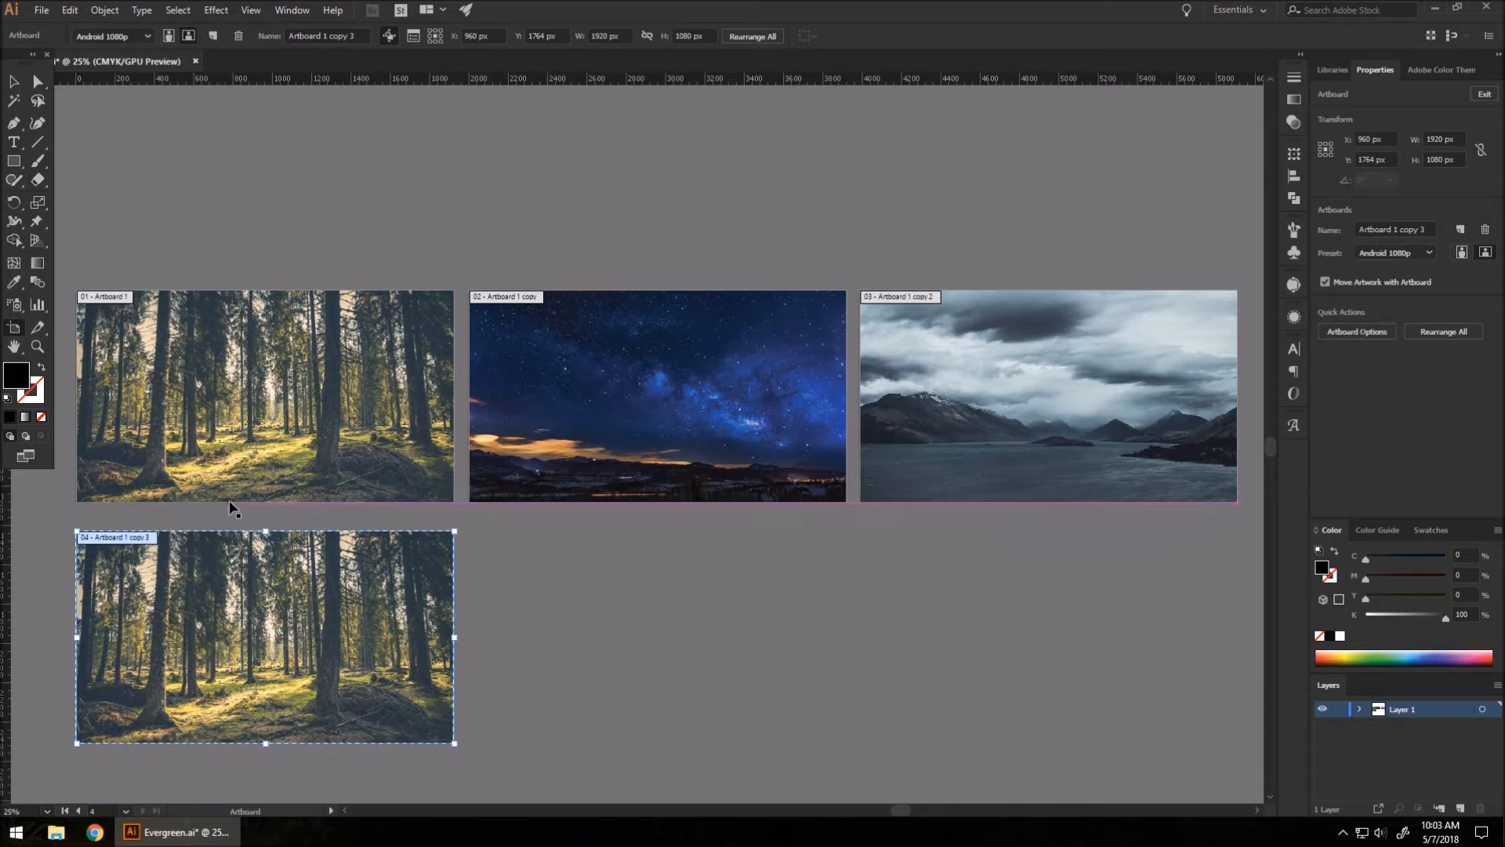
Step: Delete the extra fourth artboard below the forest artboard and leave artboard editing
key(Delete)
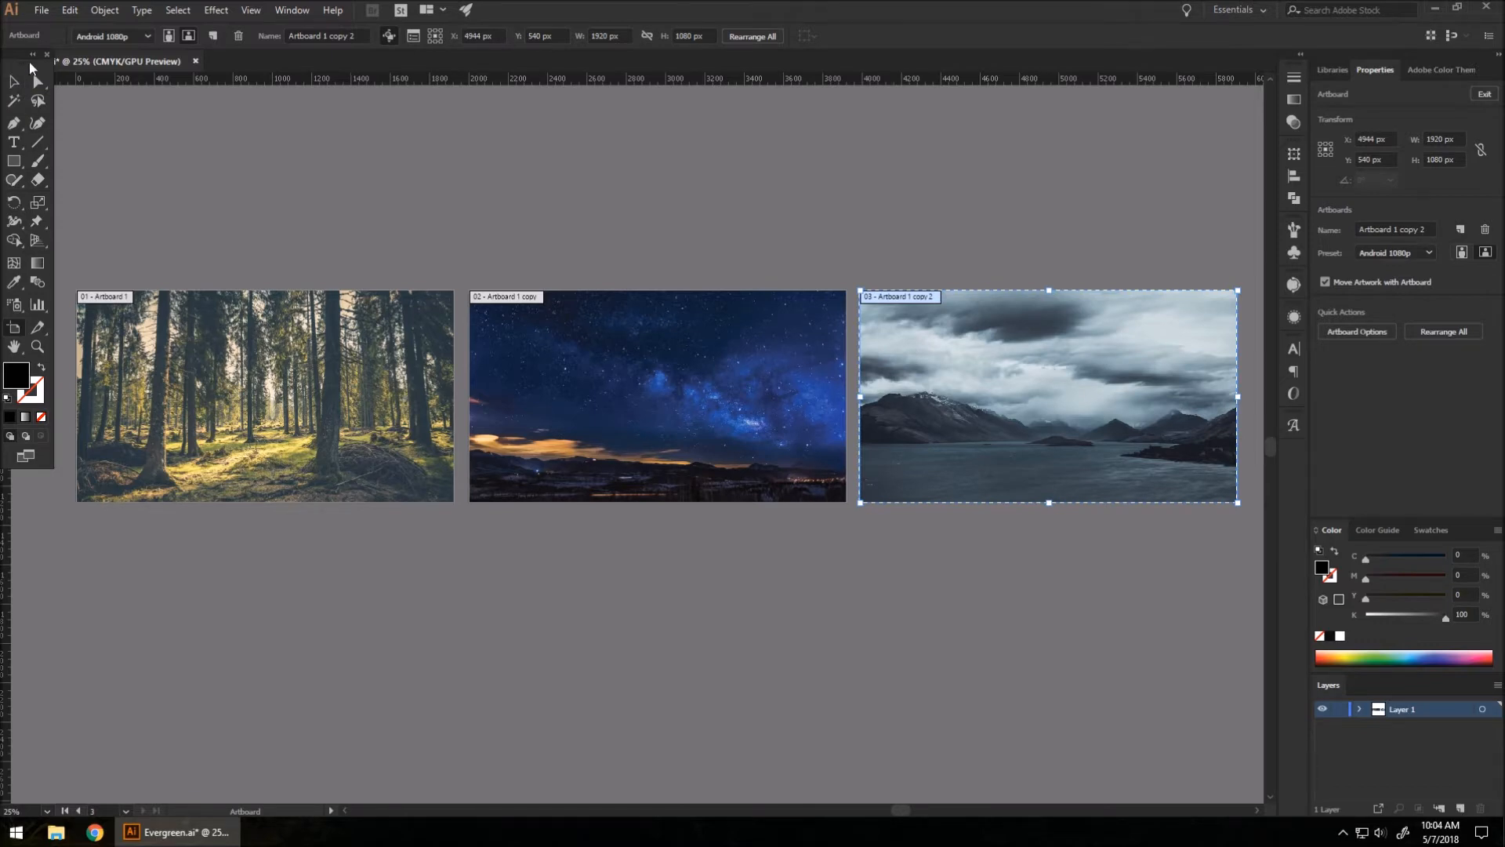
click(13, 81)
Step: Draw a black rectangle of about 1920 by 1080 px covering the whole forest artboard
scroll(150, 362, up, 2)
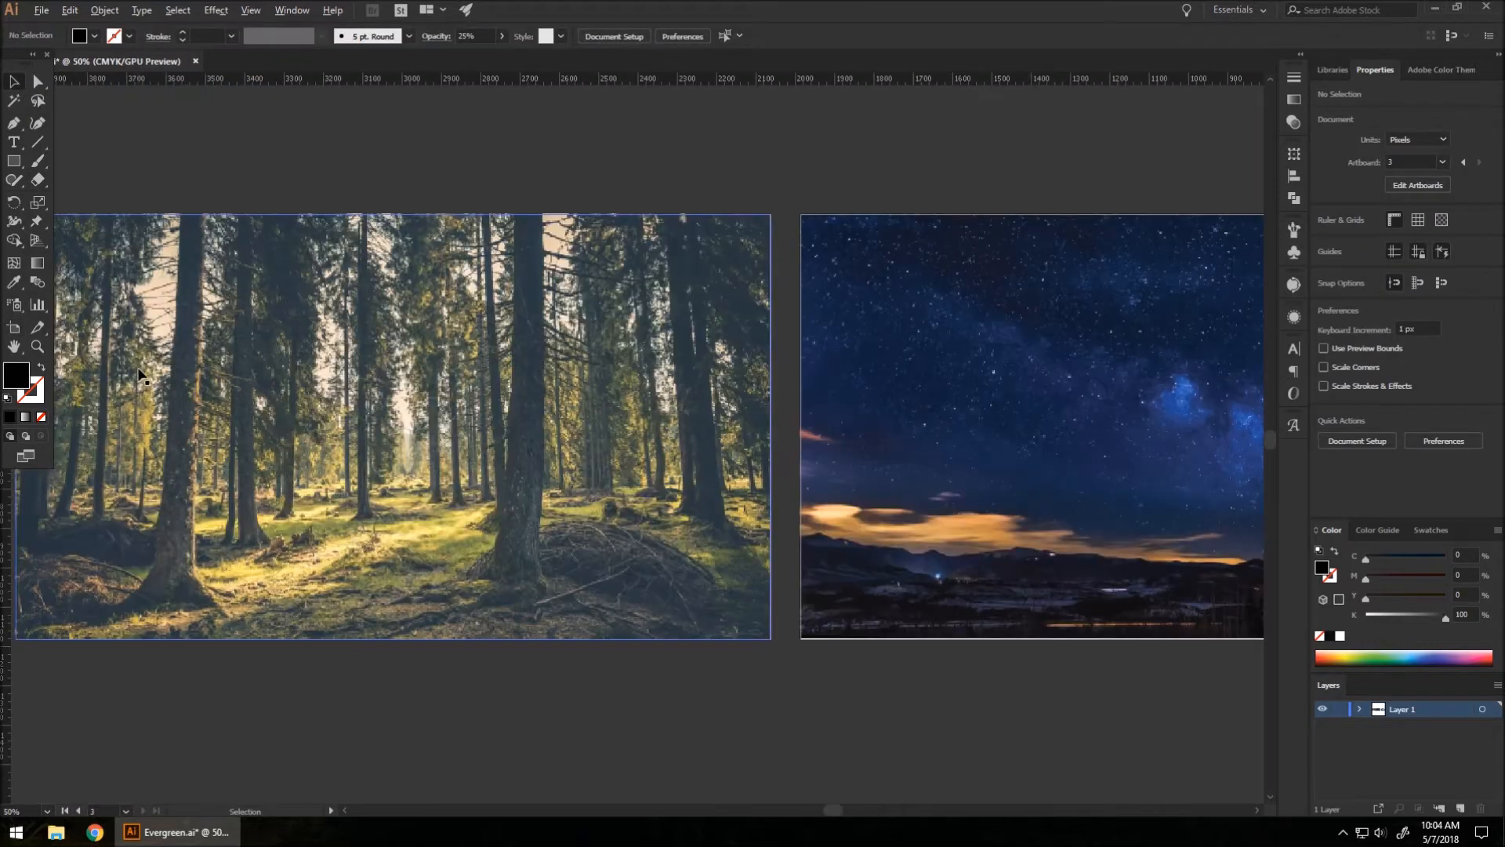
scroll(659, 323, down, 1)
scroll(435, 384, up, 1)
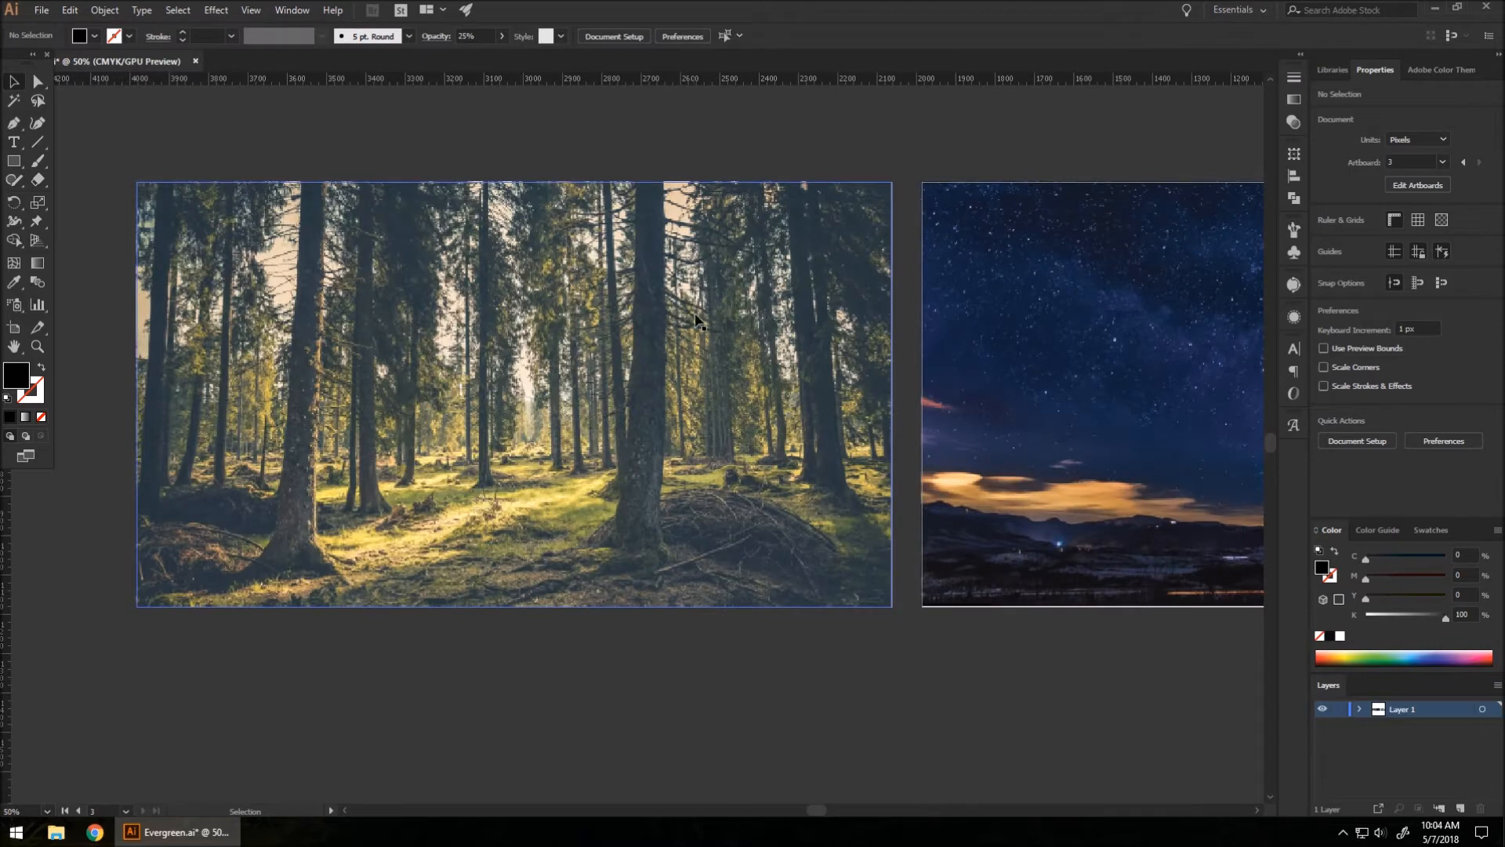
scroll(323, 320, down, 1)
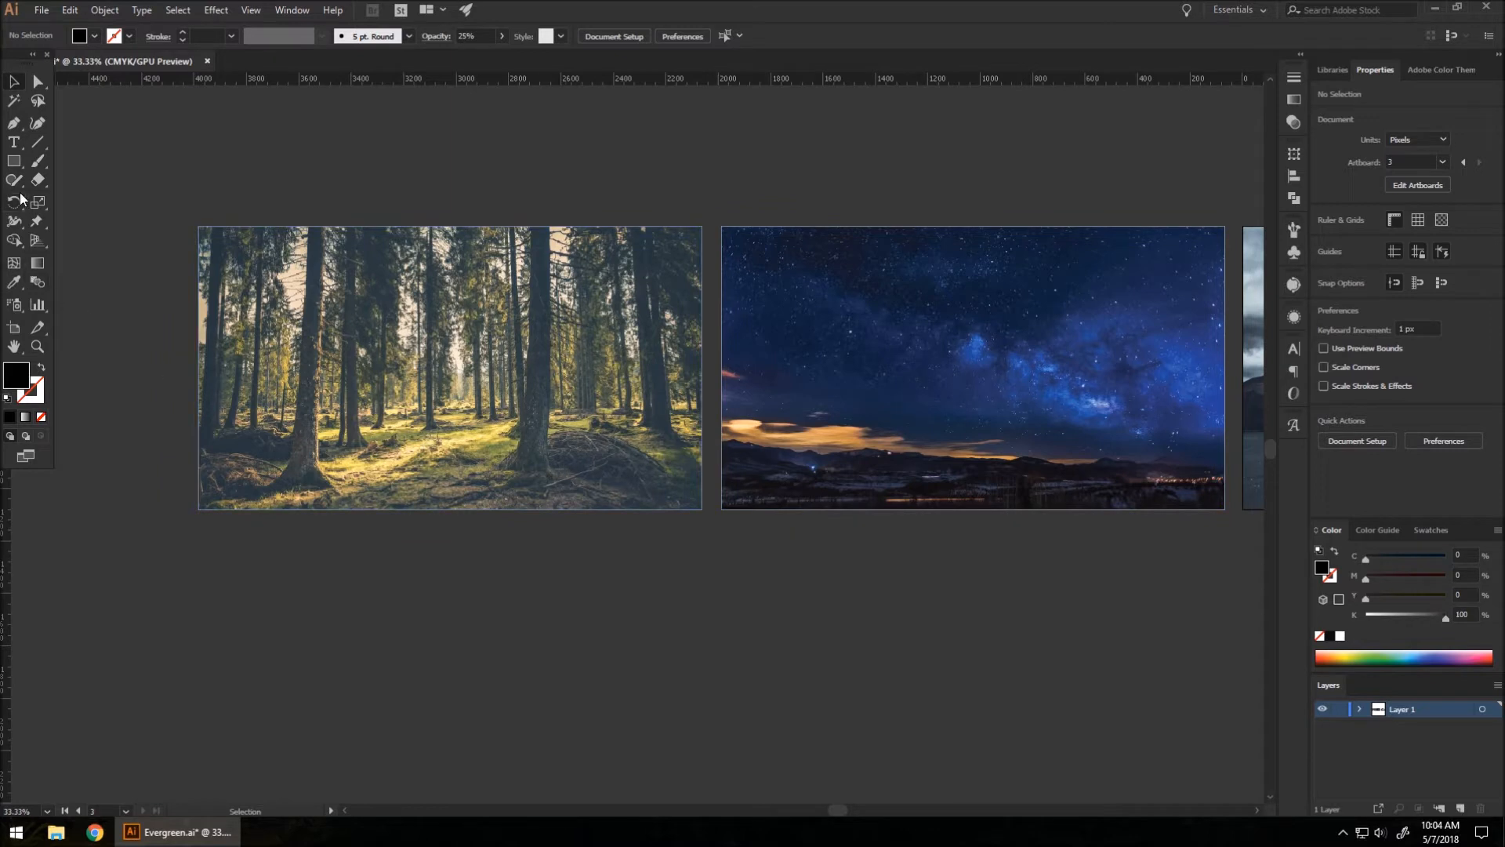
click(14, 163)
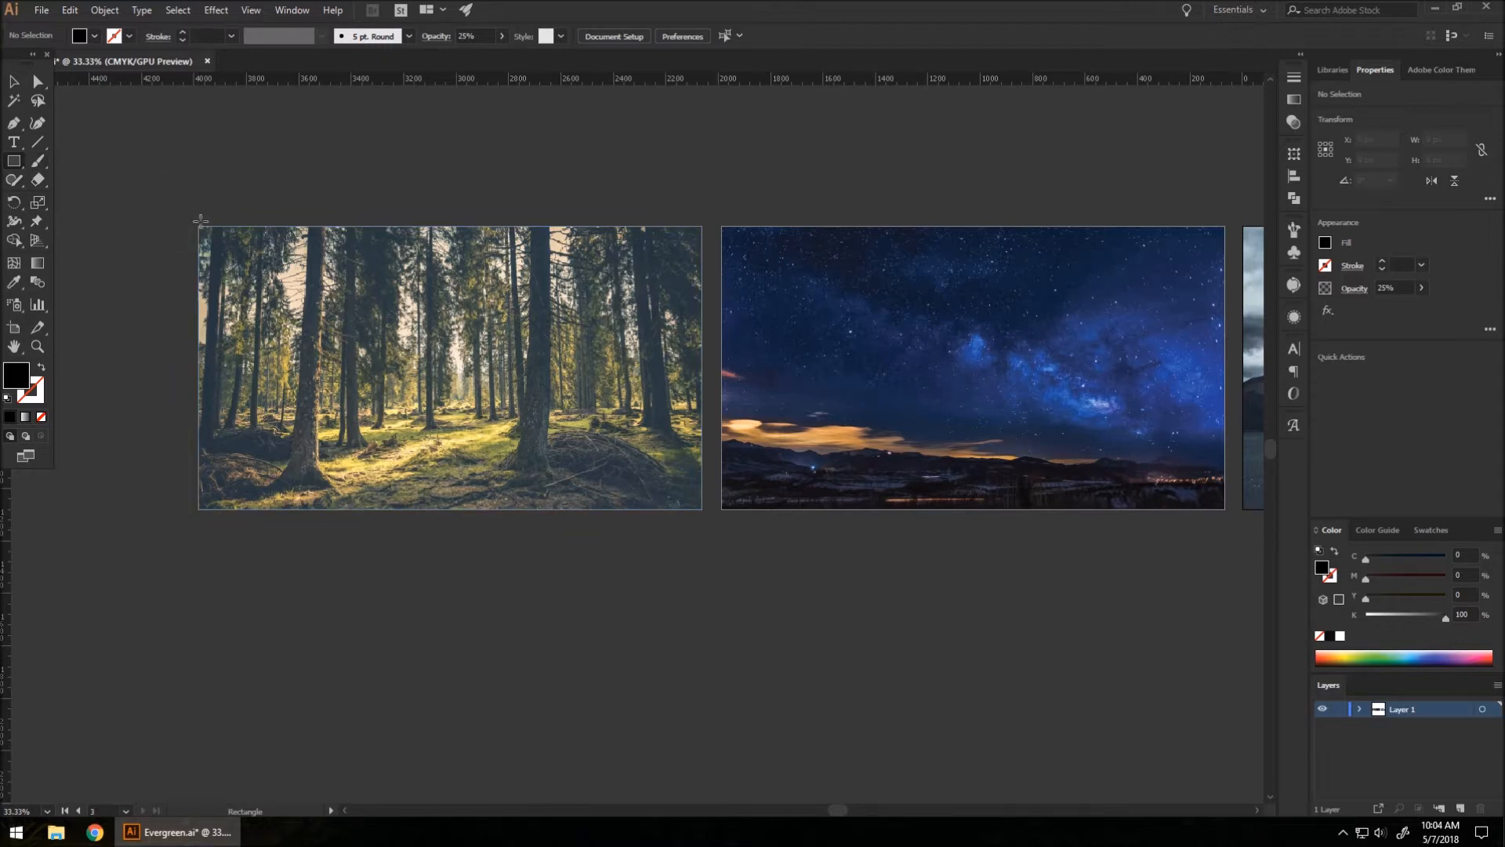
drag(200, 227, 701, 509)
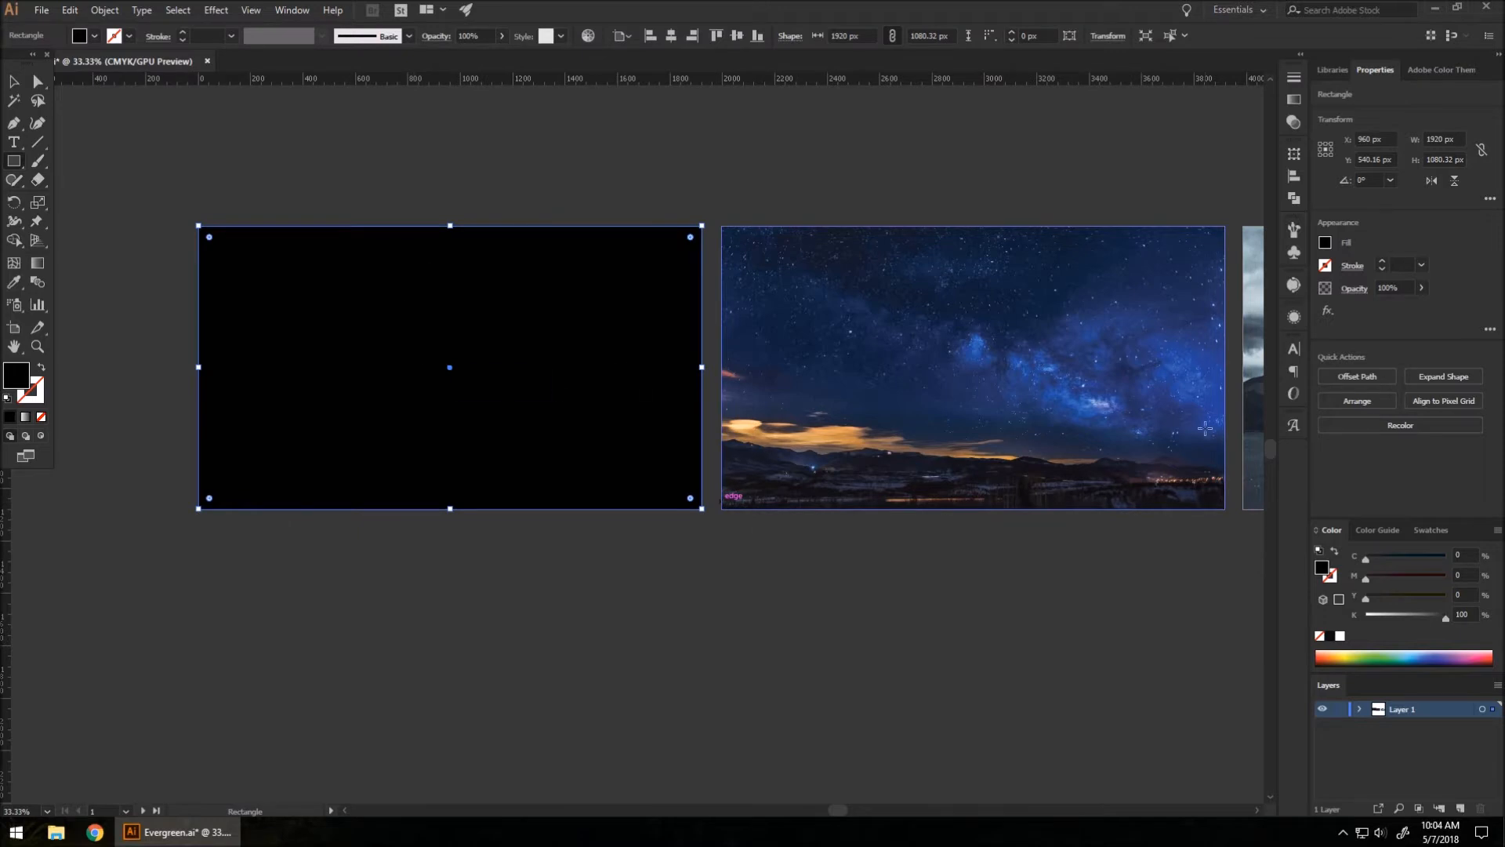
Step: Set the black rectangle's blending mode to Multiply and its opacity to 50%, and deselect it
click(1292, 122)
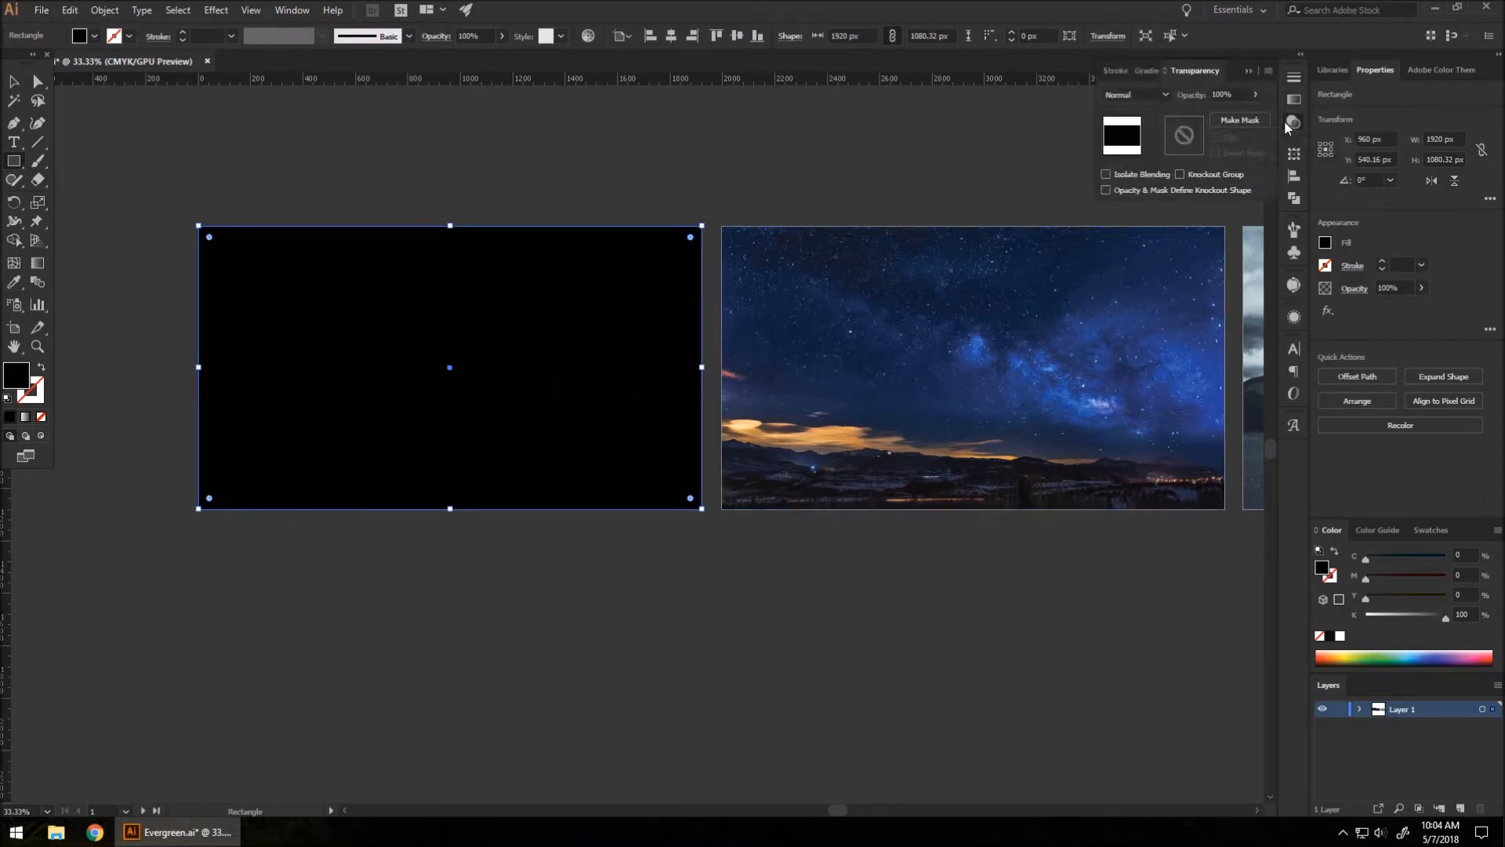
click(1157, 95)
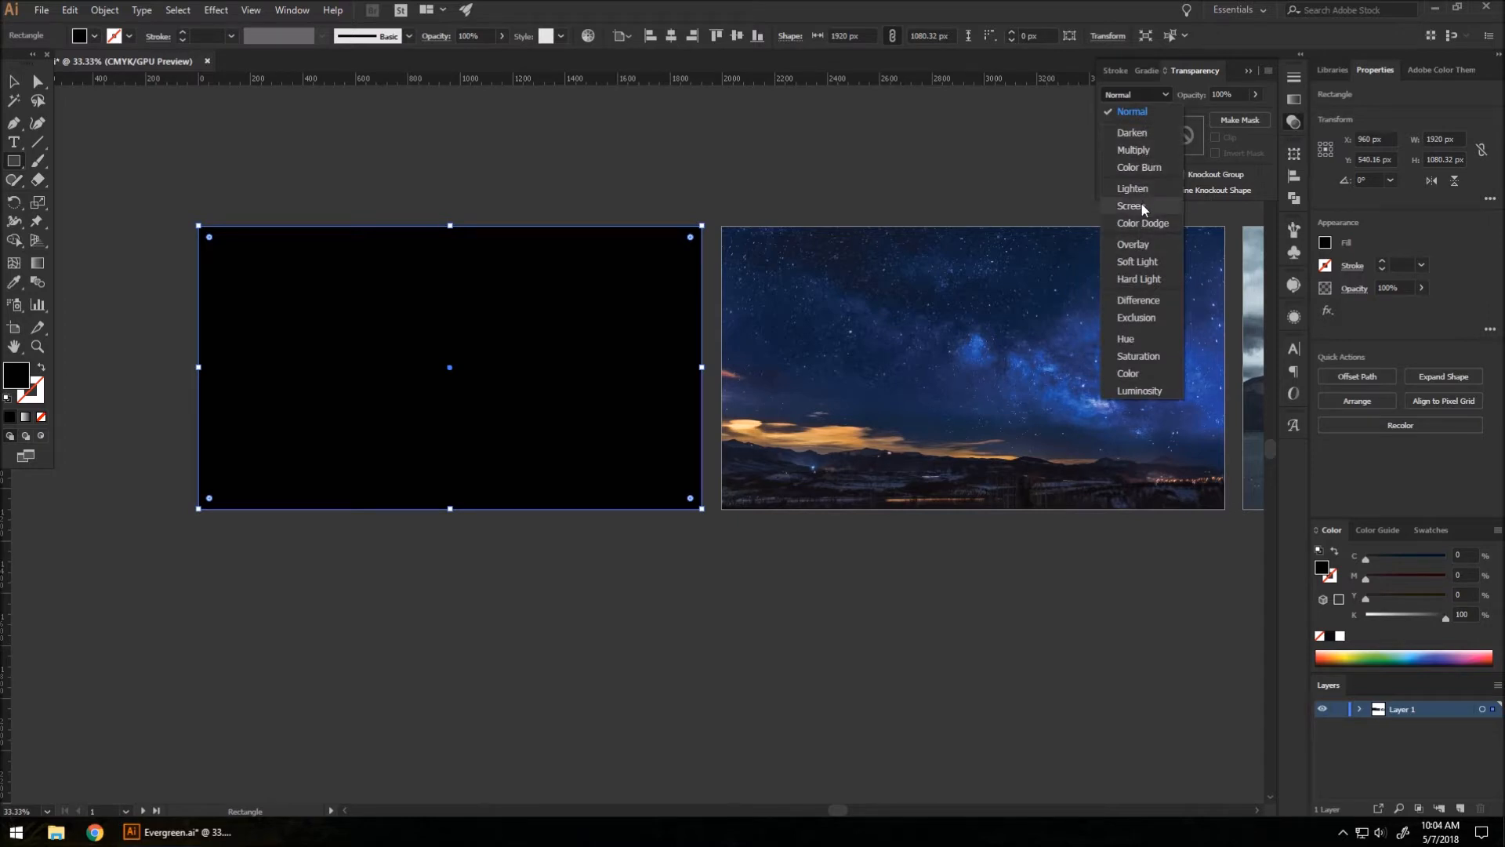
click(1134, 150)
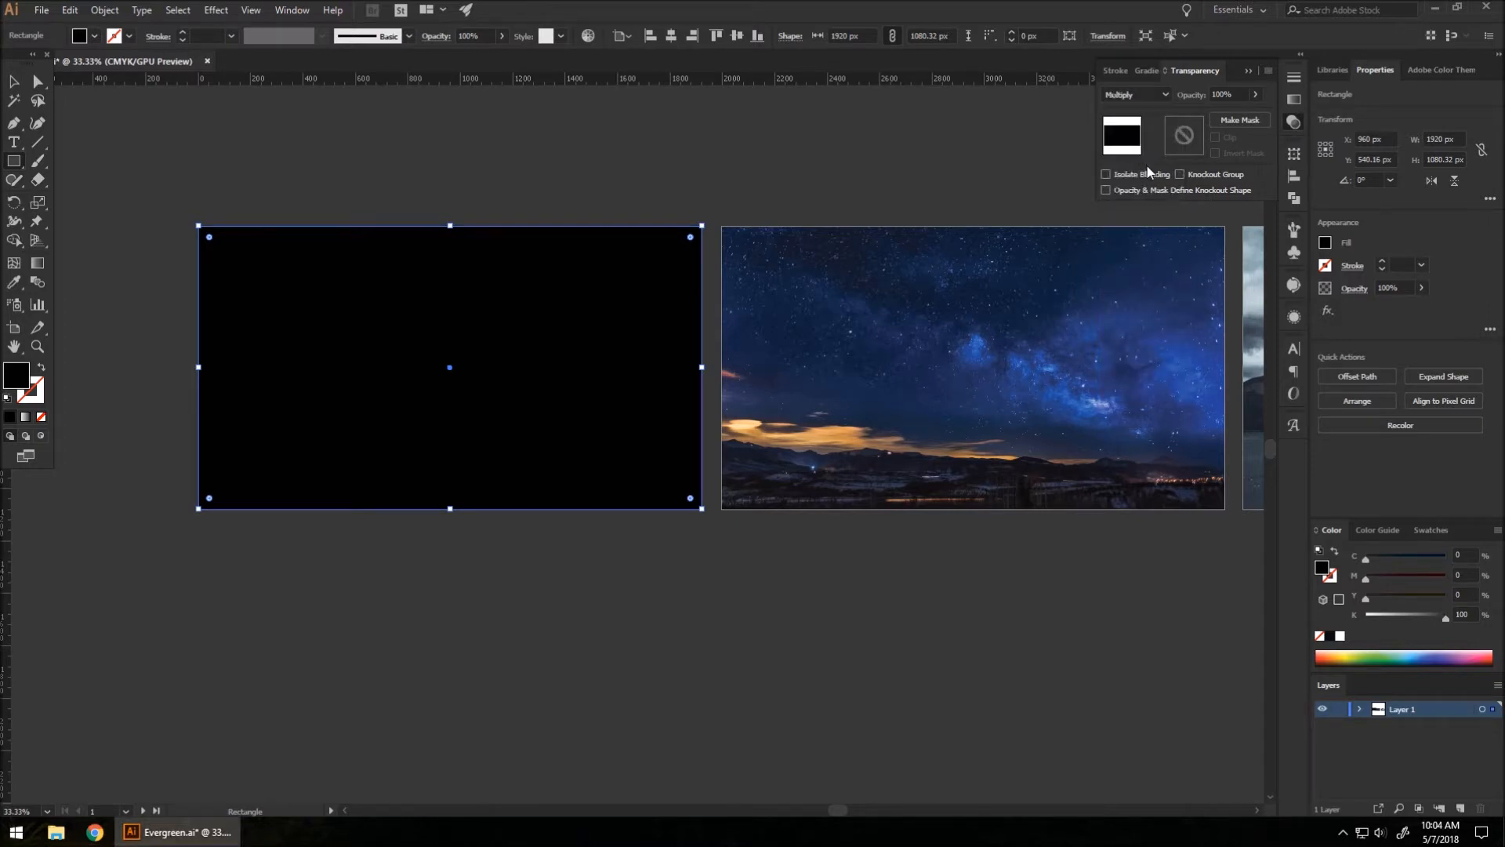
click(1254, 94)
drag(1257, 118, 1227, 117)
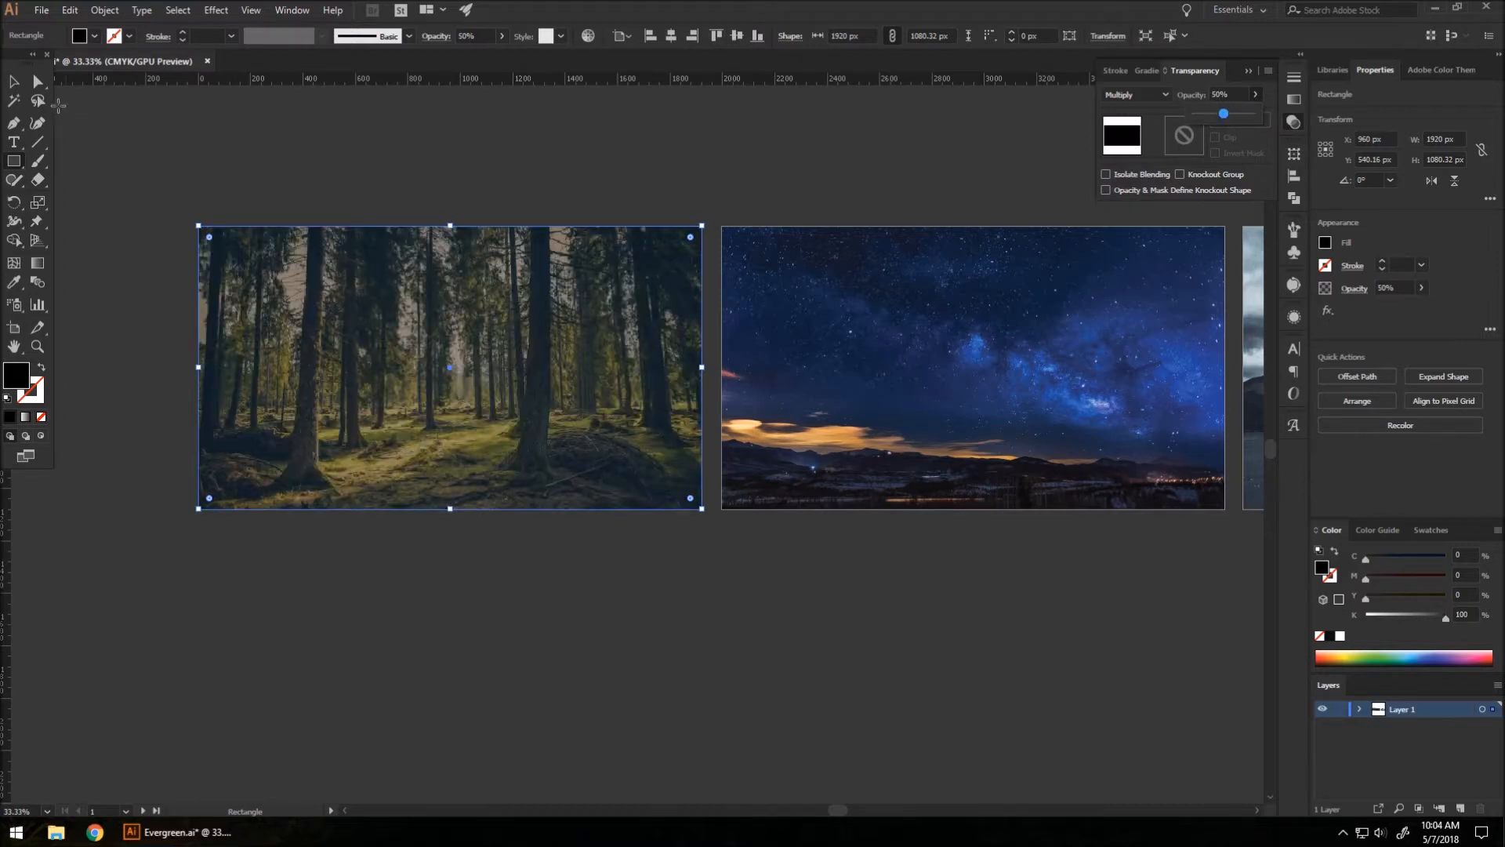
click(325, 593)
Step: Duplicate the forest overlay onto the night sky artboard and set the copy's opacity to 25%
scroll(169, 487, down, 1)
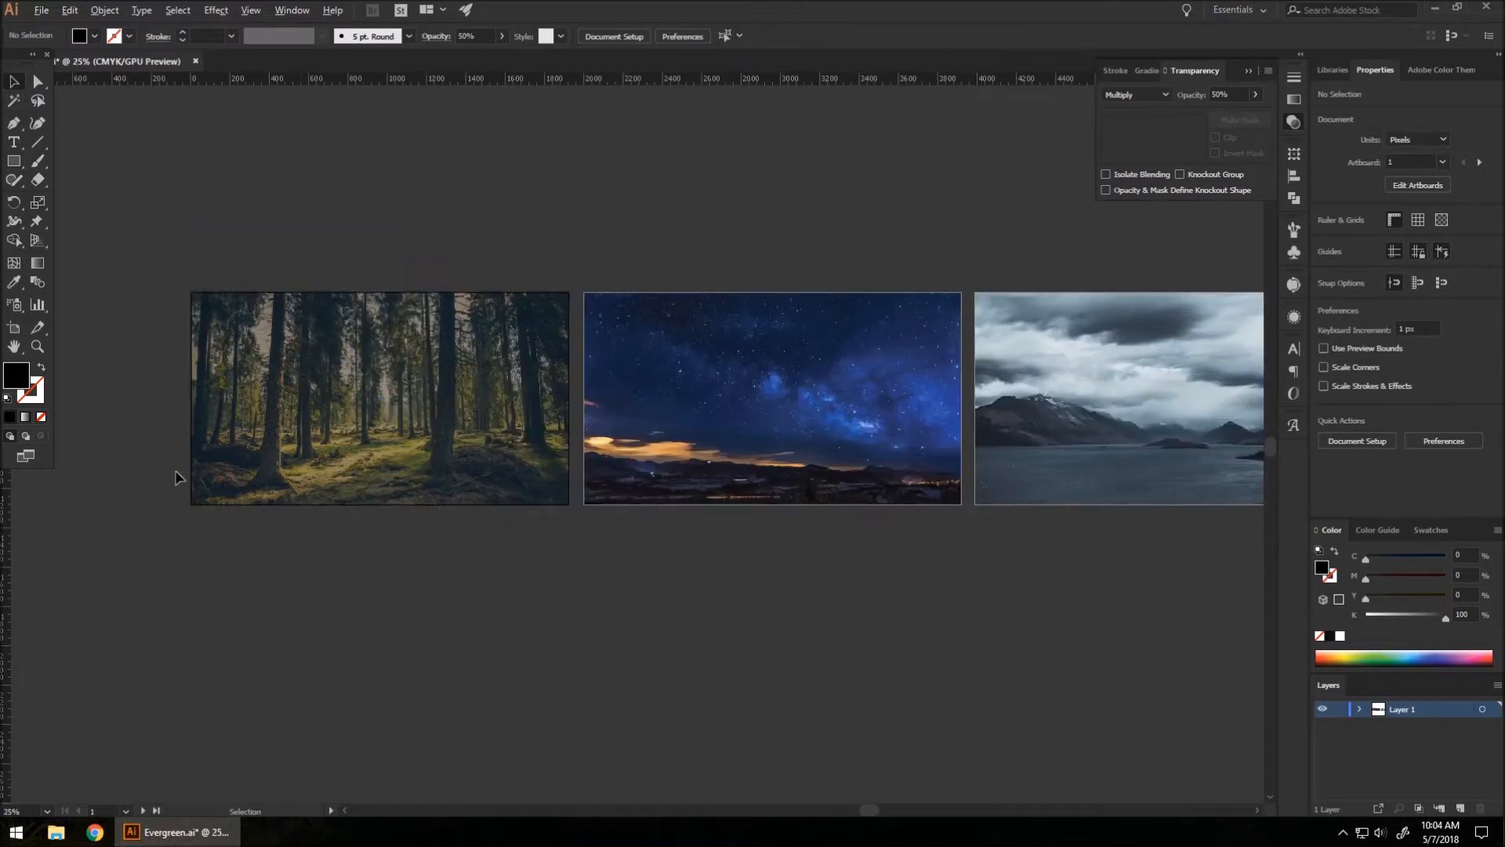
scroll(943, 405, up, 1)
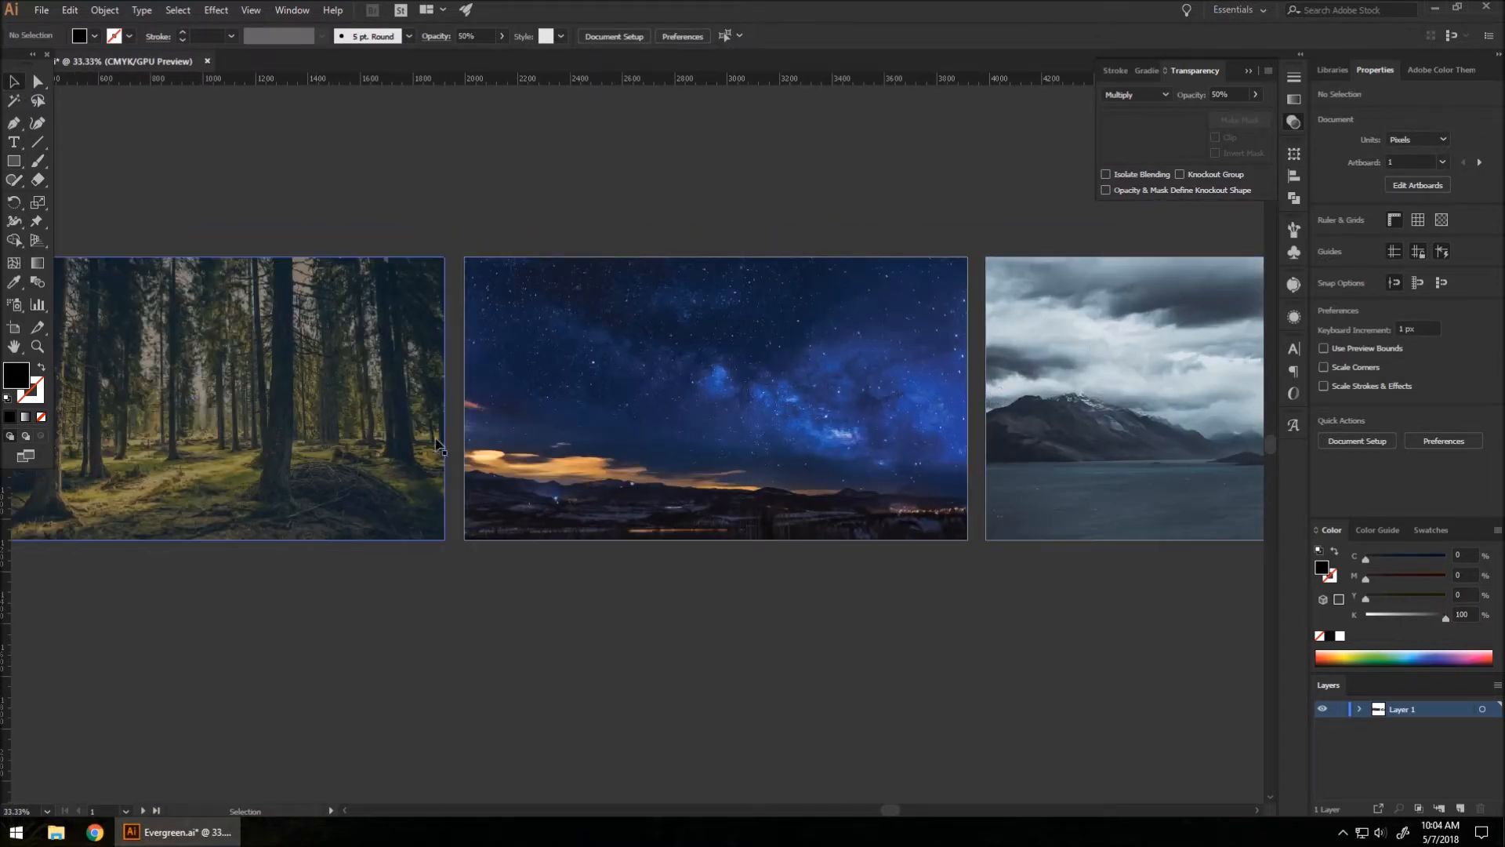
drag(290, 410, 799, 410)
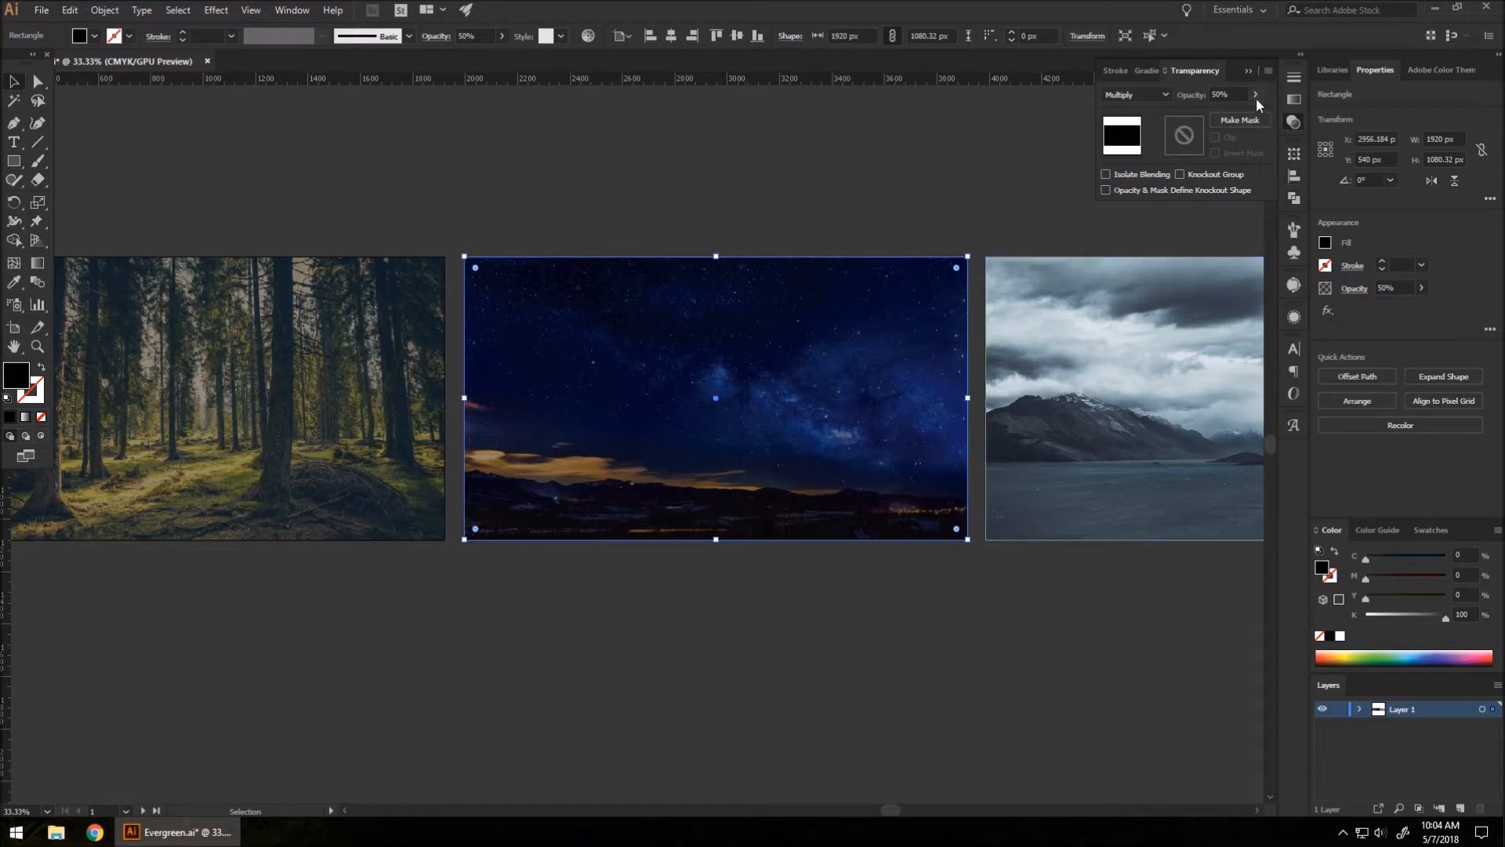
click(1255, 94)
drag(1220, 118, 1211, 117)
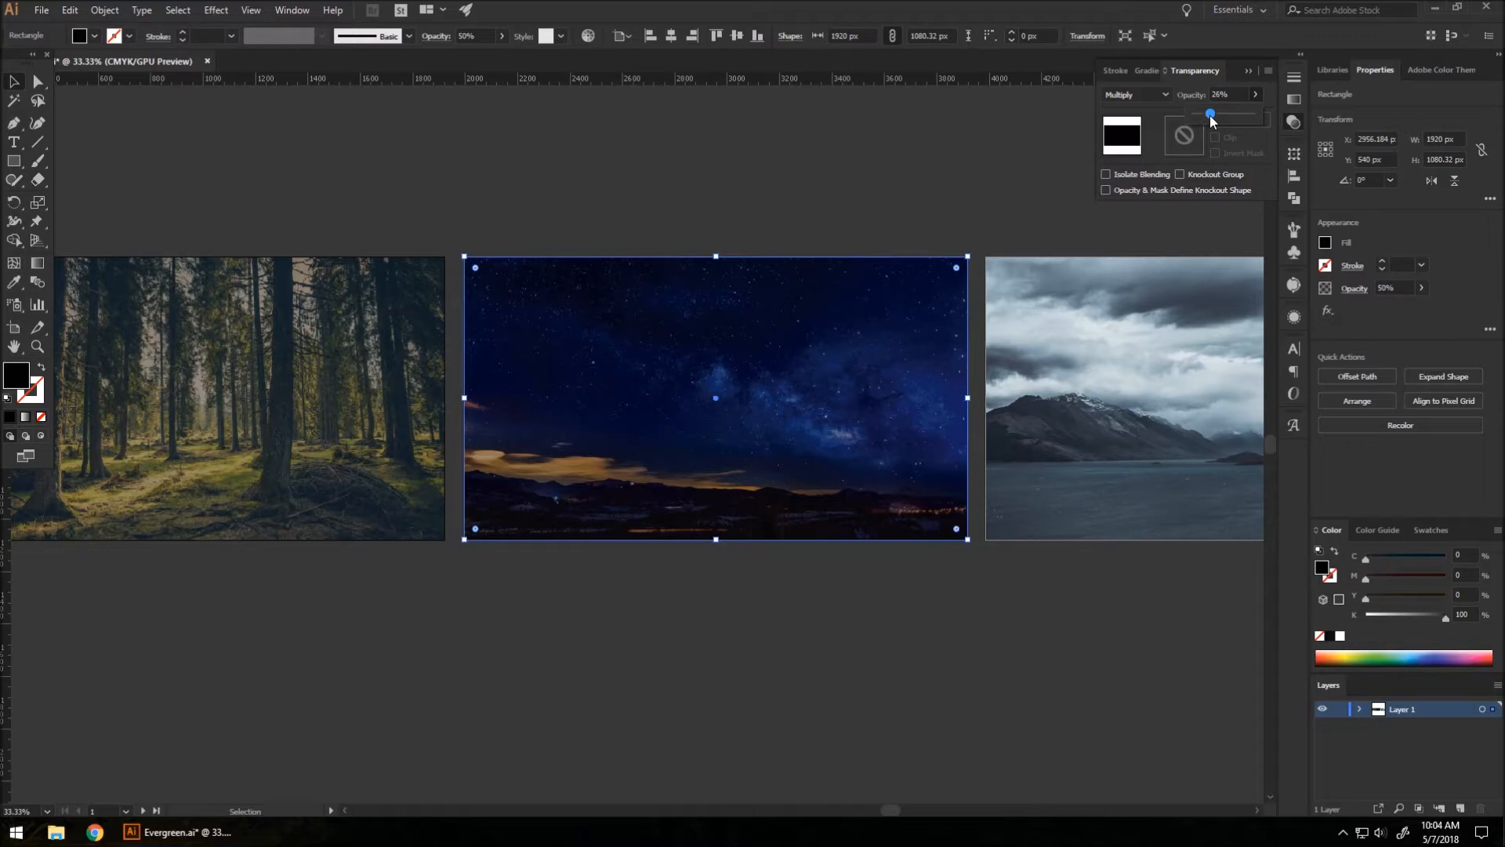
drag(1211, 116, 1210, 117)
click(615, 391)
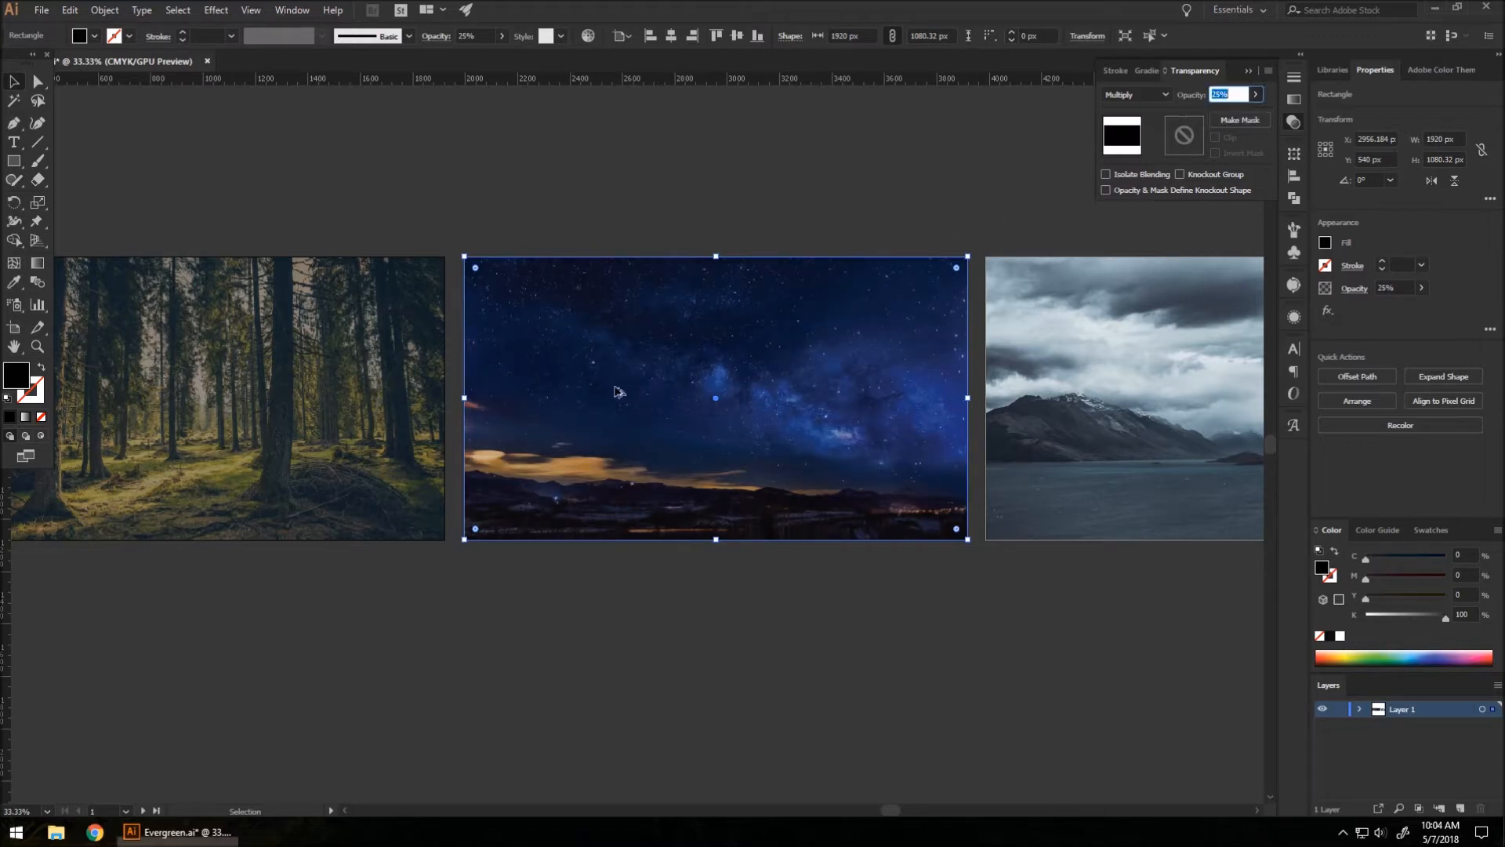
Step: Duplicate the night sky overlay onto the third artboard so it covers the mountain lake photo
drag(679, 368, 1126, 366)
scroll(521, 312, down, 1)
scroll(521, 314, down, 1)
scroll(1018, 322, up, 2)
drag(628, 345, 720, 350)
scroll(1079, 396, down, 2)
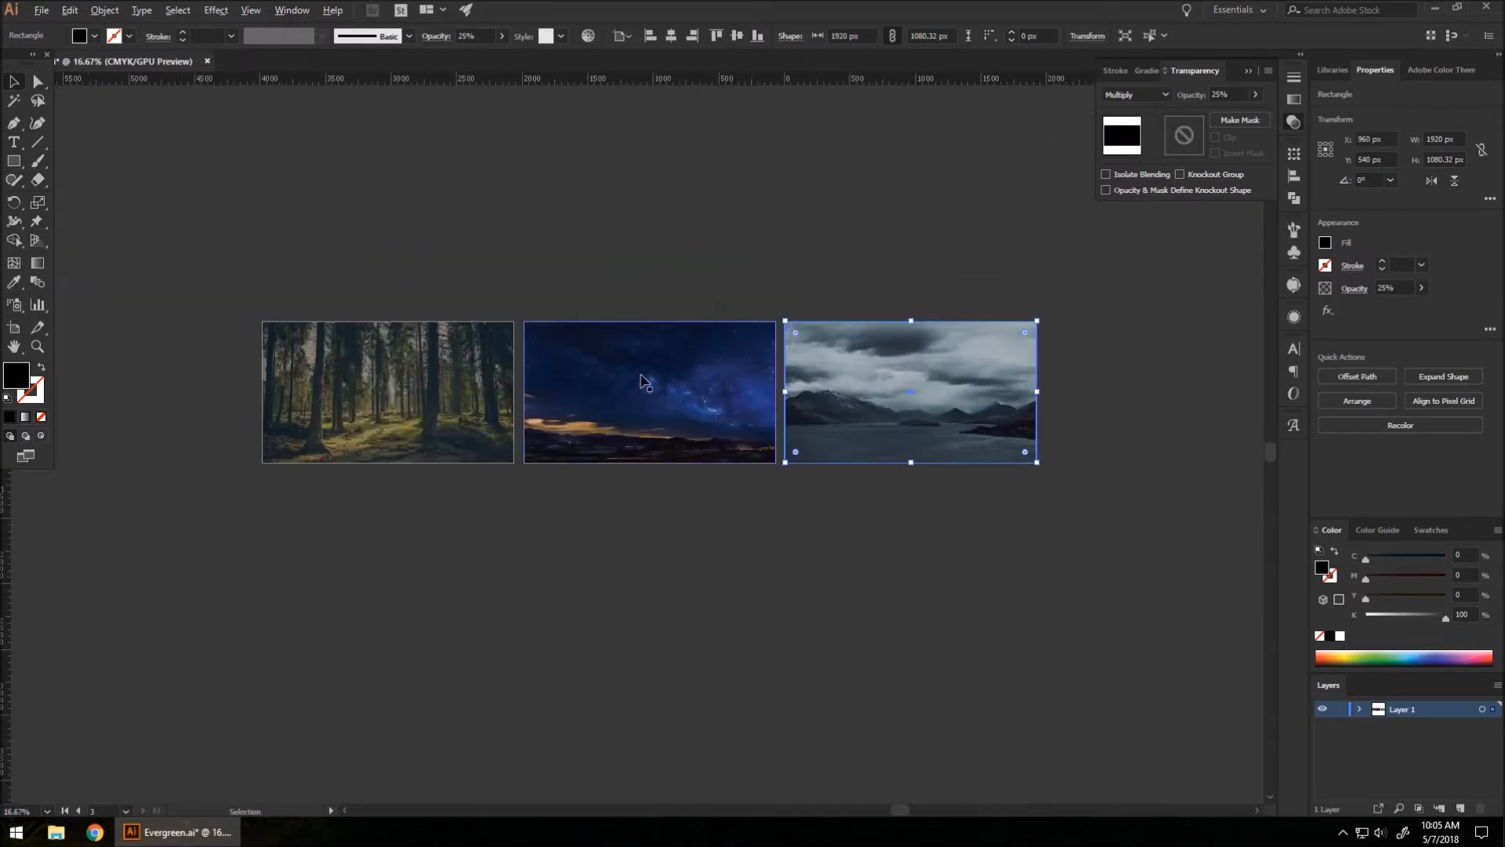
scroll(553, 389, up, 1)
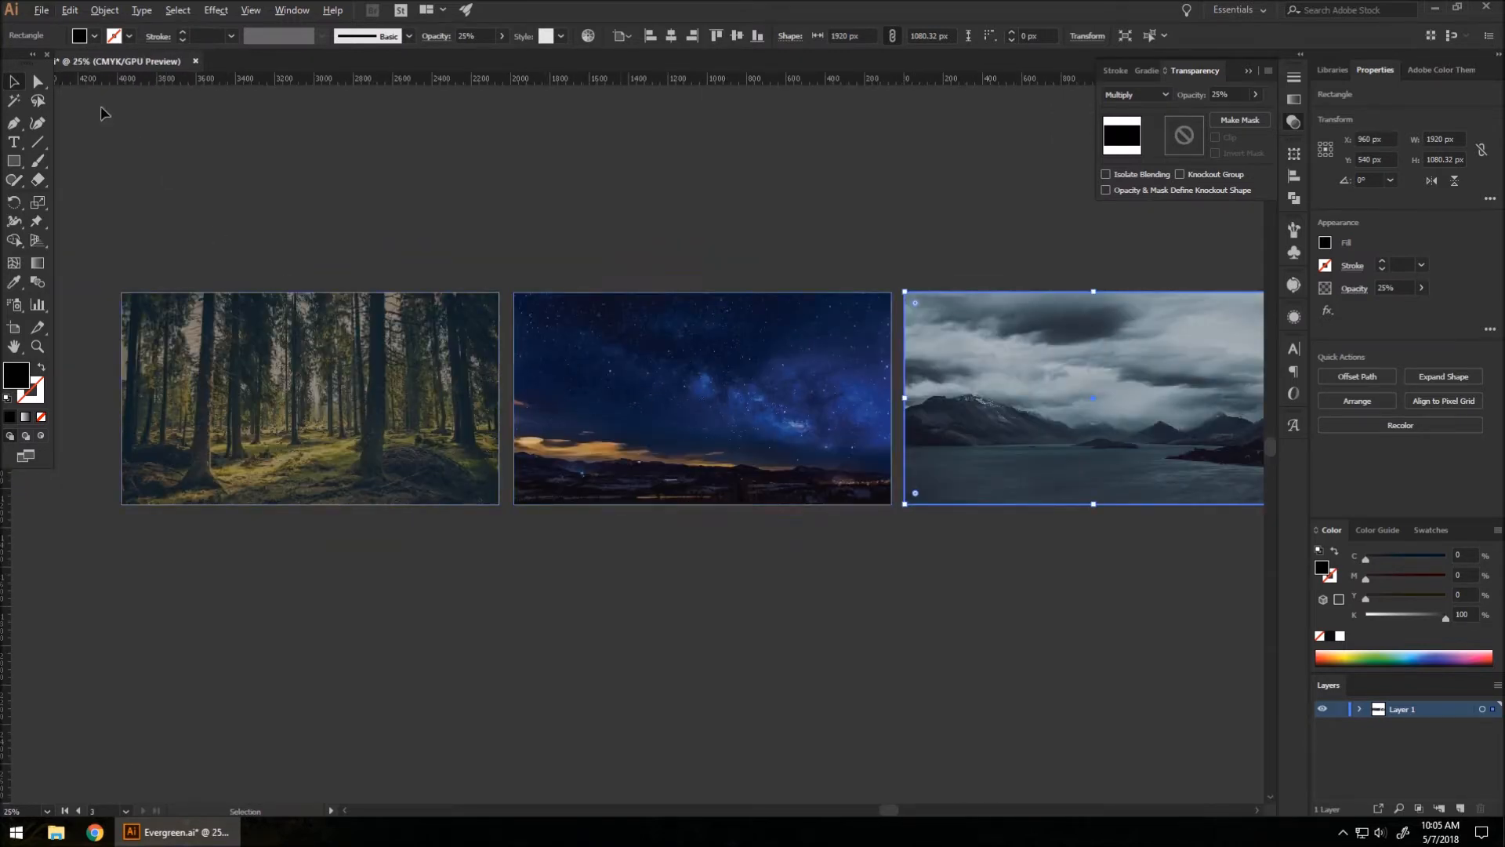
Step: Select the photos and dark overlays on all three artboards and lock them in place
drag(206, 203, 1029, 566)
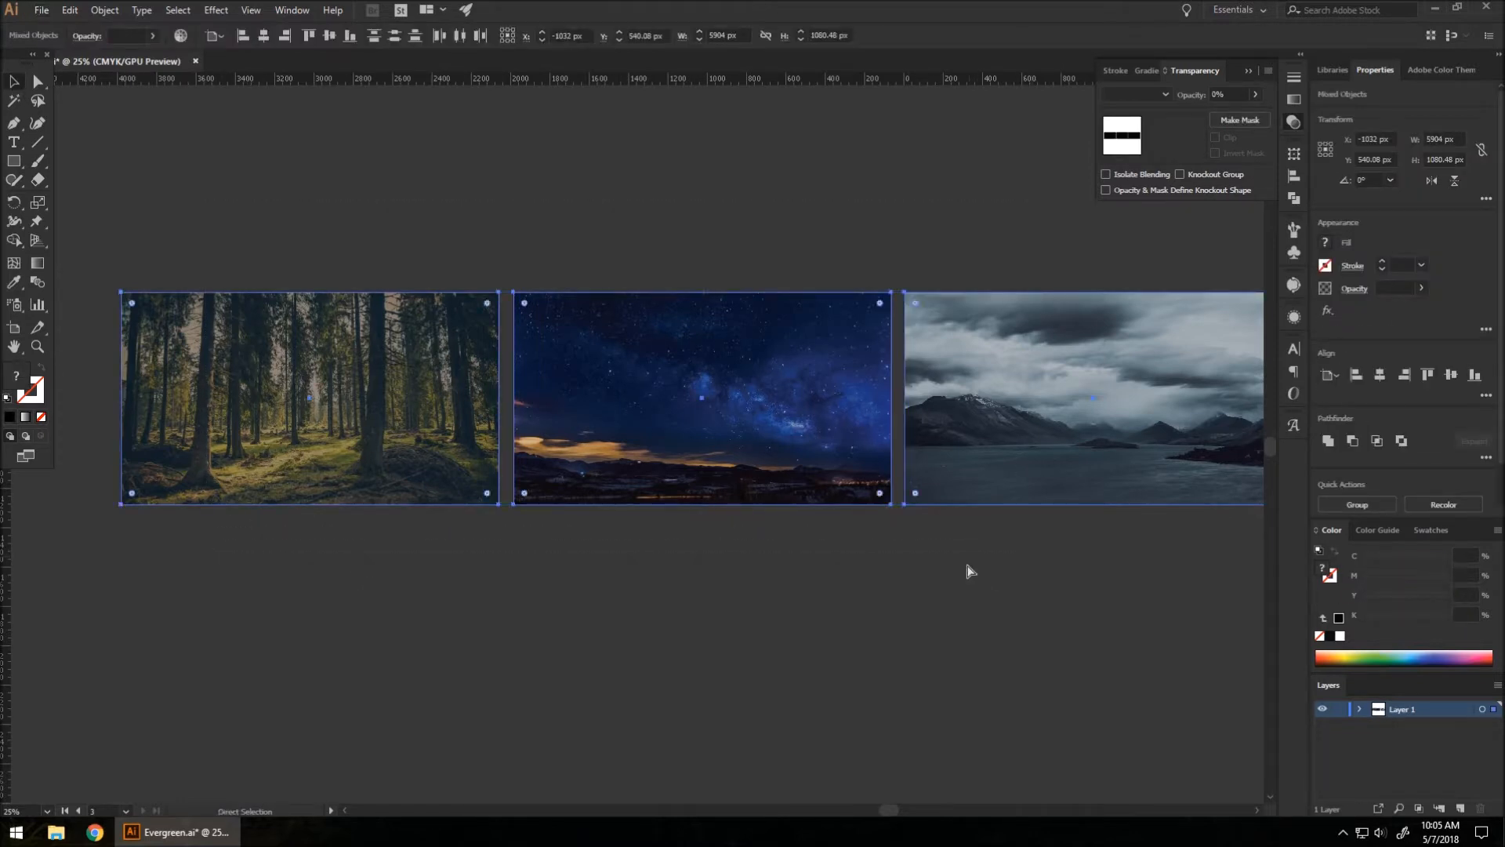
click(880, 546)
click(340, 408)
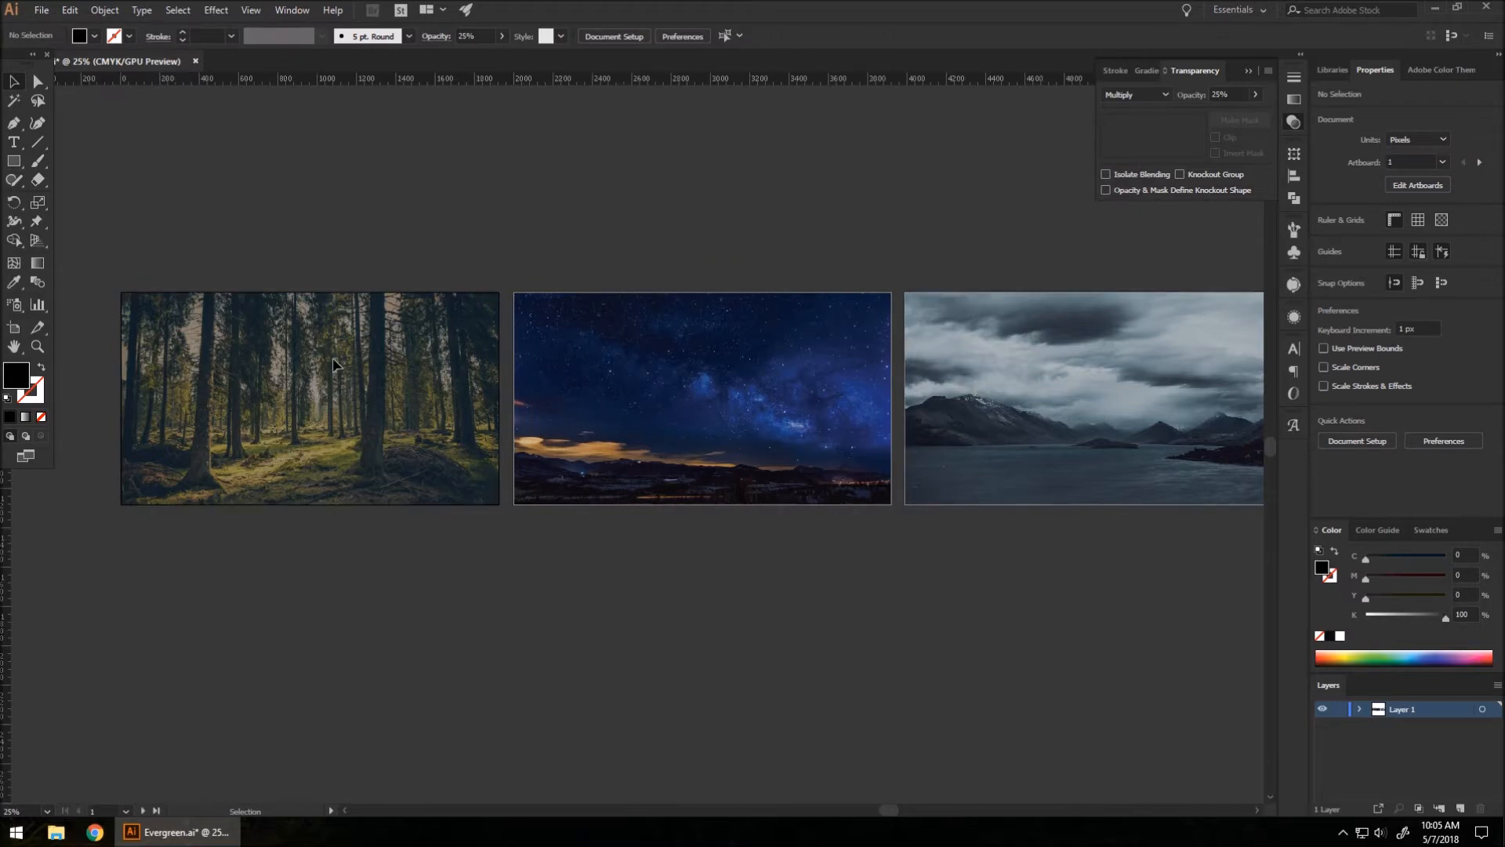
Step: Draw a square of about 510 px in the upper middle of the forest artboard
key(ctrl+equal)
key(ctrl+equal)
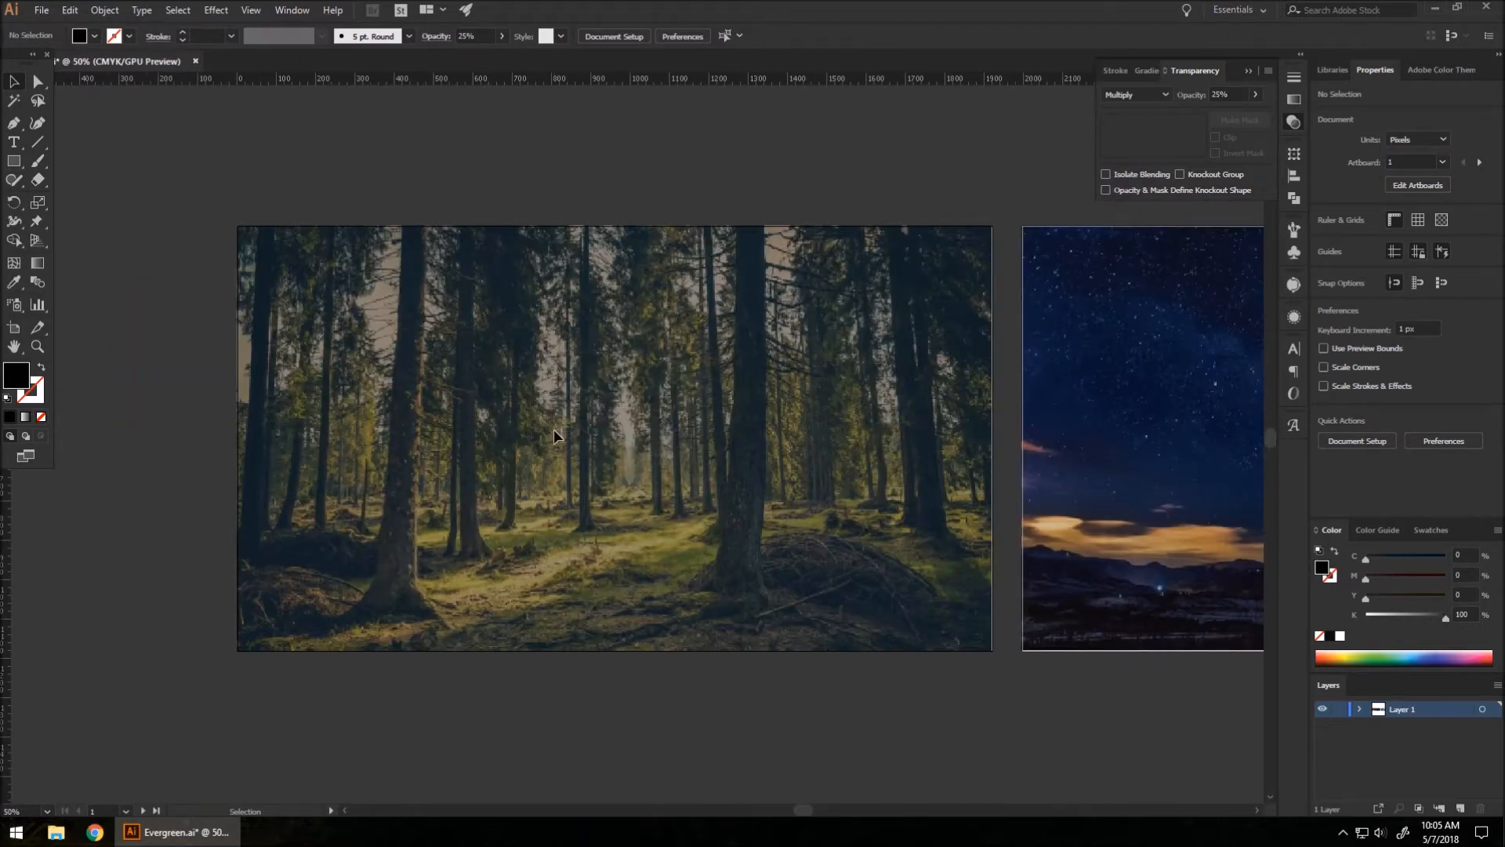
scroll(511, 453, up, 1)
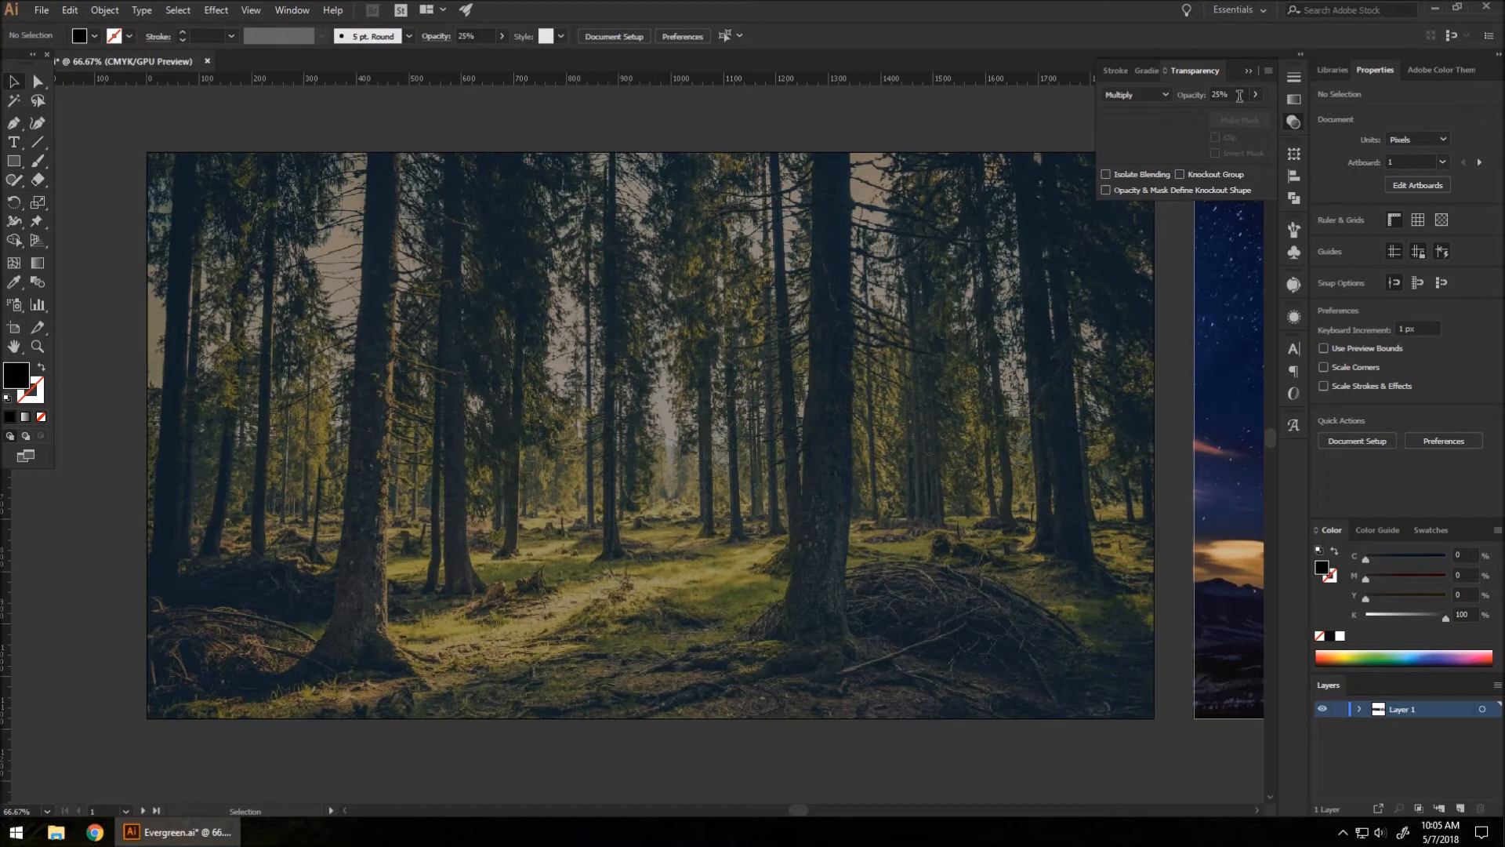
click(1294, 124)
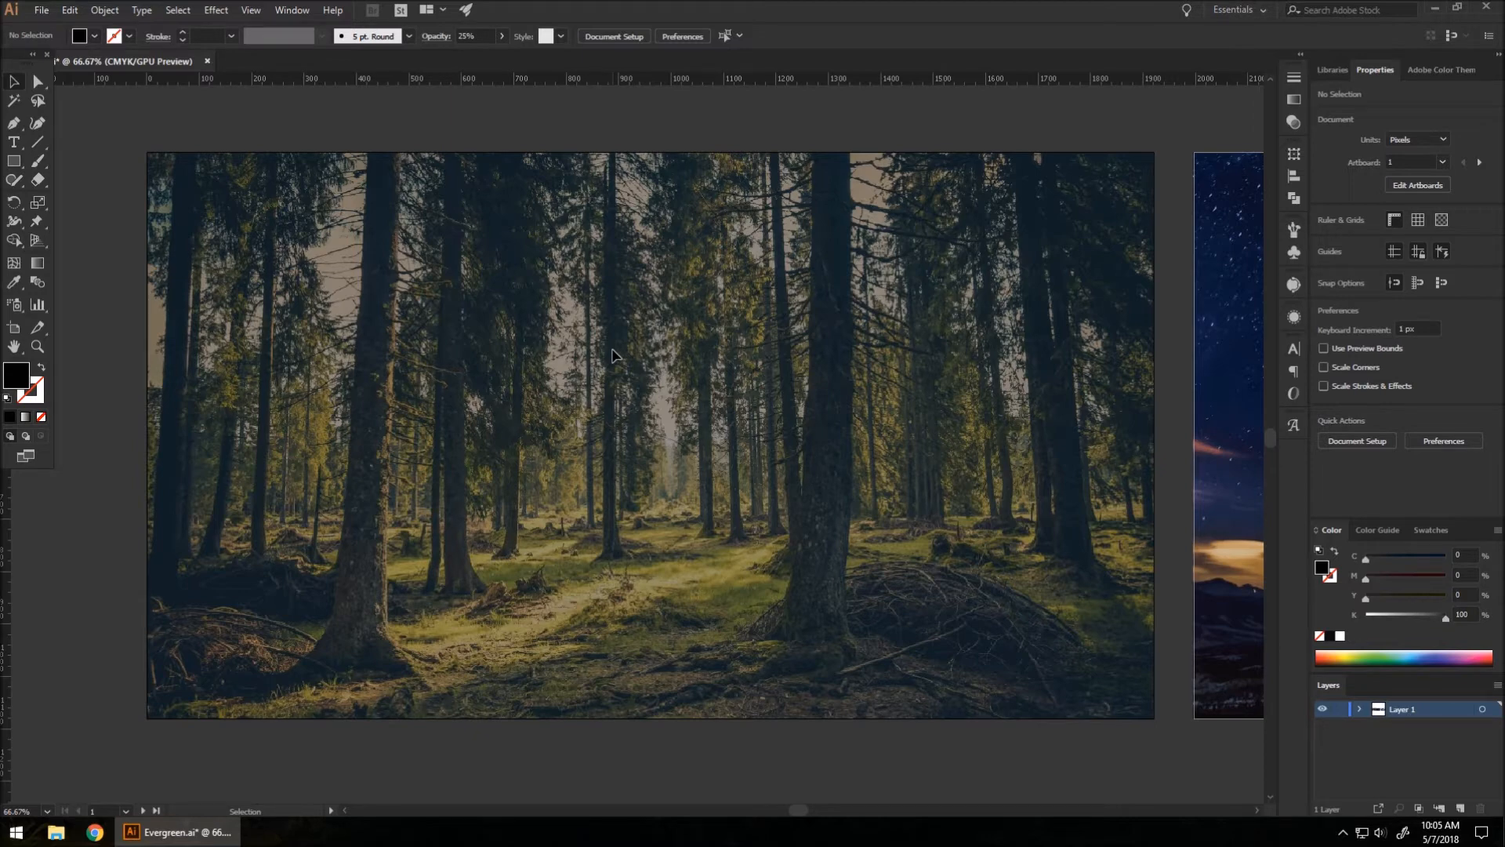
click(14, 161)
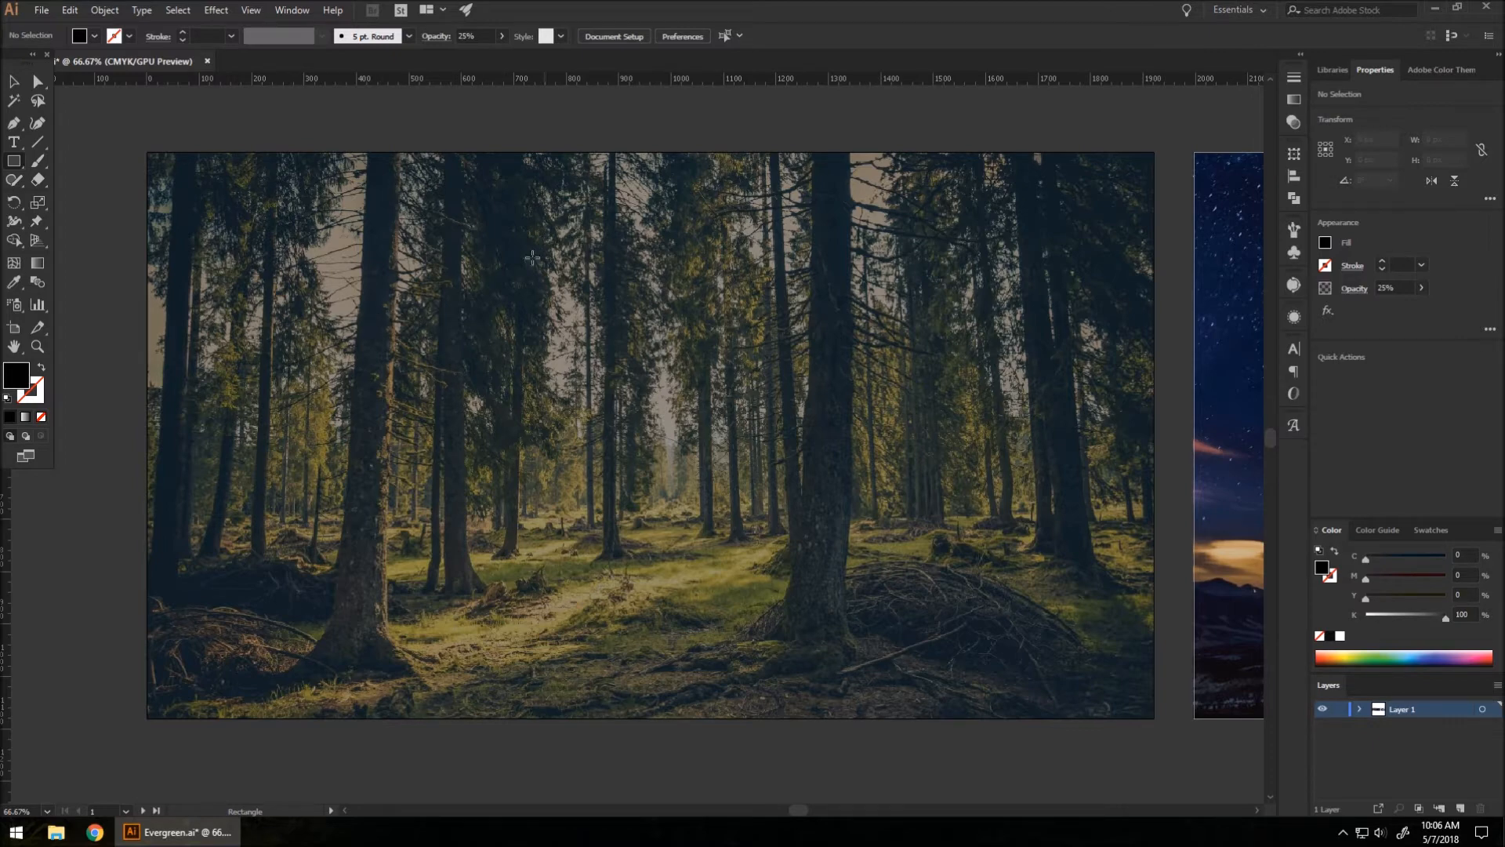
drag(395, 222, 664, 486)
Step: Remove the square's fill and give it a white stroke
click(1324, 242)
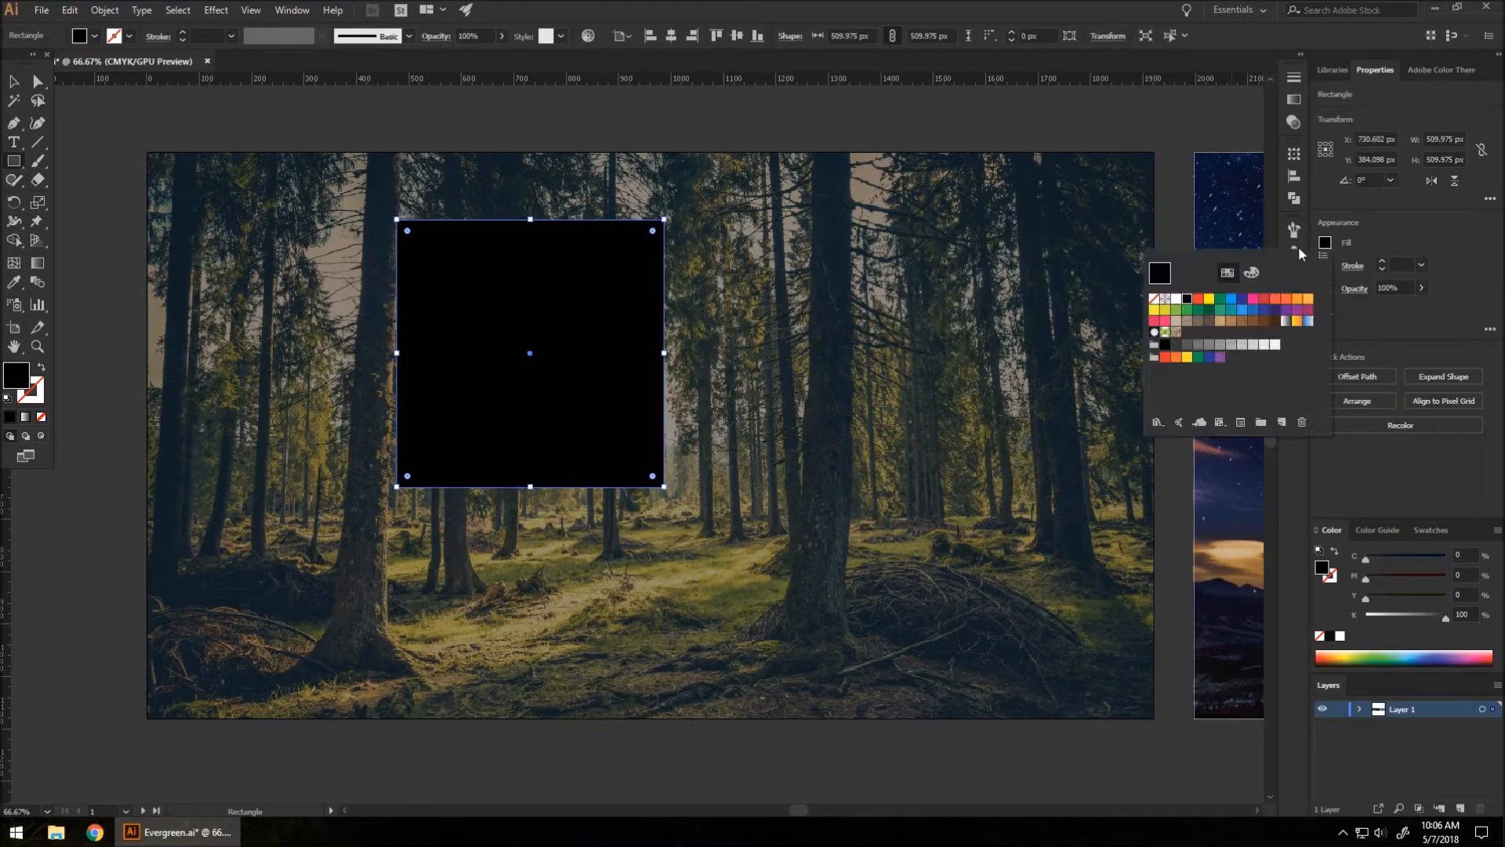
click(1152, 291)
click(1324, 267)
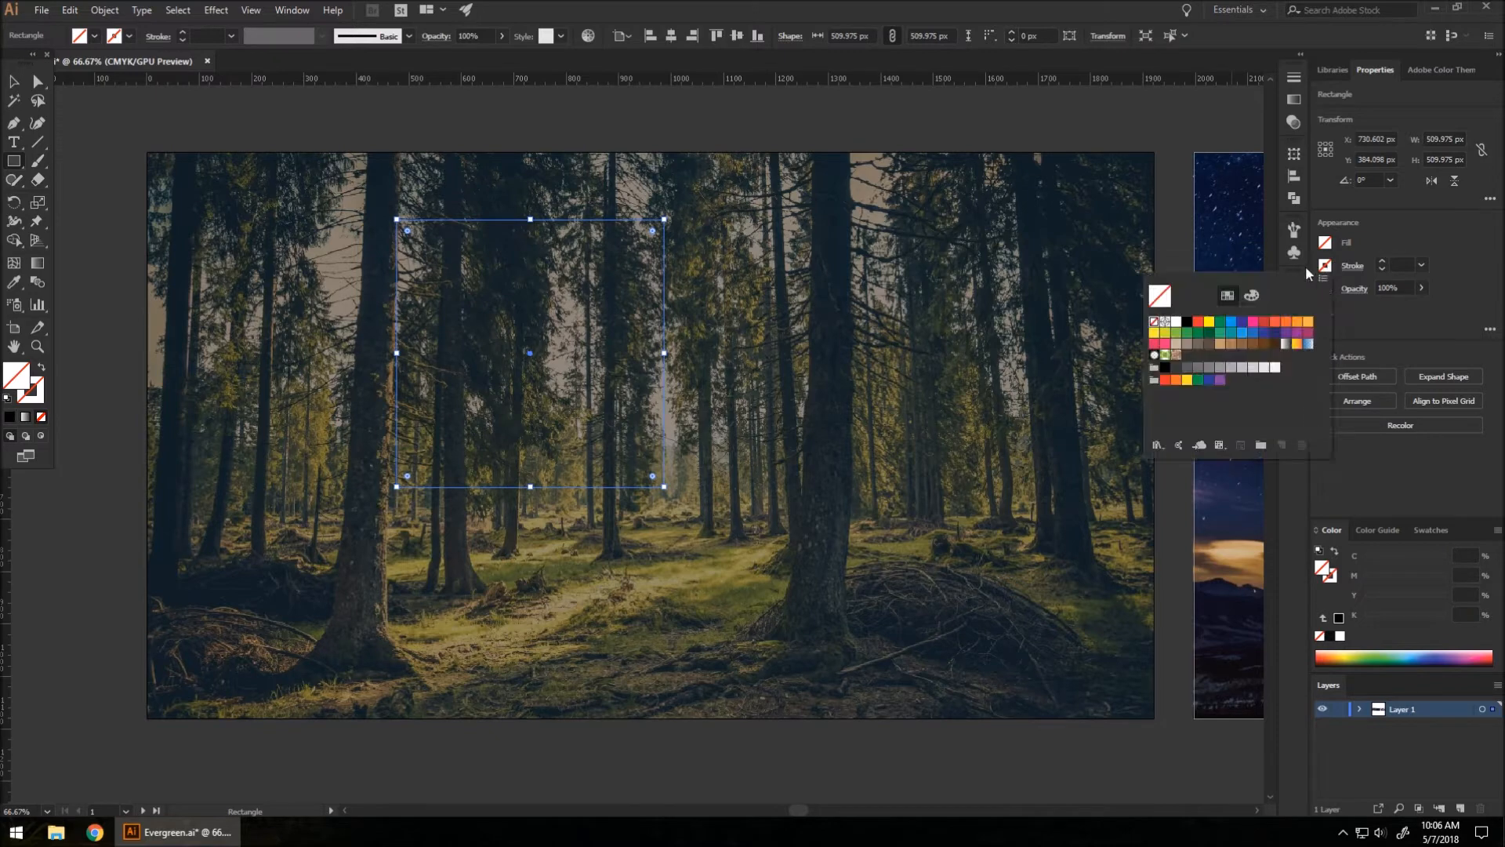
click(1175, 322)
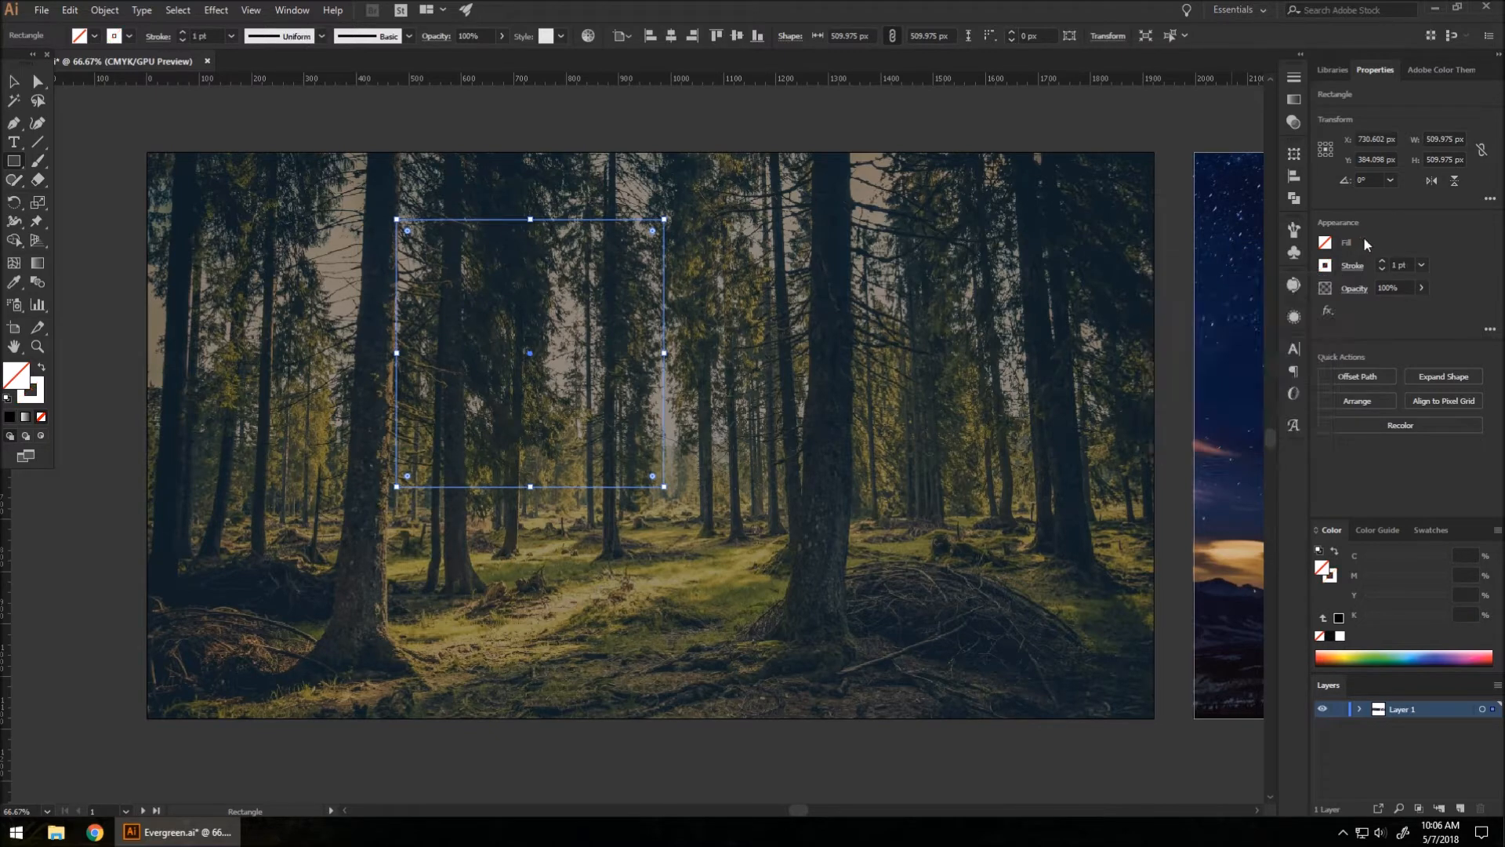
Step: Increase the square's stroke weight to 10 pt
click(1381, 261)
click(1381, 261)
click(1380, 261)
click(1381, 261)
click(1381, 261)
click(1380, 261)
click(1381, 261)
click(1381, 261)
click(1381, 261)
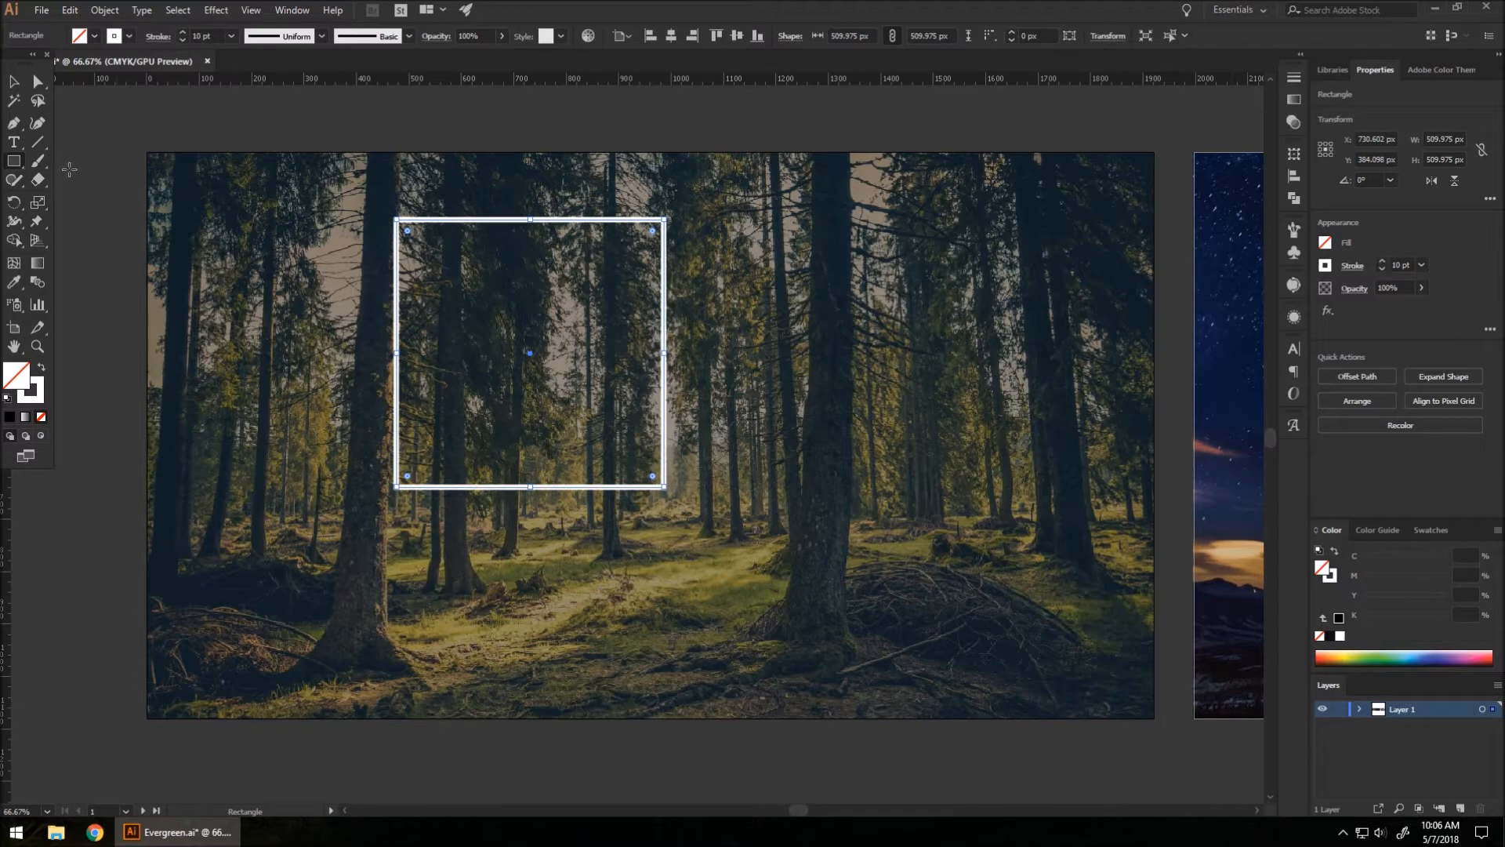
Step: Rotate the square frame 45° into a diamond and center it horizontally and vertically on the forest artboard
click(13, 81)
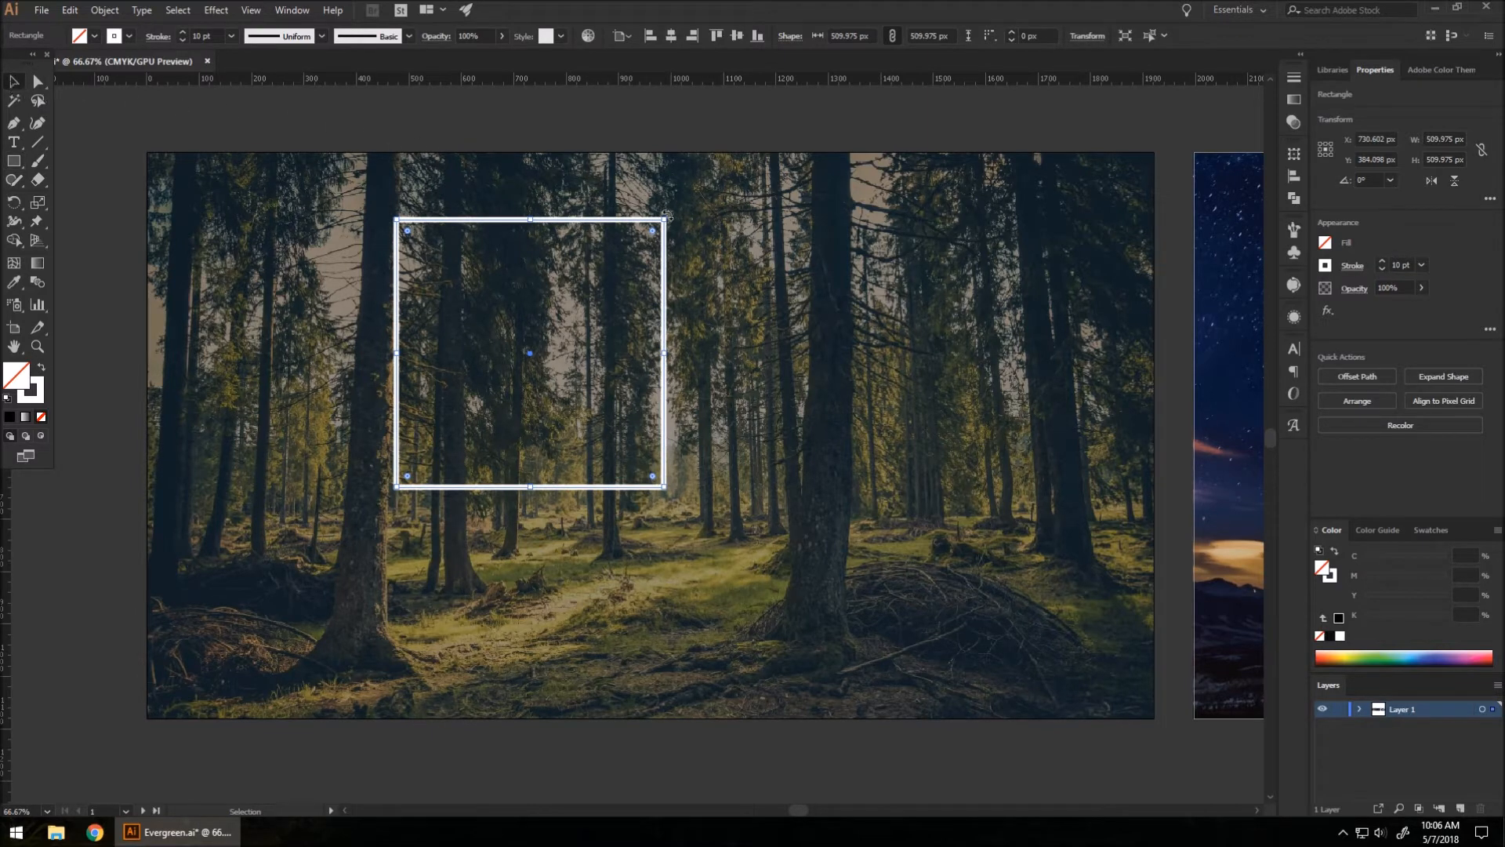
drag(658, 202, 521, 169)
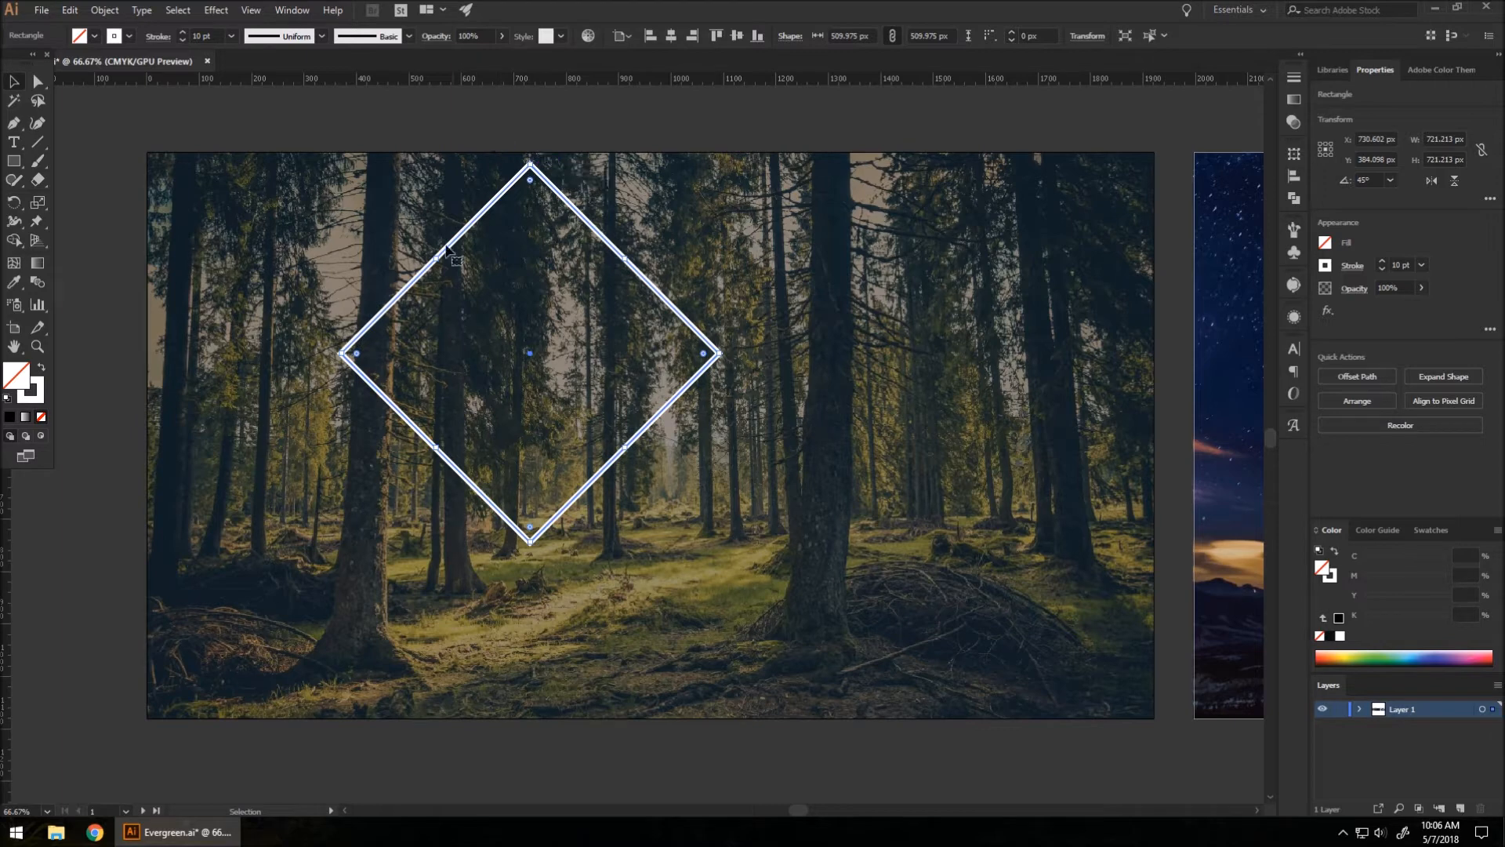
drag(622, 254, 715, 299)
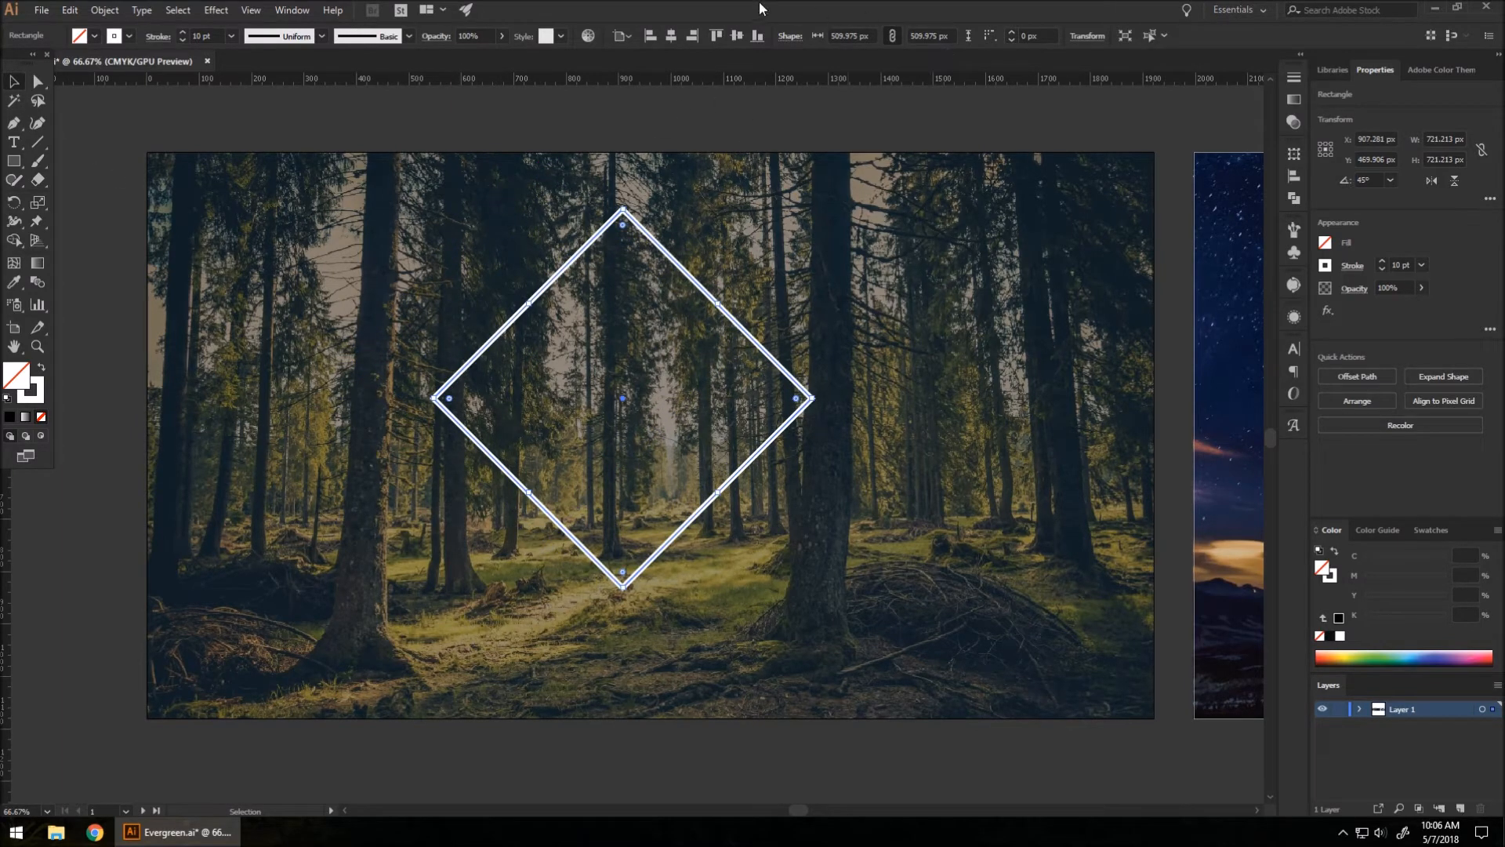
click(671, 36)
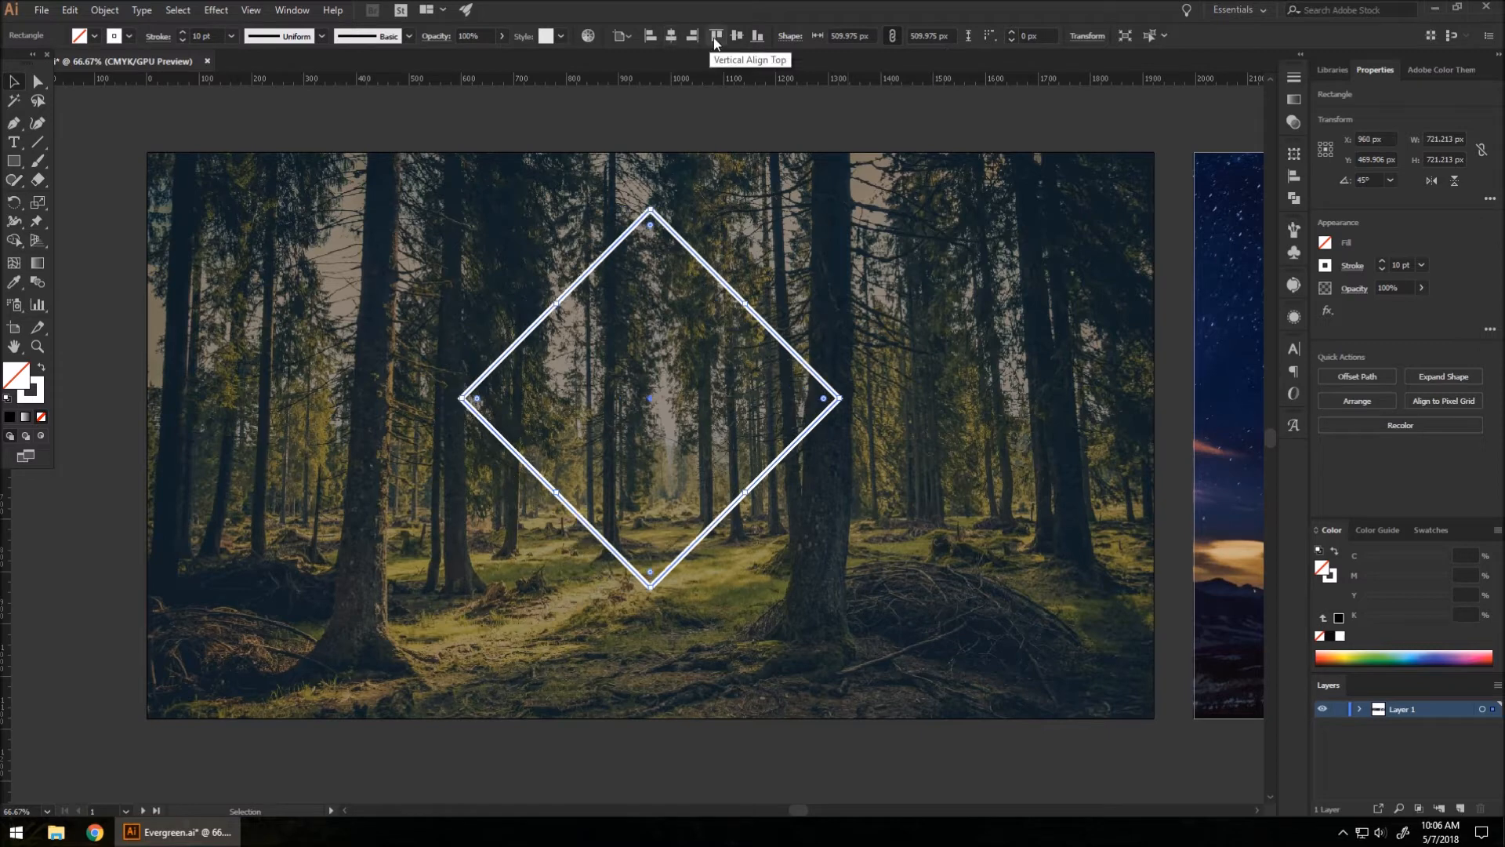
click(735, 36)
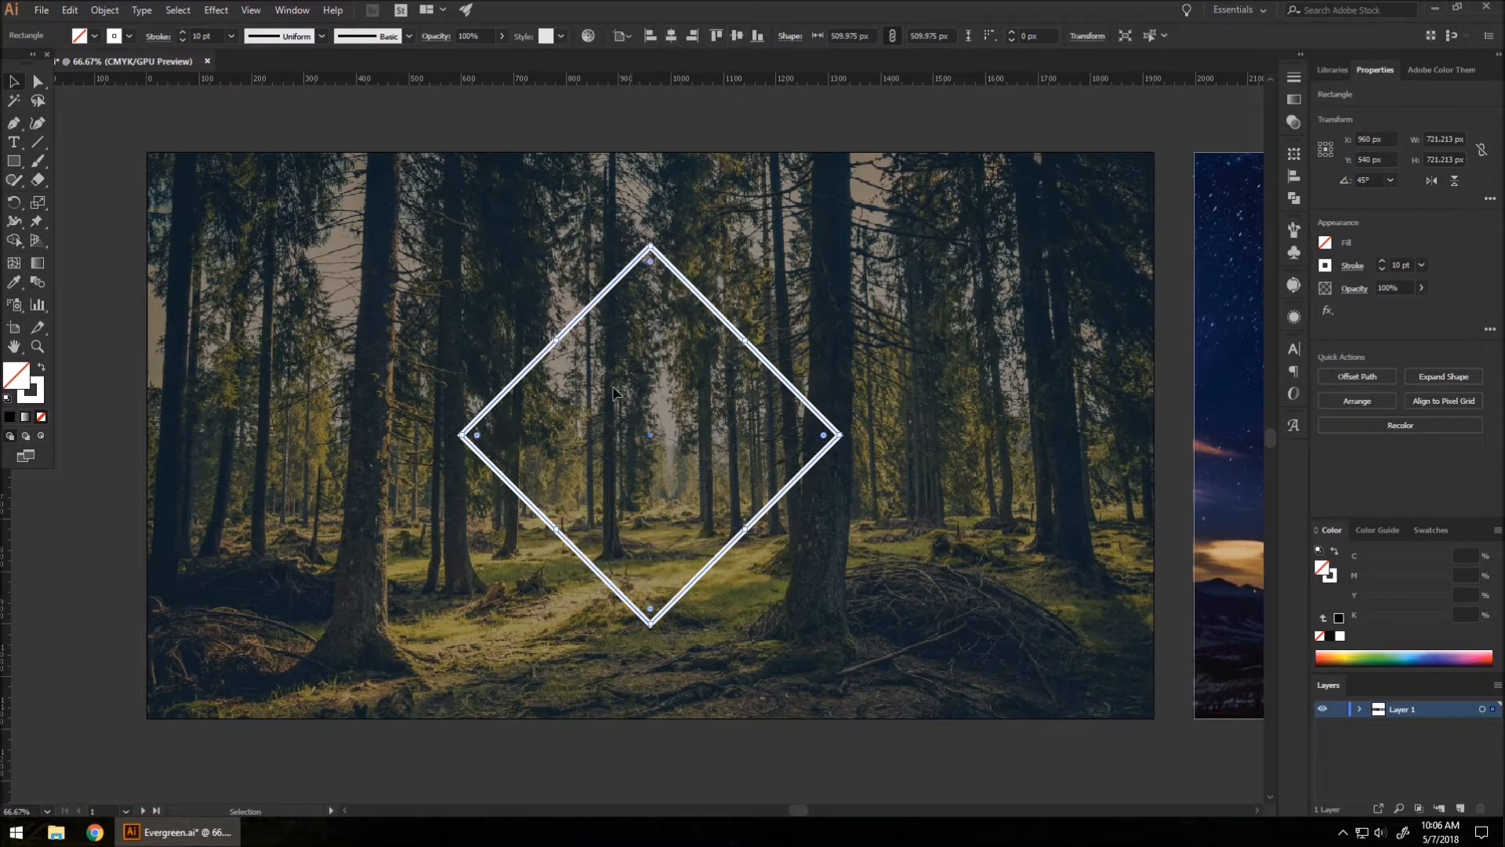
scroll(305, 235, down, 3)
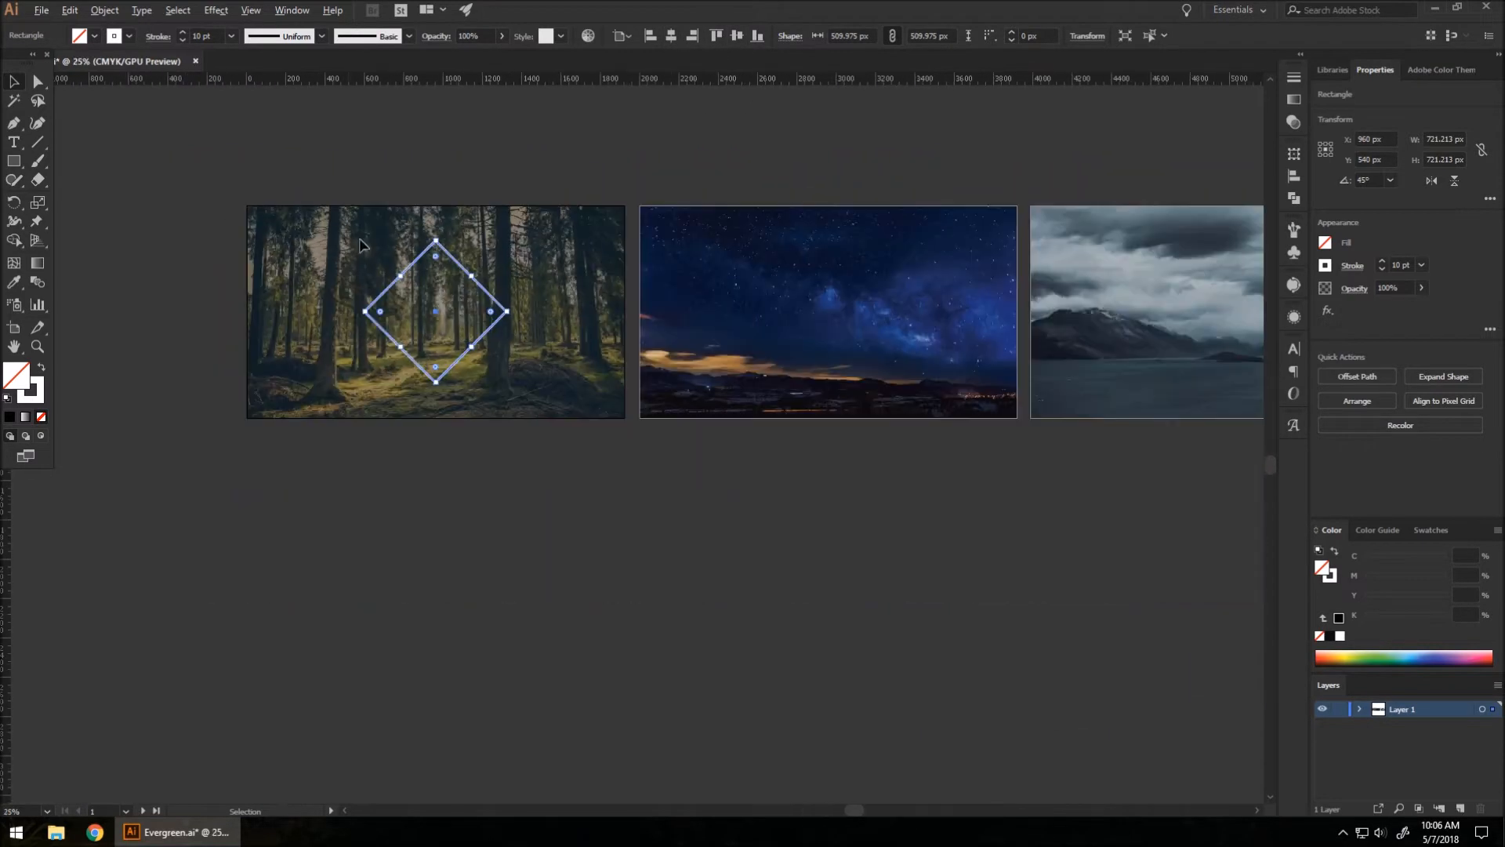
scroll(772, 254, up, 1)
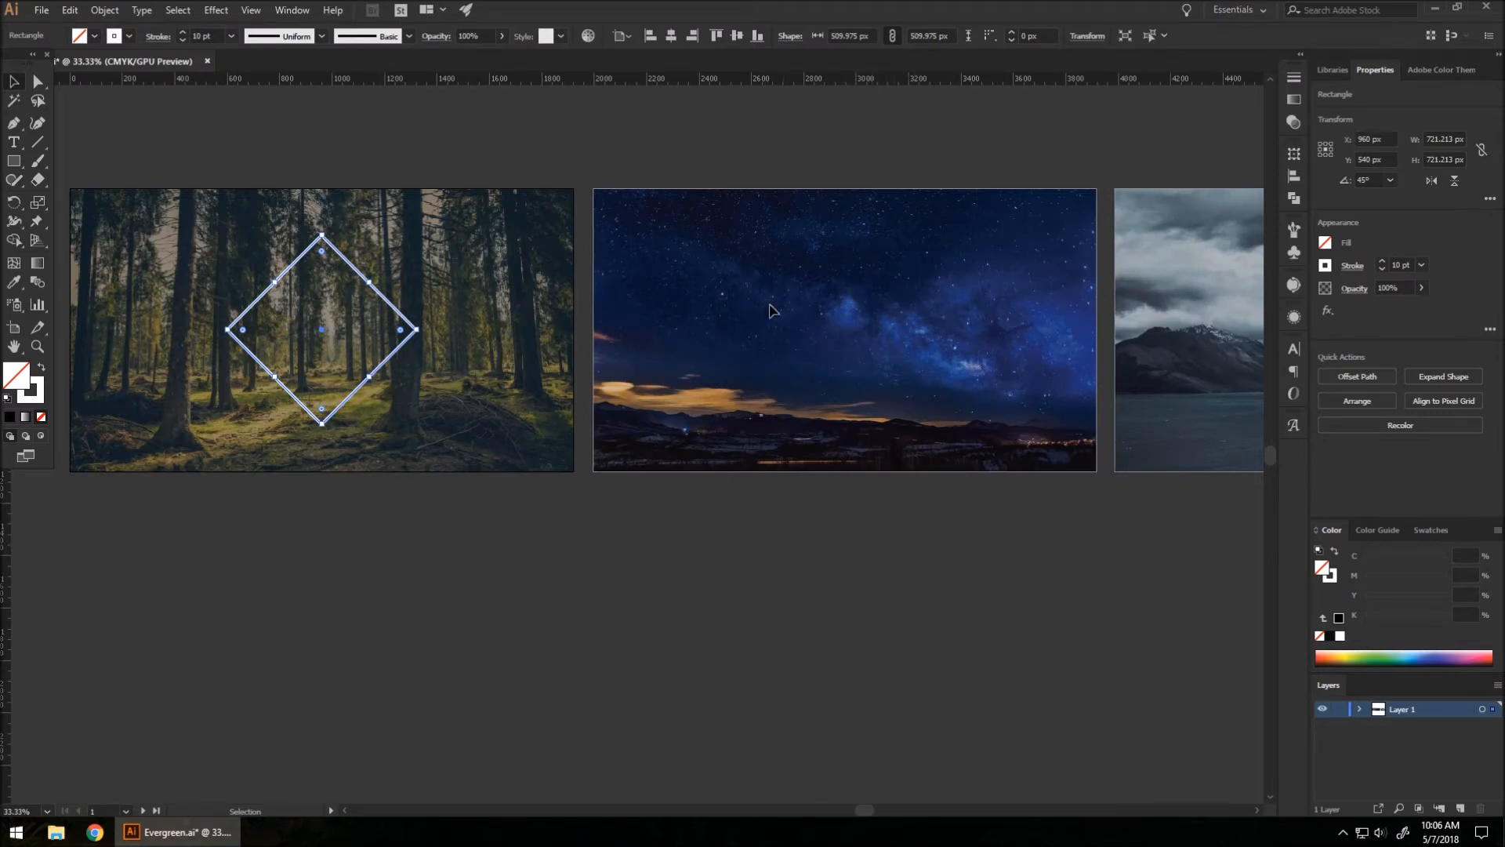
scroll(699, 265, down, 1)
scroll(504, 263, up, 3)
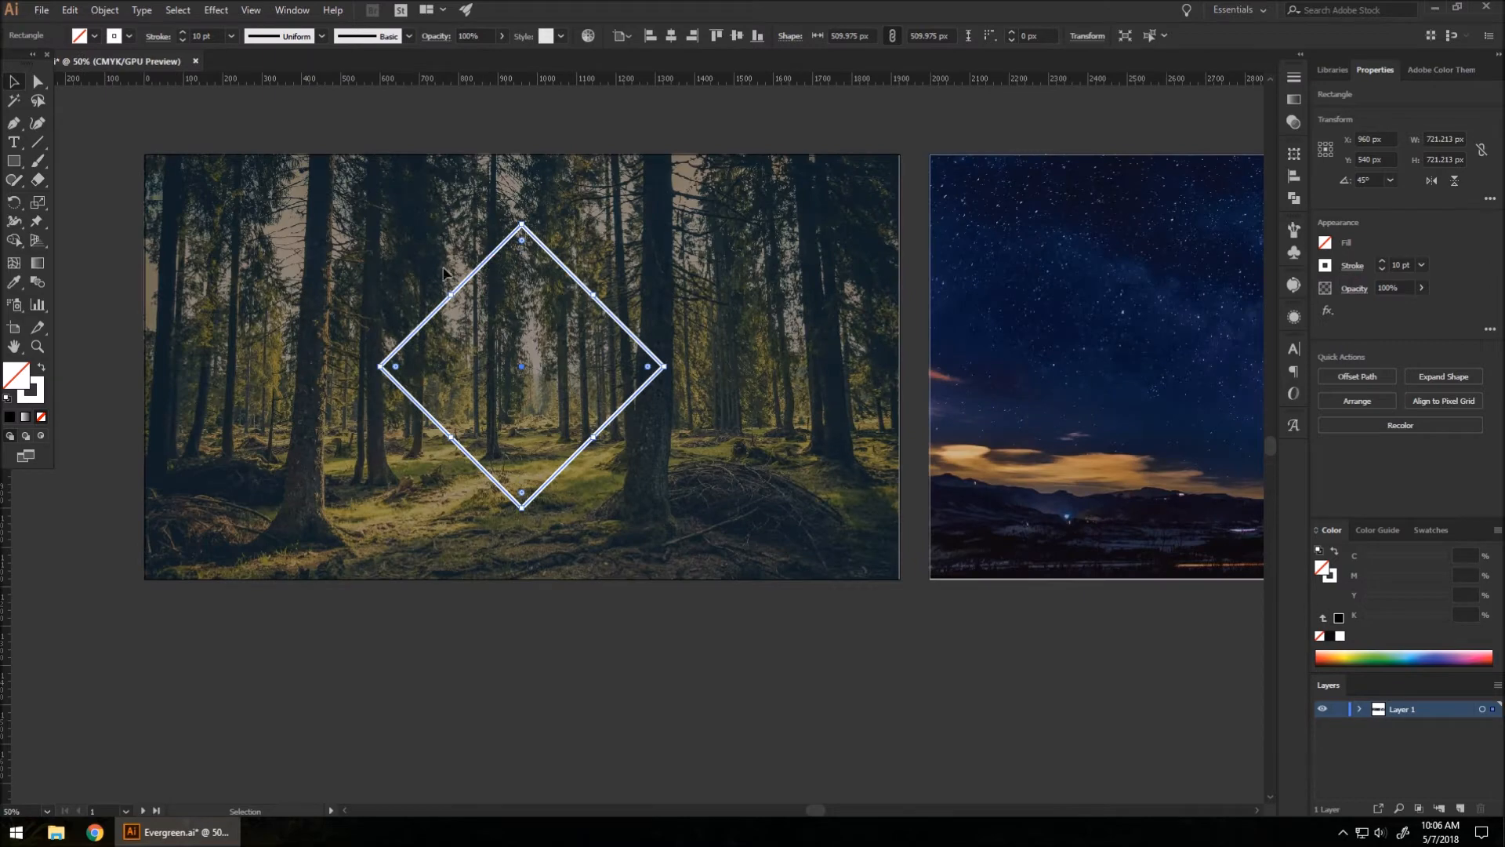
Step: Add an enlarged concentric copy of the white diamond, about 807 px wide, around the original to form a double frame
scroll(416, 266, down, 3)
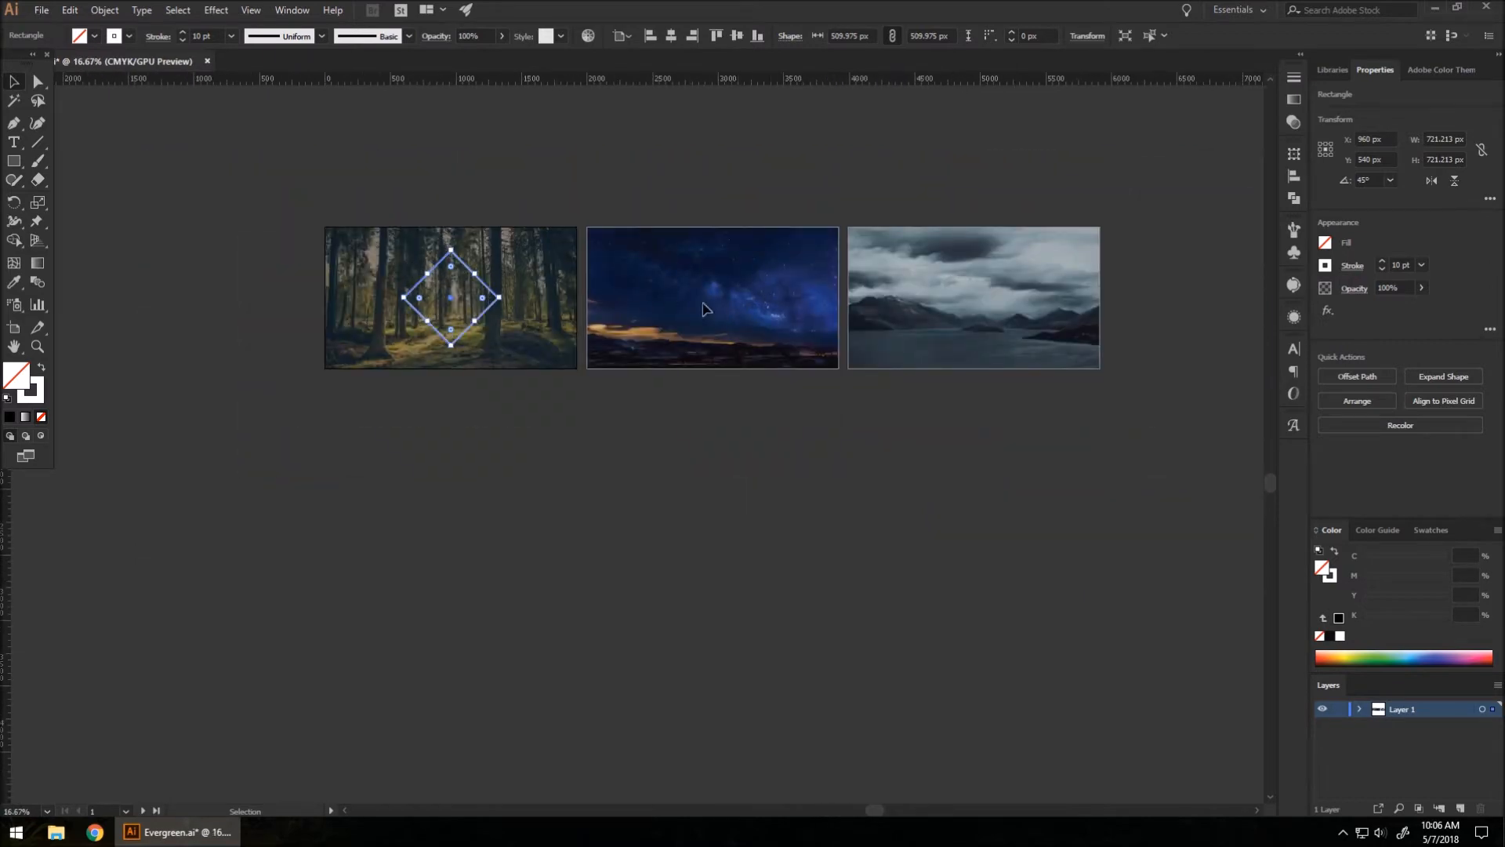
scroll(388, 261, up, 3)
scroll(525, 305, up, 2)
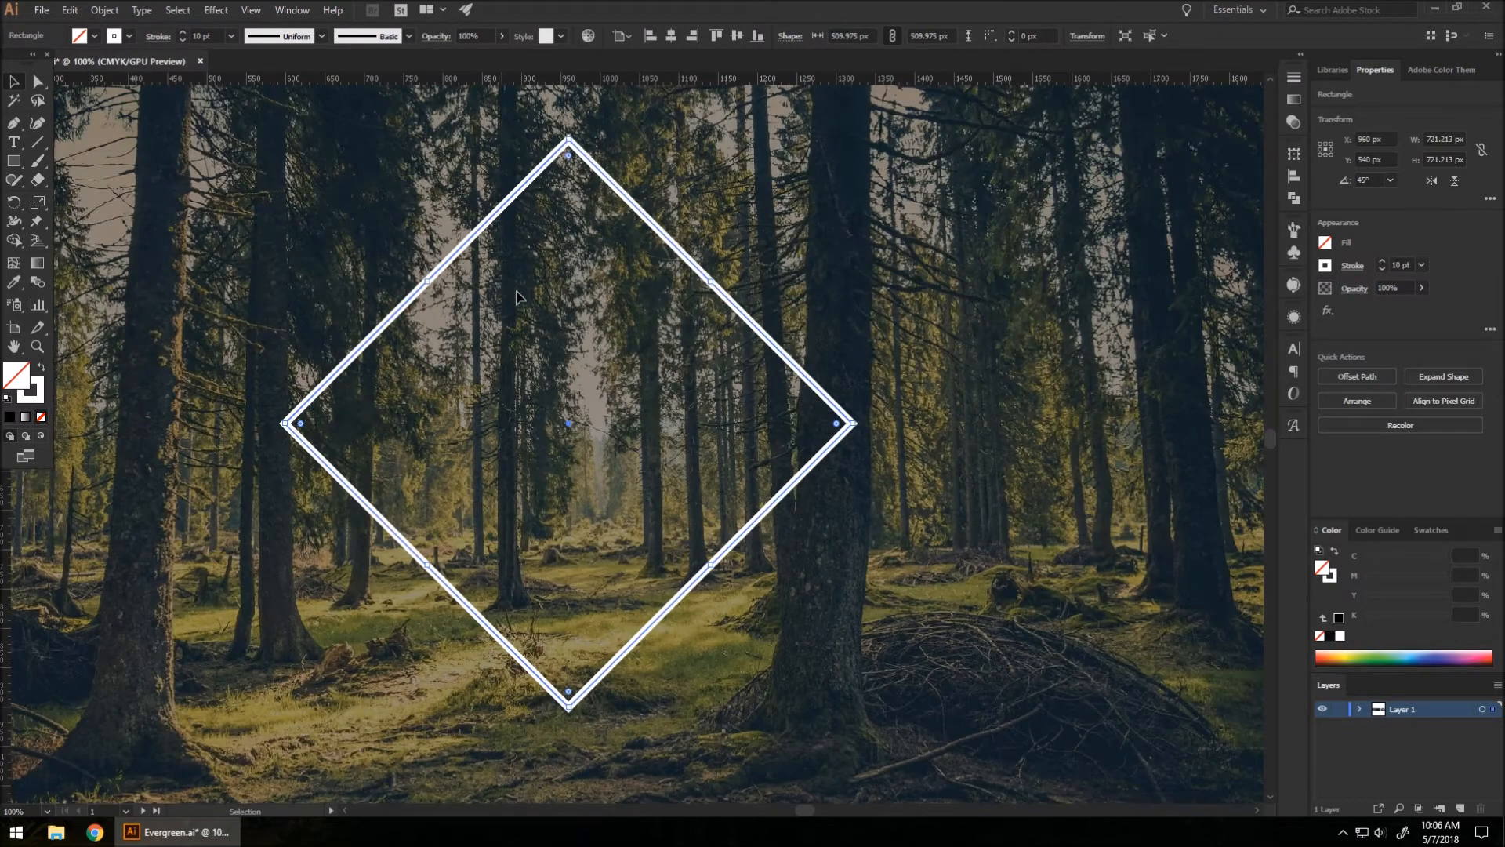
scroll(499, 293, down, 1)
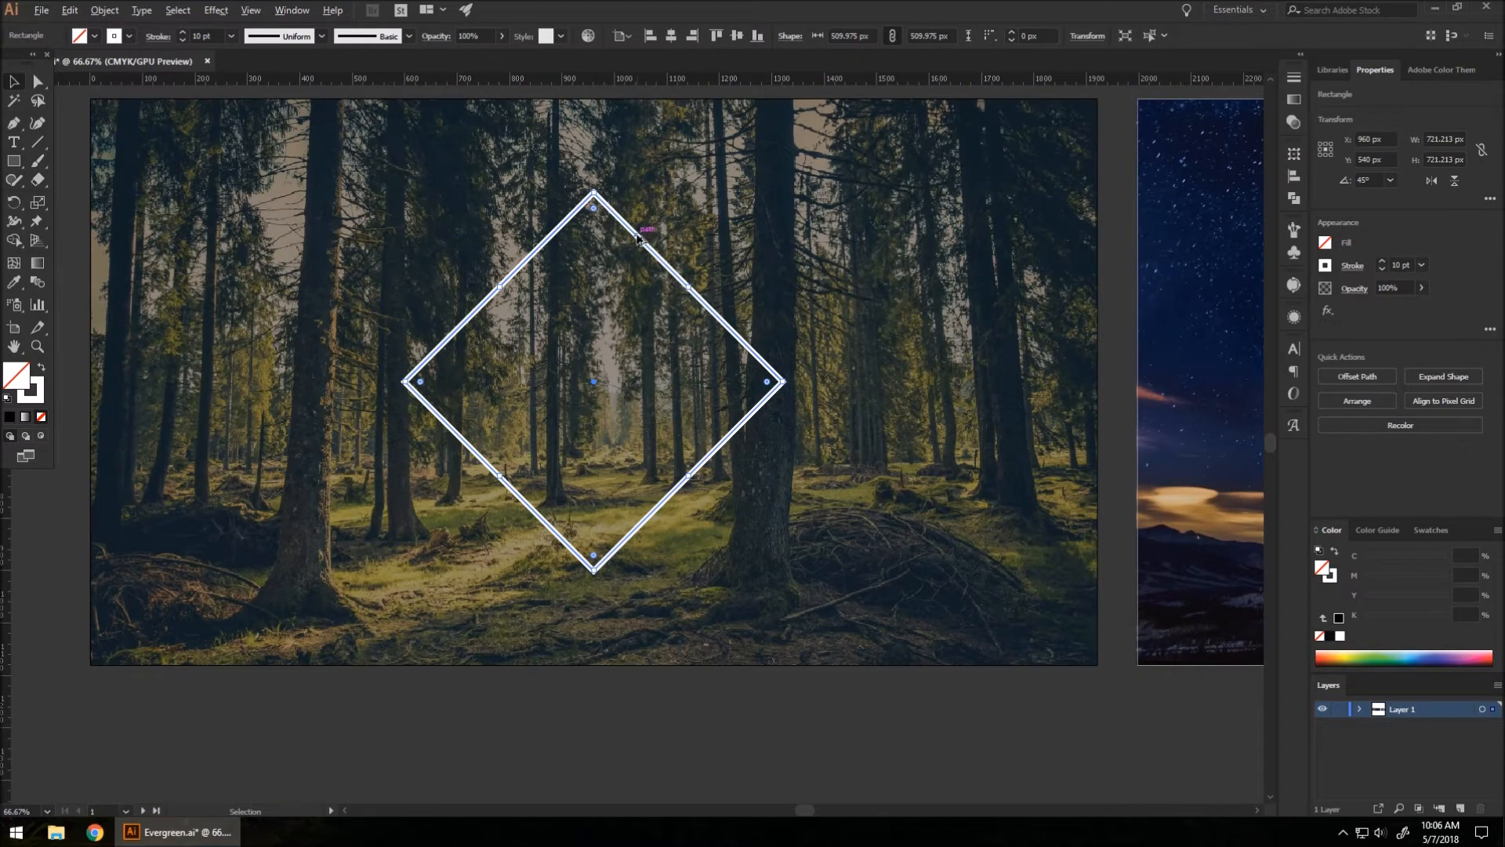
mouse_move(639, 238)
mouse_down()
mouse_move(731, 246)
mouse_move(631, 243)
mouse_move(646, 247)
mouse_up()
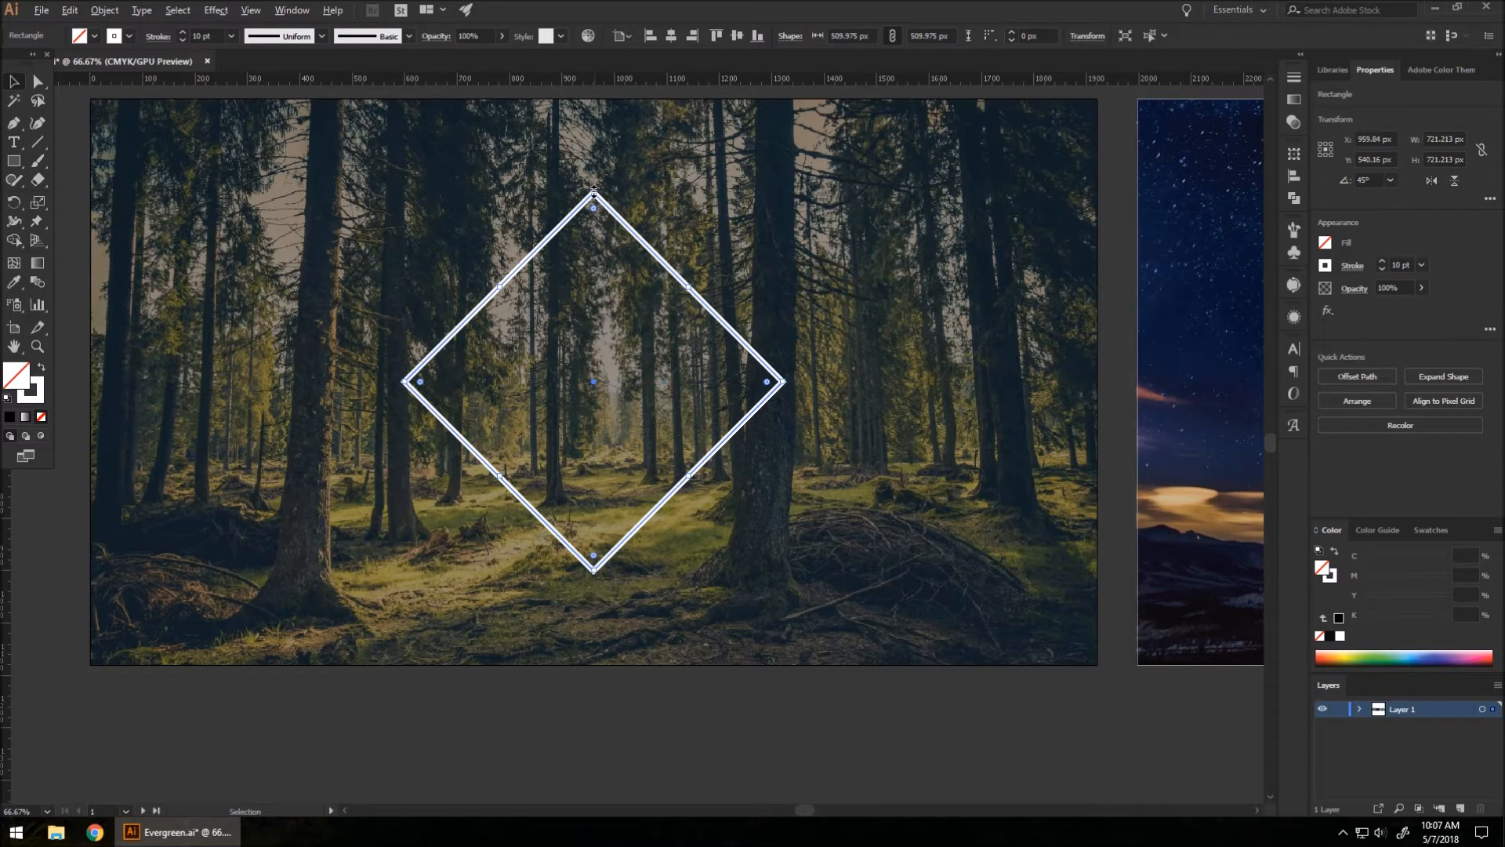
drag(595, 190, 594, 162)
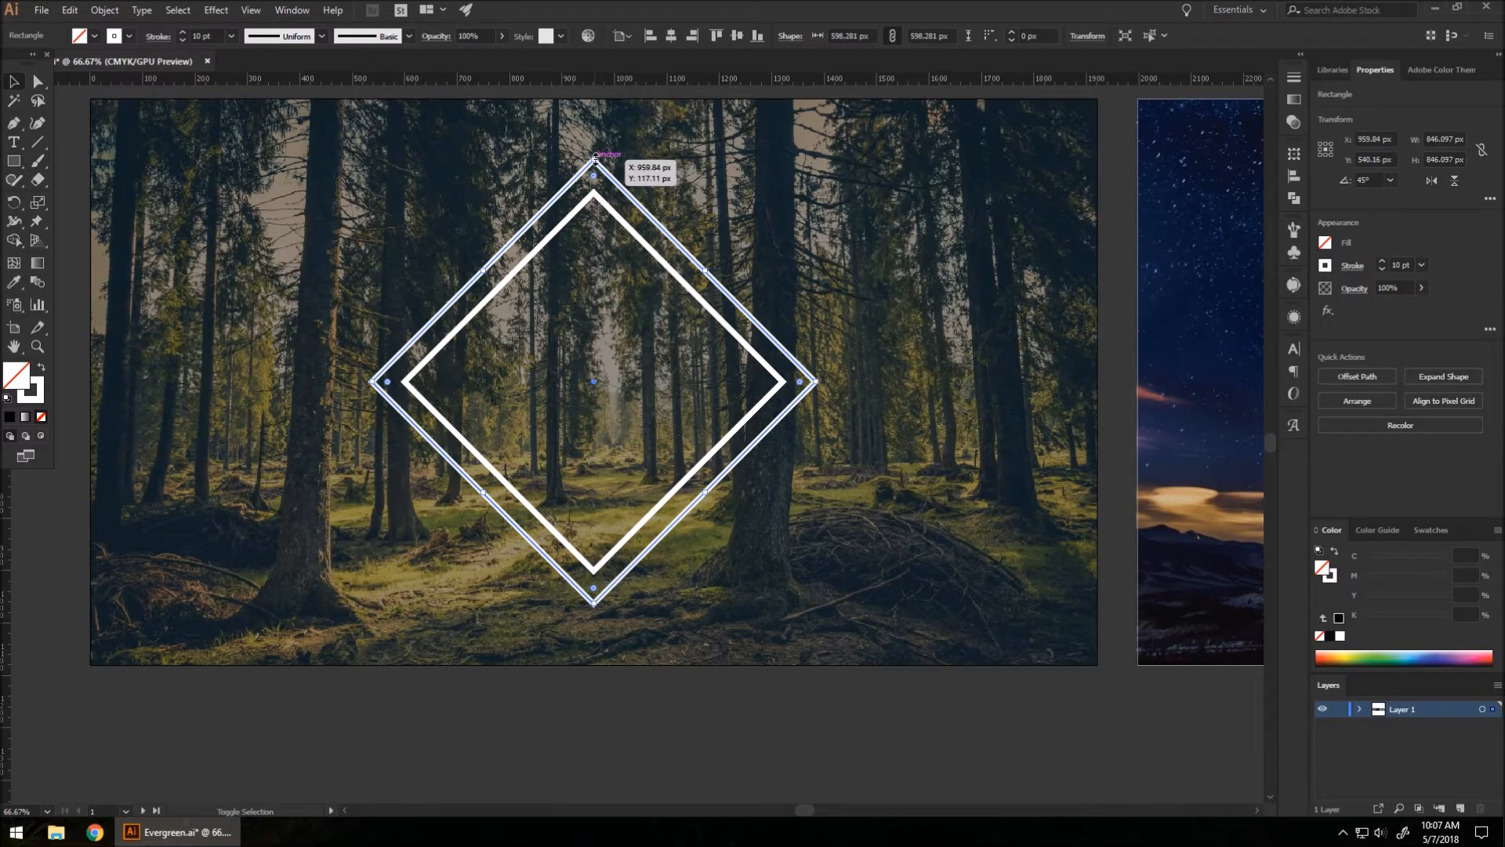
drag(594, 157, 594, 174)
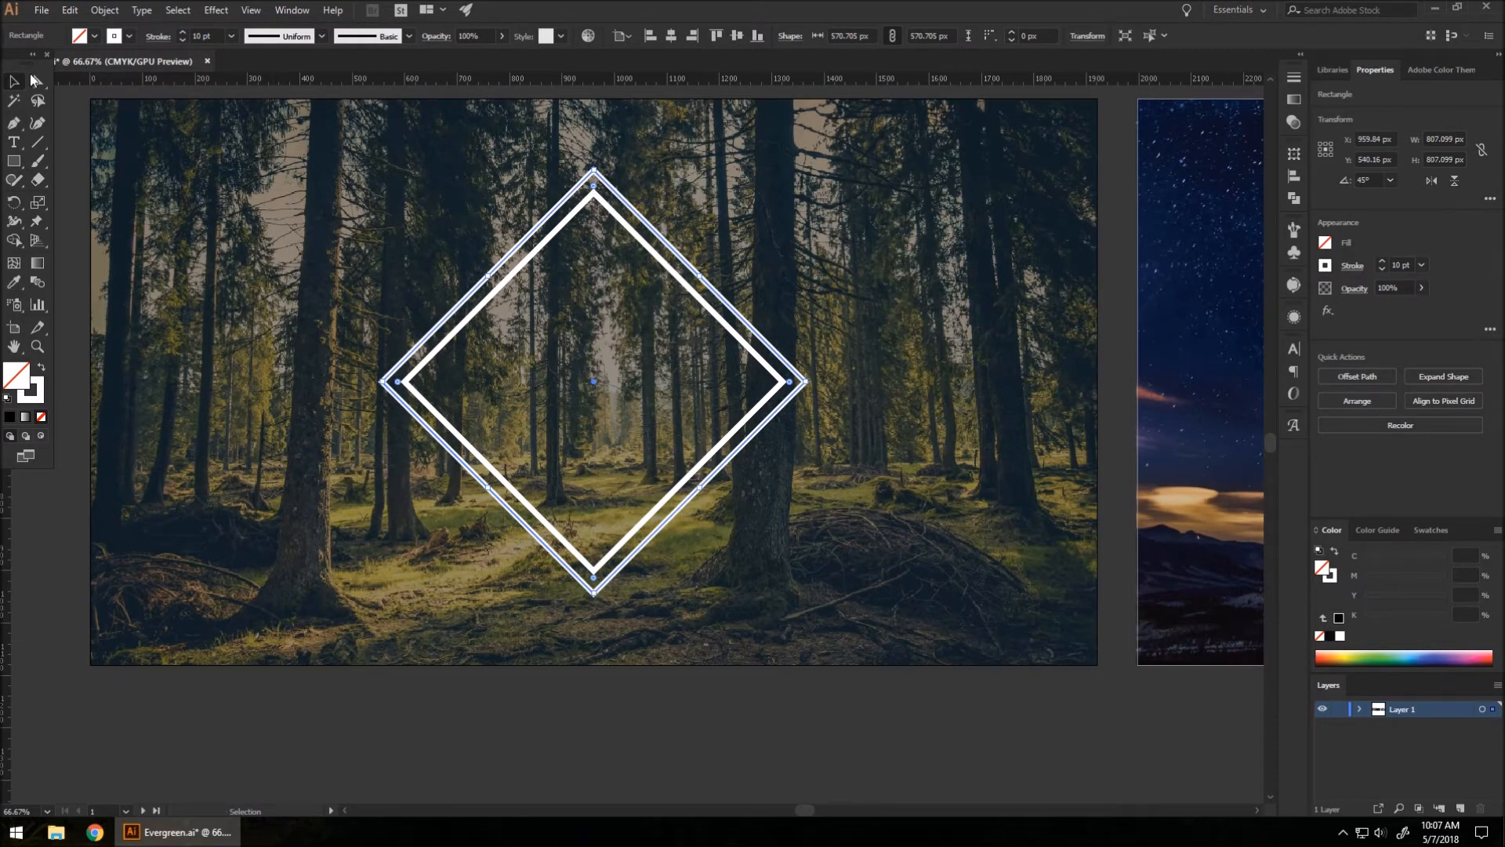
click(557, 766)
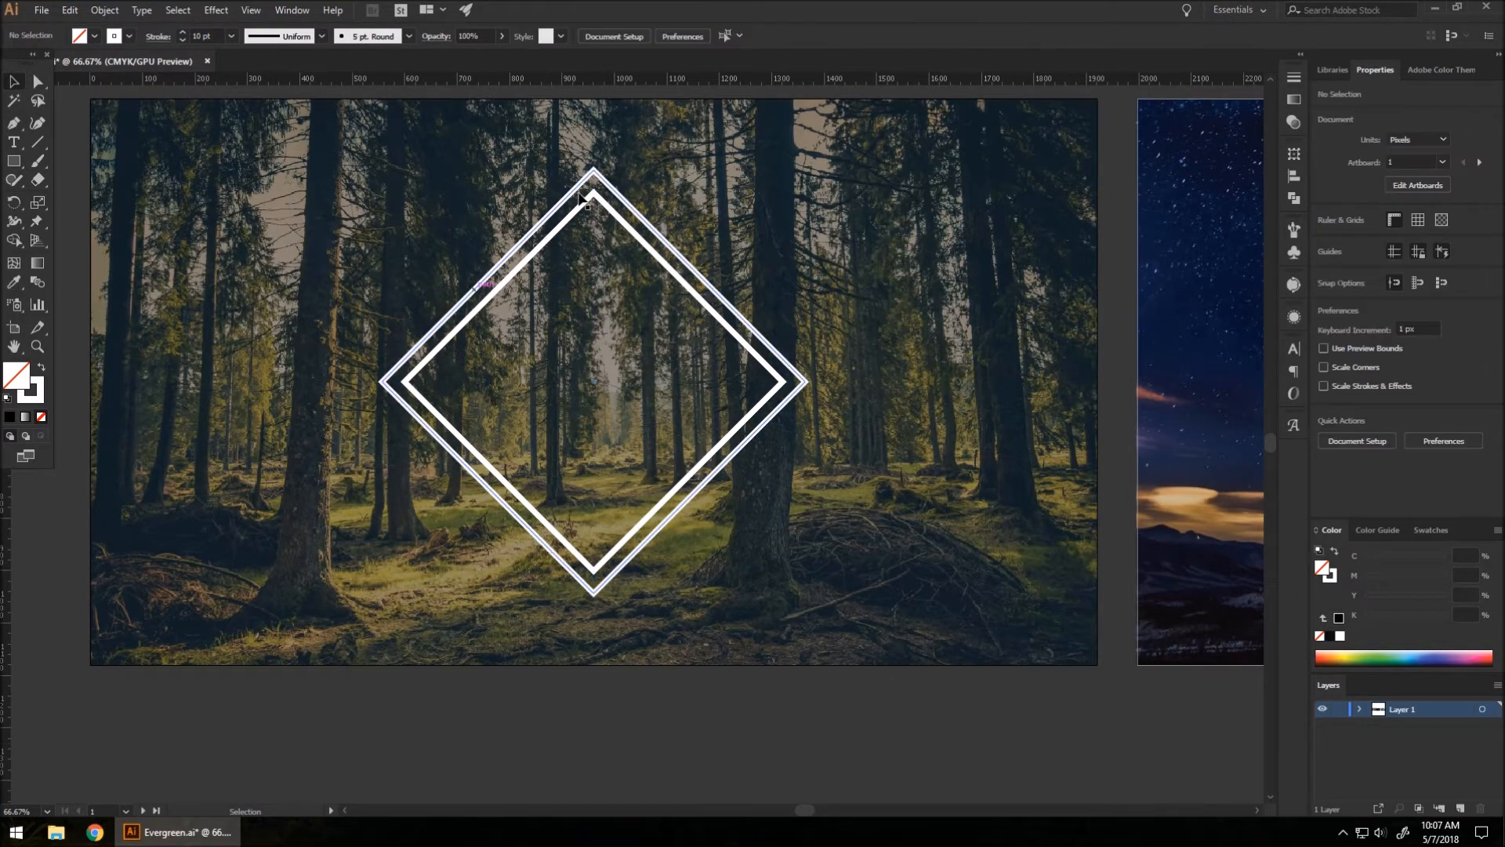
Step: Add placeholder point text below the forest artboard and set its font size to 200 pt
alt+scroll(627, 318, down, 1)
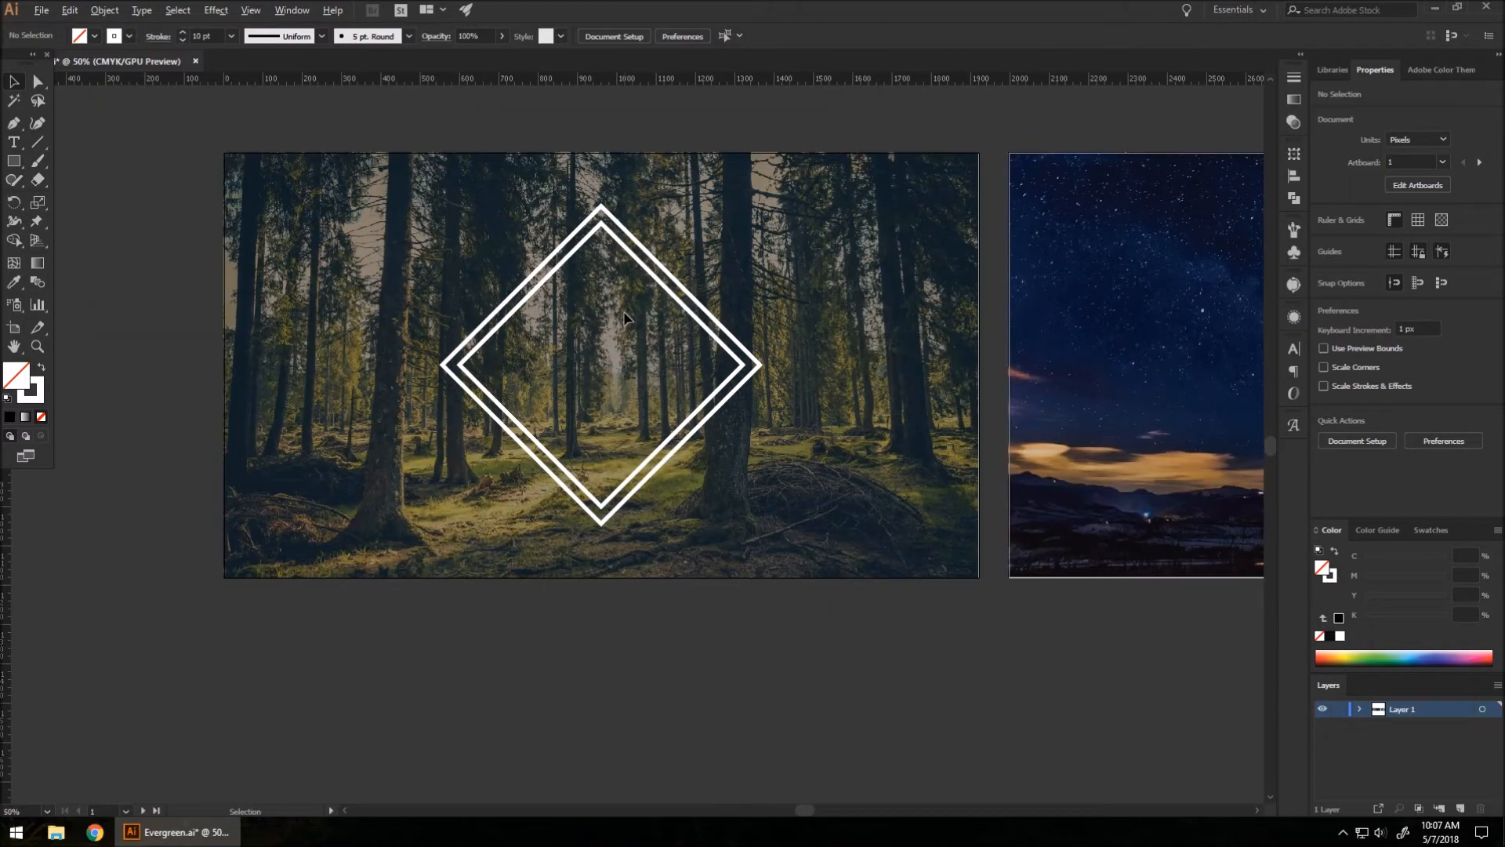
alt+scroll(567, 310, up, 1)
scroll(313, 235, down, 1)
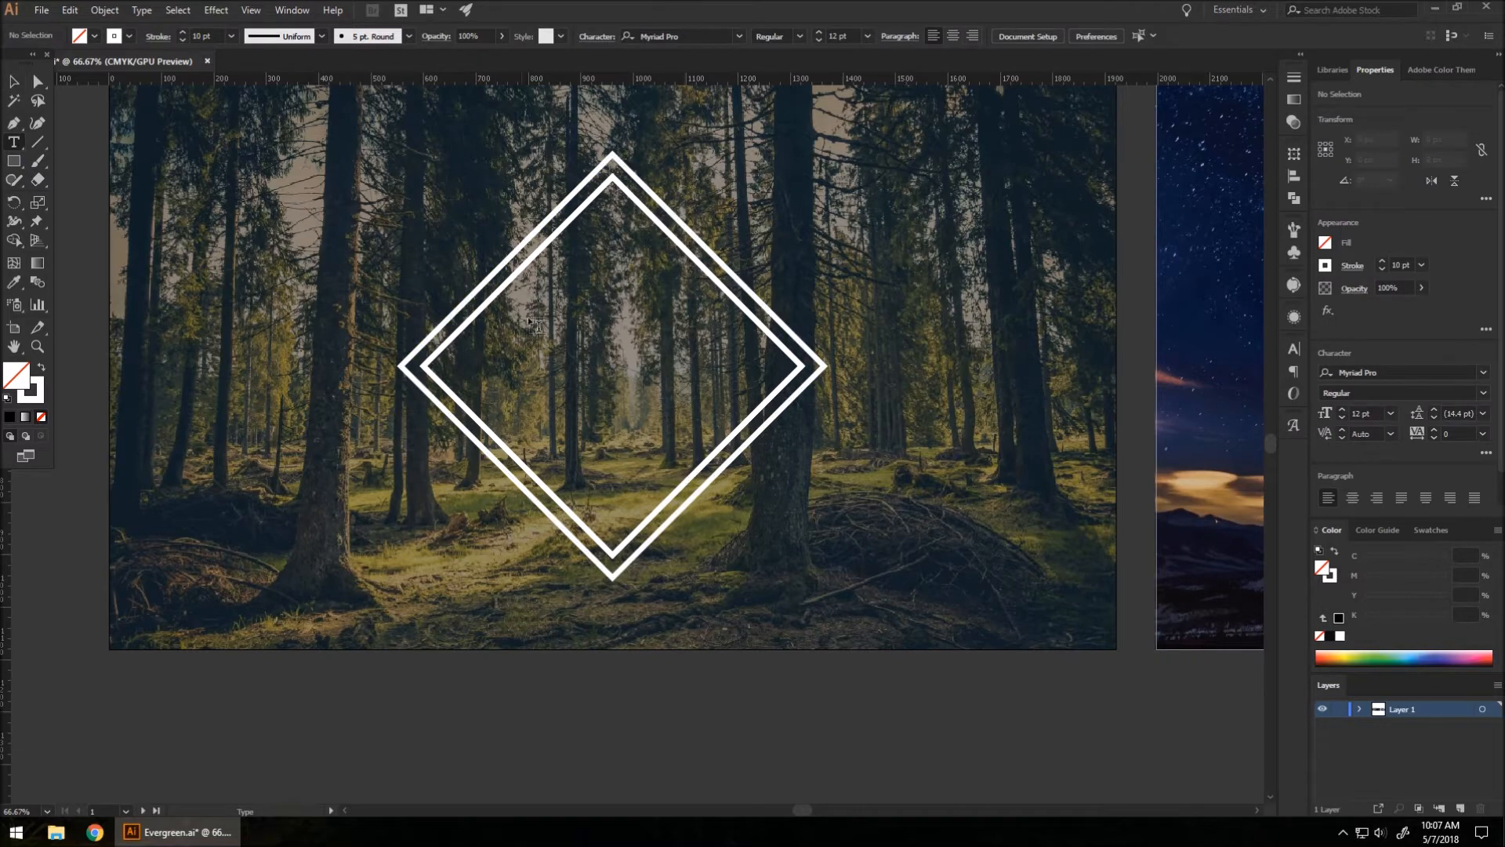
scroll(541, 196, down, 1)
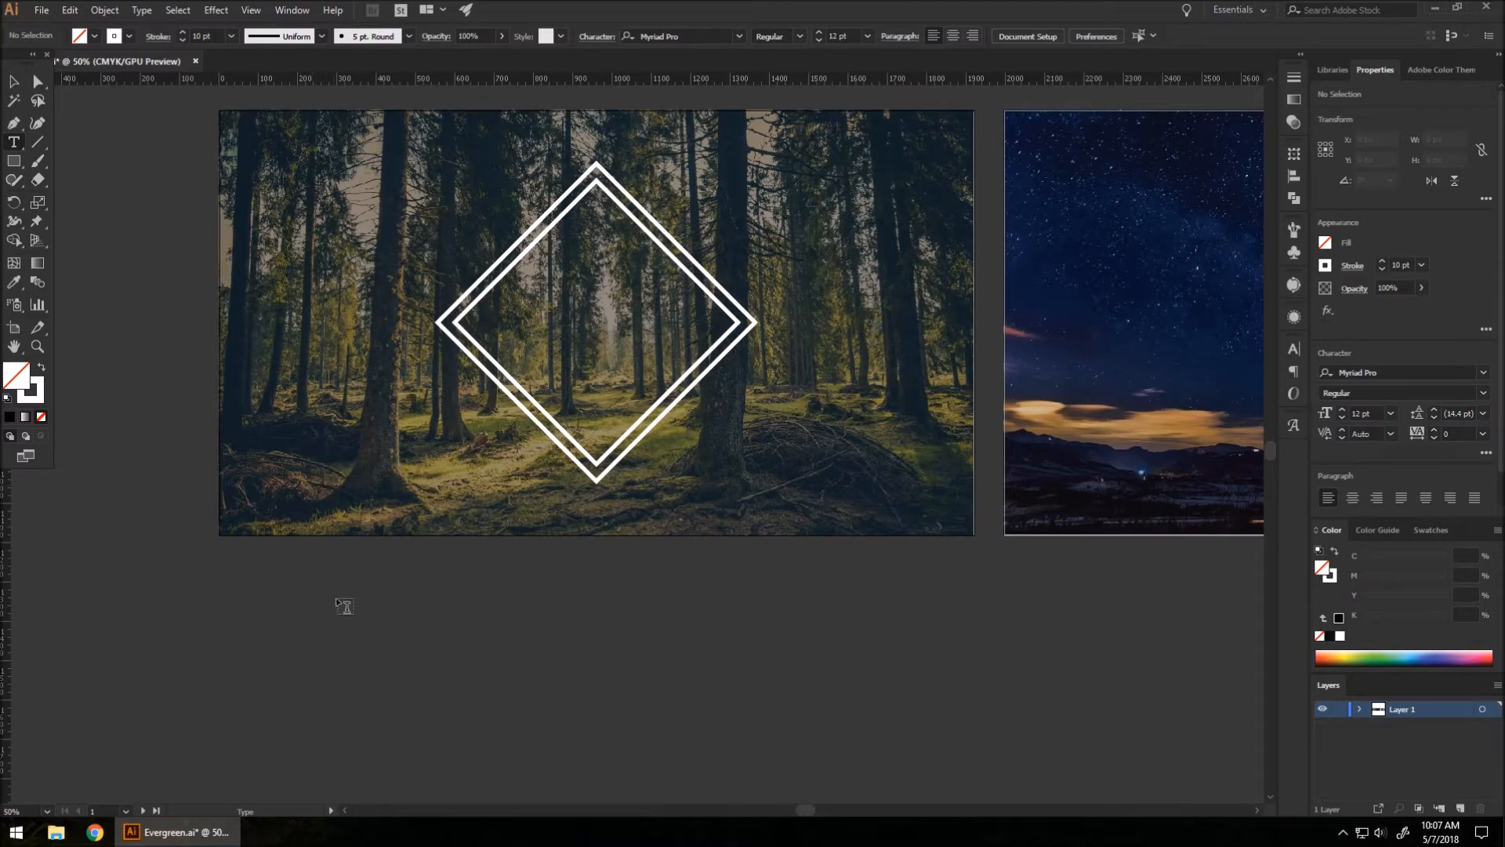
scroll(488, 494, down, 1)
click(381, 627)
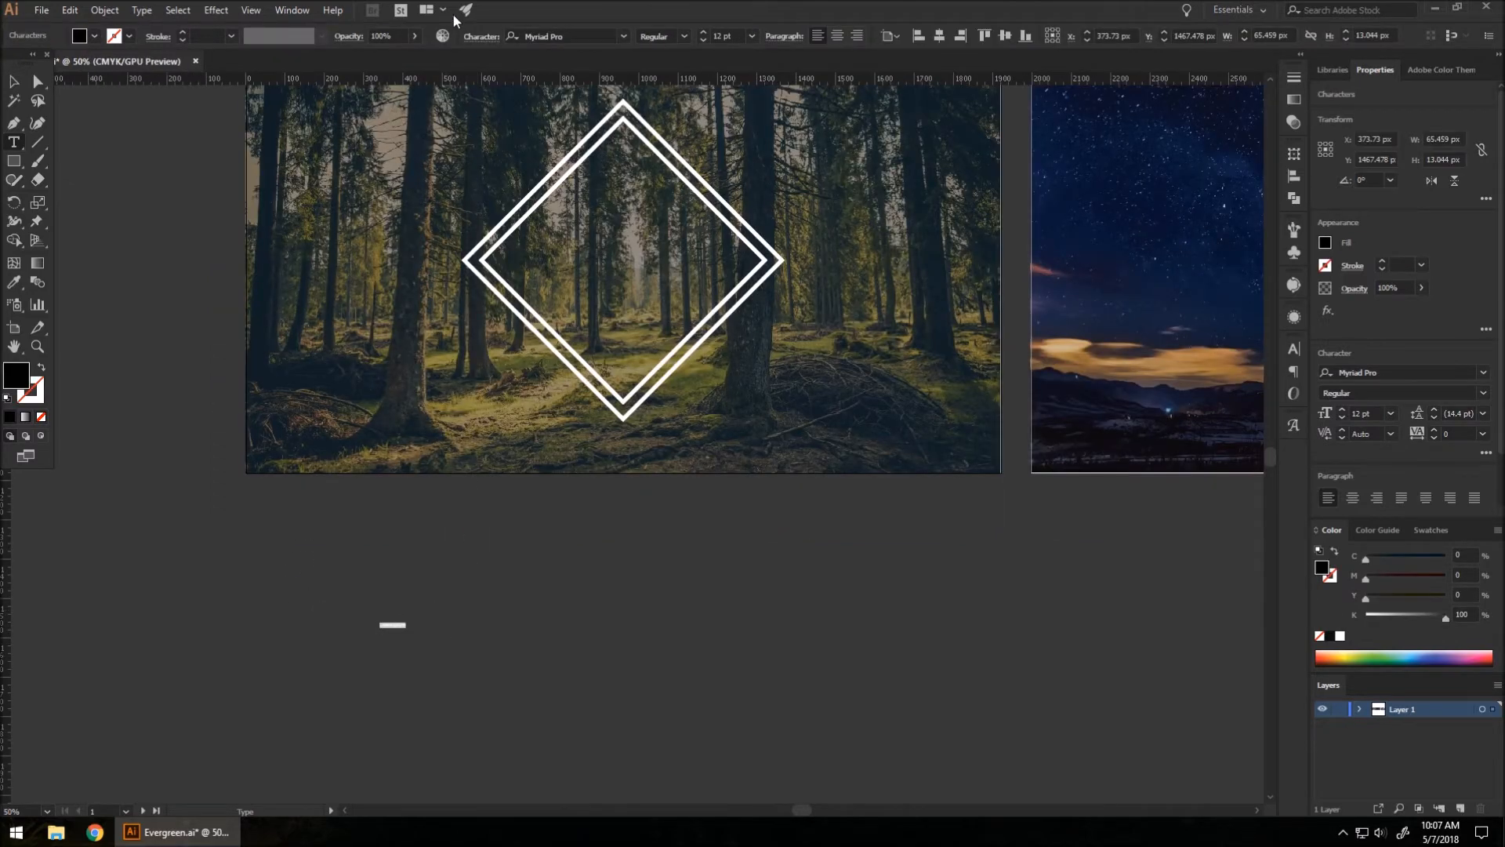
double_click(722, 34)
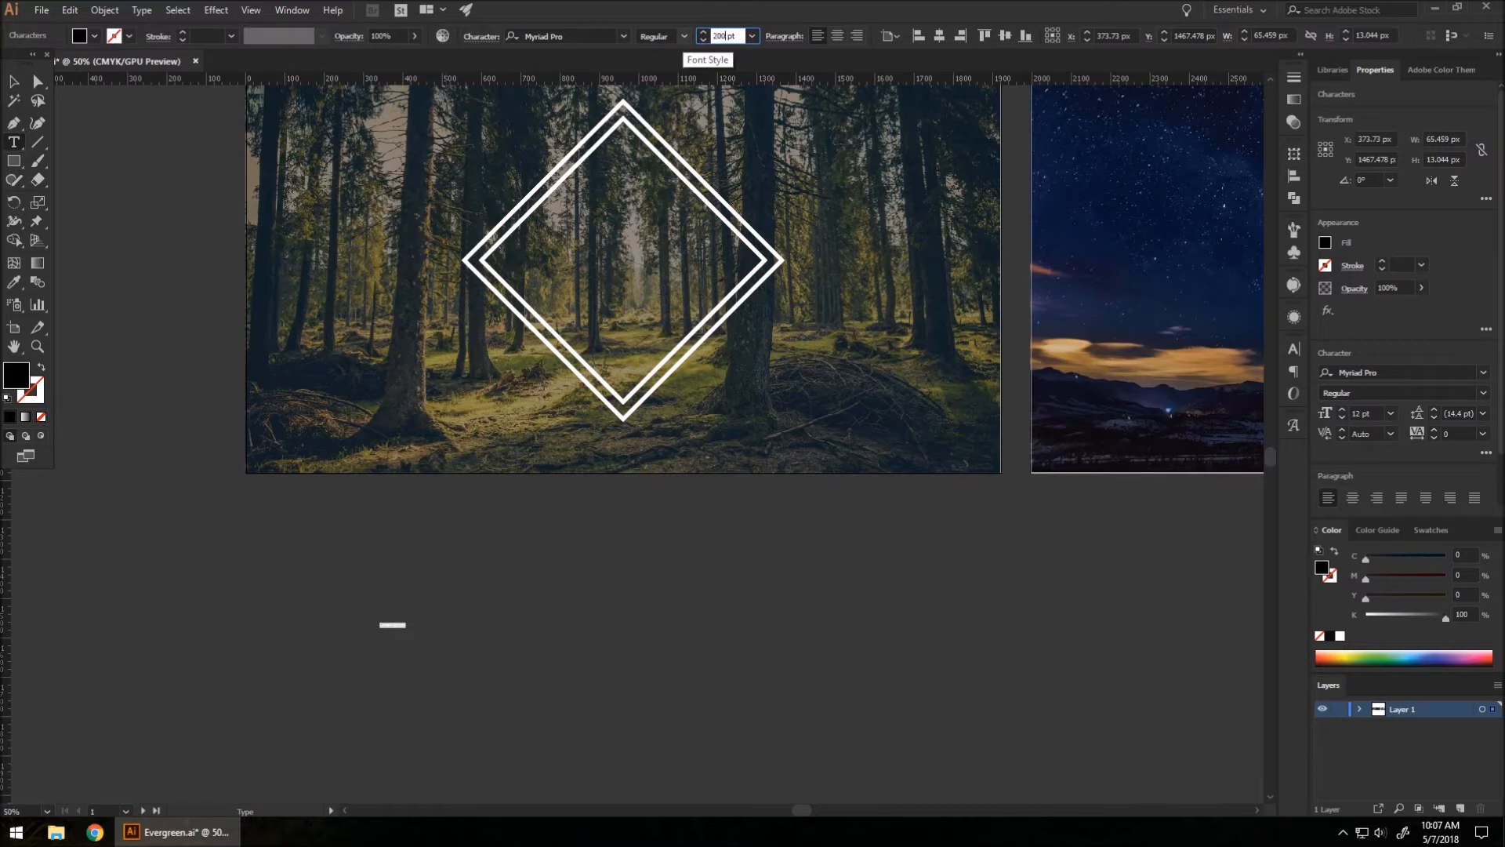
click(13, 81)
Step: Select all of the placeholder text and set its fill to white
click(17, 144)
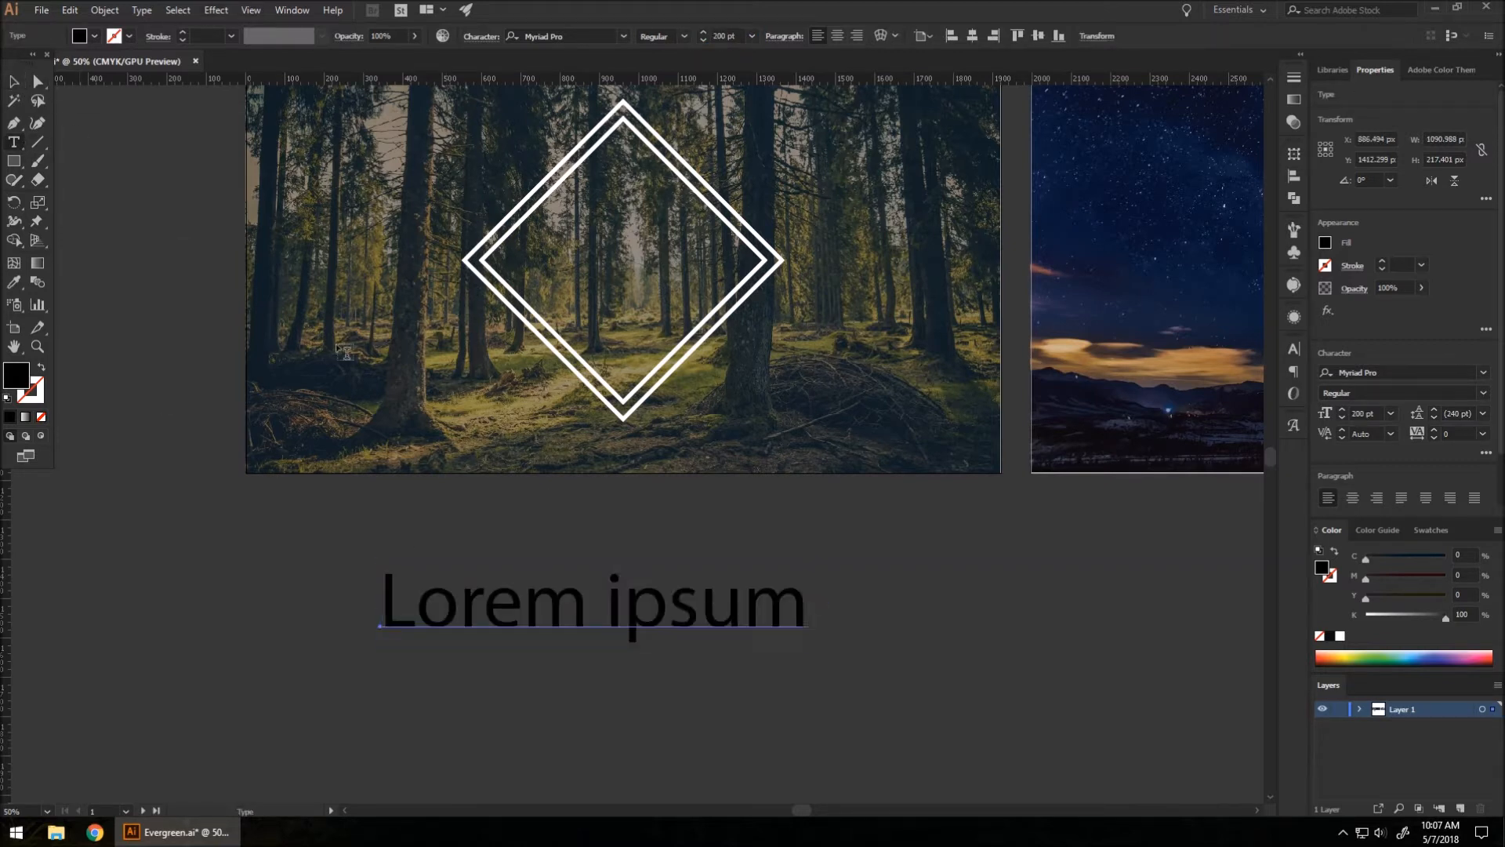
double_click(576, 609)
click(583, 604)
key(ctrl+a)
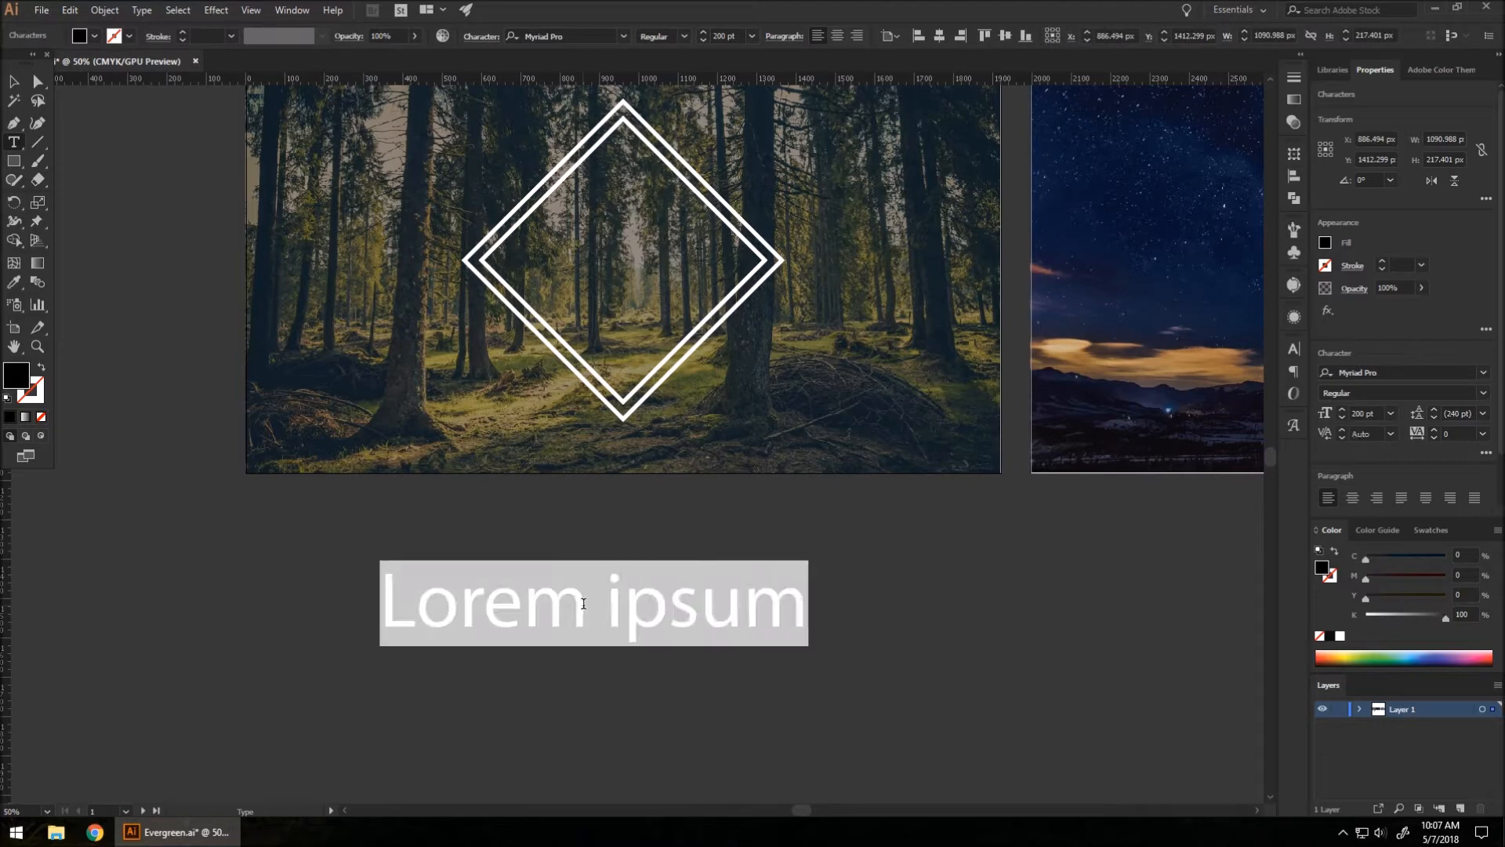
click(1328, 249)
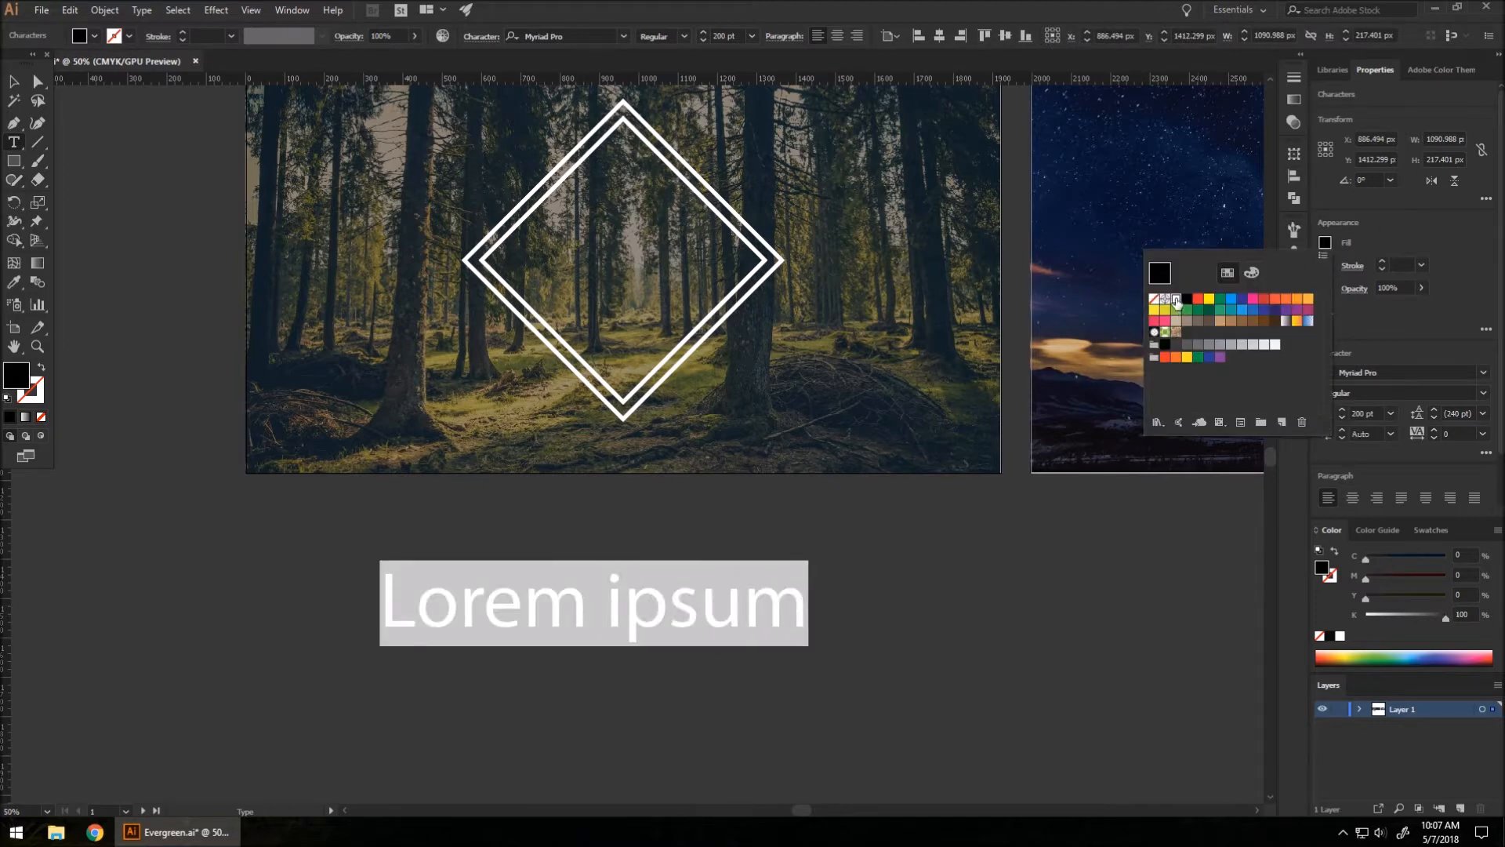
click(1175, 298)
Step: Set the text's font to Trajan Pro 3 Bold and replace the placeholder words with EVERGREEN
click(622, 36)
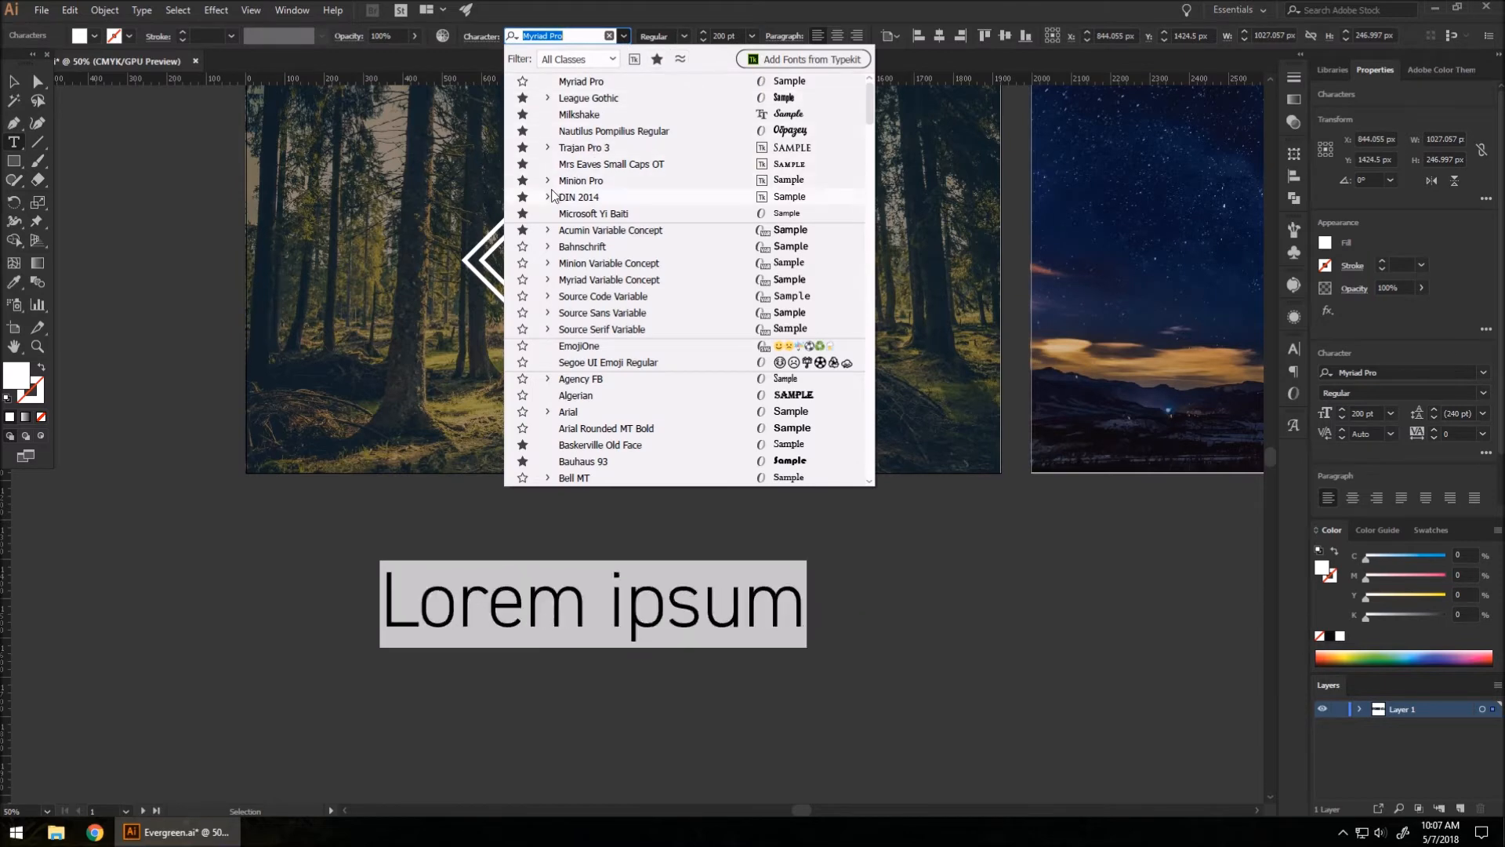
click(548, 147)
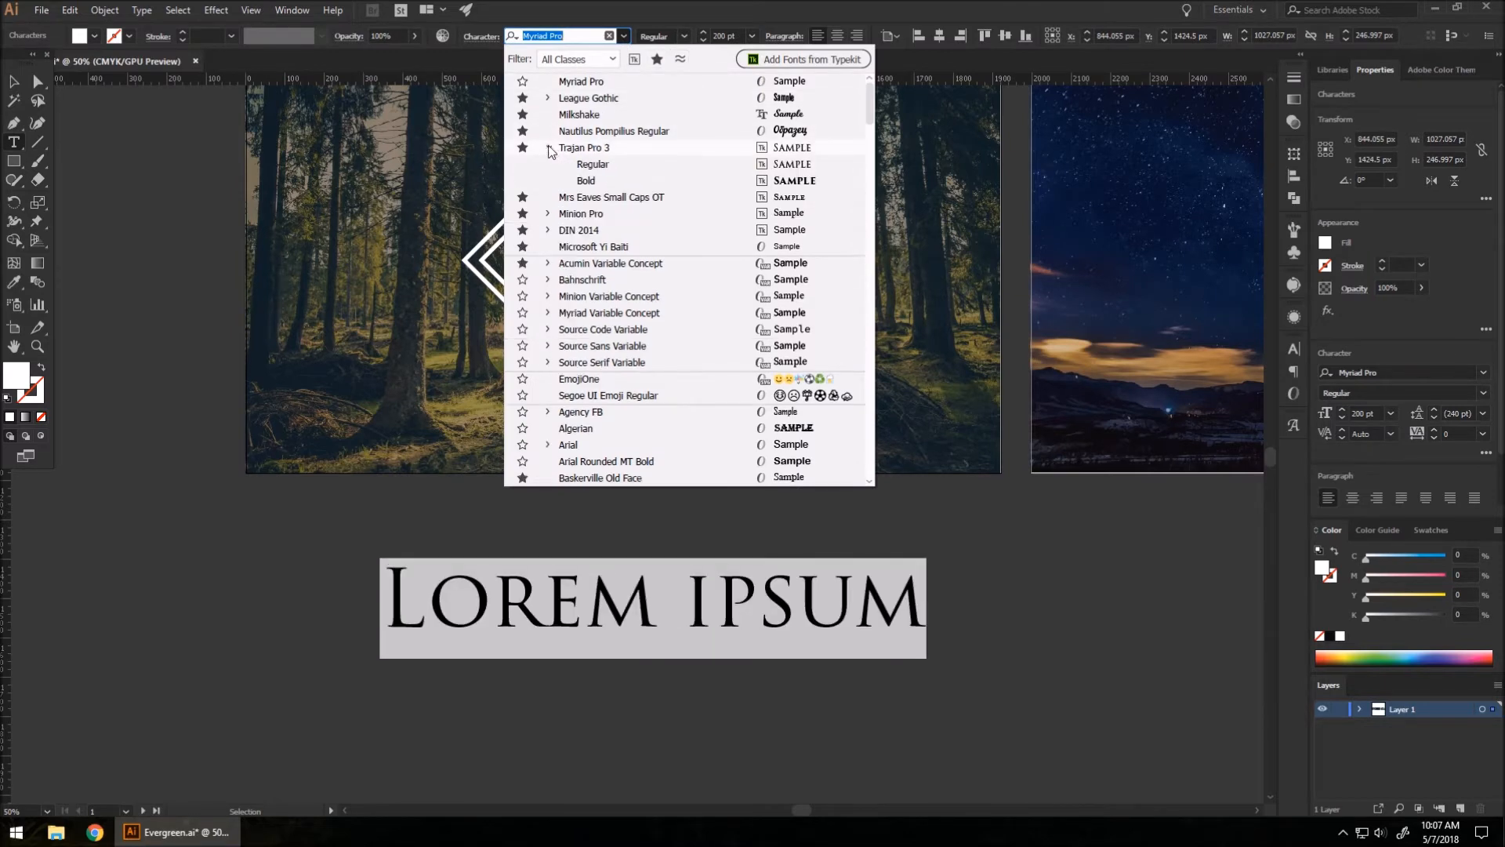
click(586, 181)
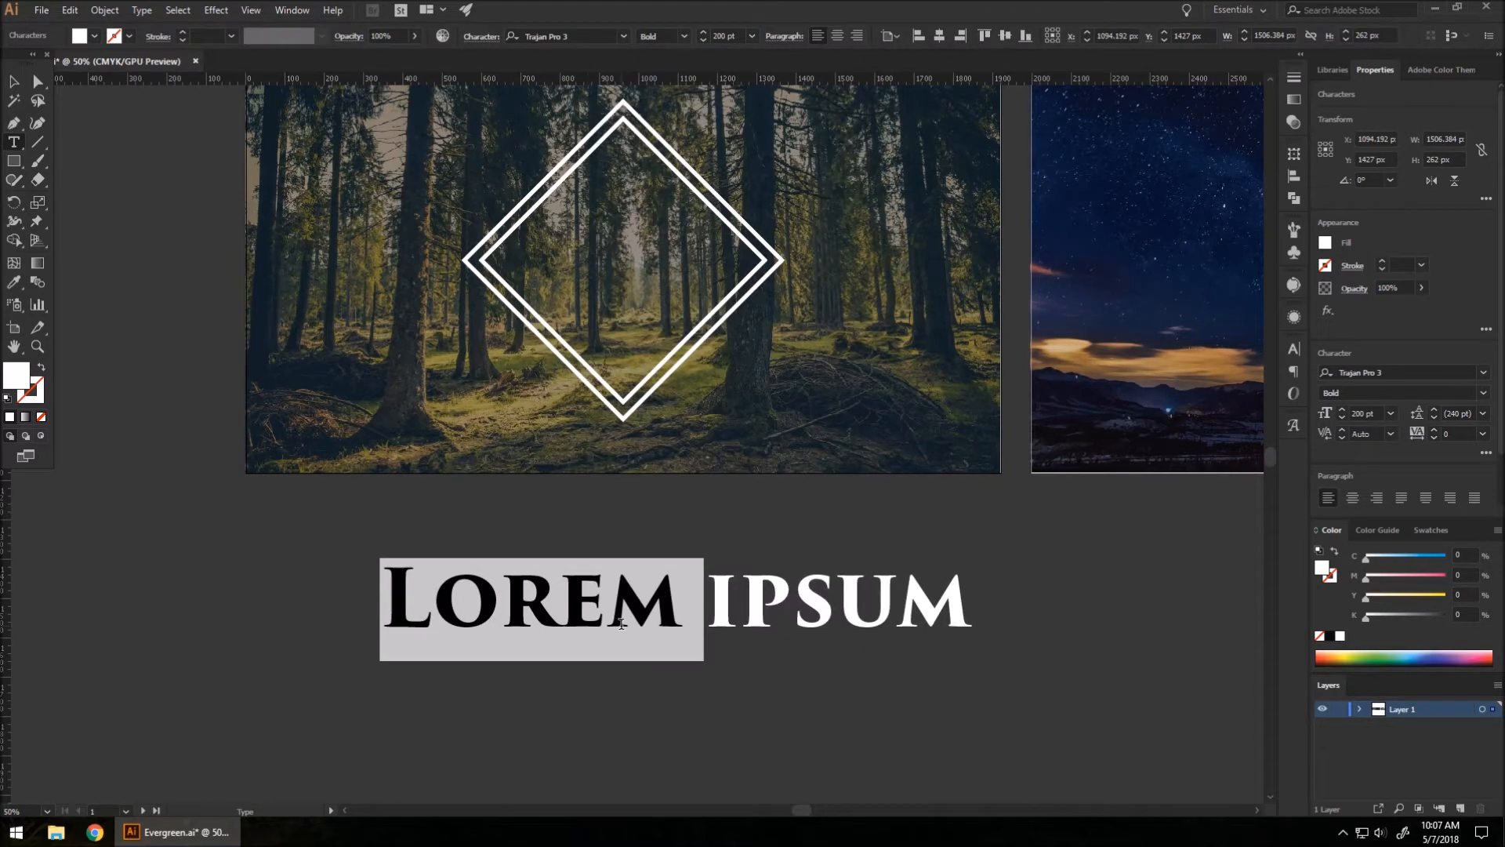
text(EVERGREEN)
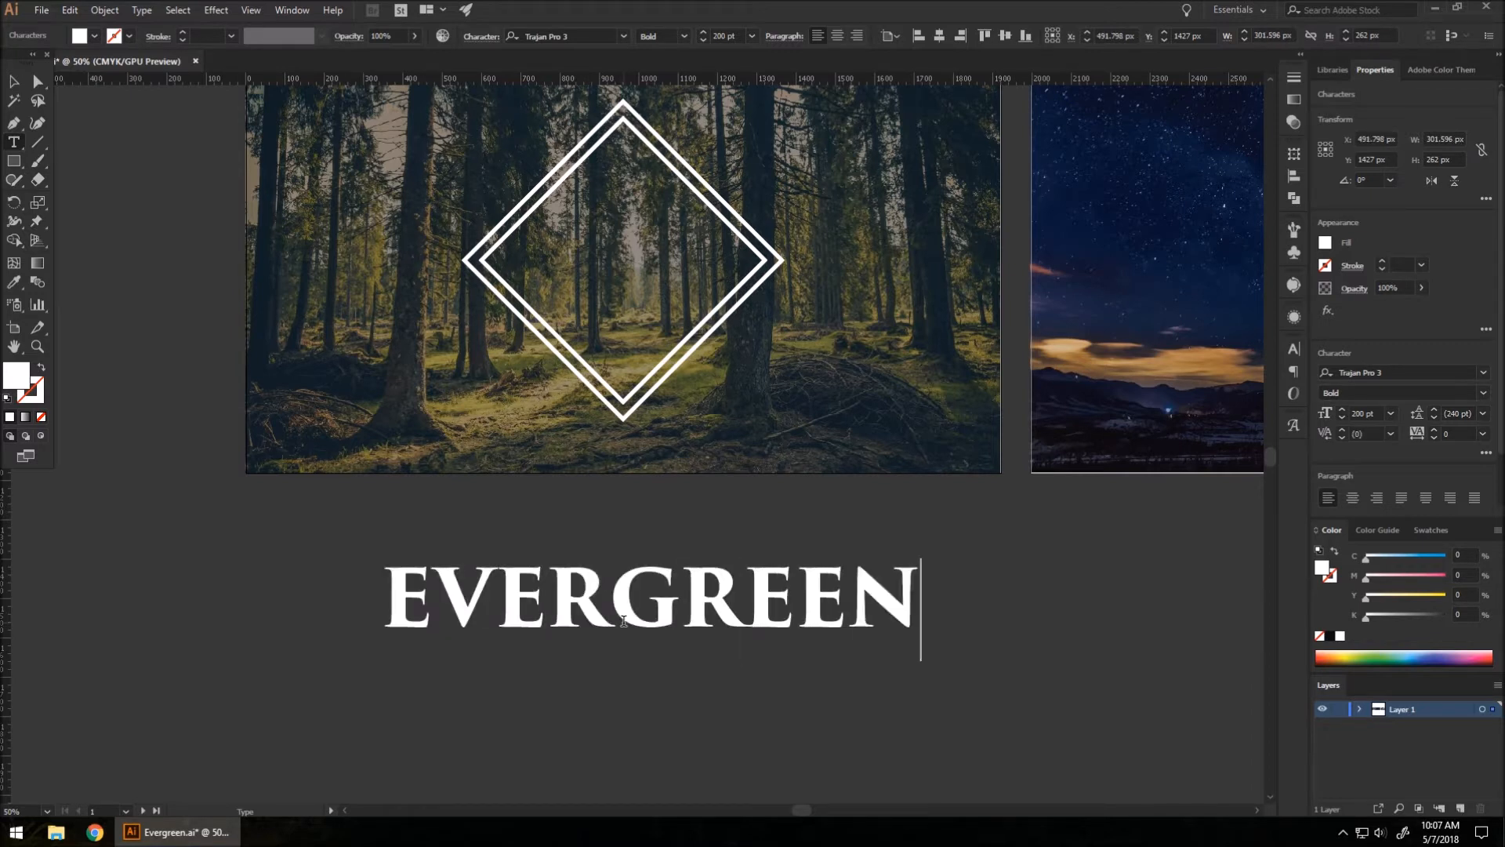
key(Escape)
Step: Move the EVERGREEN text onto the forest artboard, across the middle of the double diamond
scroll(507, 409, up, 2)
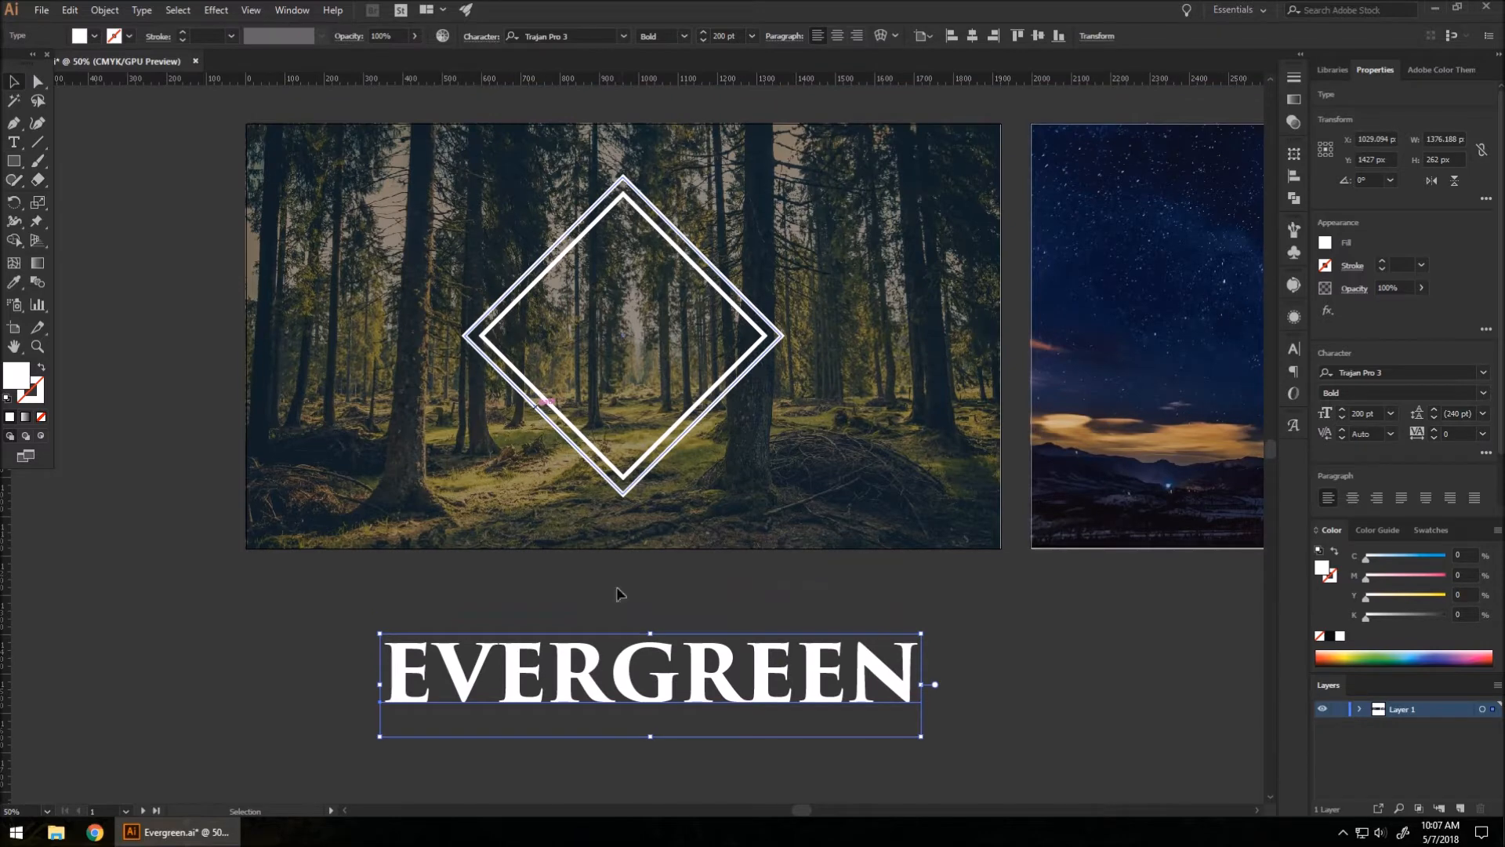
drag(642, 683, 615, 334)
scroll(454, 296, down, 3)
scroll(989, 293, up, 1)
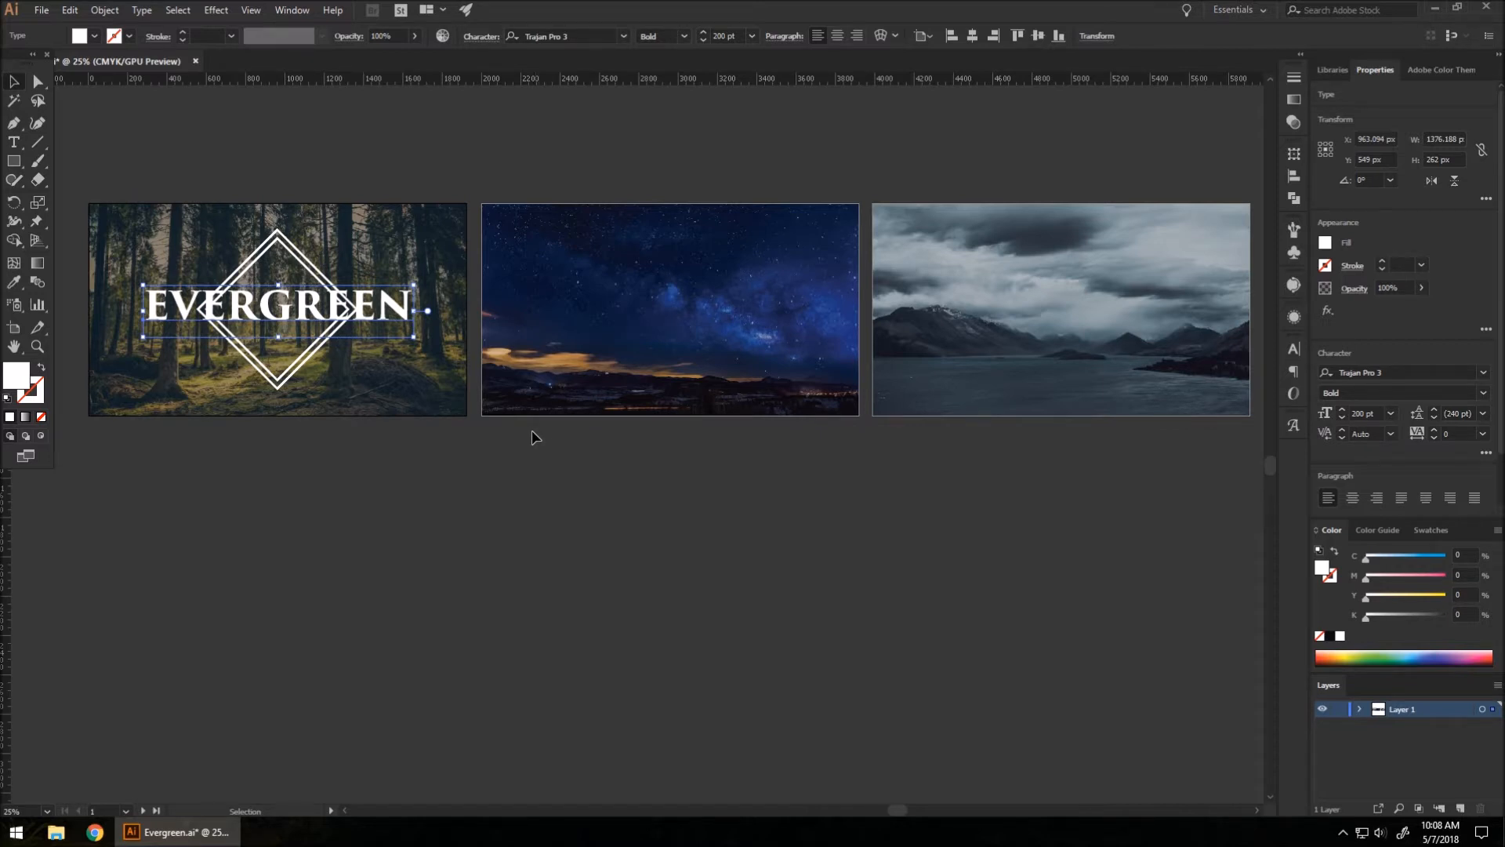
Step: Adjust the EVERGREEN text's position and center it horizontally and vertically on the forest artboard
key(ctrl+plus)
key(ctrl+plus)
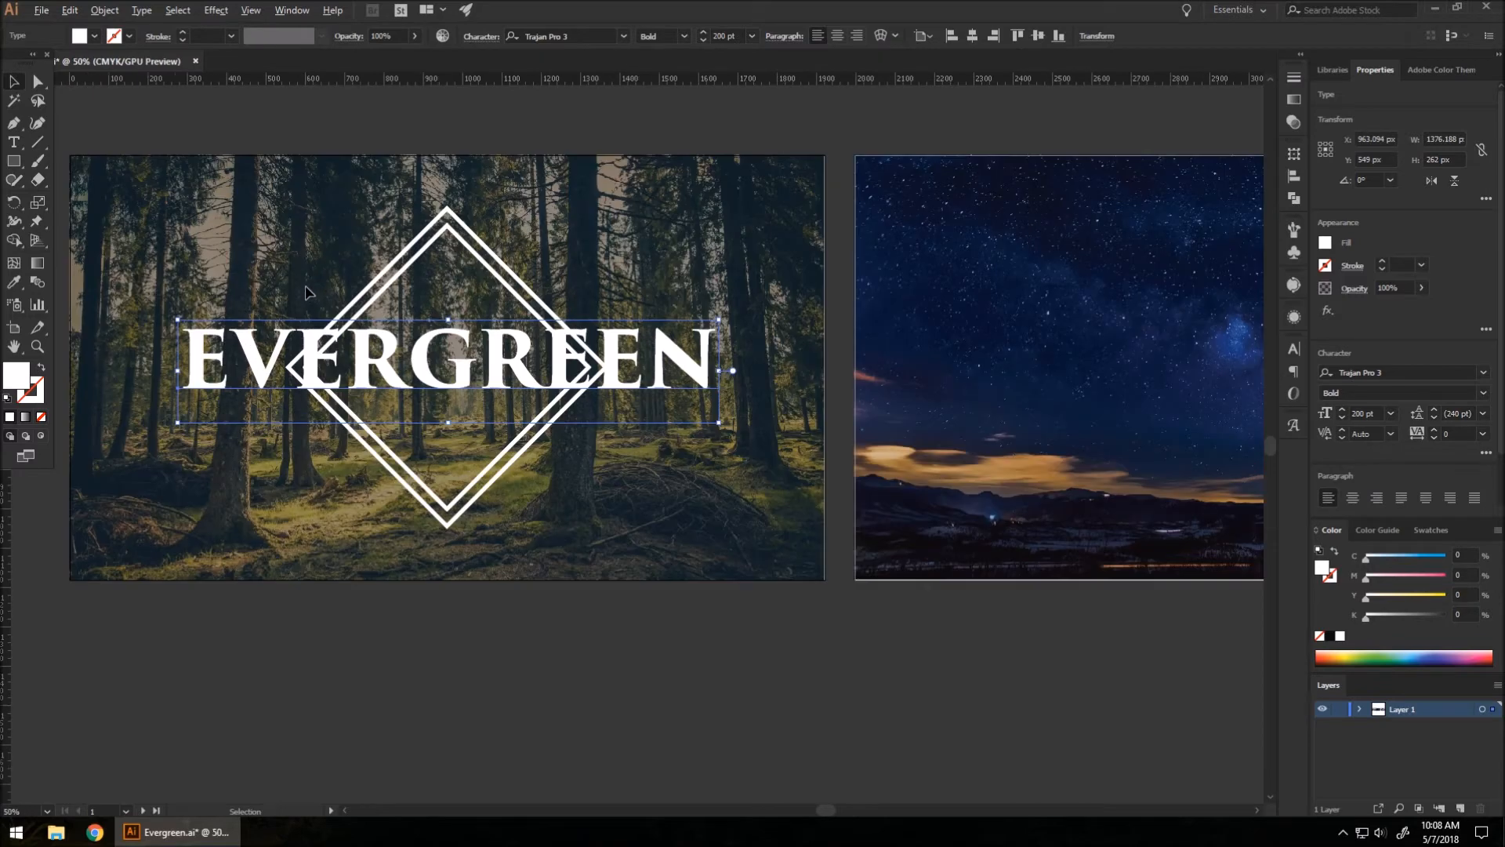
key(ctrl+plus)
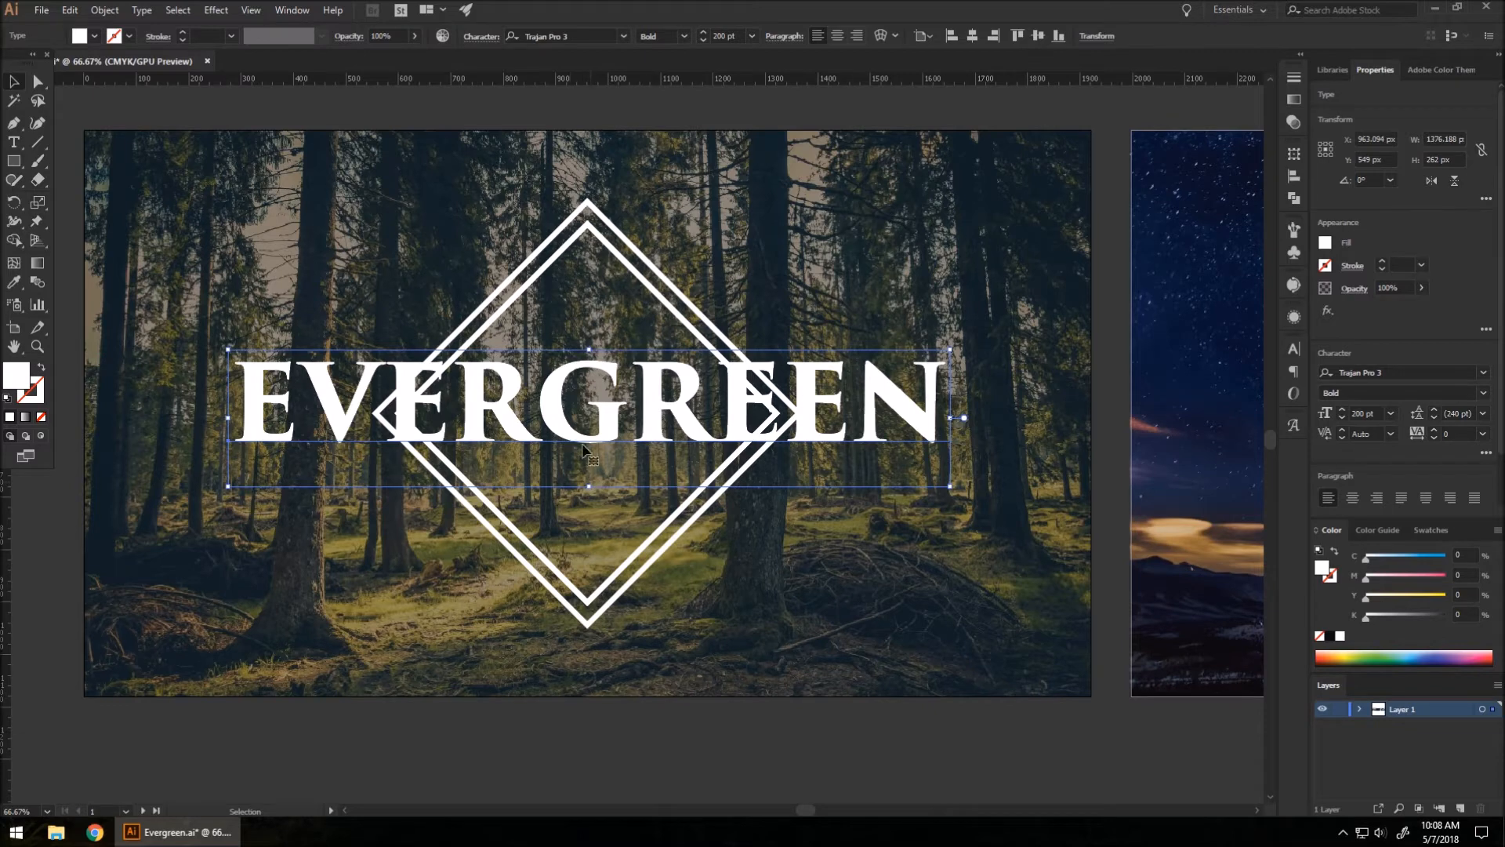
drag(609, 421, 610, 437)
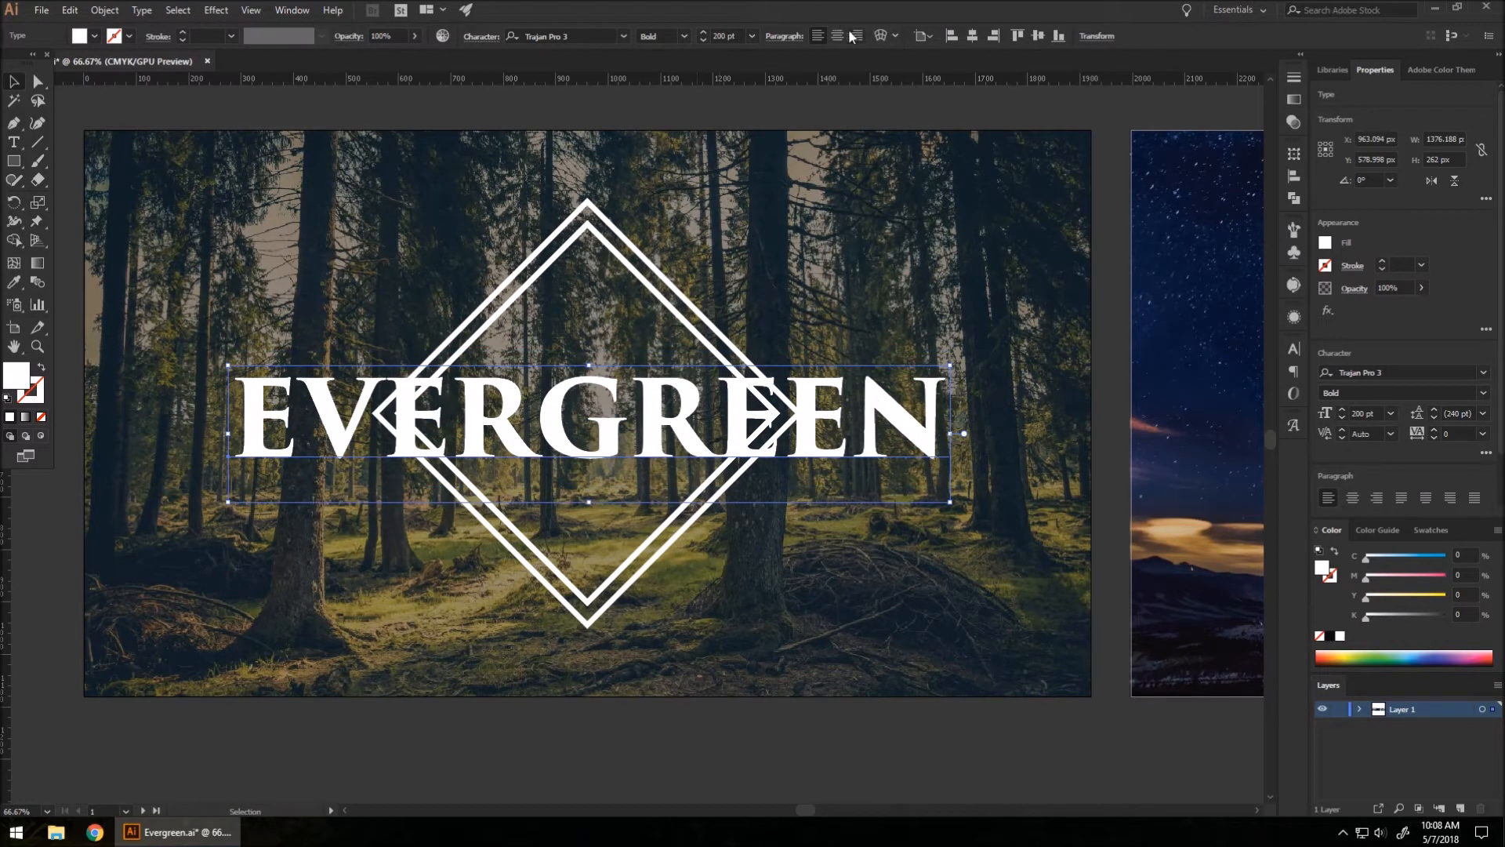
mouse_move(605, 435)
mouse_down()
mouse_move(608, 421)
mouse_move(603, 436)
mouse_up()
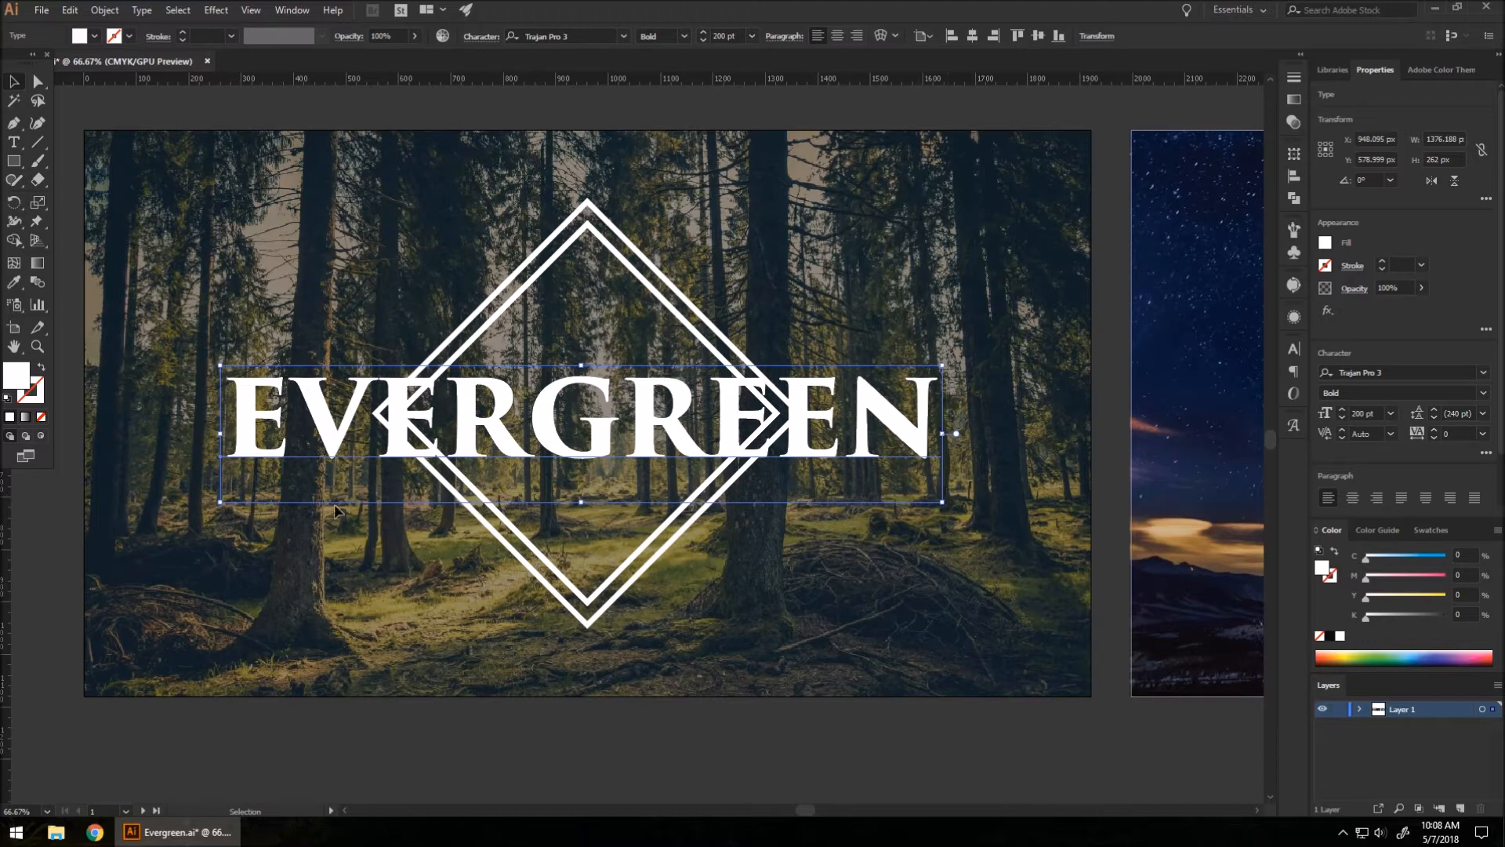
click(975, 39)
click(1038, 36)
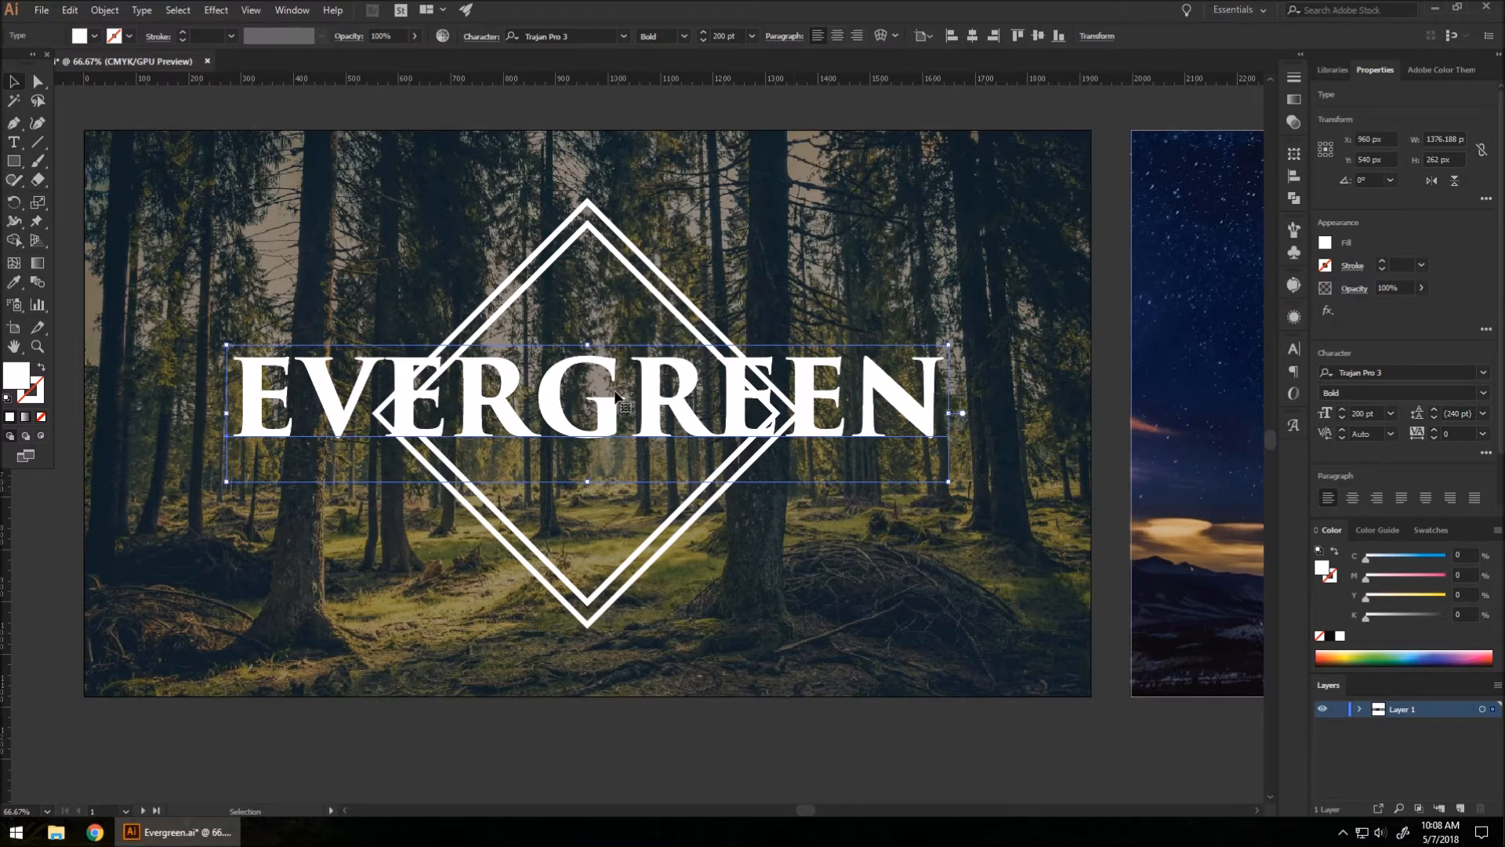
Step: Try converting EVERGREEN to outlines and centering the outlined letters horizontally and vertically on the forest artboard
click(141, 11)
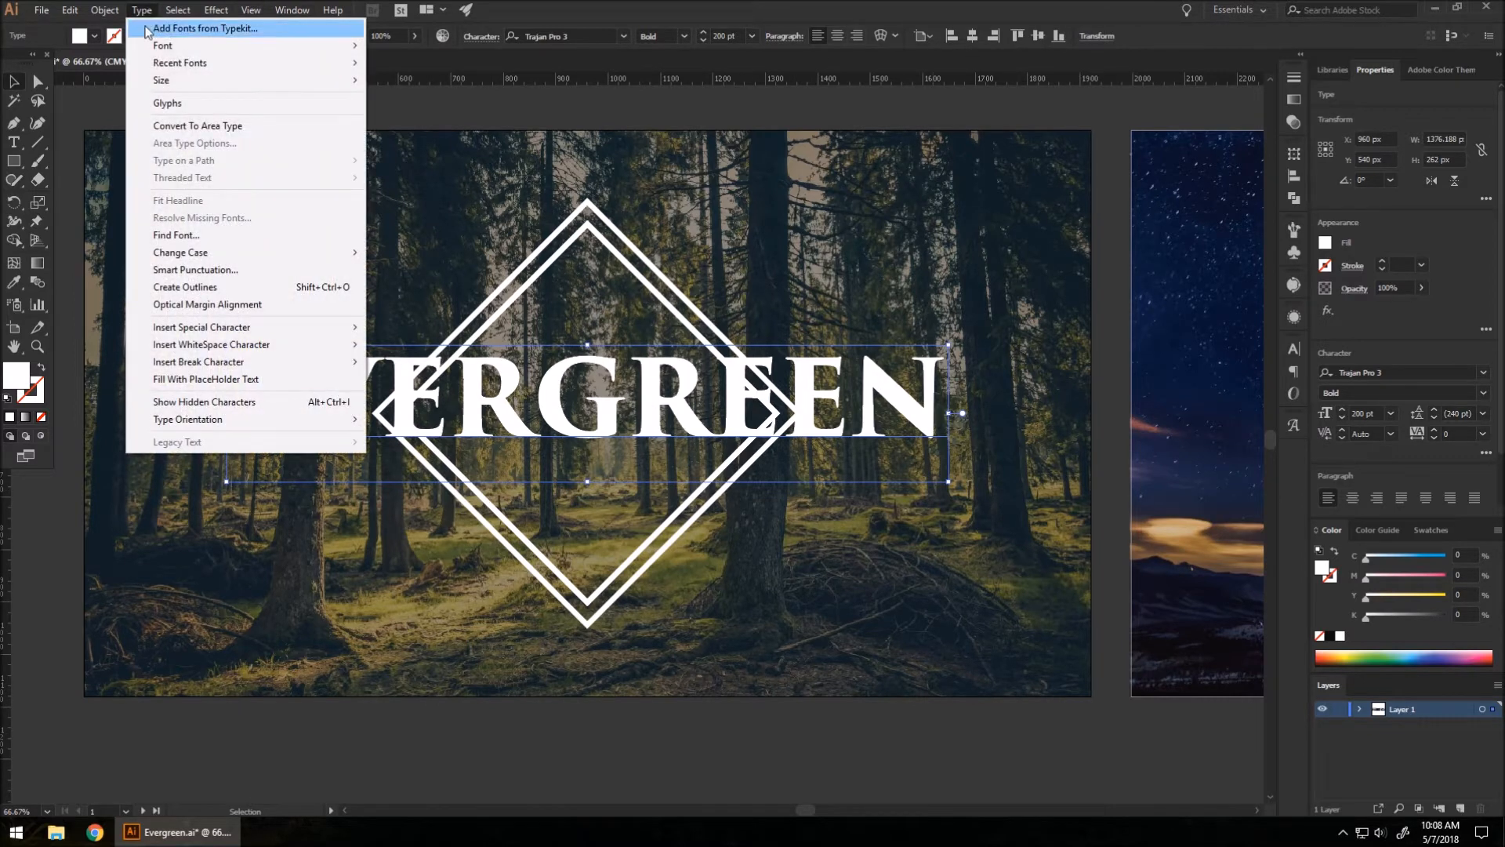
click(212, 288)
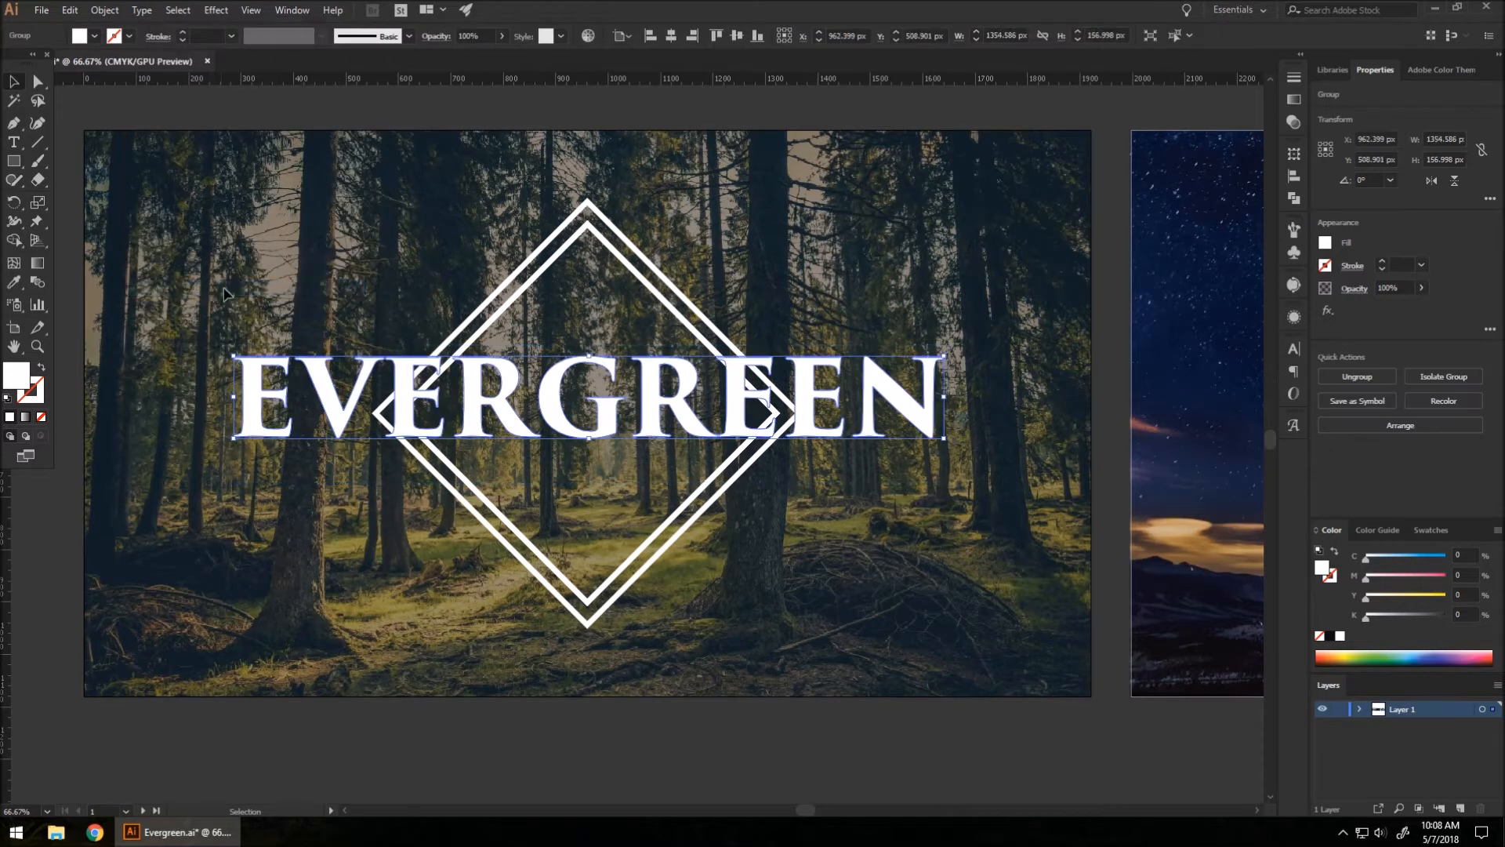
click(670, 39)
click(737, 40)
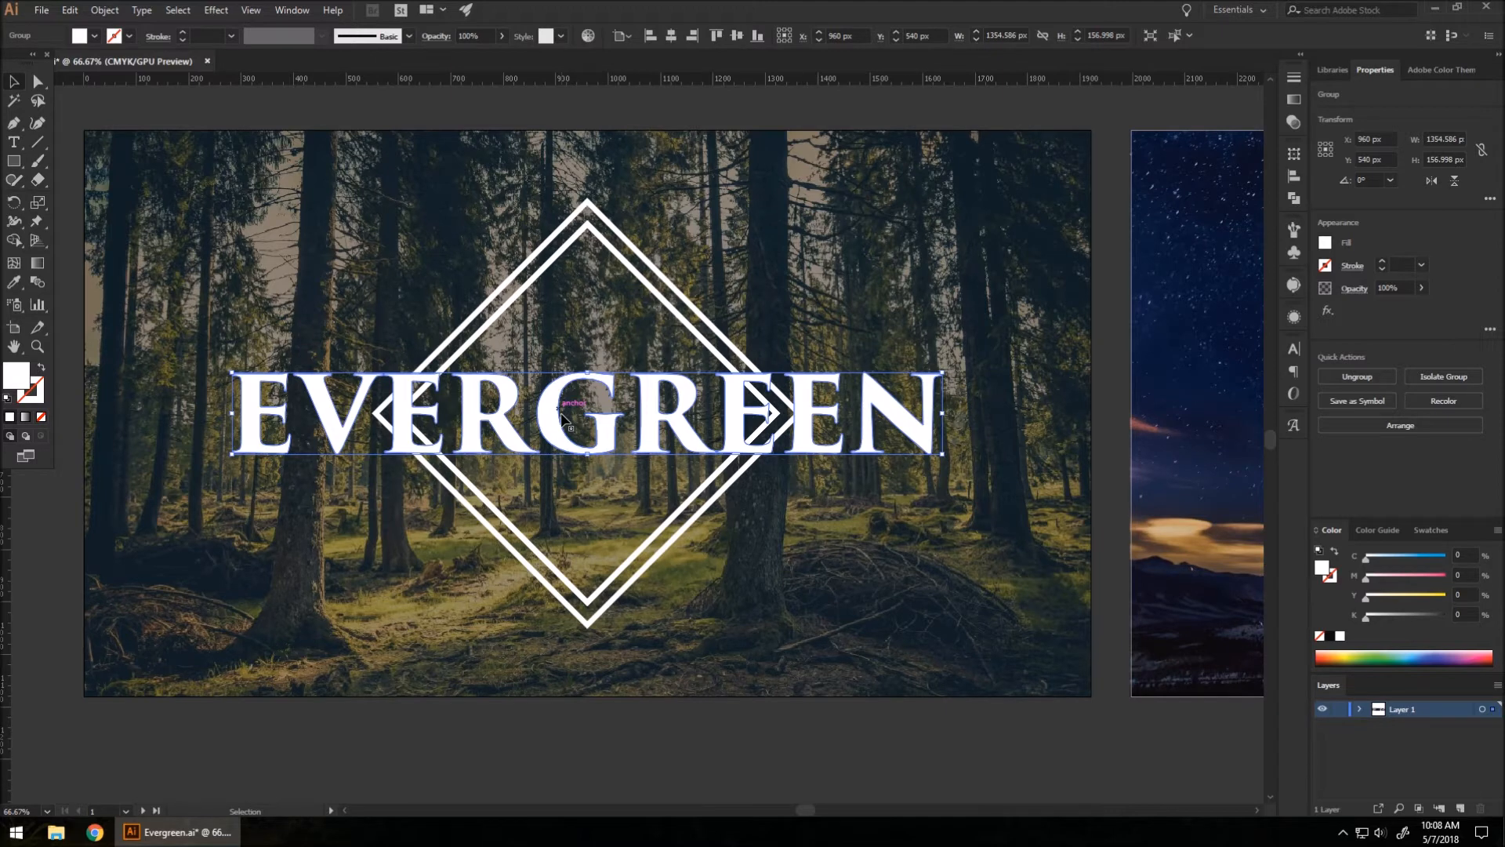
Step: Undo the centering and the outline conversion of EVERGREEN to return to live text
key(a)
drag(773, 410, 774, 394)
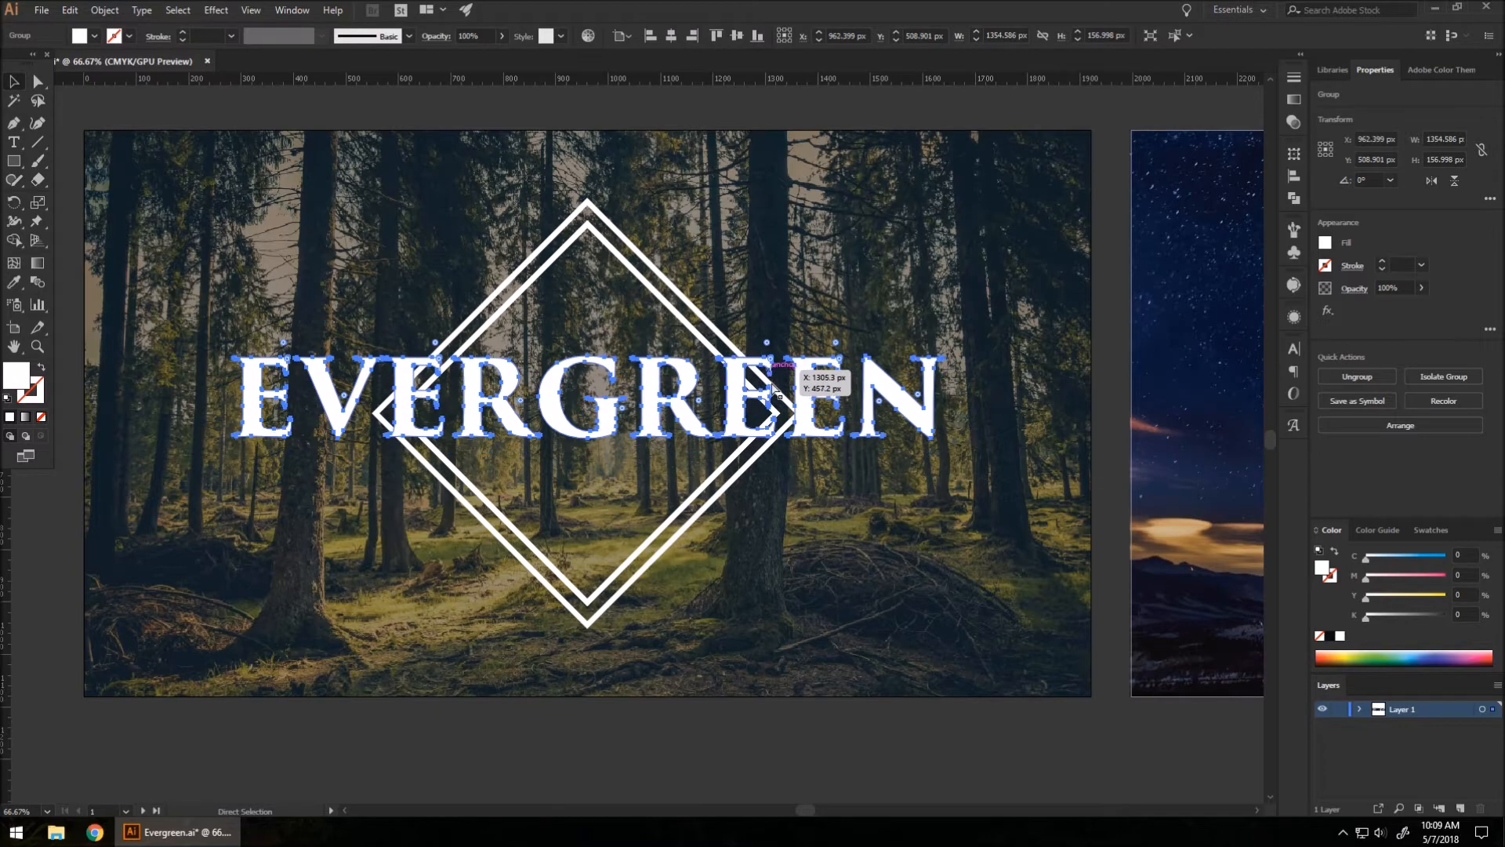
key(ctrl+z)
key(v)
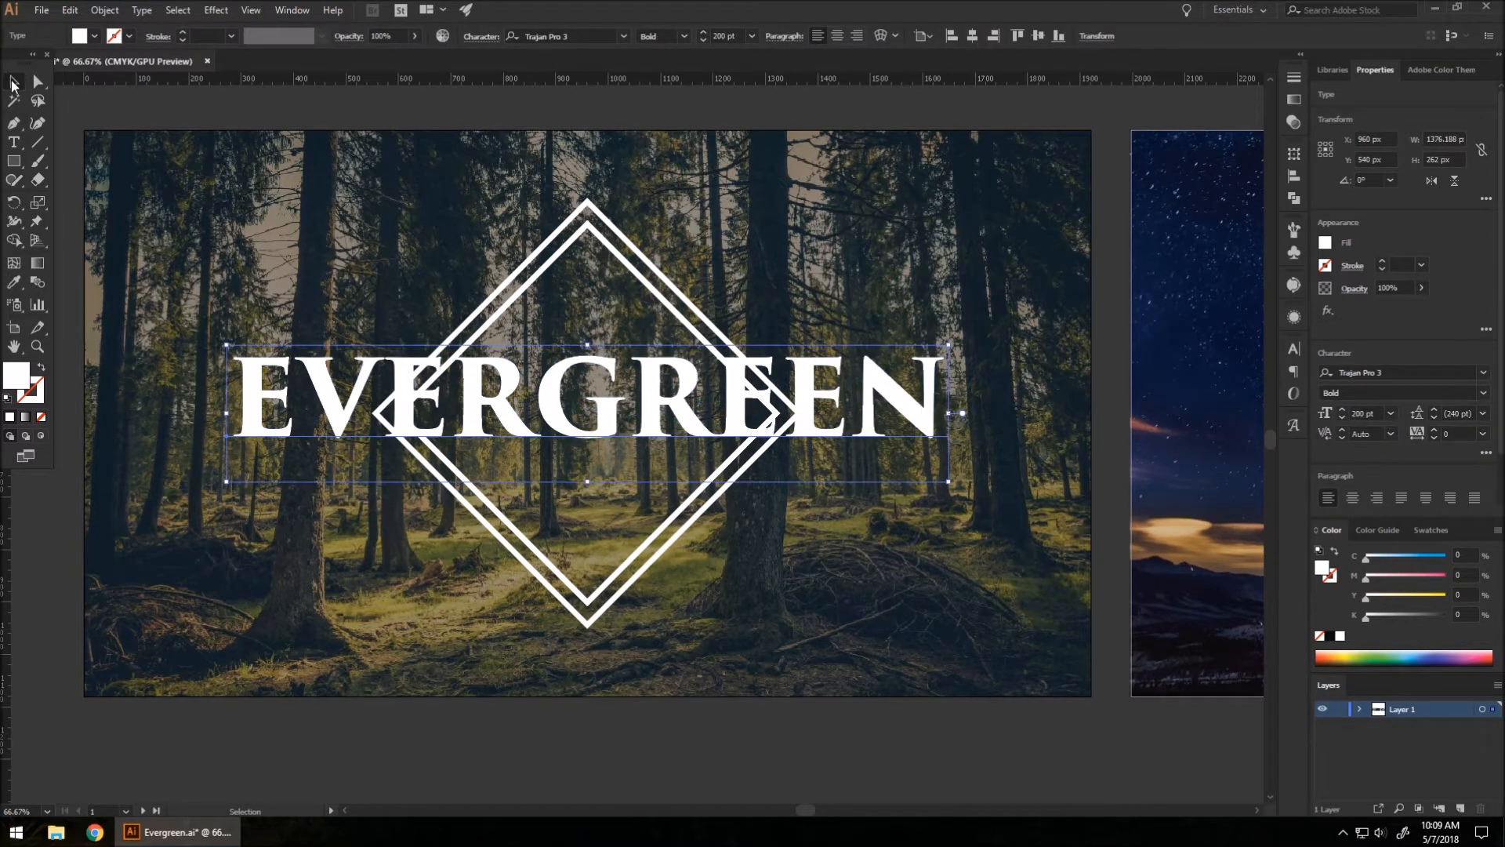
Step: Move EVERGREEN straight down by about 31 px so its letters sit vertically centered in the diamond
mouse_move(608, 421)
mouse_down()
mouse_move(608, 396)
mouse_move(616, 440)
mouse_up()
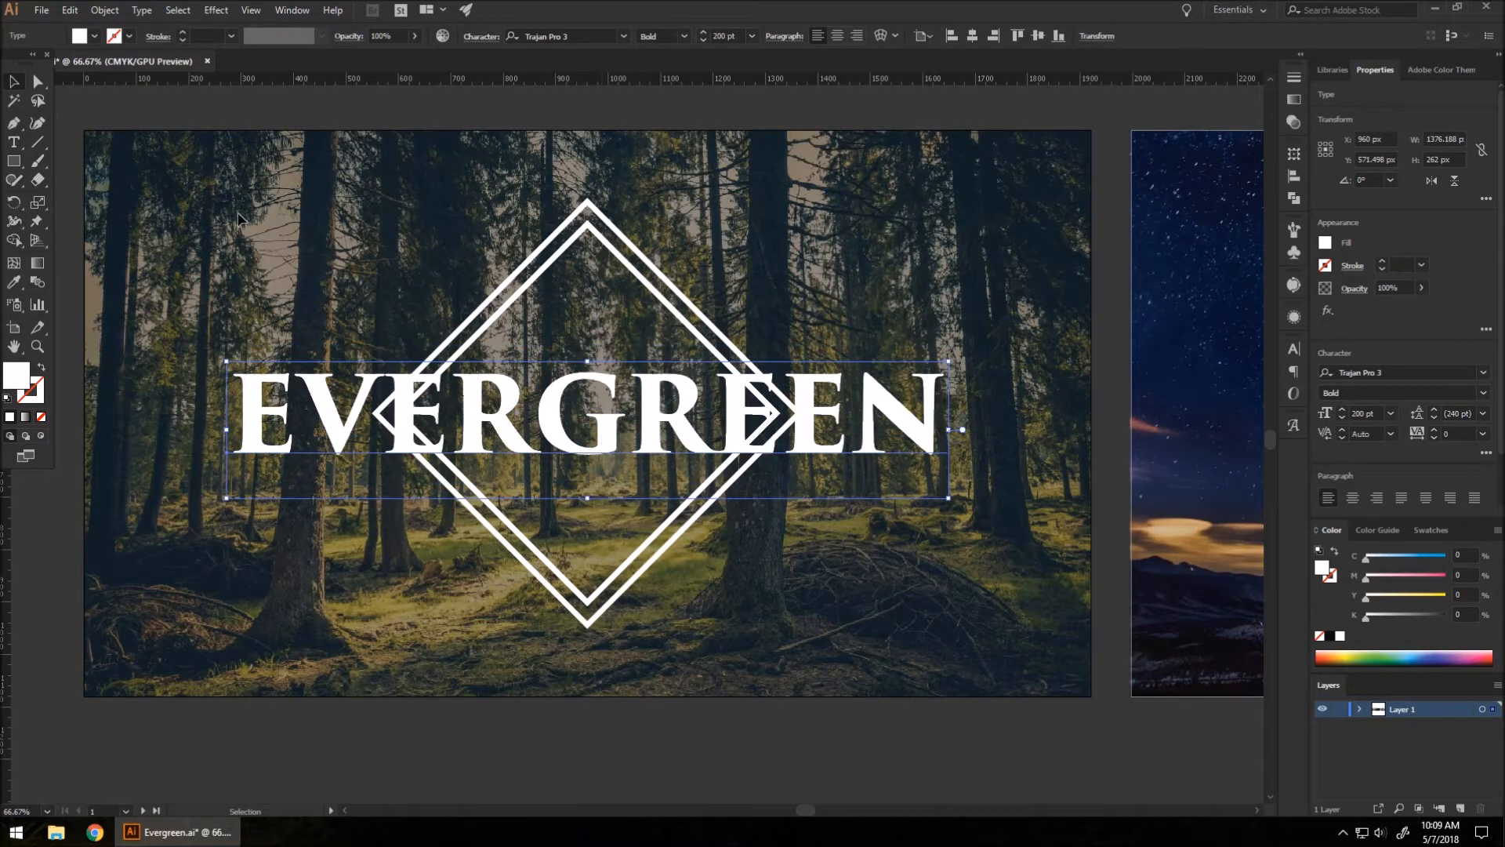
Step: Add the point text "Wilflife" over the diamond's lower tip on the forest artboard and fill it white
click(21, 144)
click(453, 619)
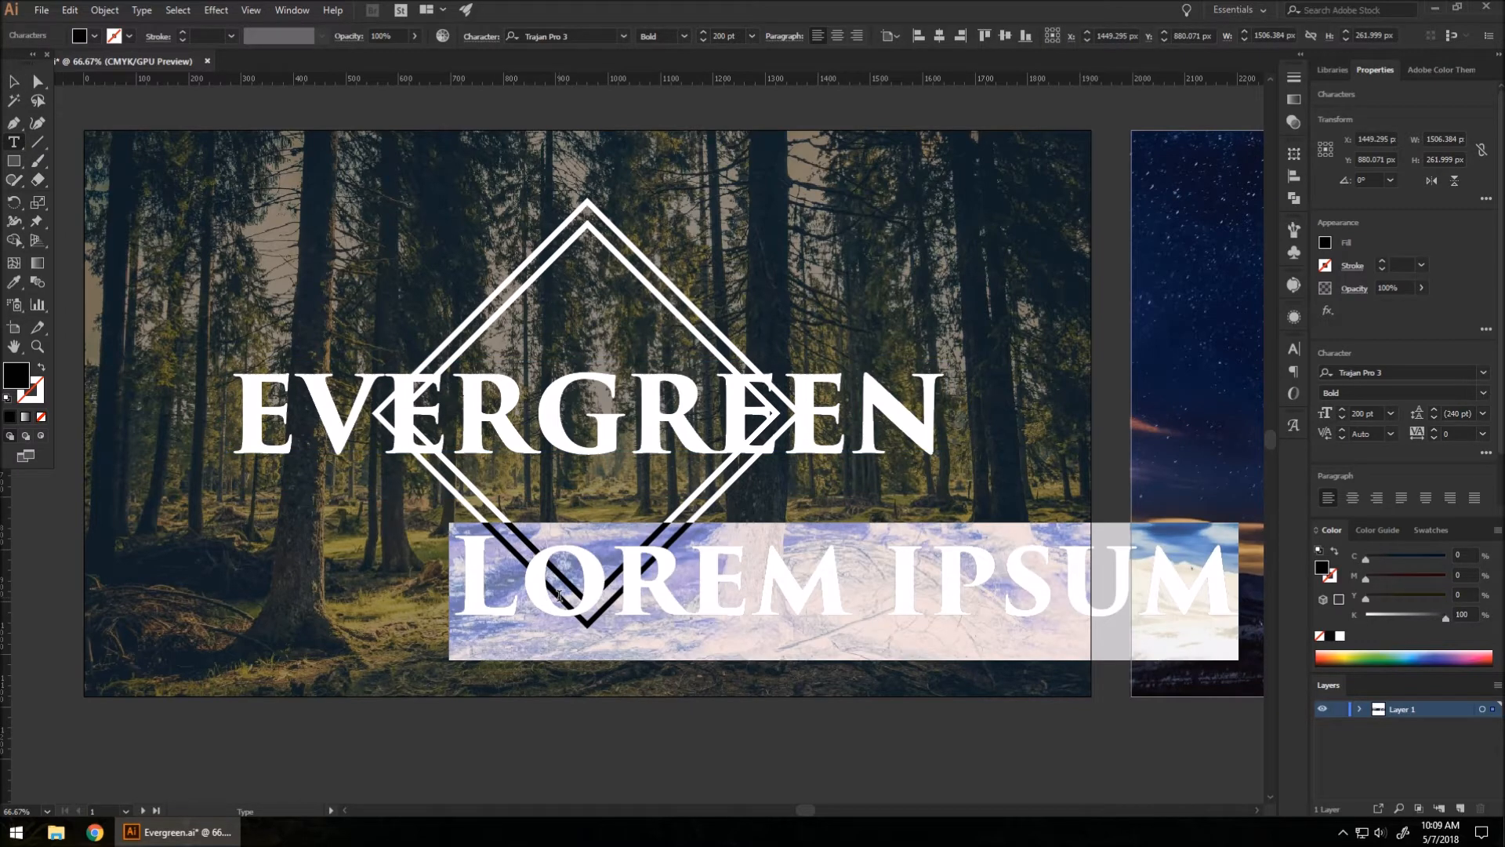
text(WILF)
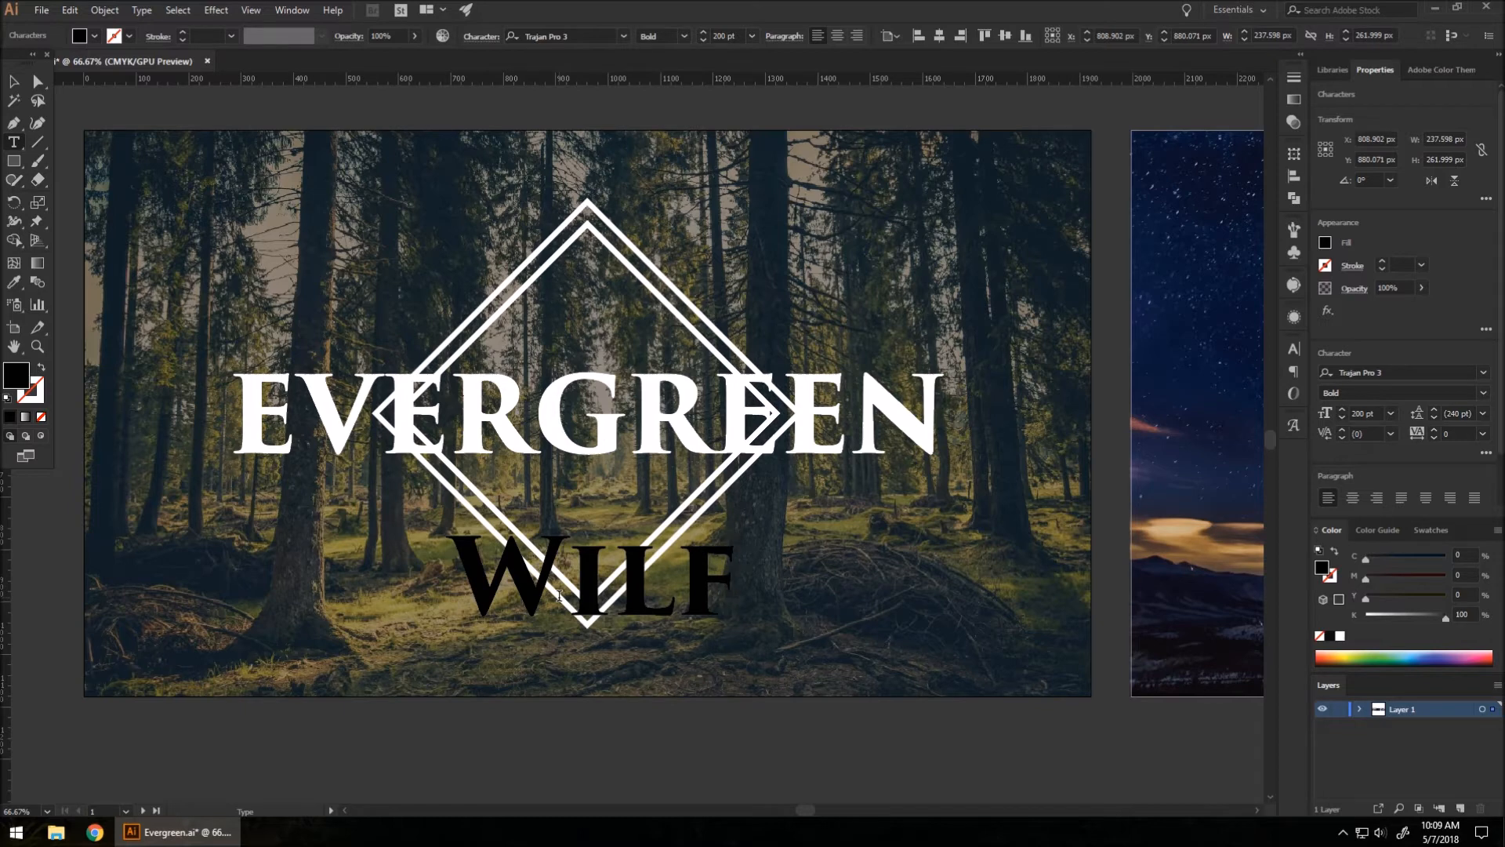
text(life)
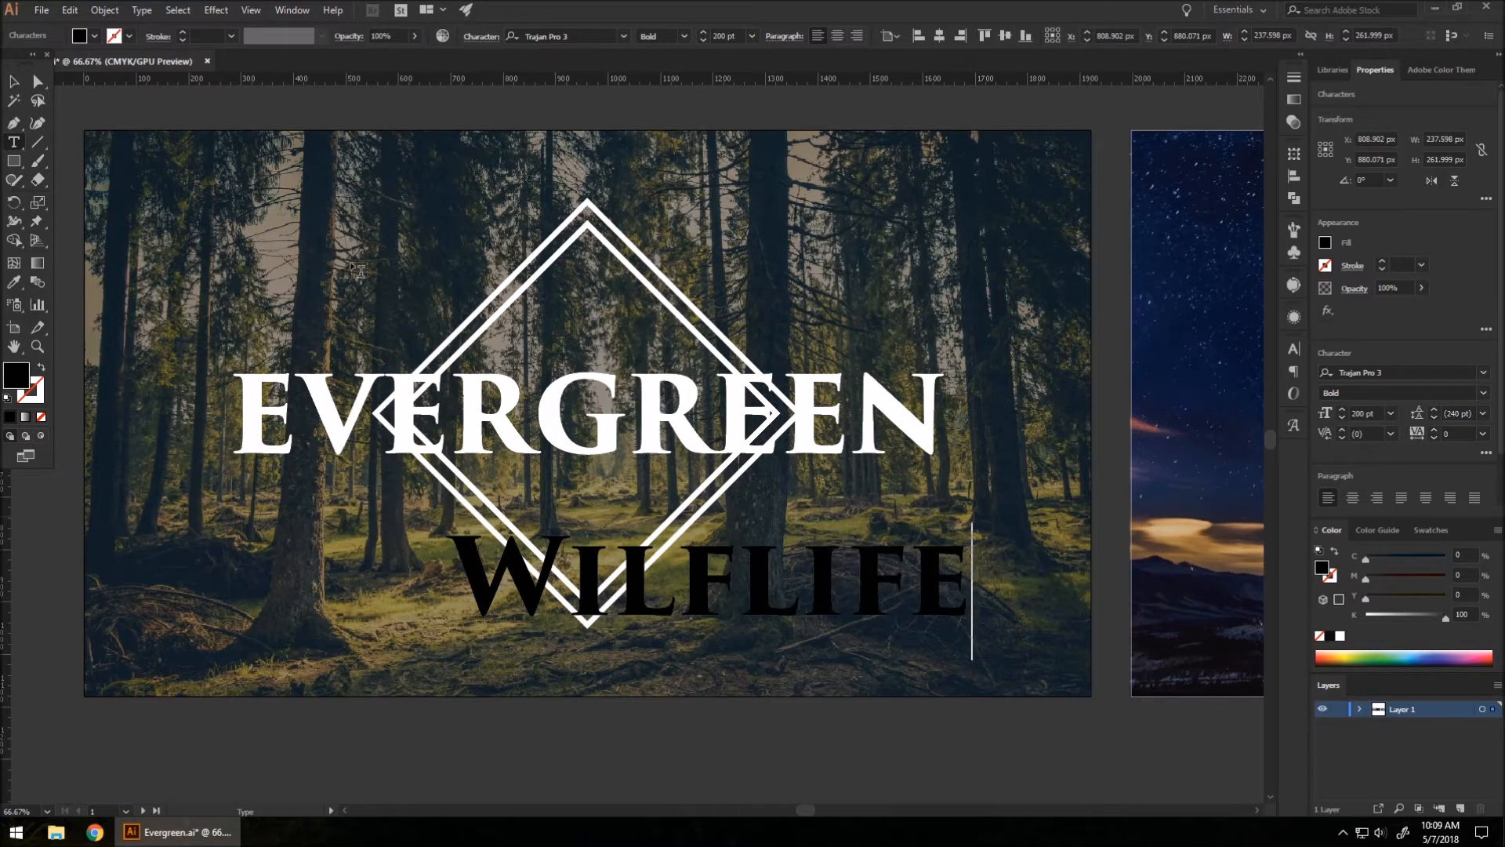
key(ctrl+a)
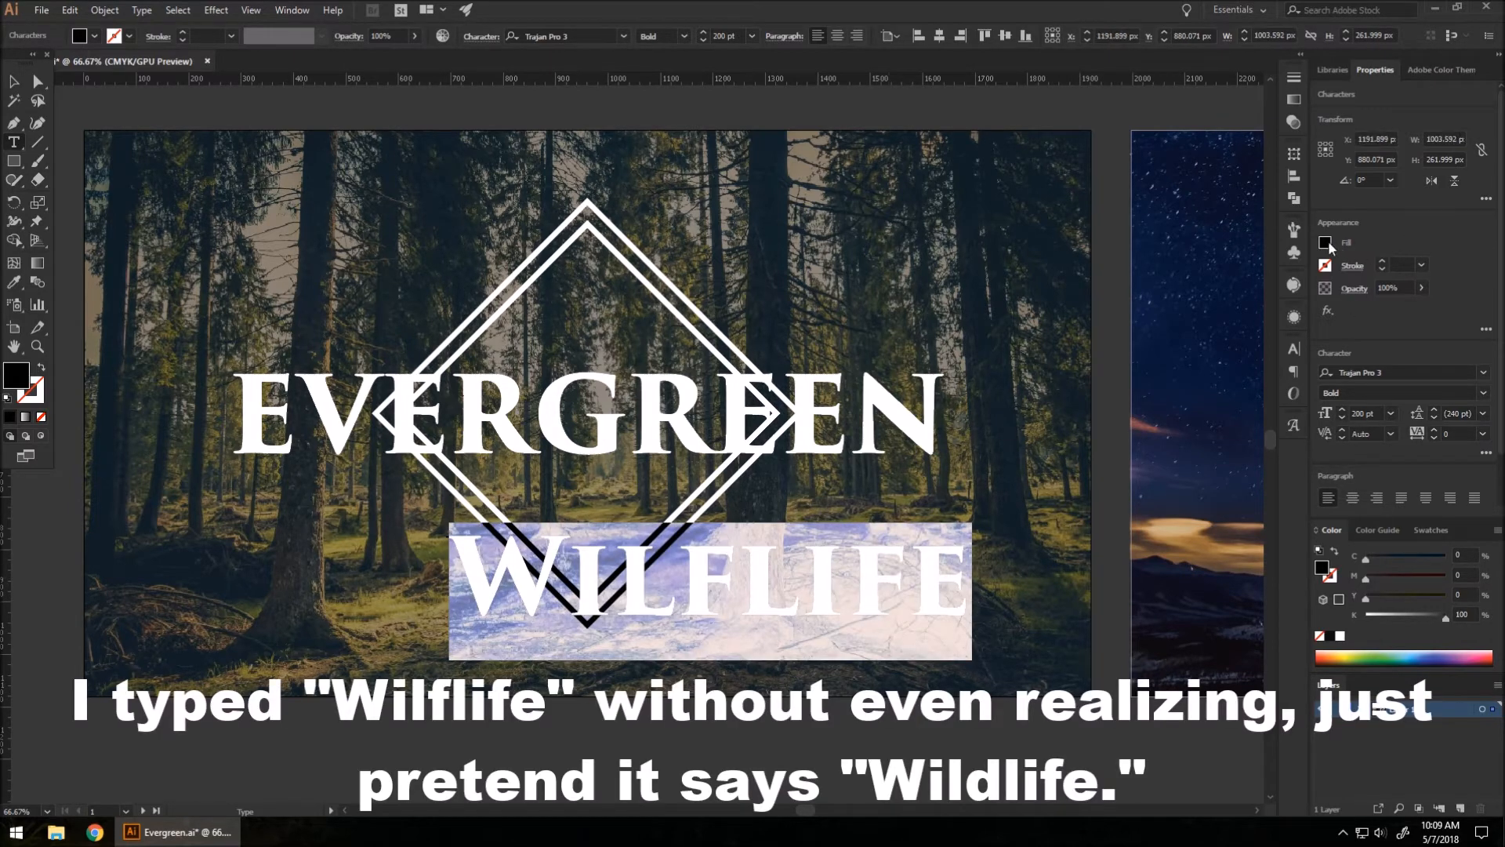
click(1328, 241)
click(1177, 298)
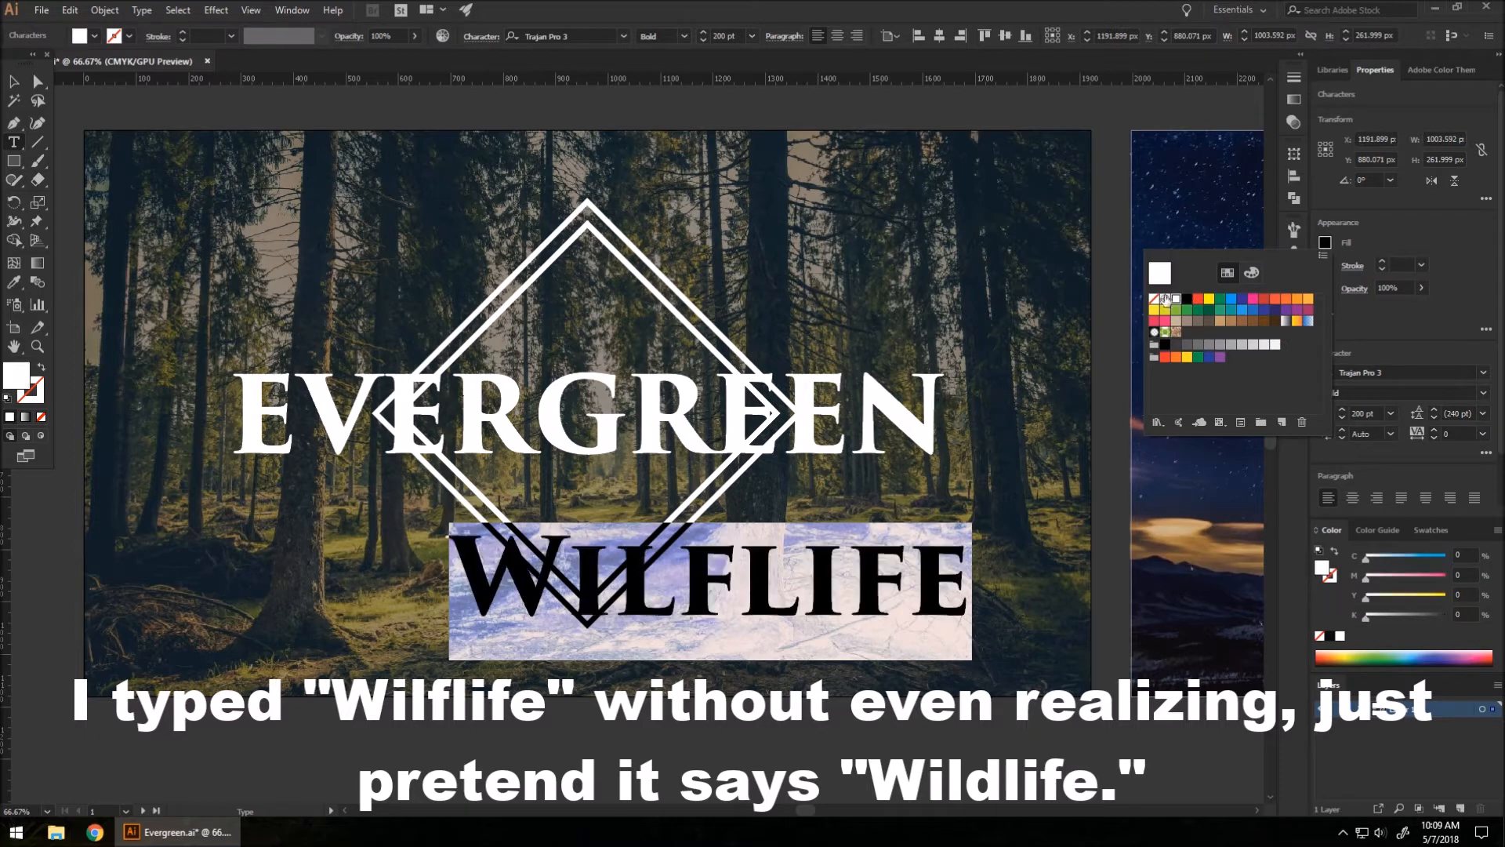
Step: Set the Wilflife text to 100 pt in the favorite font Nautilus Pompilius Regular
click(716, 35)
text(1)
click(622, 35)
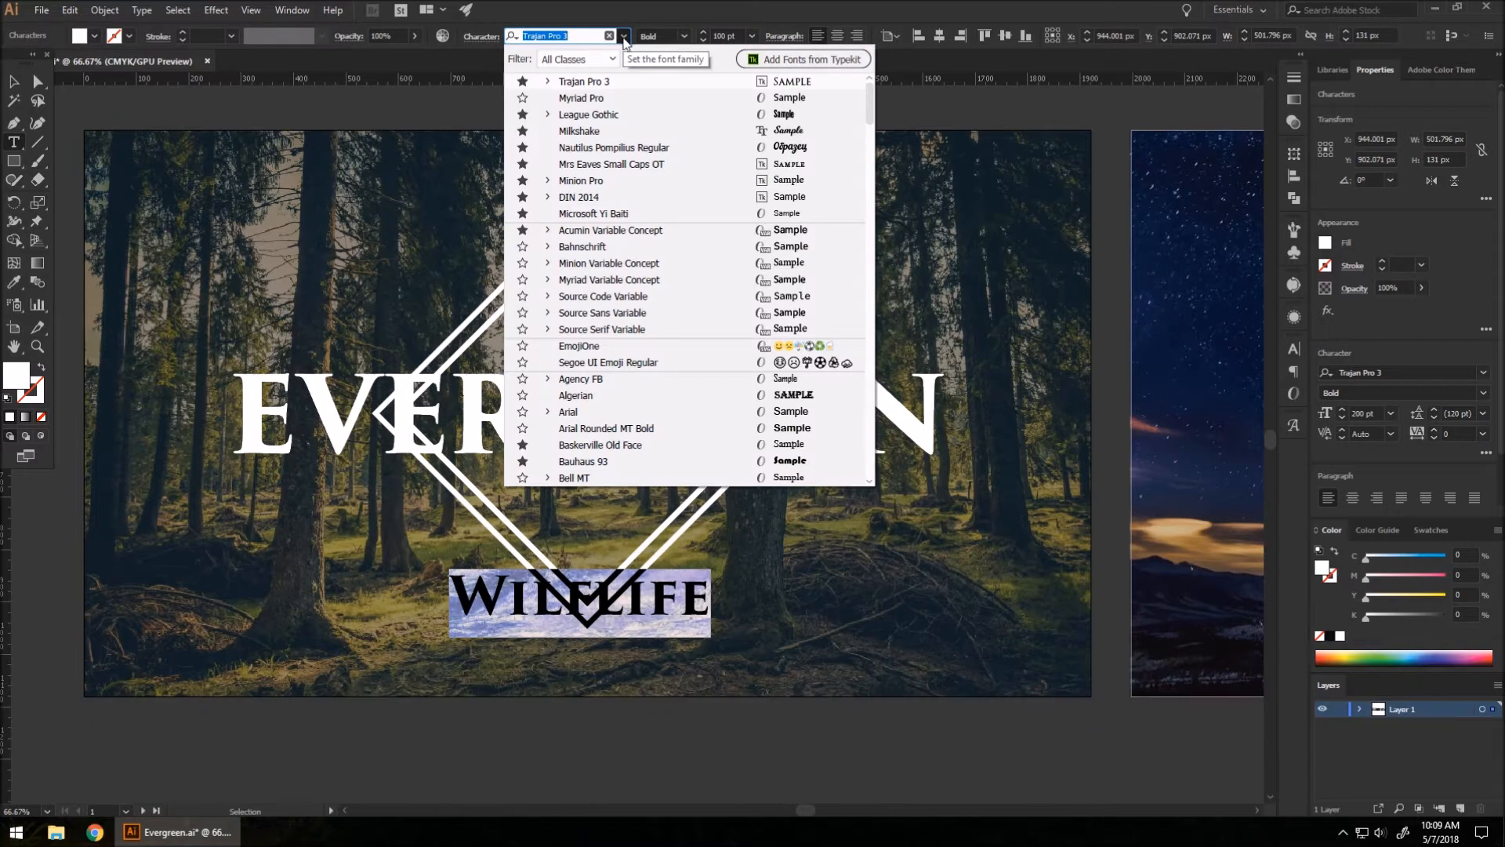
click(657, 59)
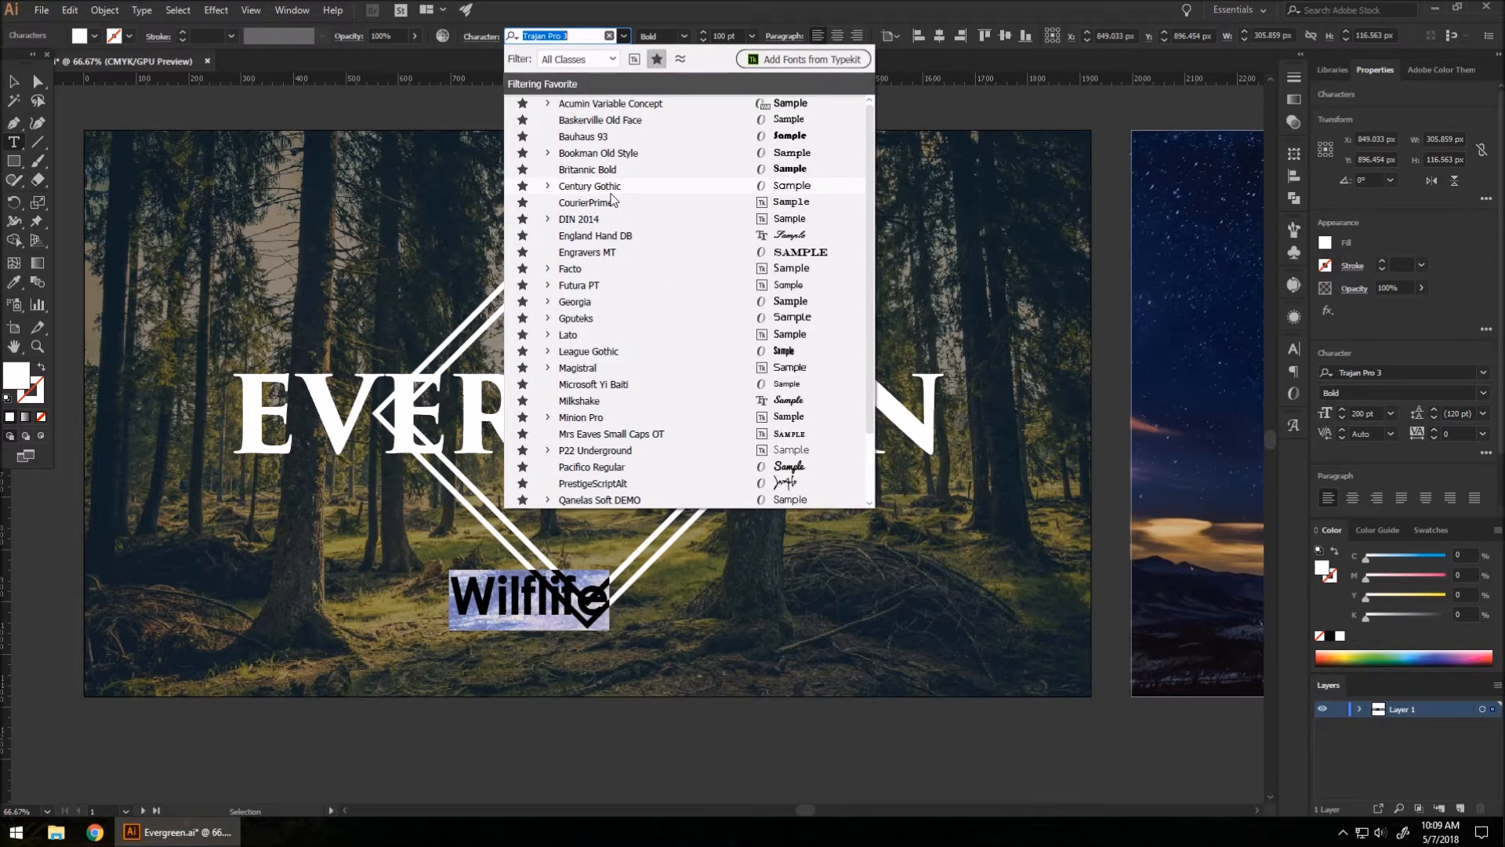
scroll(617, 357, down, 2)
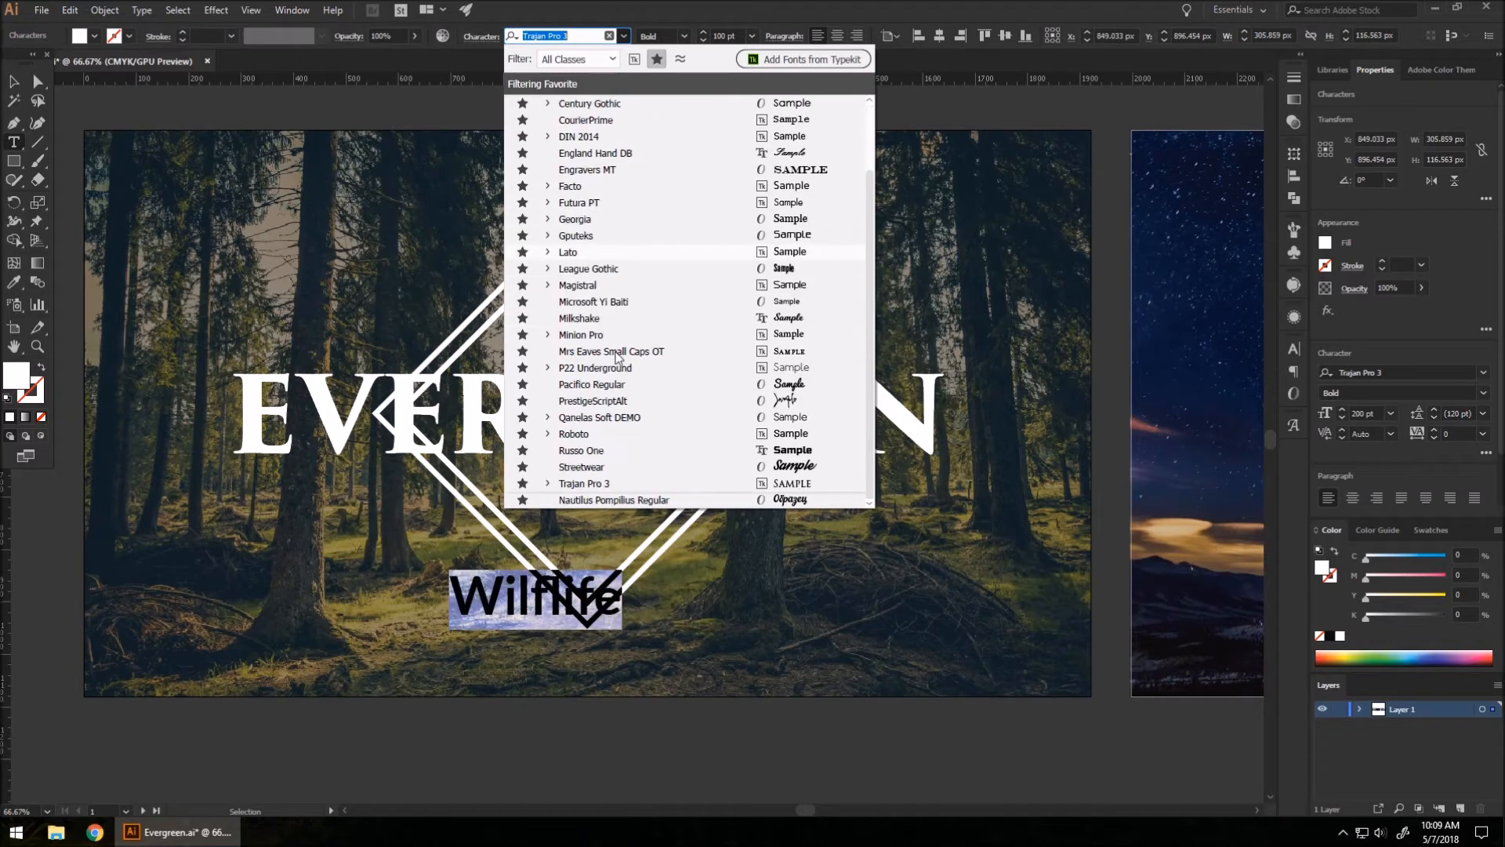
click(615, 499)
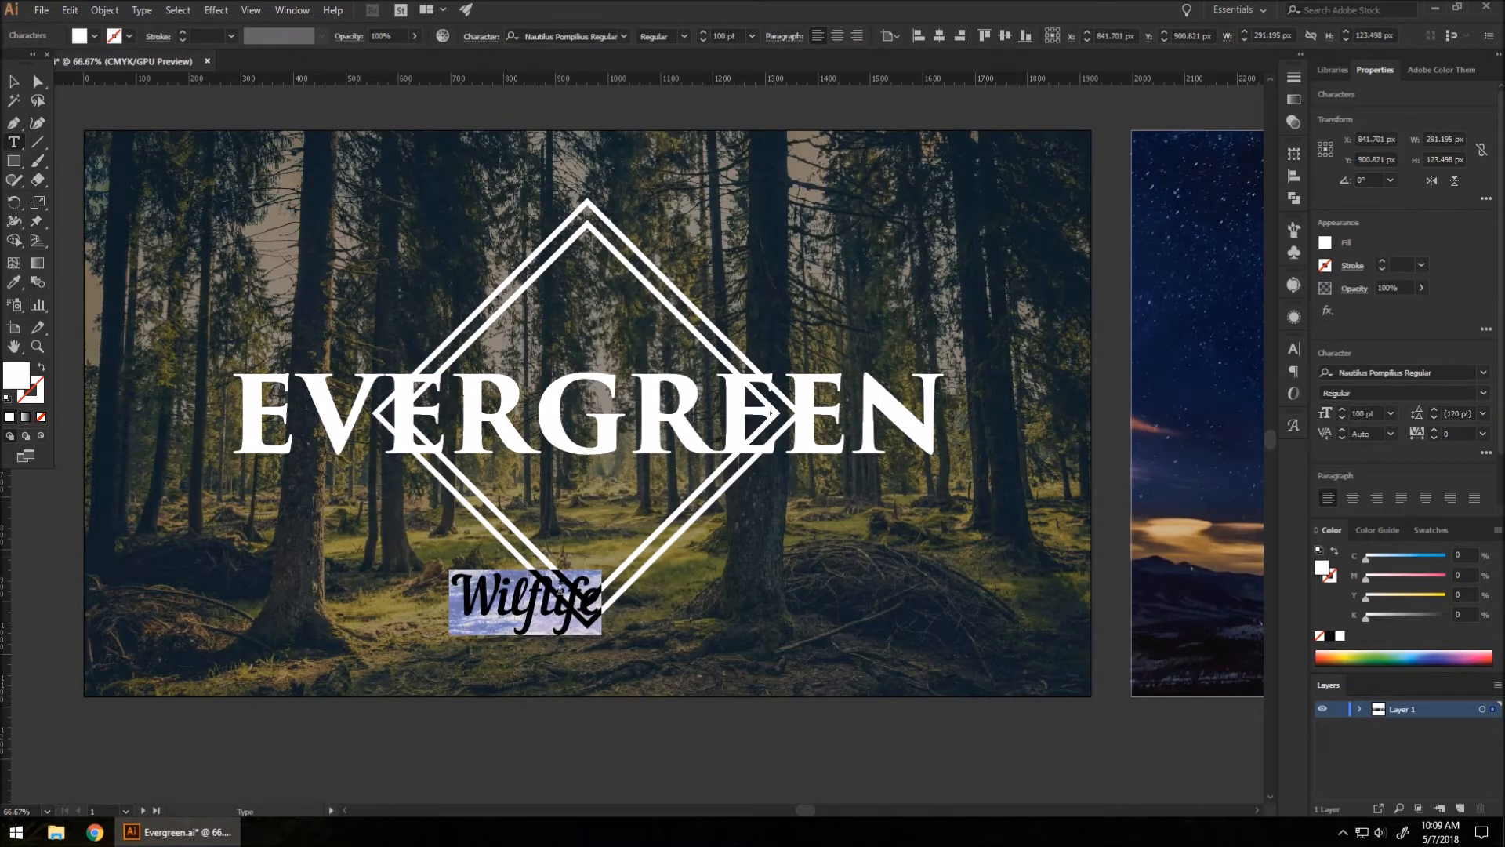
Step: Move the Wilflife text up inside the diamond, just below the middle of EVERGREEN
click(552, 600)
click(13, 81)
drag(514, 608, 564, 501)
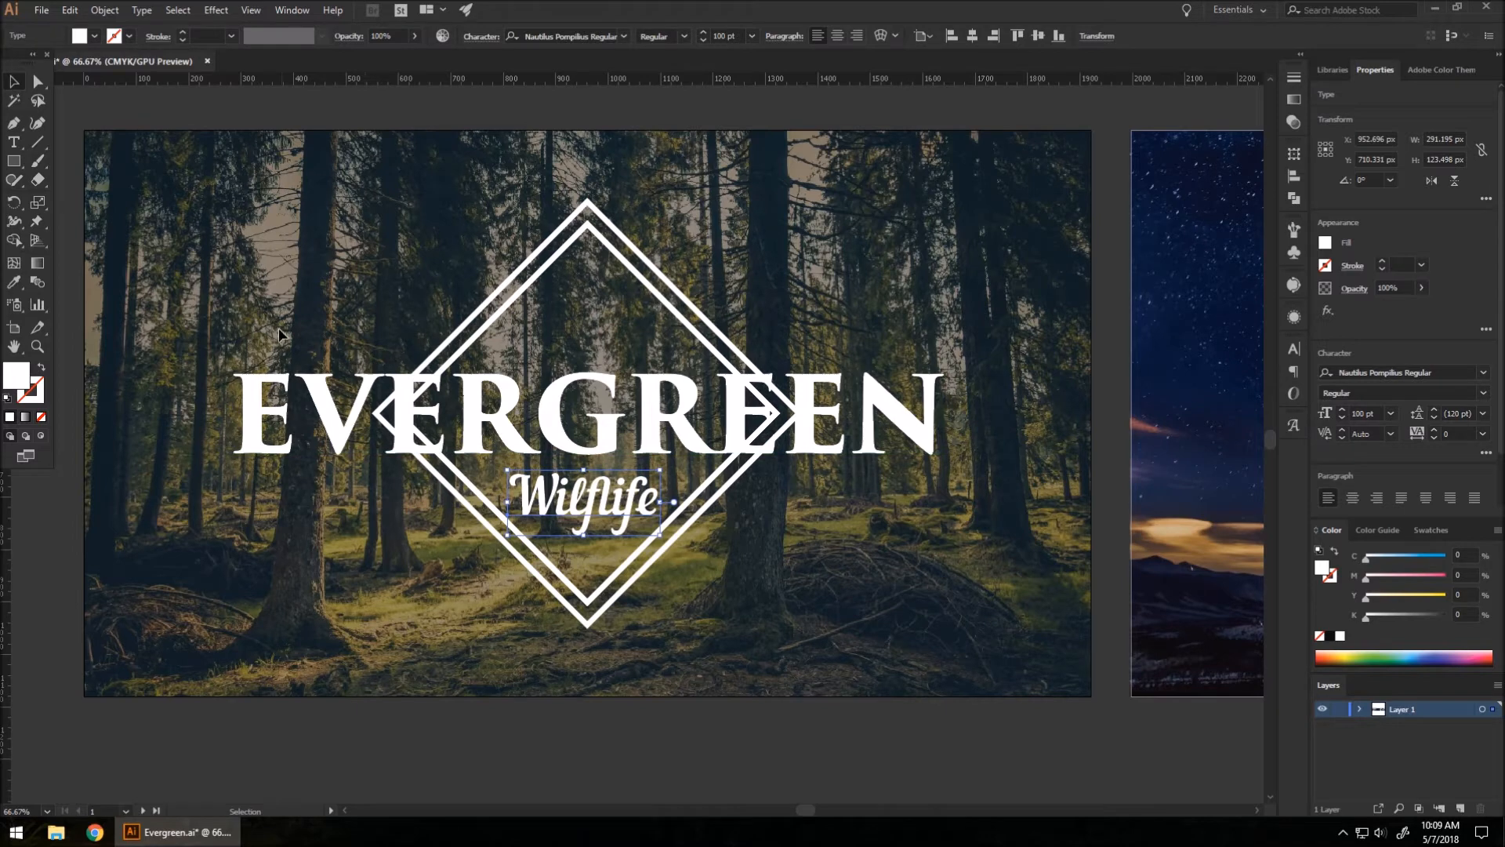
Step: Convert the EVERGREEN and Wilflife text to outlines
key(ctrl+a)
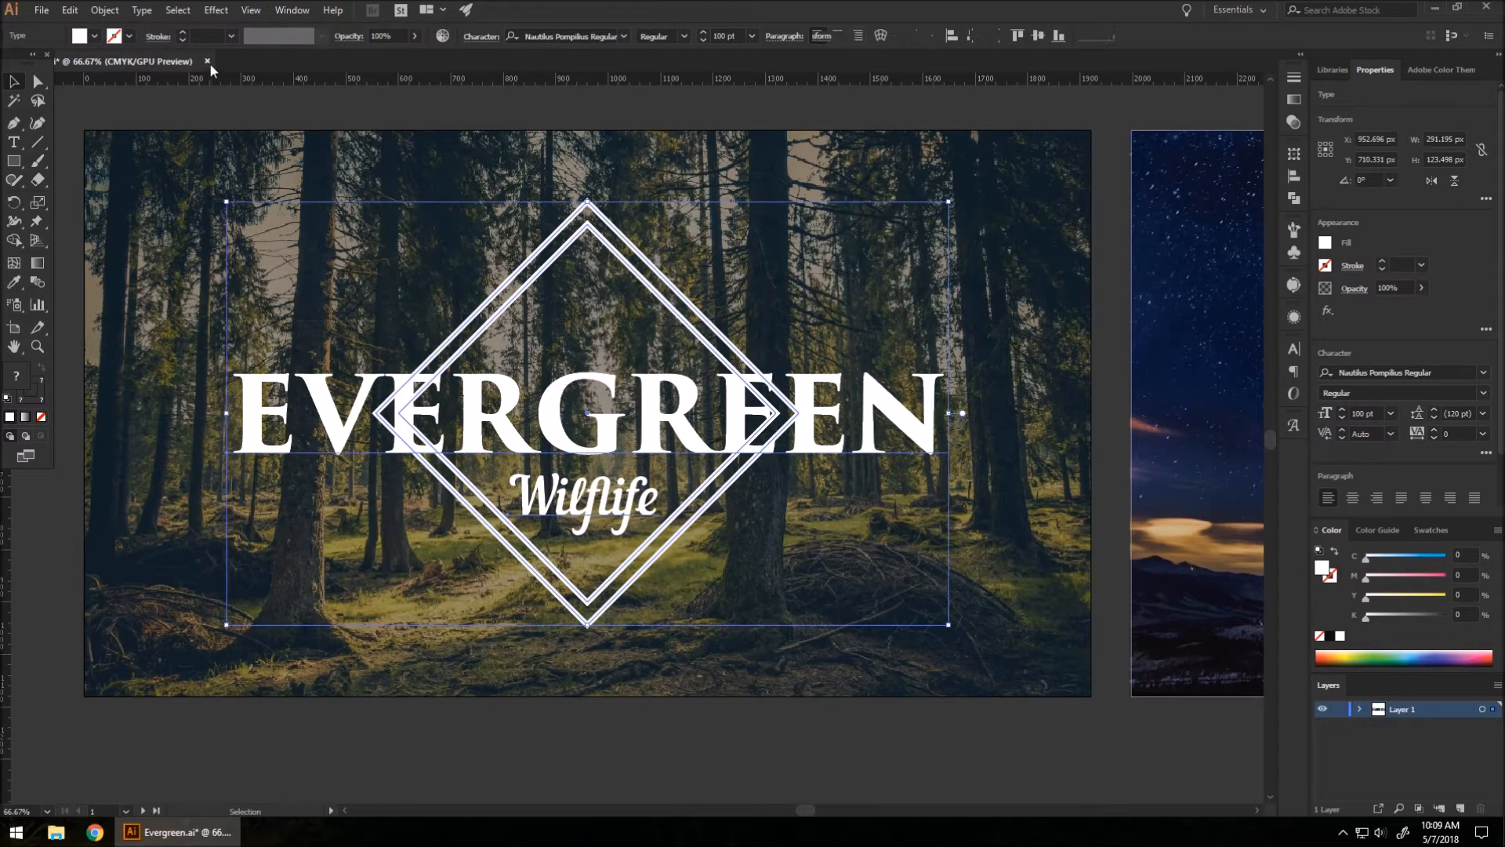
click(142, 10)
click(196, 284)
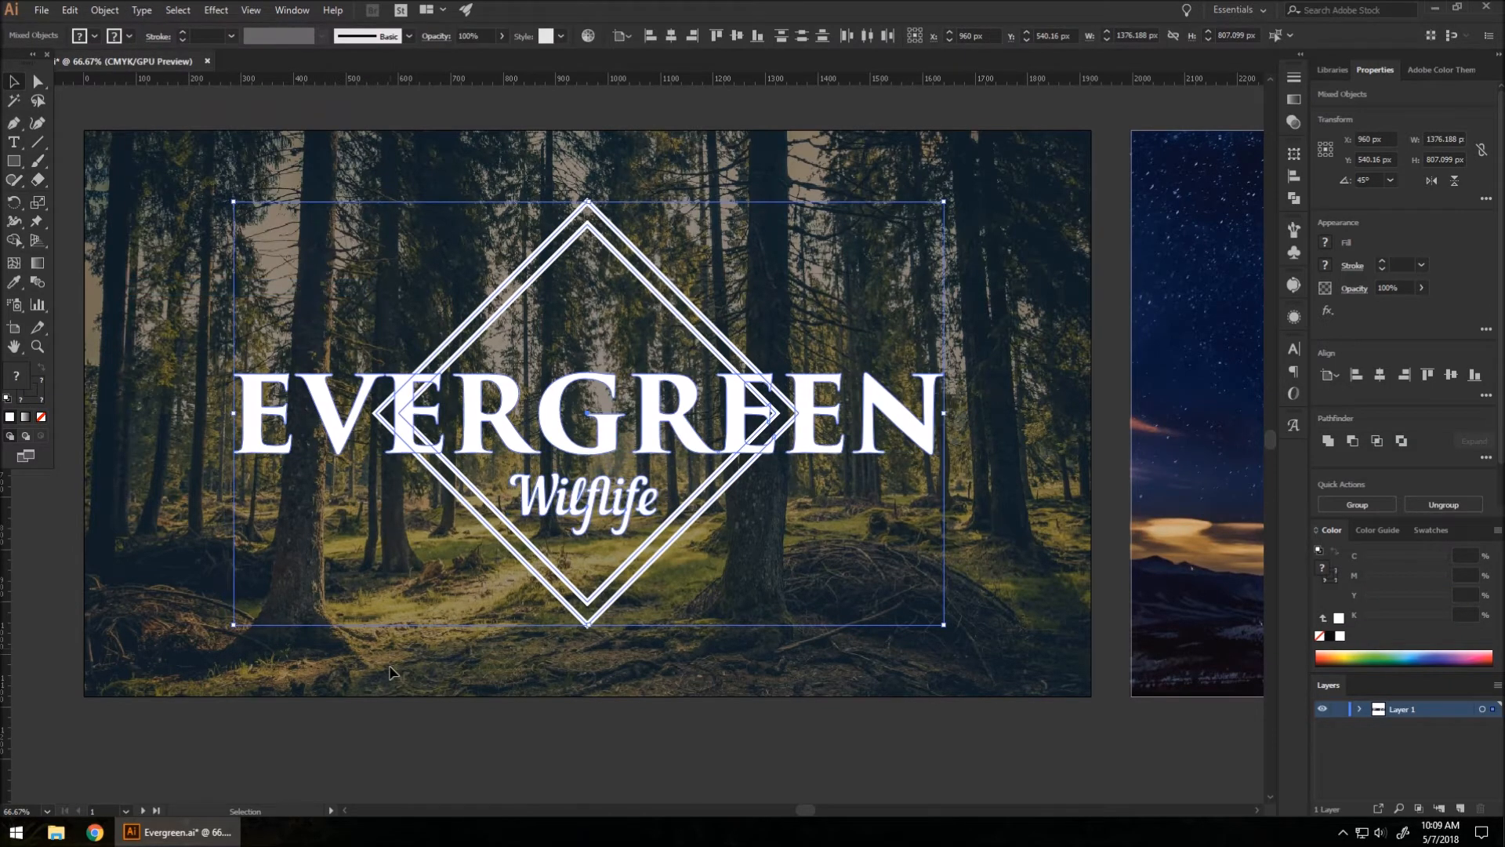
click(392, 672)
Step: Center the outlined Wilflife horizontally on the forest artboard, and center the outlined EVERGREEN both horizontally and vertically
click(554, 419)
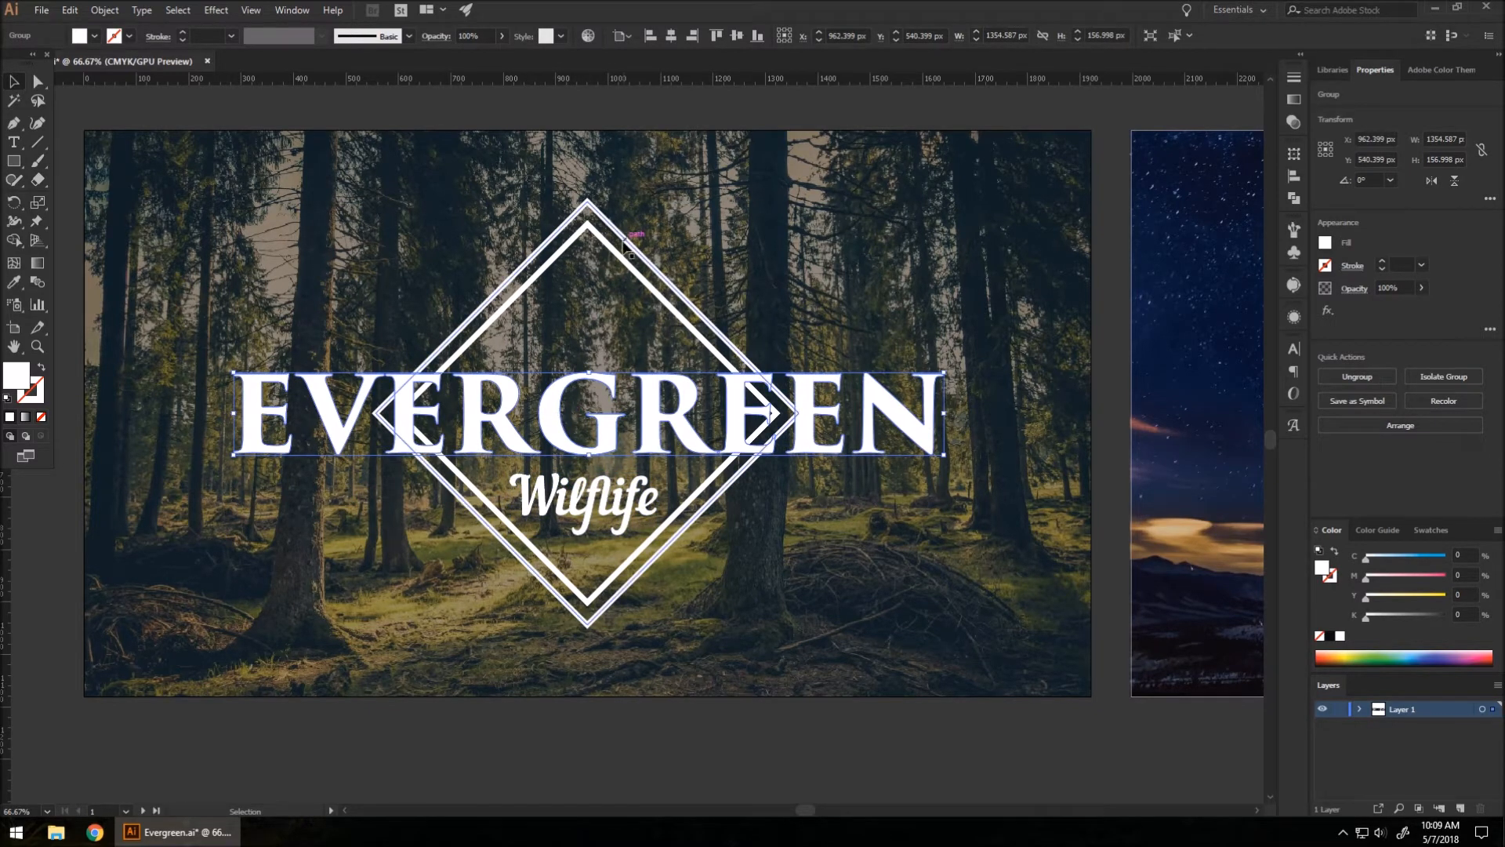
click(603, 504)
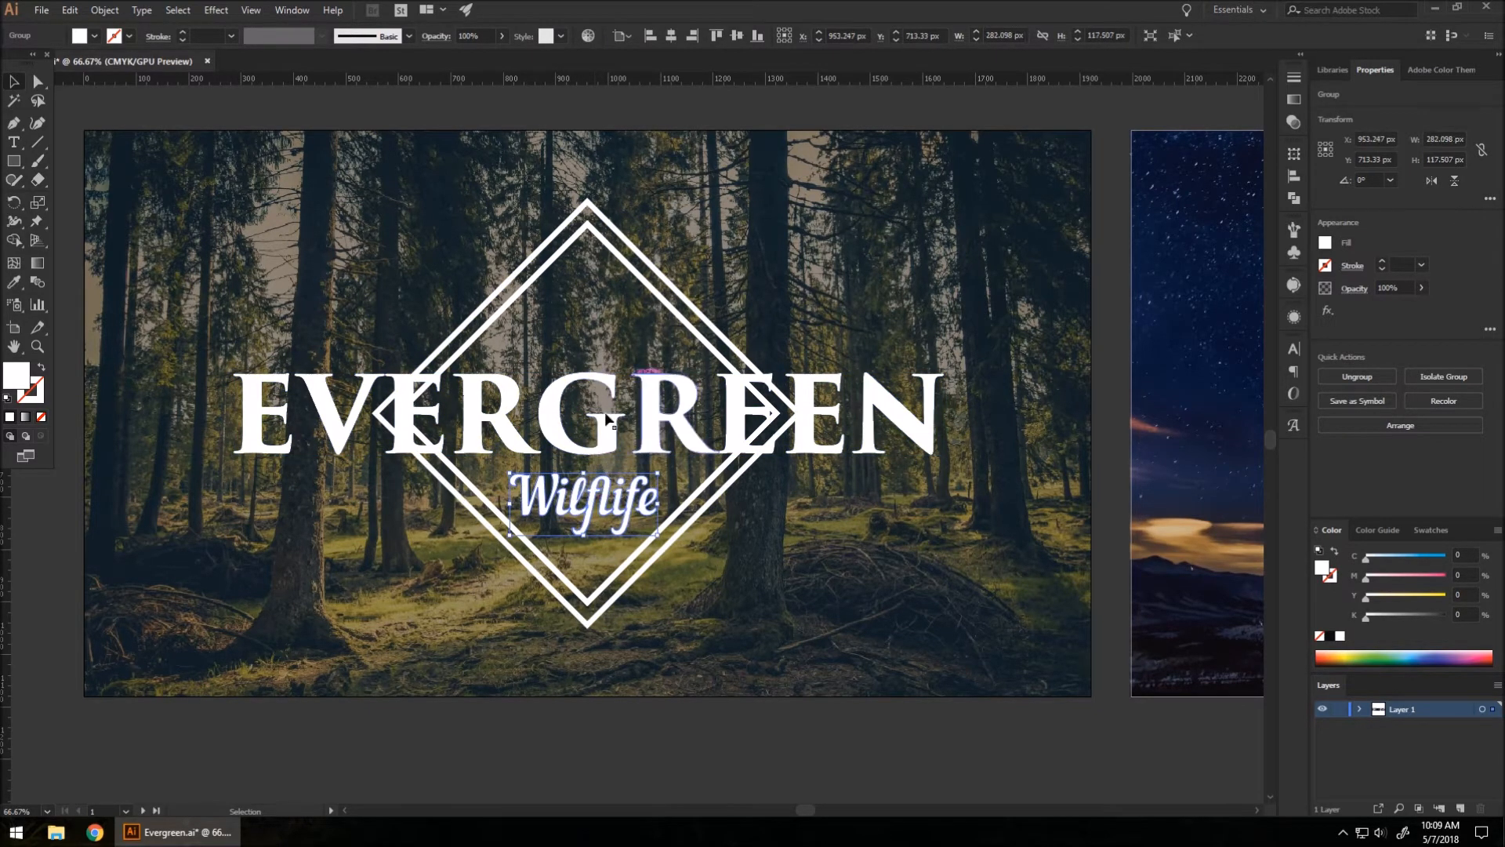
click(670, 36)
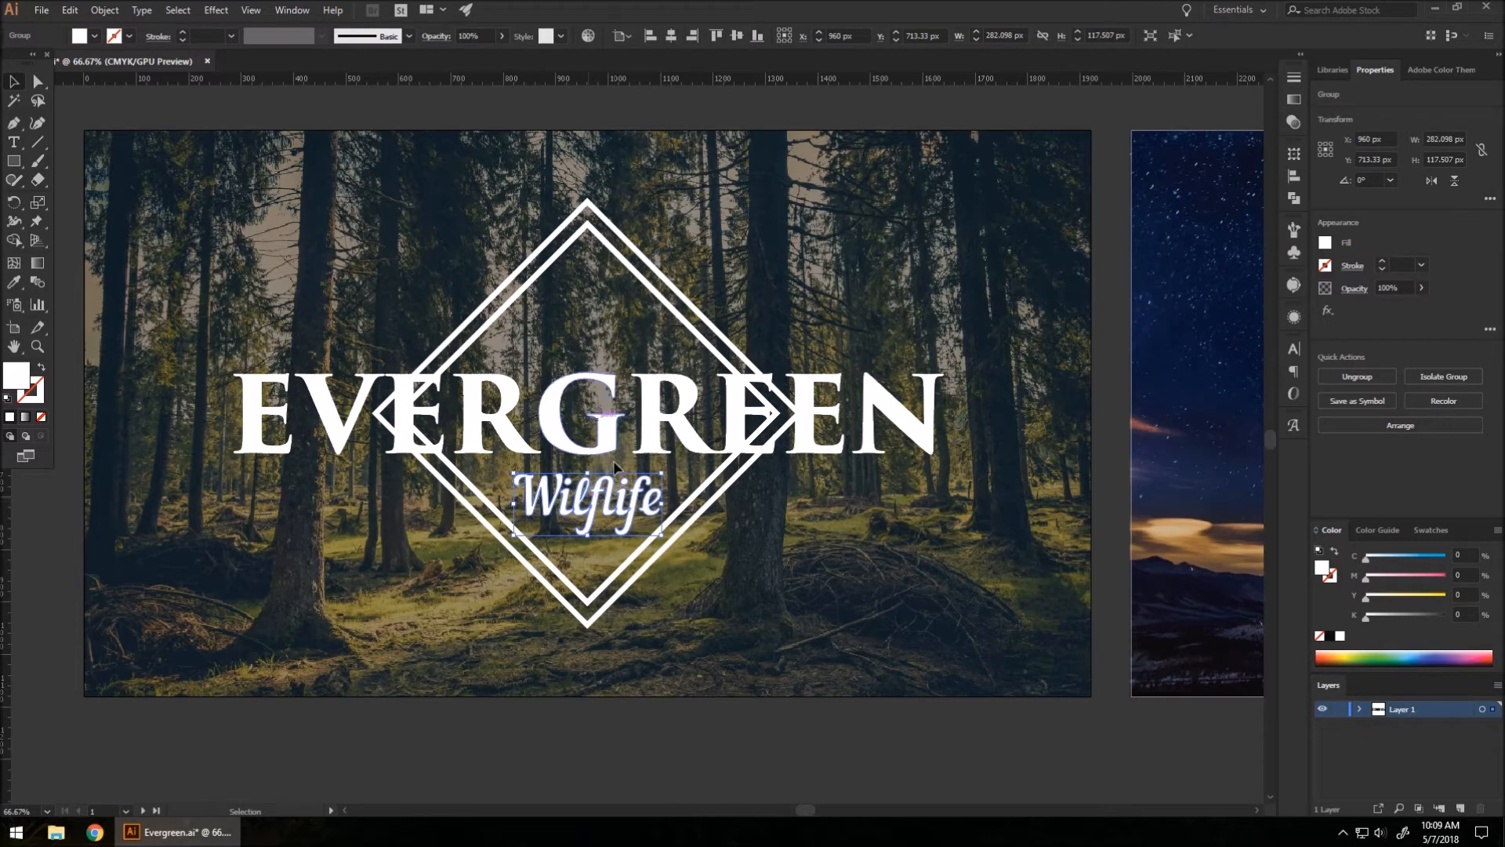
click(678, 404)
click(670, 36)
click(737, 36)
click(754, 538)
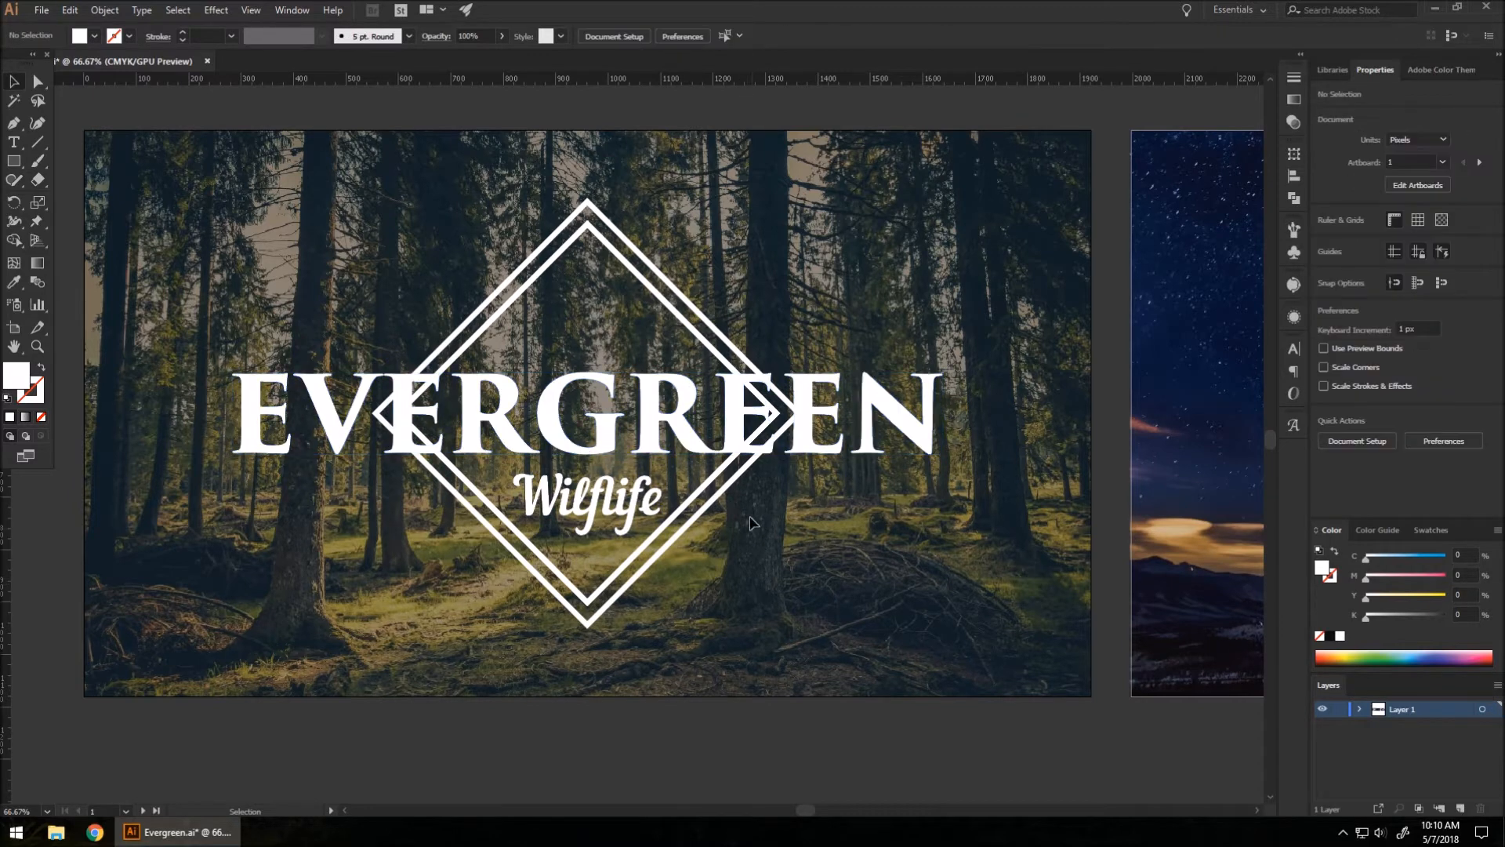
Step: Outline the strokes of both diamonds in the double frame
drag(418, 158, 616, 288)
drag(747, 337, 752, 342)
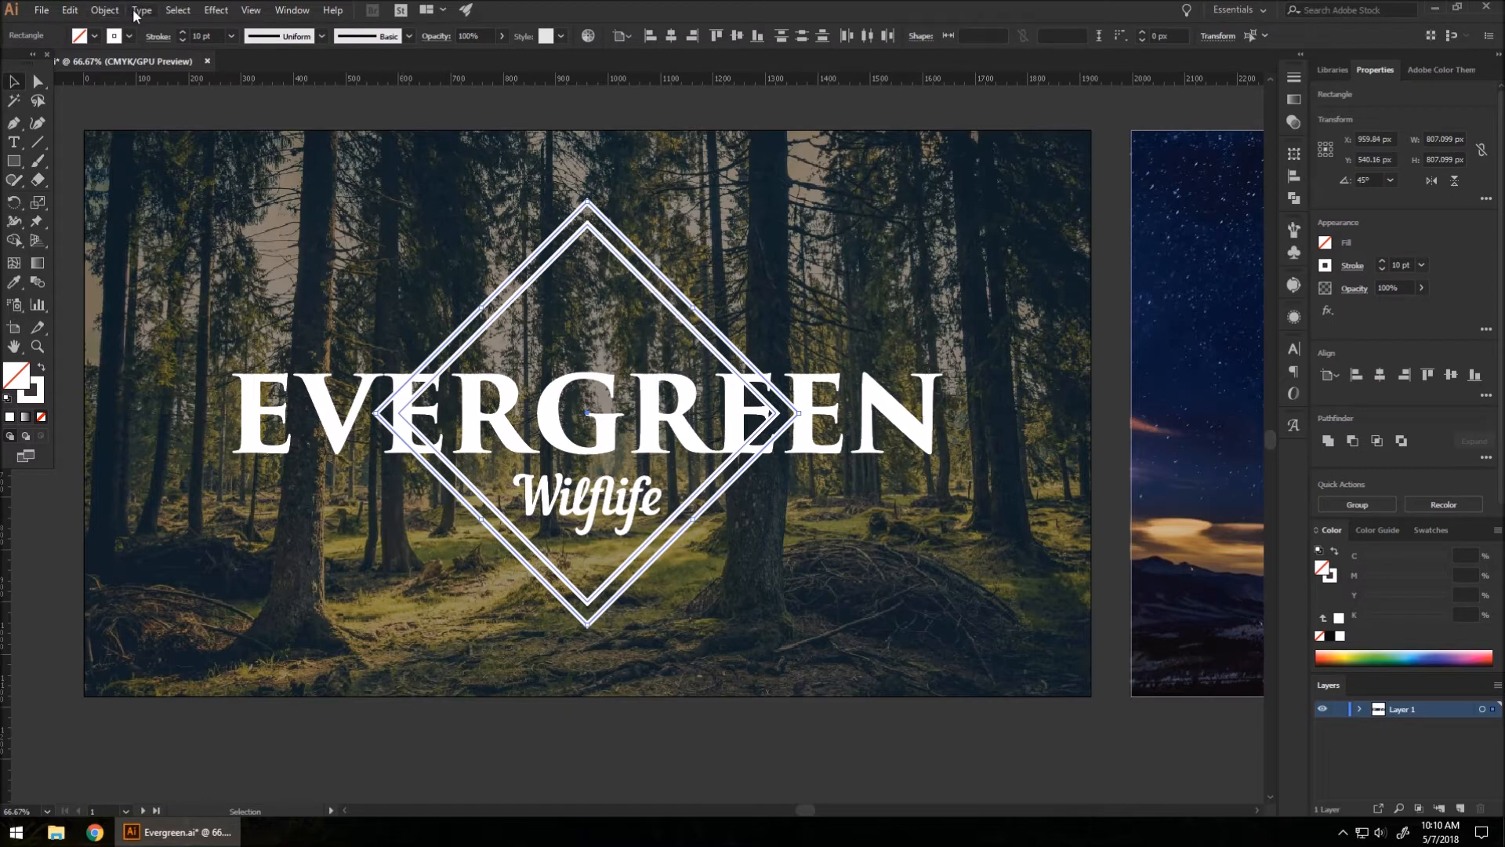
click(105, 11)
mouse_move(157, 367)
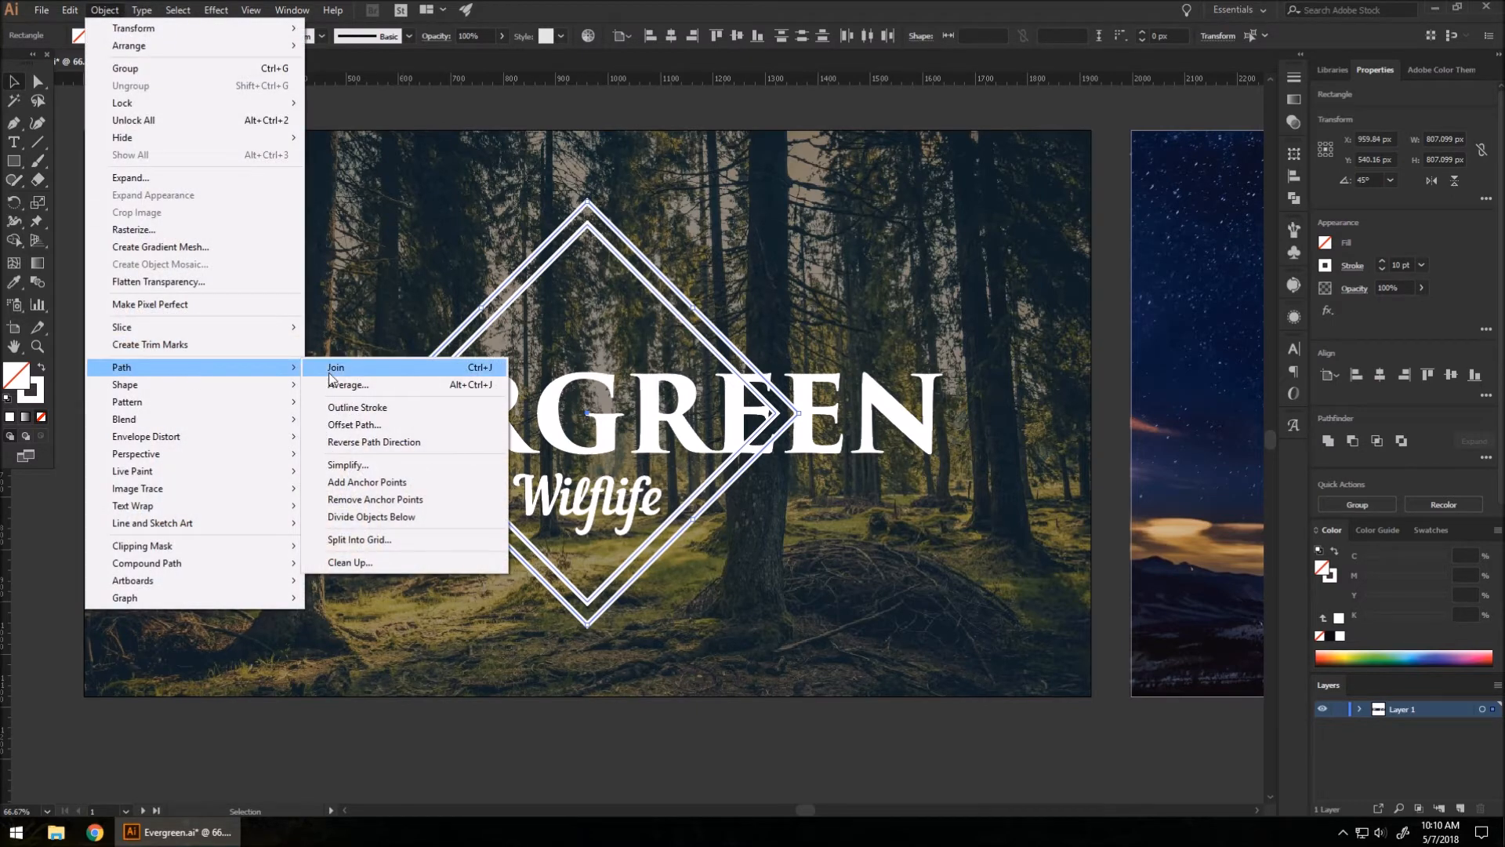
click(400, 408)
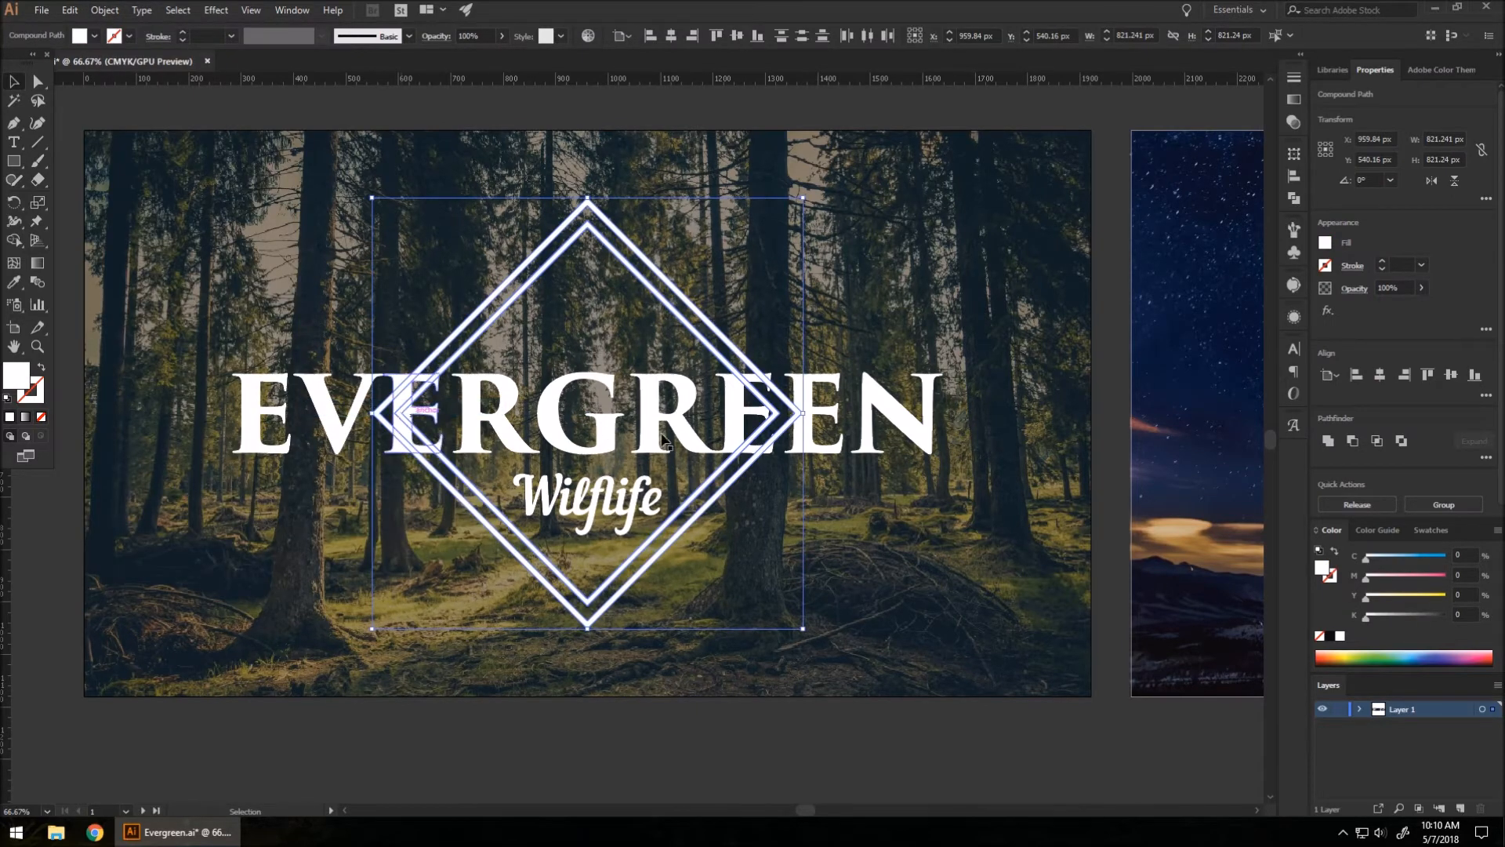
click(858, 524)
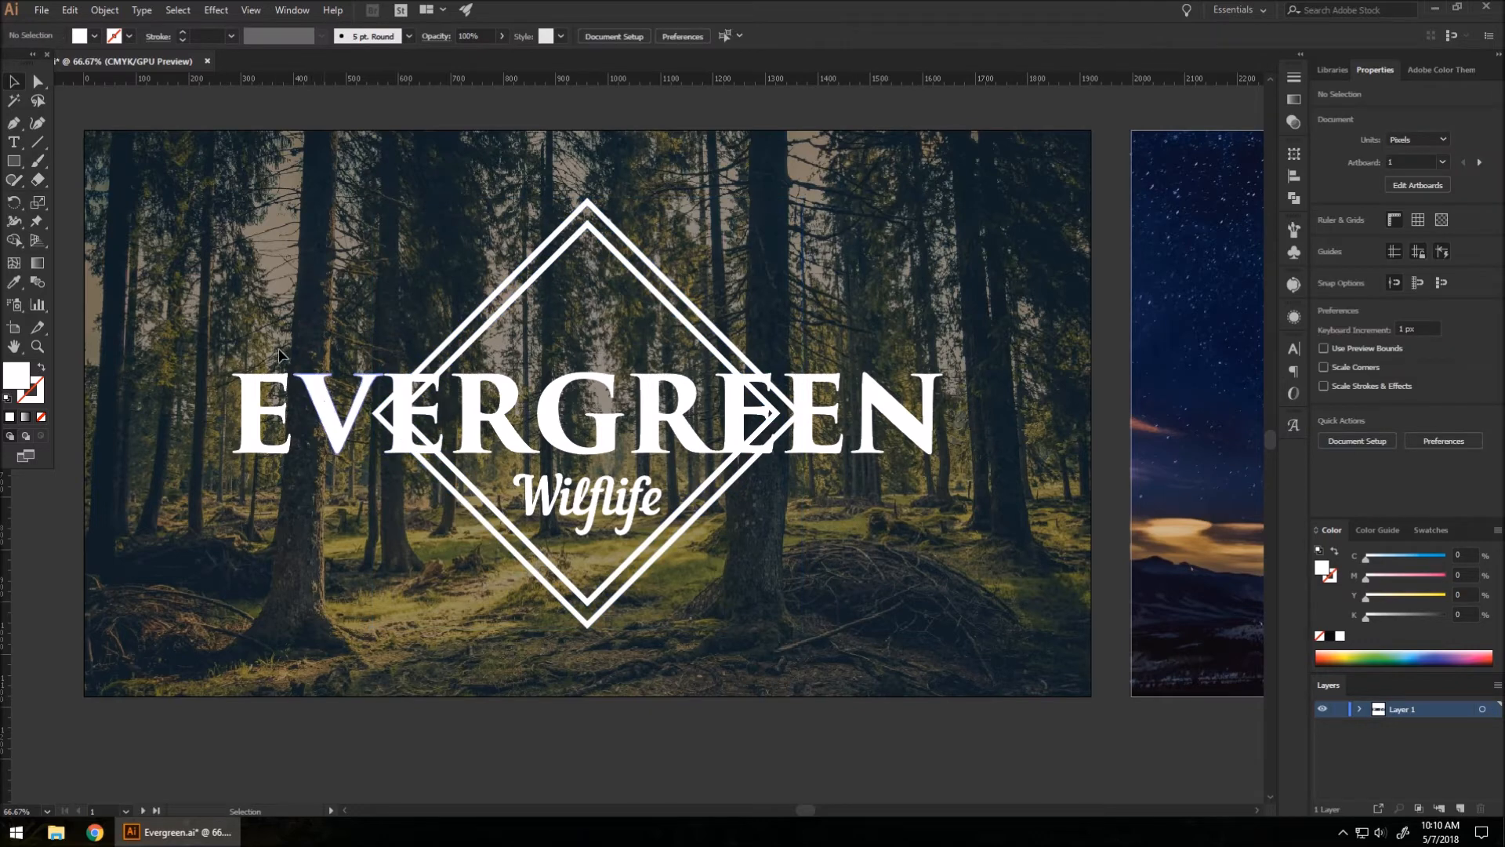
Step: Draw a white rectangle about 1420 x 224 px over EVERGREEN and center it horizontally and vertically on the artboard
click(14, 161)
drag(209, 357, 954, 472)
key(v)
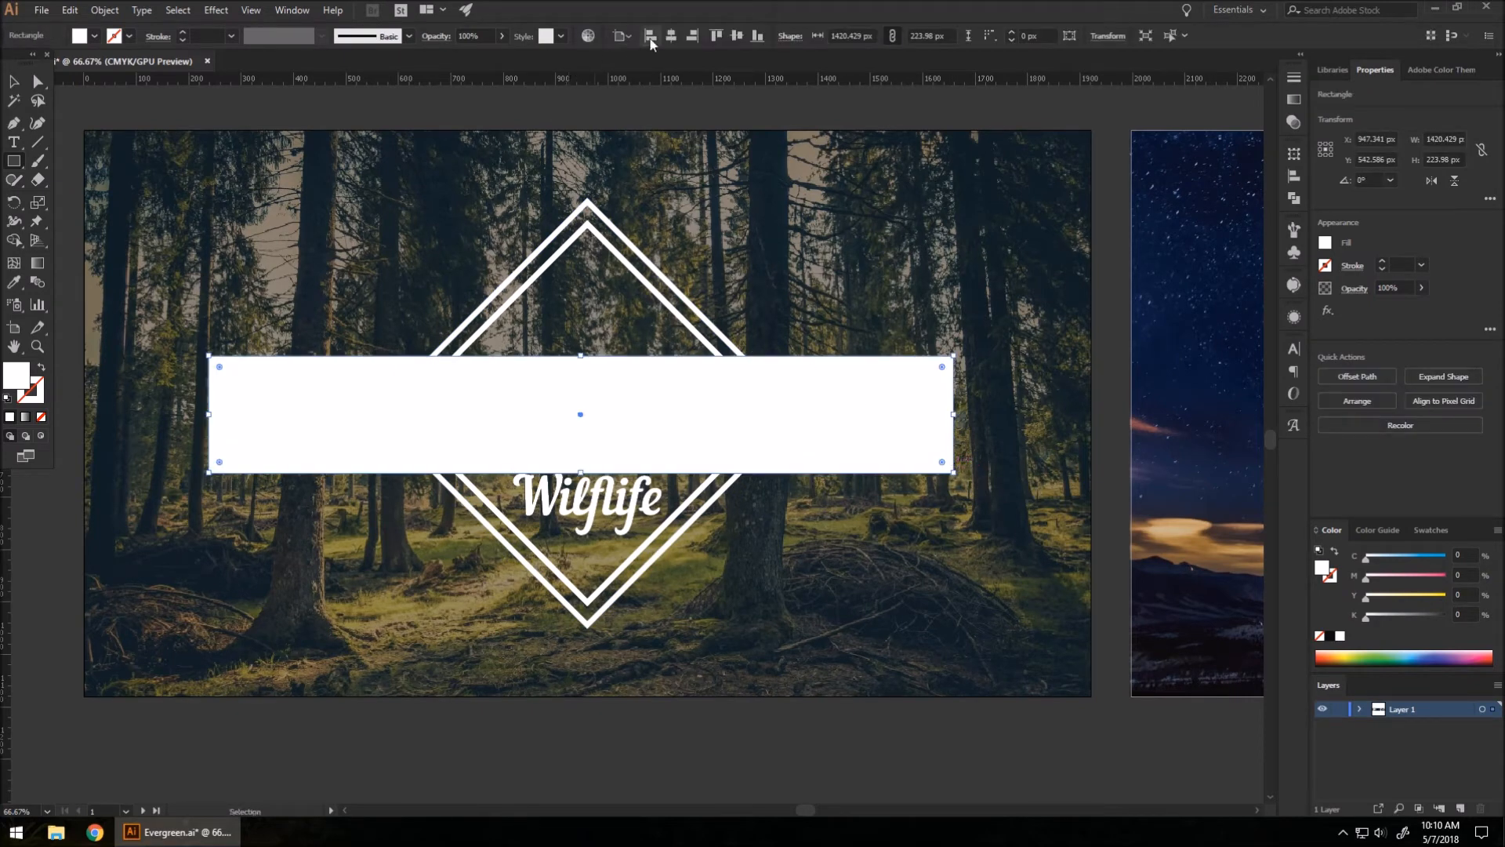
click(671, 36)
click(737, 35)
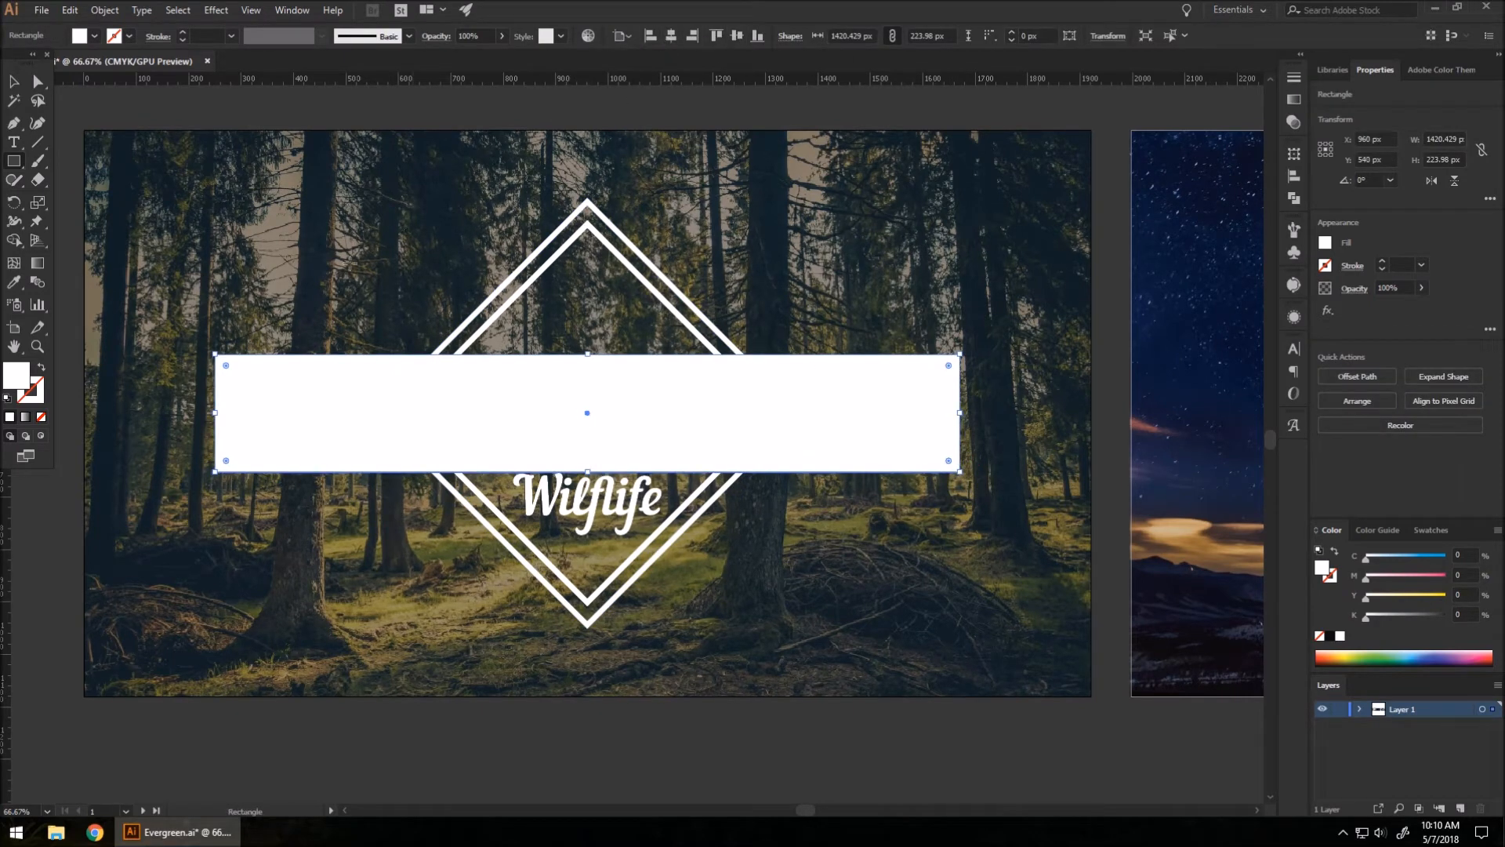
Step: Remove the rectangle and the diamond parts it covers with the Shape Builder, leaving a clear gap around EVERGREEN
click(14, 84)
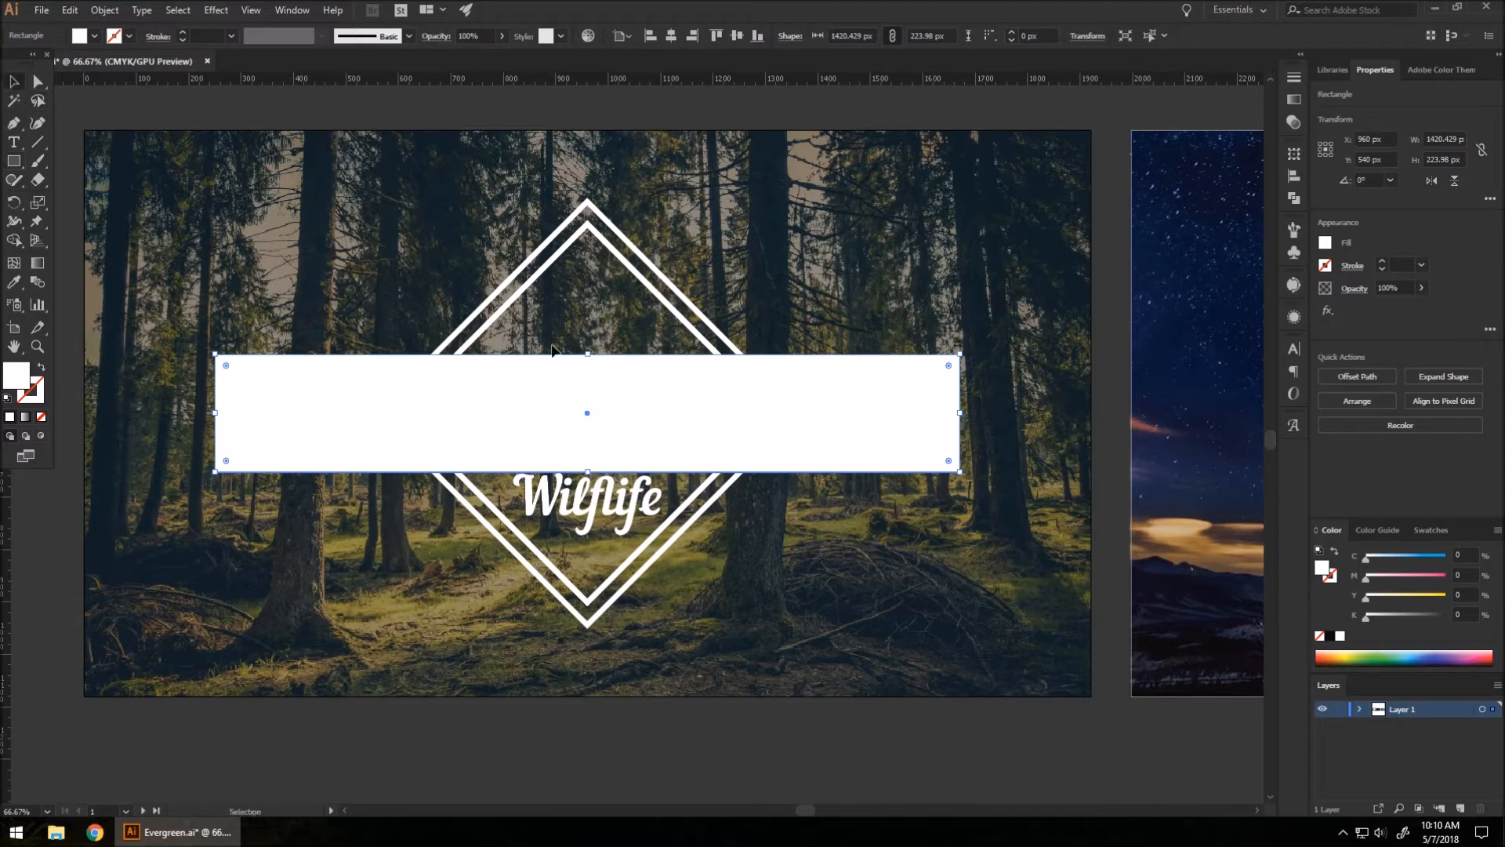
drag(491, 359, 496, 359)
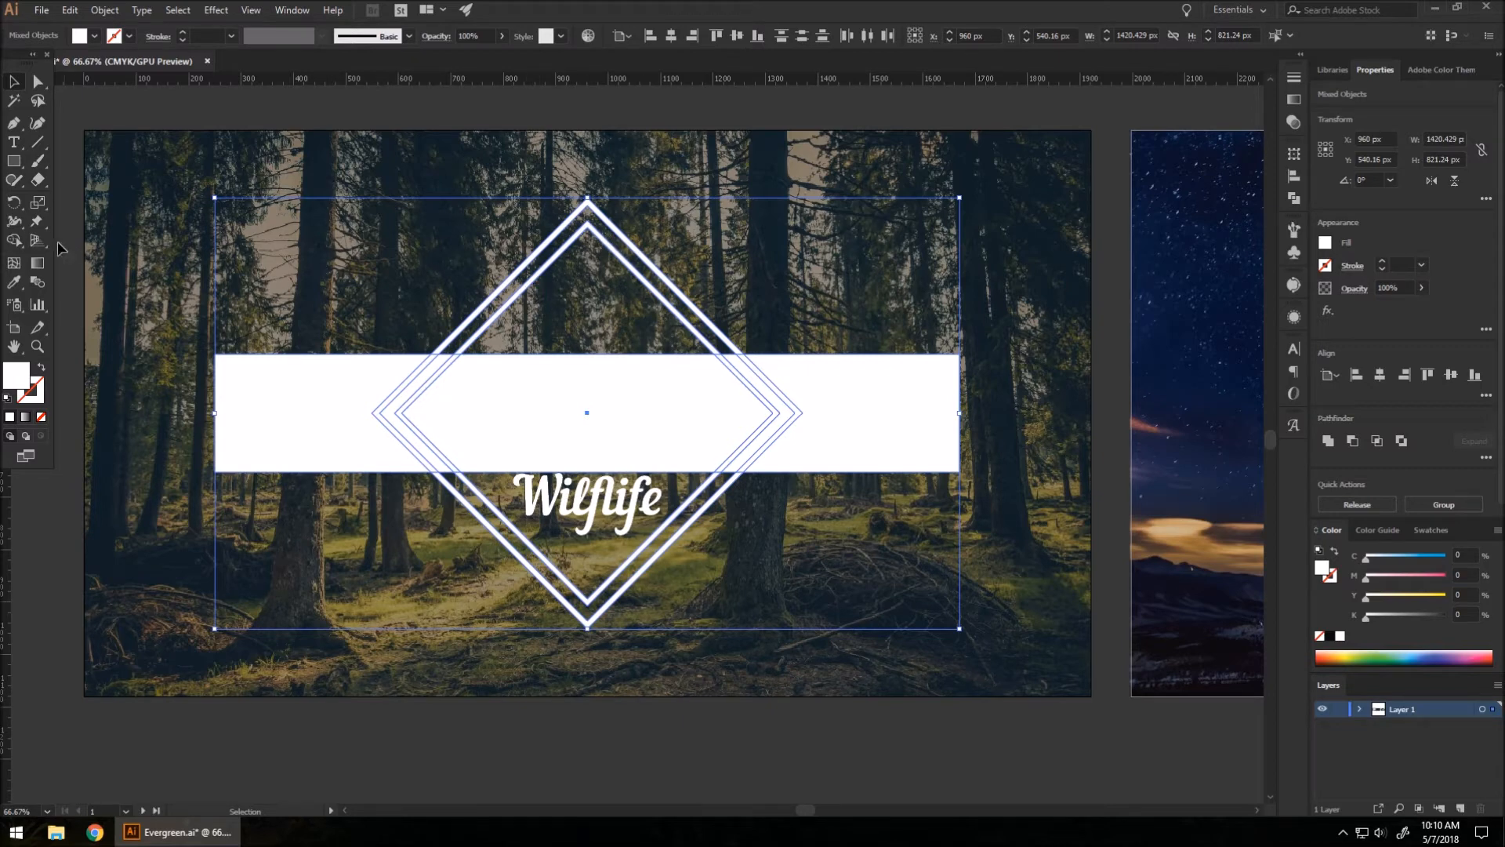
click(13, 241)
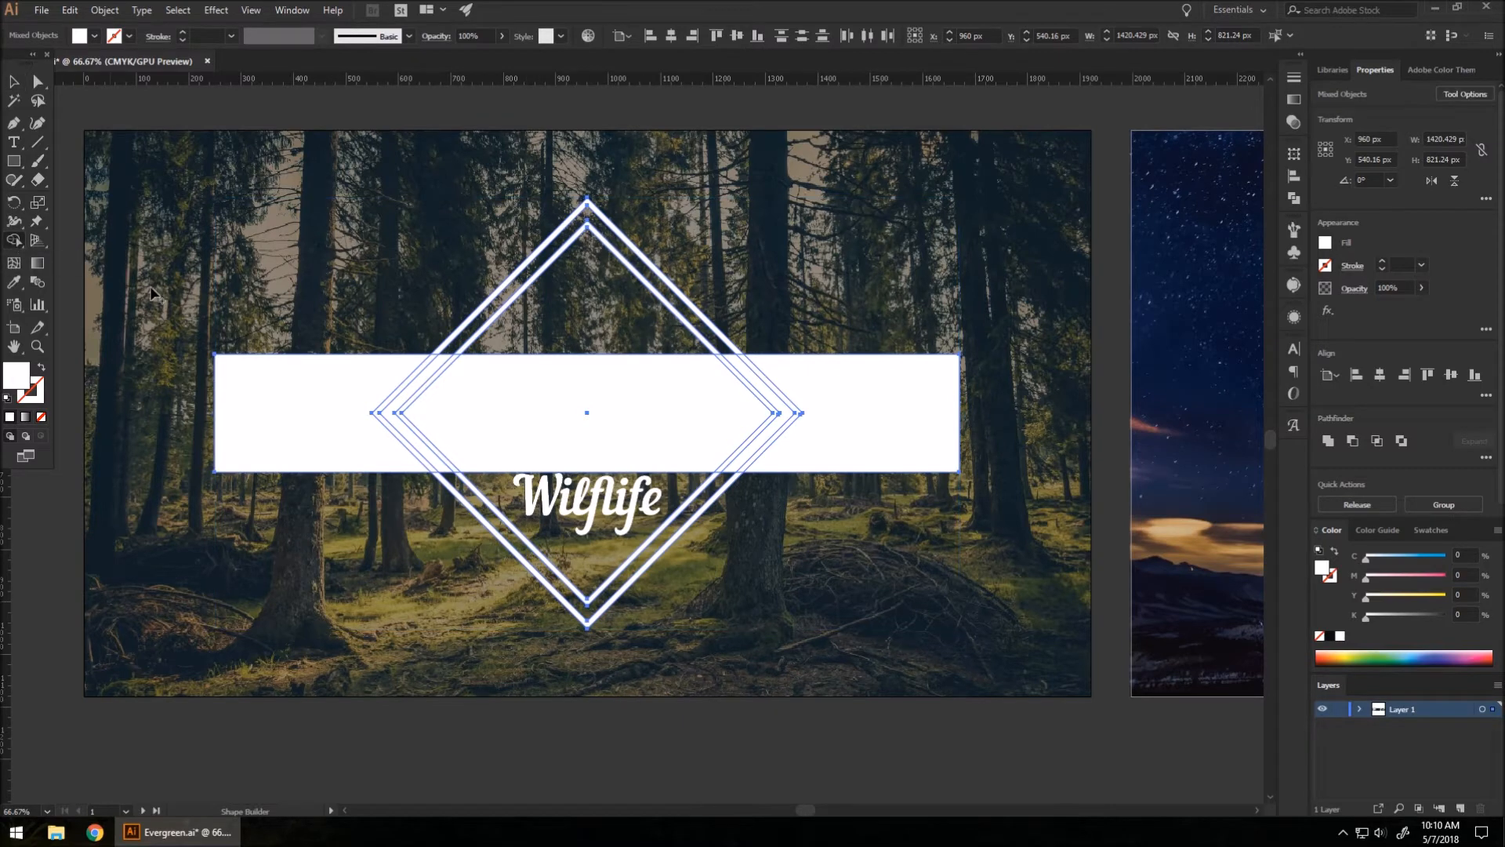
drag(656, 411, 1013, 408)
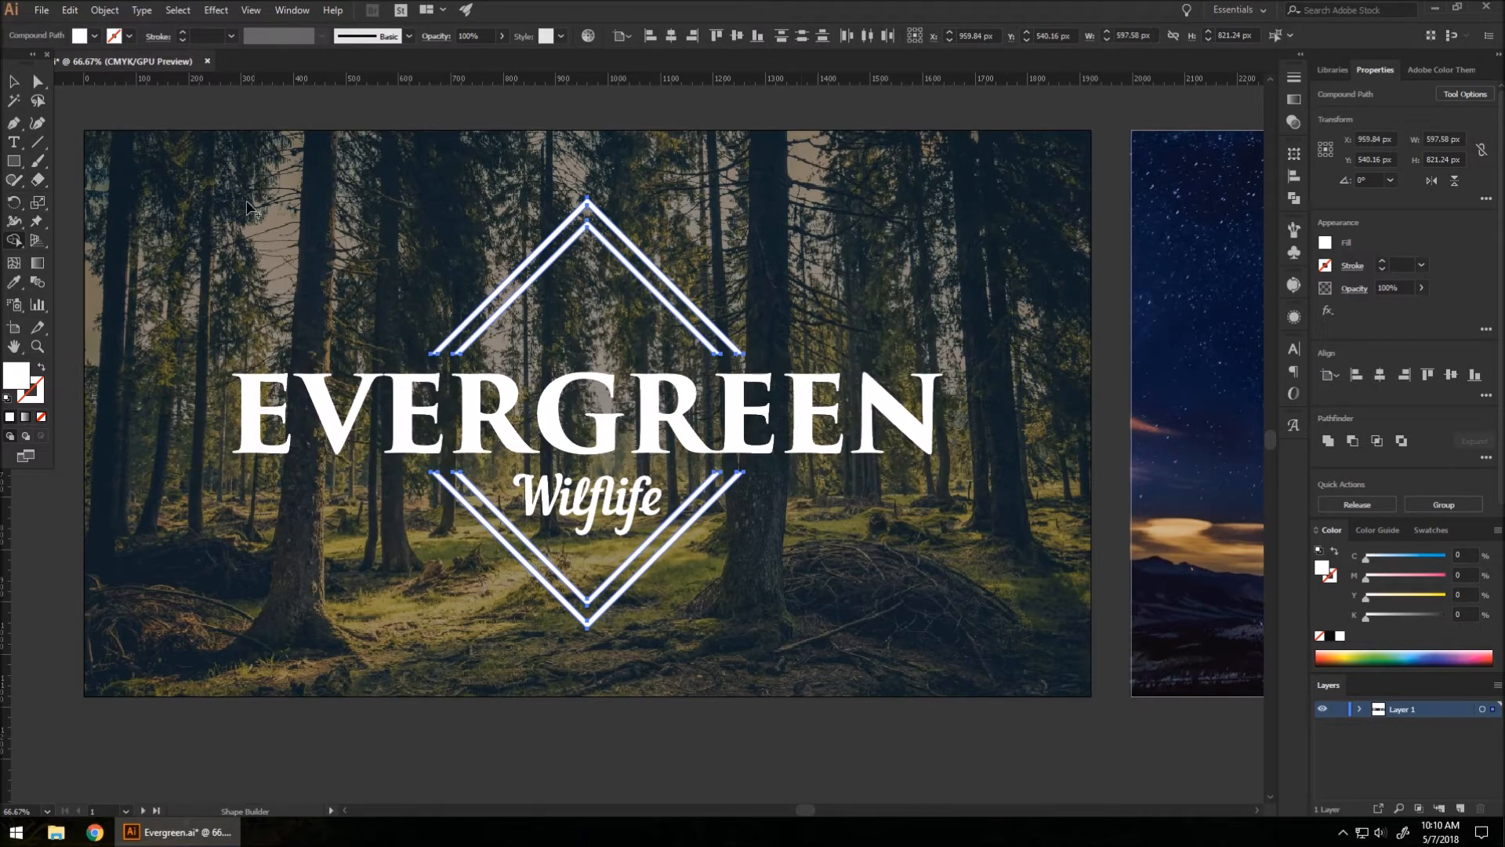
click(12, 84)
click(348, 552)
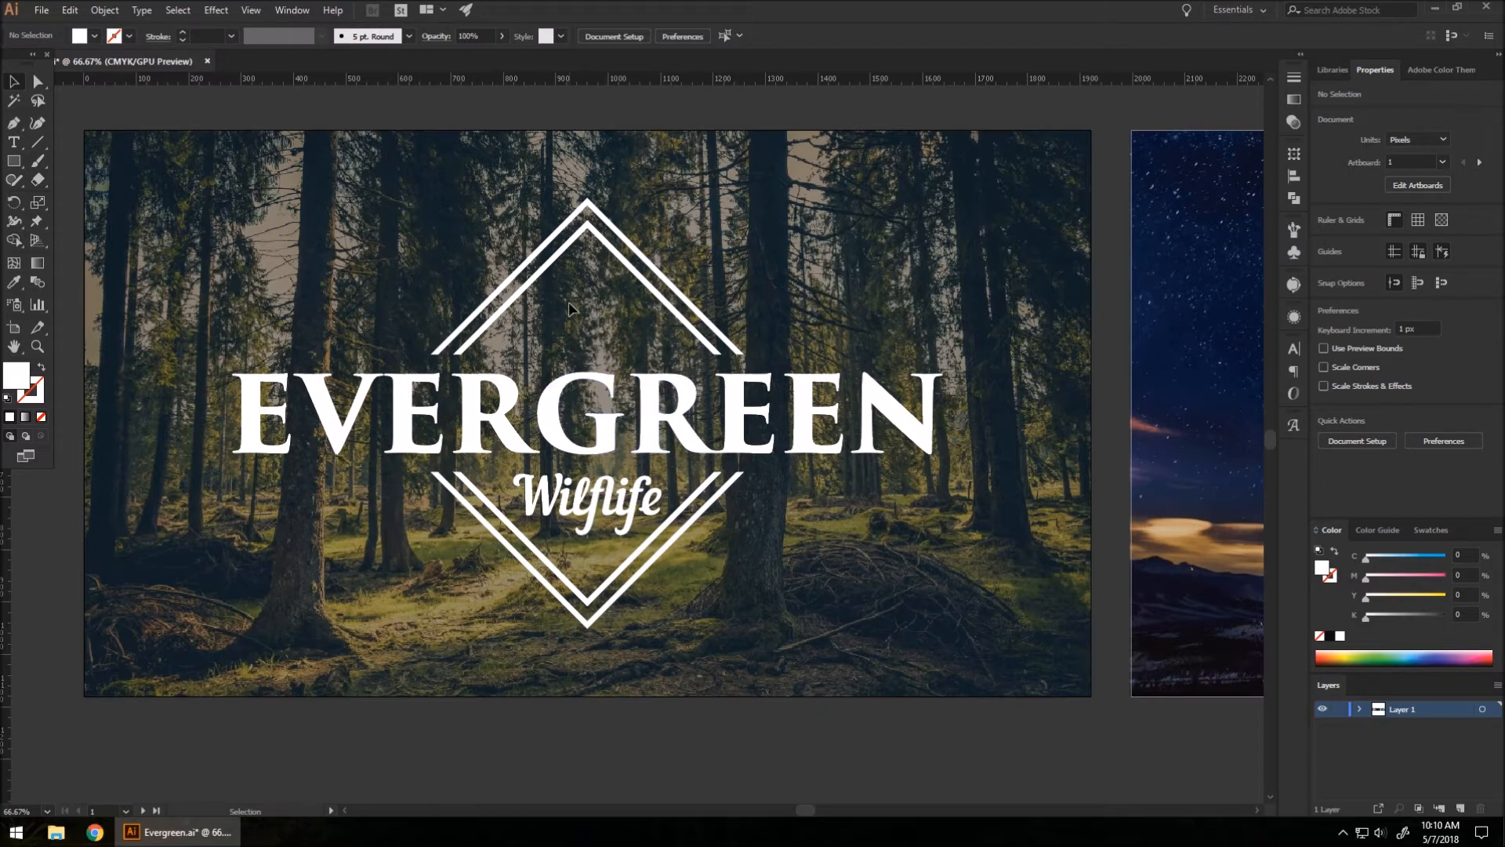
scroll(457, 298, down, 2)
scroll(271, 300, down, 1)
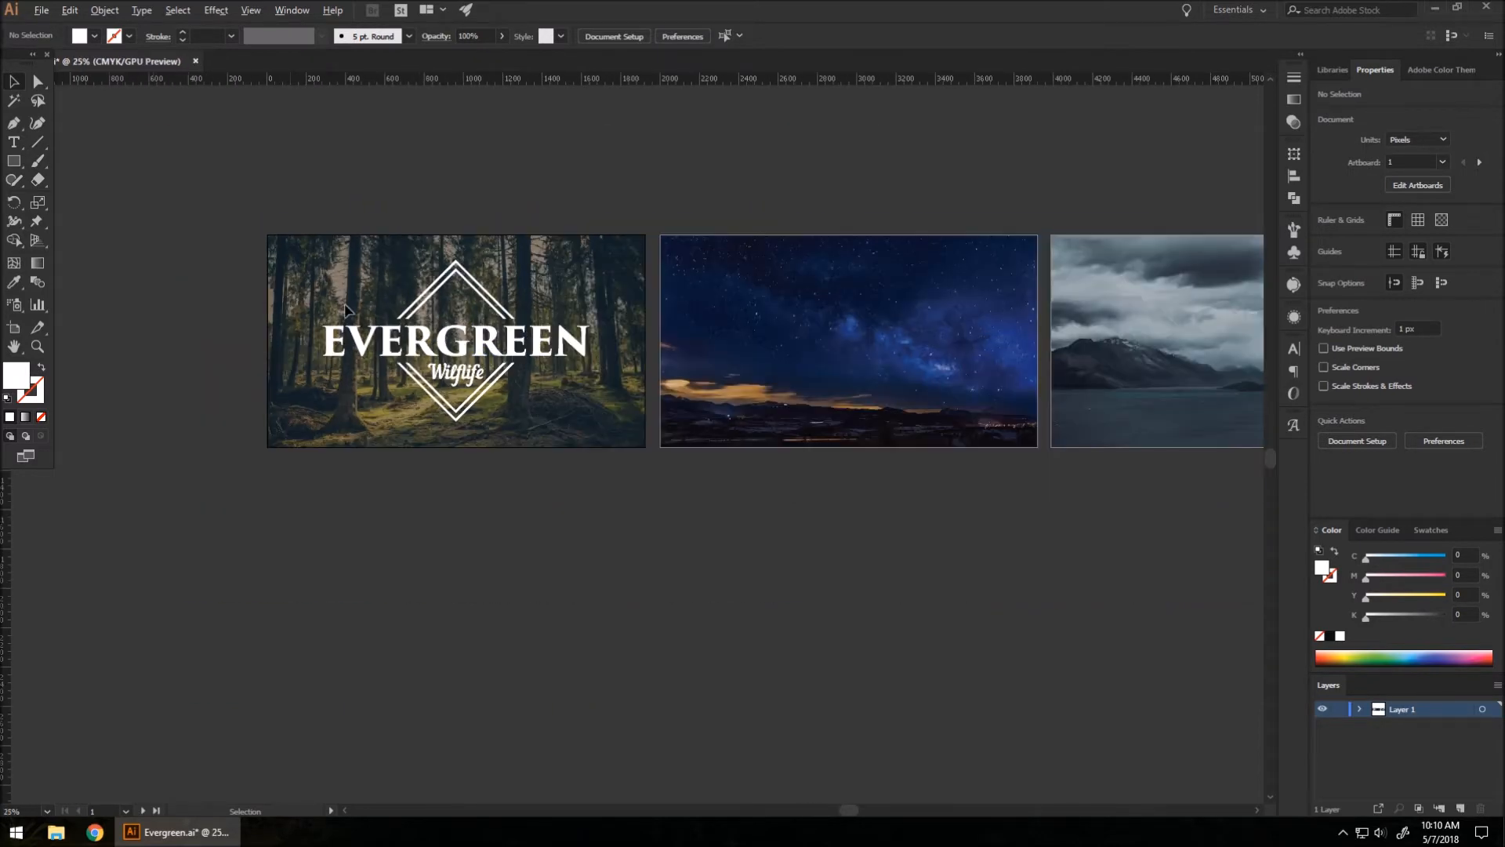
scroll(494, 345, up, 1)
drag(182, 188, 640, 455)
key(a)
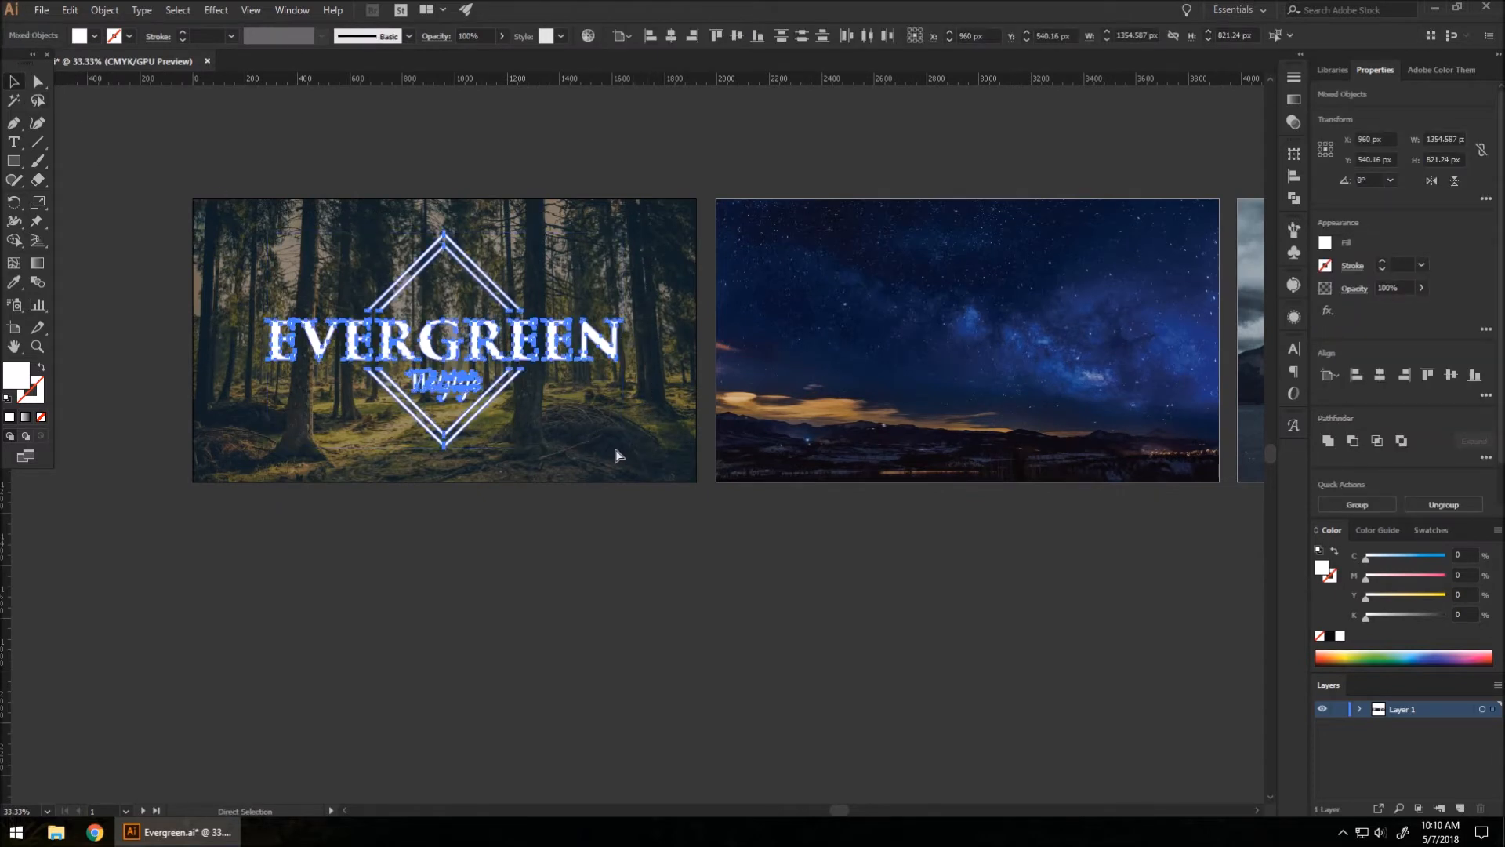
key(v)
click(500, 437)
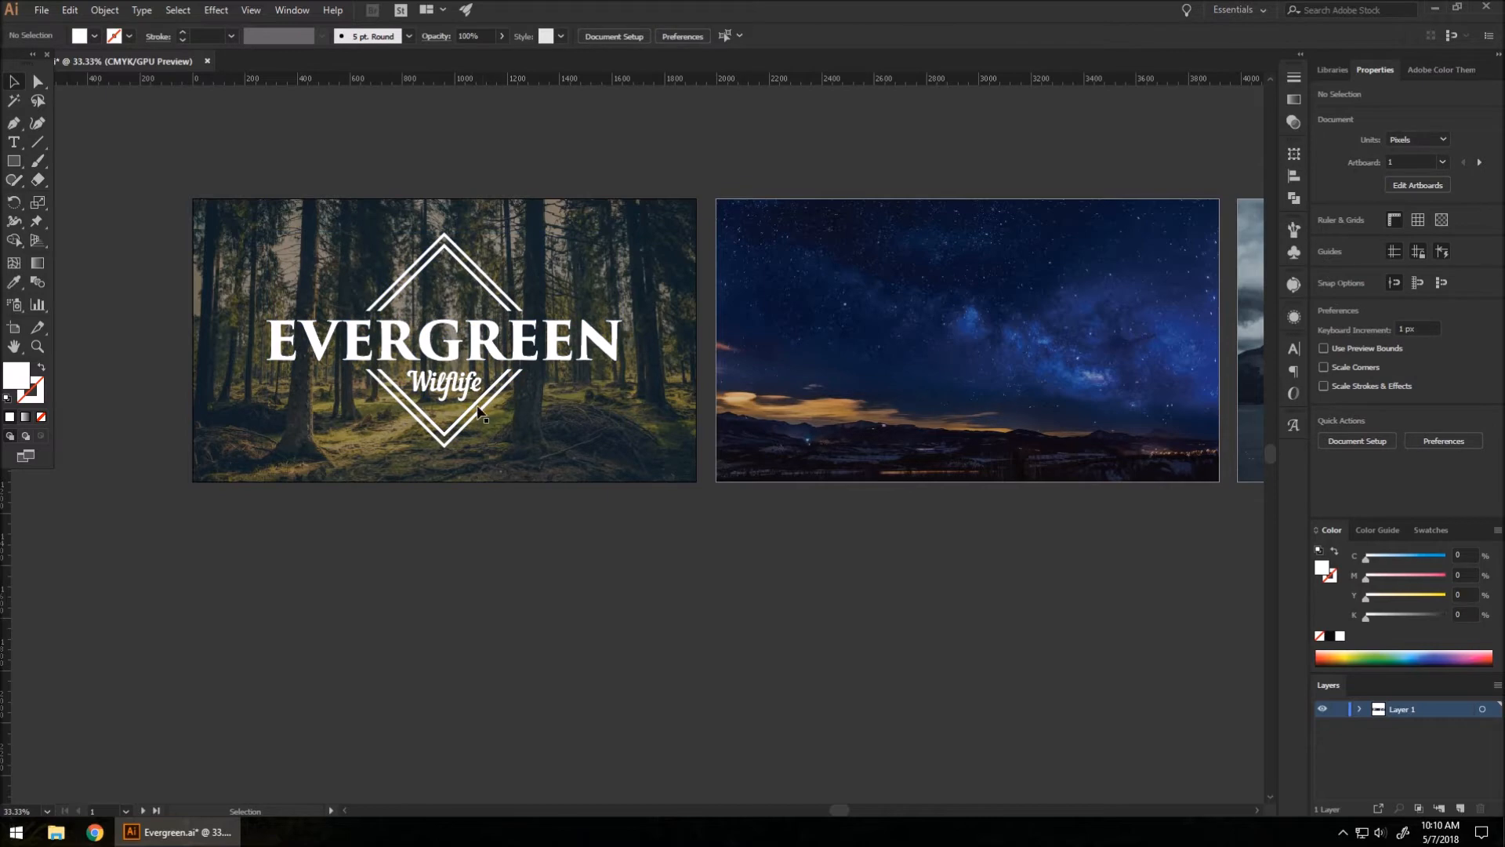
click(480, 351)
click(554, 495)
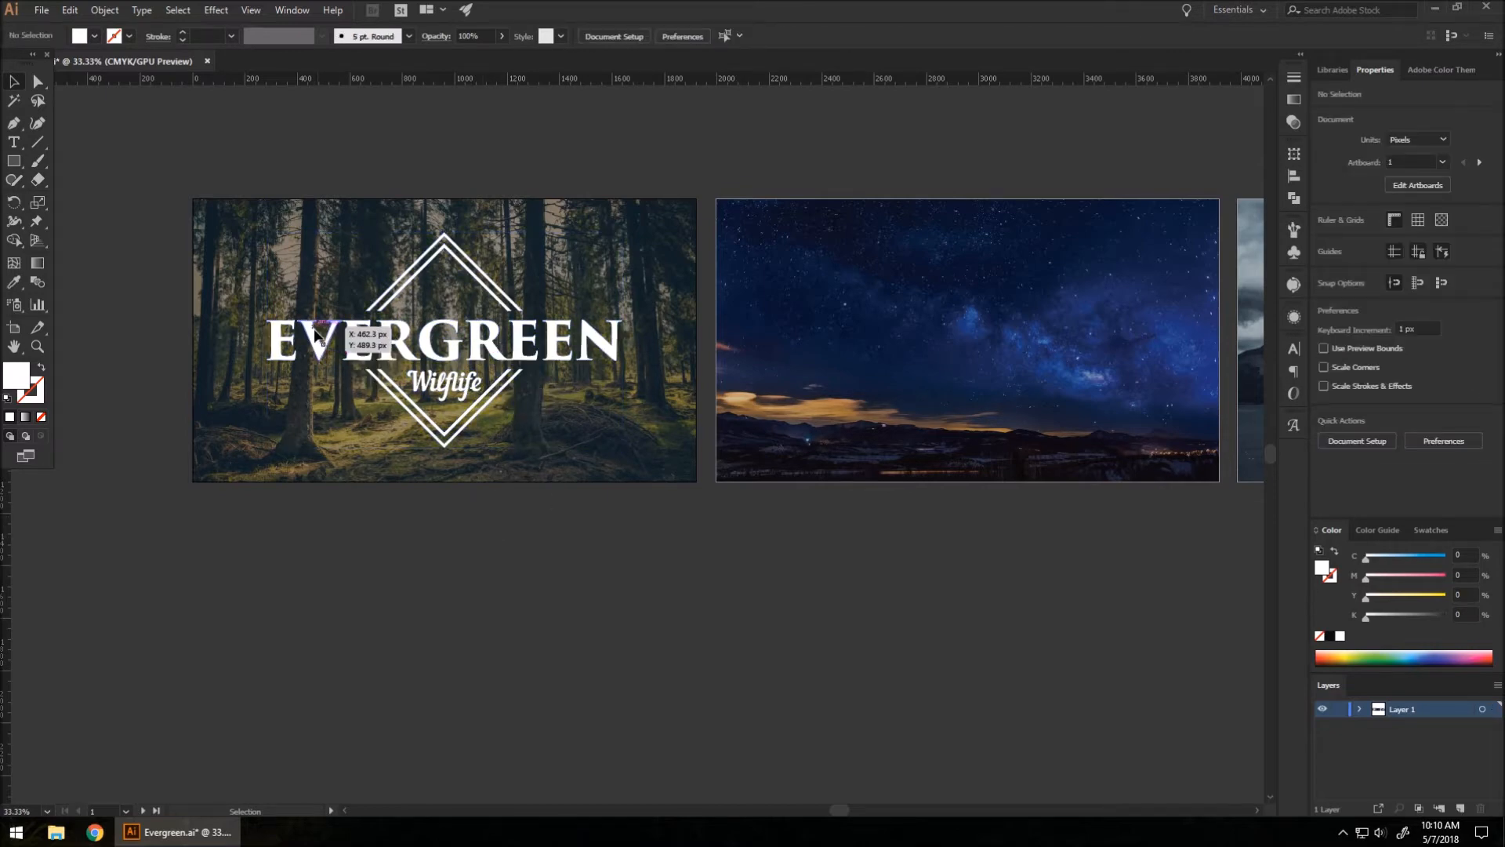
Step: Add the text Stellar in the upper middle of the night-sky artboard
scroll(316, 336, down, 2)
scroll(669, 315, up, 3)
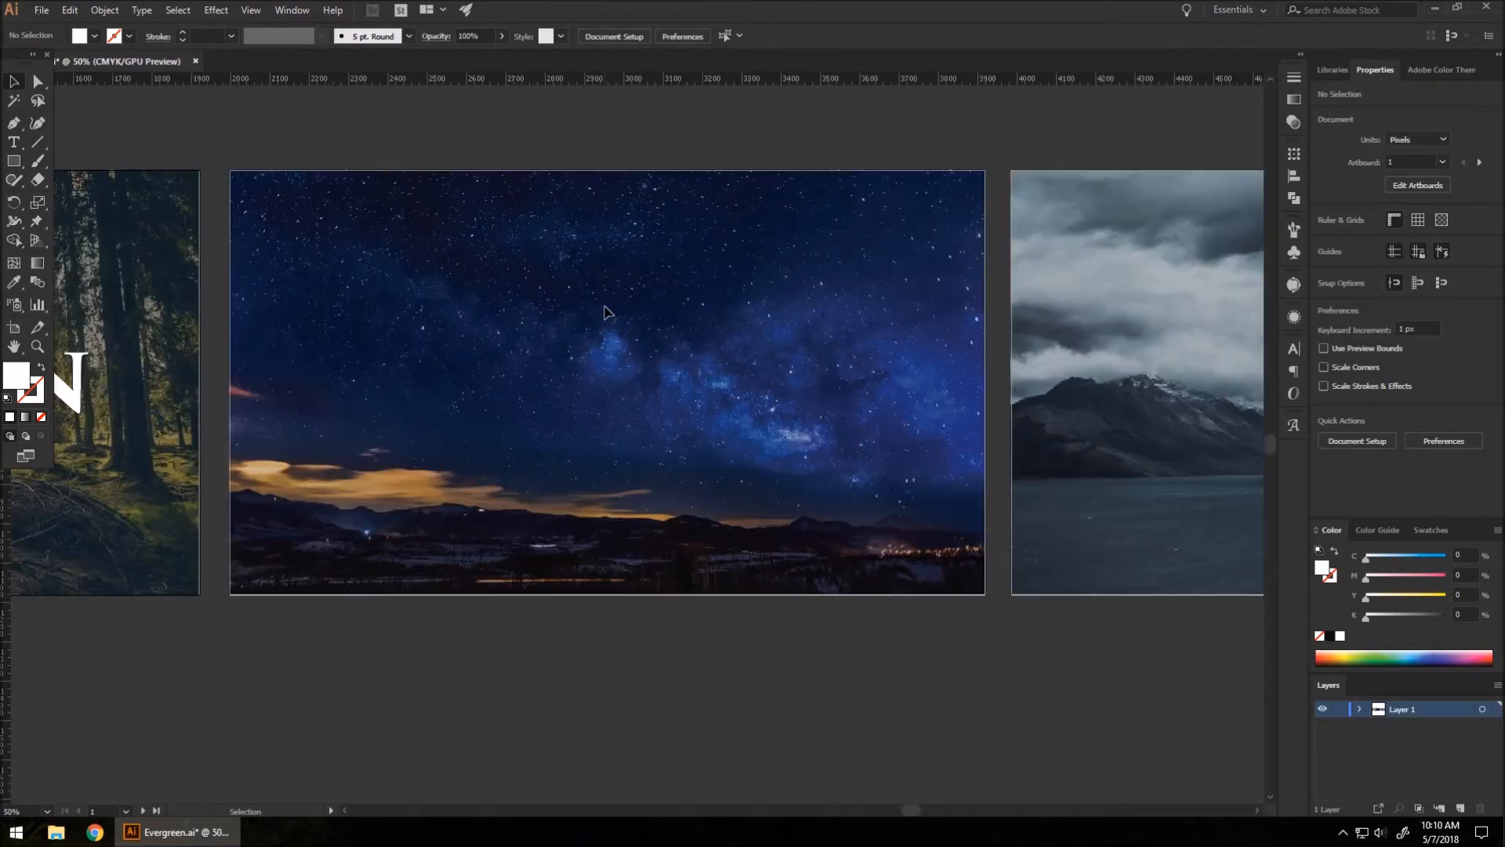
scroll(532, 355, up, 2)
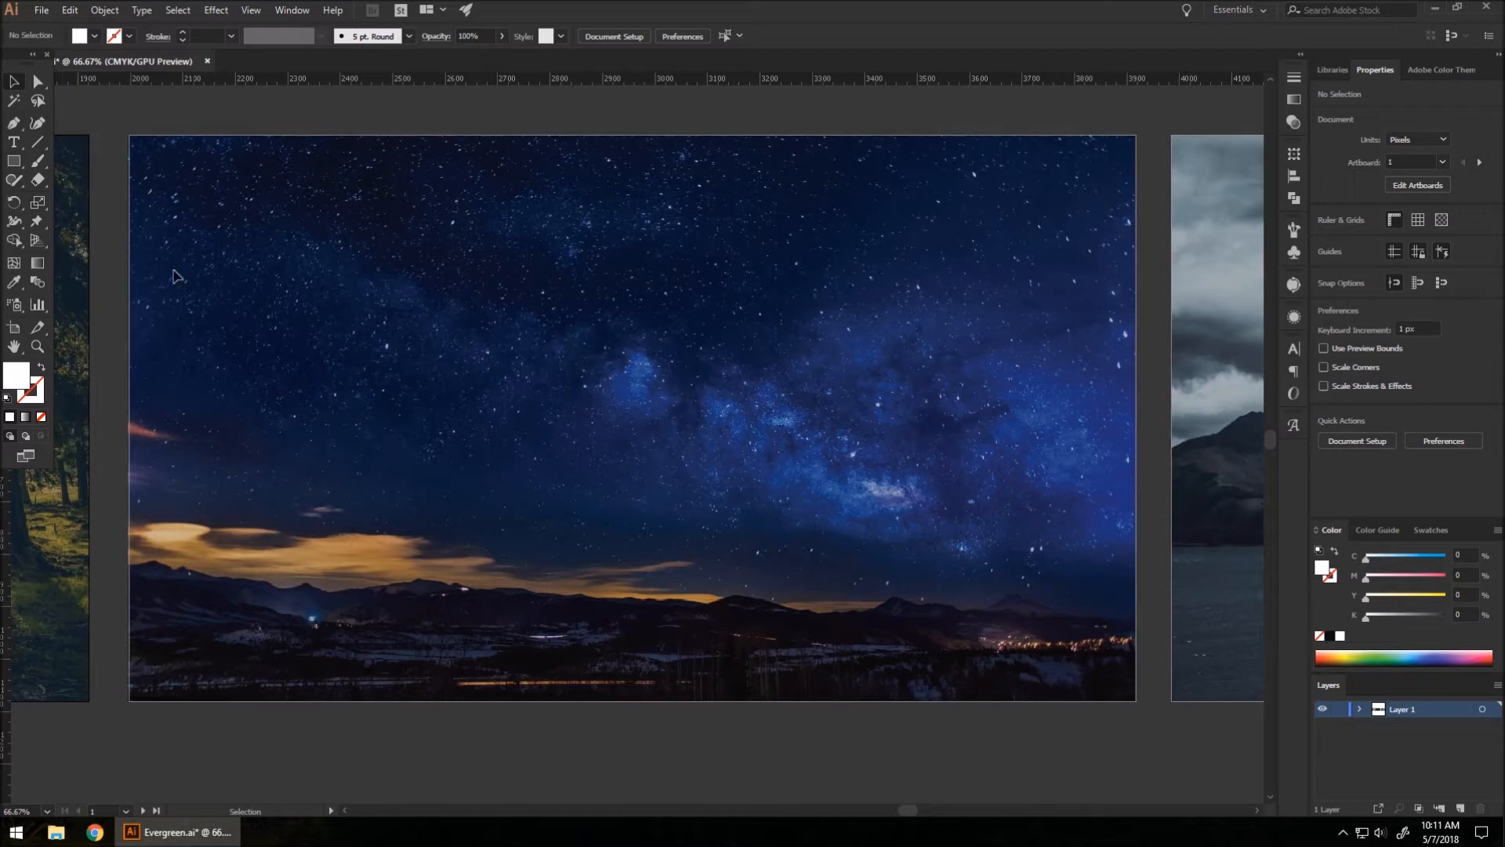
click(14, 142)
click(506, 342)
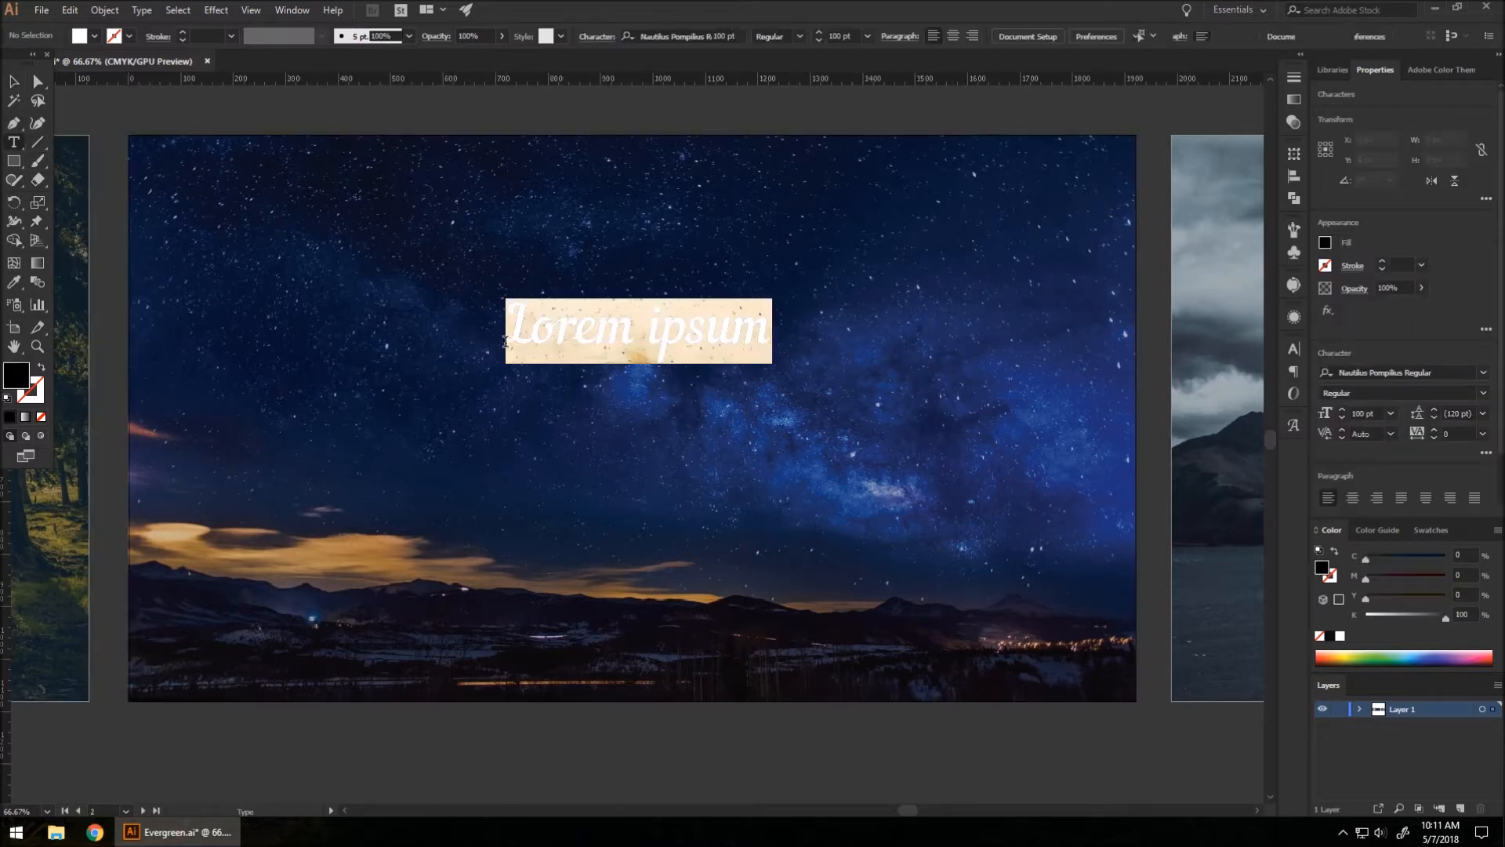
text(ST)
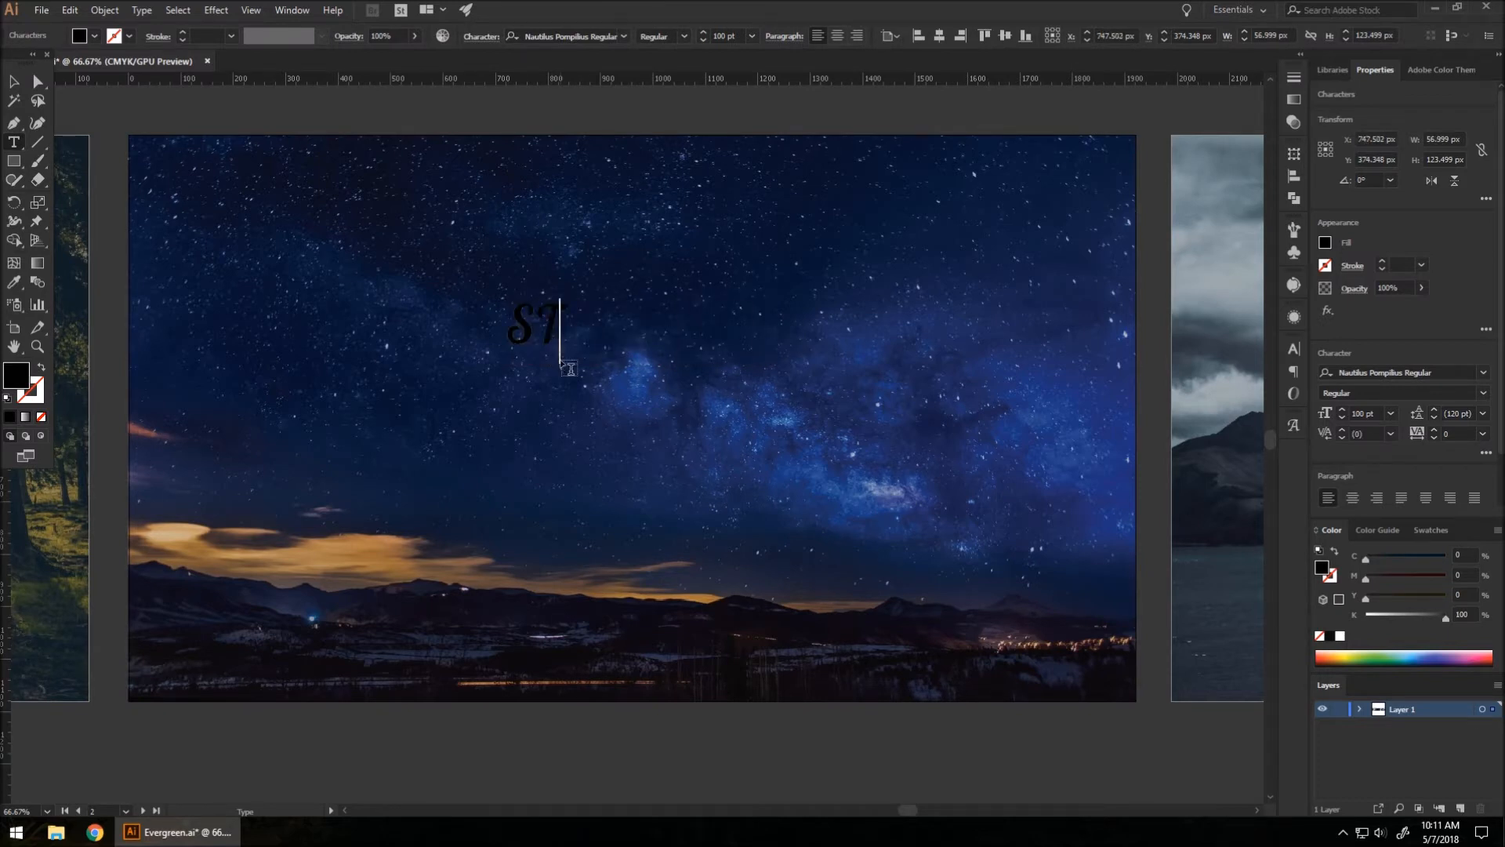
key(BackSpace)
text(tellar)
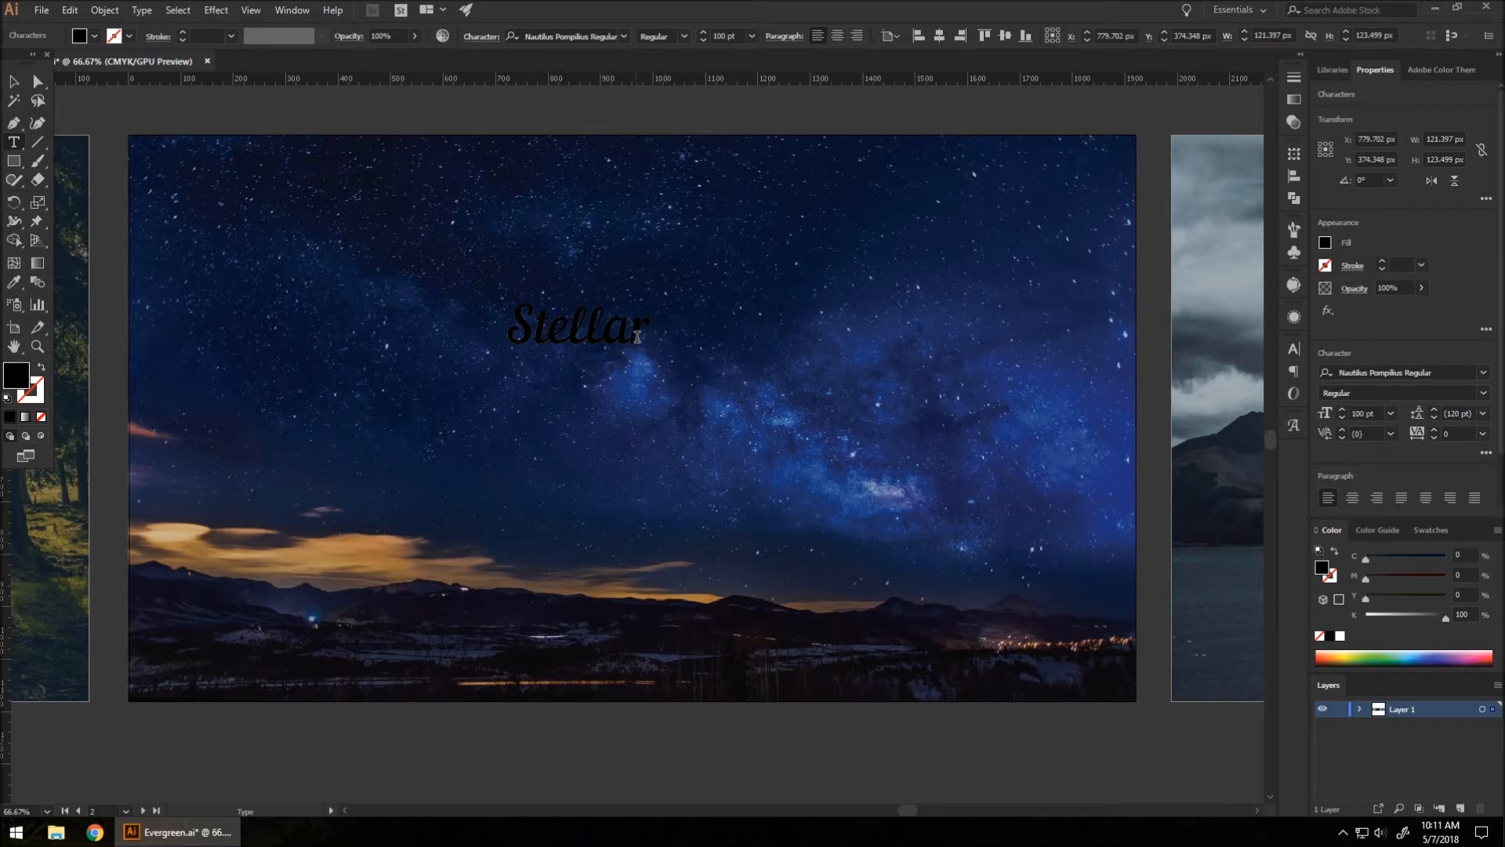
Step: Format the word Stellar with a white fill, 200 pt size and the Milkshake font
drag(633, 335, 506, 335)
key(ctrl+a)
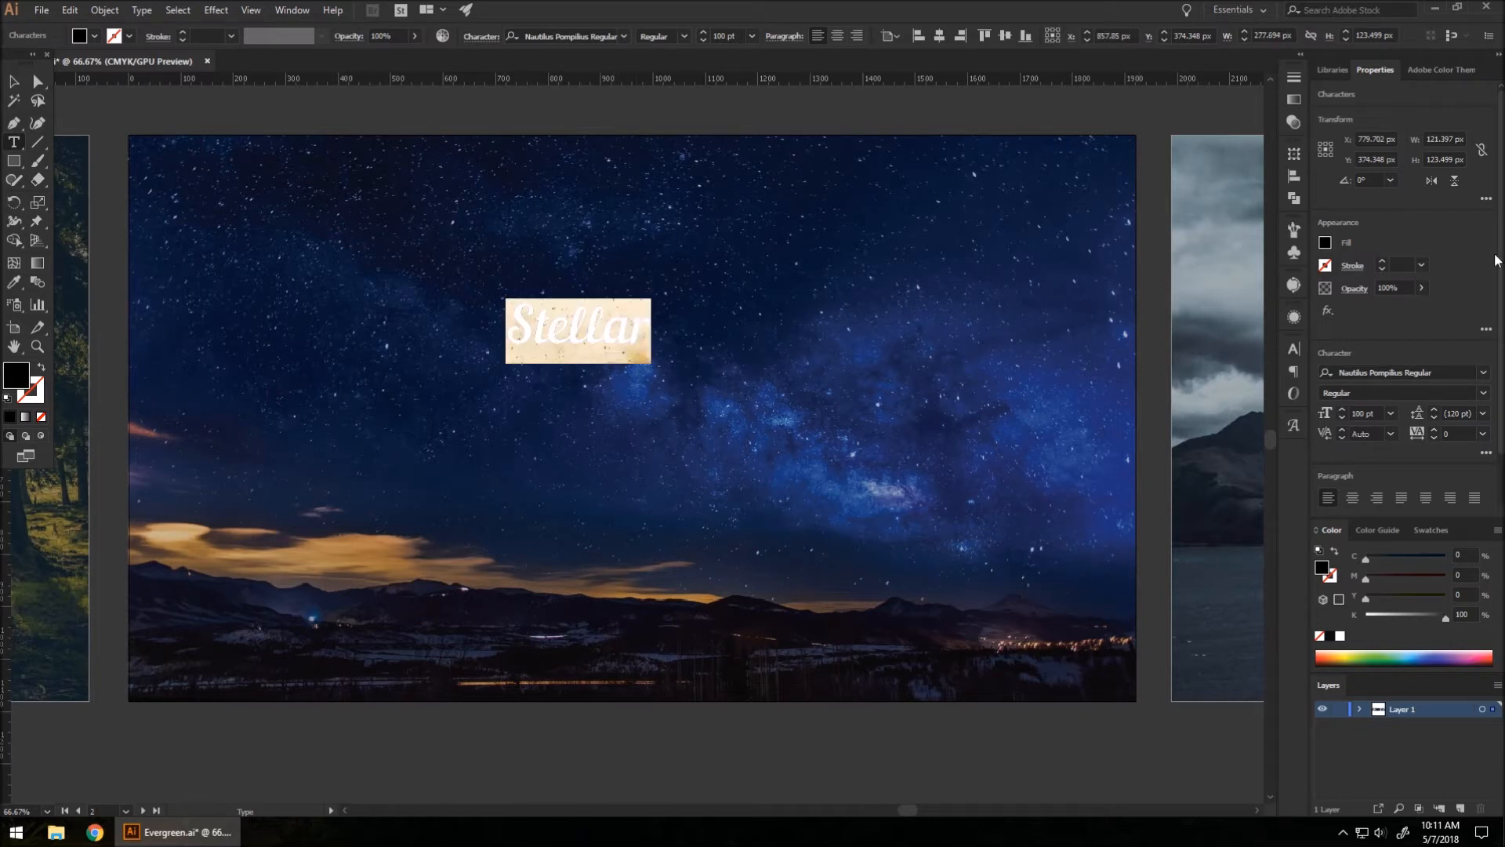
click(1324, 240)
click(1178, 300)
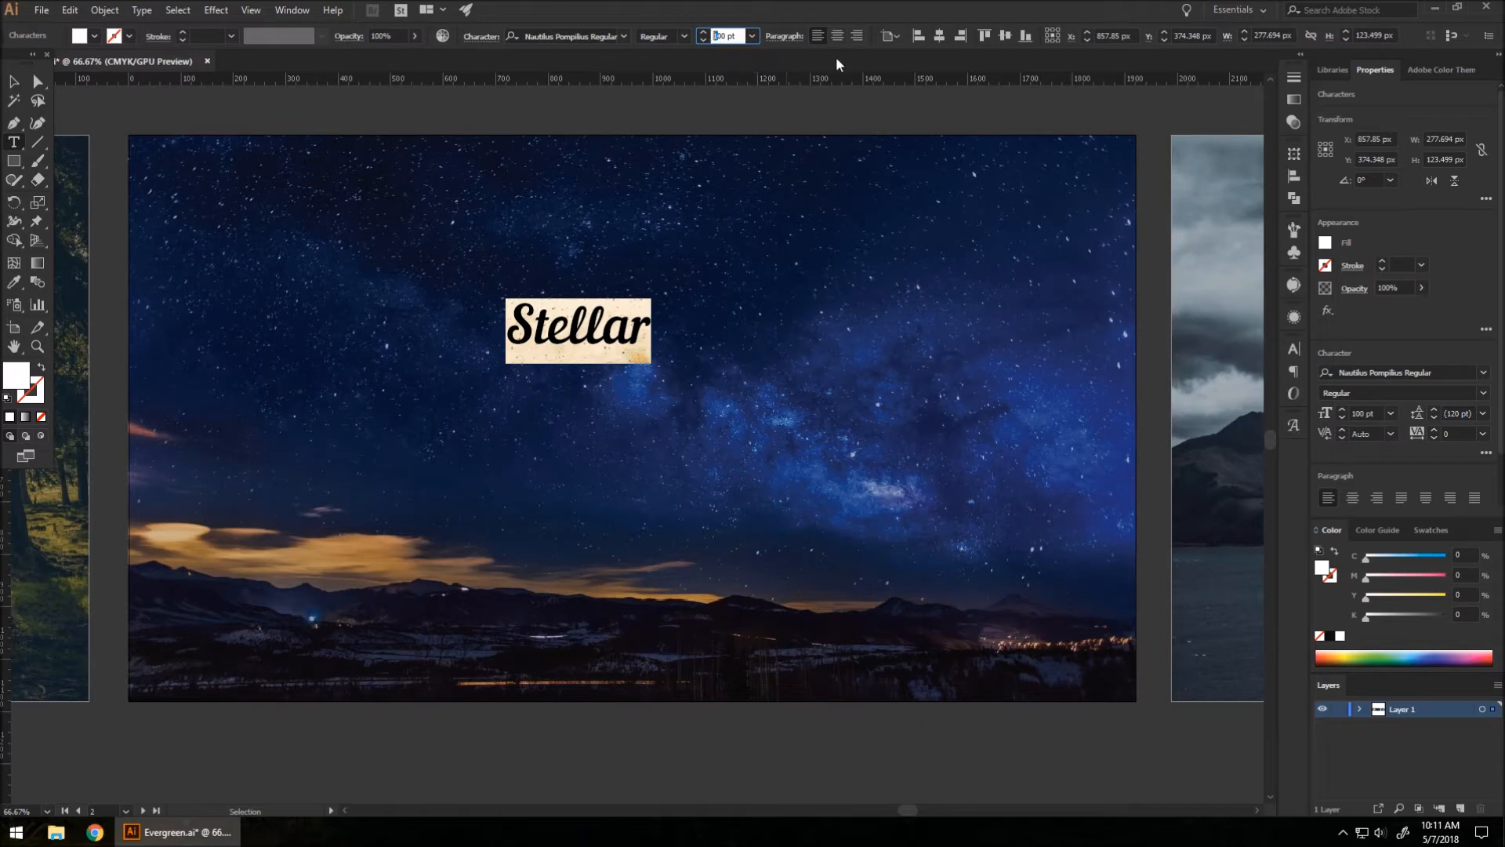
click(624, 36)
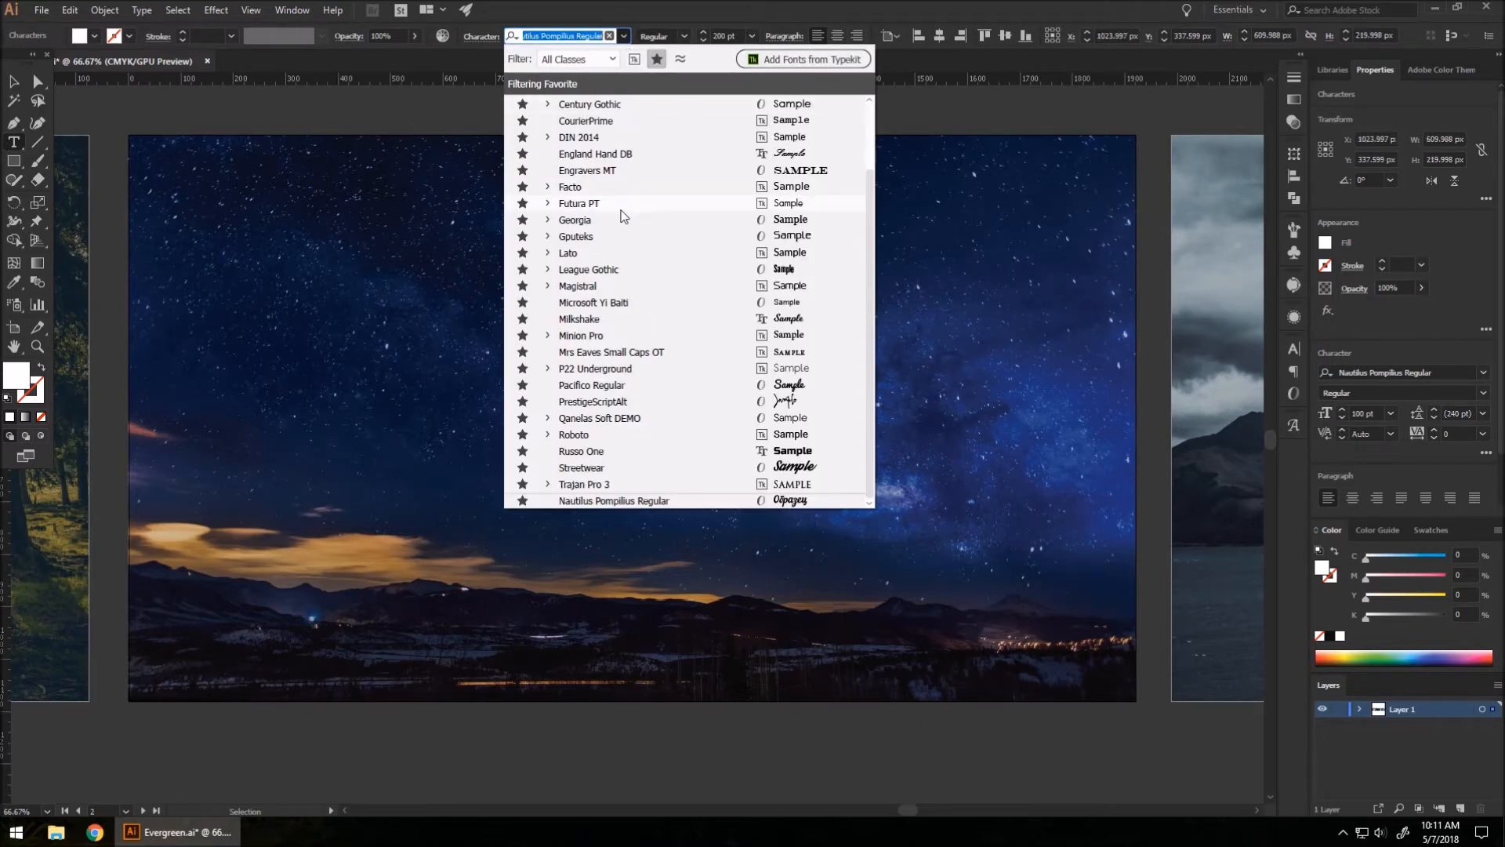
click(606, 318)
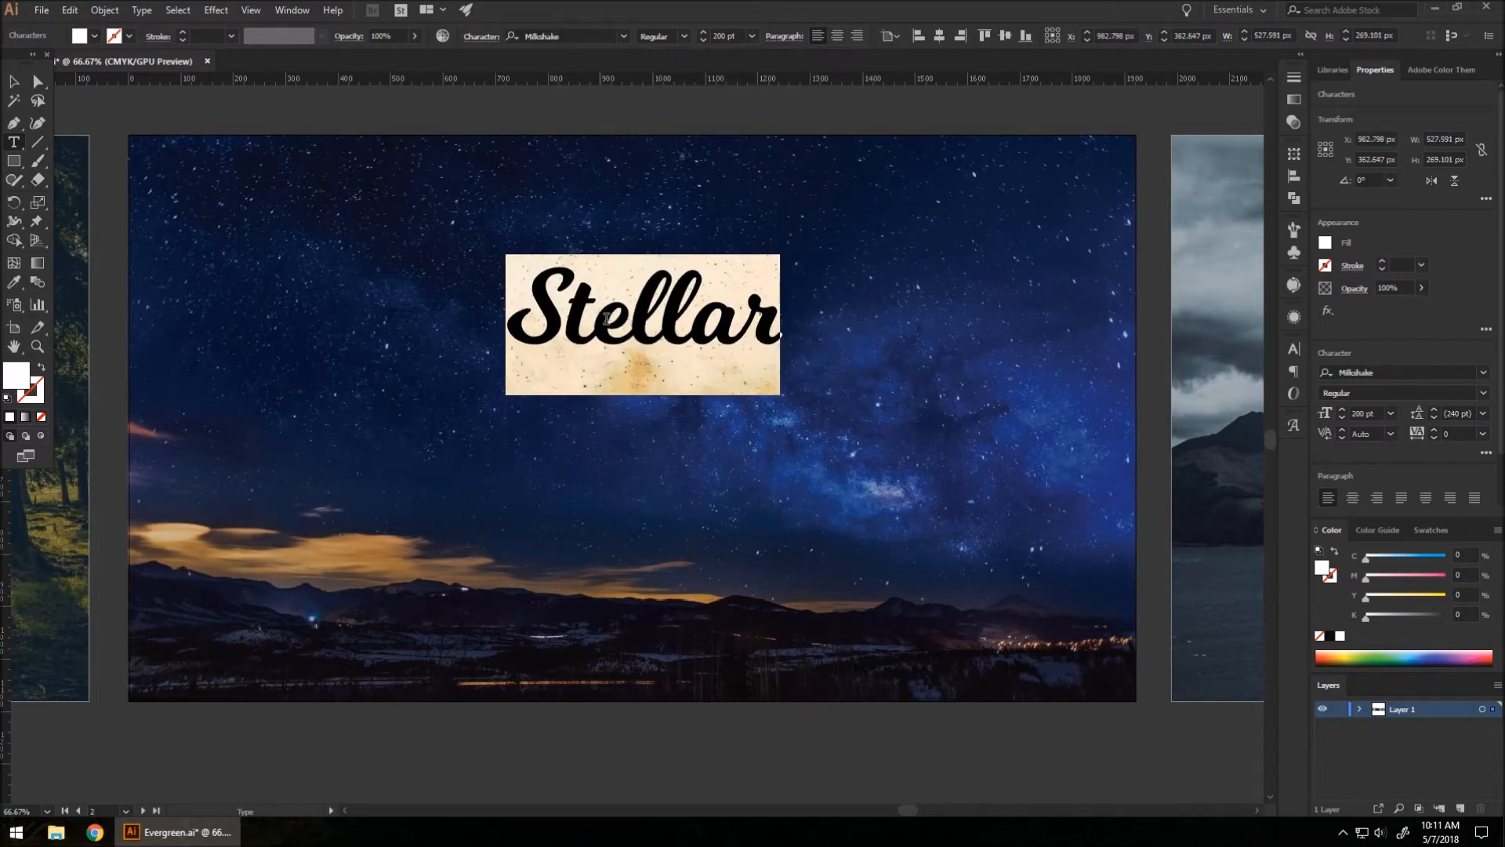
Step: Try several swash alternates for the second l of Stellar and restore the plain glyph
click(771, 324)
drag(770, 319, 754, 322)
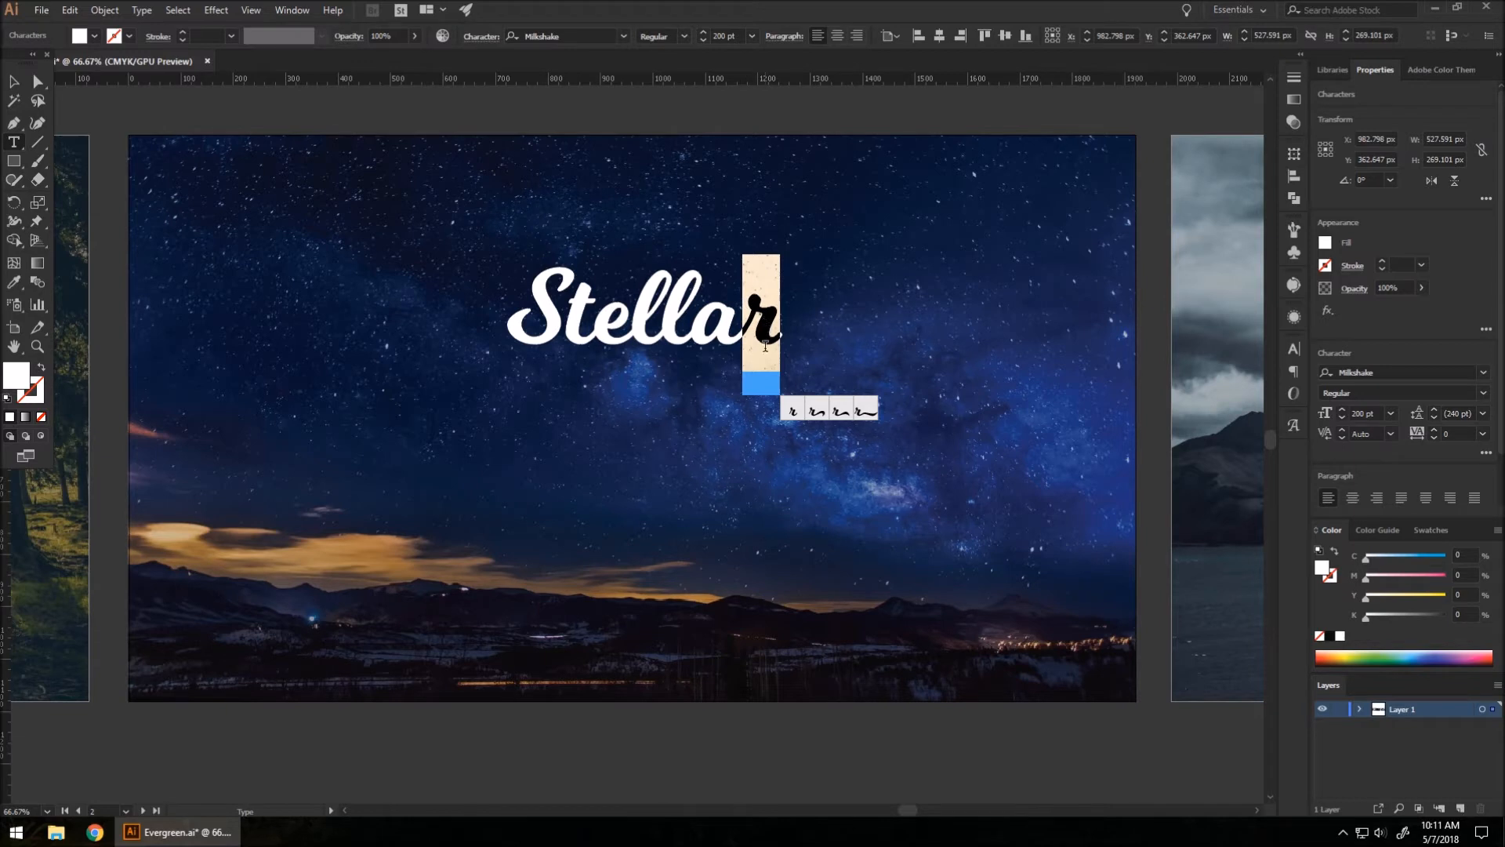
click(712, 315)
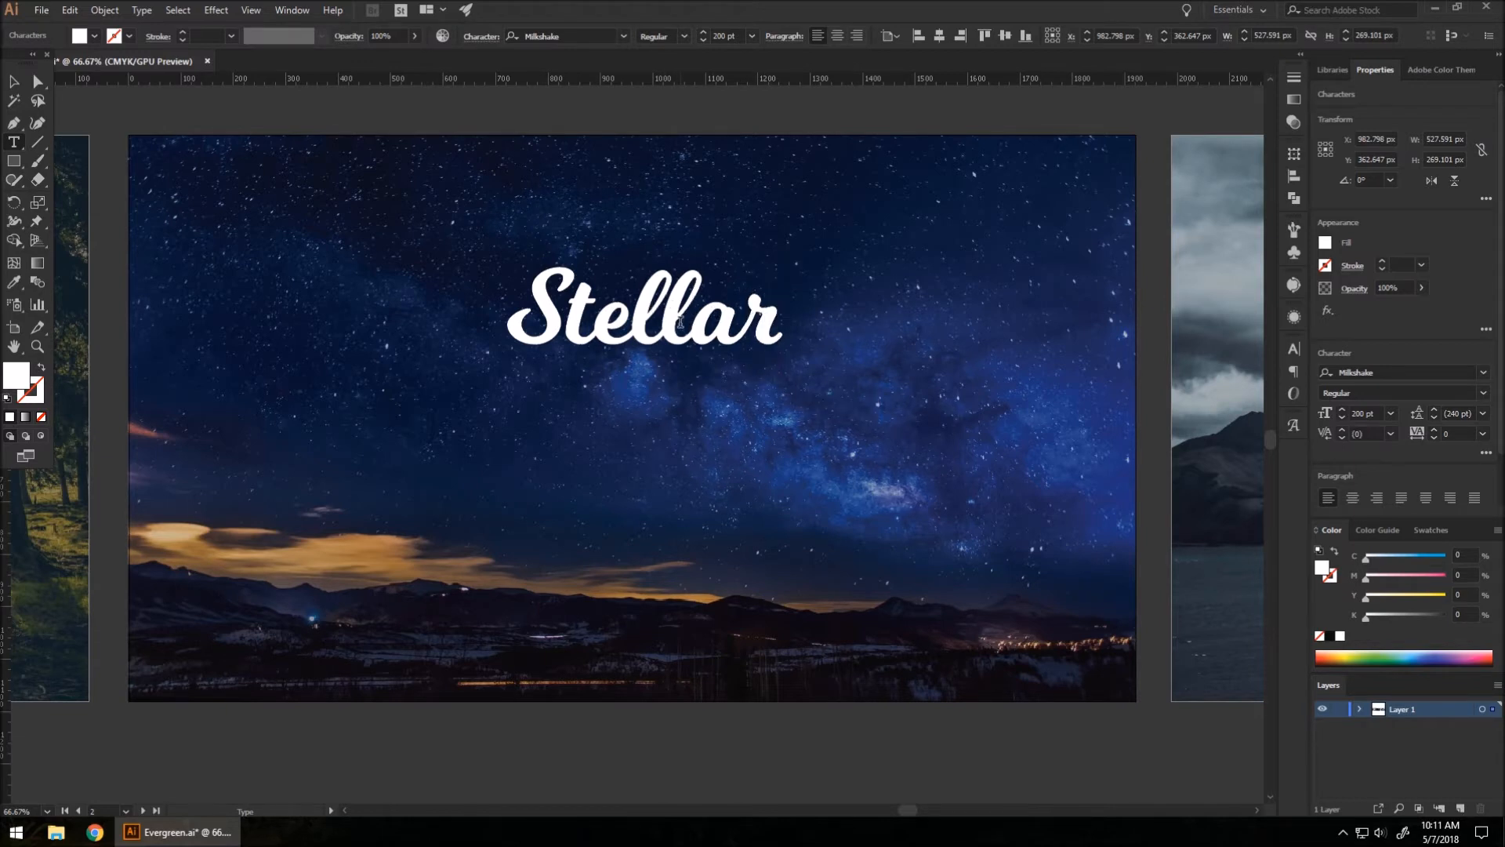
drag(681, 323, 672, 323)
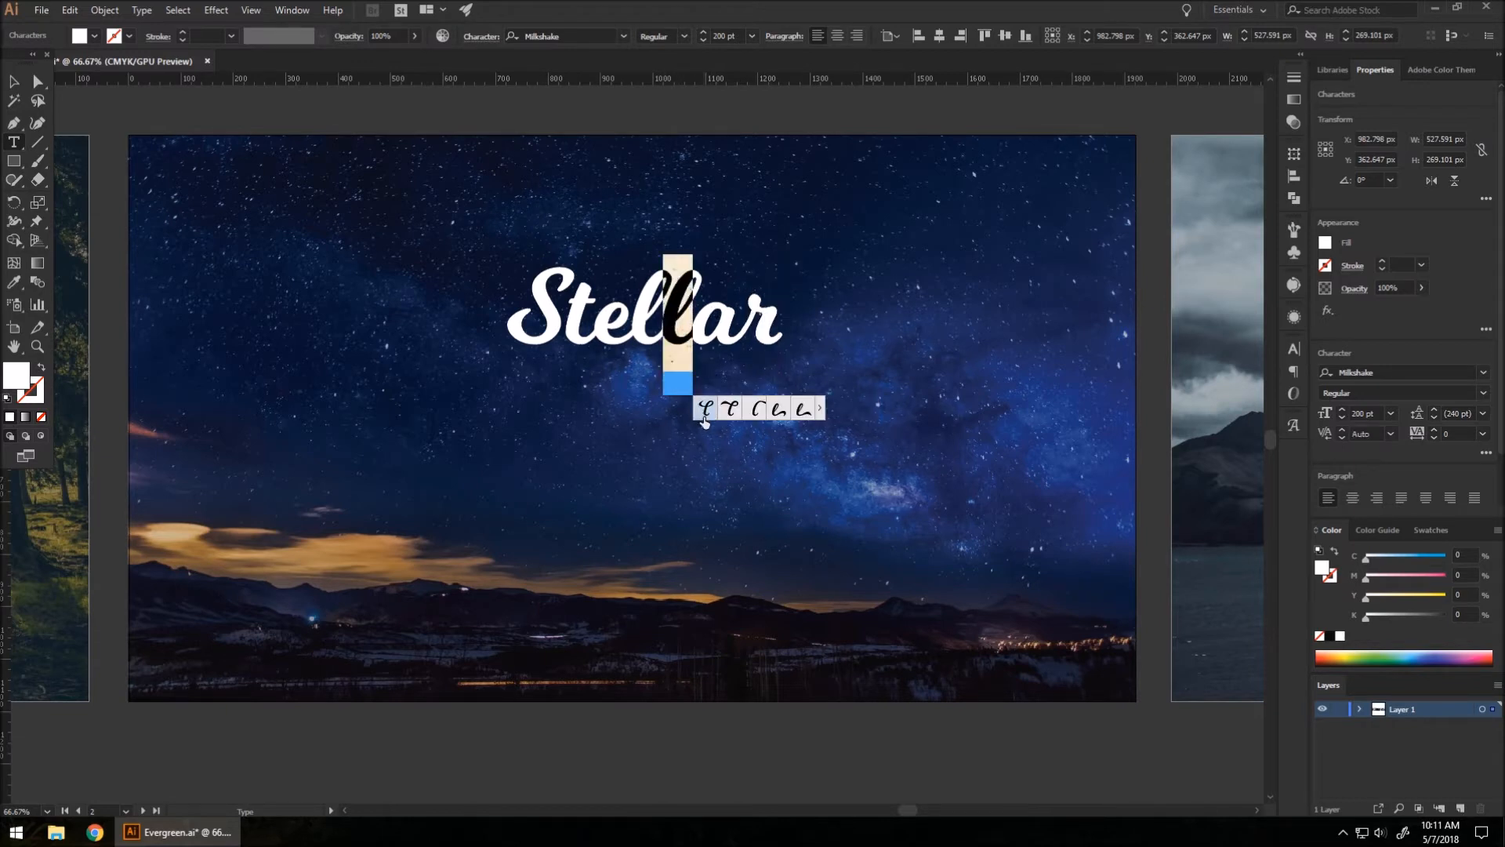
click(757, 414)
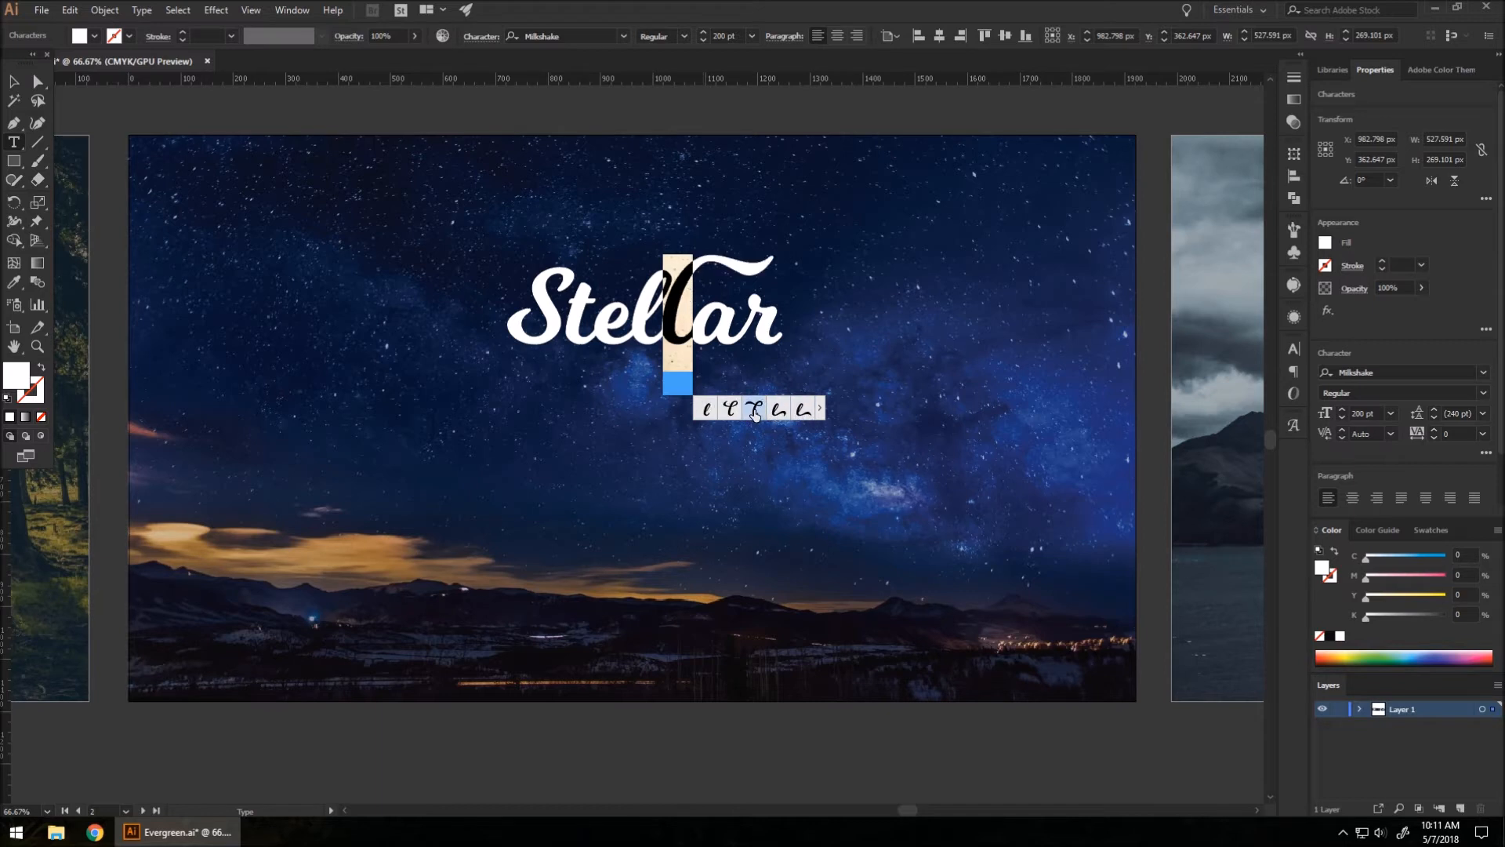
click(734, 416)
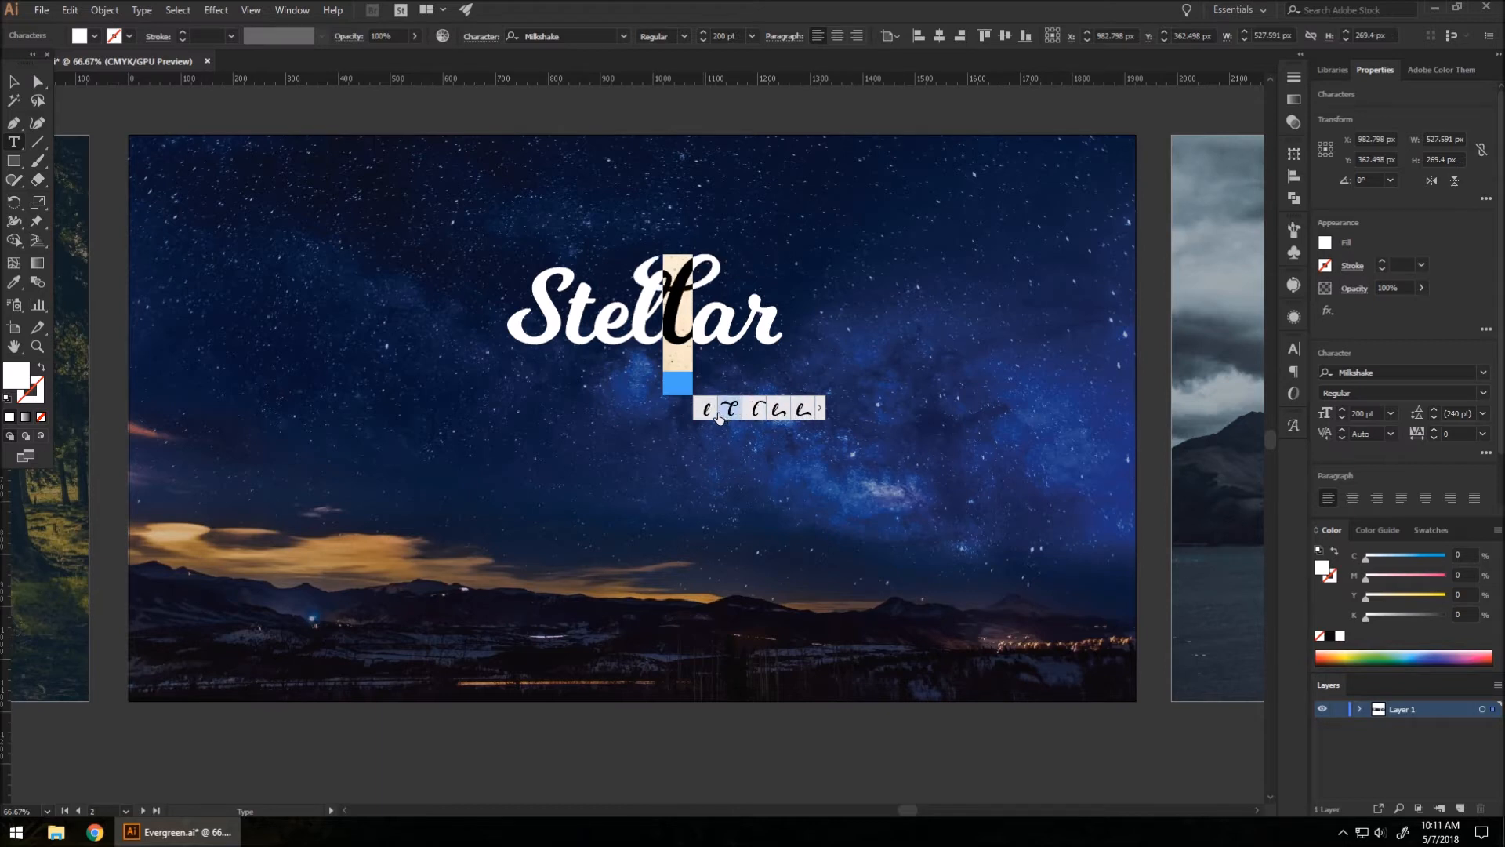
click(754, 413)
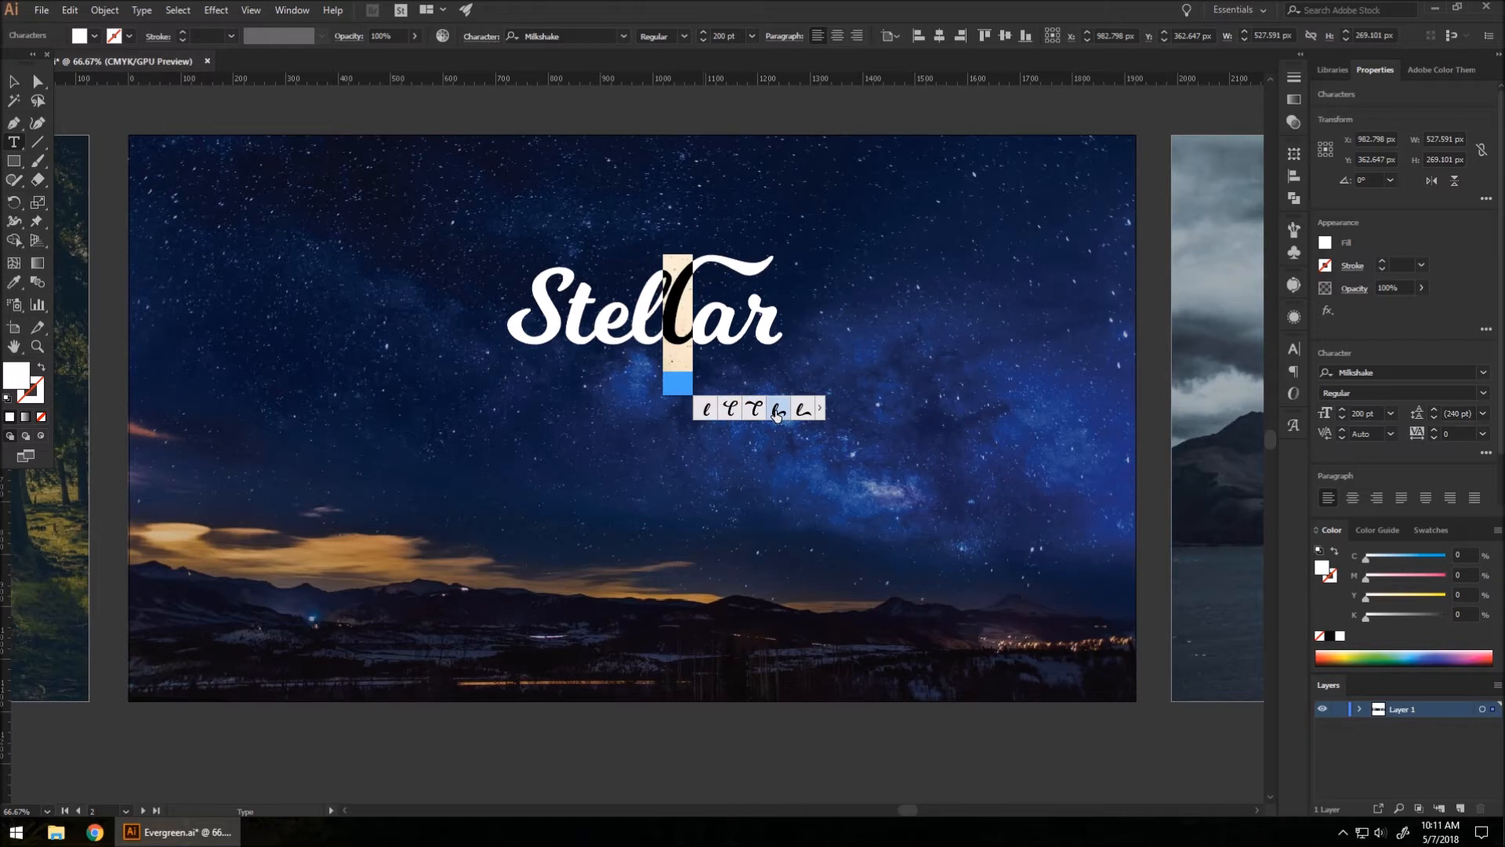
click(777, 414)
click(856, 415)
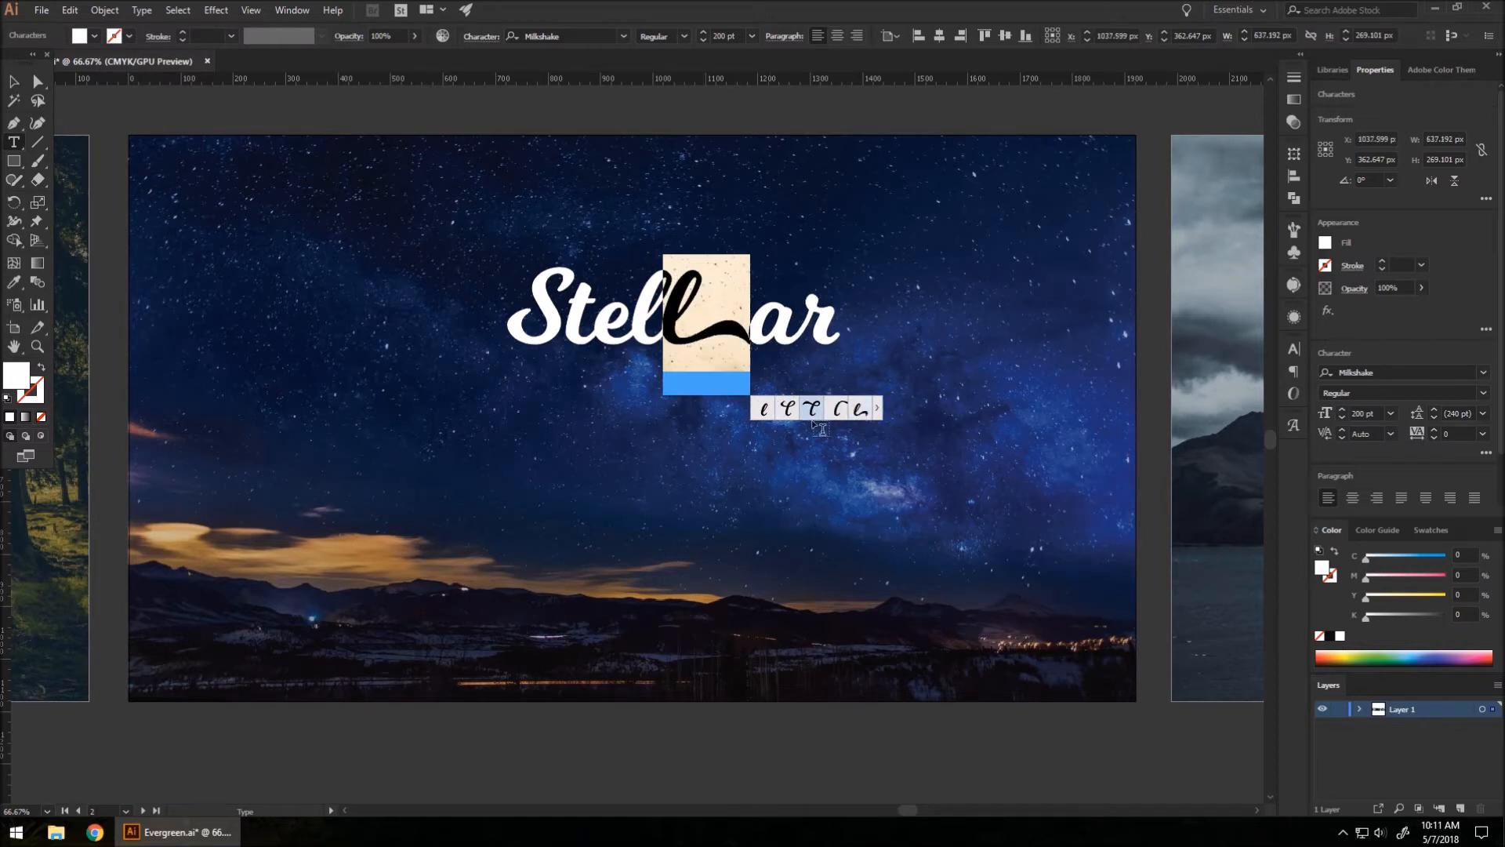
click(802, 413)
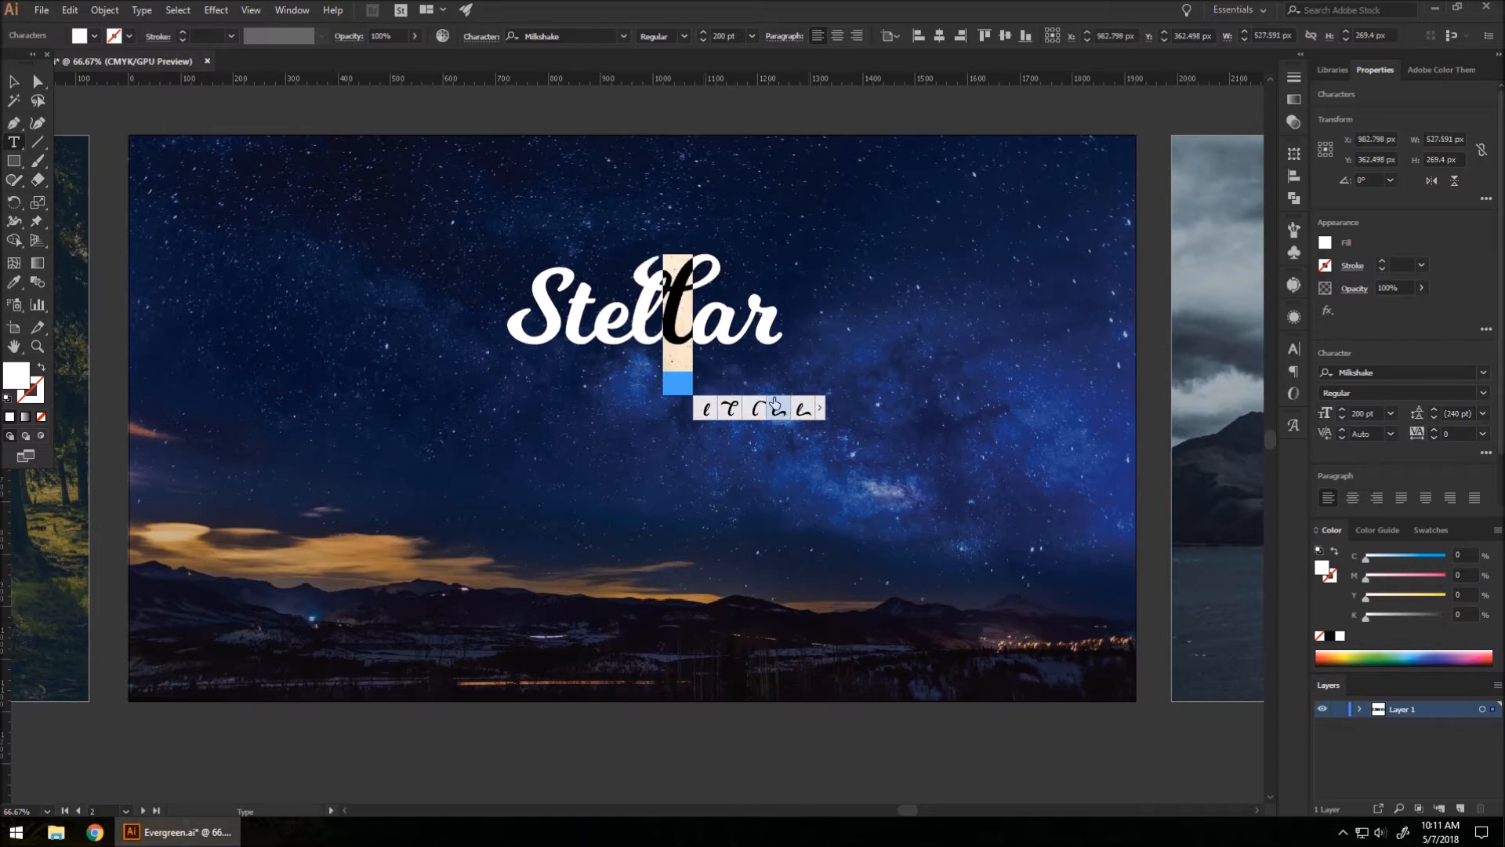
click(710, 411)
Step: Replace the final r of Stellar with a short swash-tailed alternate and move the word to the artboard's lower right
drag(769, 324, 750, 323)
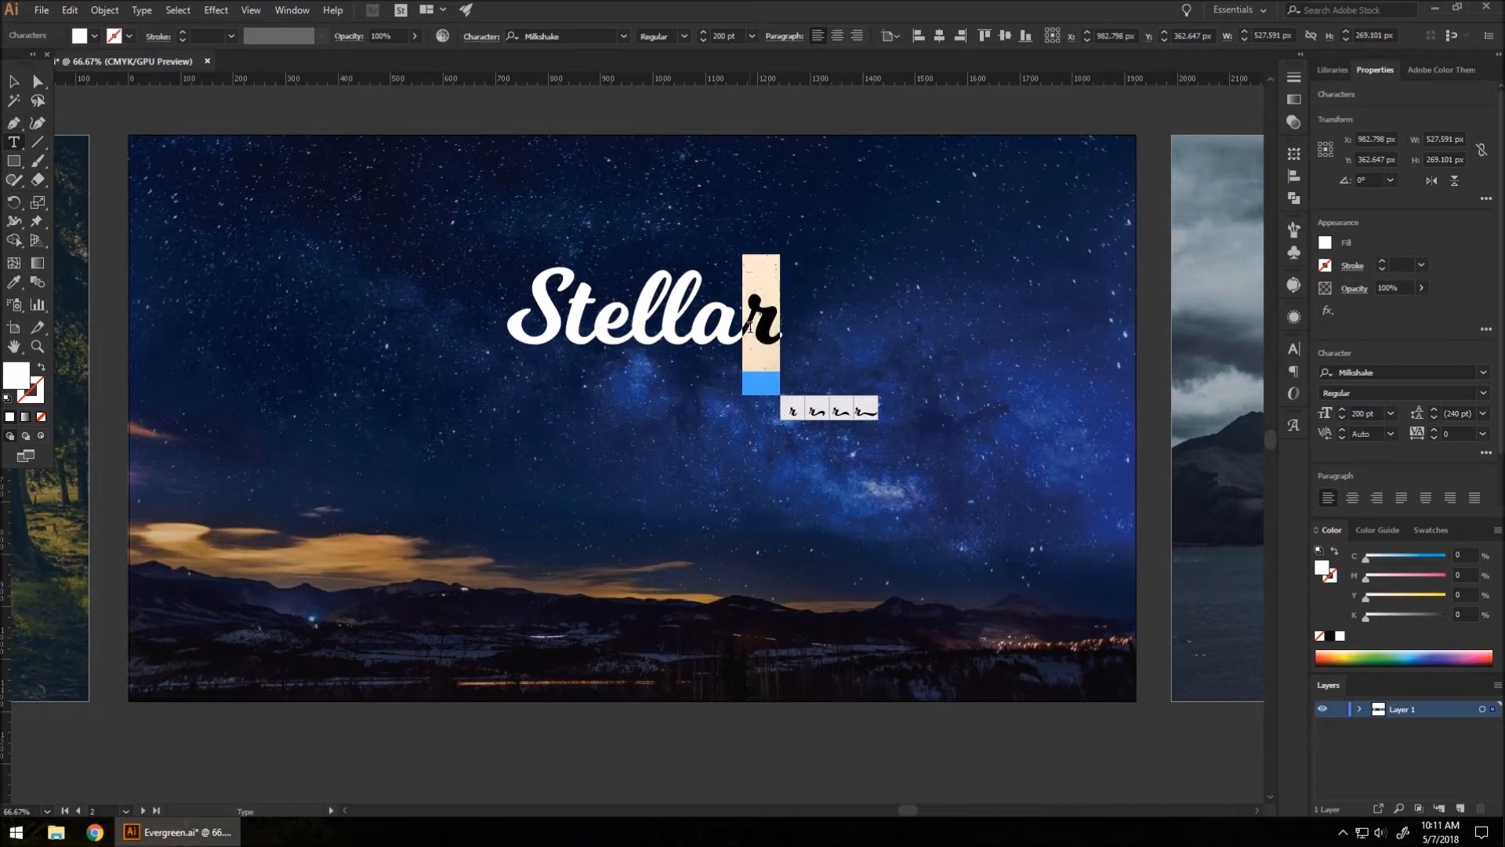
click(823, 414)
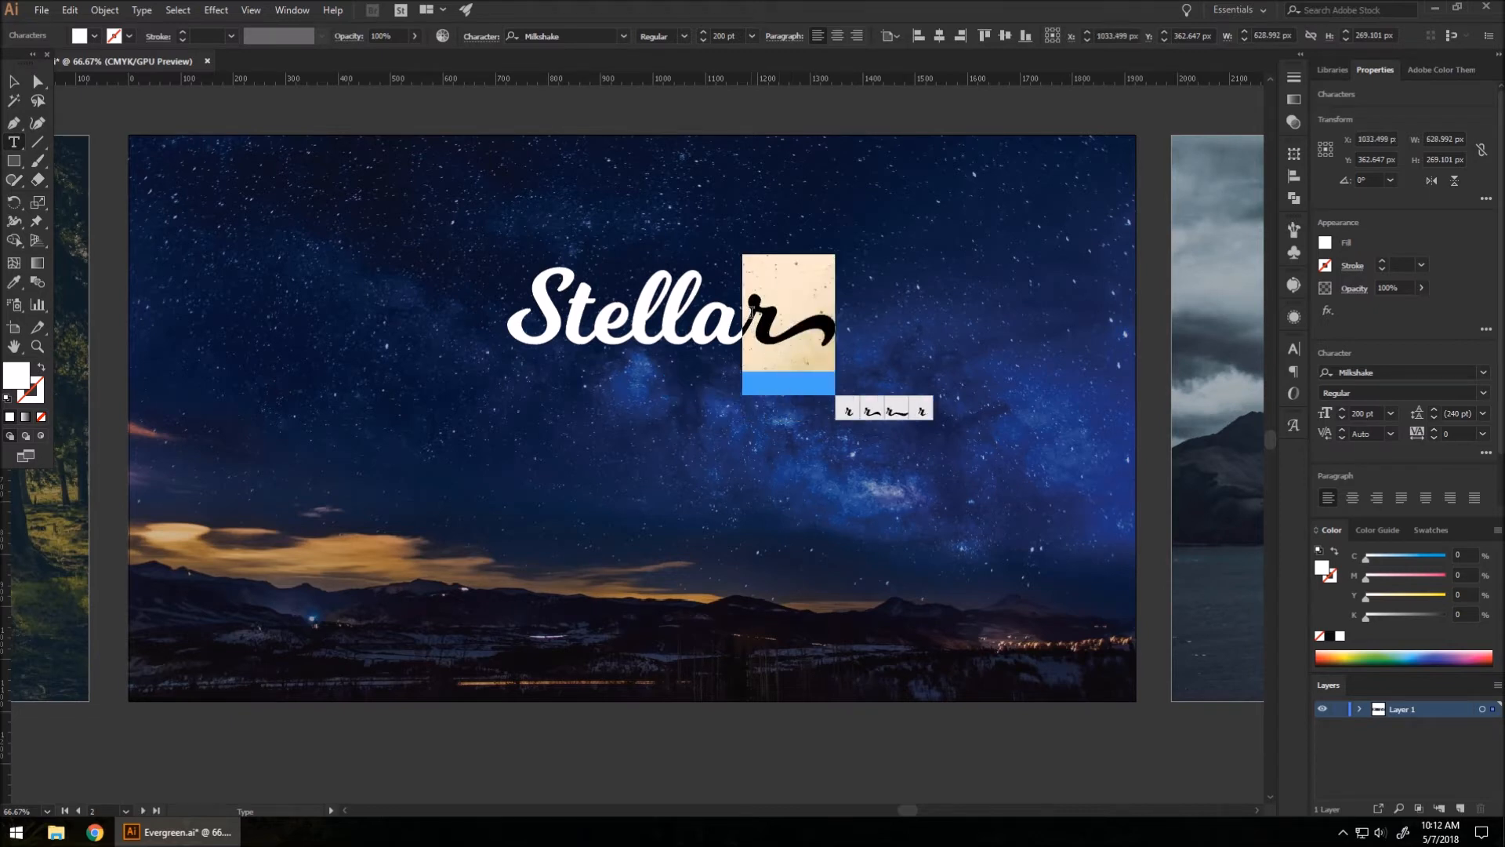
click(14, 82)
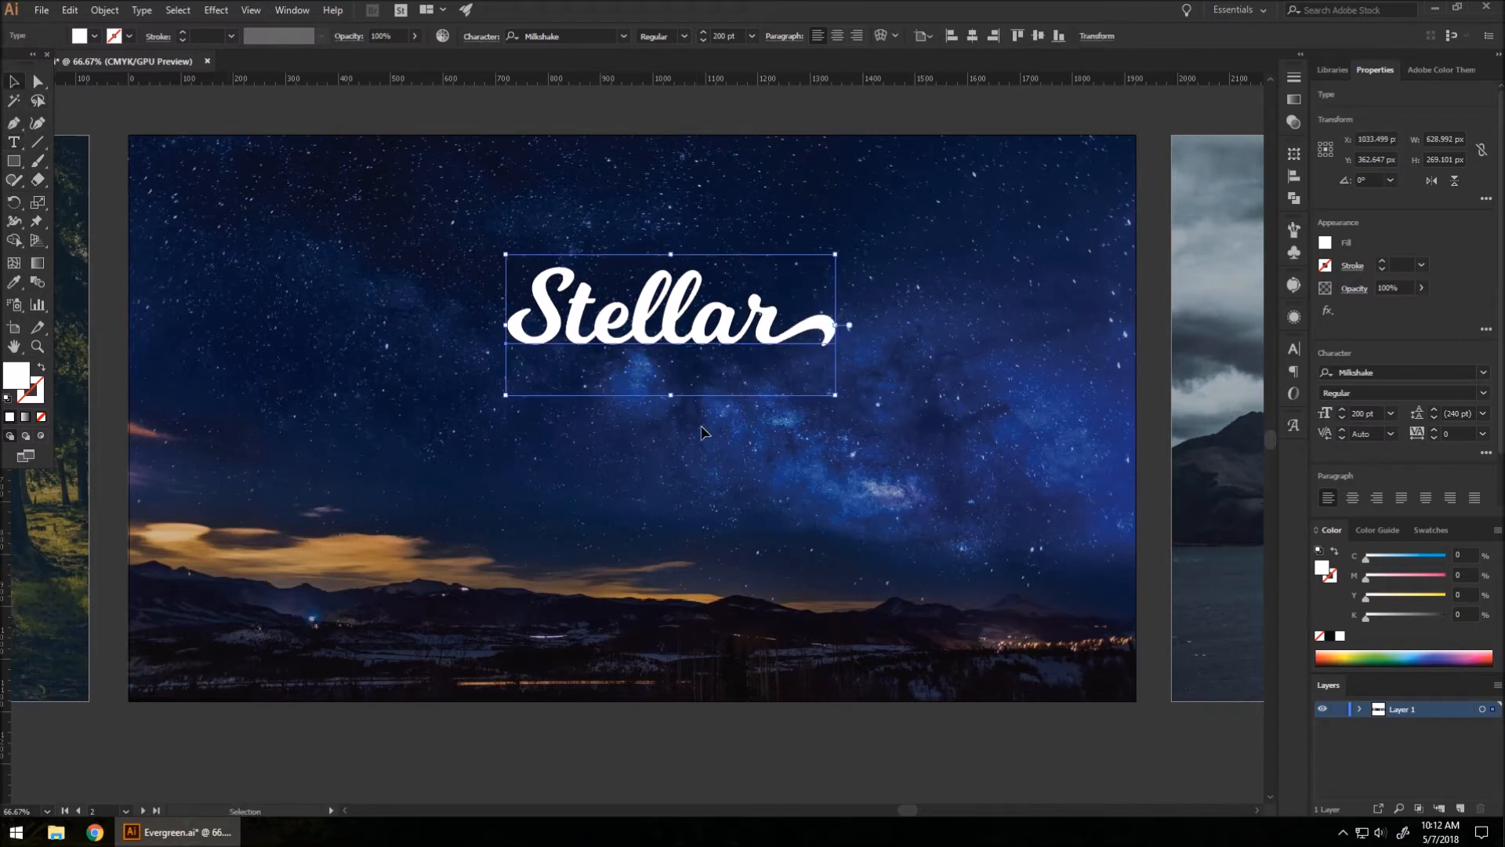
click(709, 362)
drag(698, 326, 911, 636)
Step: Draw a circle about 706 px in diameter over the night sky and remove its fill
drag(13, 166, 63, 199)
mouse_move(350, 199)
mouse_down()
mouse_move(538, 362)
mouse_move(721, 570)
mouse_up()
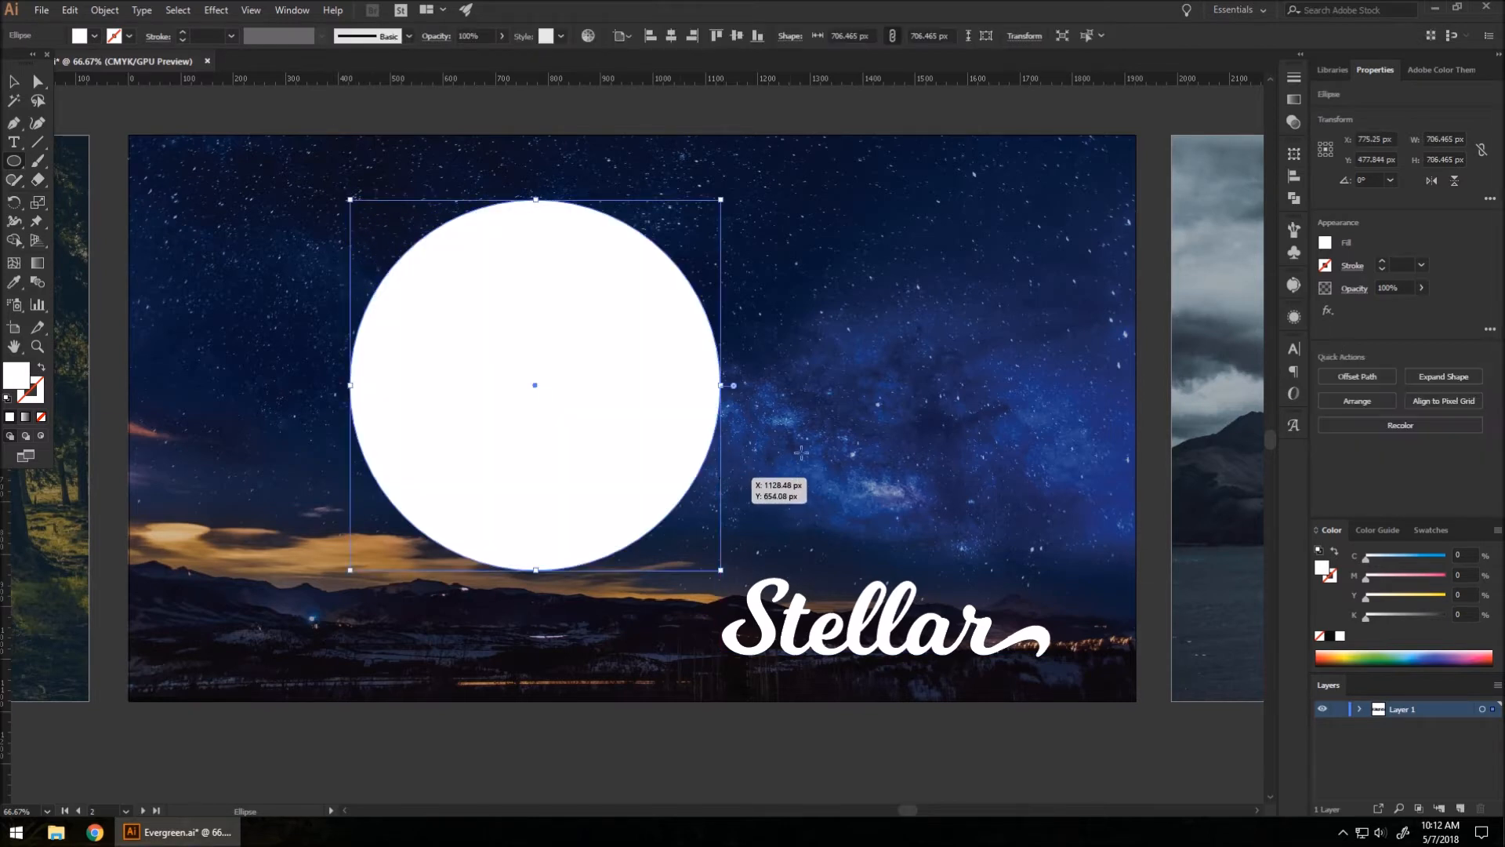
click(1325, 243)
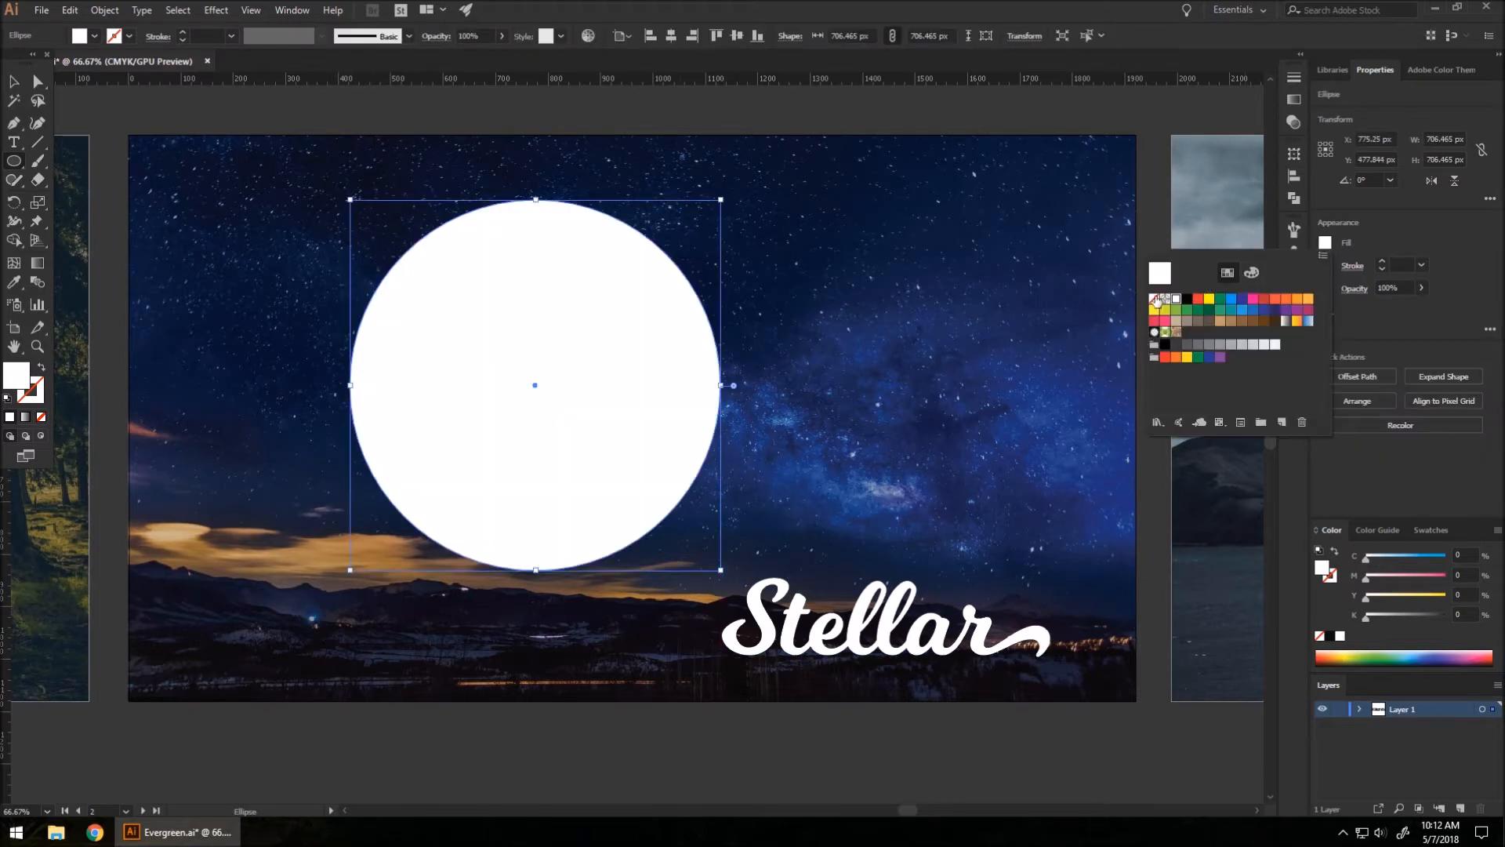
click(1155, 300)
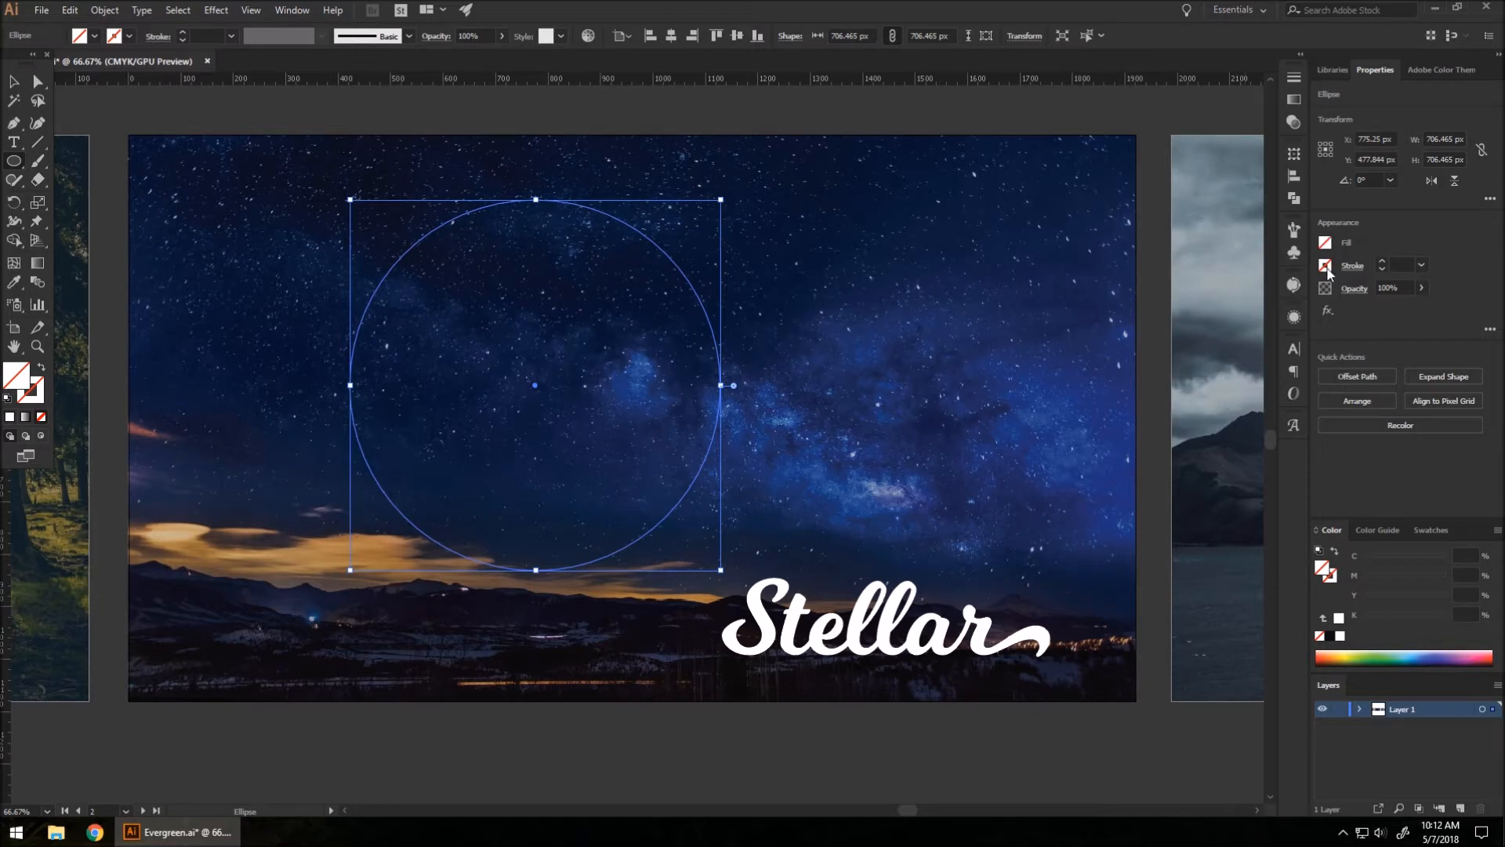
Step: Give the circle a white 10 pt stroke
click(1324, 266)
click(1176, 322)
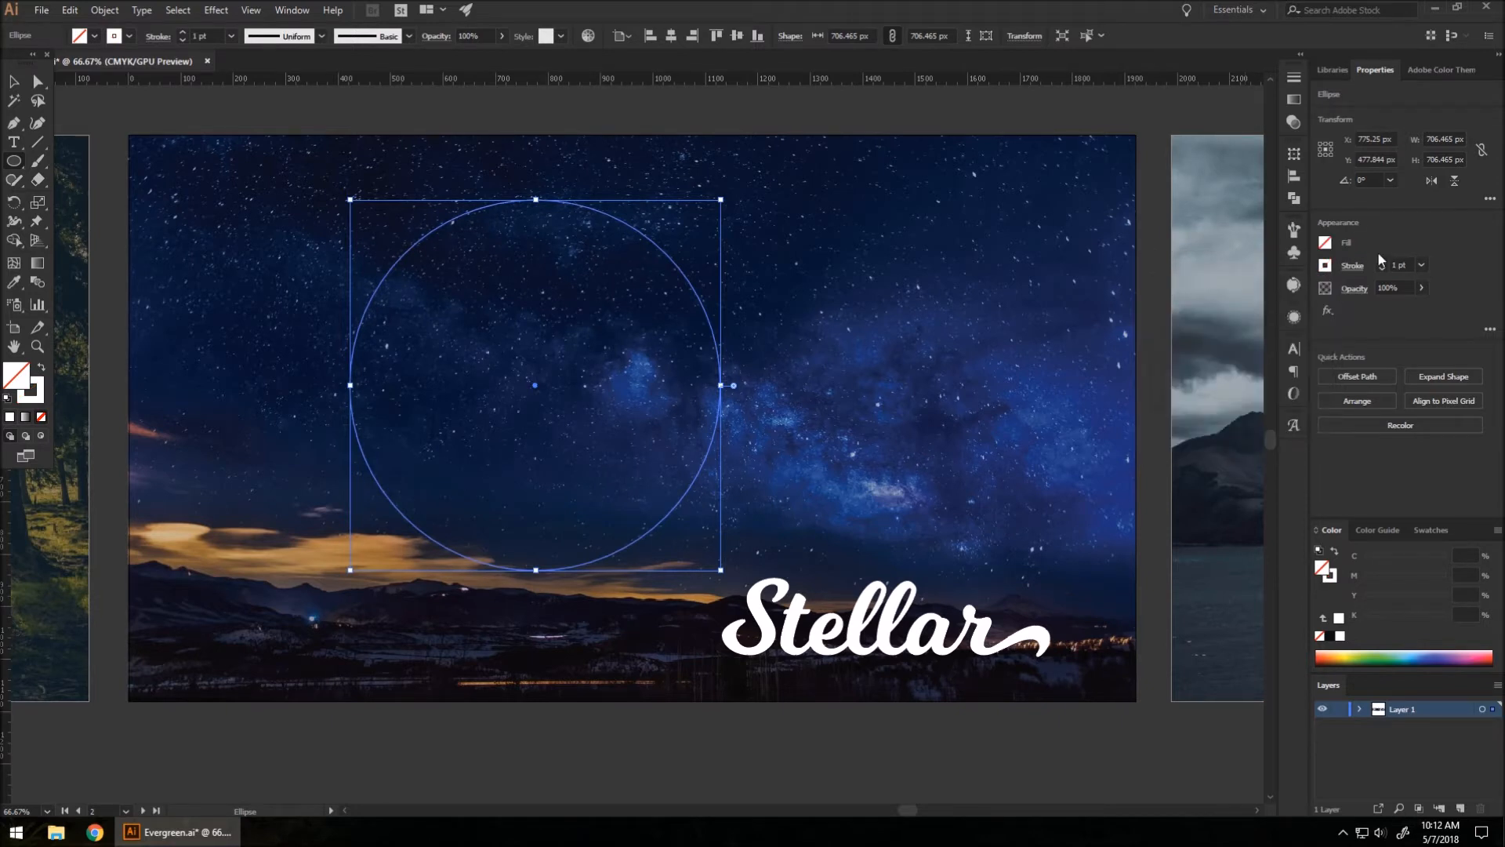
click(1380, 261)
click(1380, 261)
click(1380, 261)
click(1381, 261)
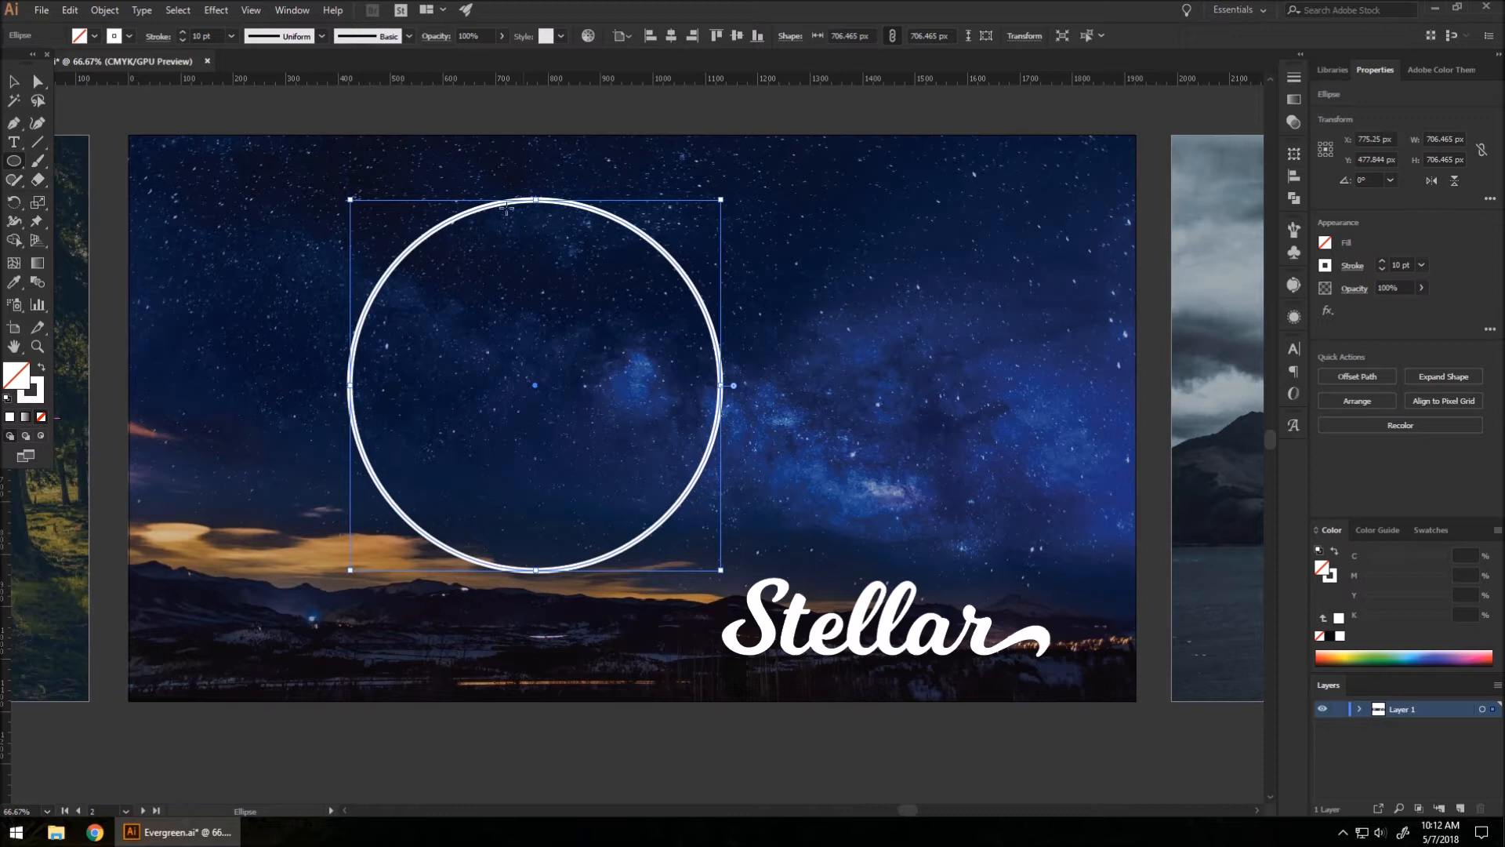
Step: Center the circle horizontally and vertically on the artboard, and move Stellar below the artboard
click(20, 87)
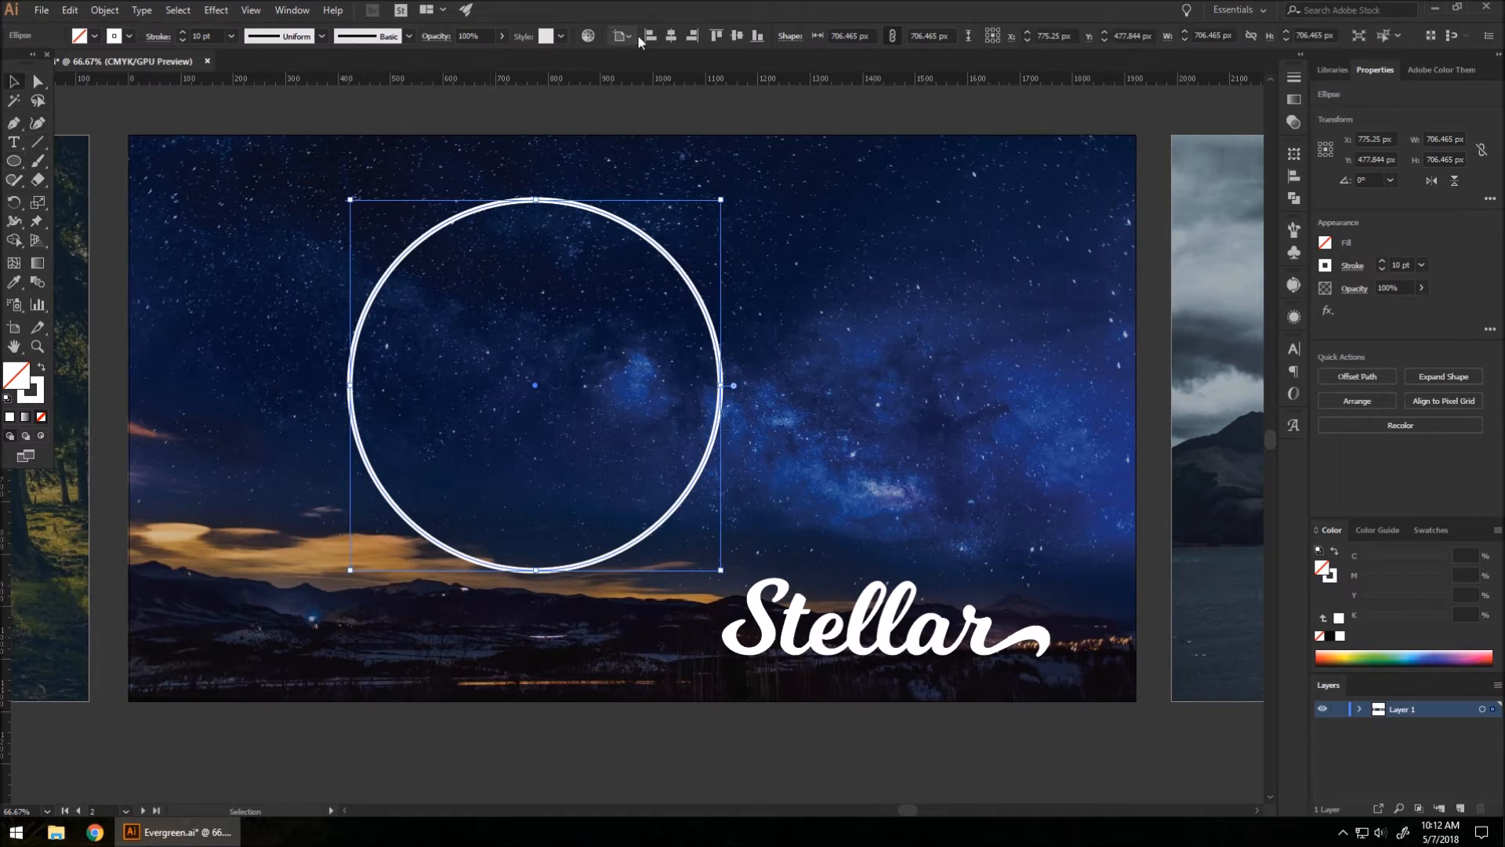
click(671, 37)
click(737, 34)
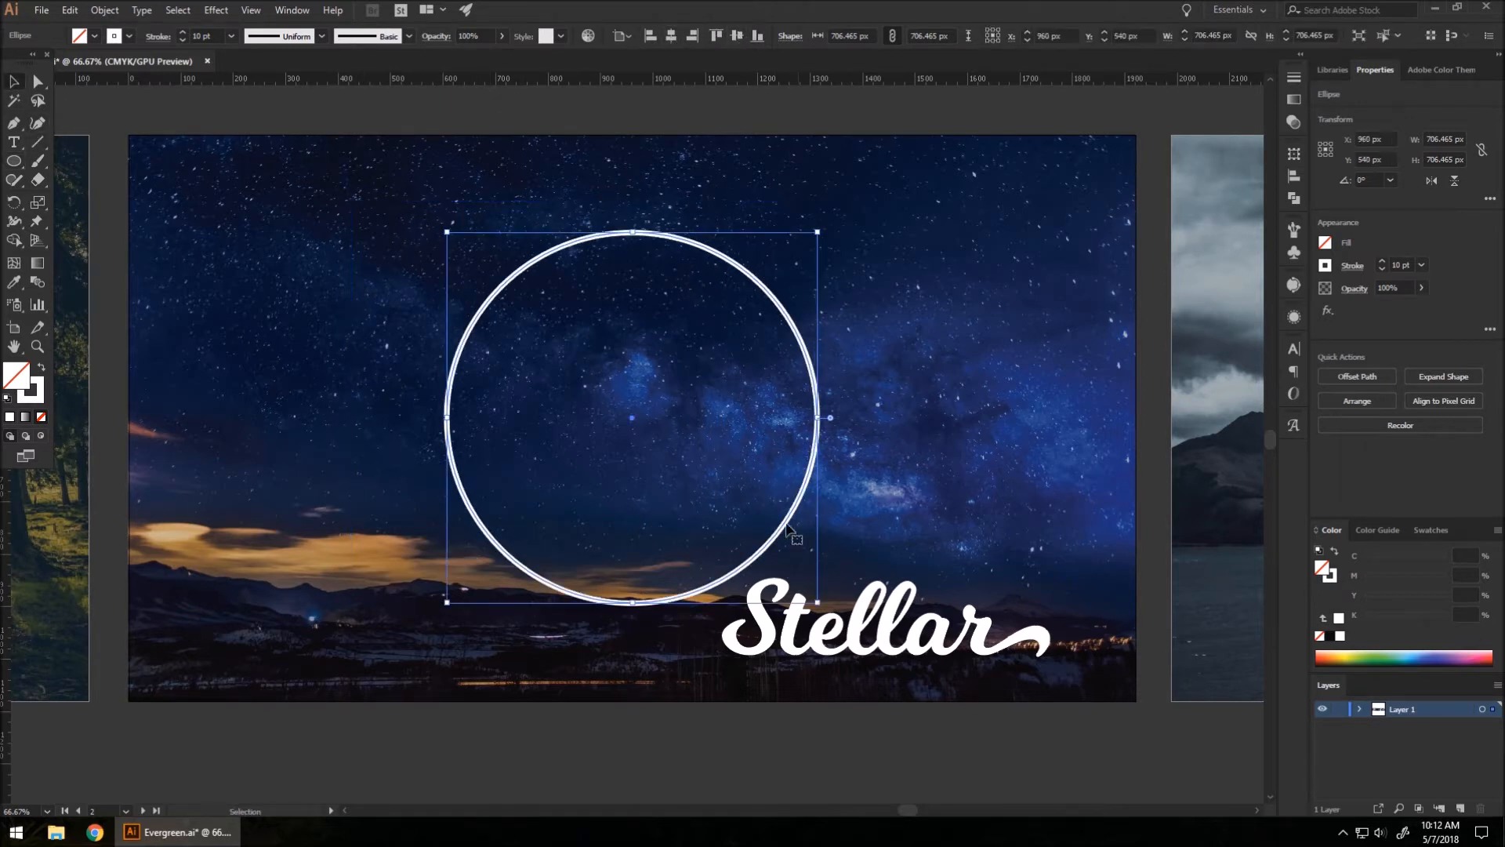
drag(894, 651, 899, 799)
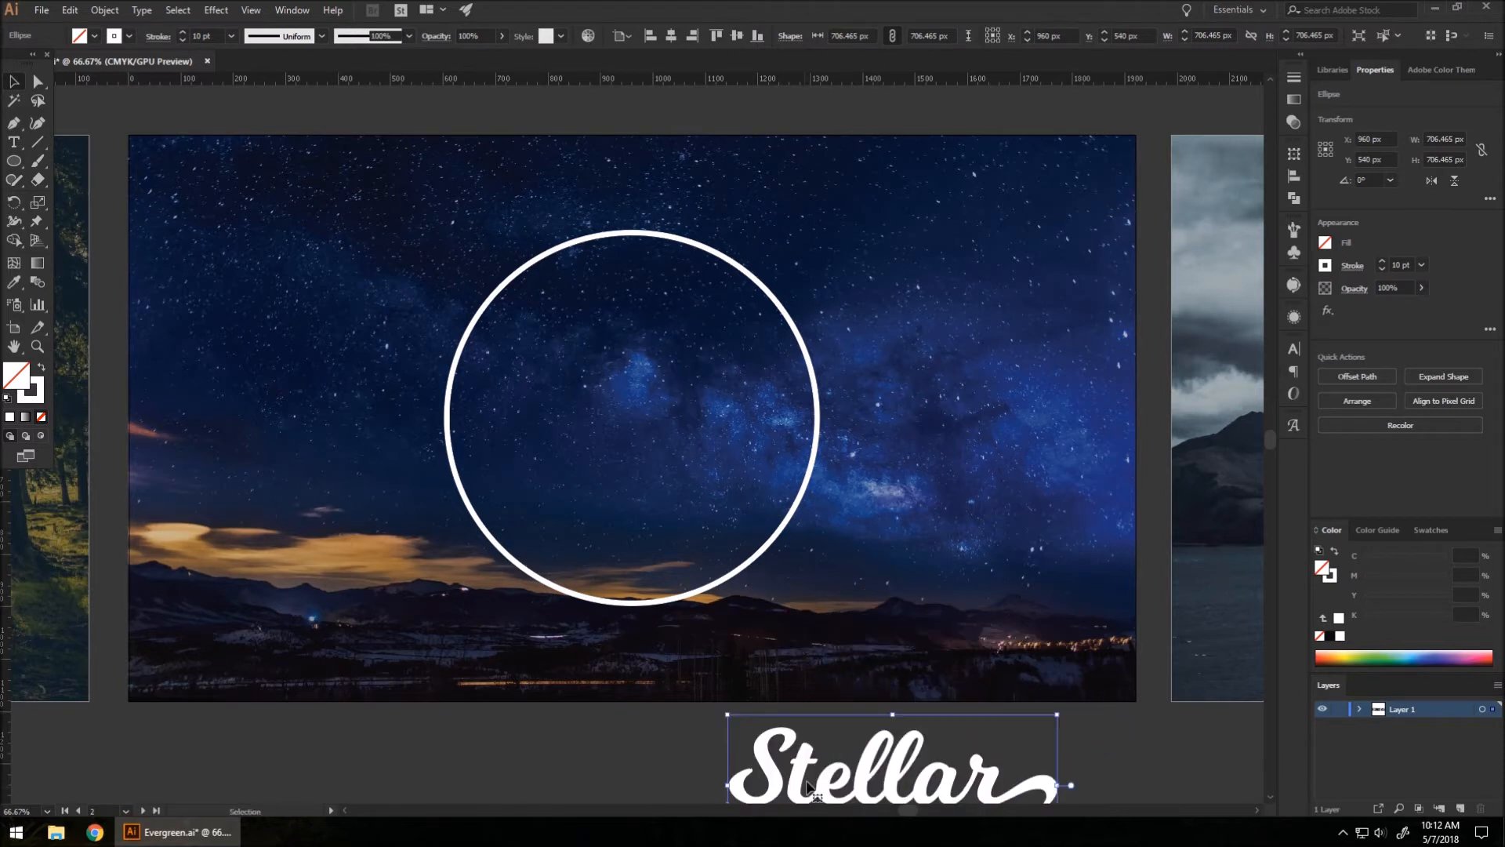
Step: Draw a straight vertical line about 76 px long with the Pen tool in the empty area beside Stellar, below the artboard
click(19, 127)
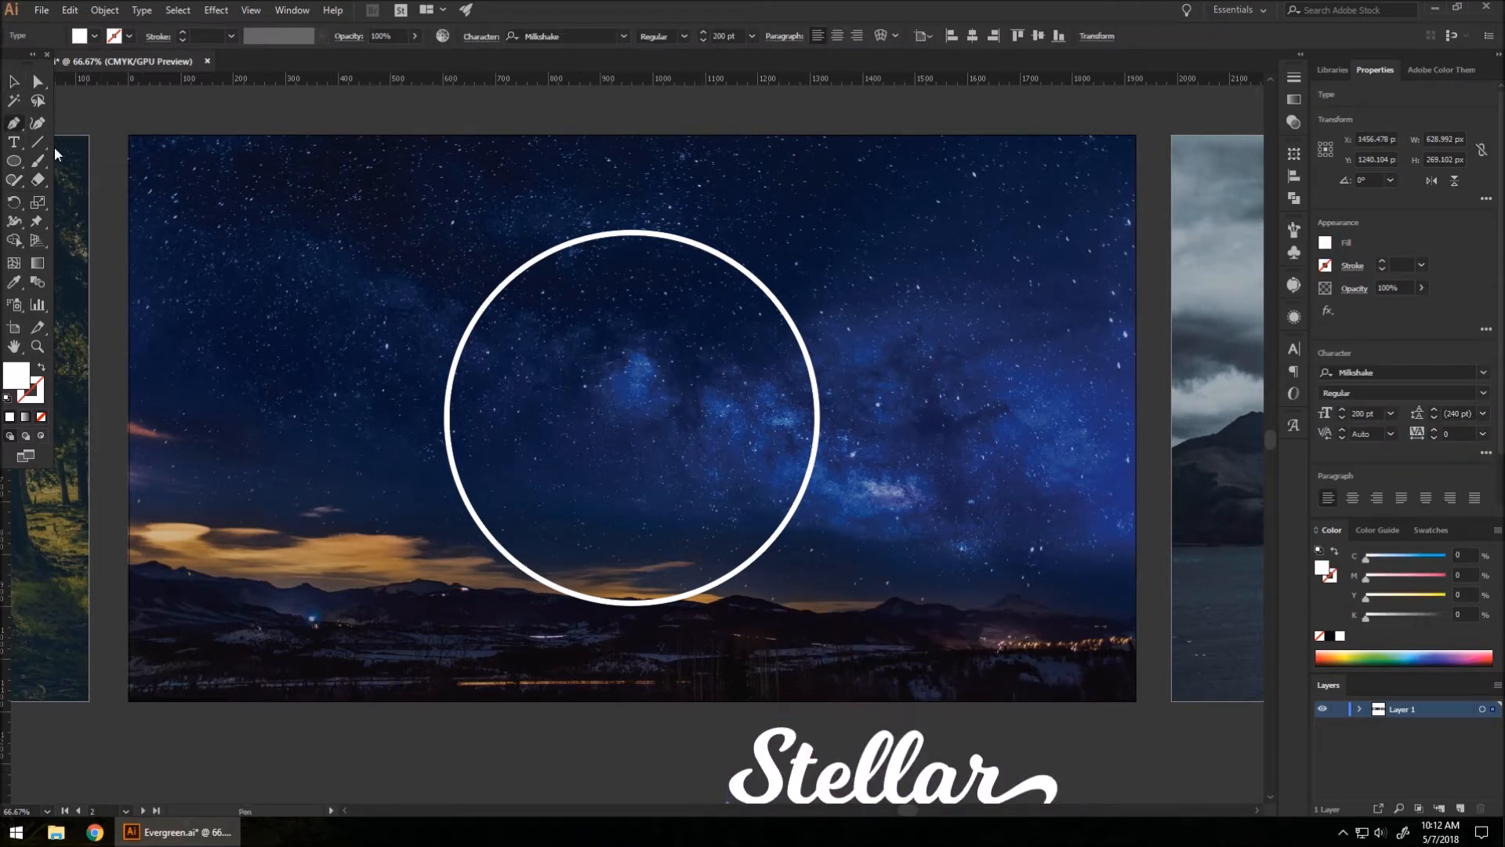
scroll(571, 272, down, 2)
scroll(571, 272, up, 3)
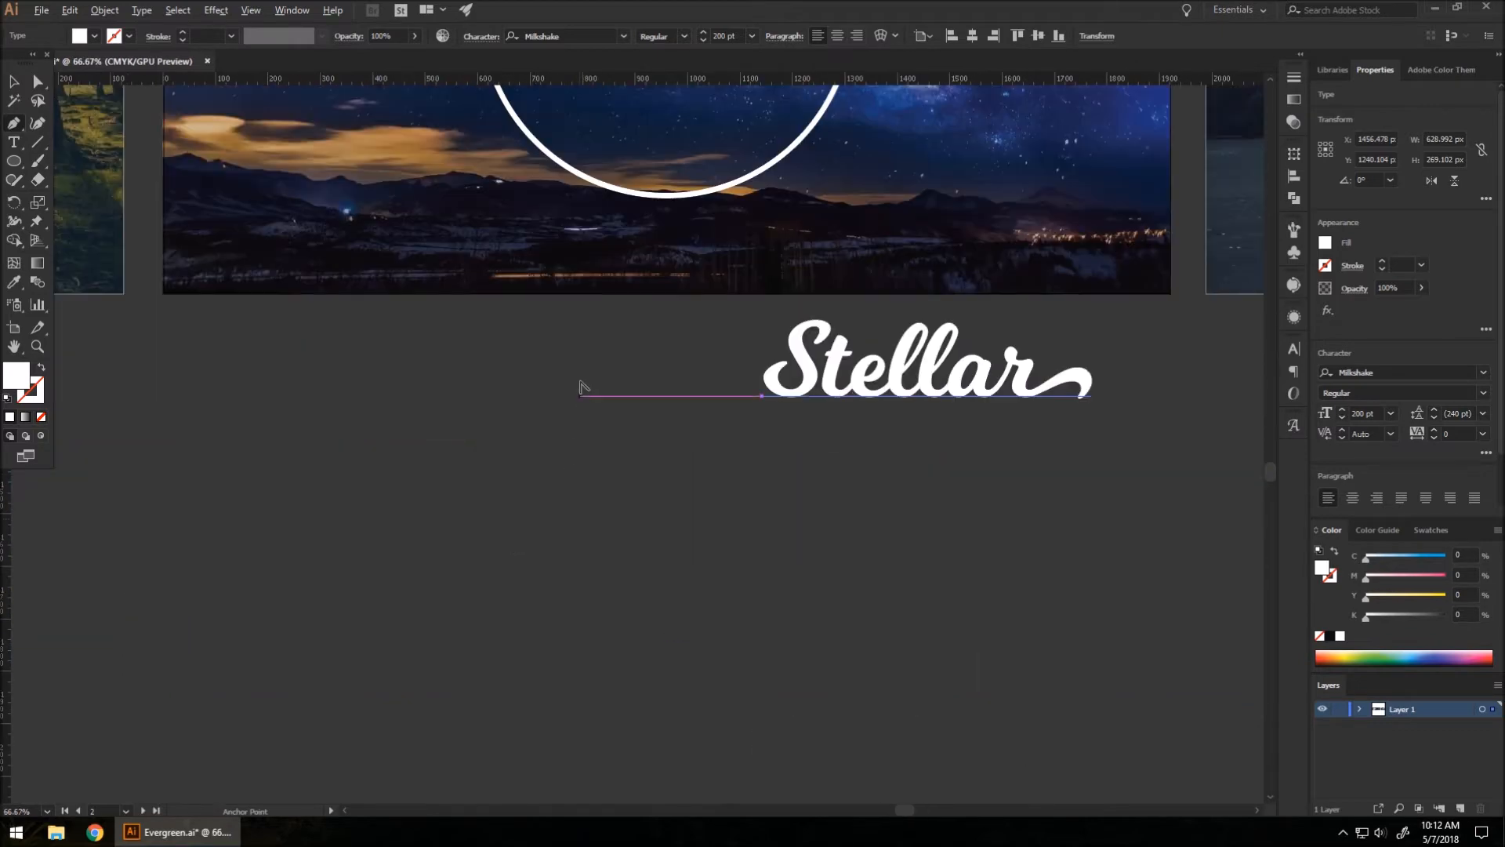
drag(542, 323, 546, 338)
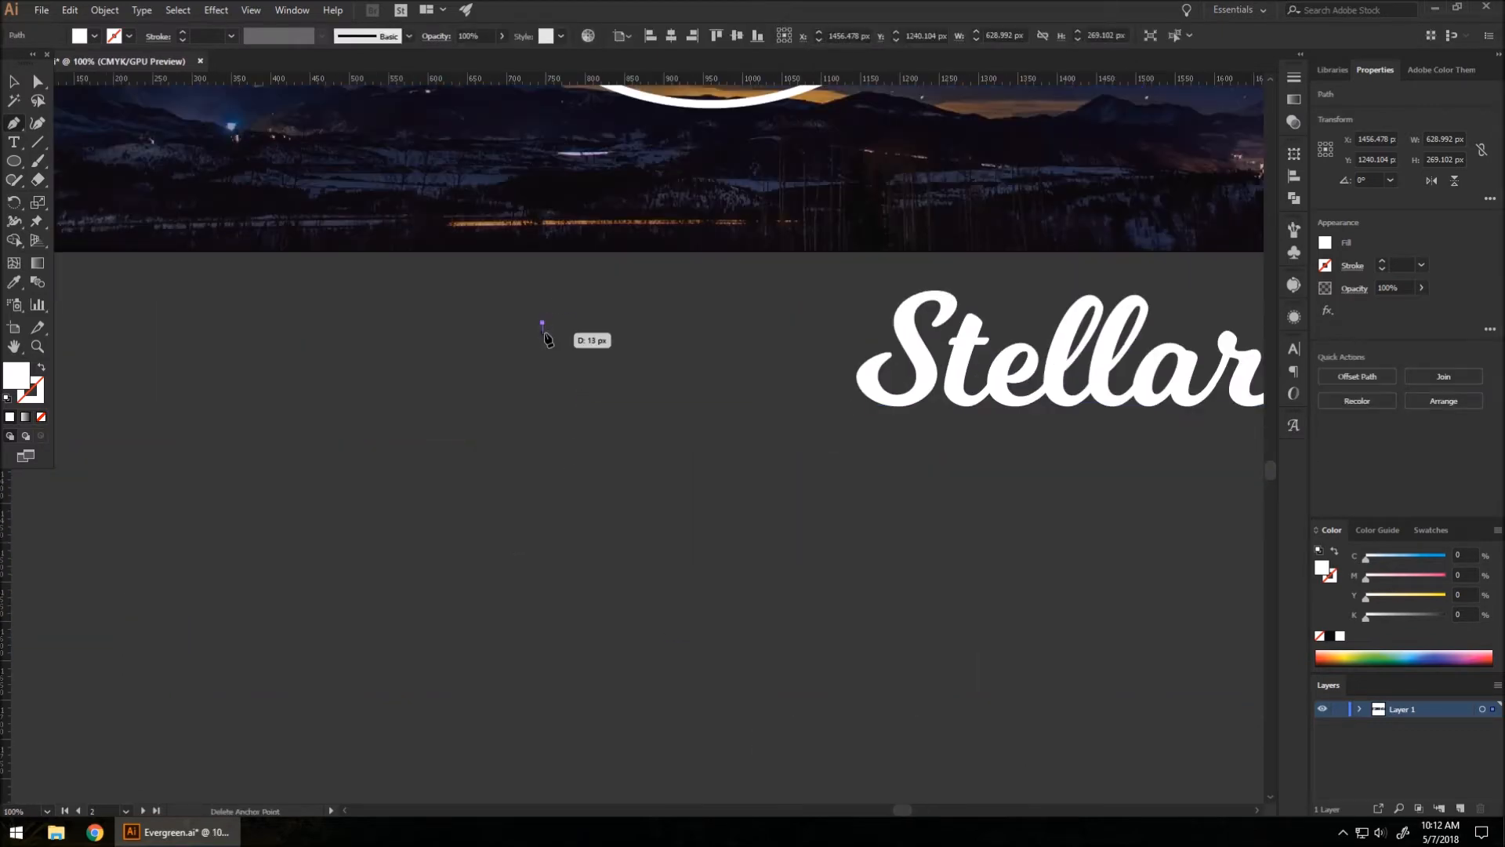
click(542, 372)
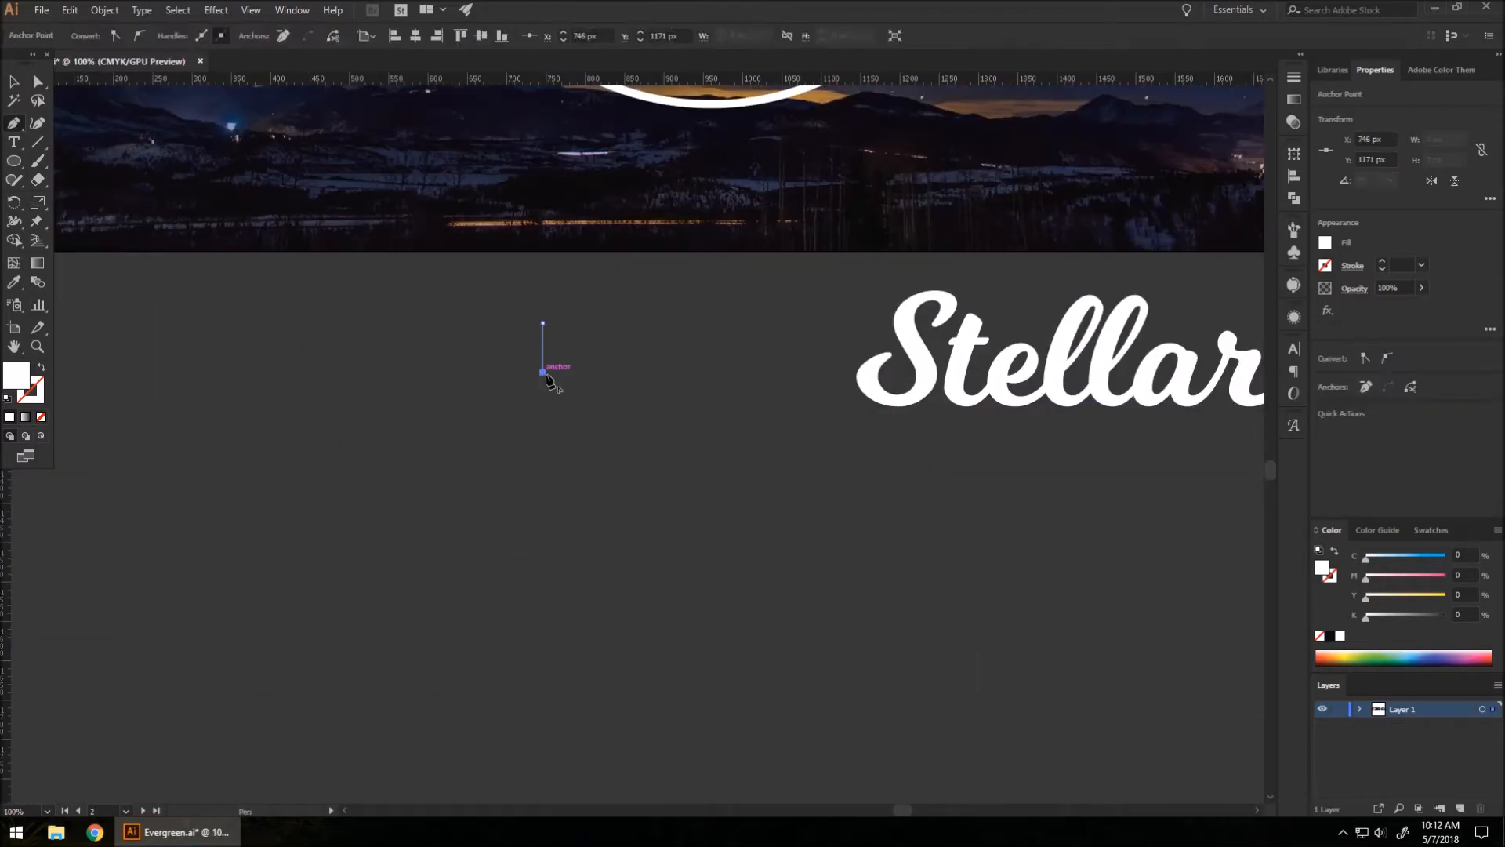
key(ctrl+z)
click(542, 383)
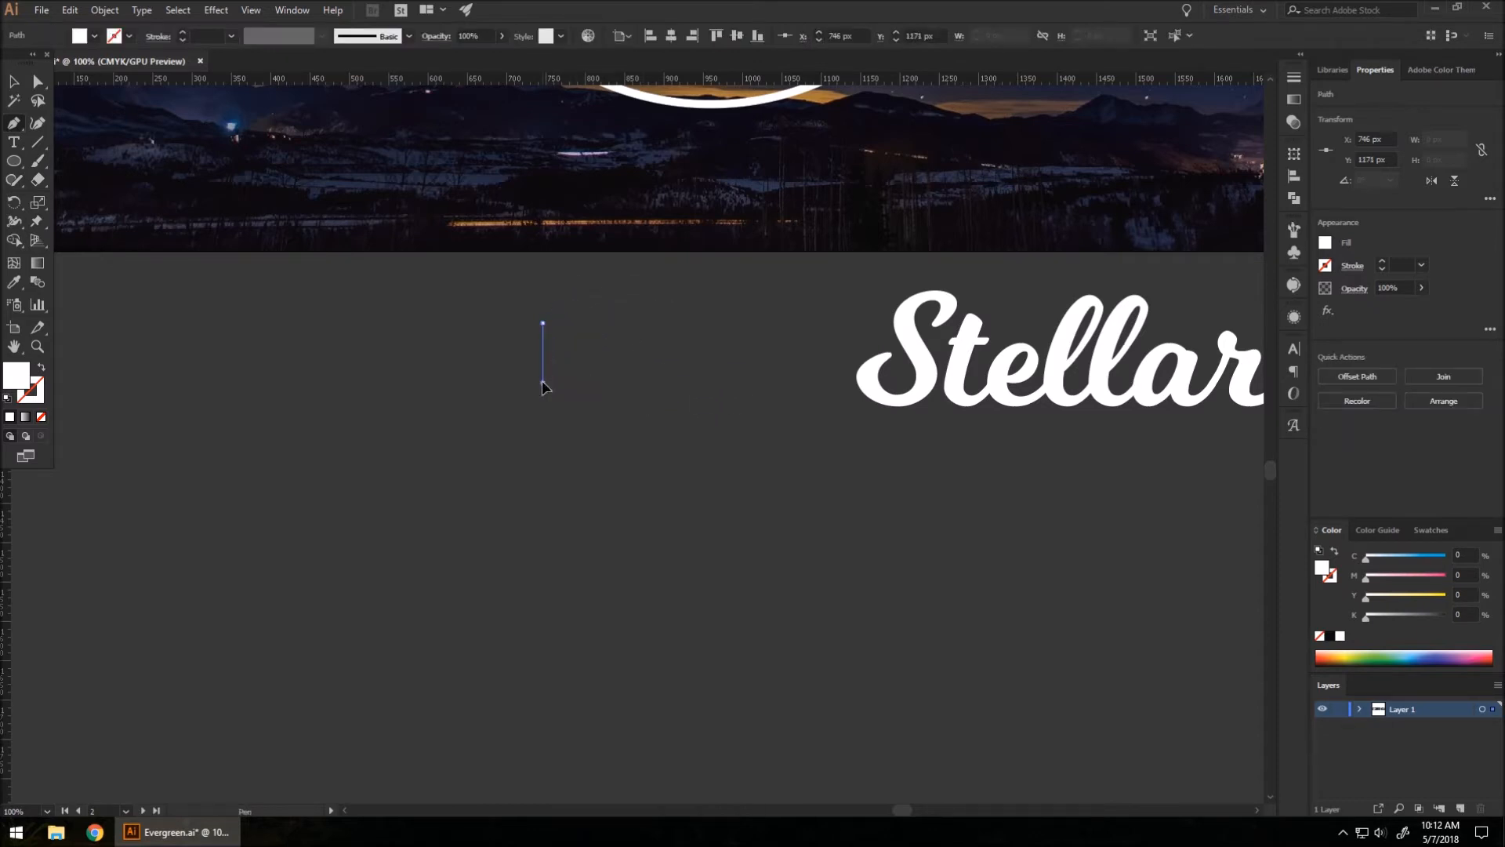
Step: Select the short vertical line and remove its fill
click(14, 81)
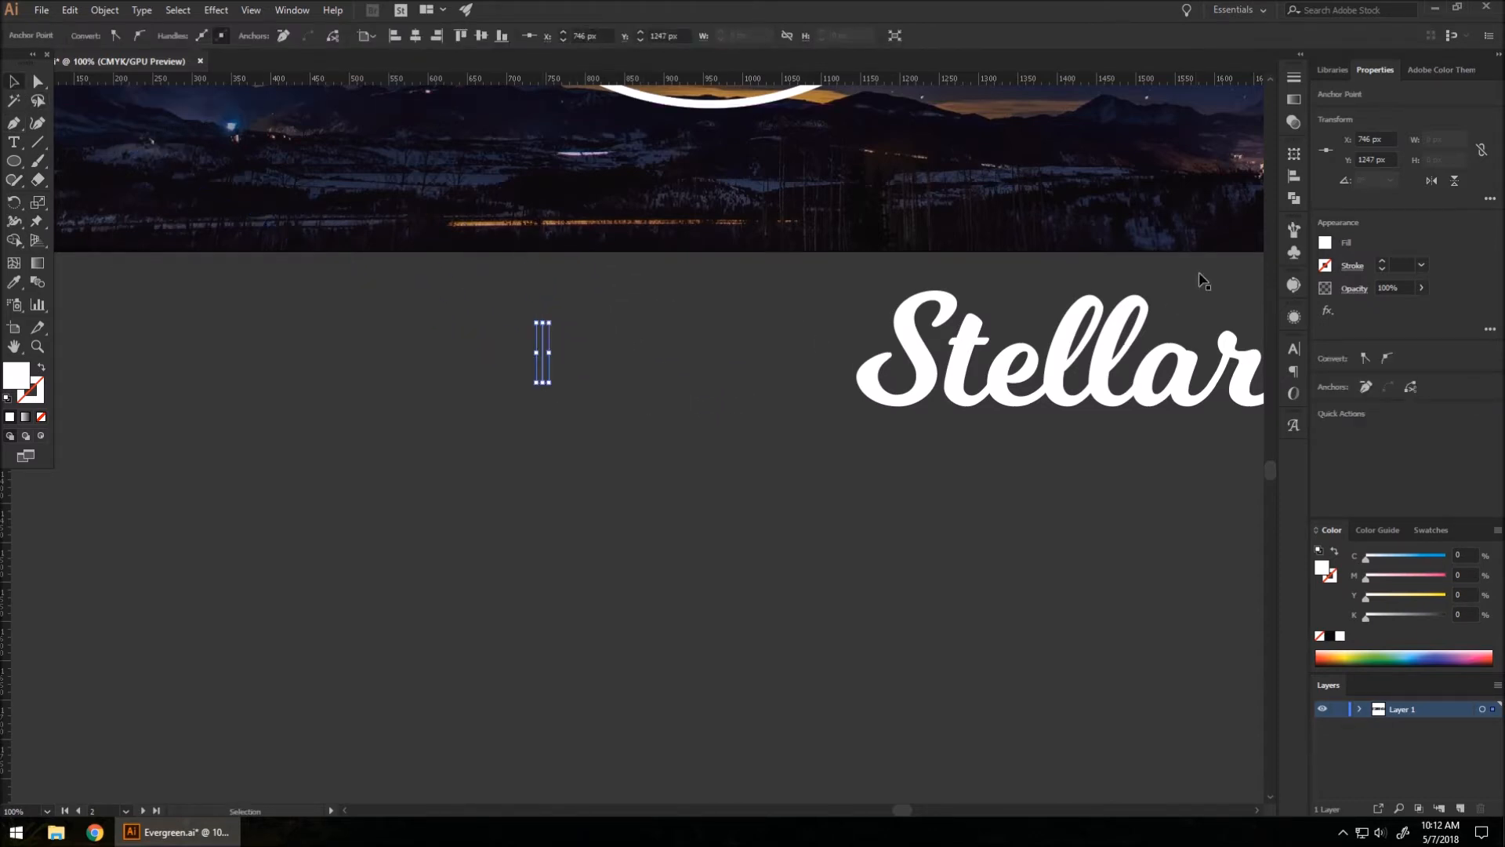
click(1325, 243)
click(1155, 300)
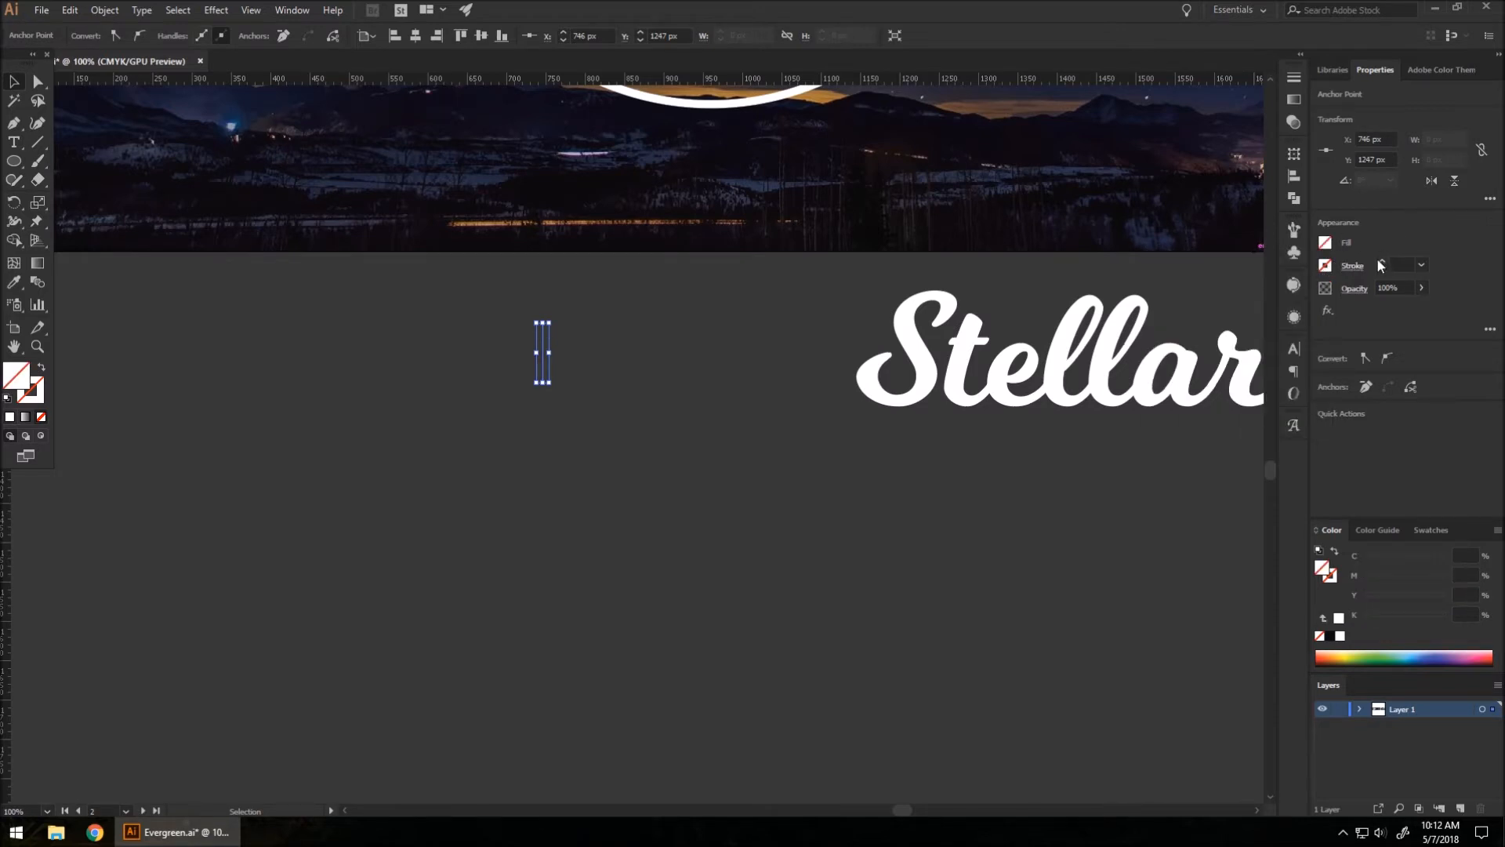
Step: Give the short vertical line a white 10 pt stroke and lengthen it to about 104 px
click(1382, 261)
click(1382, 261)
click(1382, 261)
click(1382, 261)
click(1382, 261)
click(1325, 265)
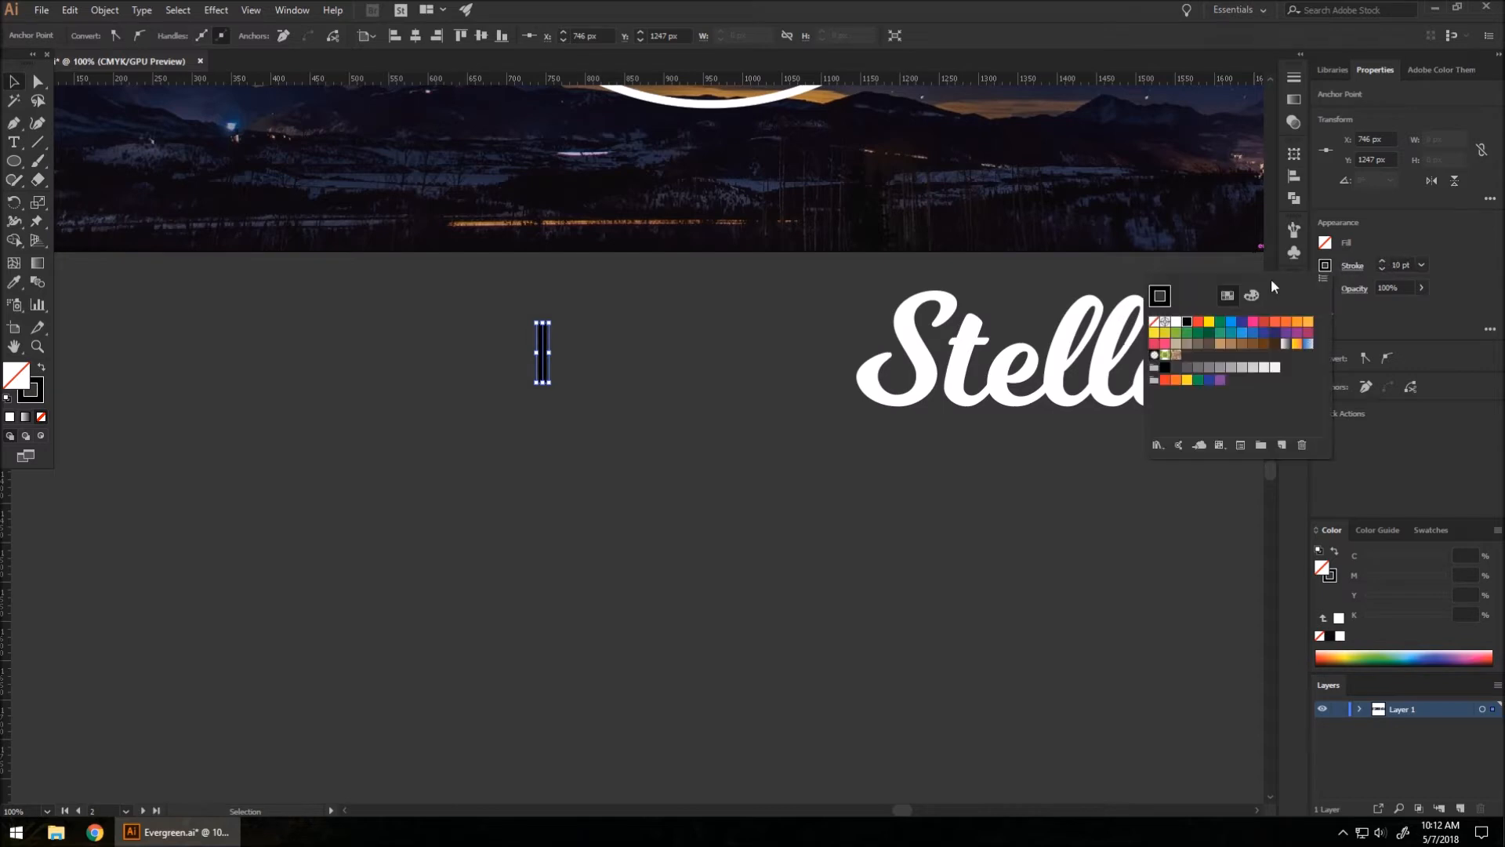
click(1174, 322)
key(Escape)
drag(541, 384, 541, 404)
click(703, 472)
Step: Move the vertical line onto the night-sky artboard, just above the circle and horizontally centered at X 960 px
scroll(566, 423, down, 3)
scroll(576, 304, up, 2)
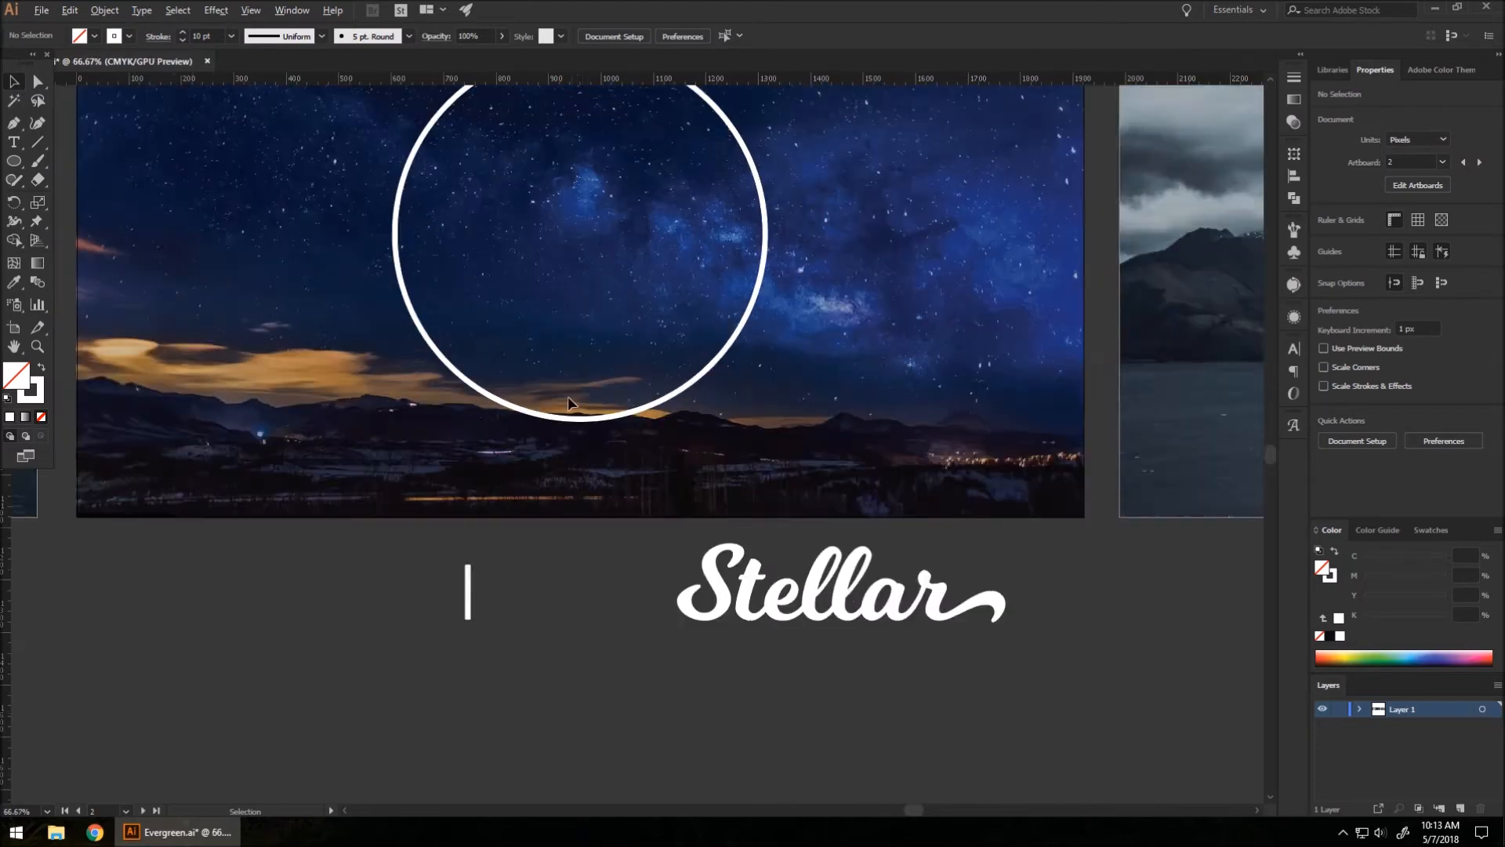
drag(526, 418, 563, 342)
drag(555, 509, 620, 90)
scroll(588, 158, down, 2)
scroll(550, 398, up, 2)
scroll(550, 398, up, 2)
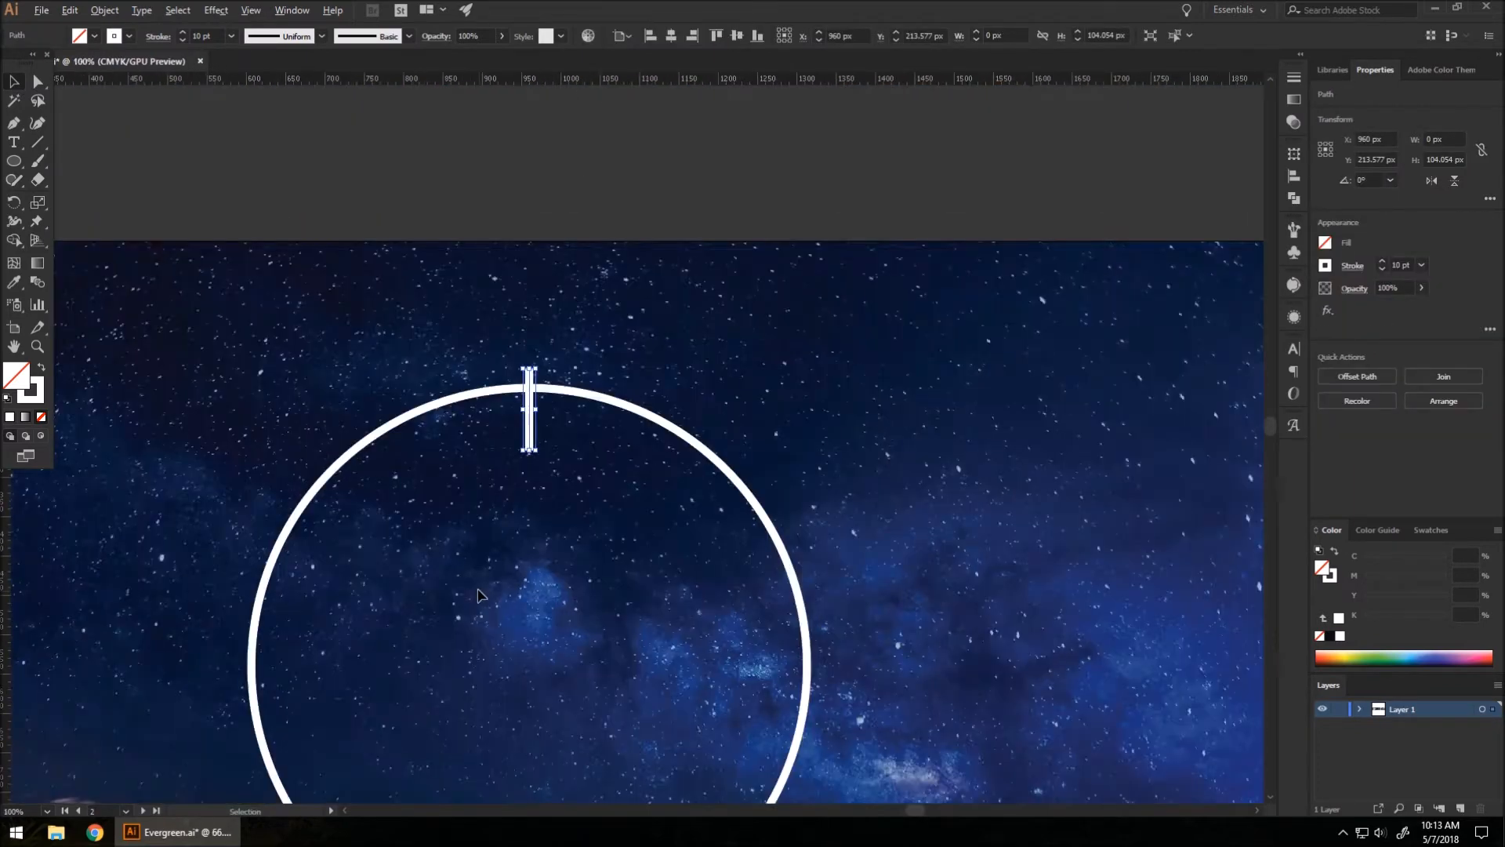
drag(555, 351, 558, 214)
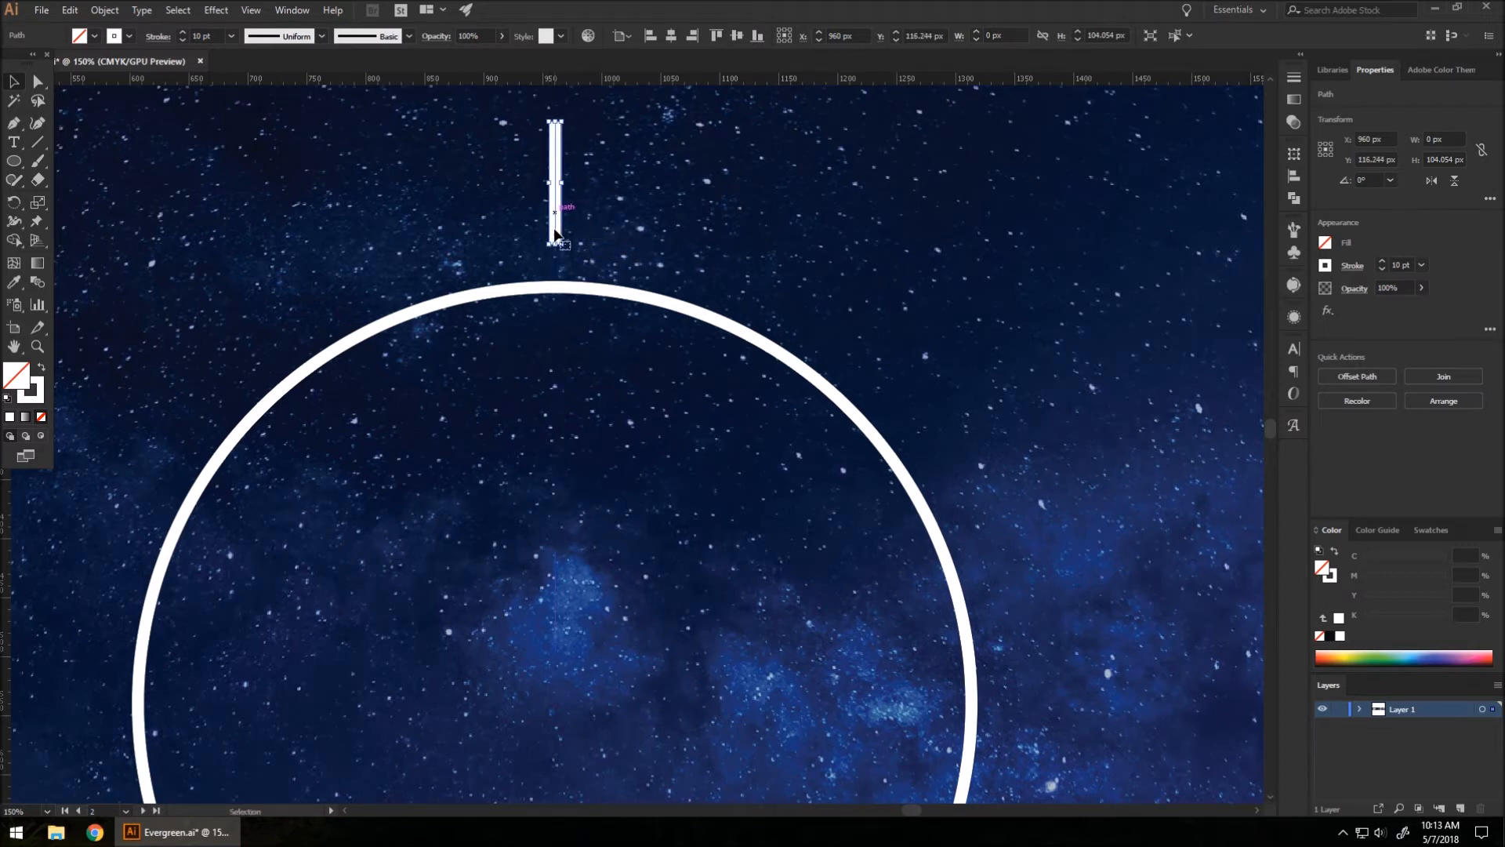
Step: Shorten the line to about 80 px from its upper end and move it down closer to the circle's top
drag(557, 119, 560, 158)
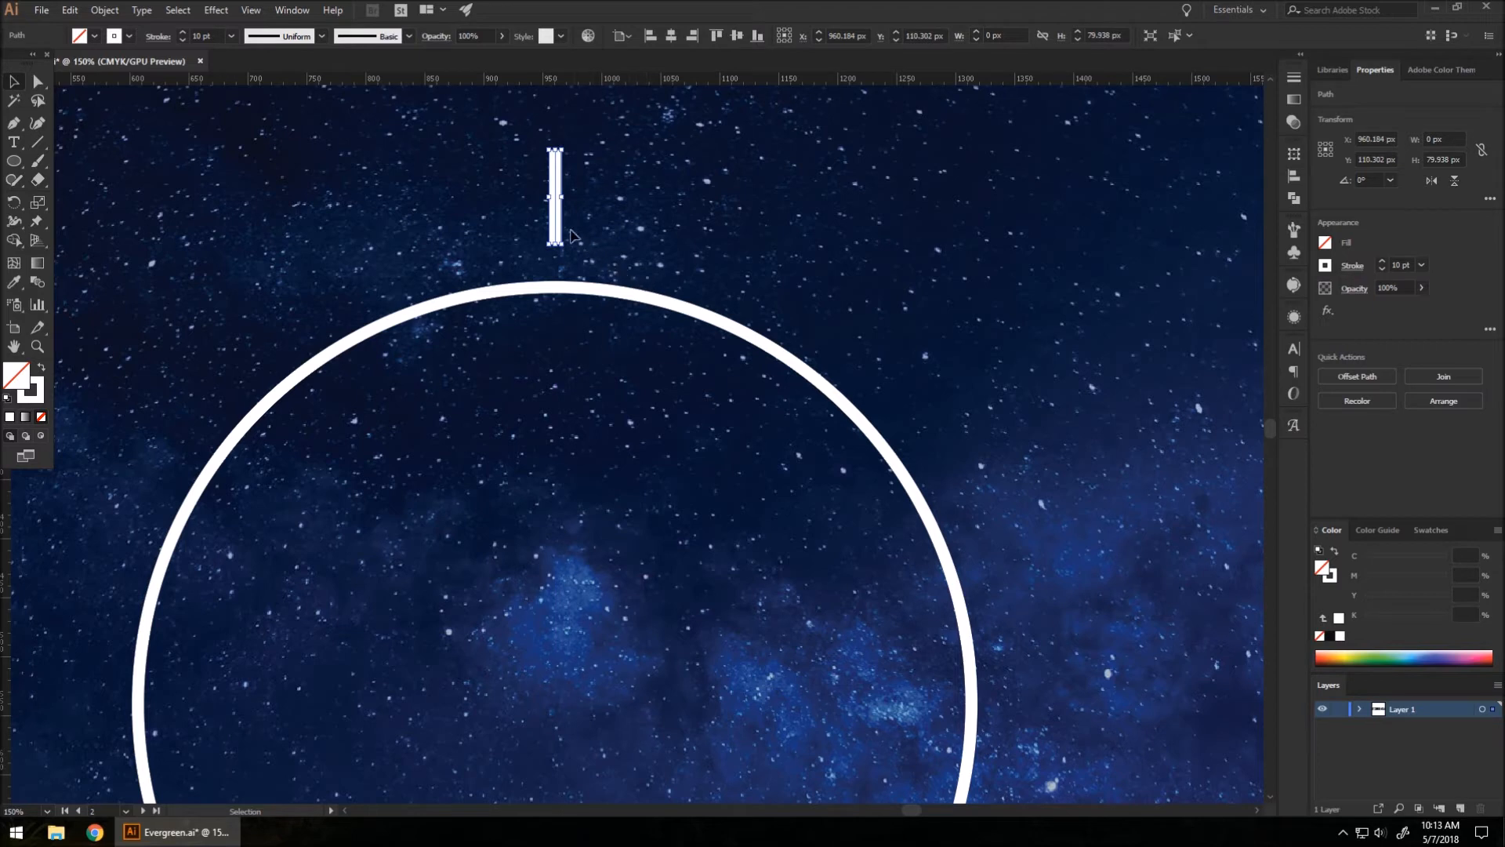
drag(557, 227, 556, 256)
scroll(593, 282, down, 1)
scroll(595, 278, down, 1)
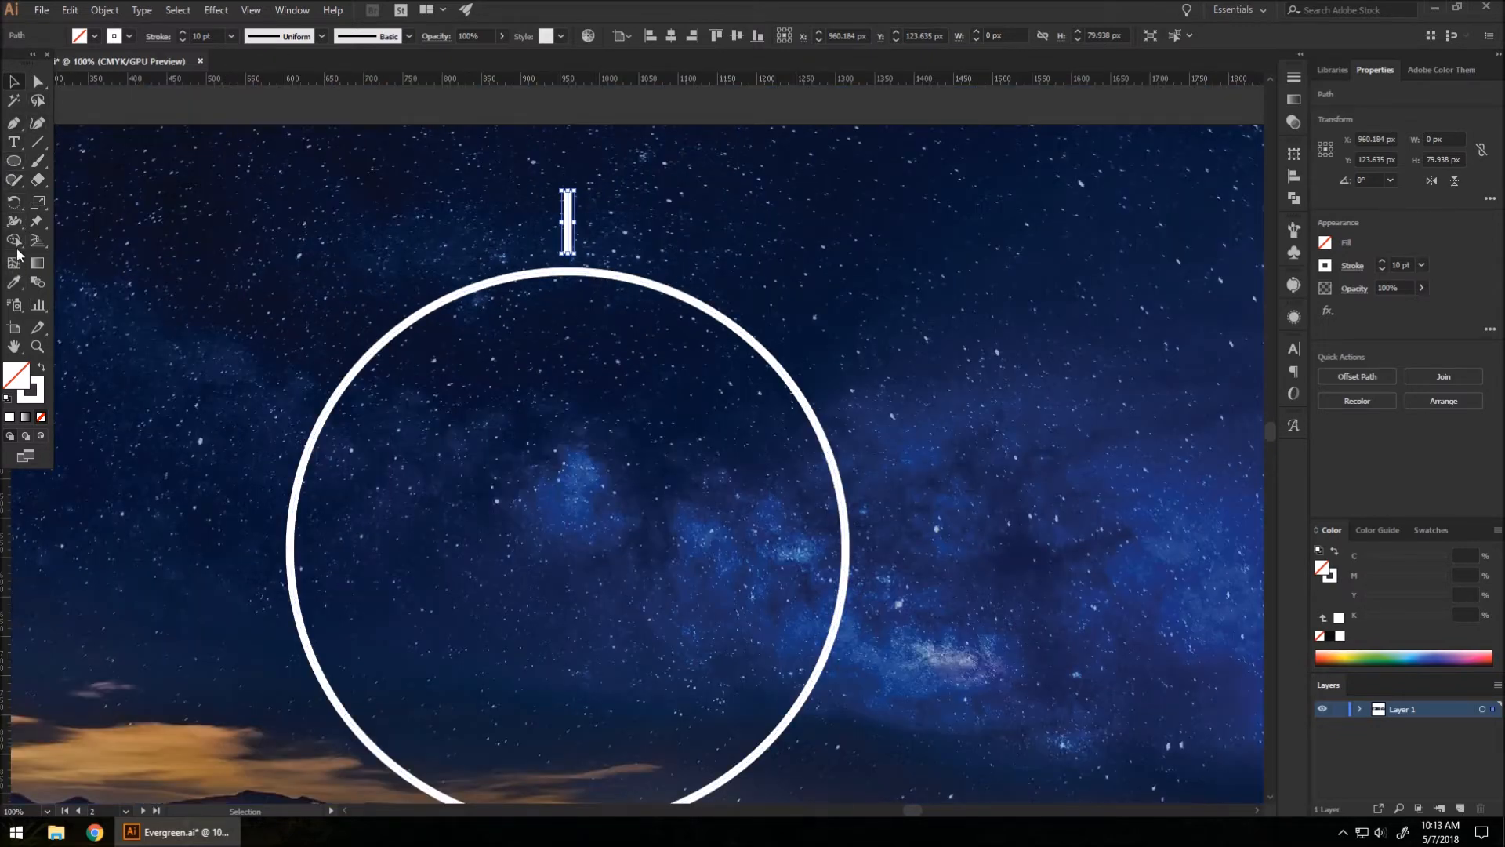
click(12, 204)
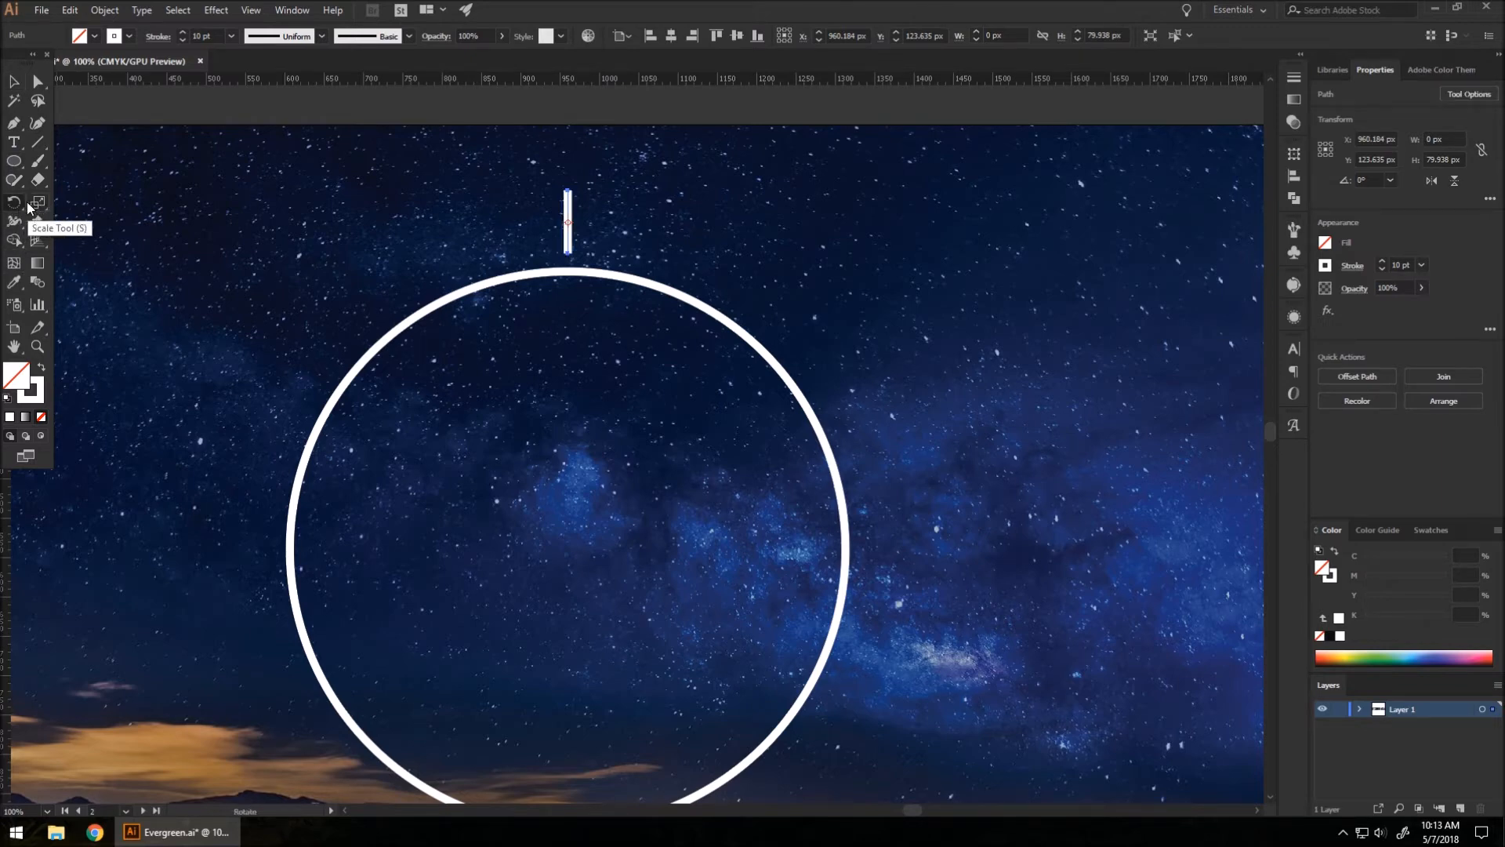
scroll(570, 213, up, 4)
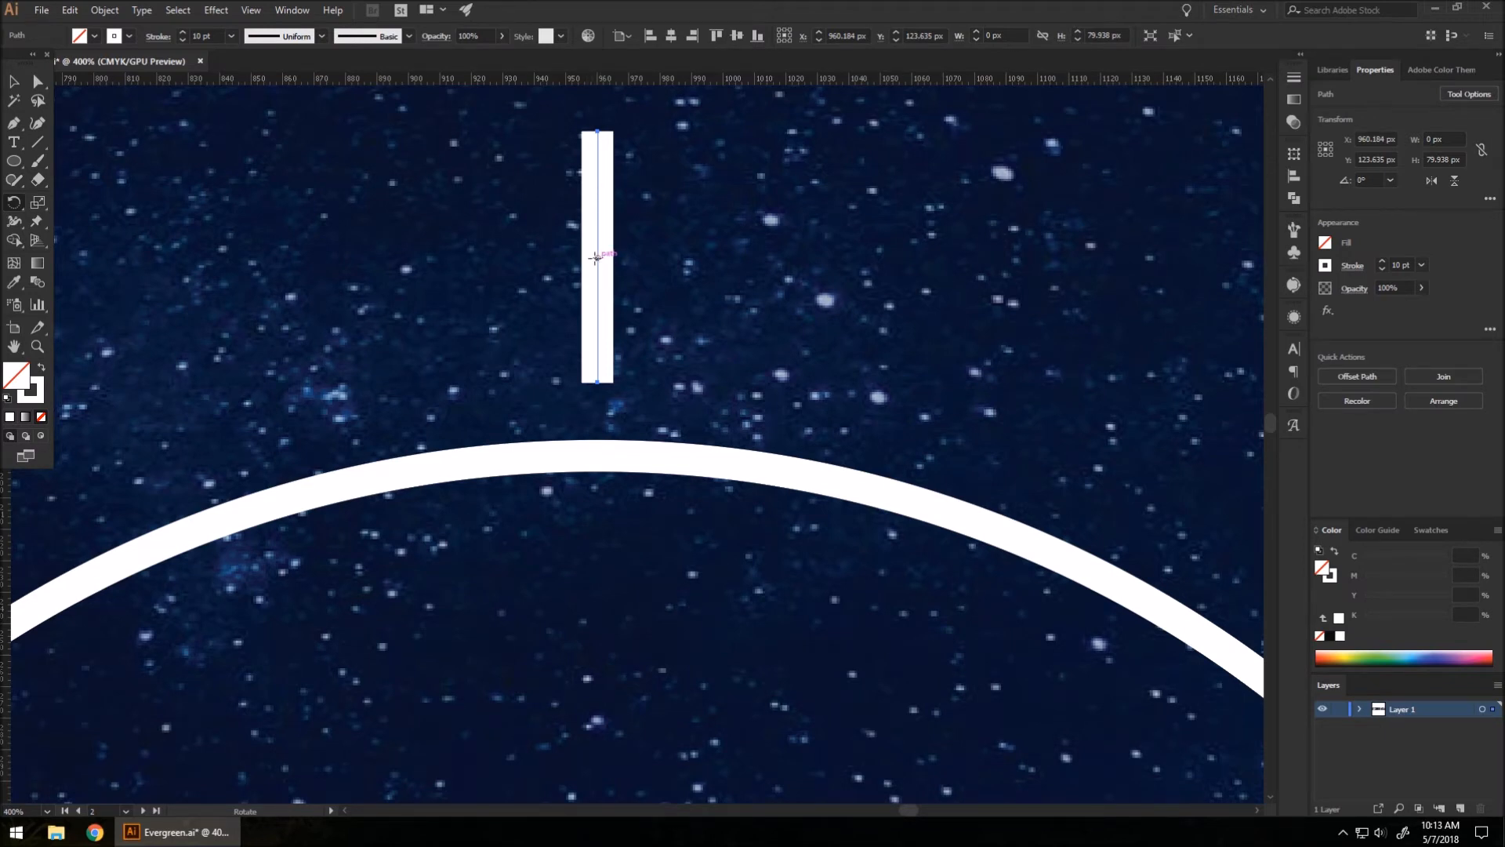
double_click(14, 205)
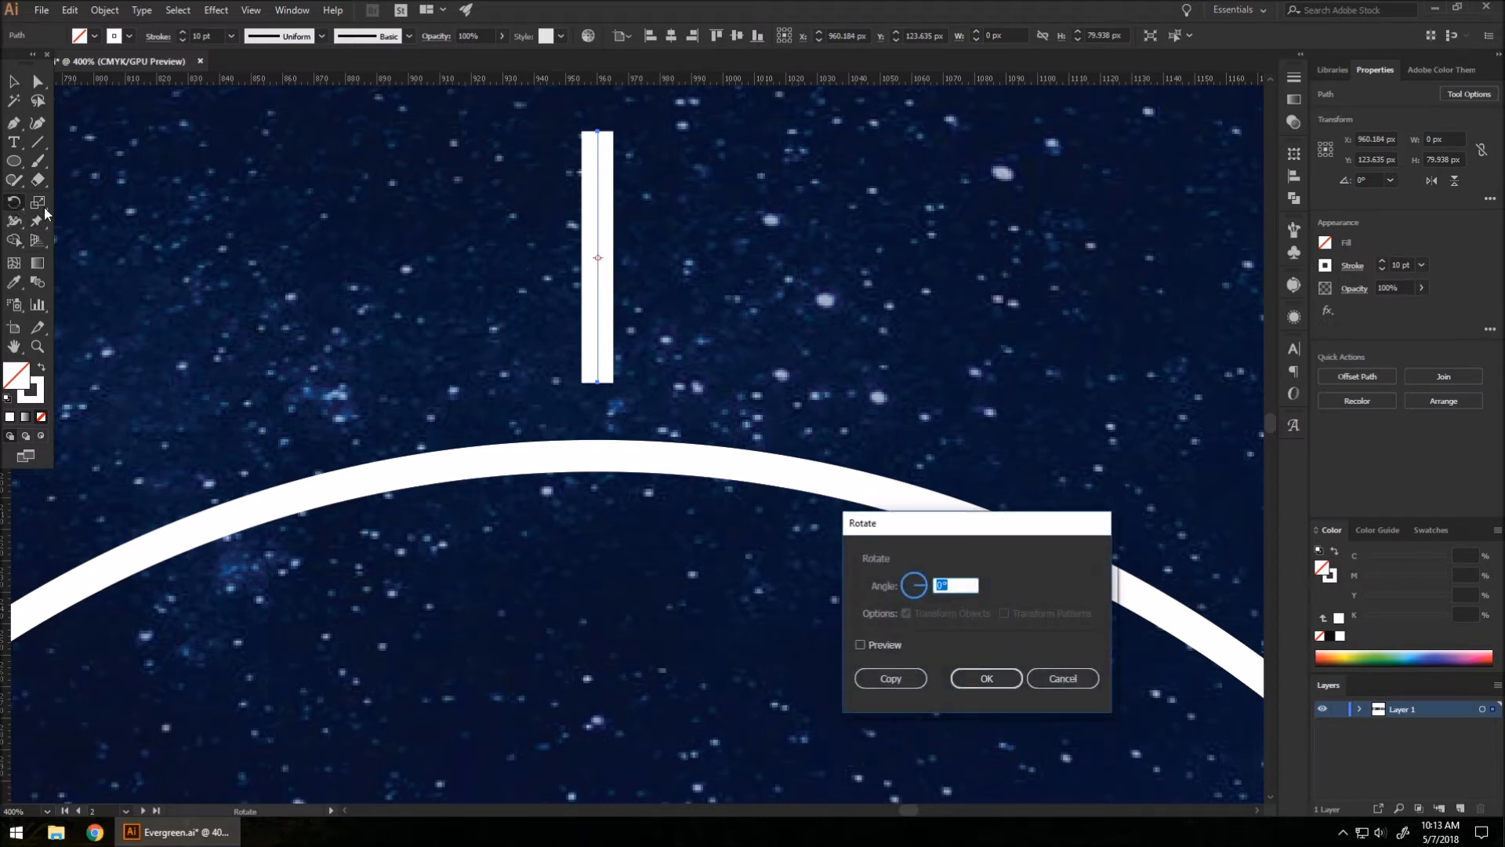
click(859, 644)
mouse_move(914, 593)
mouse_down()
mouse_move(924, 586)
mouse_move(911, 594)
mouse_up()
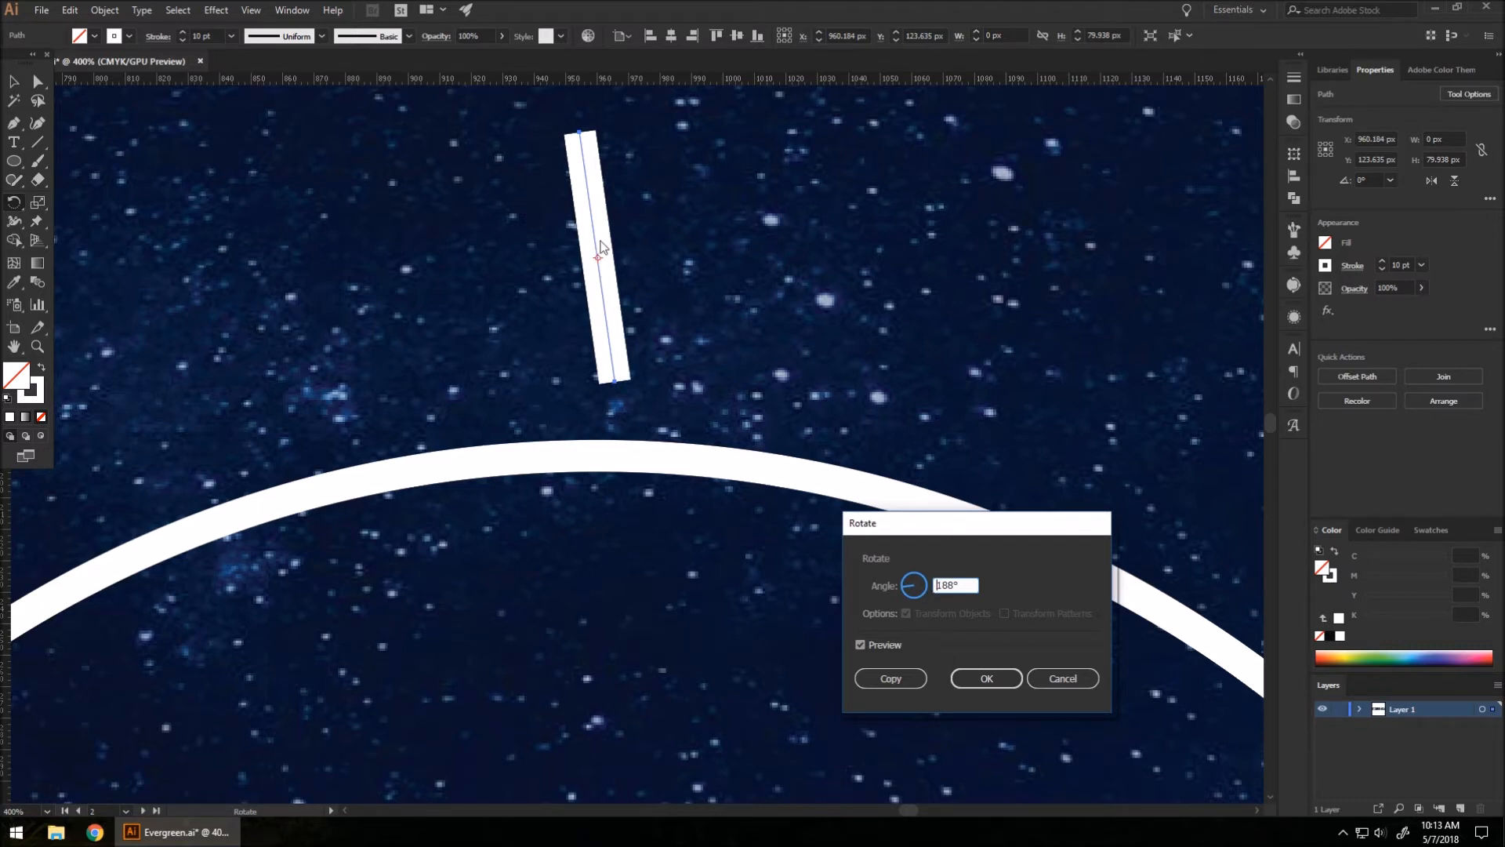
click(1063, 679)
Step: Create a copy of the line rotated by 5° around the circle's center with the Rotate tool
key(ctrl+minus)
key(ctrl+minus)
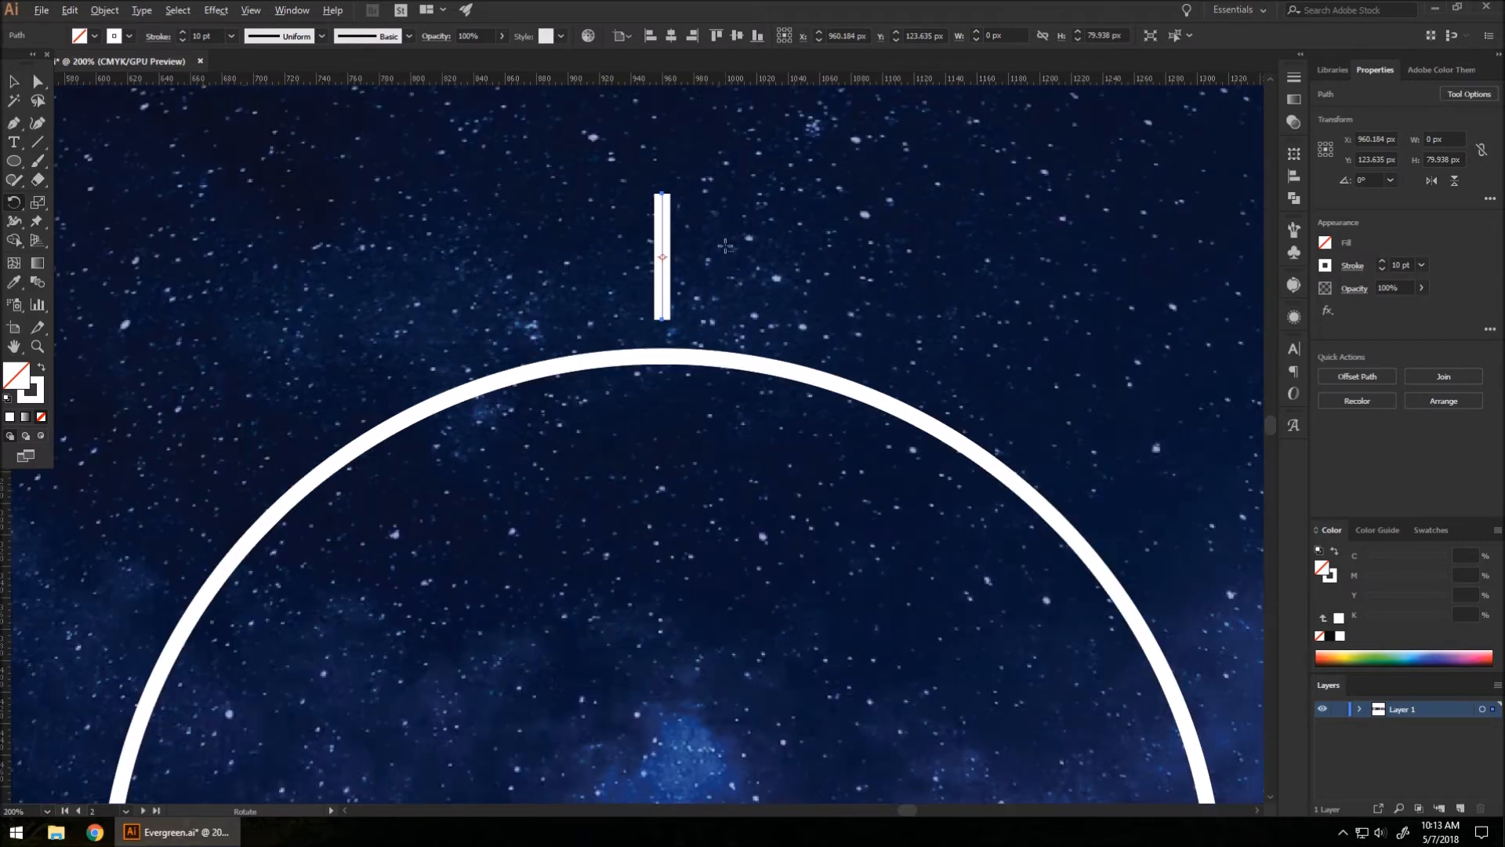
key(ctrl+minus)
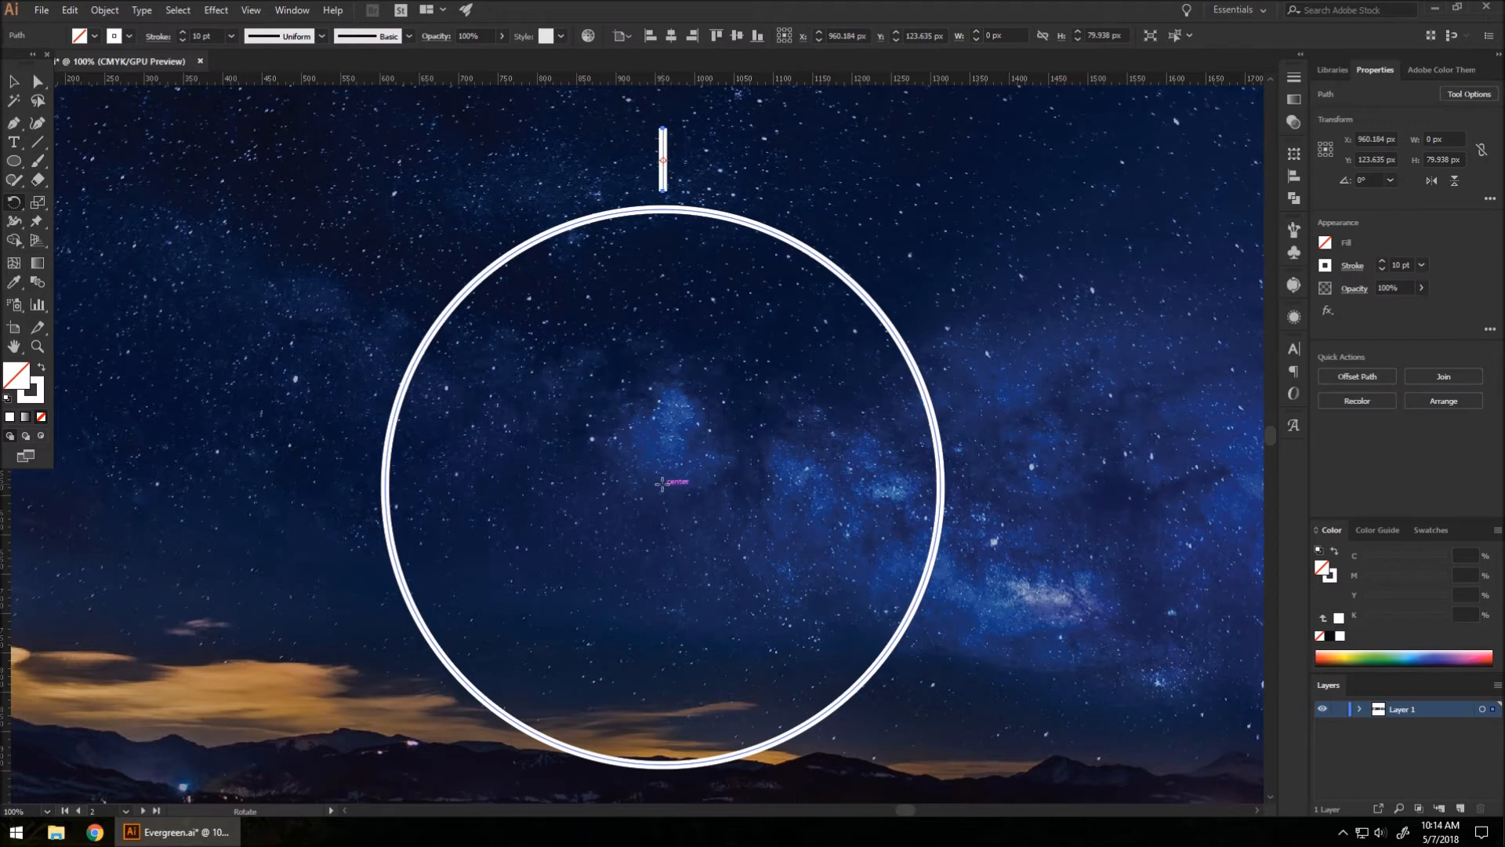
alt+click(662, 484)
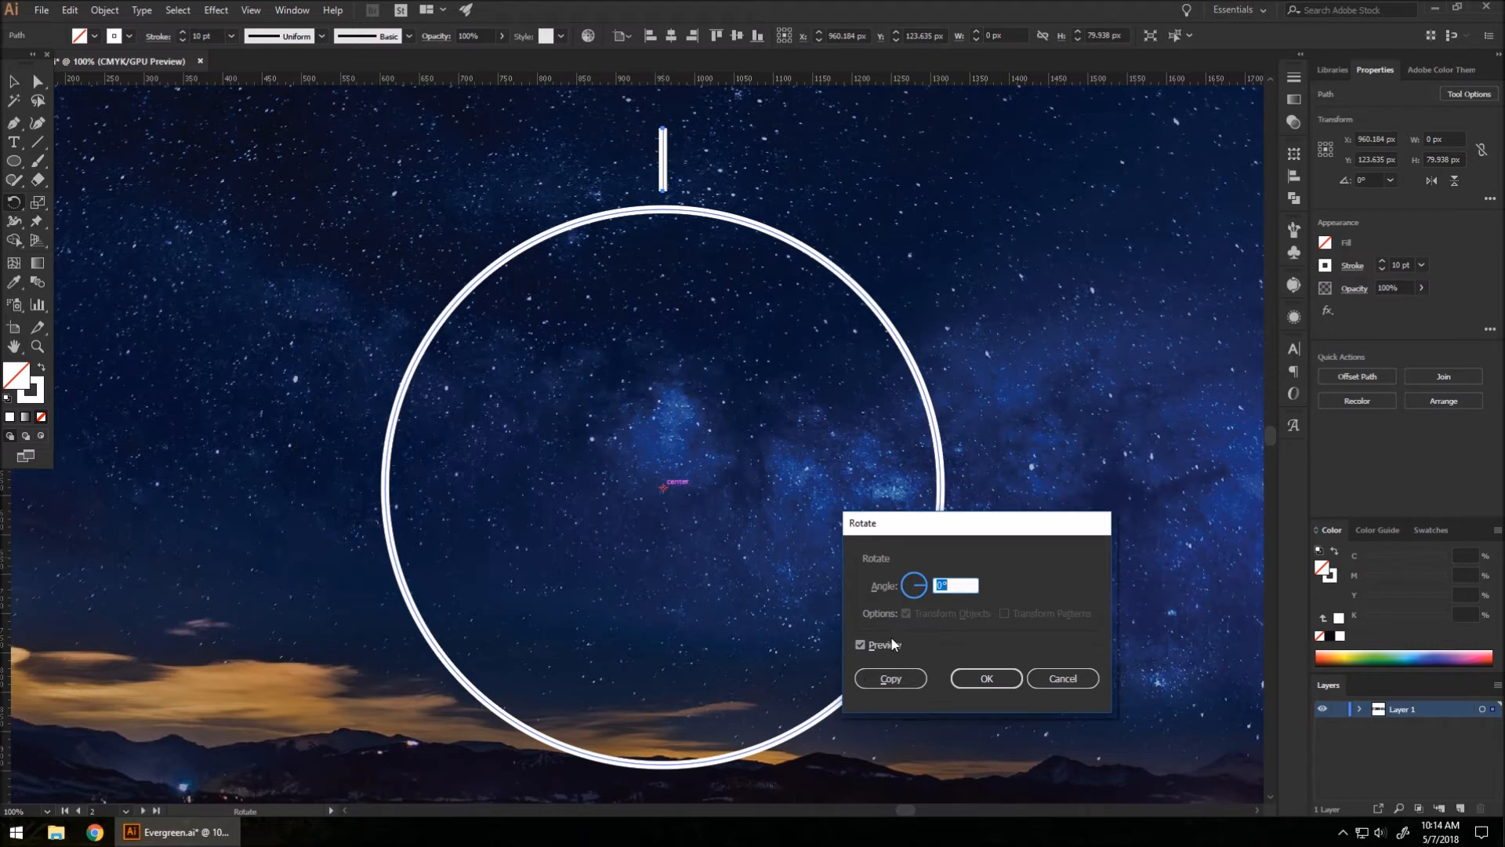
mouse_move(923, 580)
mouse_down()
mouse_move(904, 587)
mouse_move(916, 594)
mouse_move(930, 591)
mouse_move(916, 577)
mouse_up()
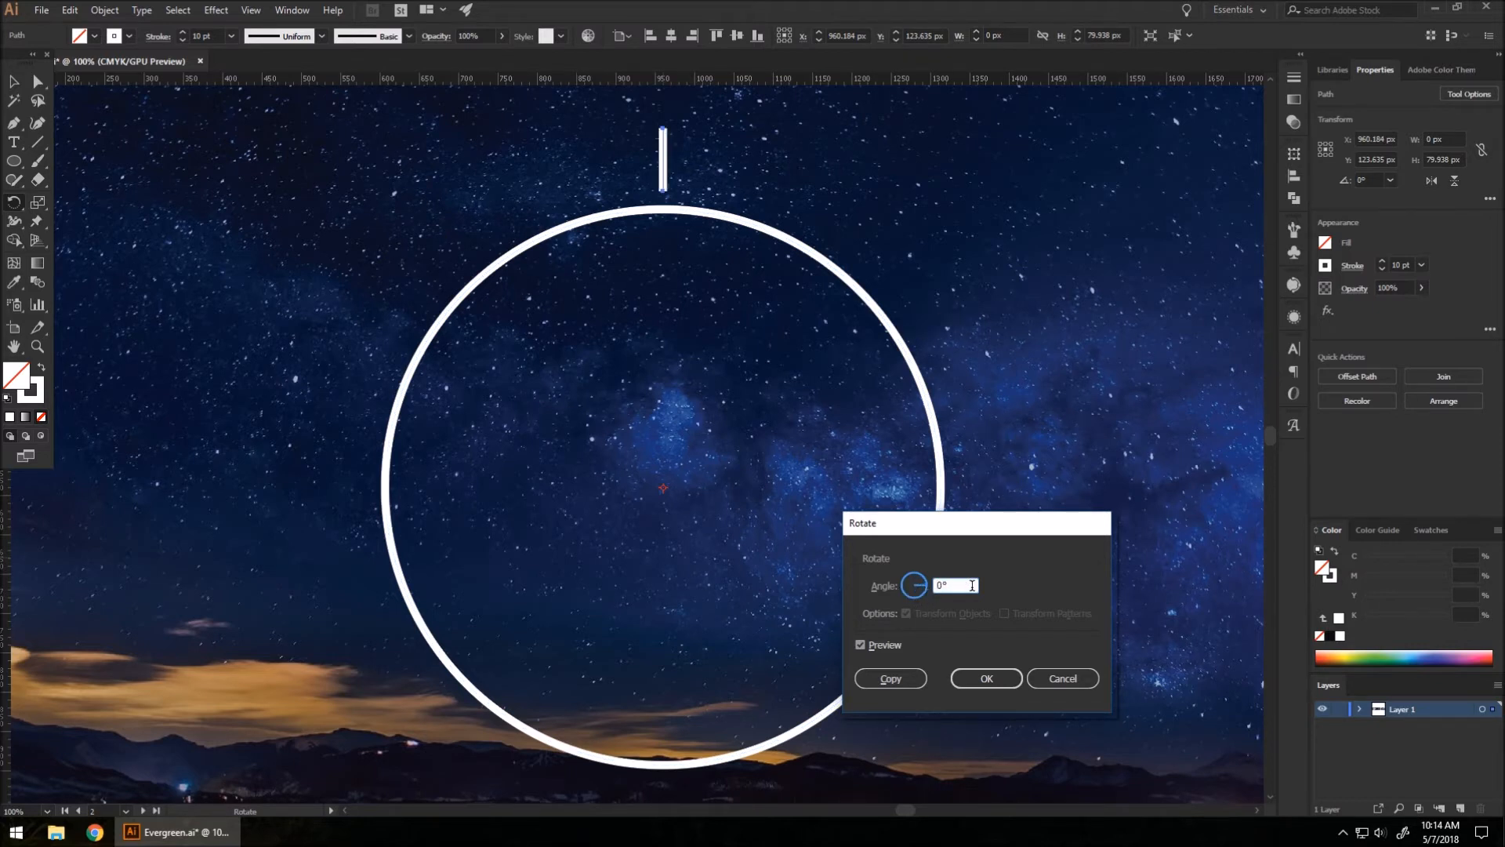
drag(947, 587, 923, 584)
text(5)
click(888, 679)
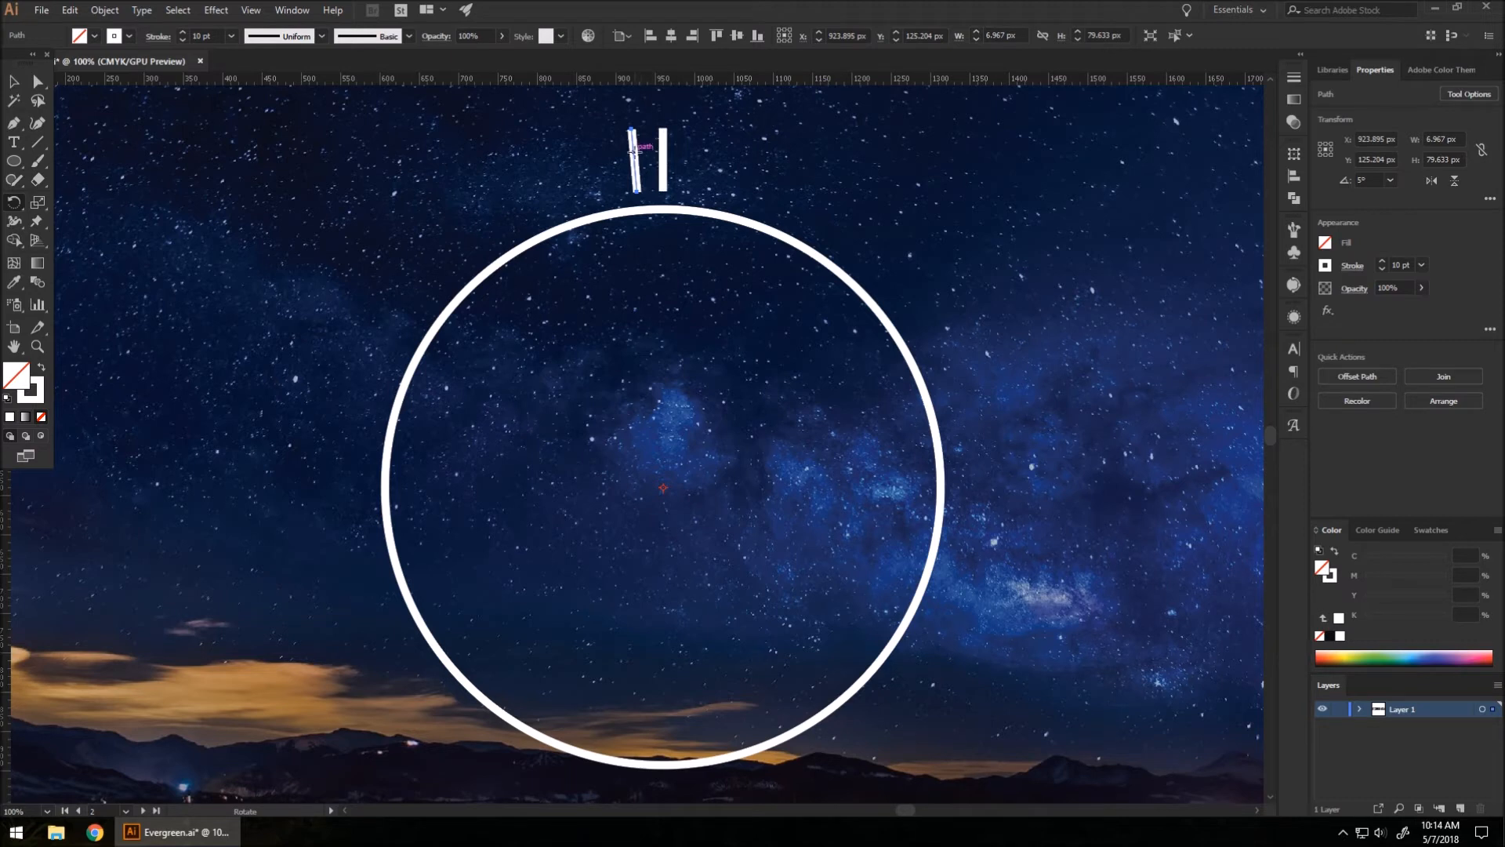
Step: Repeat the 5° rotated copy of the line until evenly spaced rays surround the whole circle, and deselect them
key(v)
key(ctrl+d)
key(r)
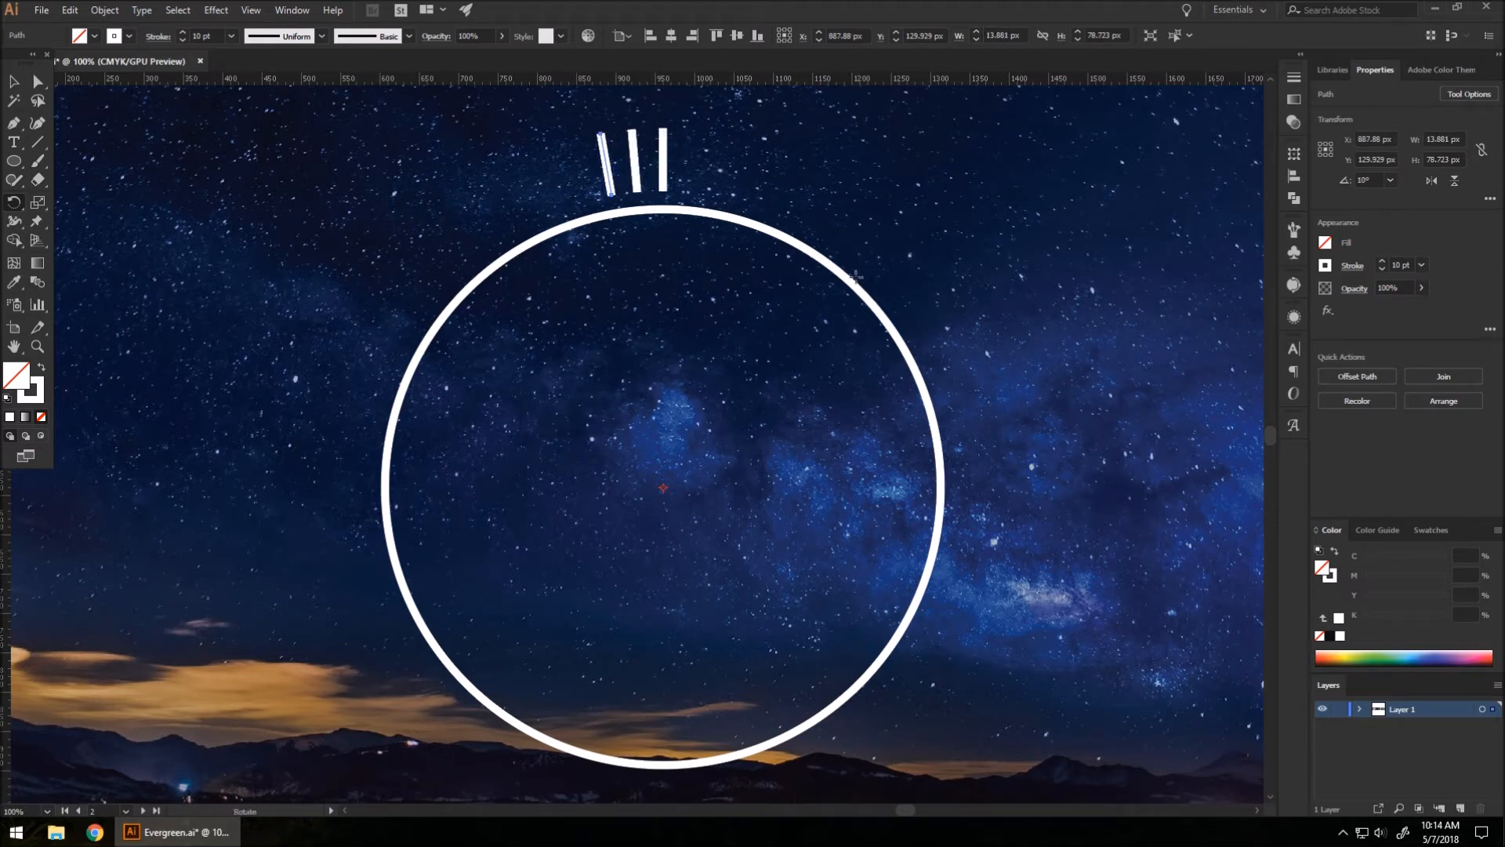
key(v)
key(ctrl+d)
key(ctrl+d)
key(ctrl+d)
key(ctrl+d)
key(ctrl+d)
key(ctrl+d)
key(ctrl+d)
key(ctrl+d)
key(ctrl+d)
key(ctrl+d)
key(ctrl+d)
key(ctrl+d)
key(ctrl+d)
key(ctrl+d)
key(ctrl+d)
key(ctrl+d)
key(ctrl+d)
key(ctrl+d)
key(ctrl+d)
key(ctrl+d)
key(ctrl+d)
key(ctrl+d)
key(ctrl+d)
key(ctrl+d)
key(ctrl+d)
key(ctrl+d)
key(ctrl+d)
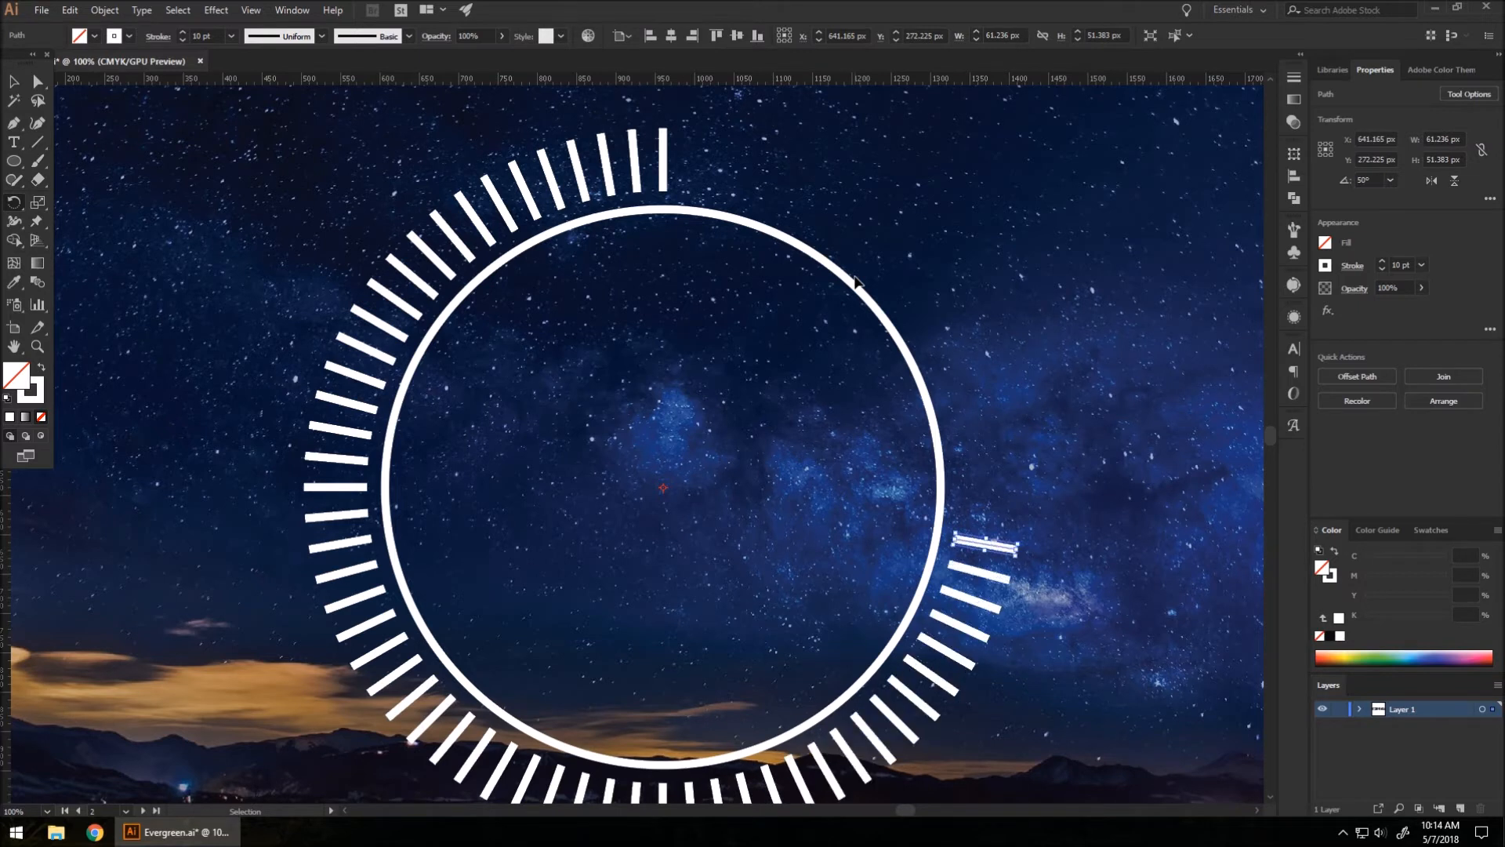
key(ctrl+d)
key(ctrl+d)
key(ctrl+d)
key(ctrl+d)
key(ctrl+d)
key(ctrl+d)
key(ctrl+d)
key(ctrl+d)
key(ctrl+d)
key(ctrl+d)
key(ctrl+d)
key(ctrl+d)
key(ctrl+d)
key(ctrl+d)
key(ctrl+d)
key(ctrl+d)
key(ctrl+d)
key(ctrl+d)
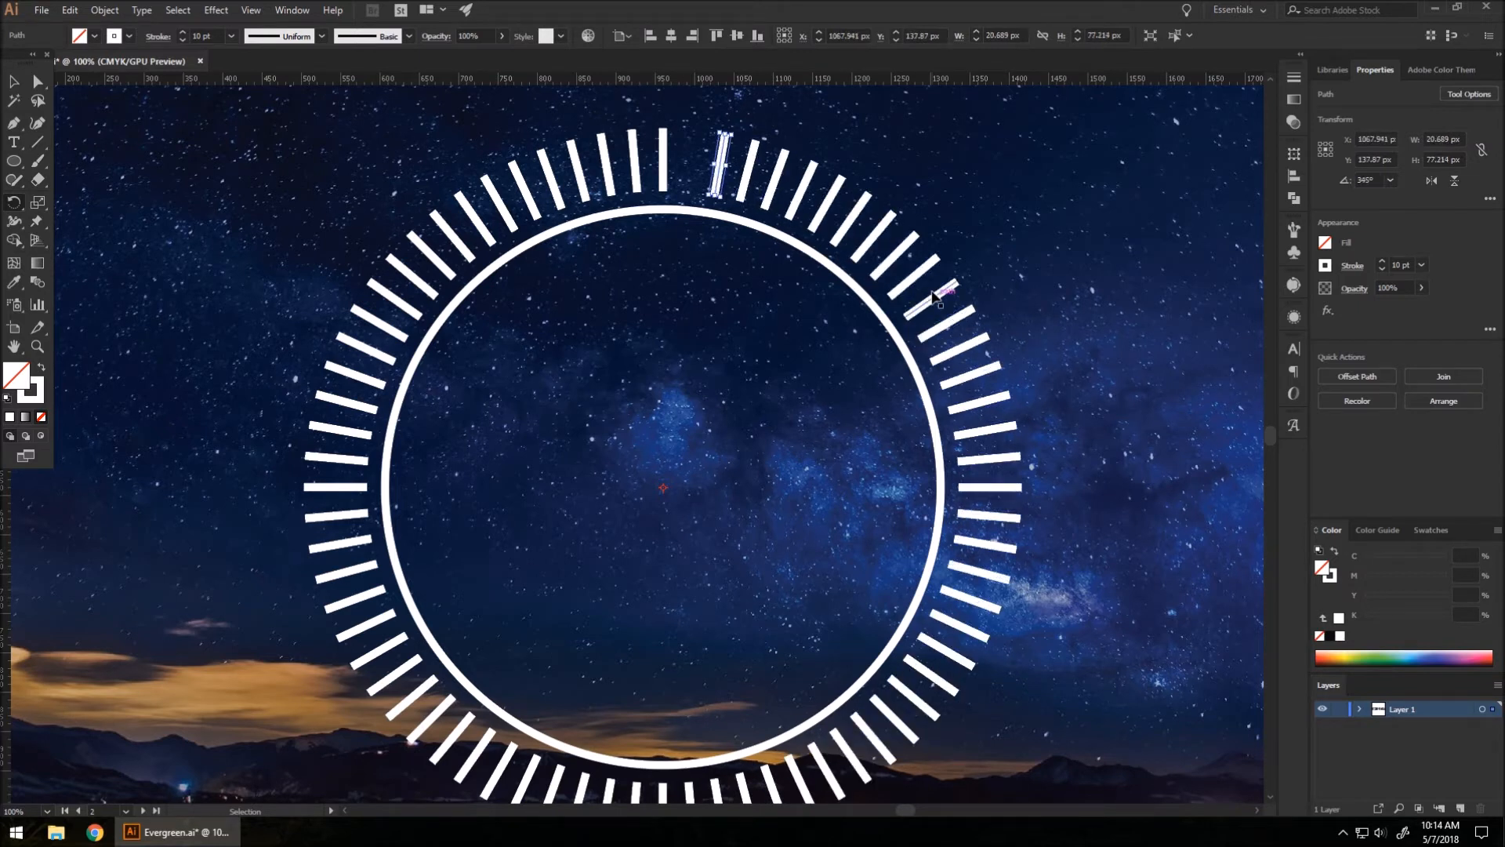
key(ctrl+d)
key(r)
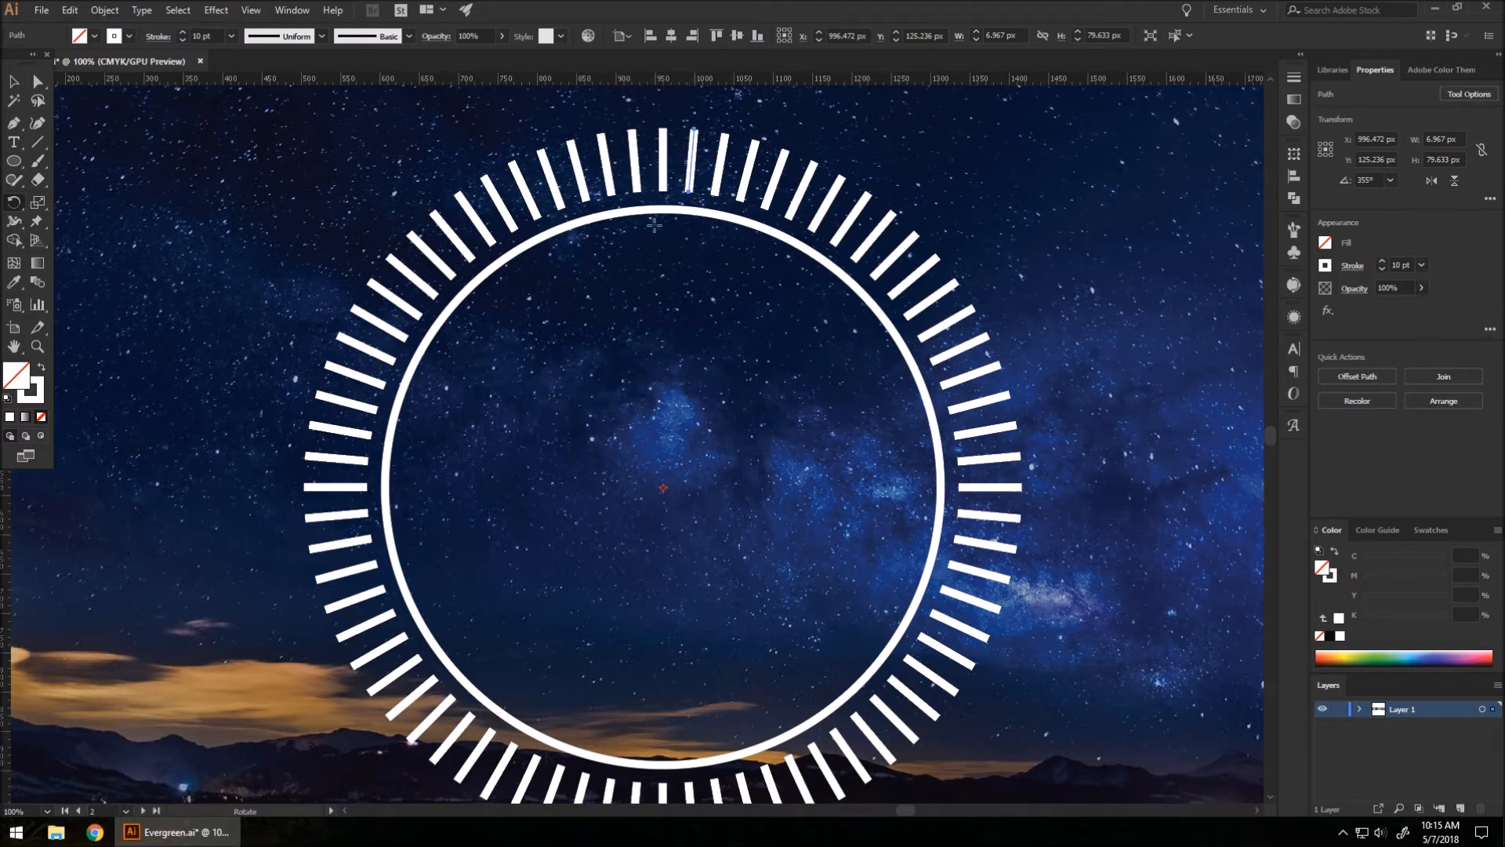
scroll(598, 249, down, 1)
scroll(614, 265, up, 1)
scroll(619, 261, down, 1)
click(12, 81)
click(530, 737)
scroll(452, 361, down, 1)
drag(404, 230, 739, 541)
click(792, 555)
scroll(599, 326, down, 1)
scroll(690, 364, up, 1)
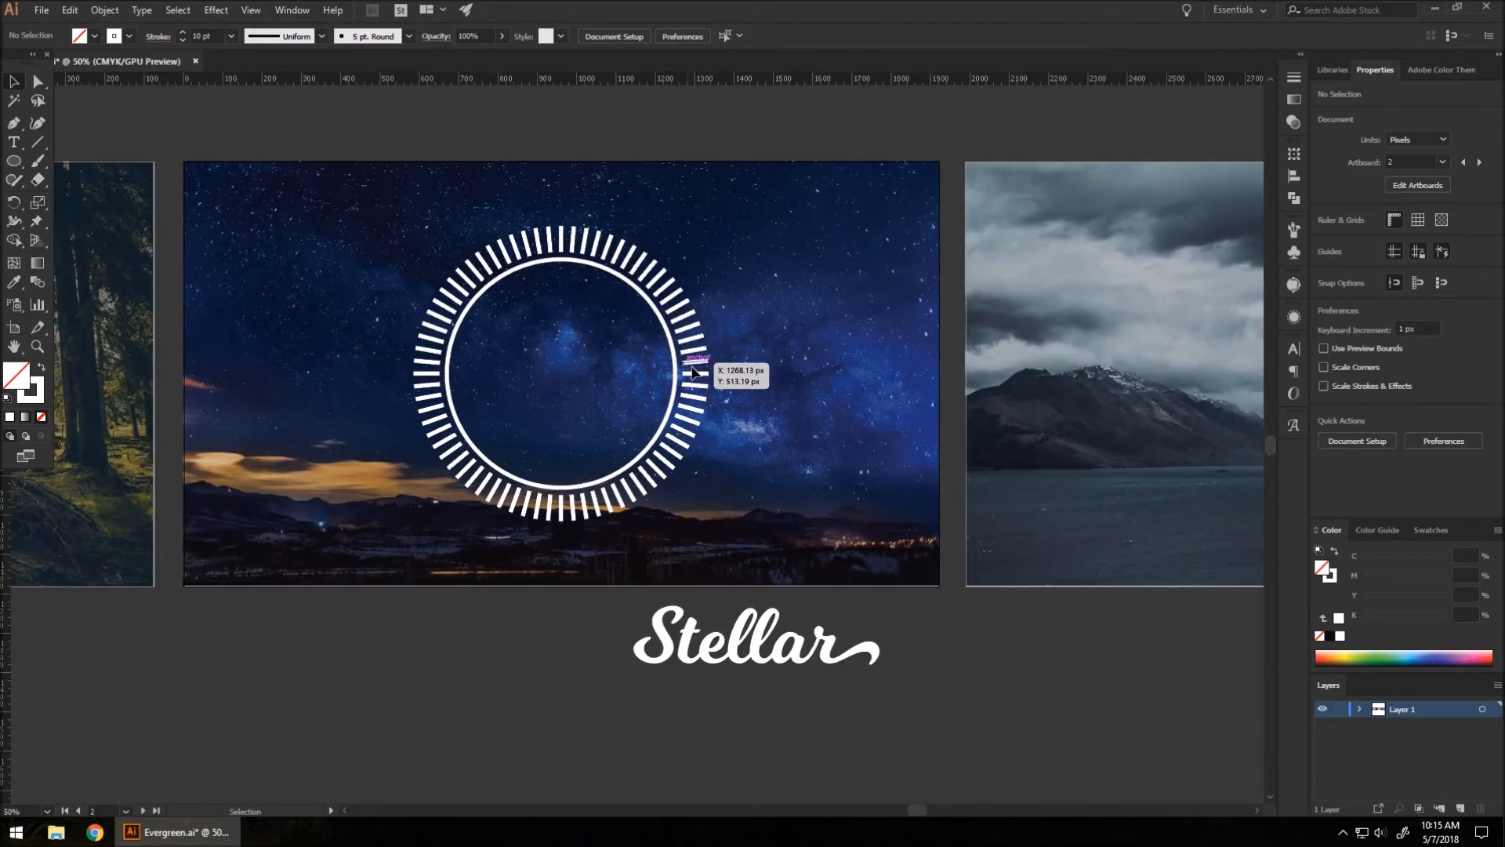
Step: Move the Stellar lettering onto the circle and enlarge it to about 878 px wide so it overlaps the ring of rays
drag(733, 650, 549, 394)
scroll(578, 337, up, 1)
scroll(595, 369, down, 1)
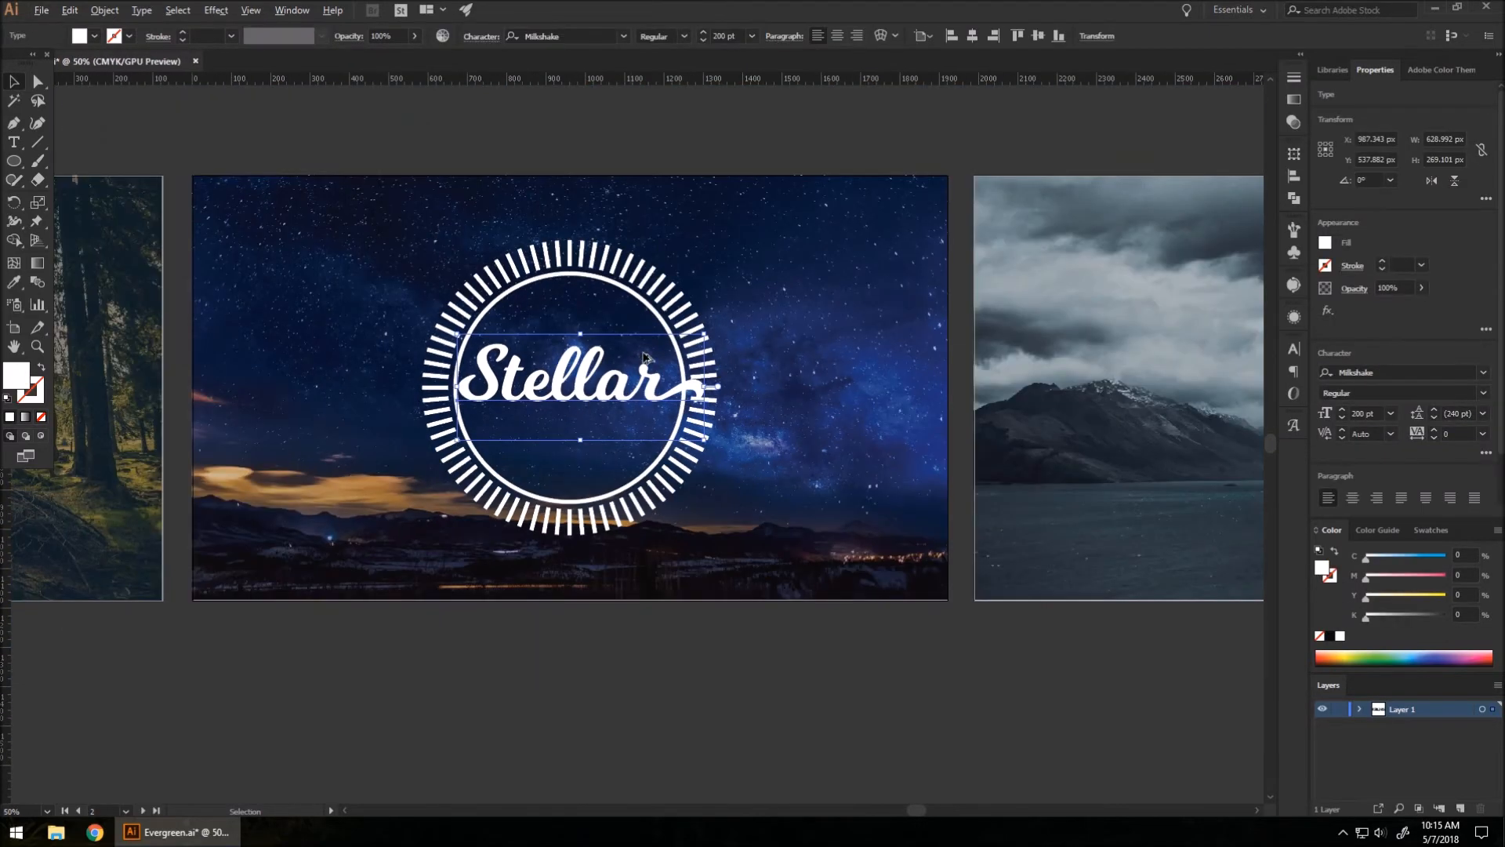
drag(700, 338, 804, 256)
drag(630, 360, 596, 393)
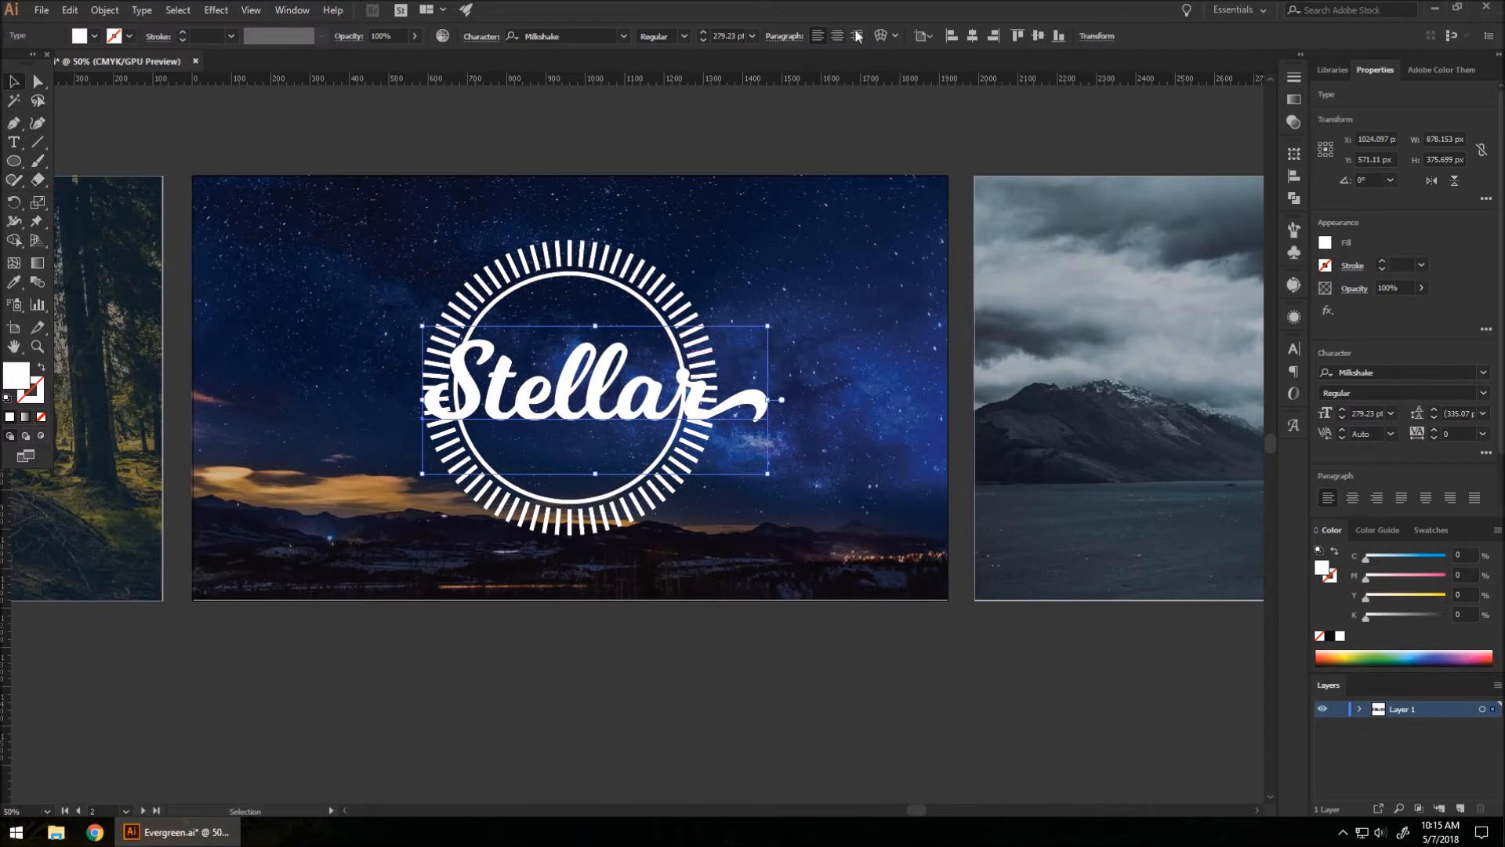
Step: Center Stellar on the artboard, and shift it slightly right and down so the main letters sit across the circle
click(972, 36)
click(1038, 36)
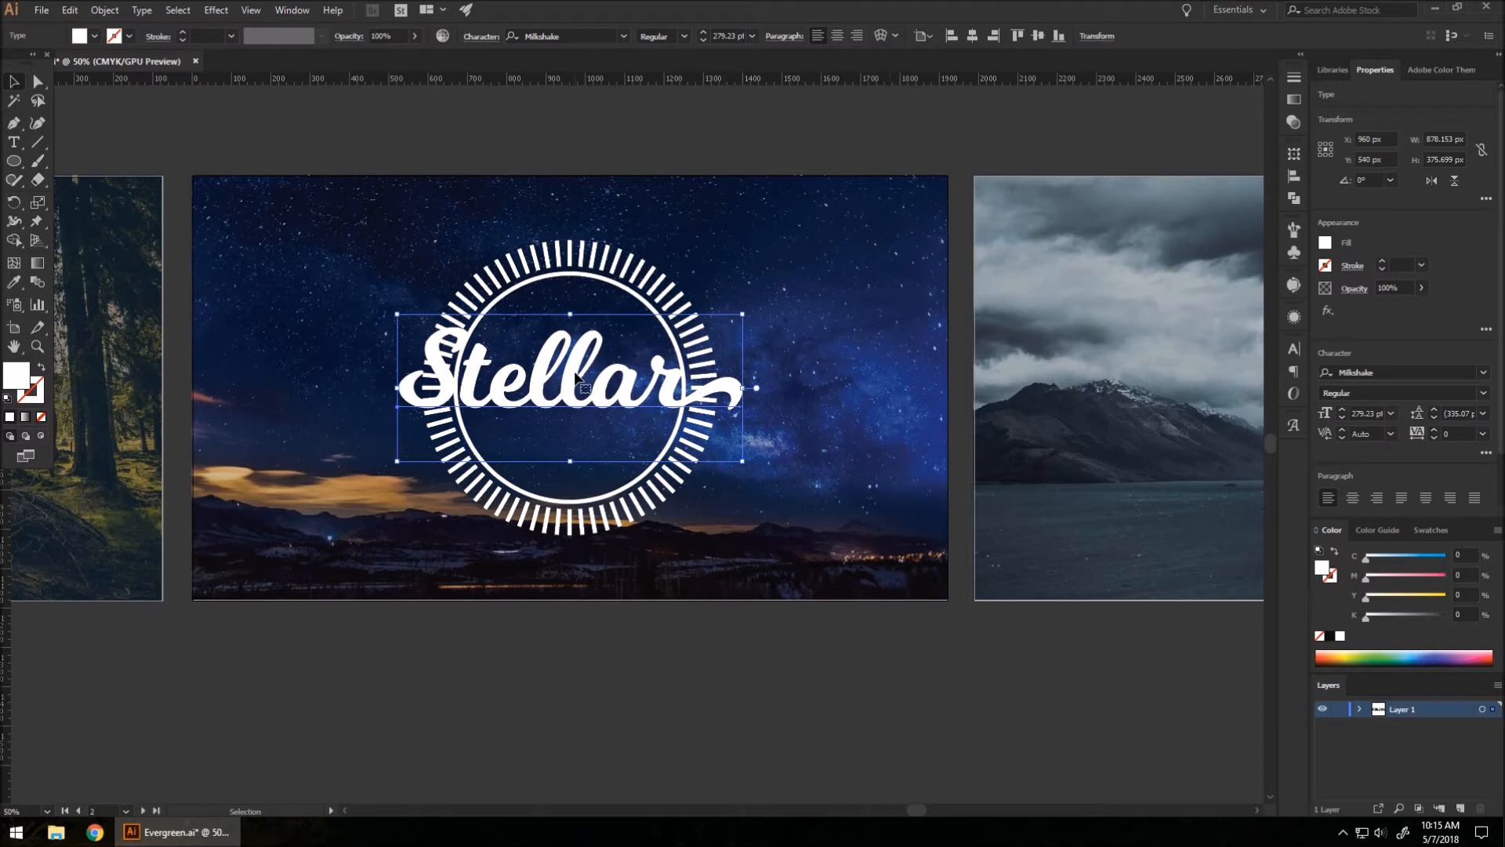
drag(542, 385, 559, 397)
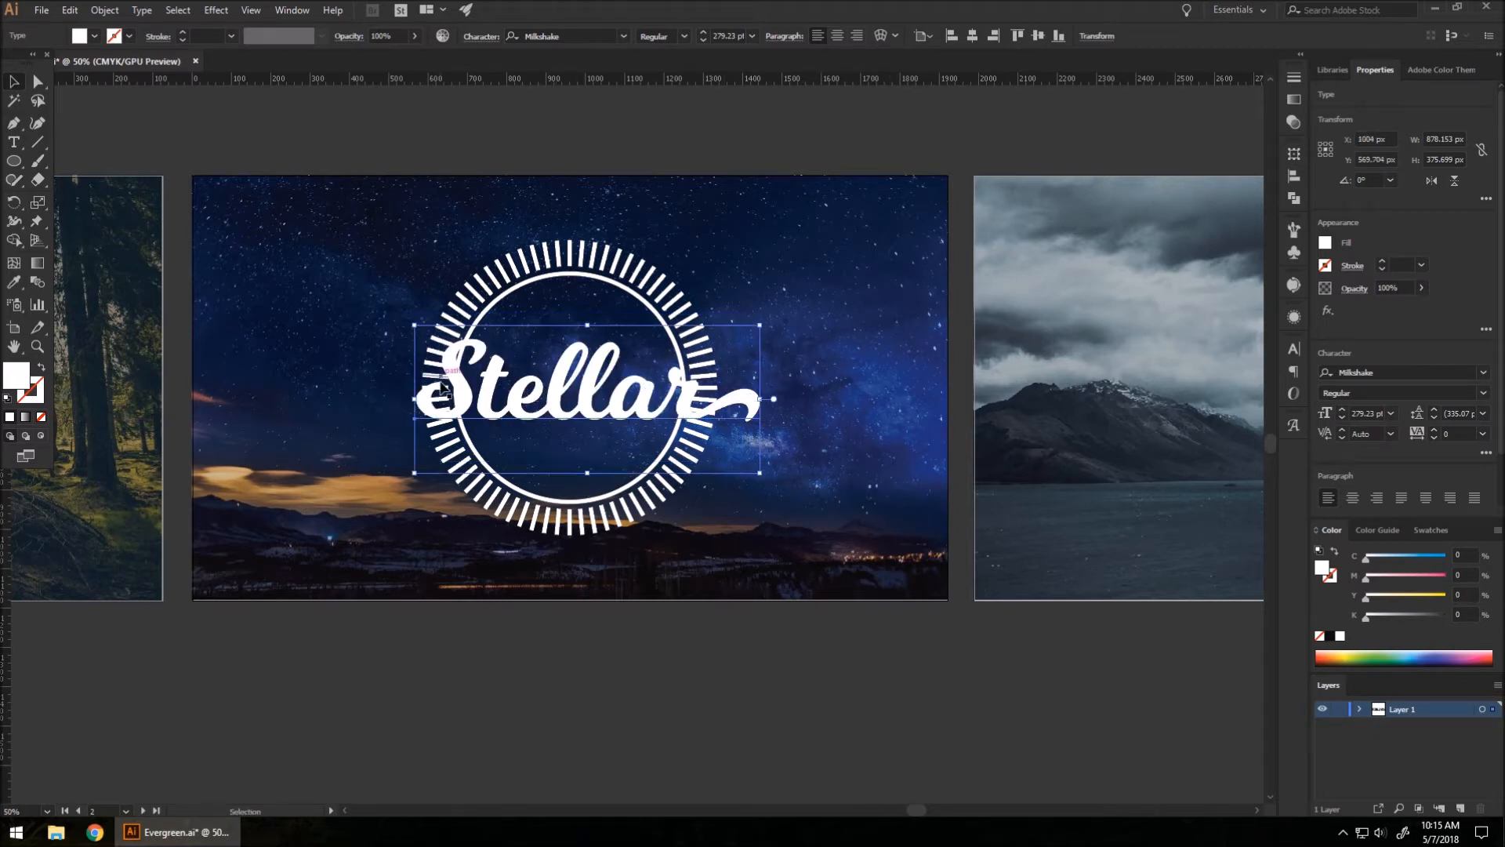
drag(645, 406, 650, 421)
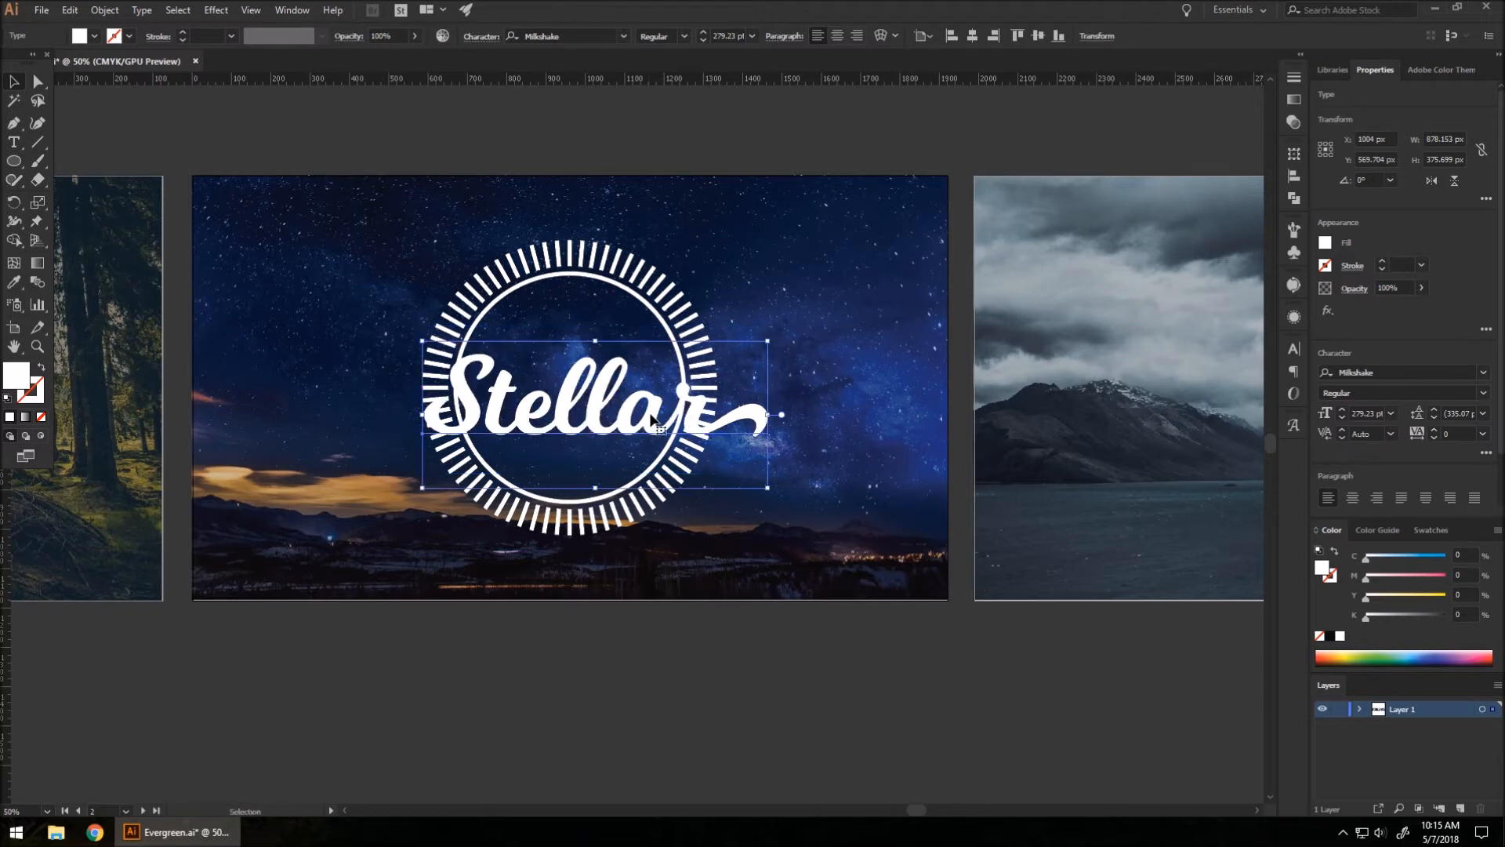
Step: Convert the Stellar text to outlines and unite its overlapping letters with Pathfinder
click(142, 10)
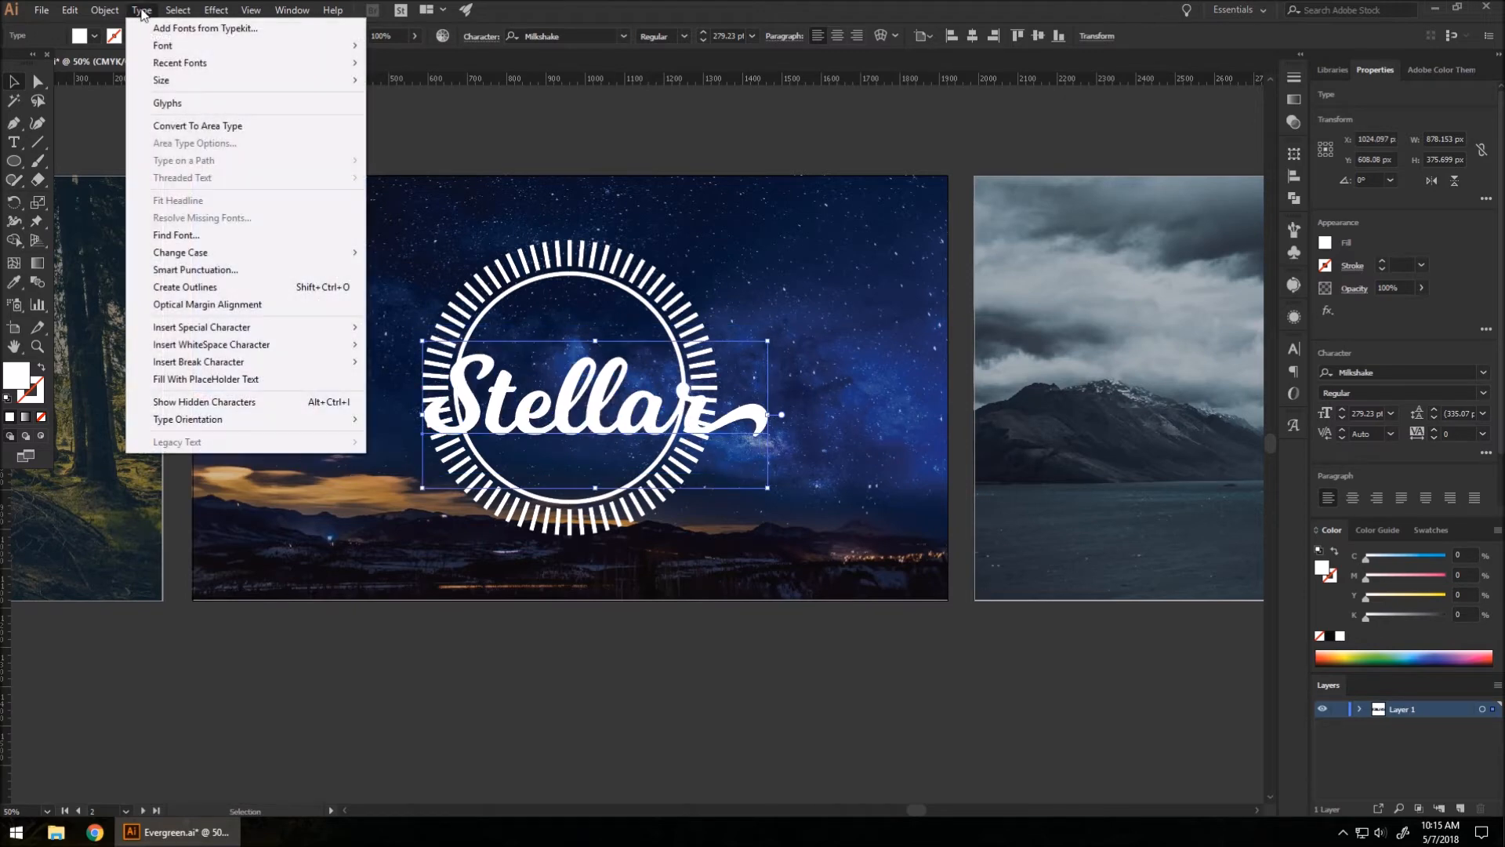
click(200, 289)
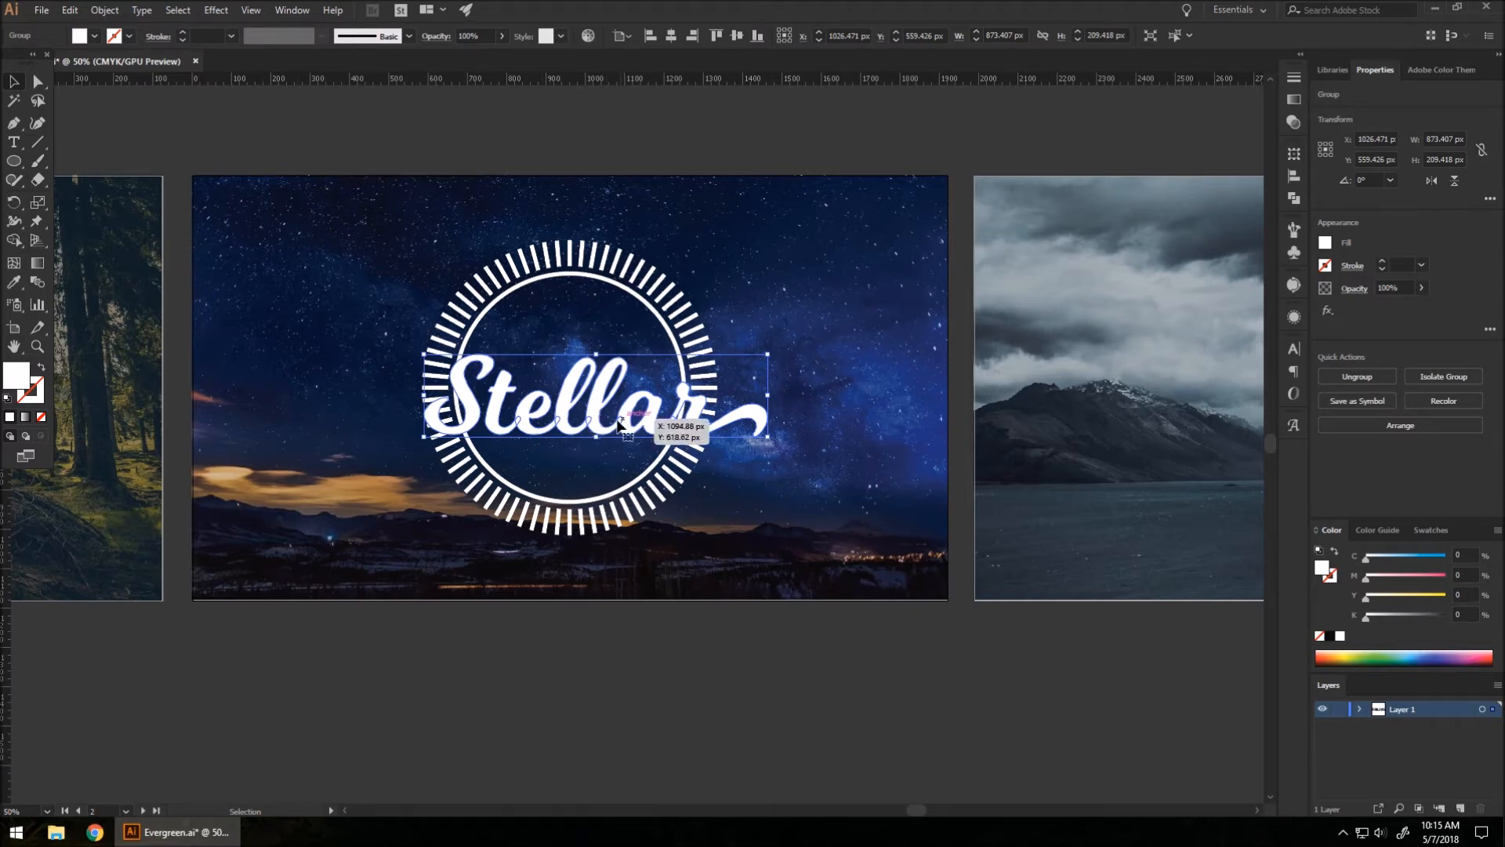
scroll(505, 429, up, 3)
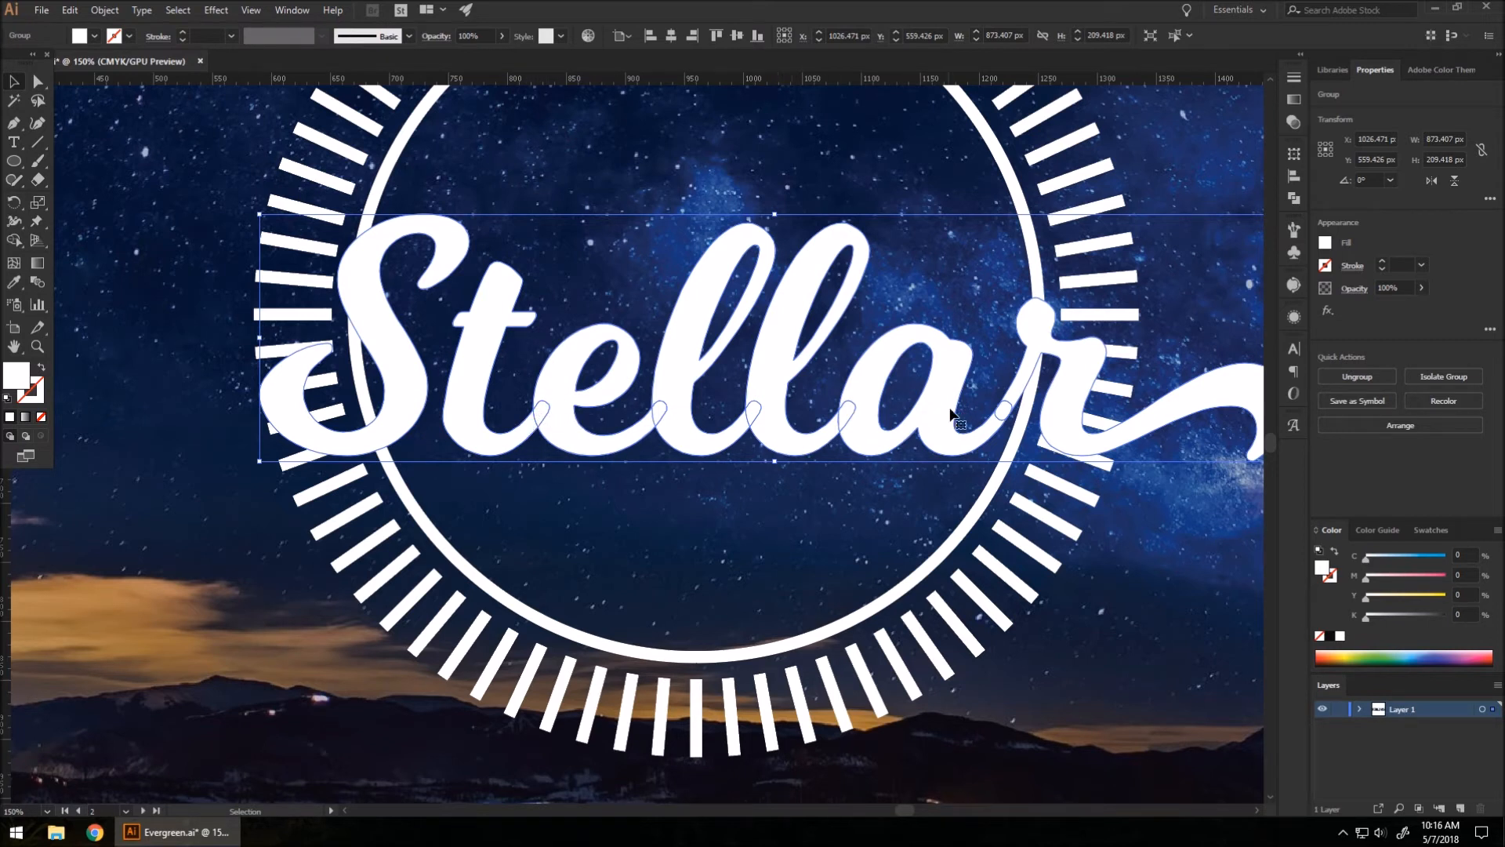
click(1294, 200)
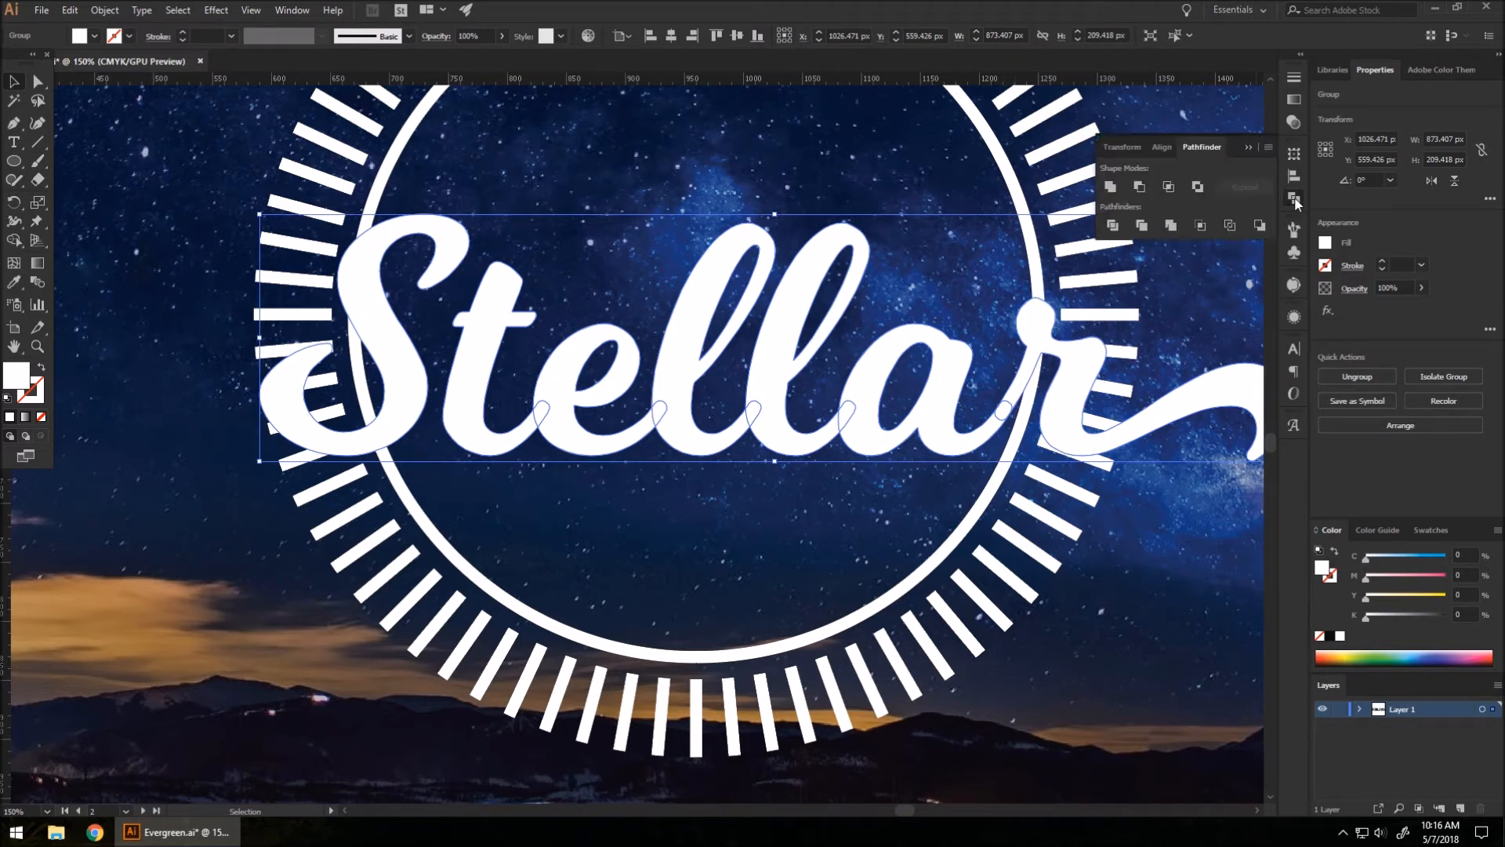
click(1111, 188)
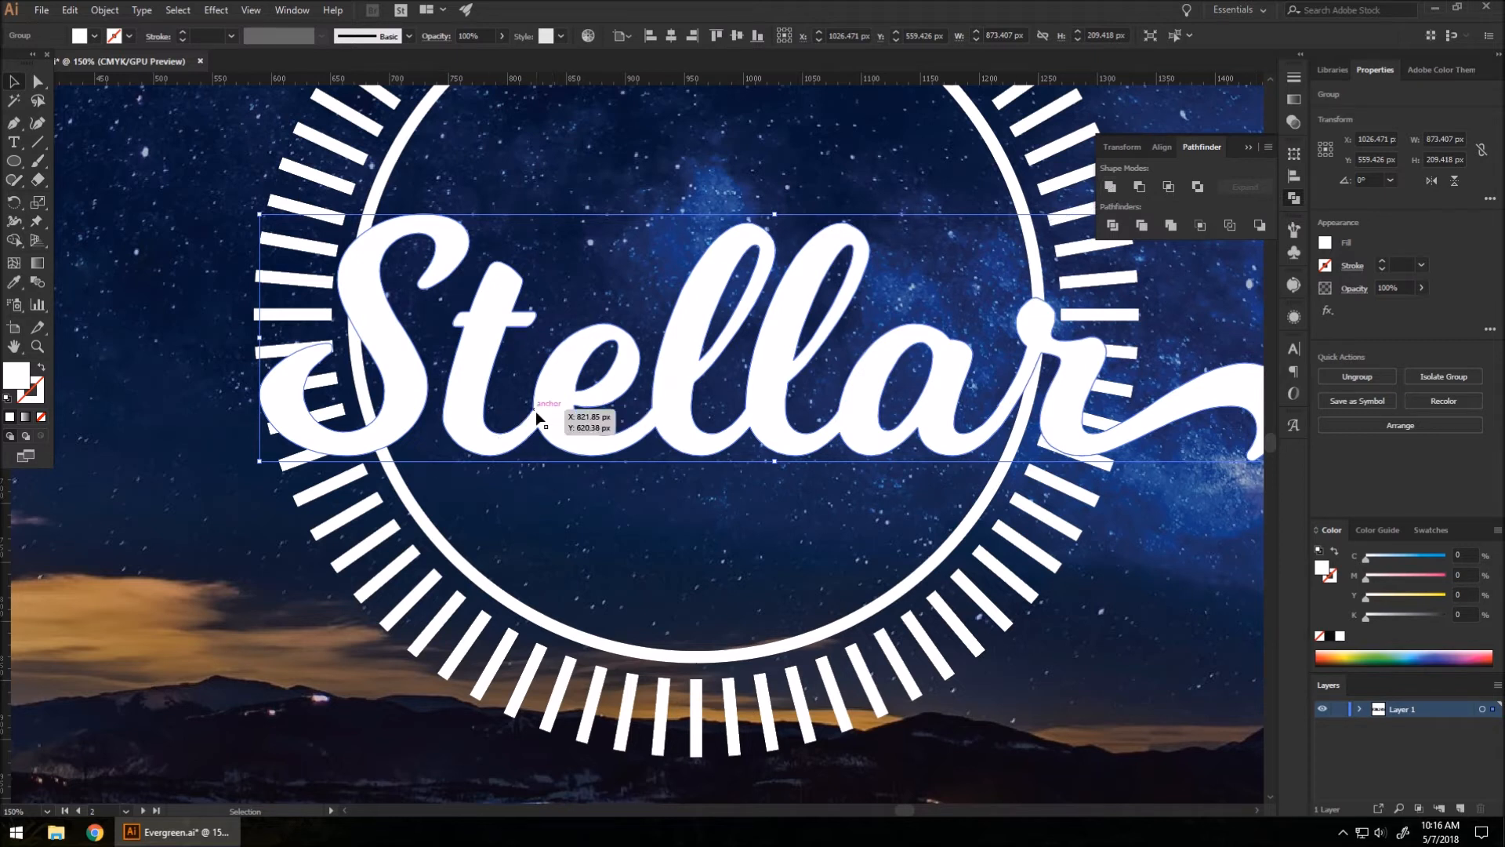
click(1291, 199)
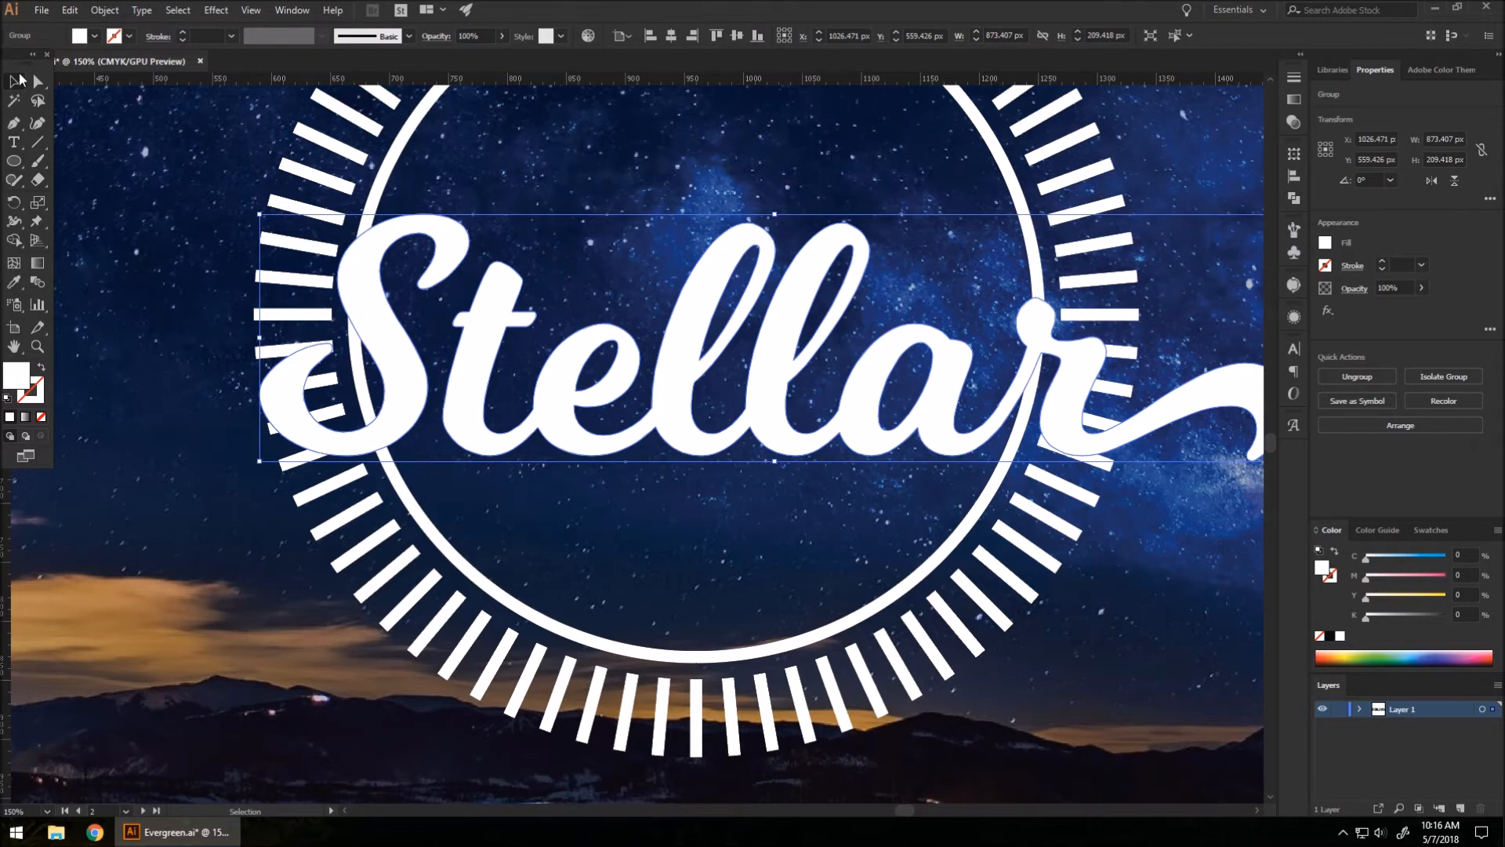
Step: Shear the Stellar lettering by -10° along the vertical axis so it slants upward across the circle
scroll(586, 421, down, 1)
scroll(587, 421, down, 1)
scroll(696, 212, up, 1)
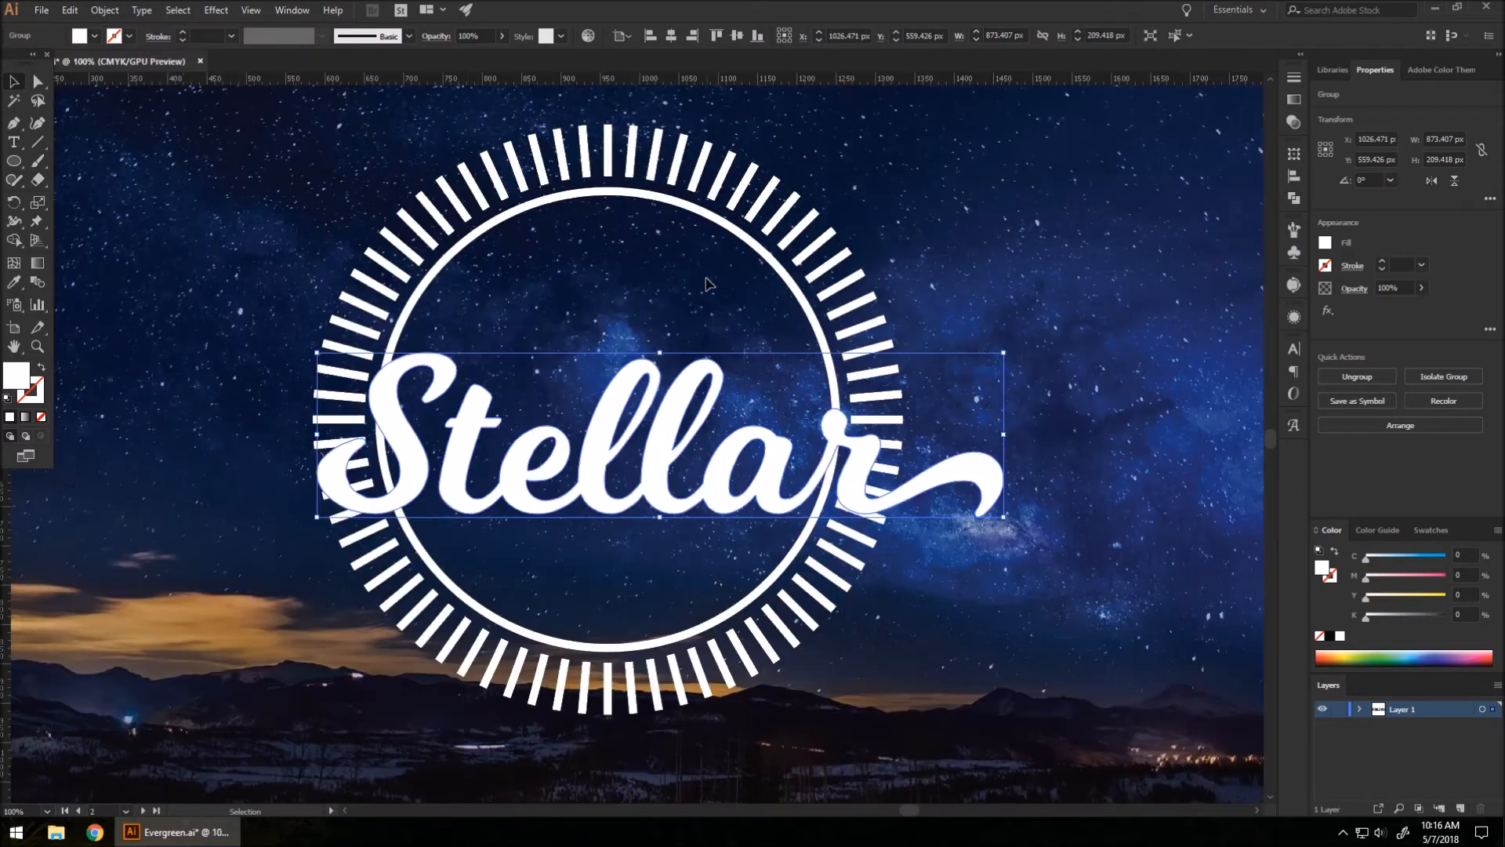
click(109, 11)
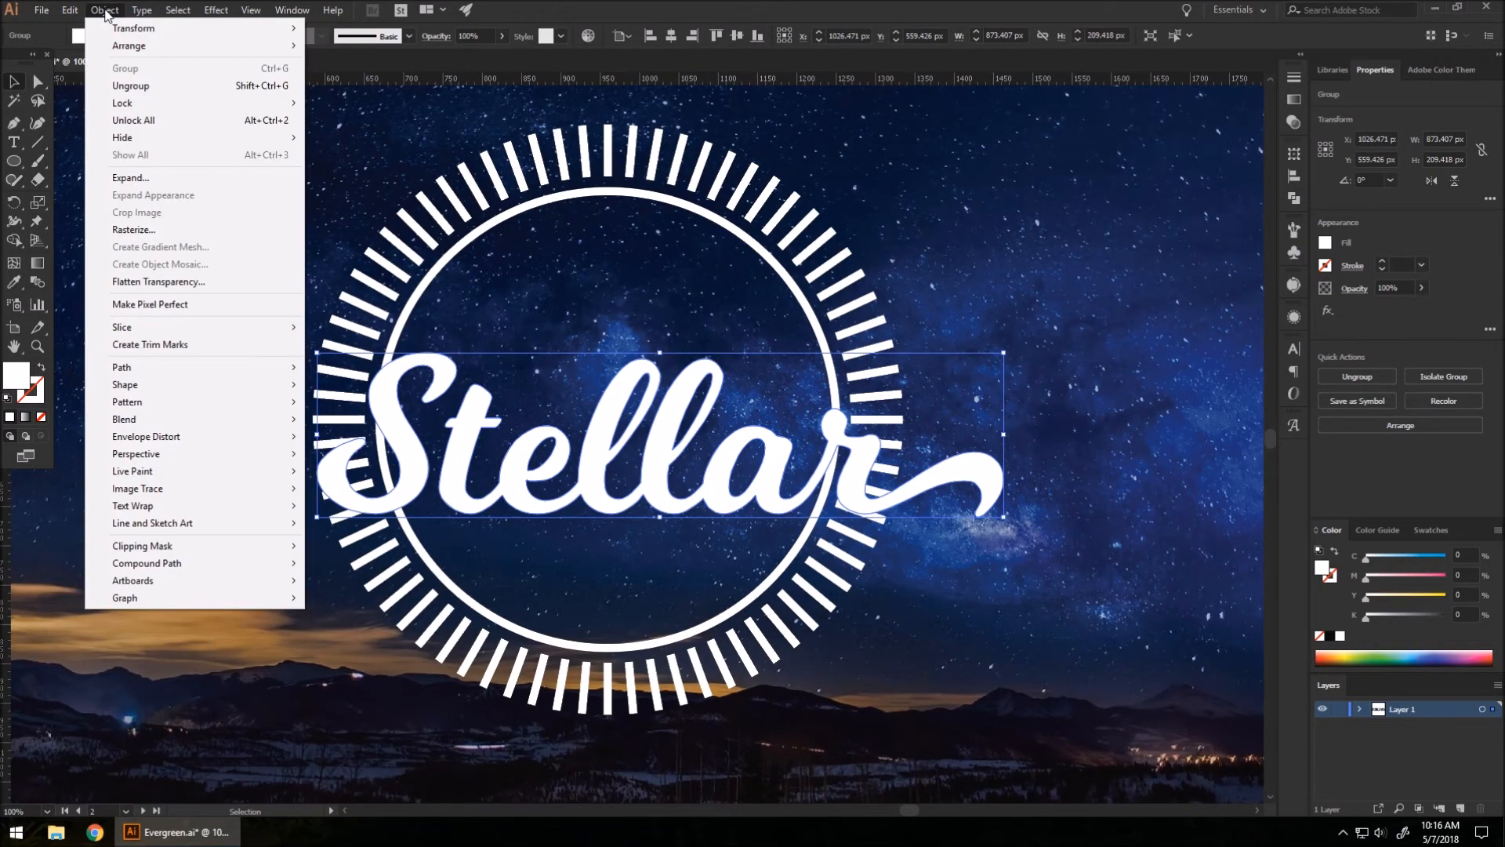
mouse_move(153, 32)
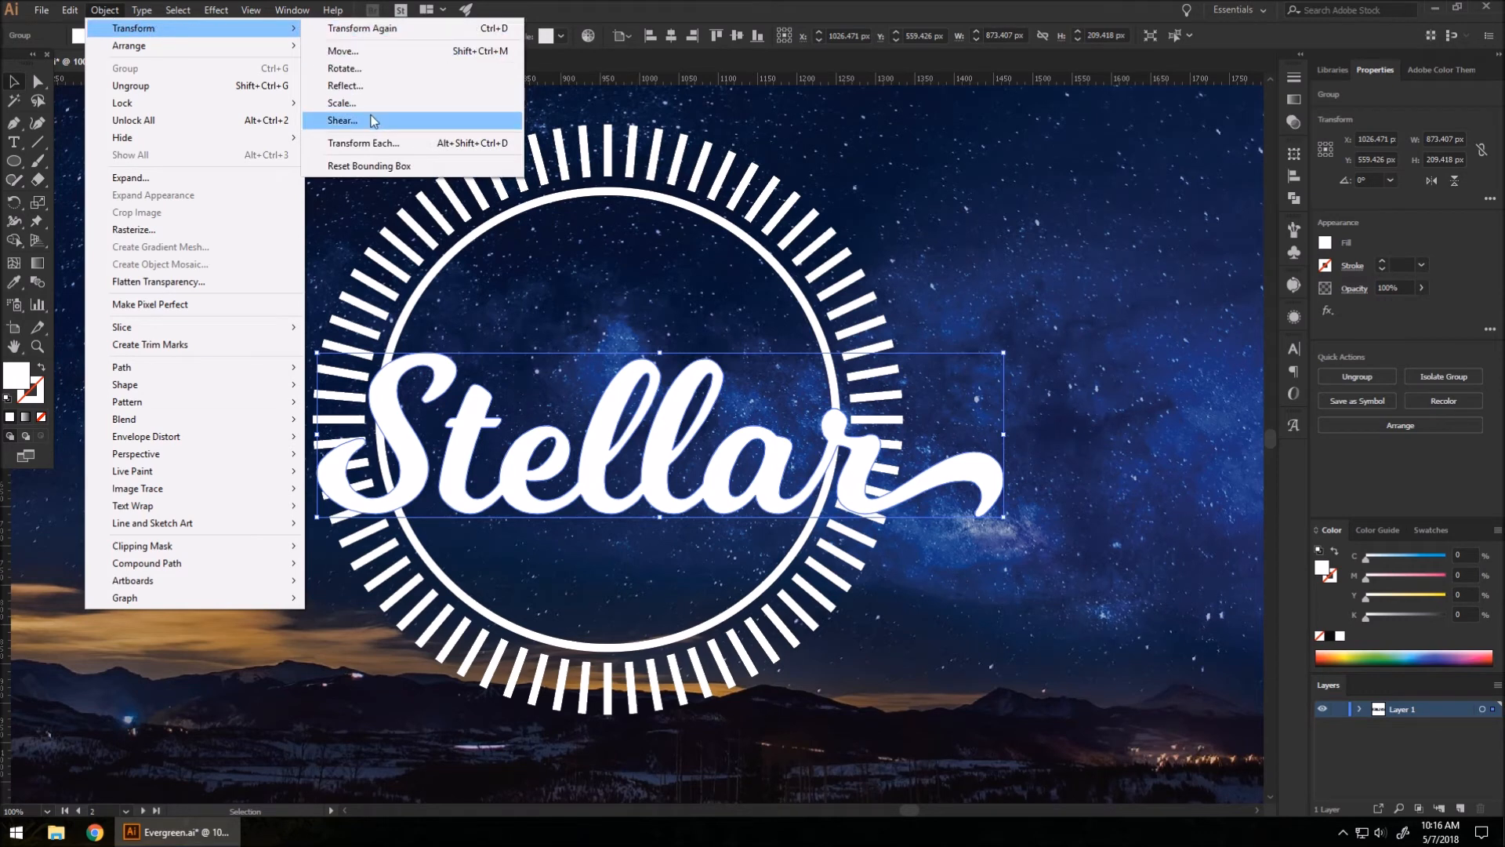
click(343, 121)
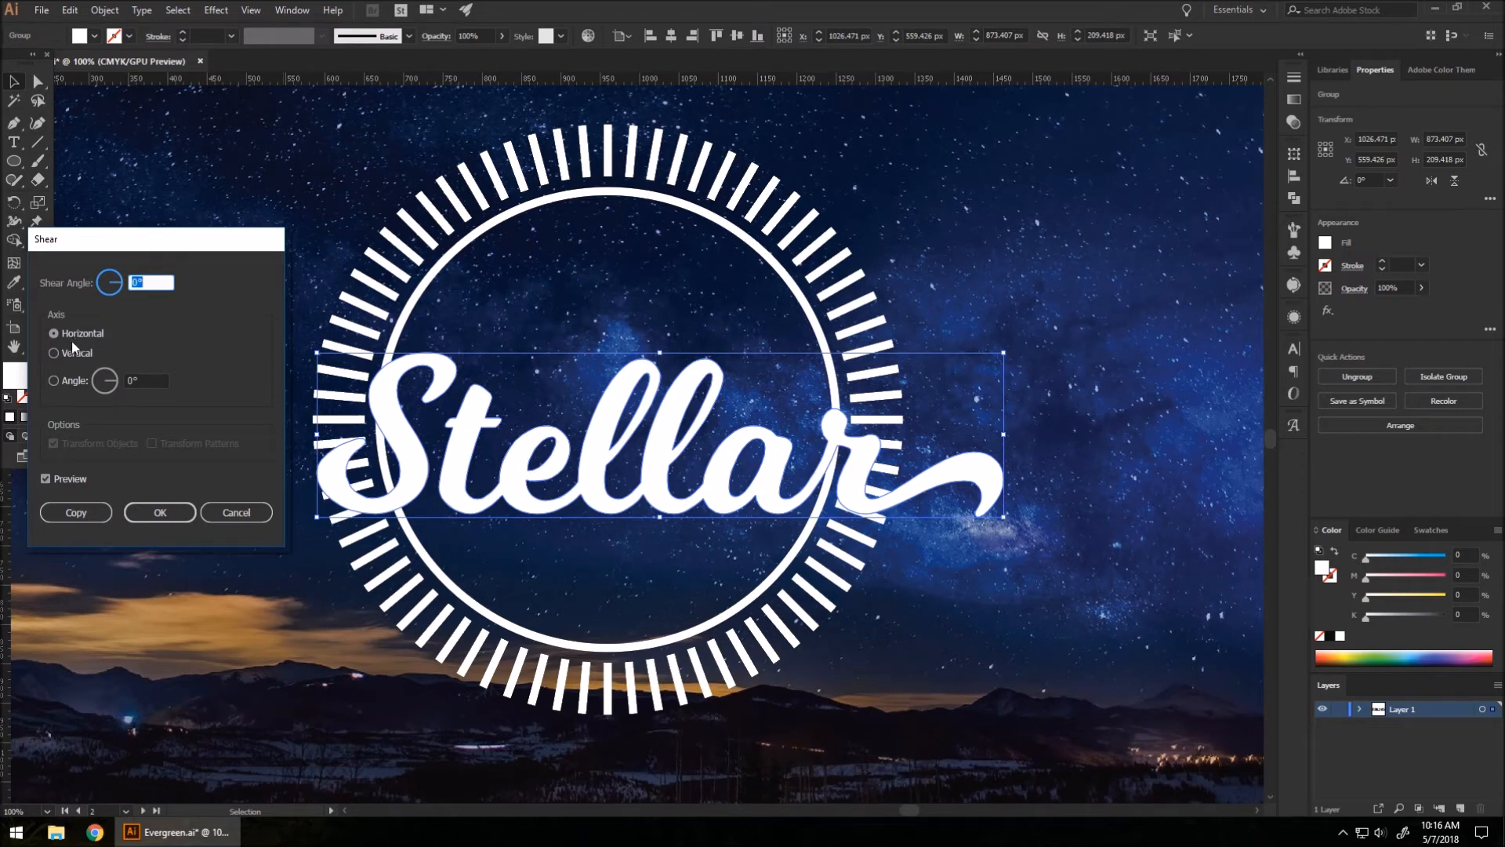
click(55, 353)
click(104, 285)
key(Down)
key(Down)
key(Down)
key(Down)
key(Down)
key(Down)
key(Down)
key(Down)
key(Down)
key(Down)
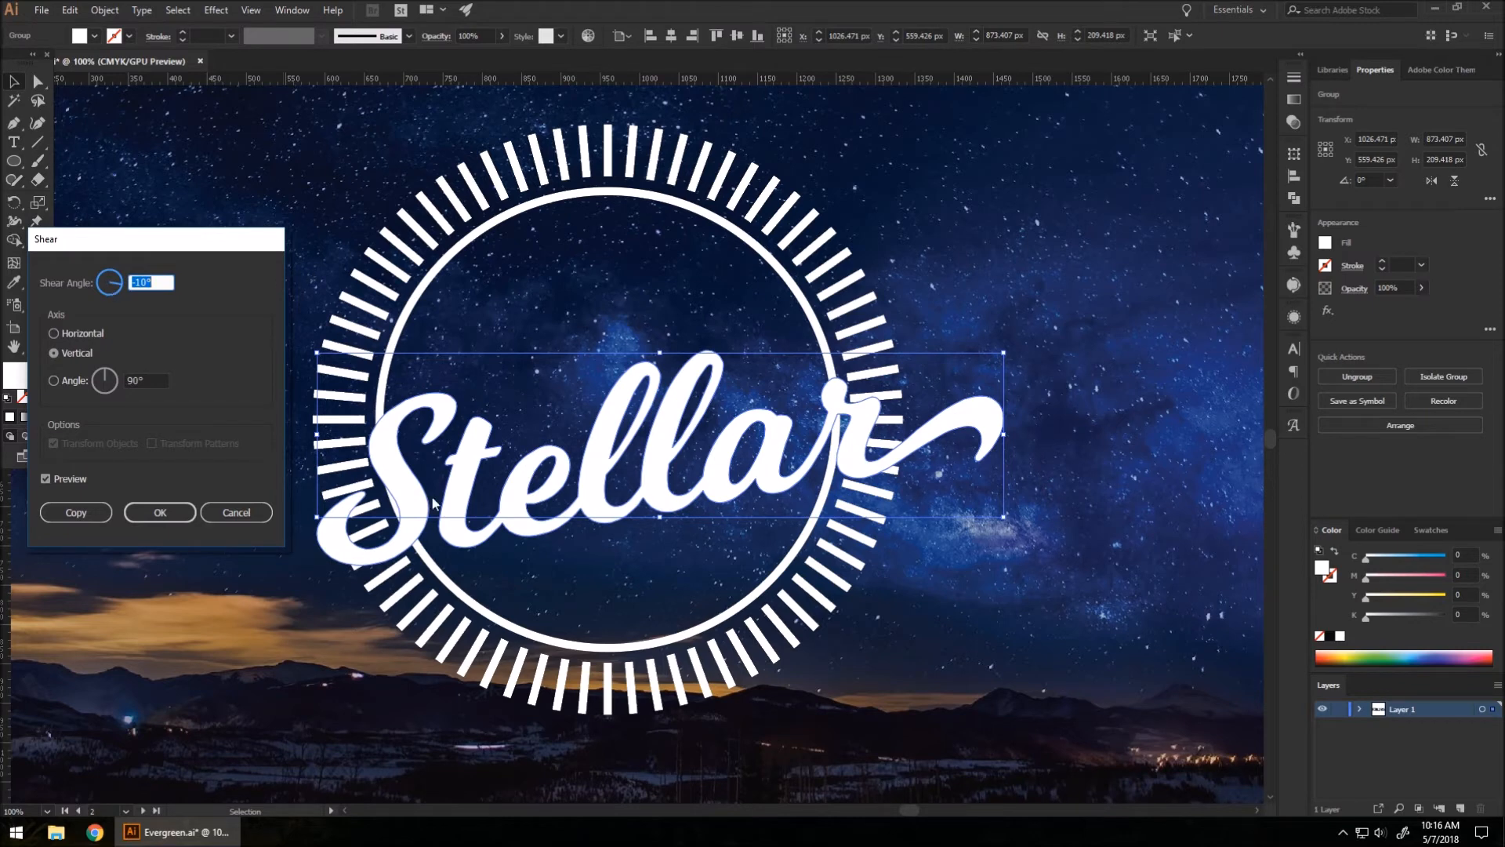
click(160, 512)
Step: Move the sheared Stellar lettering slightly higher over the circle, to about X 1025 px and Y 537 px, and deselect it
drag(668, 481, 650, 424)
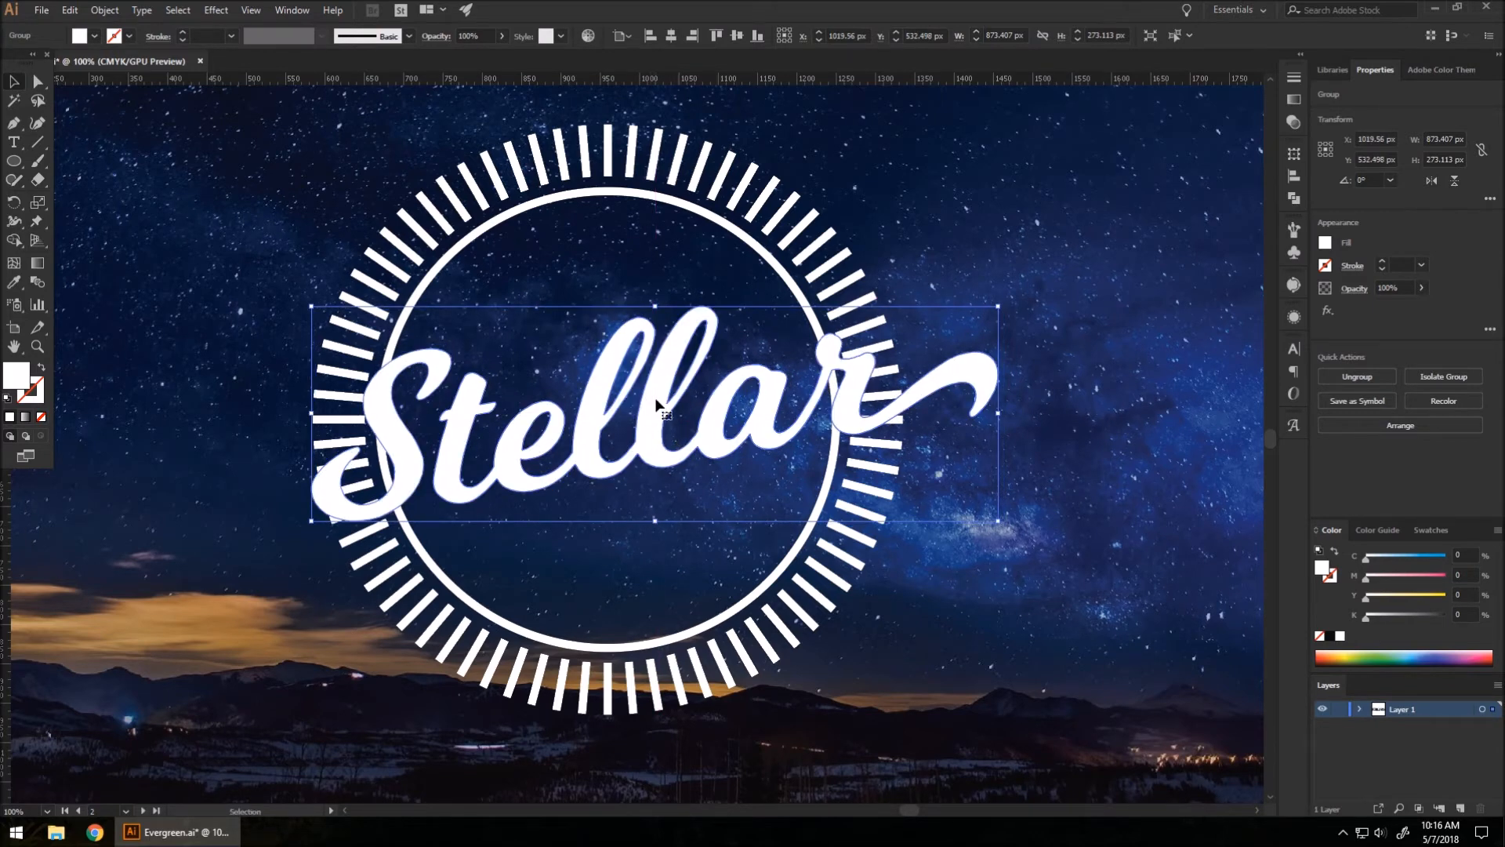
drag(654, 406, 654, 411)
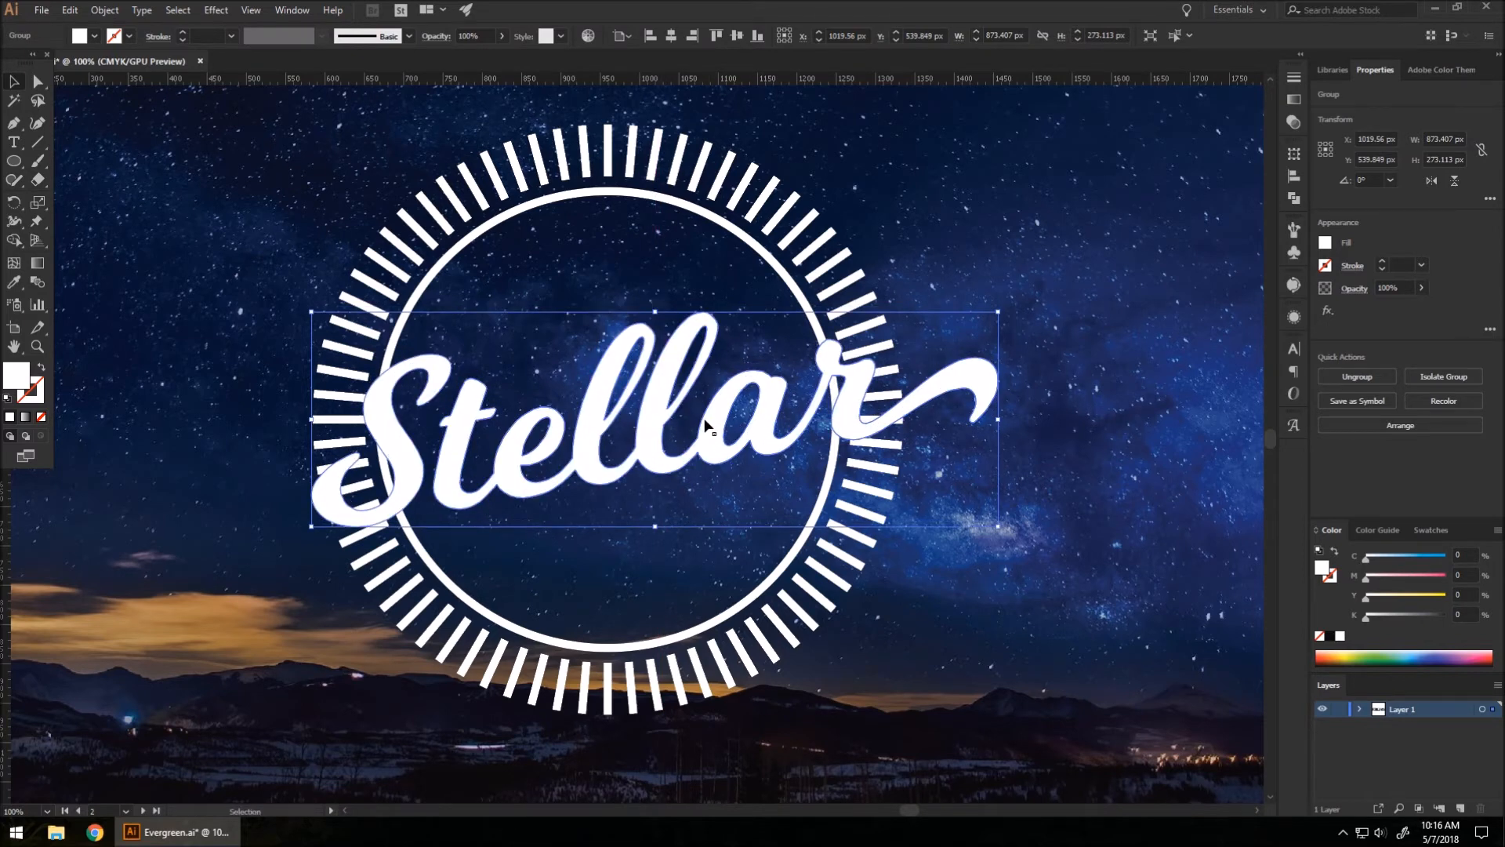
drag(705, 433, 712, 426)
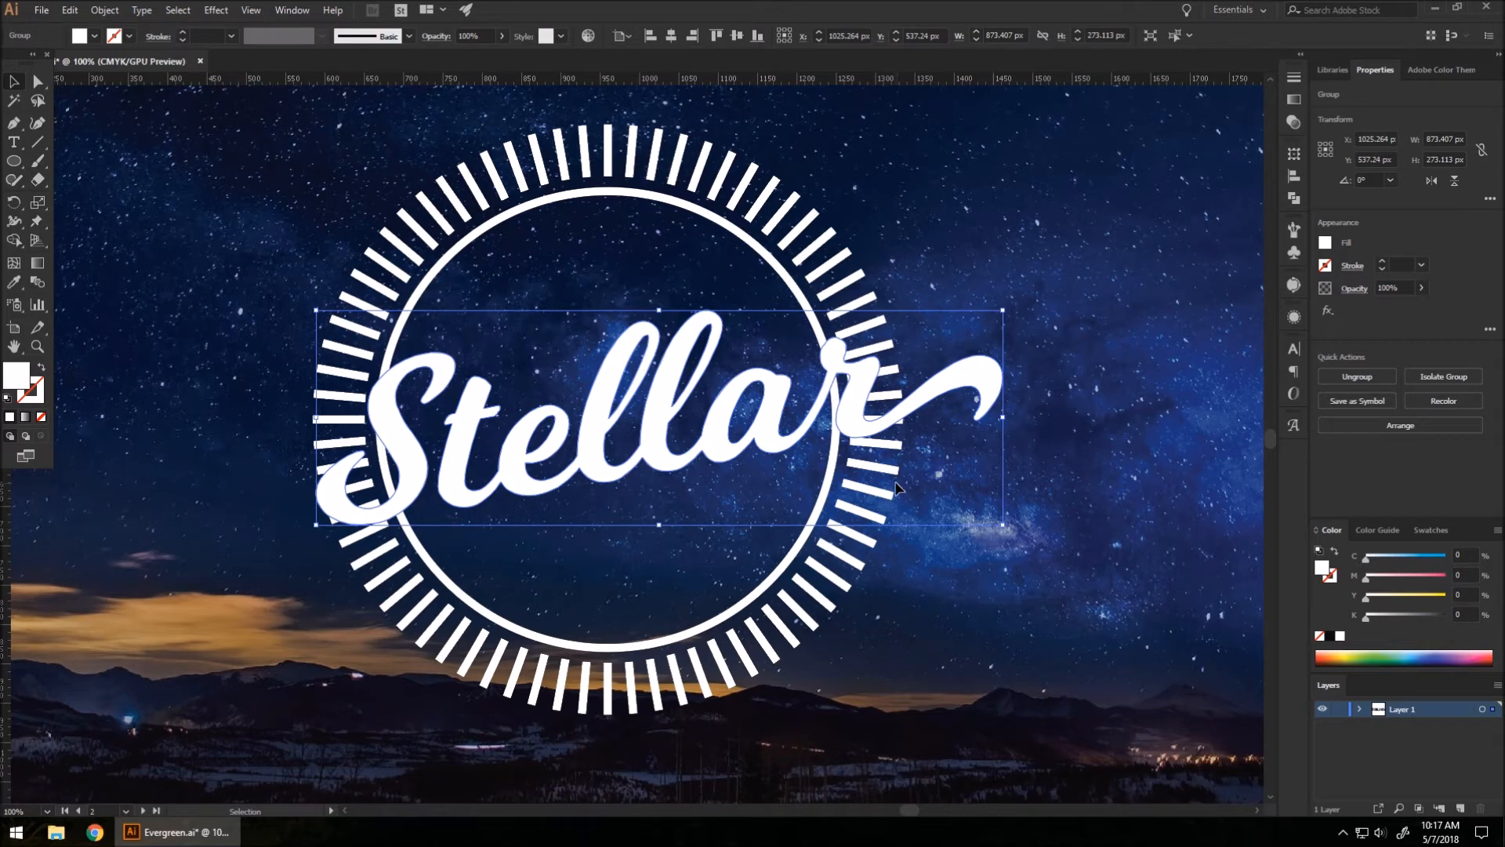
click(235, 520)
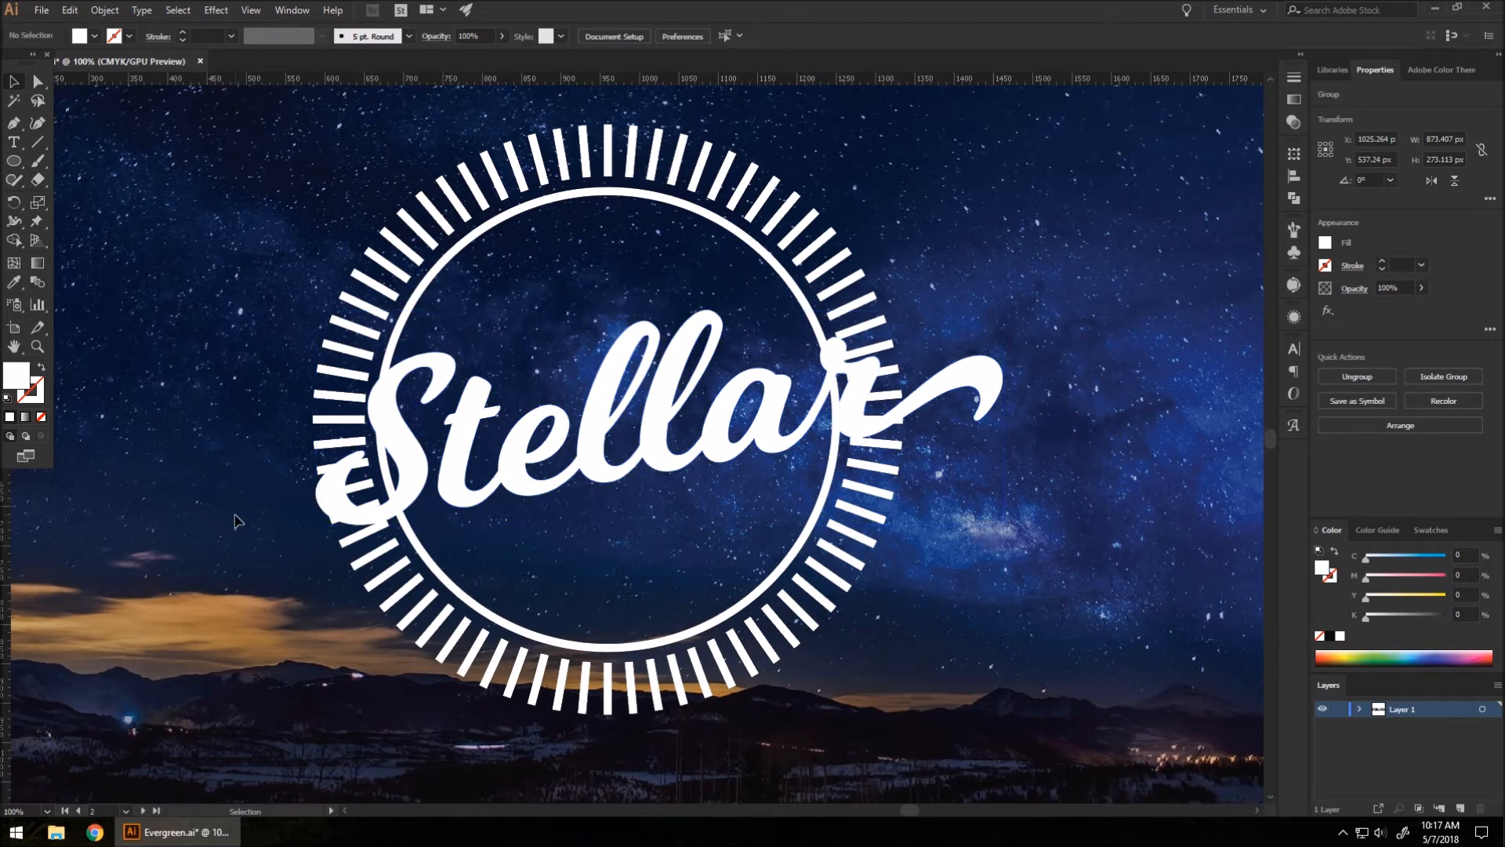
Step: Offset the path of the Stellar lettering by 10 px with Miter joins and a miter limit of 4, and deselect the result
scroll(578, 379, down, 2)
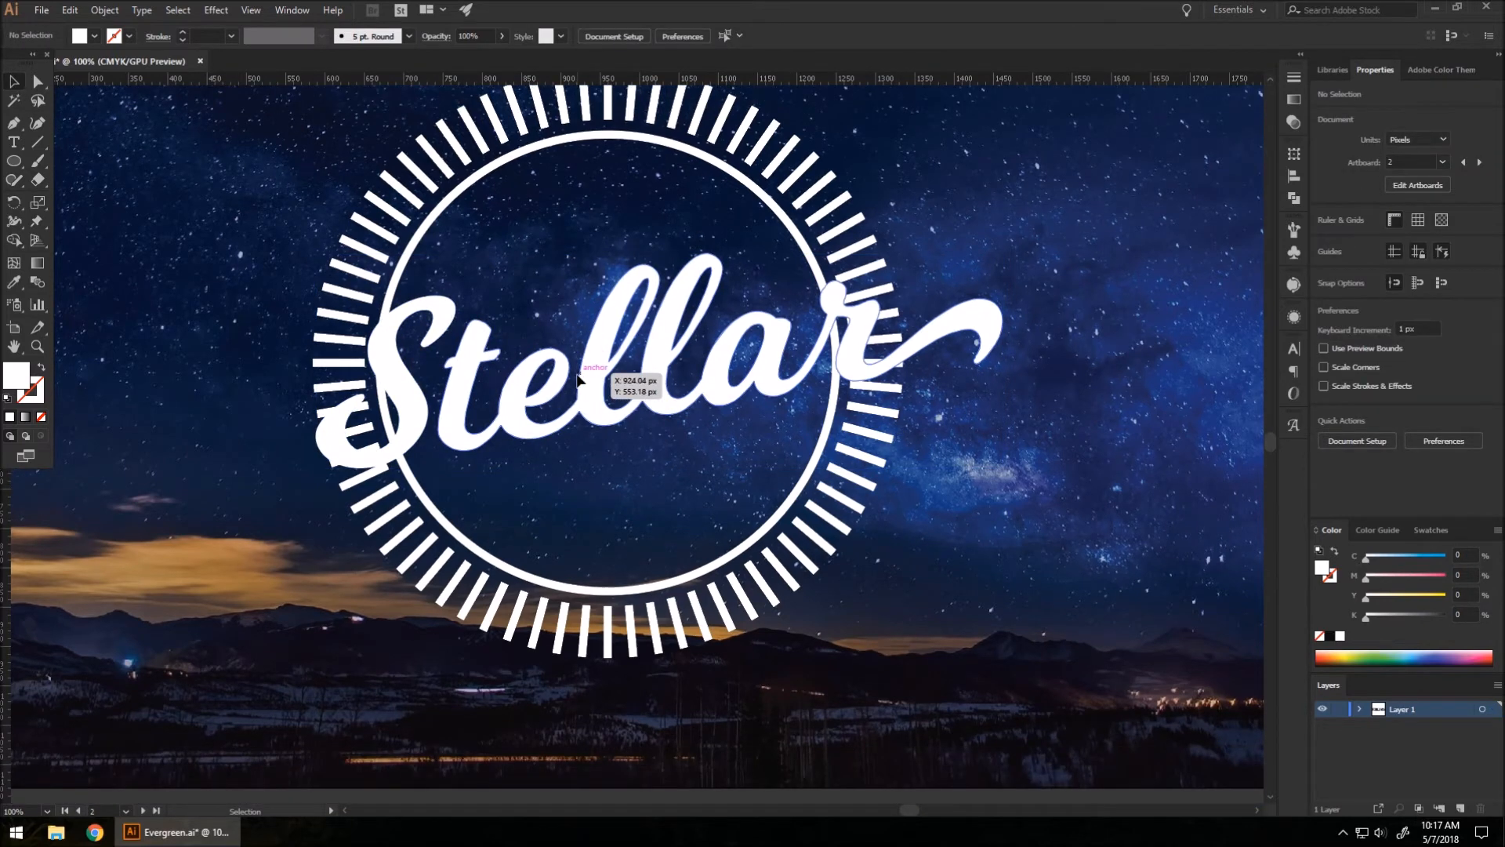
scroll(577, 379, down, 2)
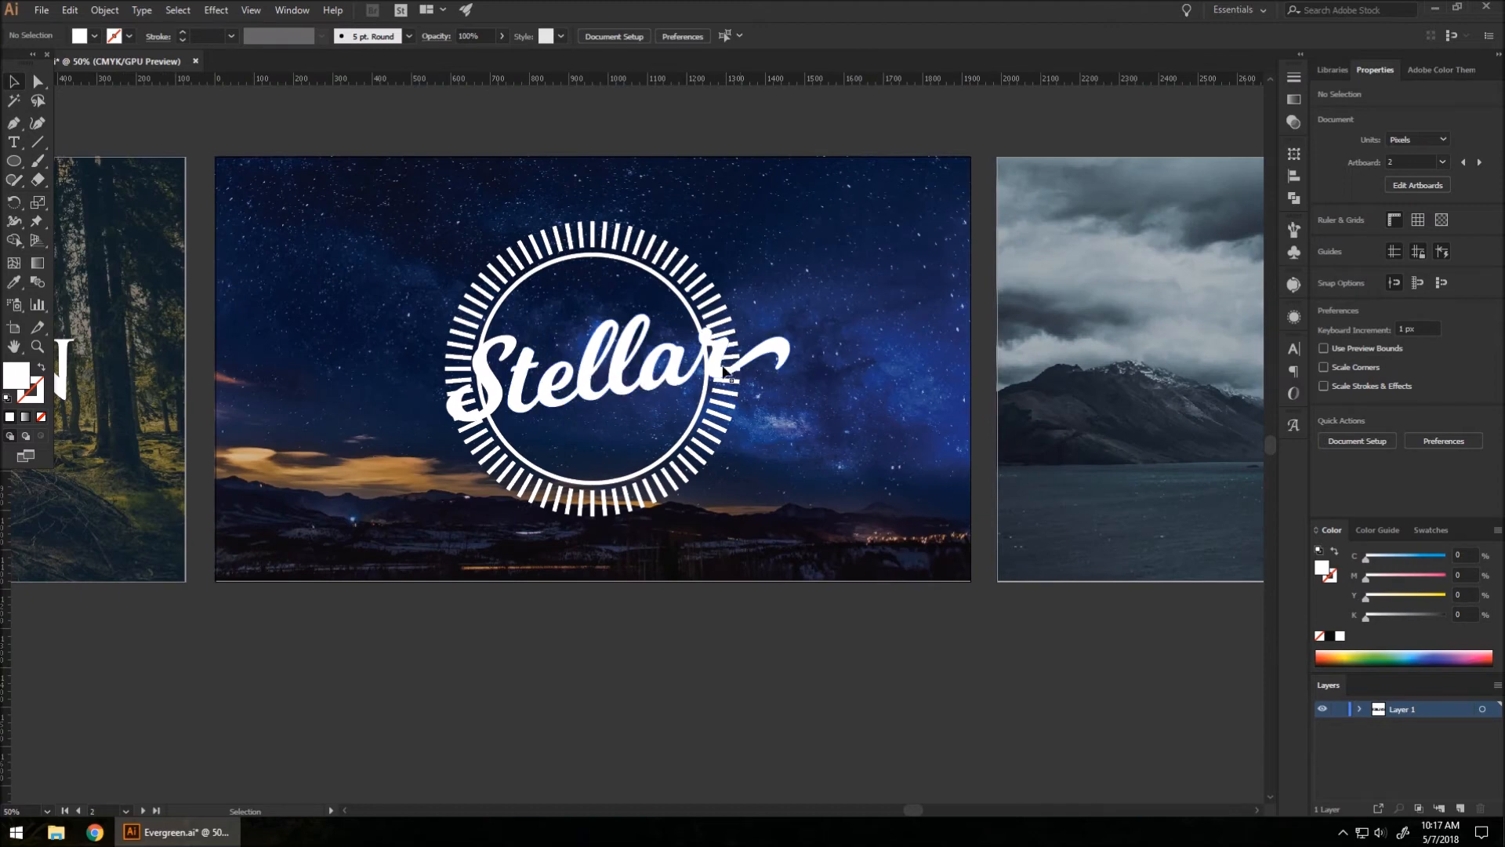
scroll(559, 327, up, 2)
scroll(655, 520, down, 1)
scroll(614, 299, up, 1)
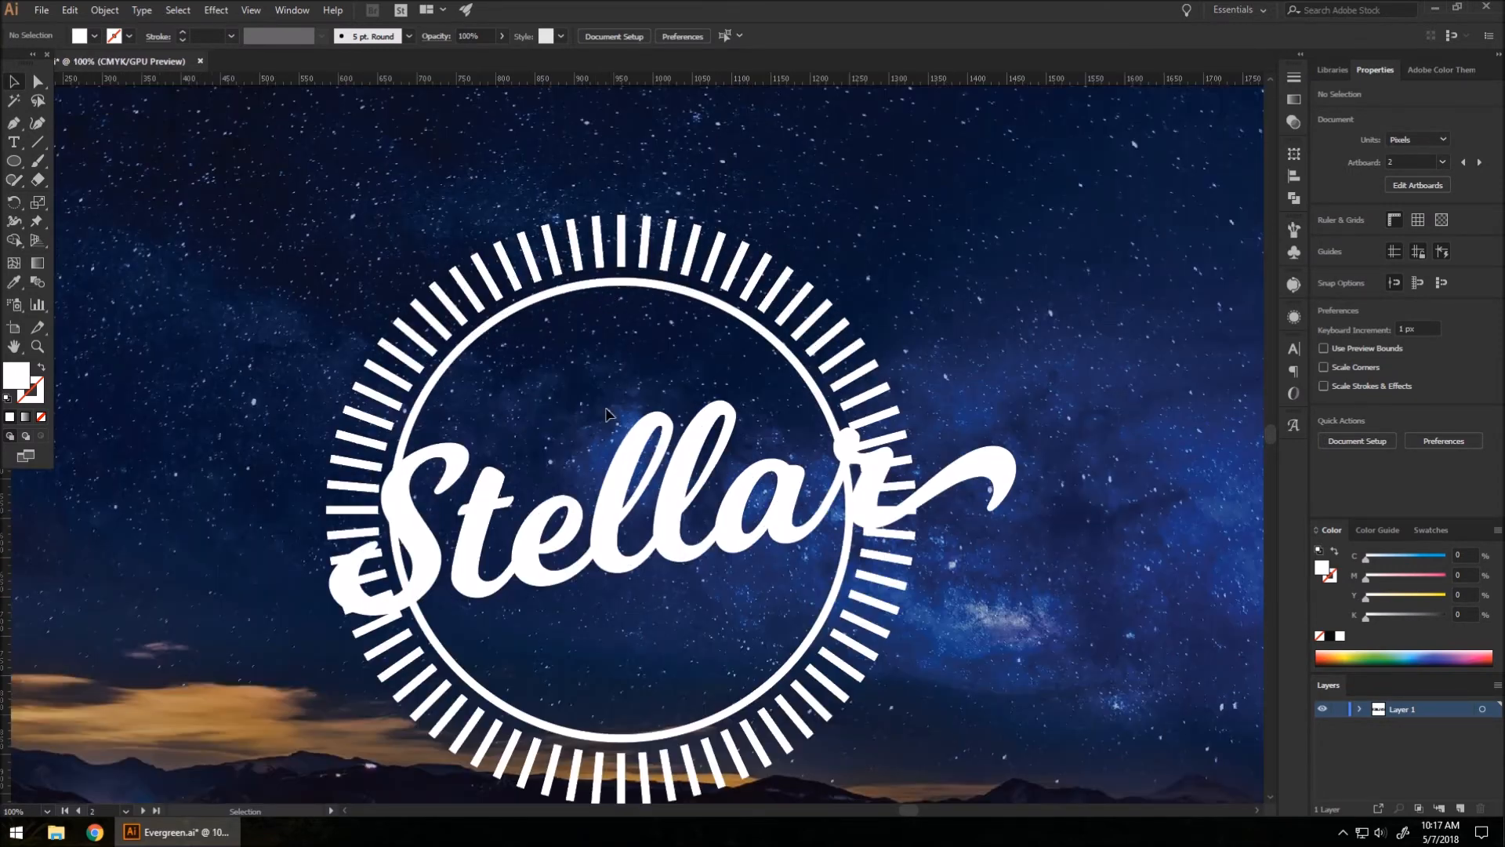
key(ctrl+a)
click(1154, 589)
click(668, 530)
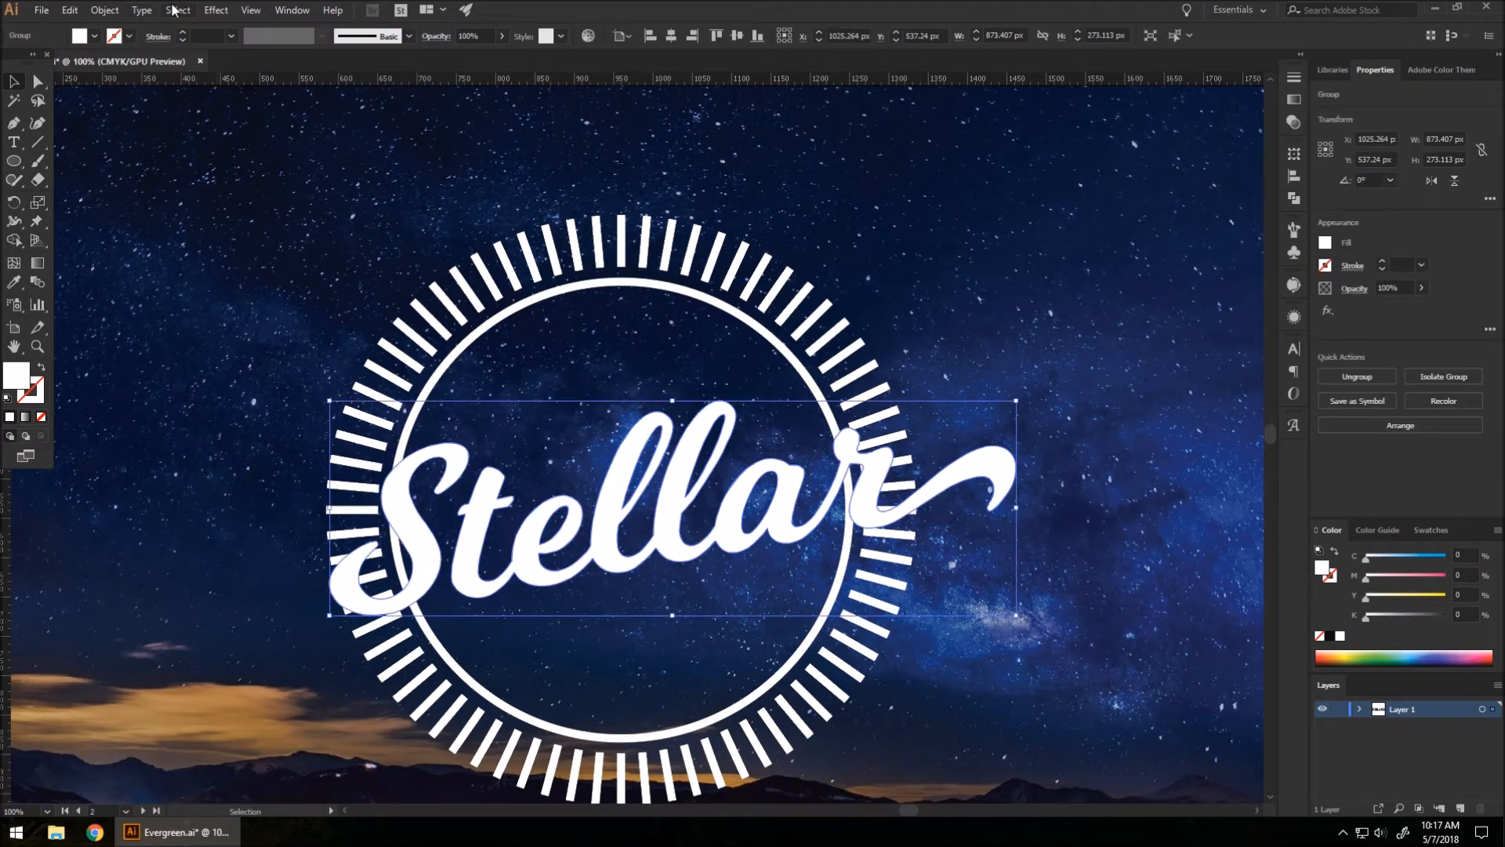
click(102, 11)
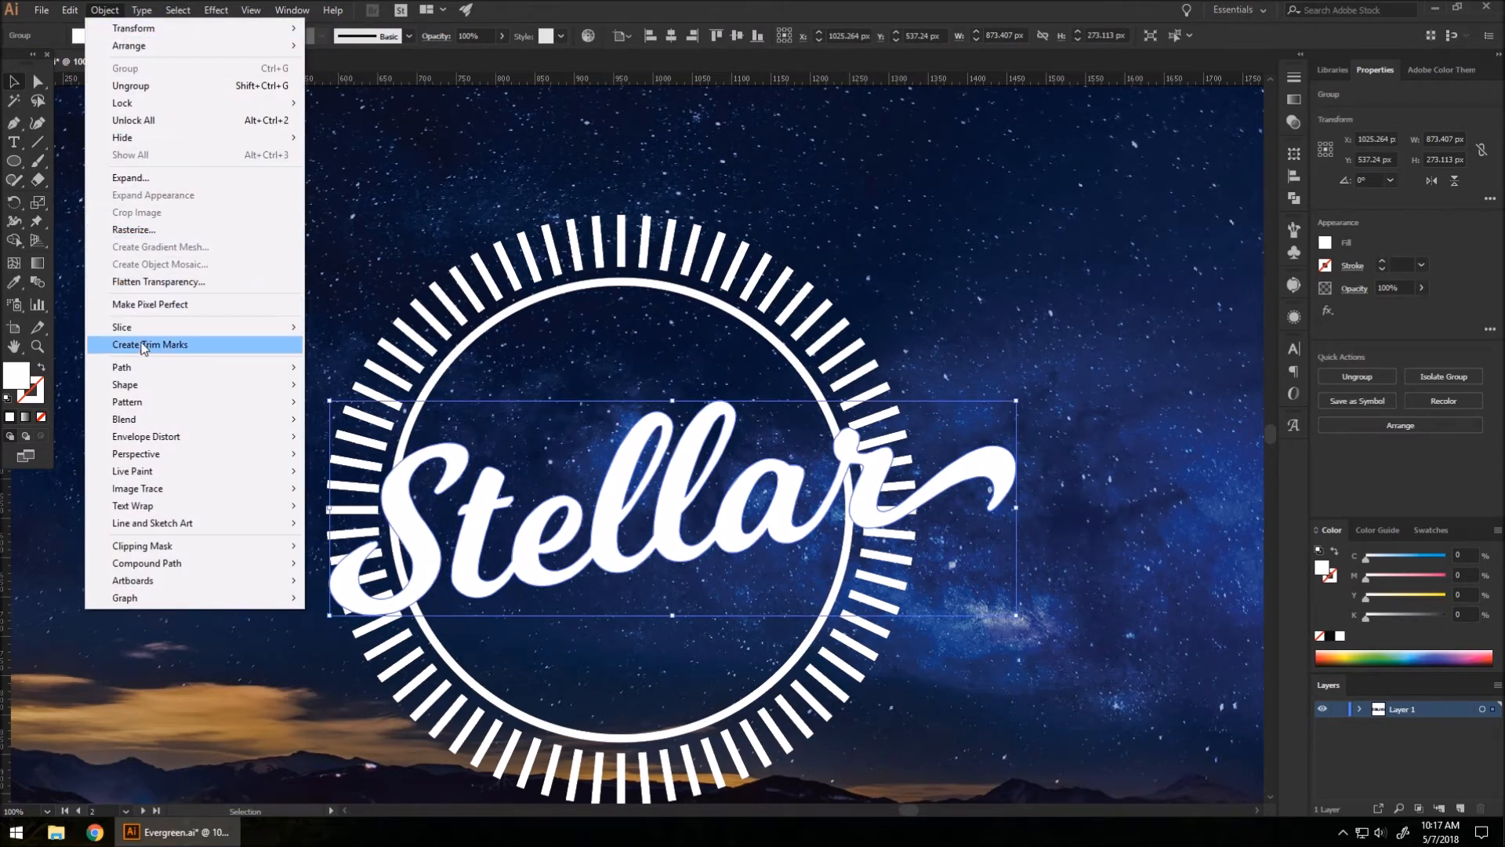
mouse_move(153, 373)
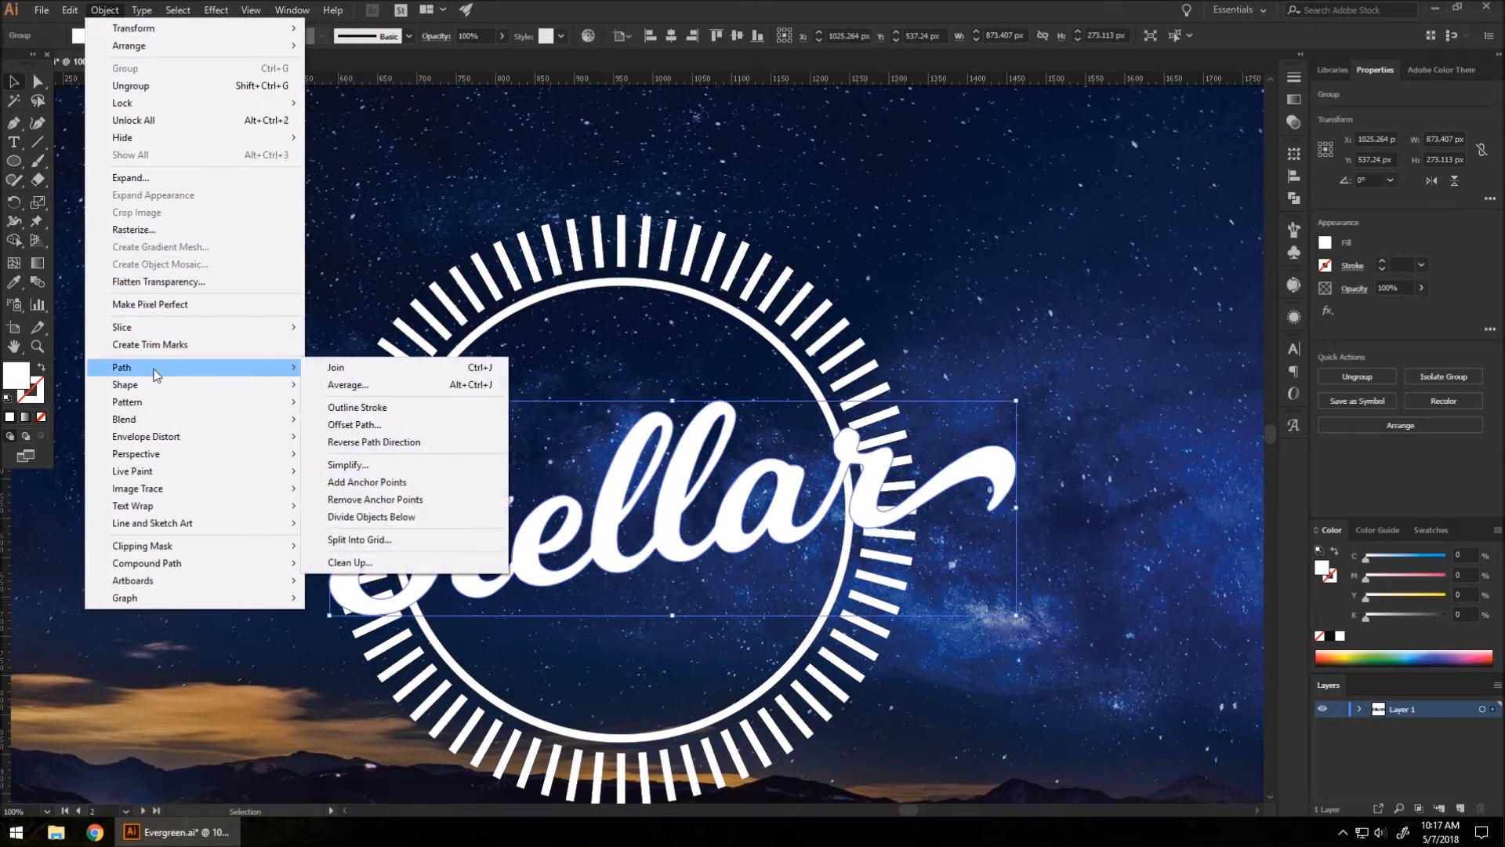
click(382, 426)
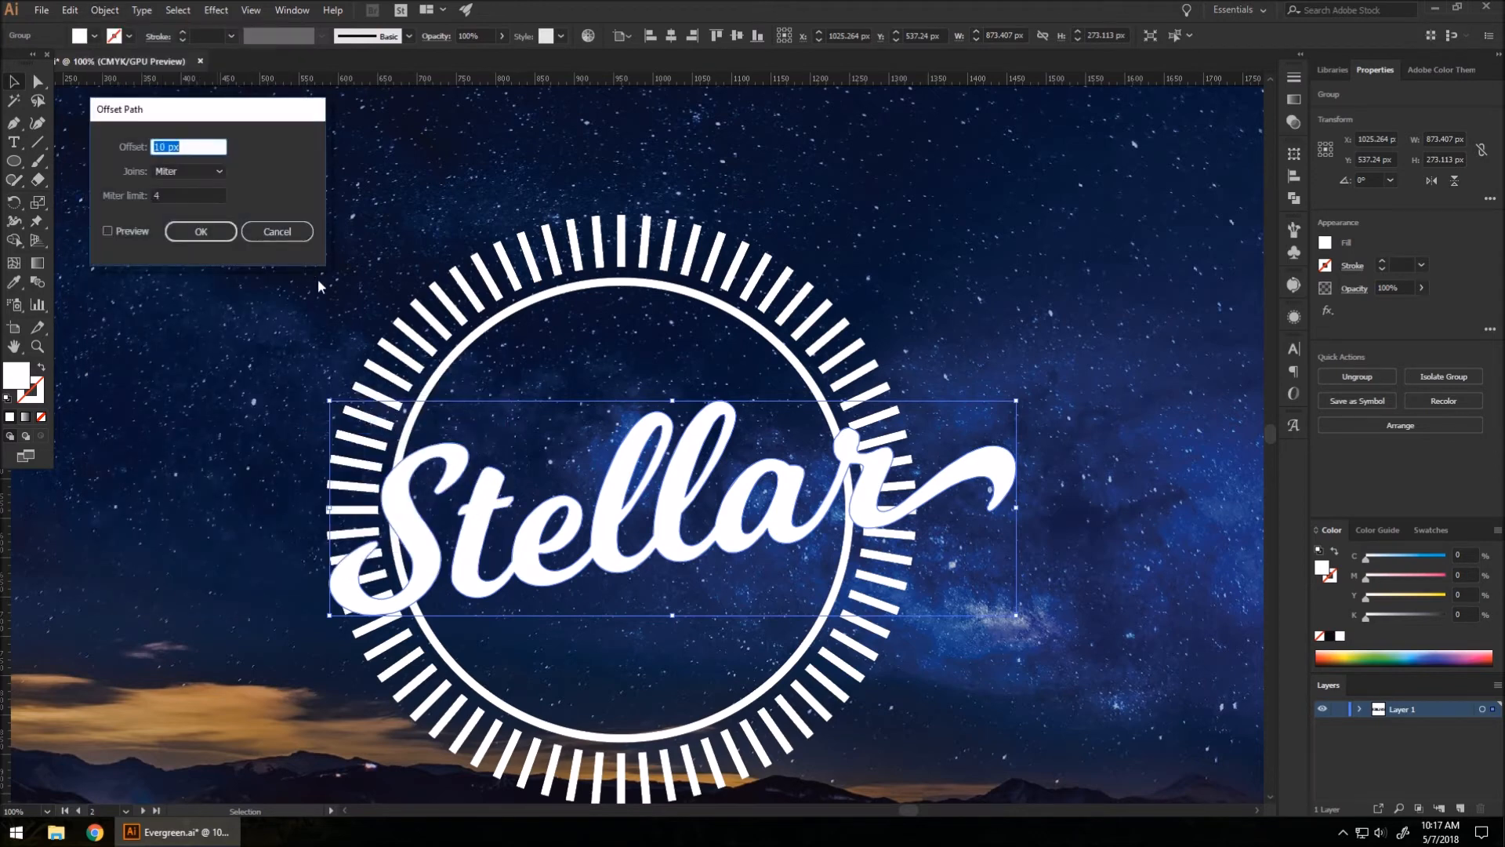
click(108, 233)
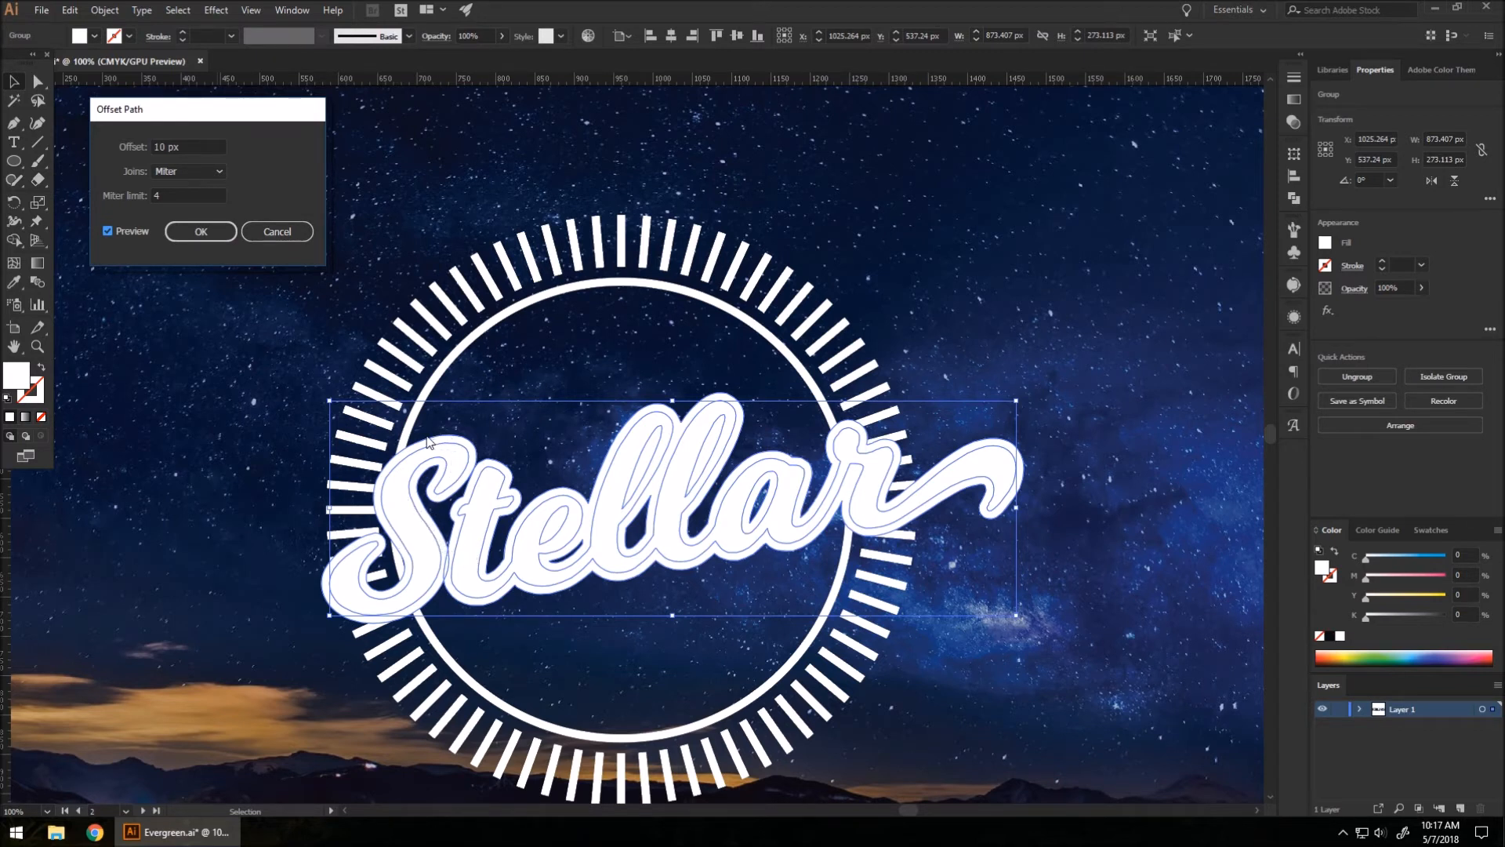
click(210, 228)
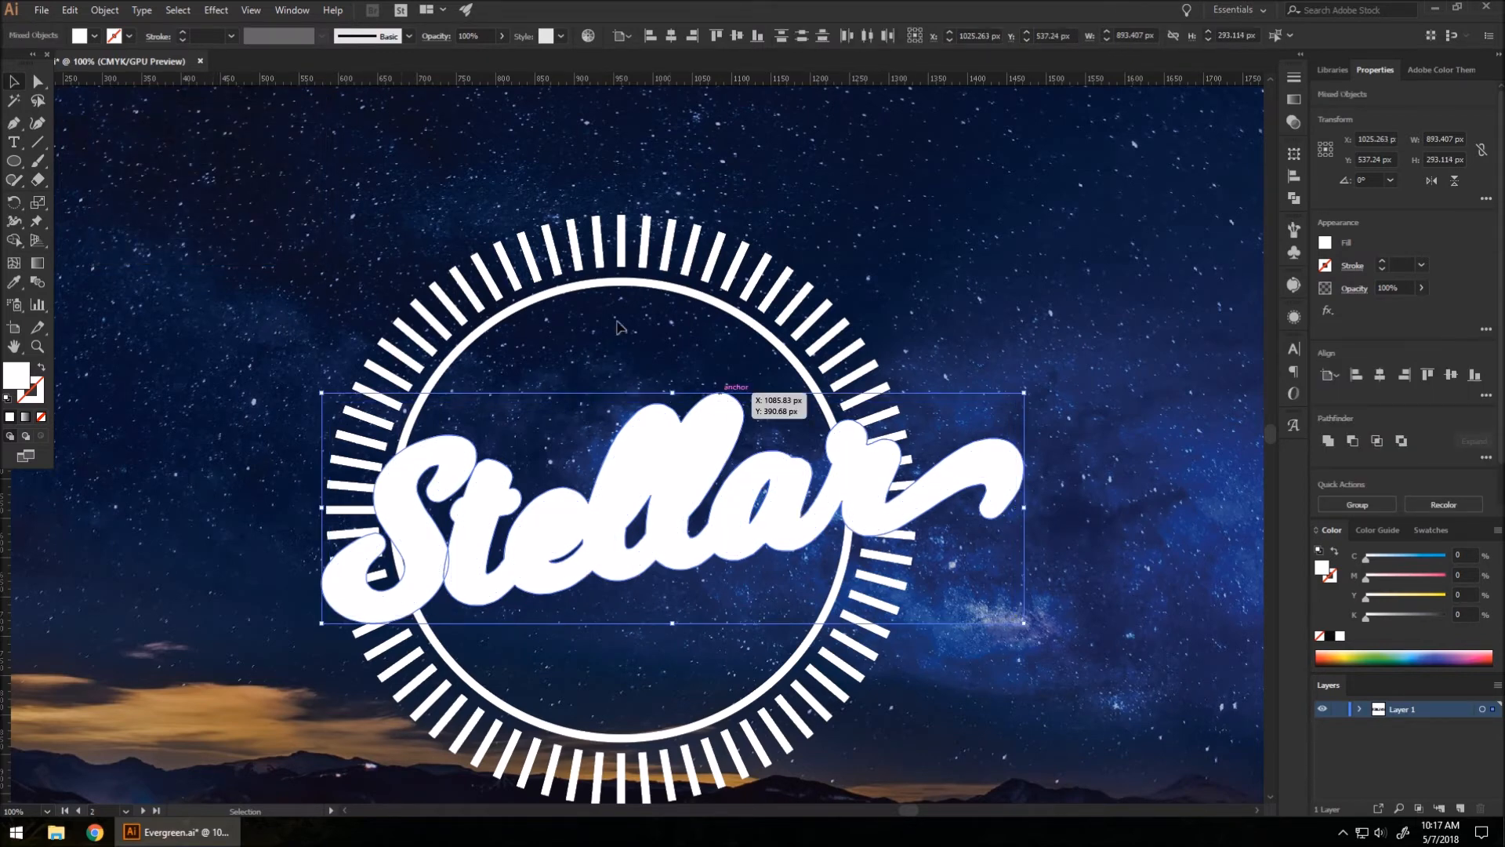
click(208, 494)
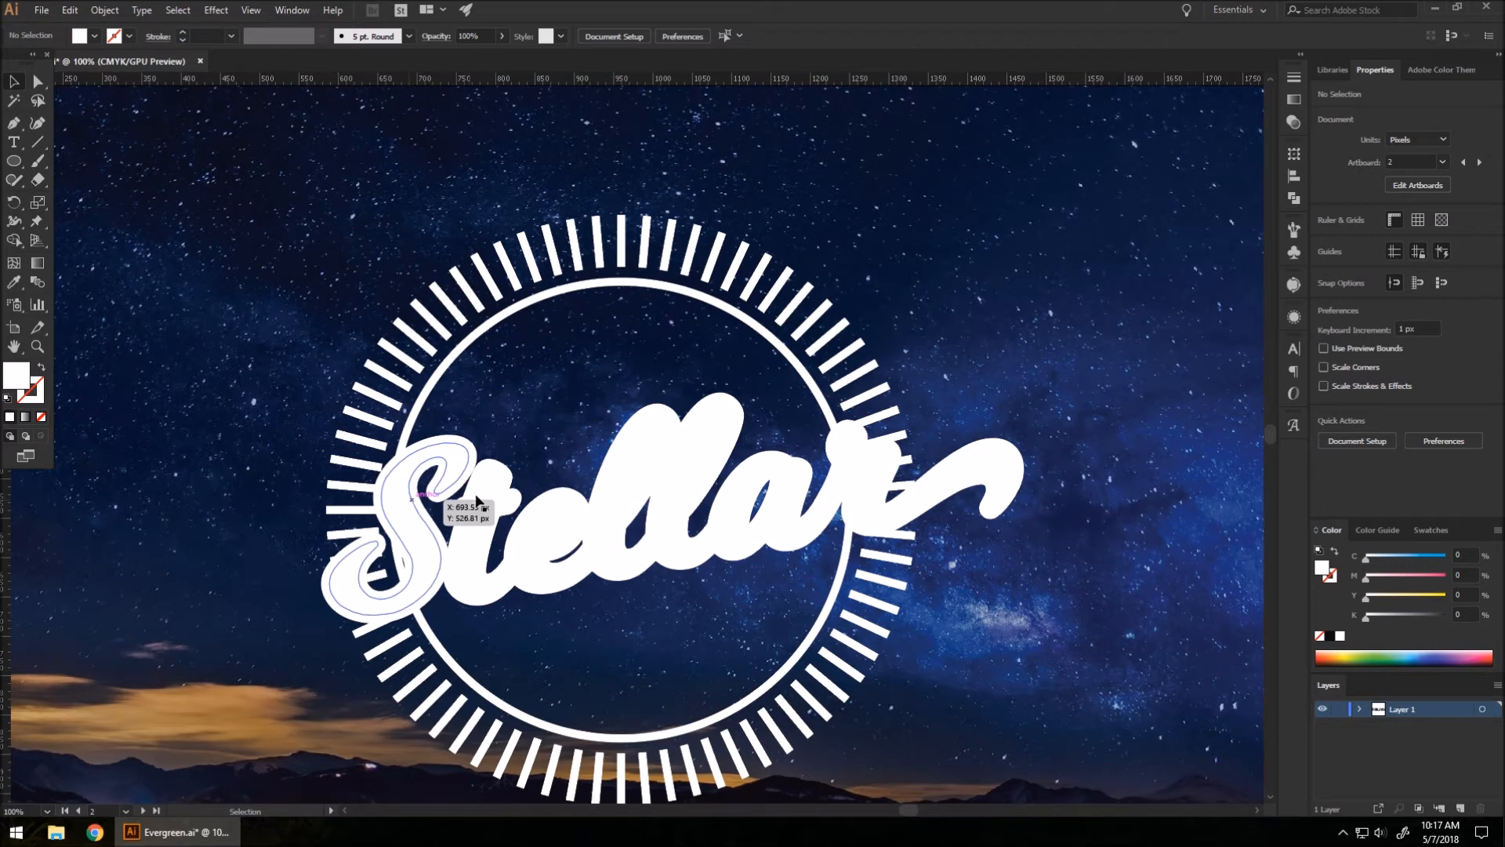
Step: Ungroup the Stellar lettering from its offset outline, and deselect everything
drag(490, 491, 579, 453)
key(ctrl+z)
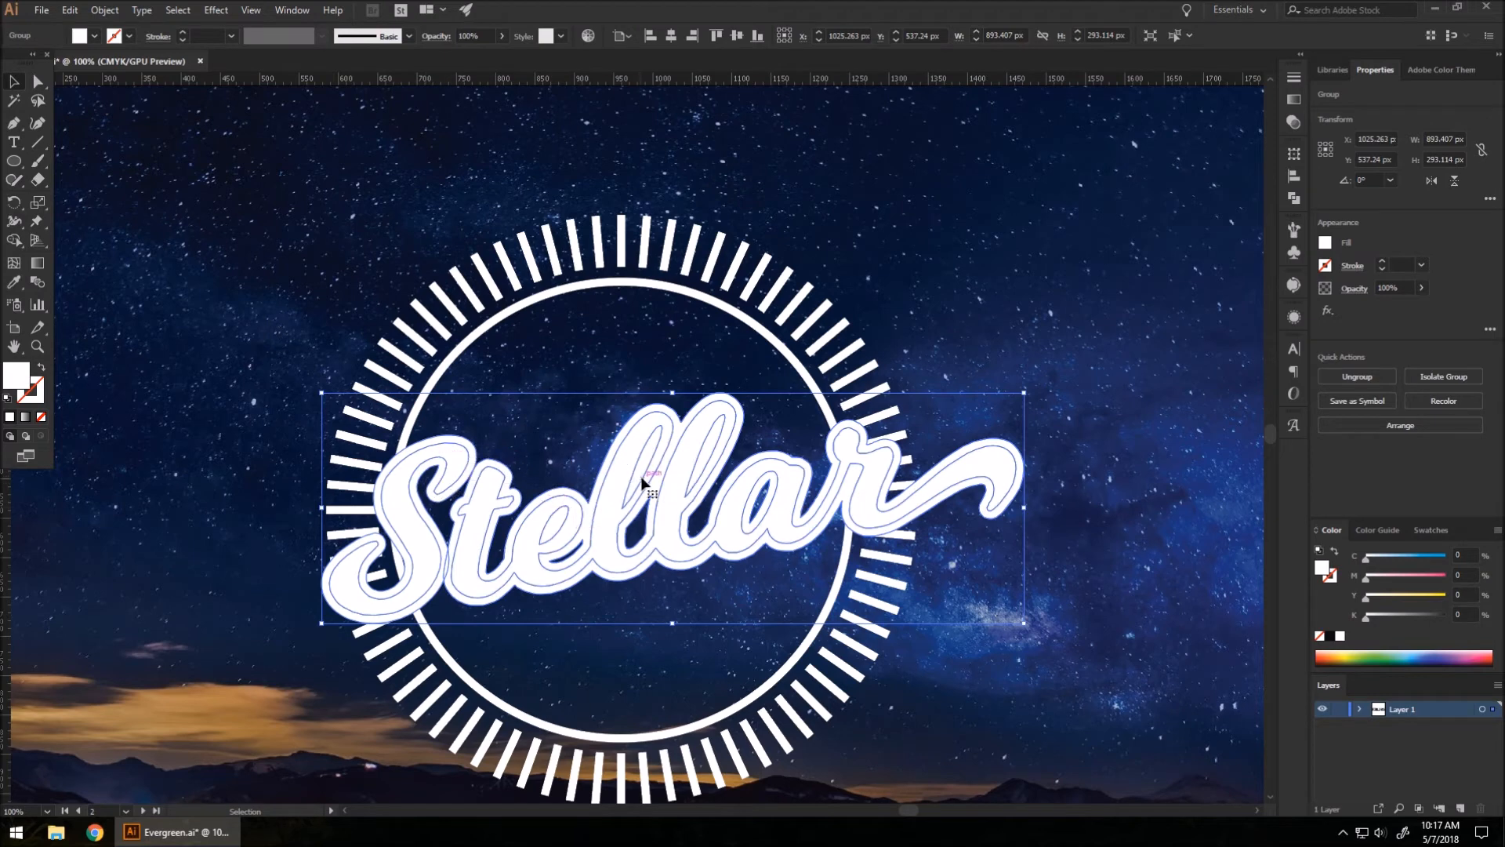
key(ctrl)
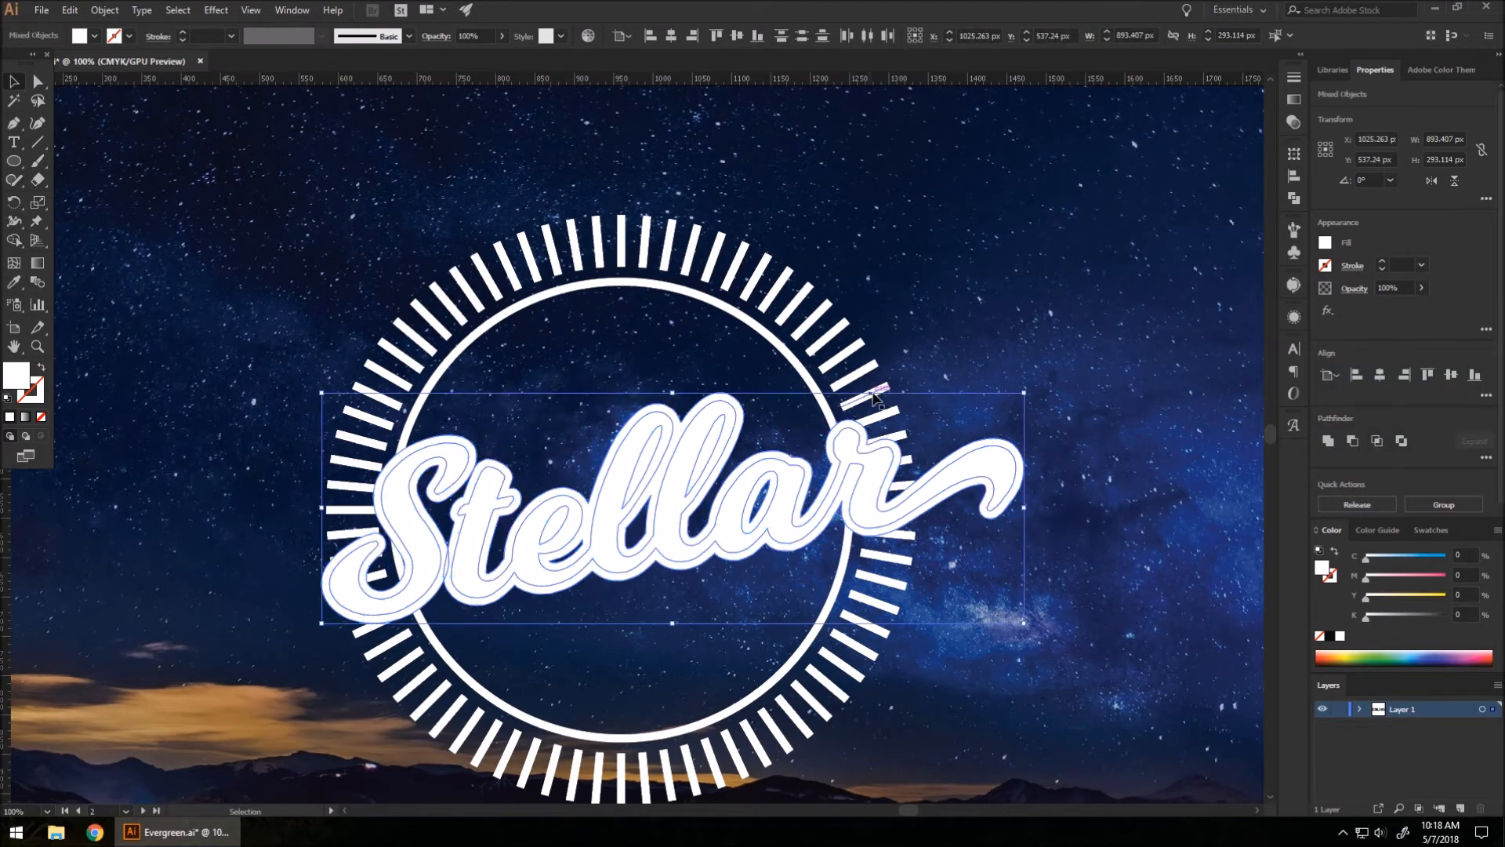
click(1000, 365)
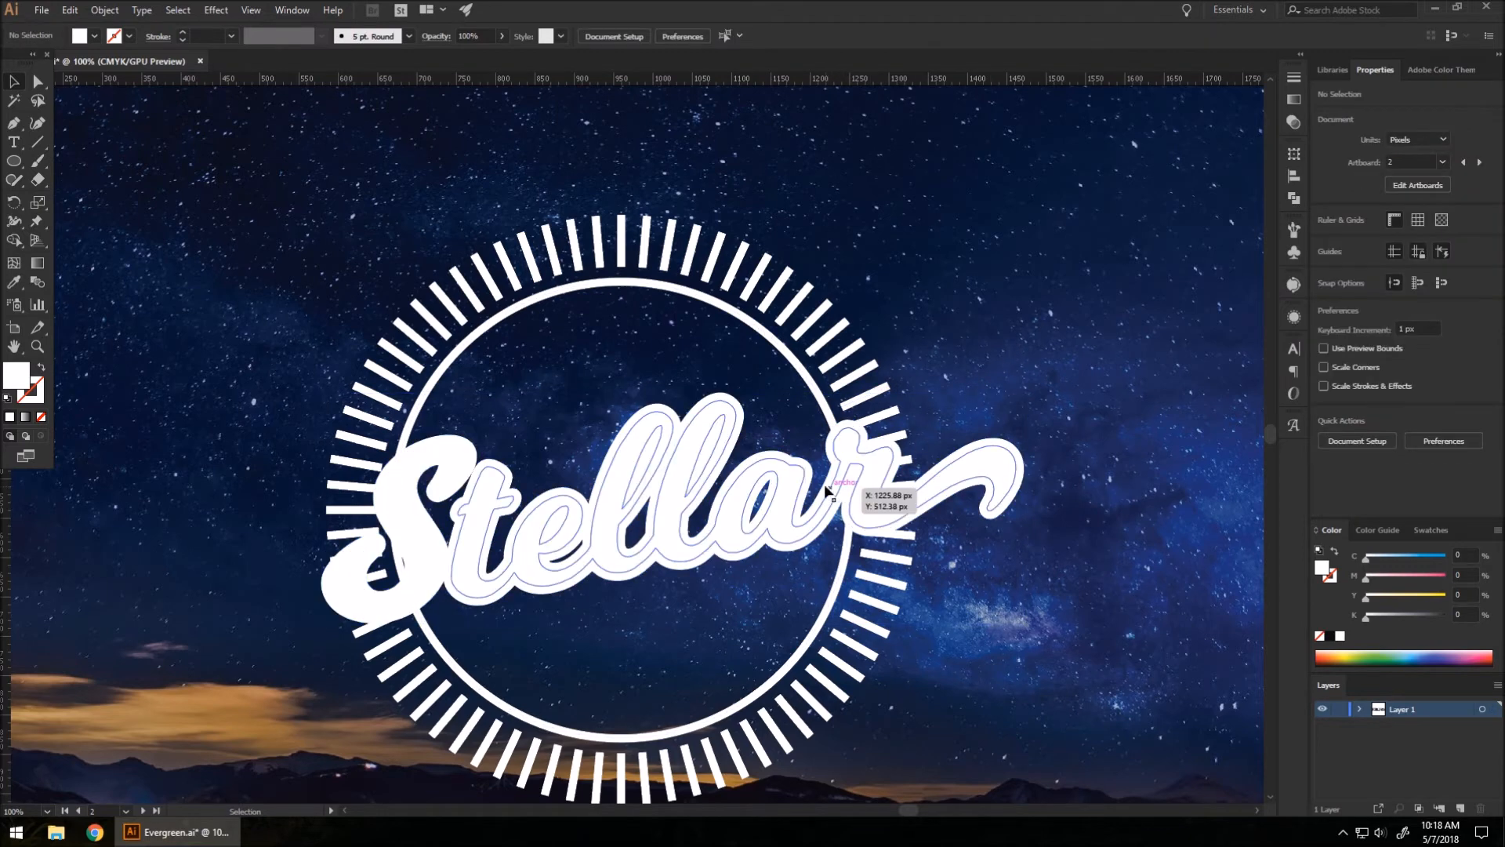
Step: Try moving the inner tellar letters and the S separately off the offset outline, and undo both moves
drag(830, 477, 998, 250)
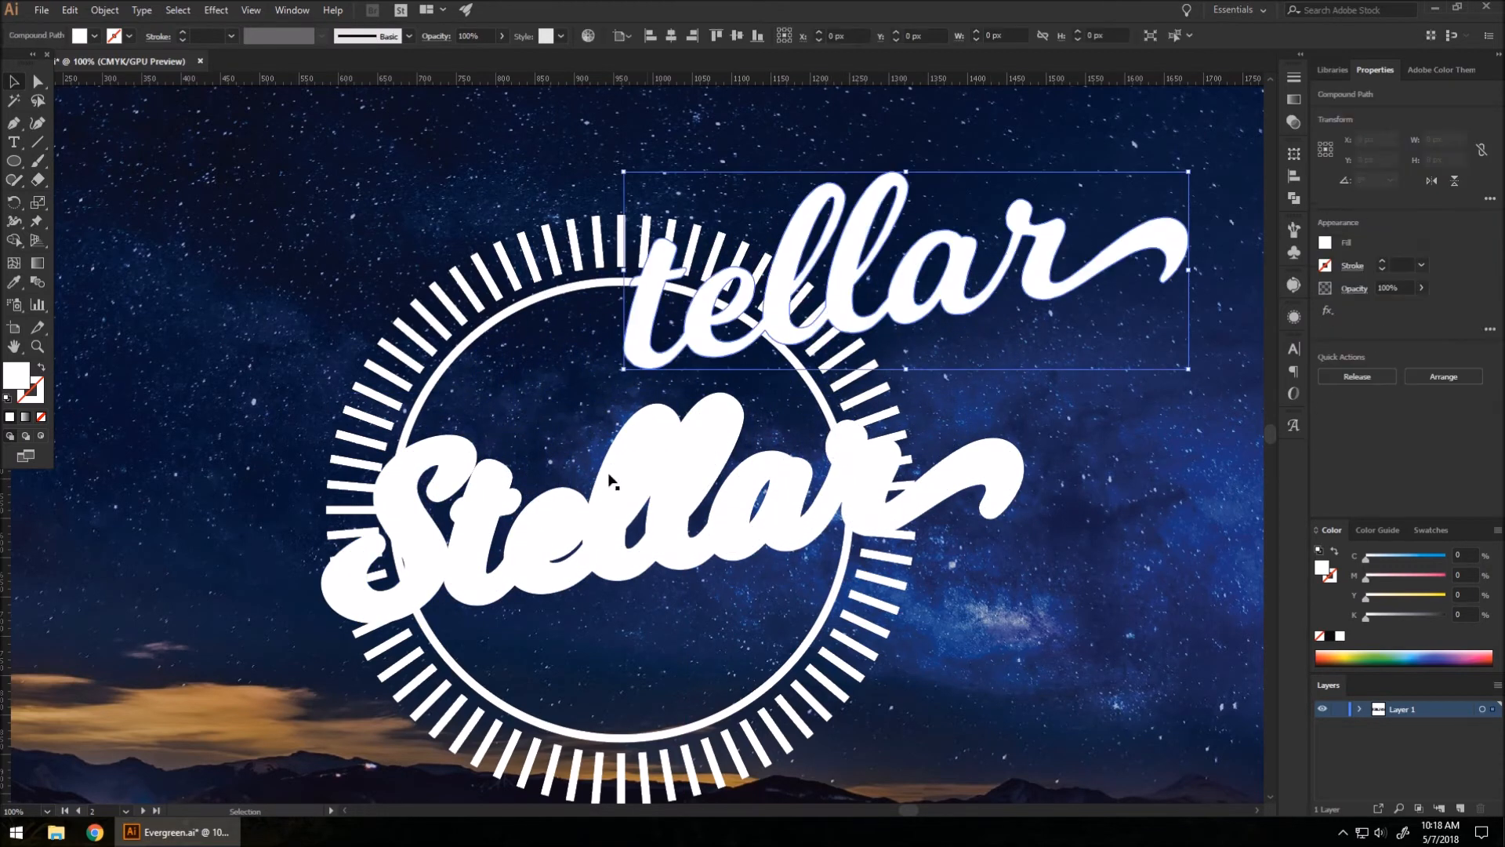
drag(421, 545, 617, 217)
key(ctrl+z)
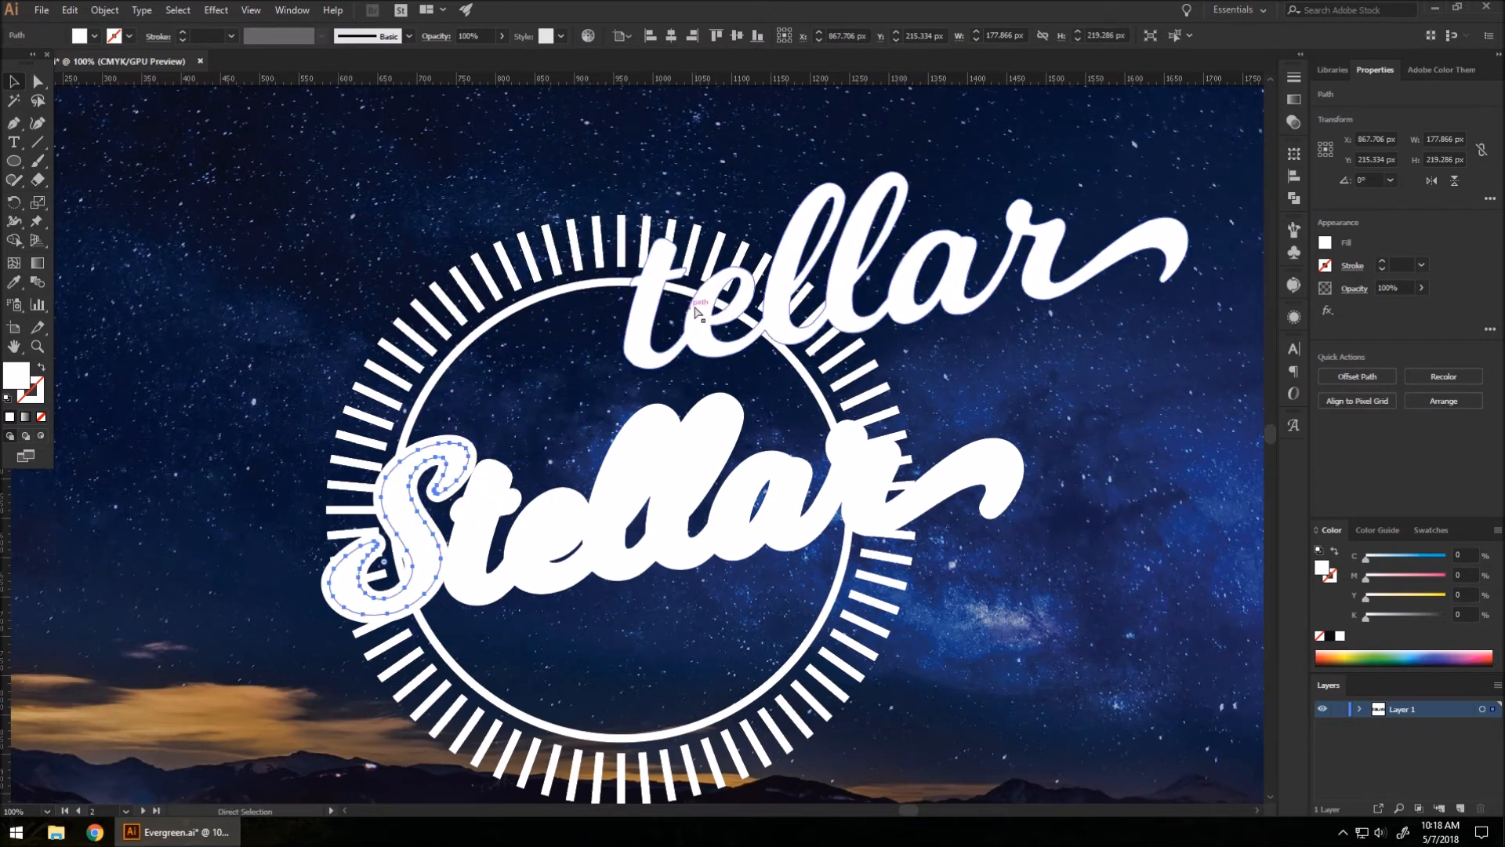
key(ctrl+z)
click(538, 404)
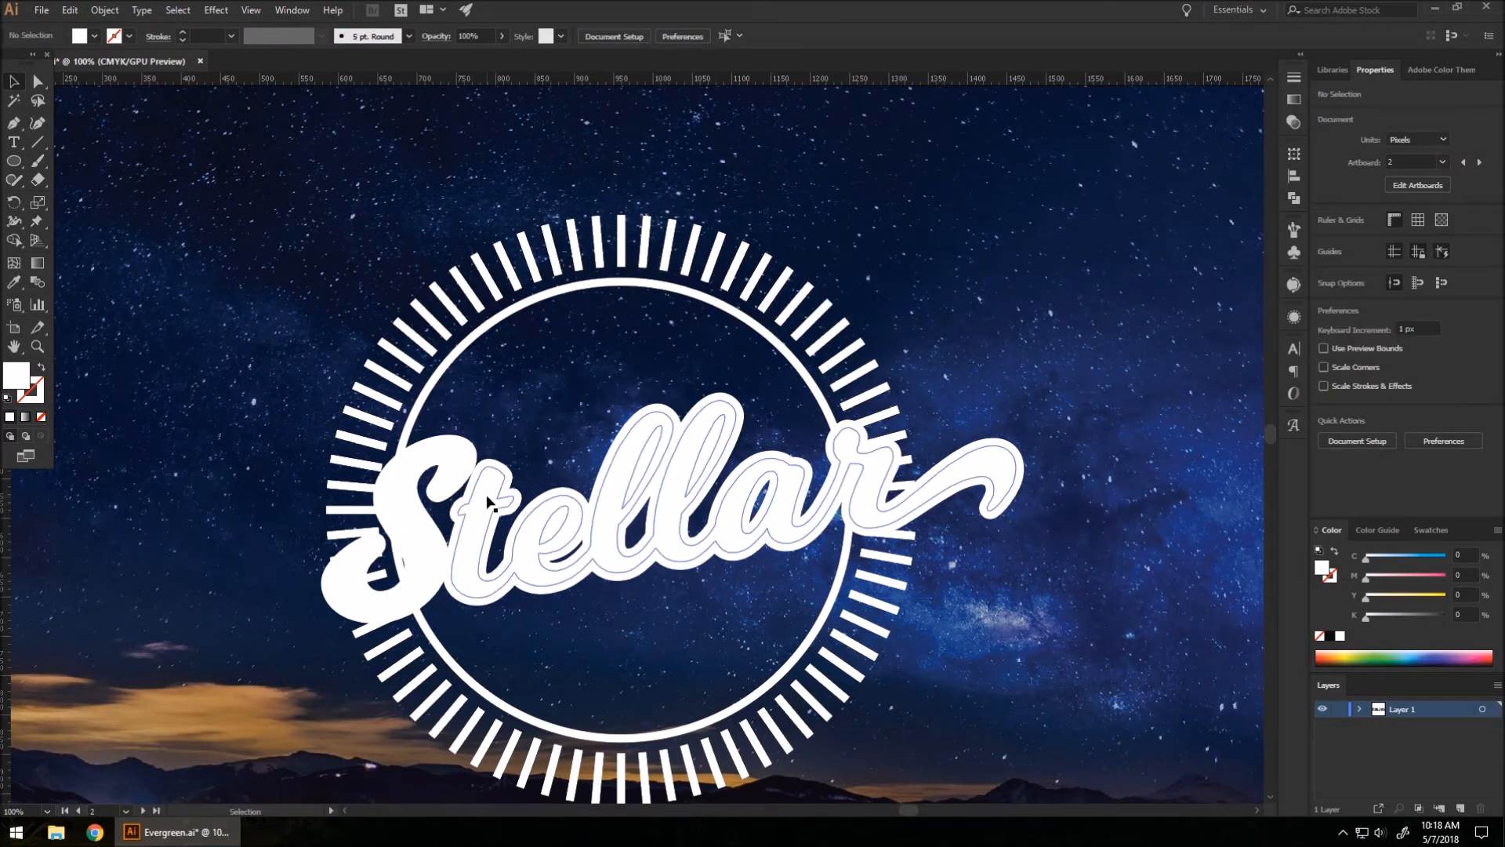
Step: Try to group the inner tellar and S lettering, and ungroup the pieces again
click(481, 495)
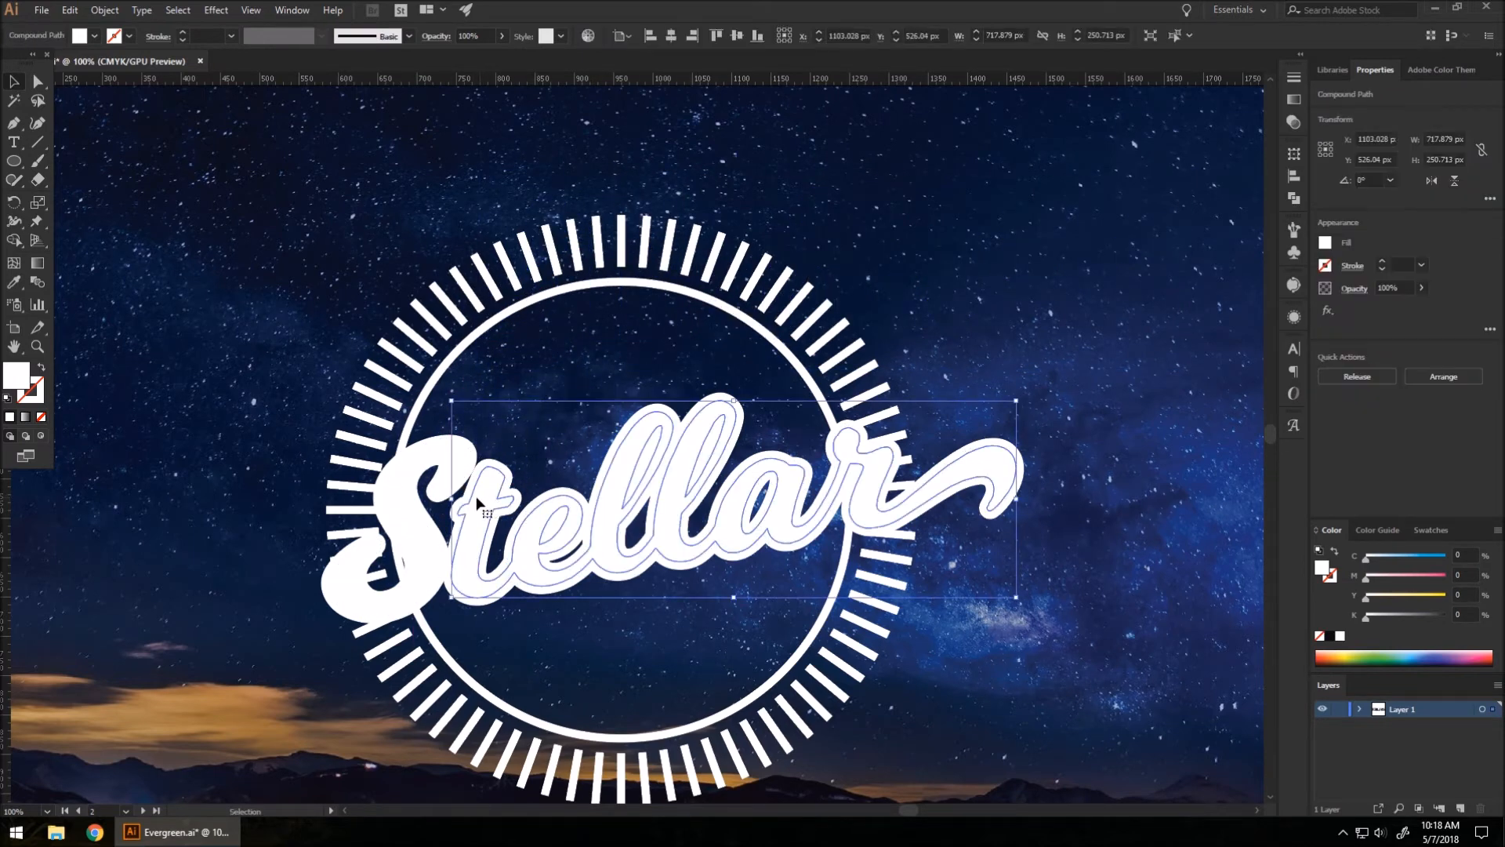
shift+click(404, 506)
key(ctrl+g)
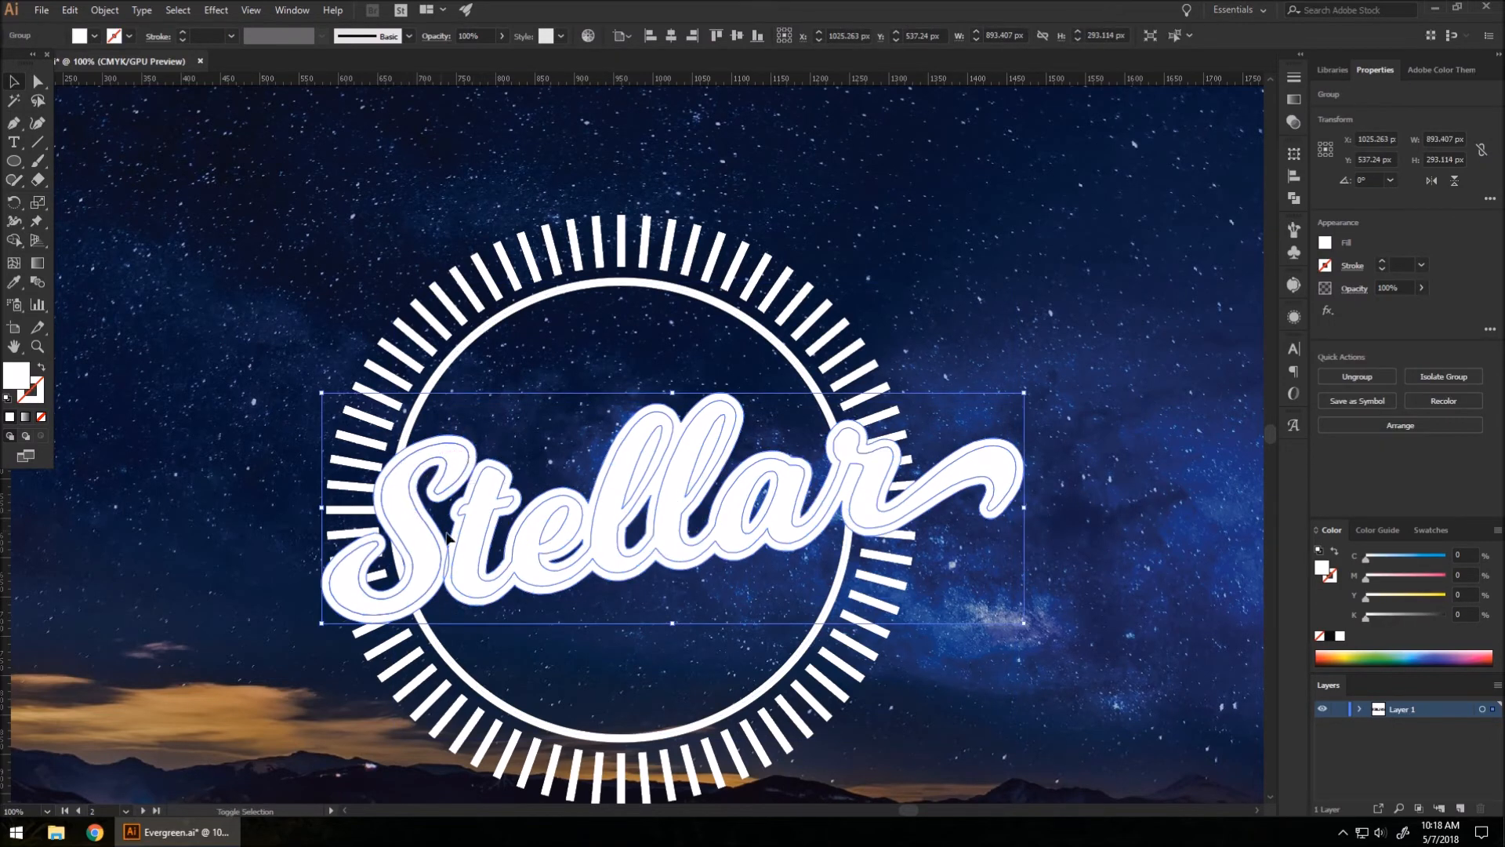
click(998, 198)
click(408, 486)
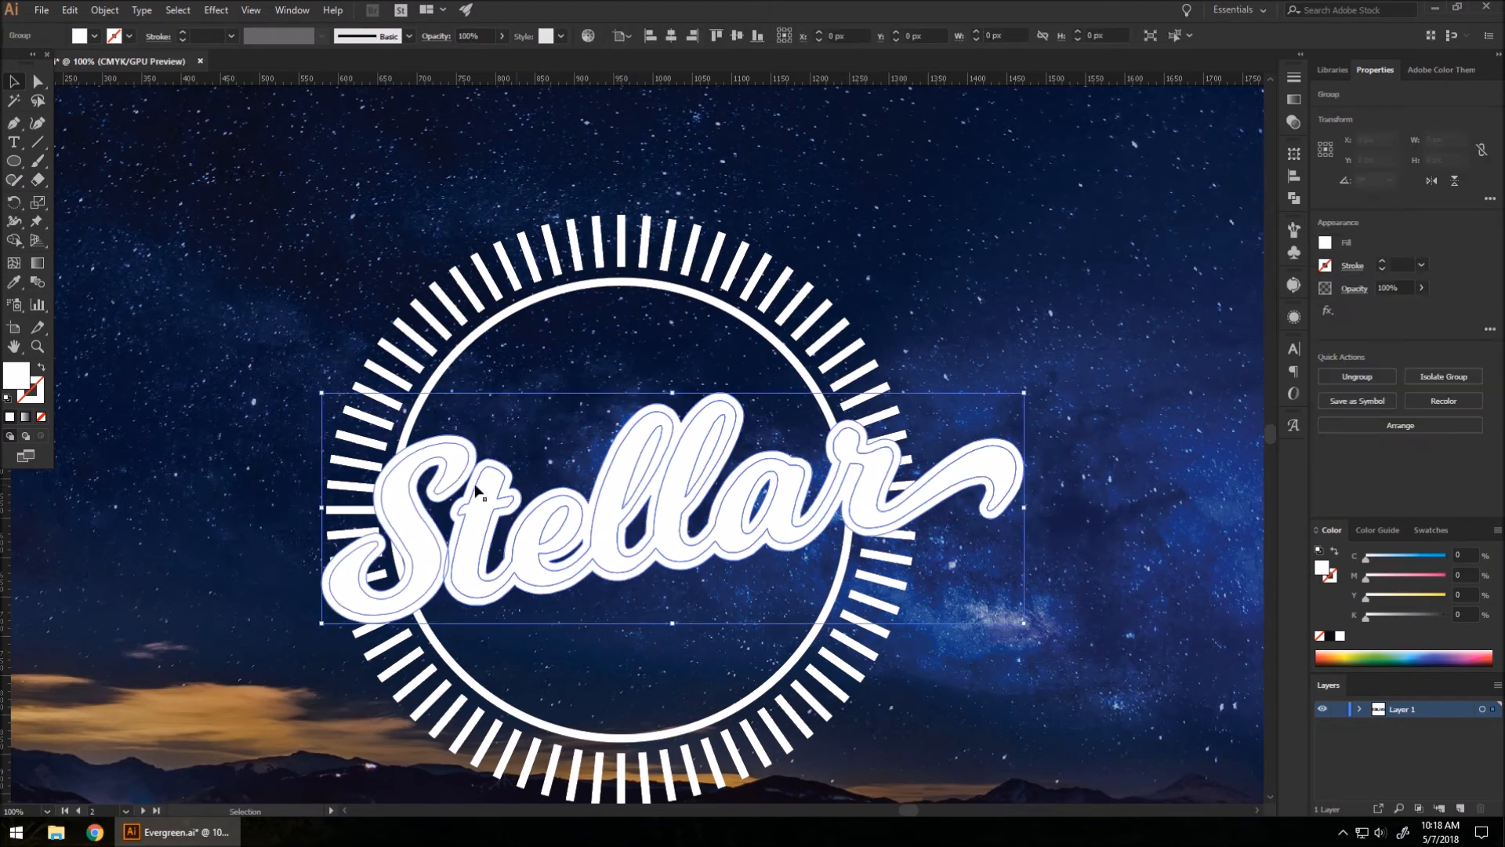
drag(459, 514, 555, 454)
key(ctrl+z)
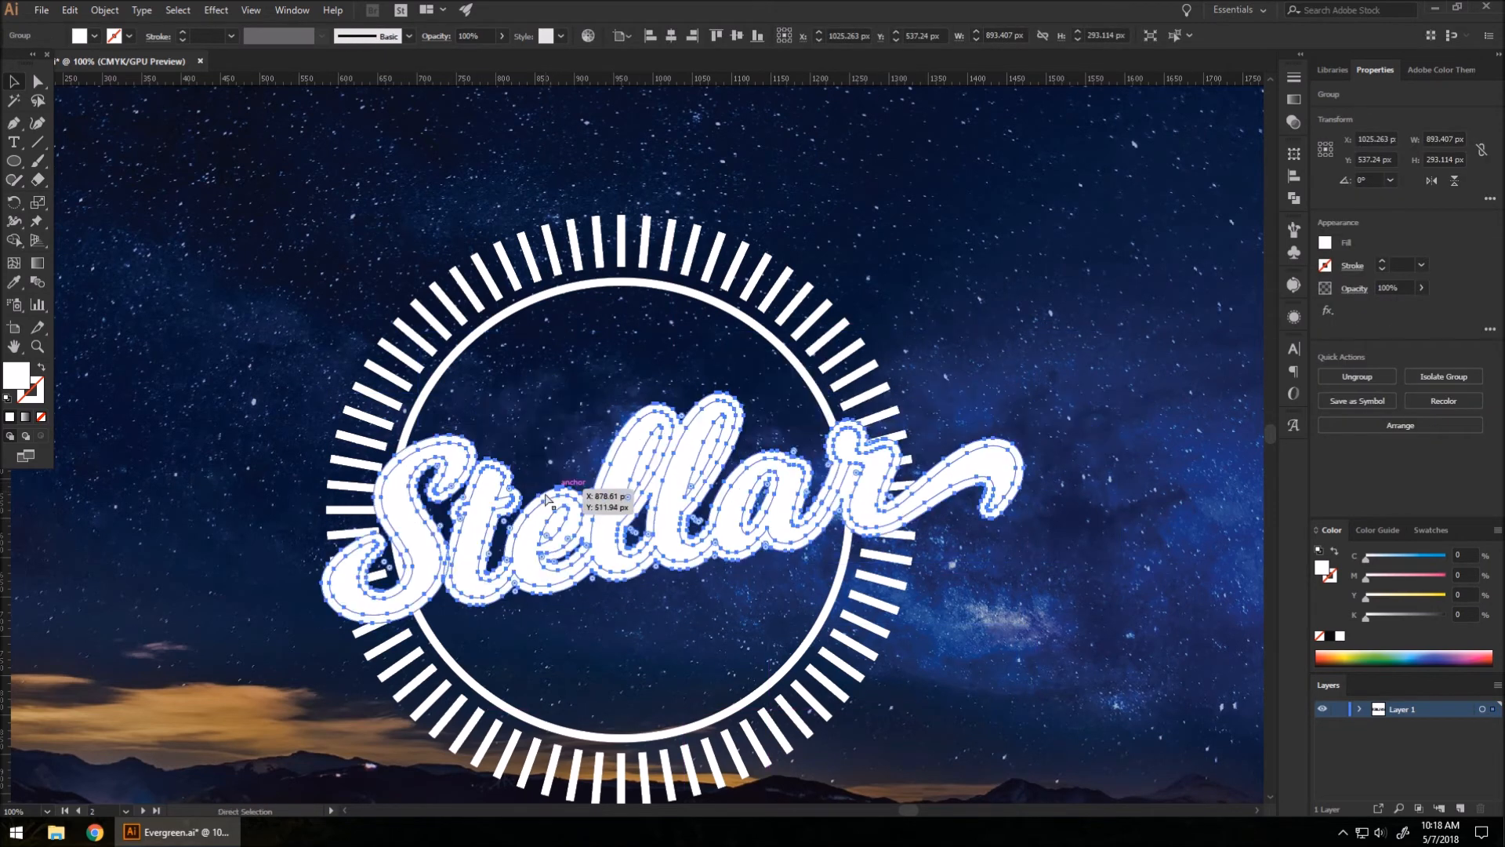
key(ctrl+shift+g)
click(812, 602)
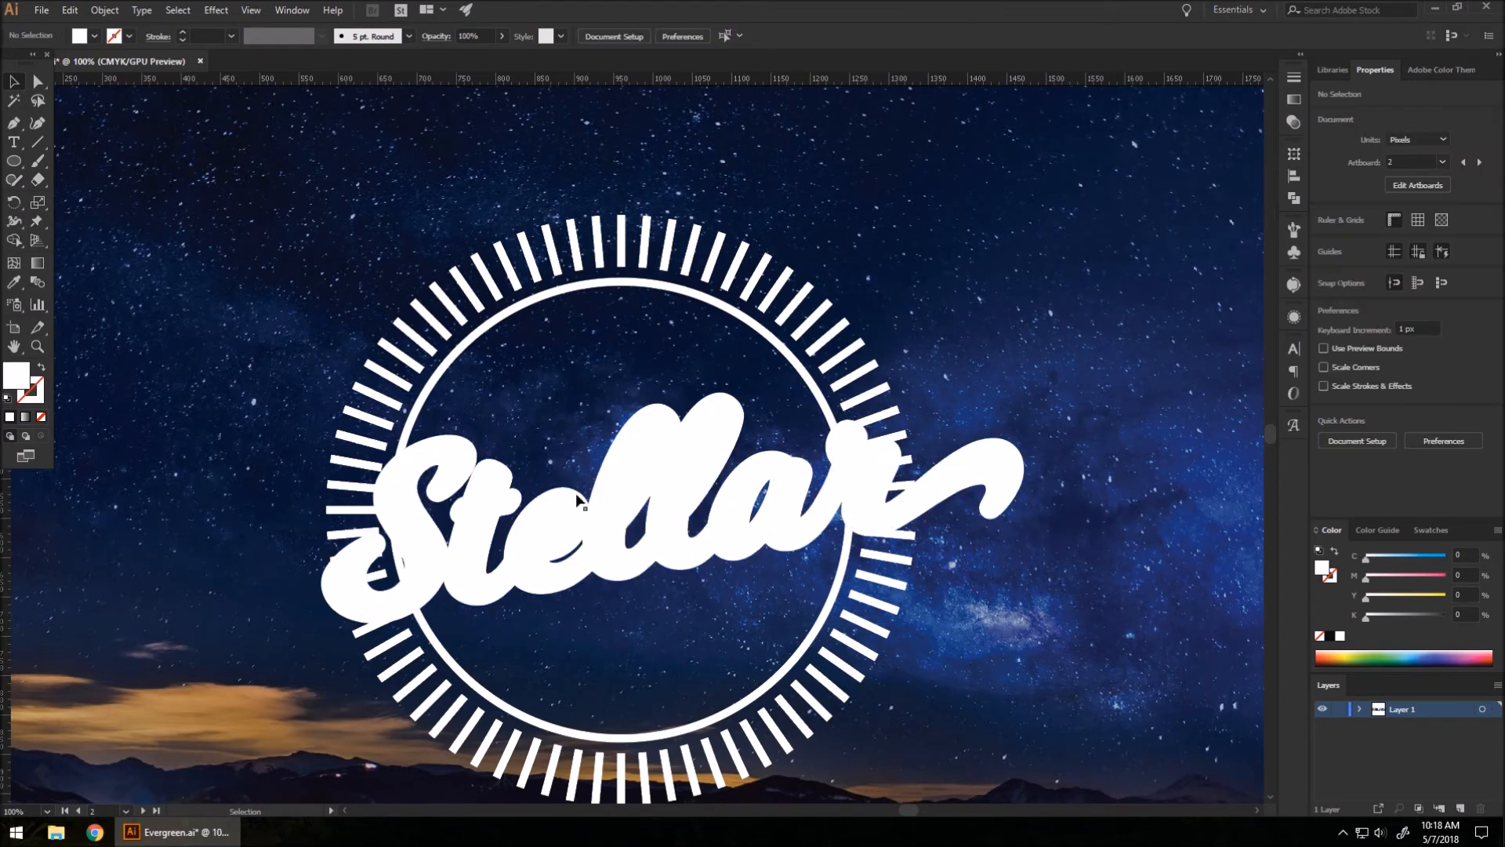
Step: Group the inner S and tellar lettering as one object, and check the group by moving it off the circle and back
click(484, 506)
shift+click(408, 524)
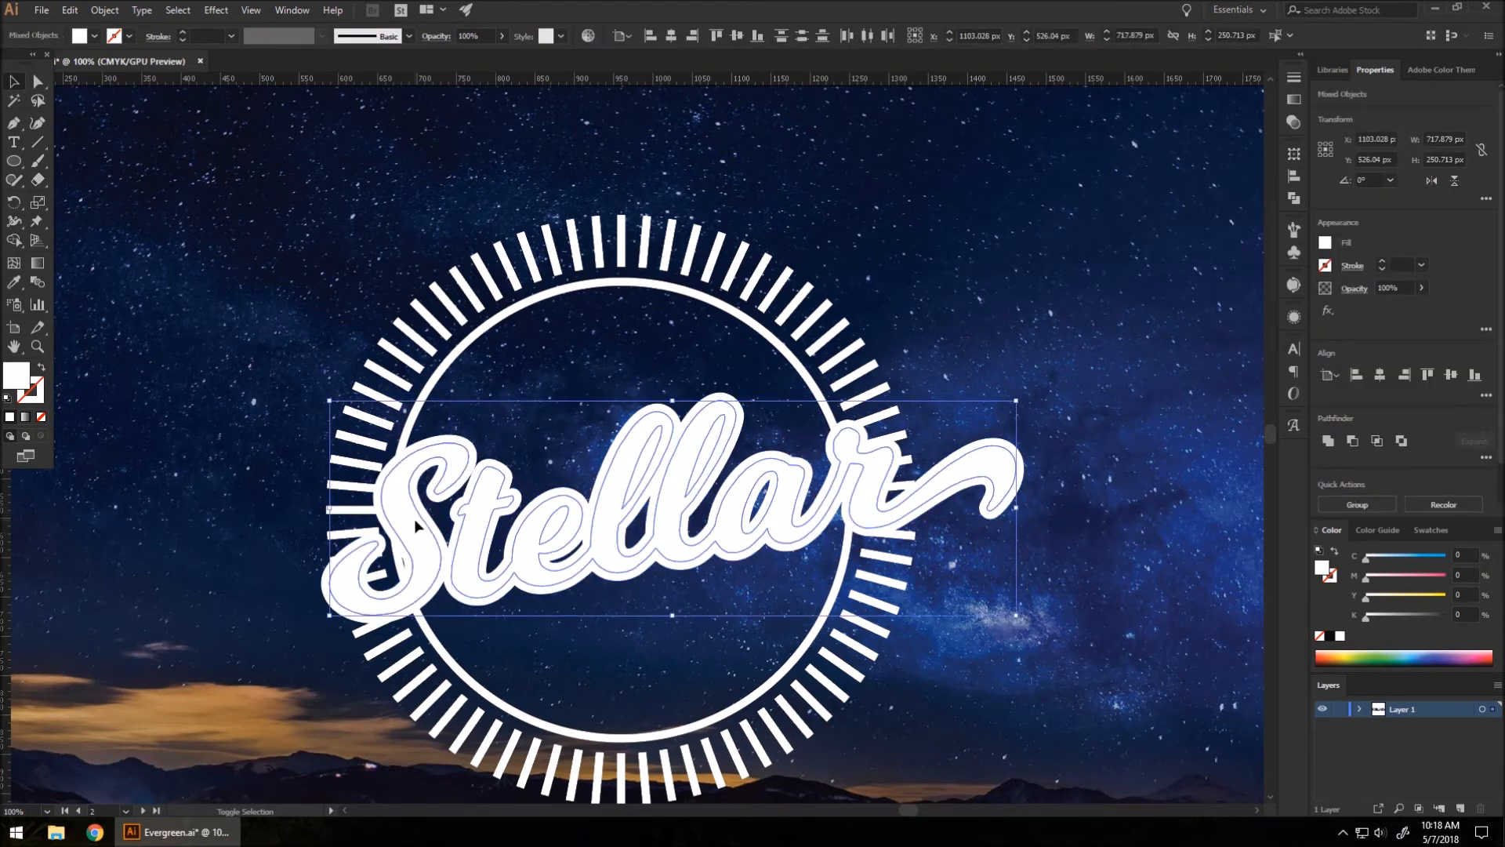
key(ctrl+g)
drag(466, 517, 881, 172)
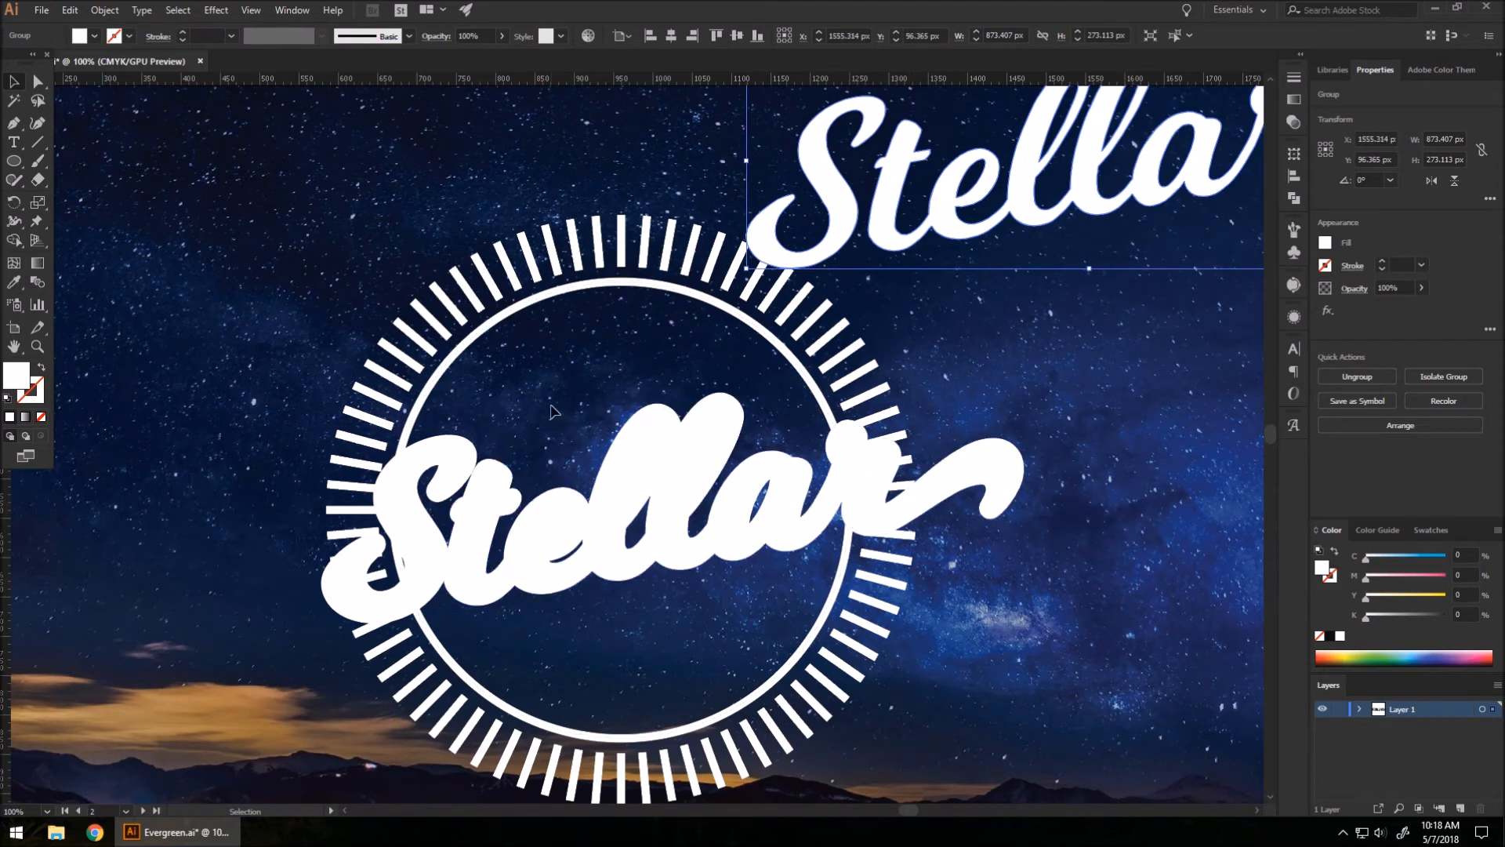
click(549, 639)
mouse_move(473, 563)
mouse_down()
mouse_move(581, 450)
mouse_move(472, 562)
mouse_up()
click(946, 302)
click(883, 205)
key(Delete)
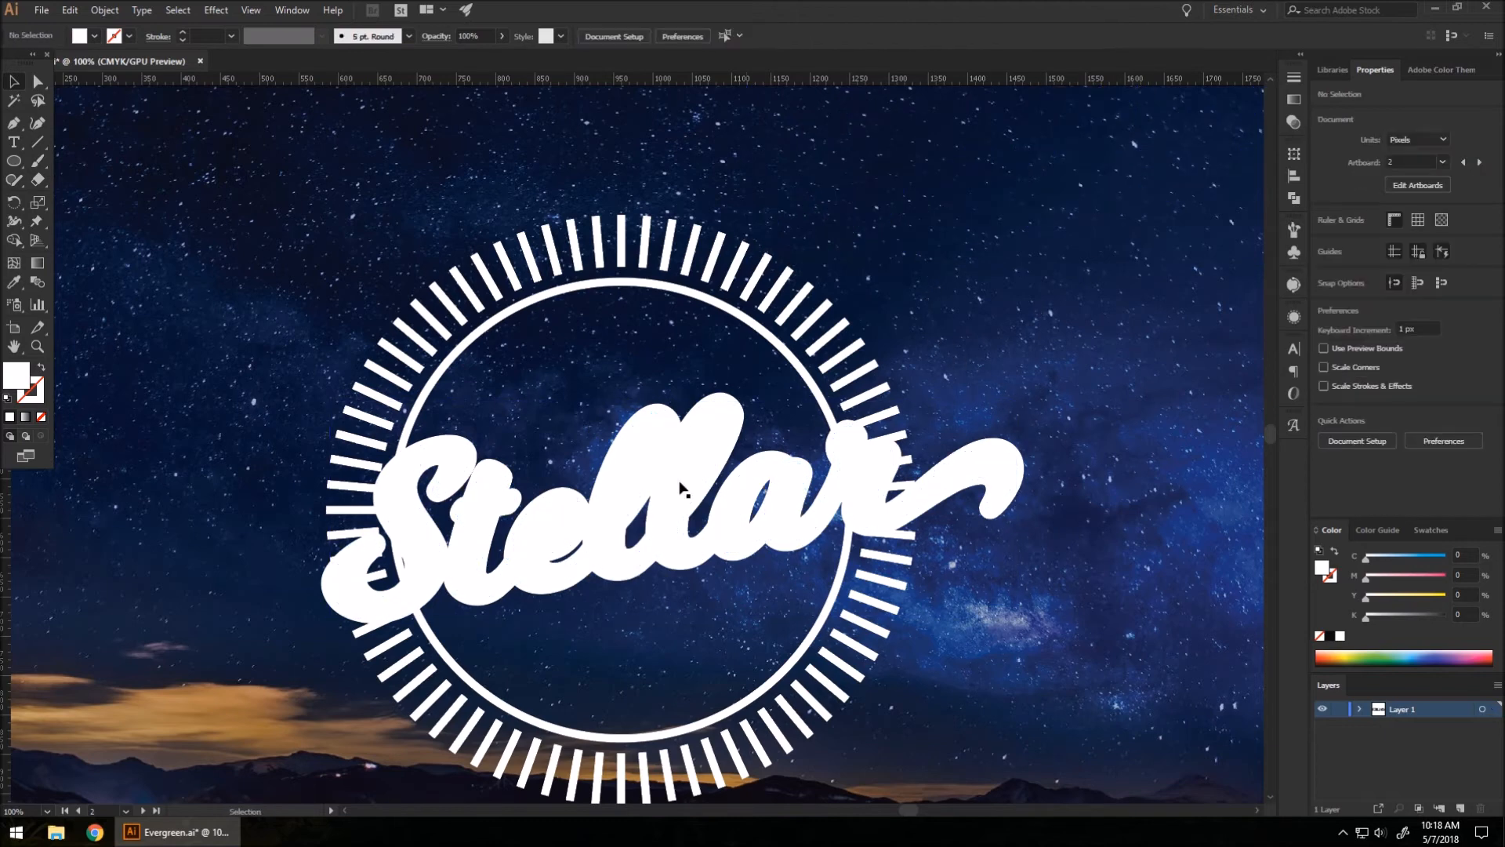
Step: Select the offset outlines of the S and of tellar, and unite them into one shape with Pathfinder
click(494, 471)
shift+click(426, 441)
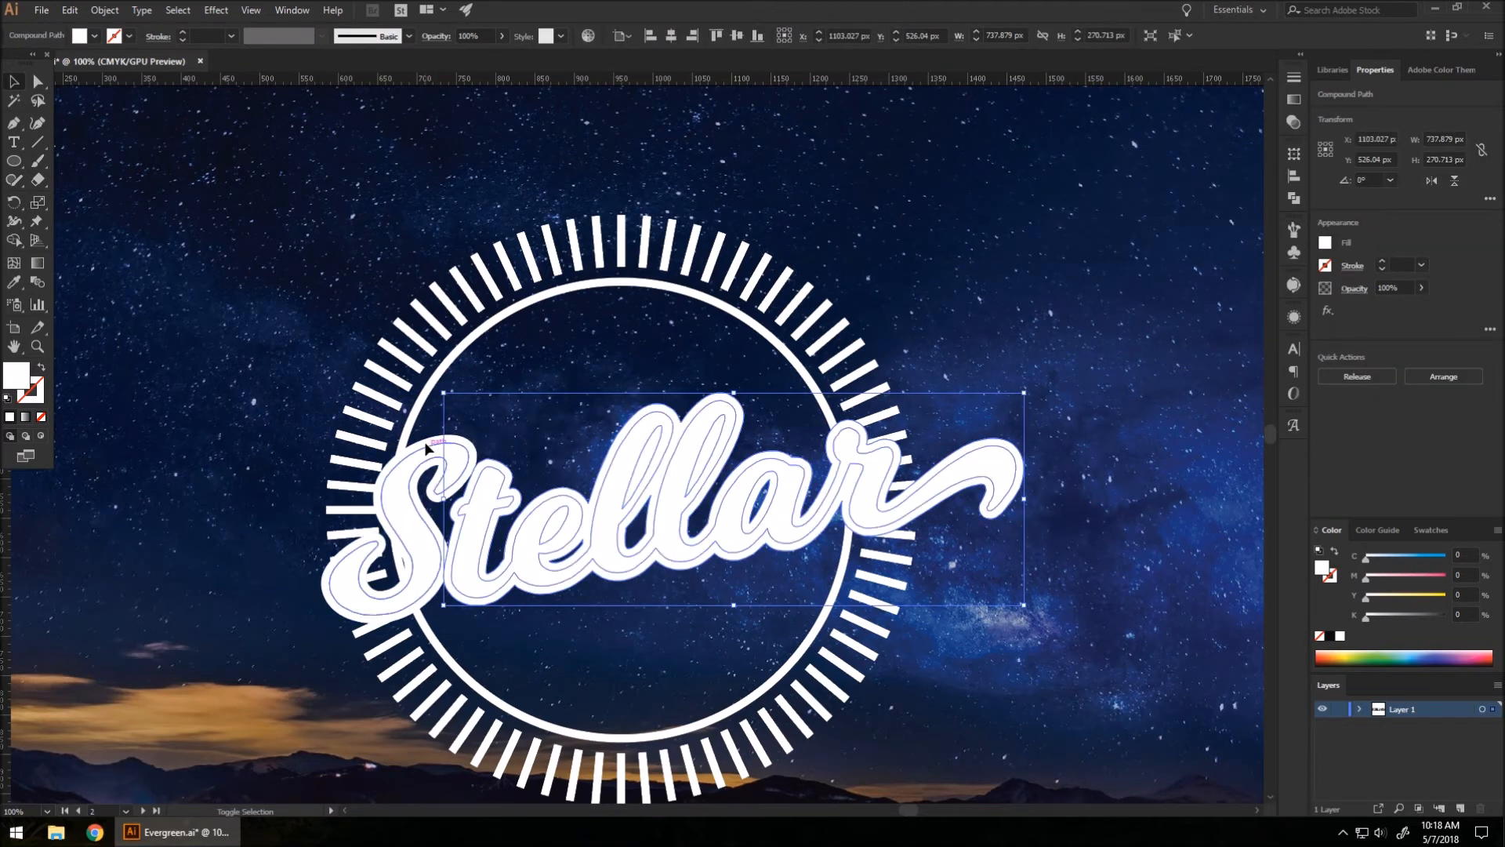
click(476, 427)
click(484, 465)
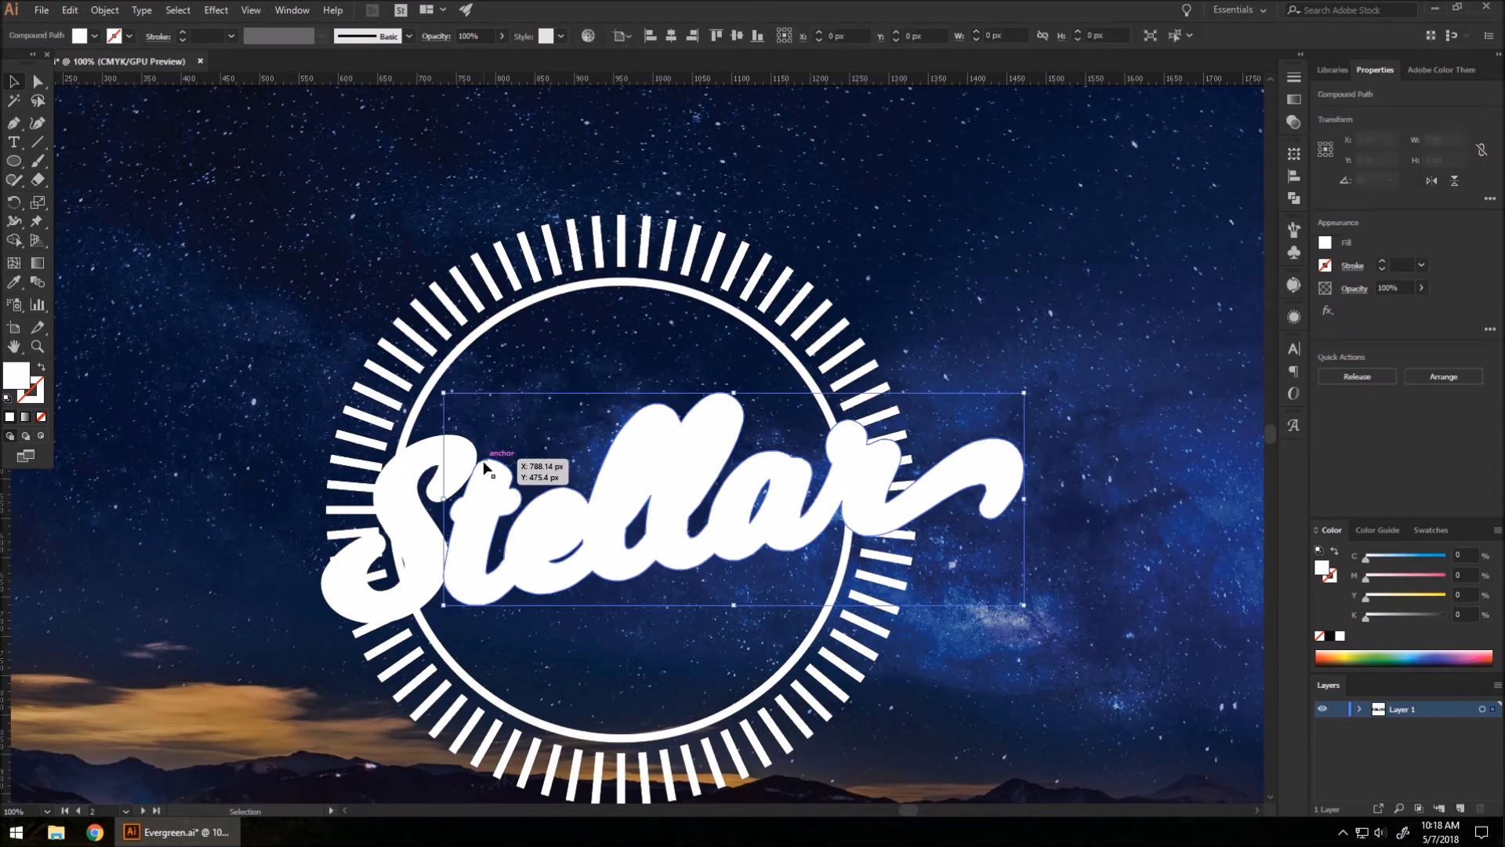
shift+click(455, 435)
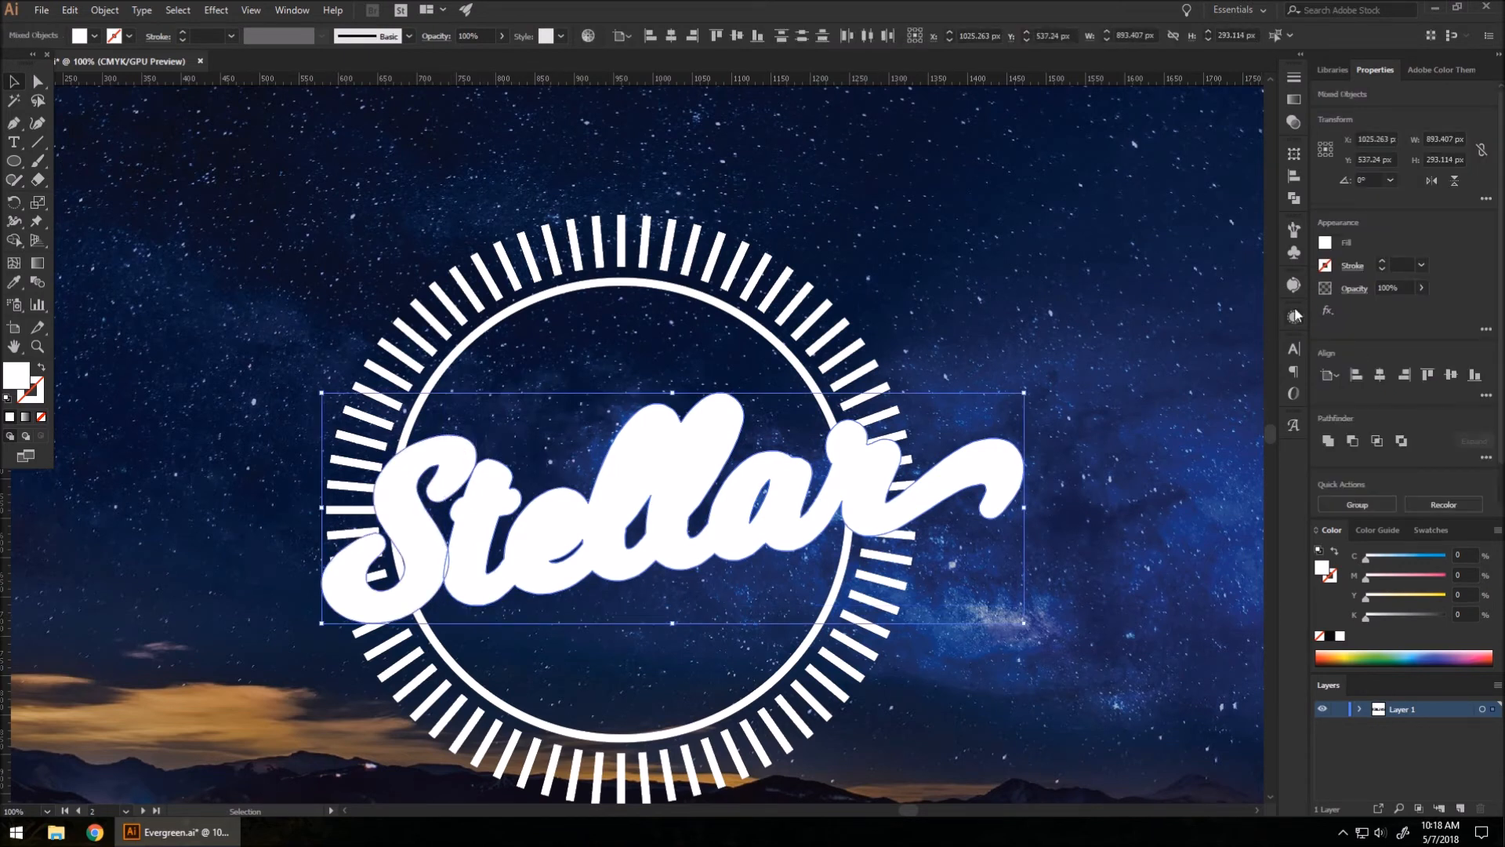
click(1297, 202)
click(1103, 193)
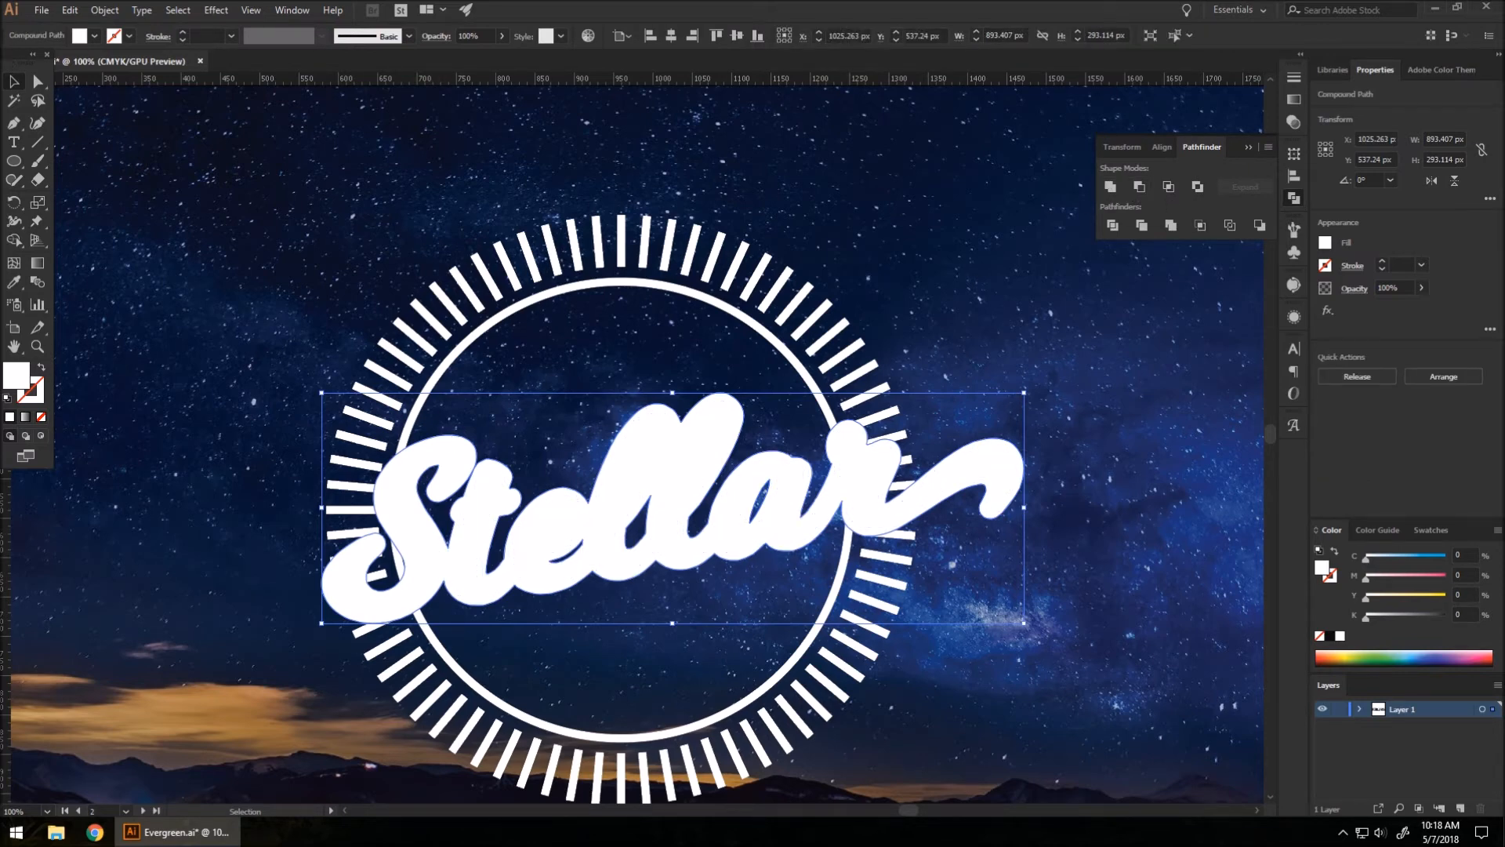
click(143, 207)
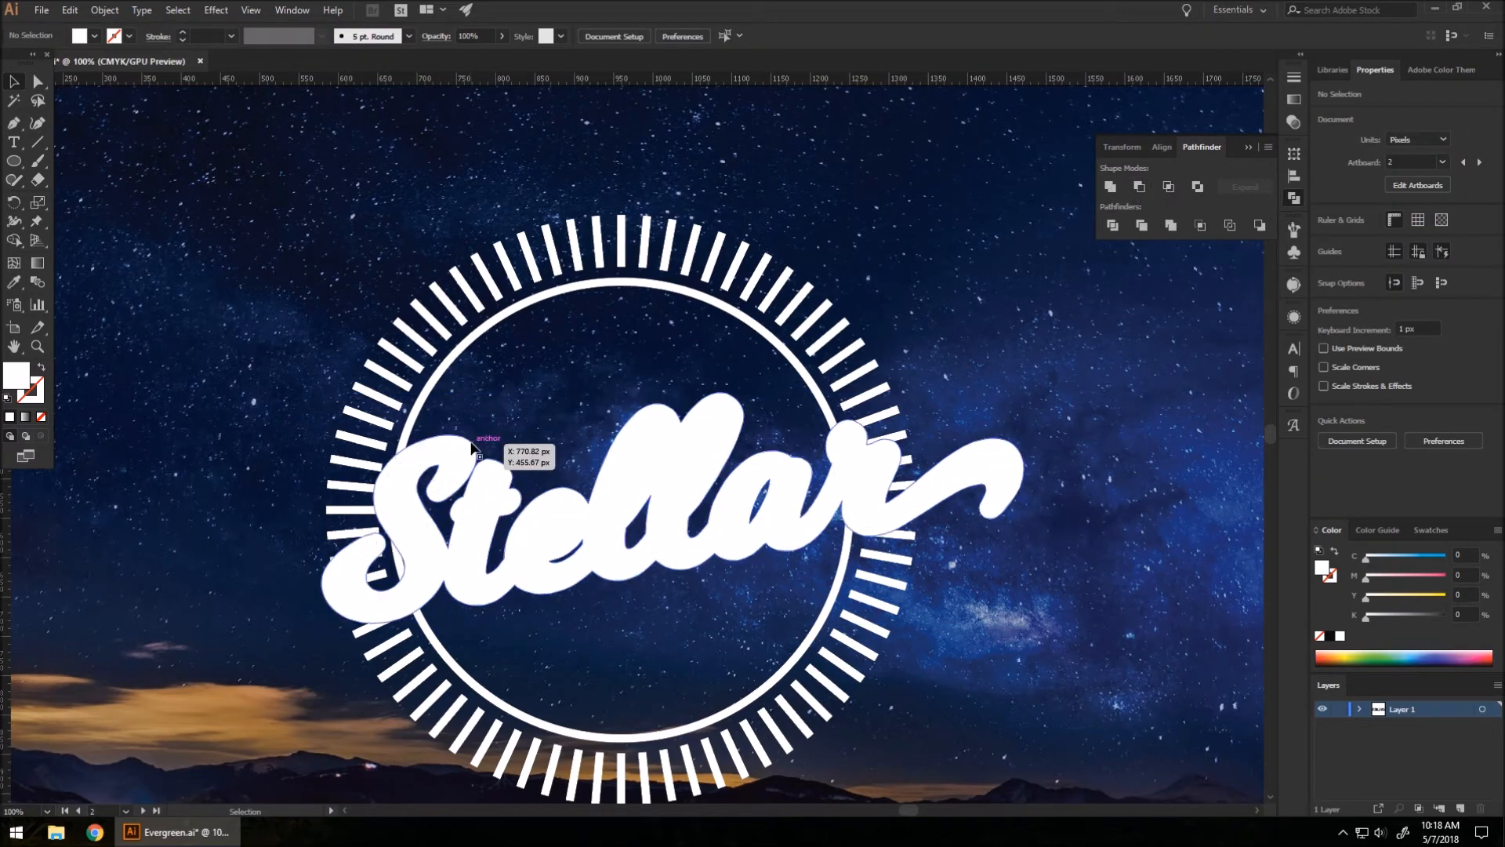
click(1294, 199)
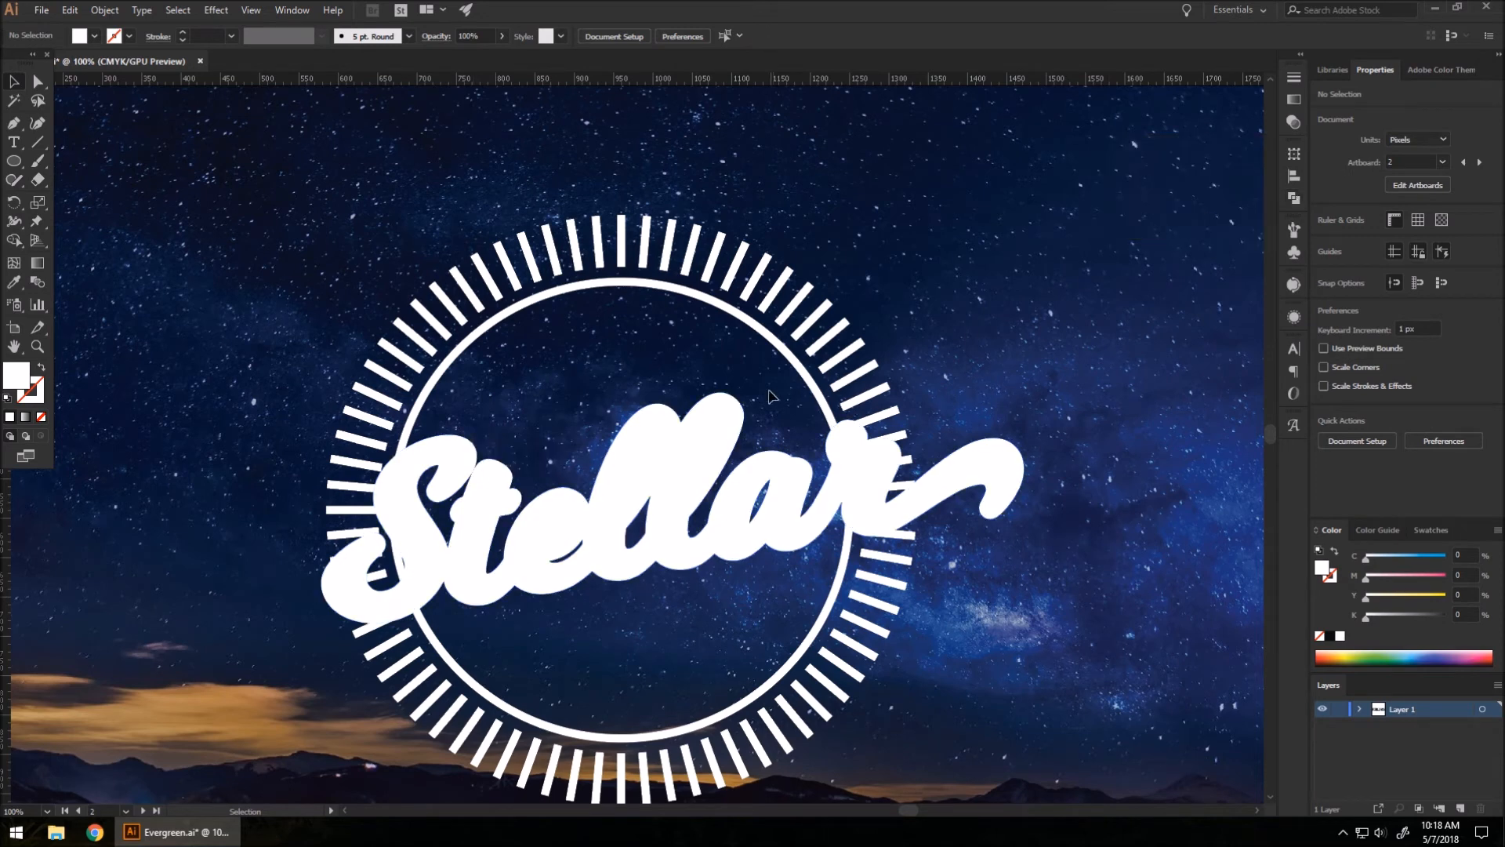
Step: Check the united outline by moving it off the inner lettering, undo the move and deselect it
drag(710, 396, 865, 153)
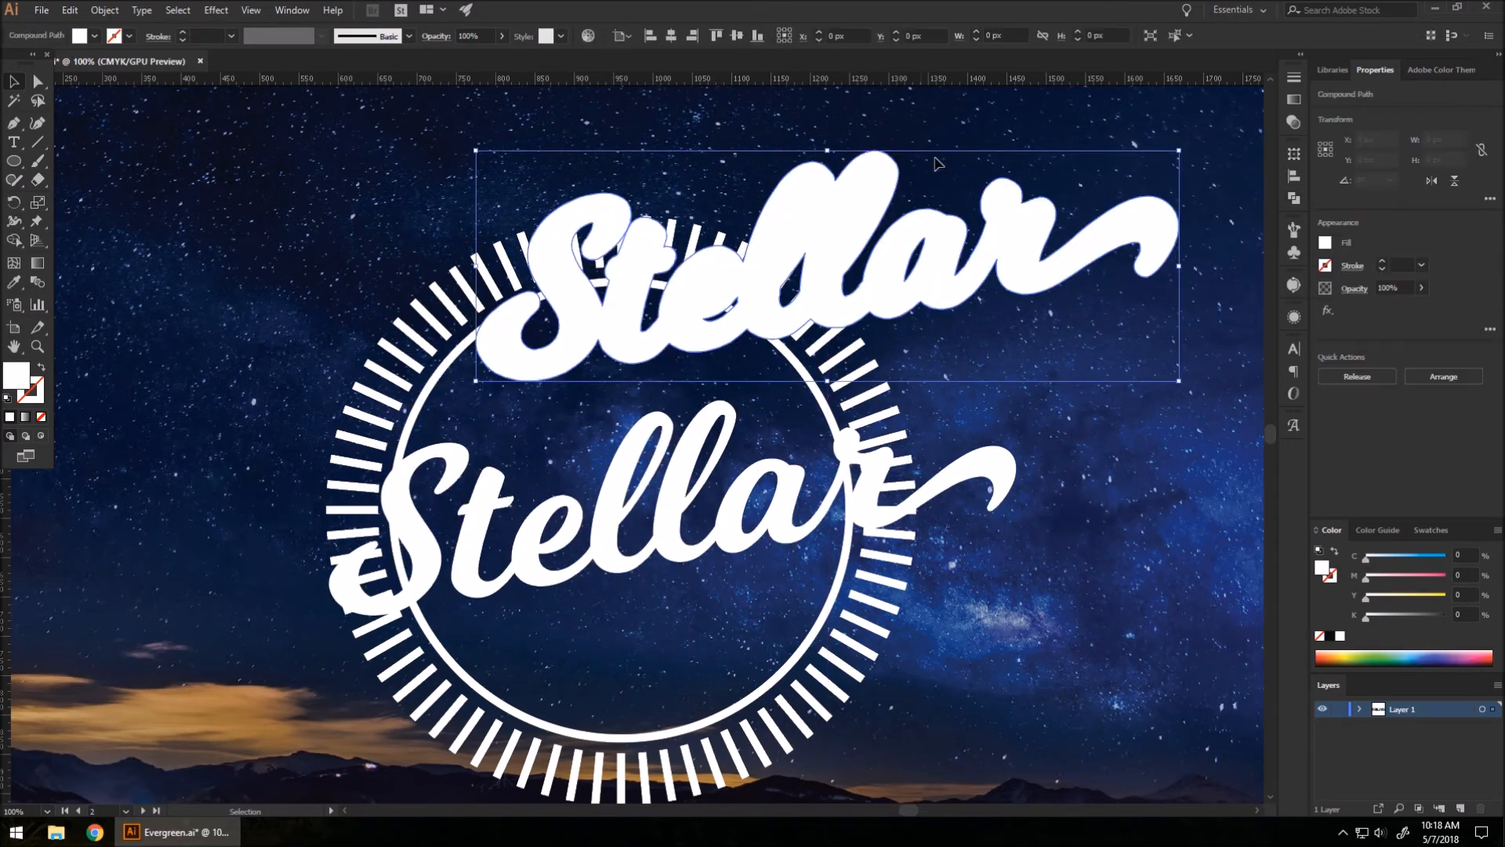
key(ctrl+z)
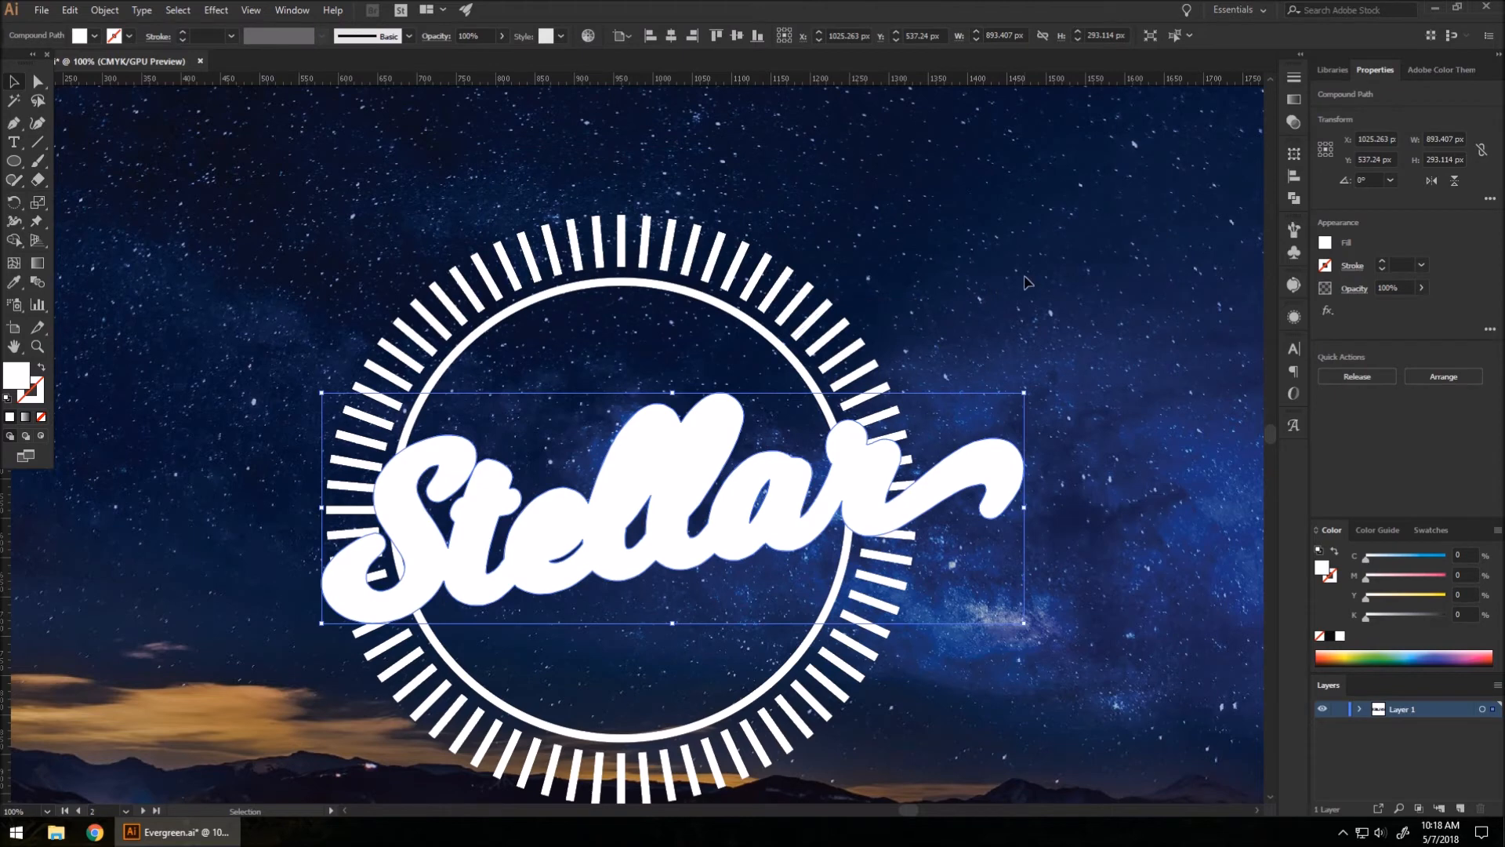
click(1025, 277)
Step: Select the lettering, offset outline, circle and rays, convert their strokes to shapes with Outline Stroke, and deselect them
scroll(515, 235, down, 1)
drag(339, 199, 854, 635)
scroll(675, 370, up, 1)
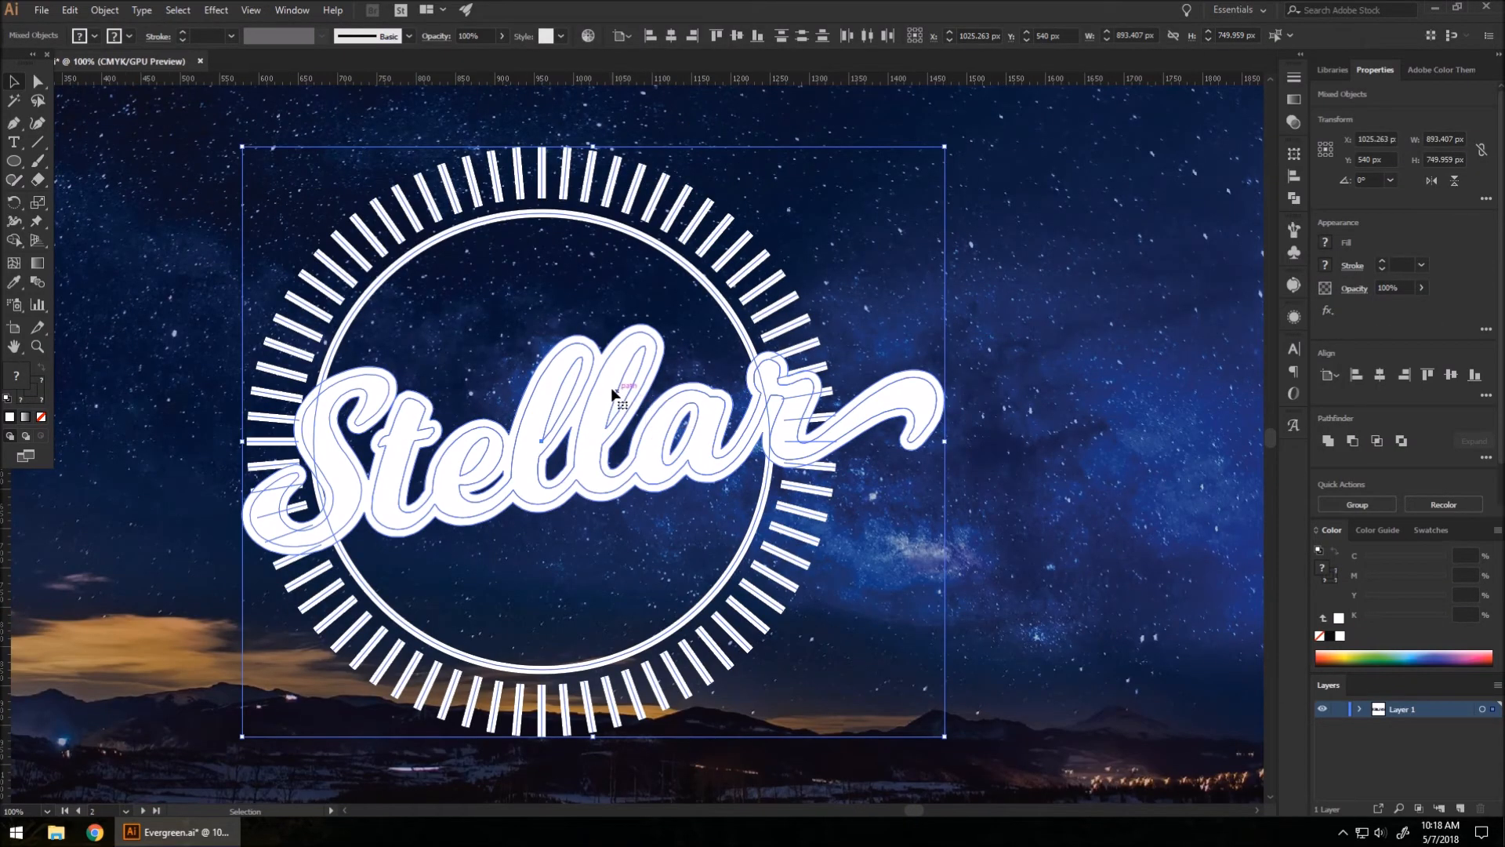
click(112, 11)
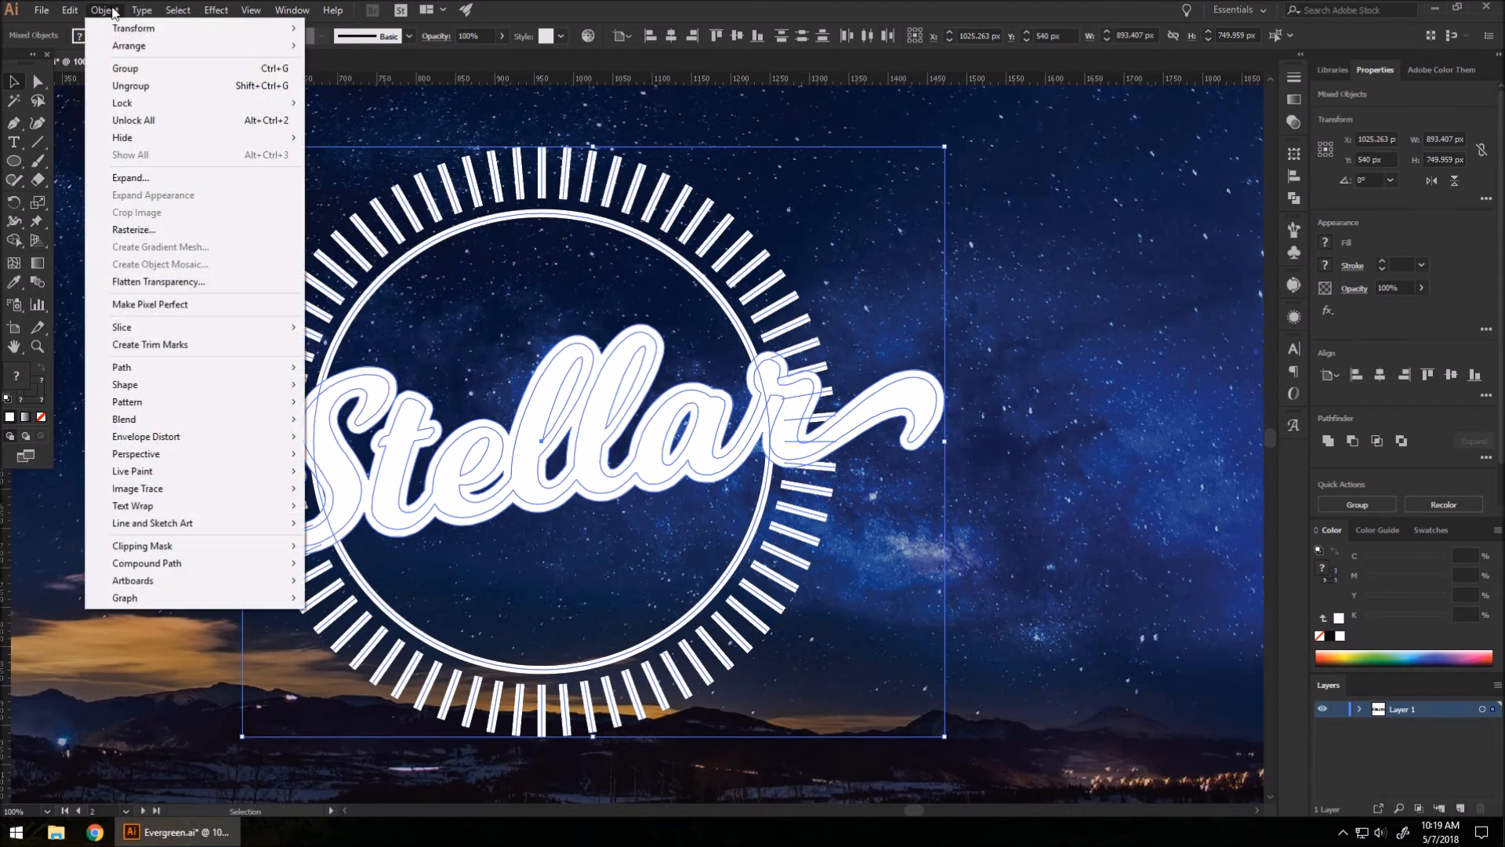
mouse_move(162, 374)
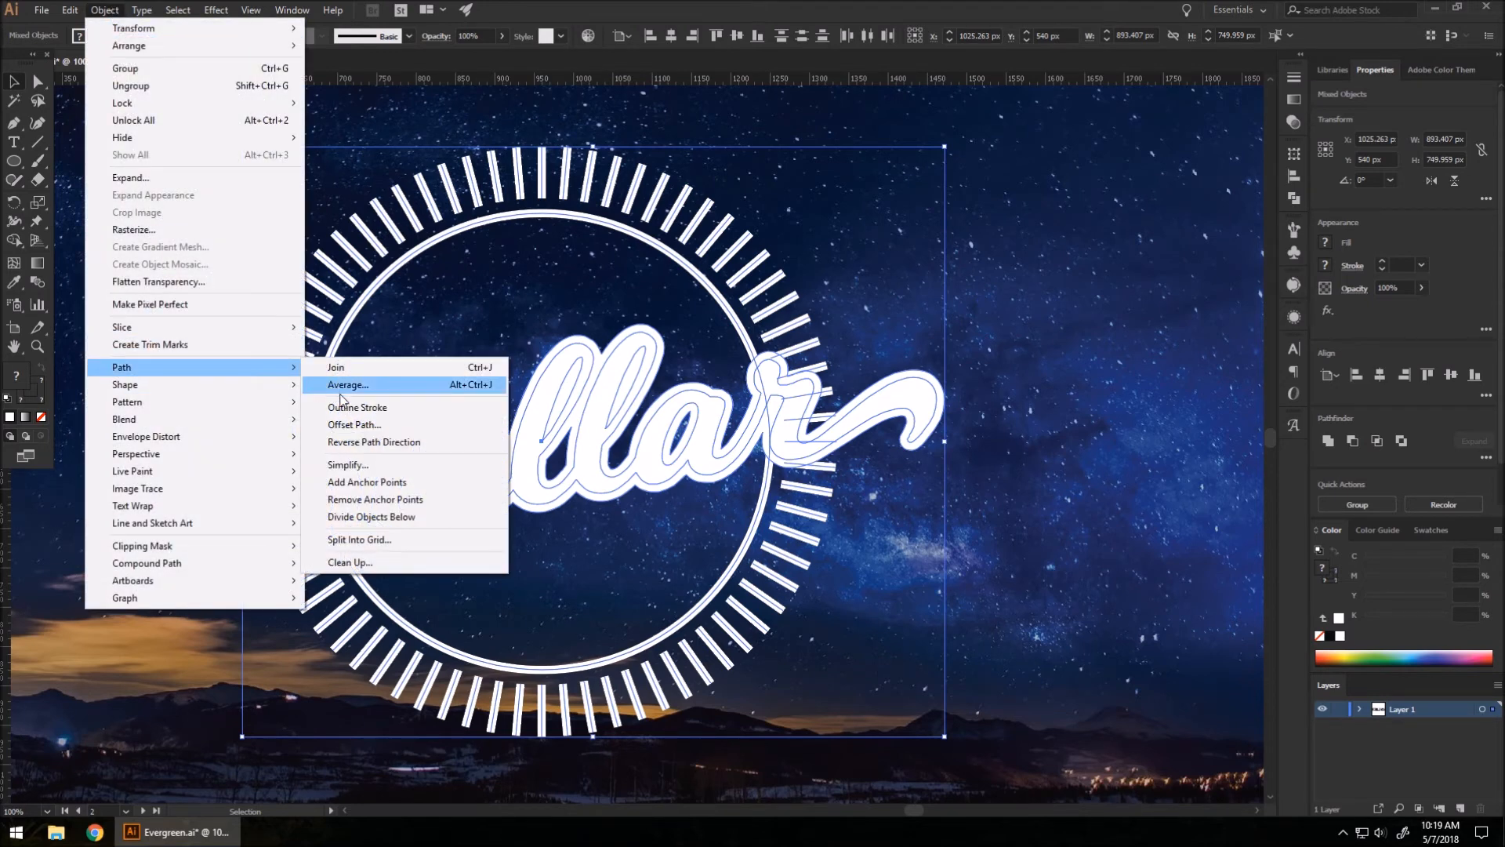
click(381, 409)
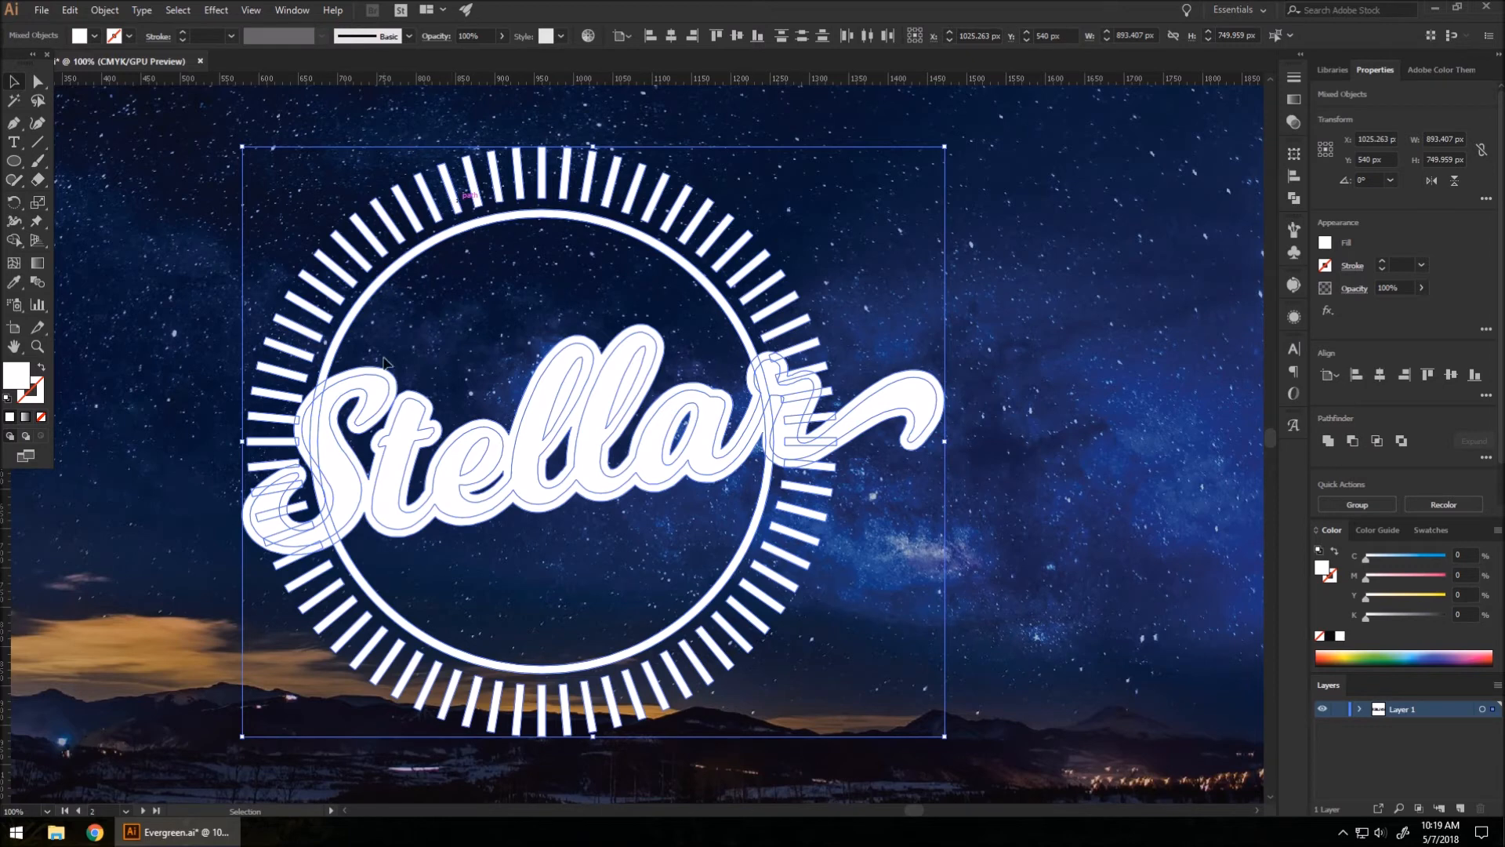
click(910, 324)
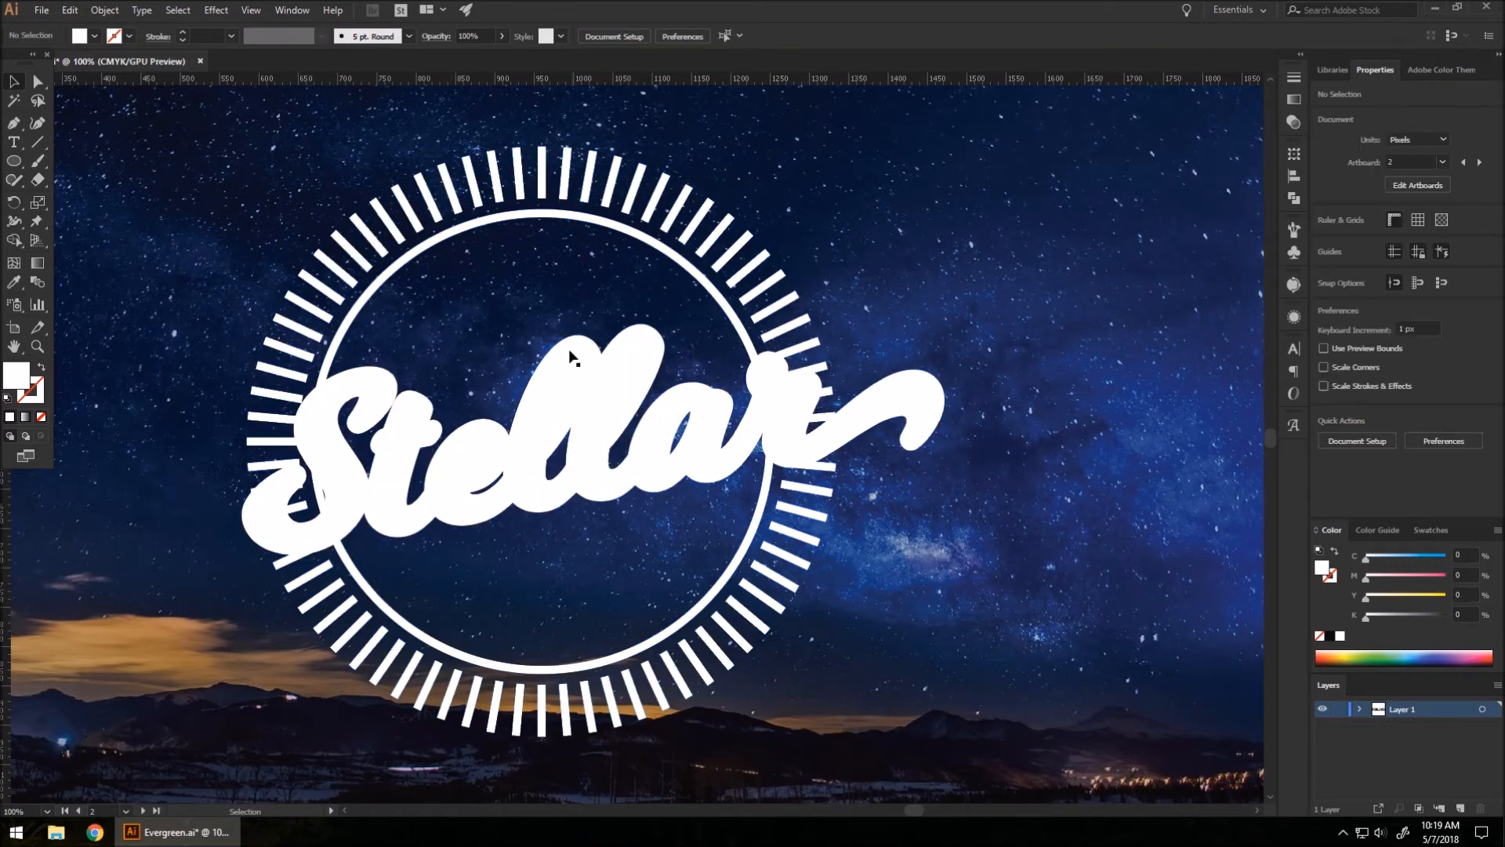
Step: Select the circle, rays and offset outline without the inner lettering, and remove the overlaps around the S with the Shape Builder tool
drag(215, 141, 999, 758)
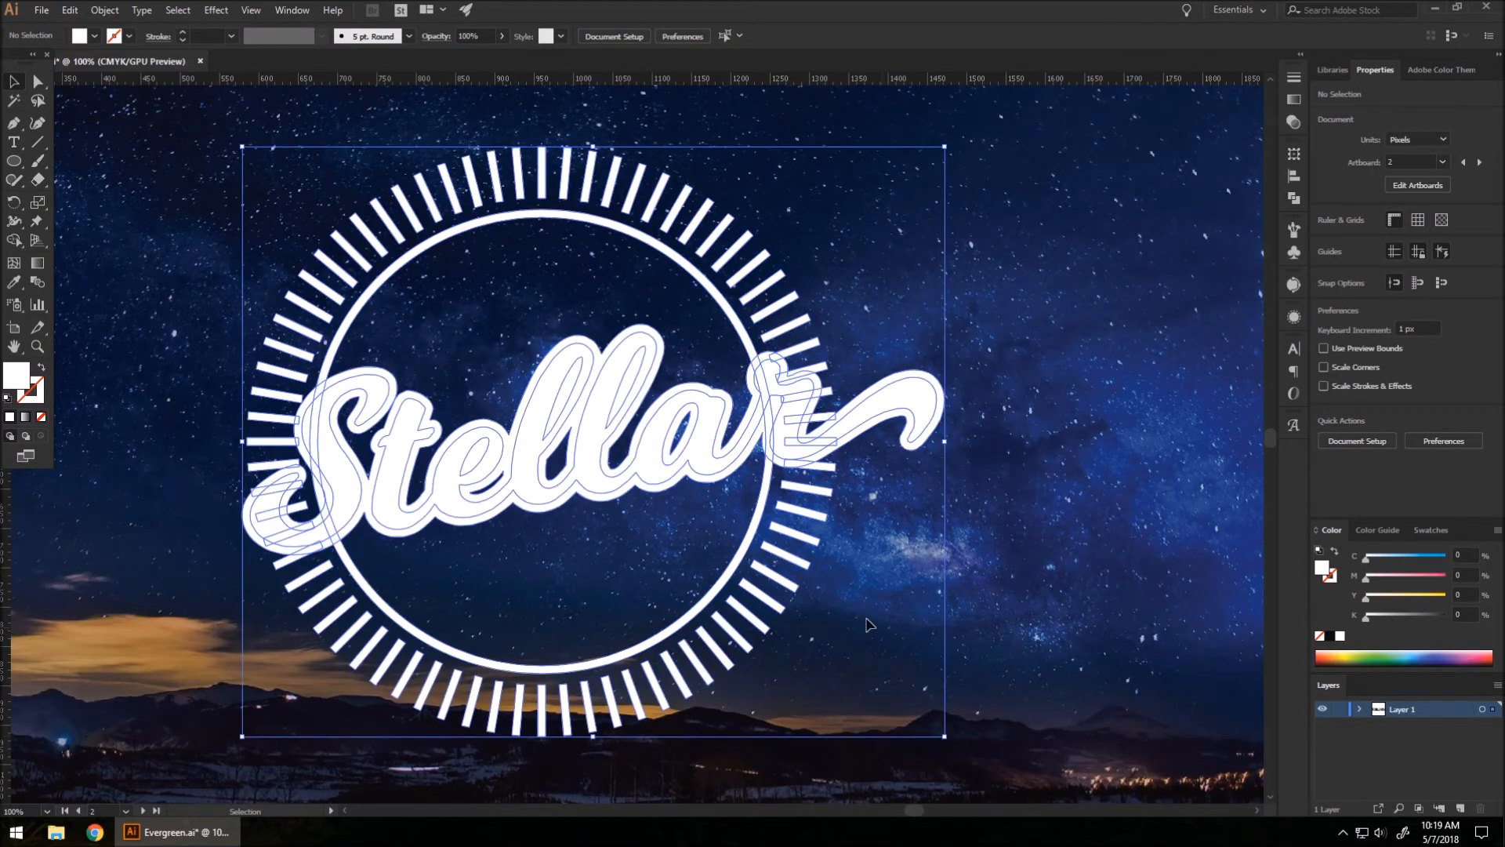
shift+click(374, 392)
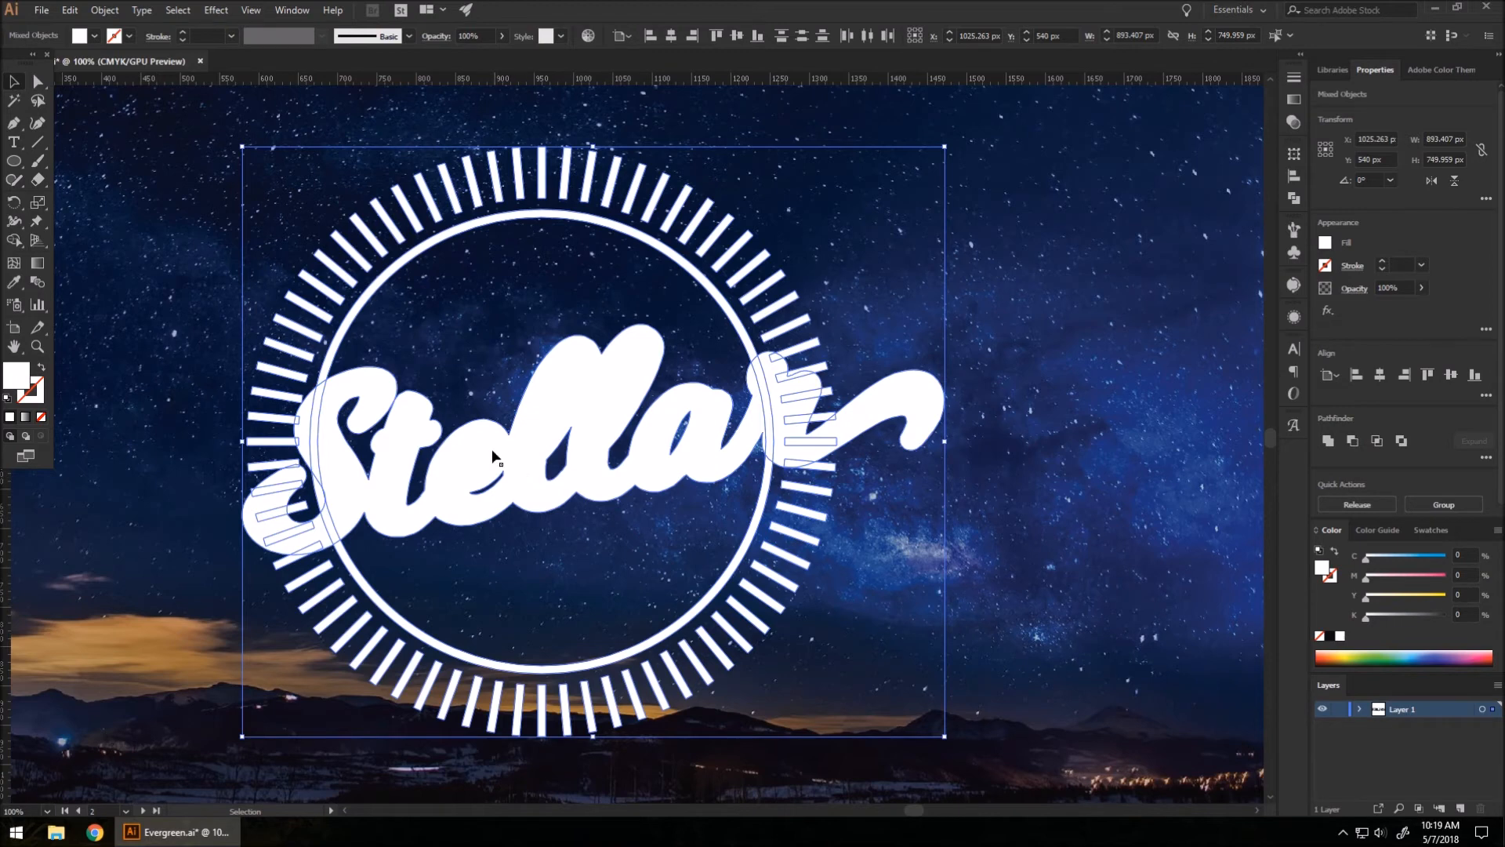
click(16, 244)
scroll(270, 476, up, 1)
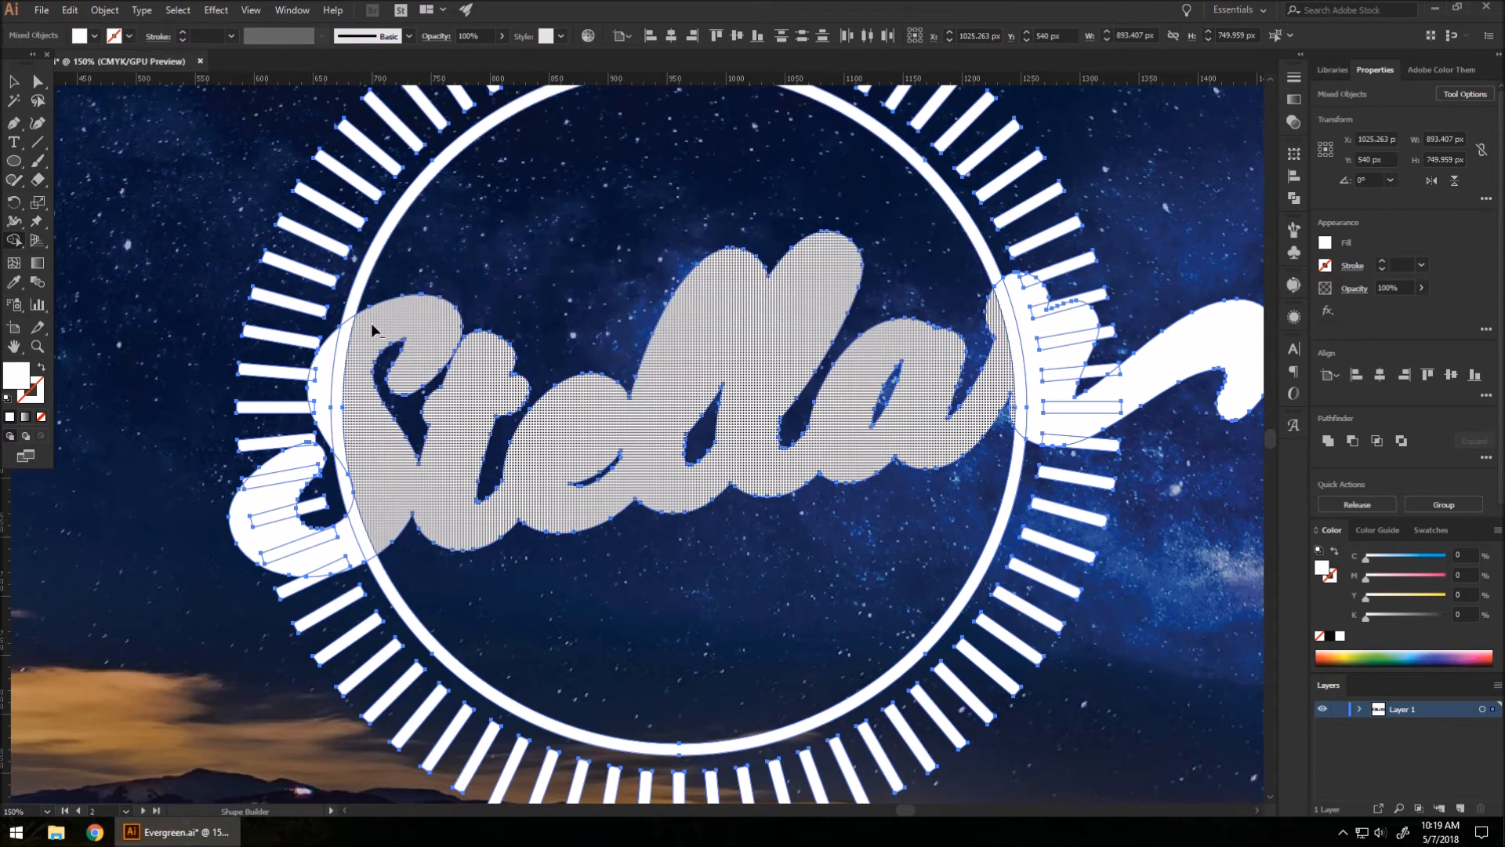
drag(368, 327, 333, 359)
mouse_move(373, 515)
mouse_down()
mouse_move(337, 550)
mouse_move(315, 546)
mouse_move(330, 565)
mouse_move(283, 539)
mouse_move(269, 515)
mouse_move(306, 462)
mouse_up()
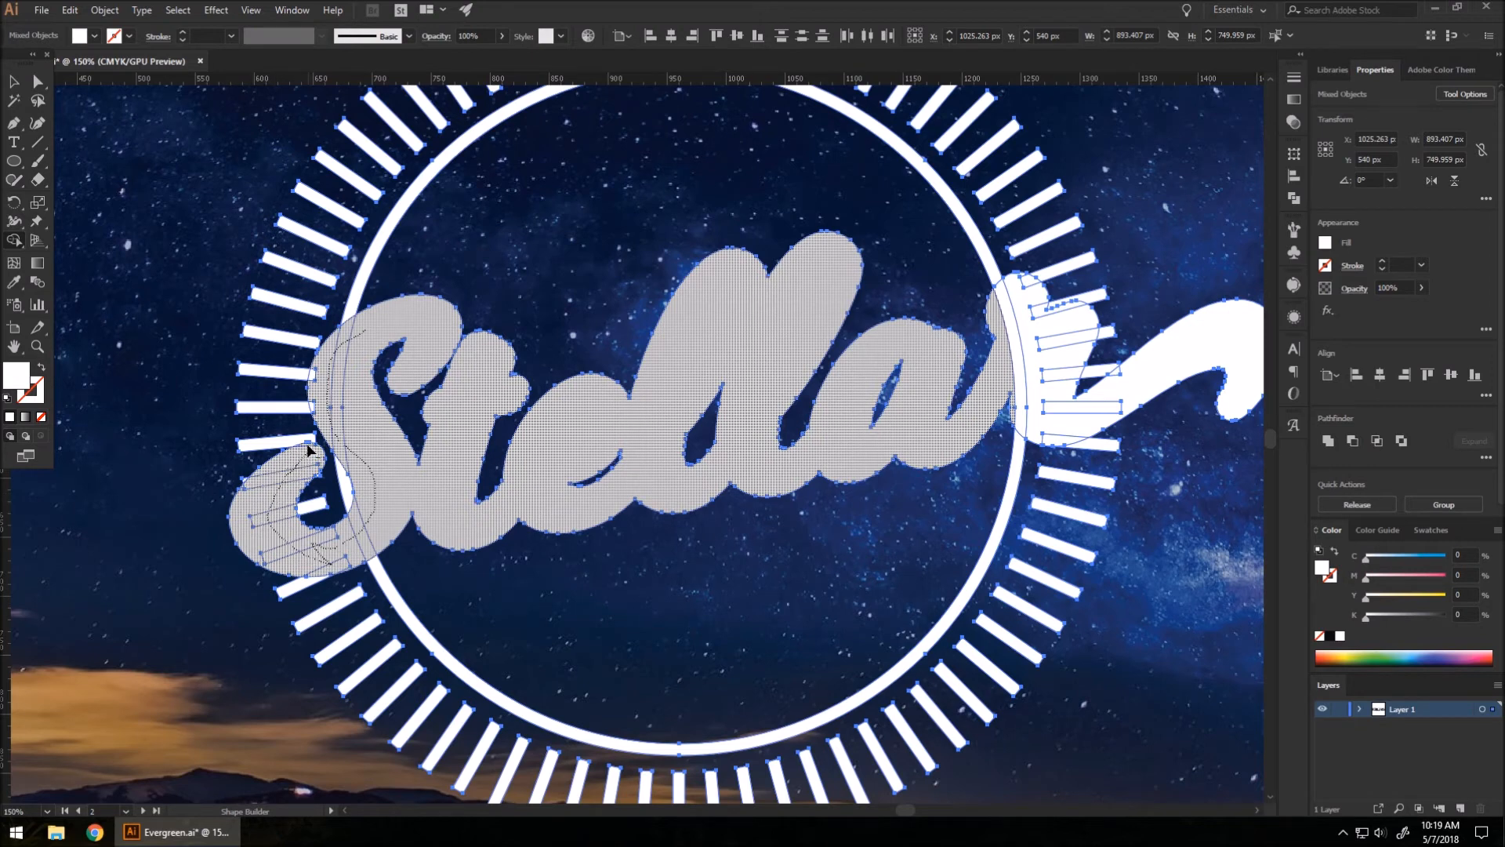
drag(307, 449, 309, 451)
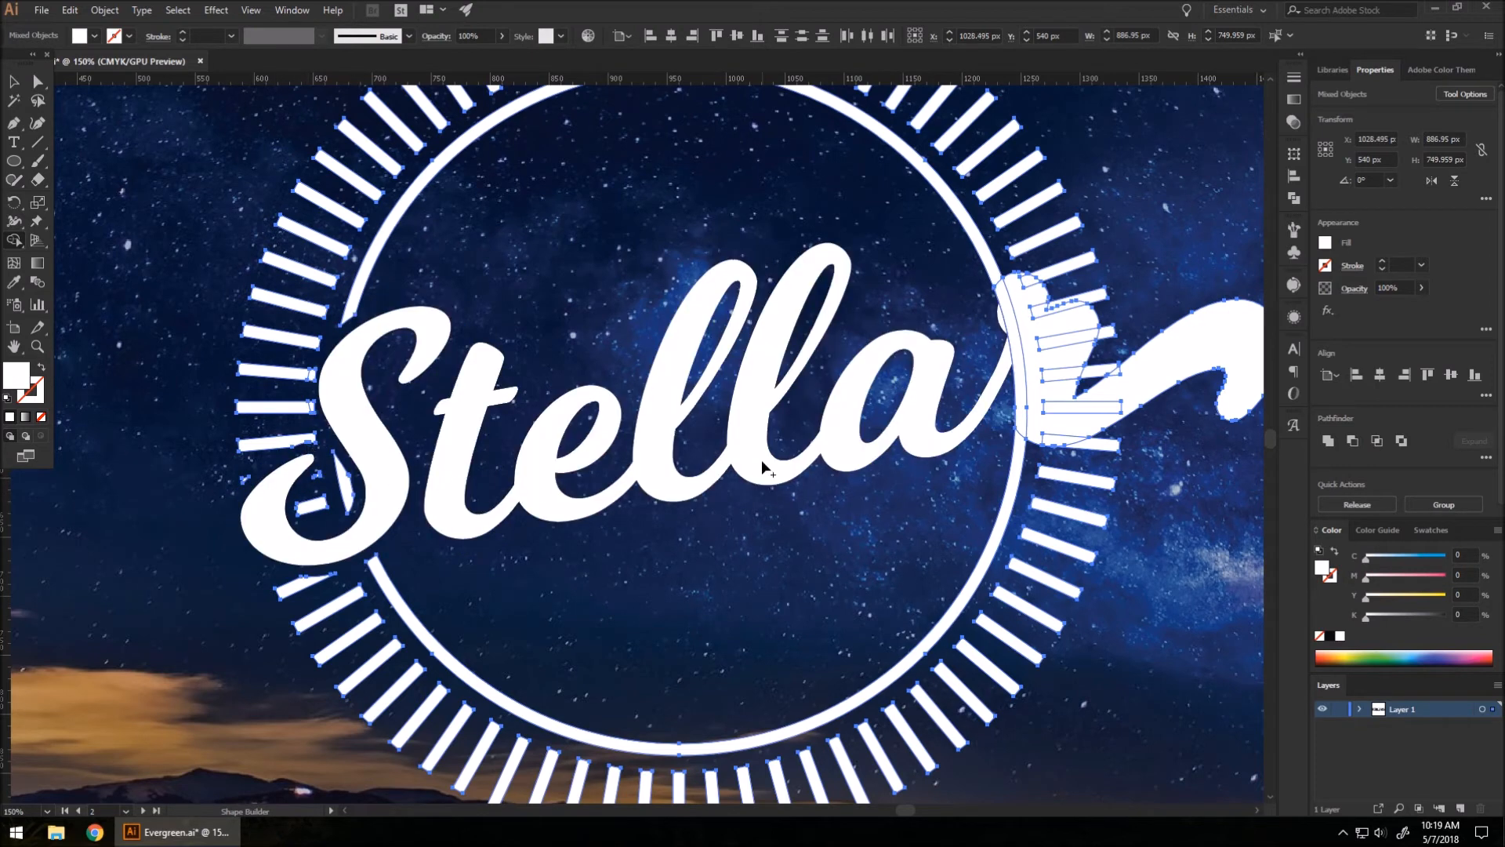
Step: Remove the remaining offset outline and the covered circle and ray parts around the r with the Shape Builder tool
scroll(345, 365, up, 2)
alt+click(281, 390)
alt+click(281, 455)
scroll(313, 320, down, 3)
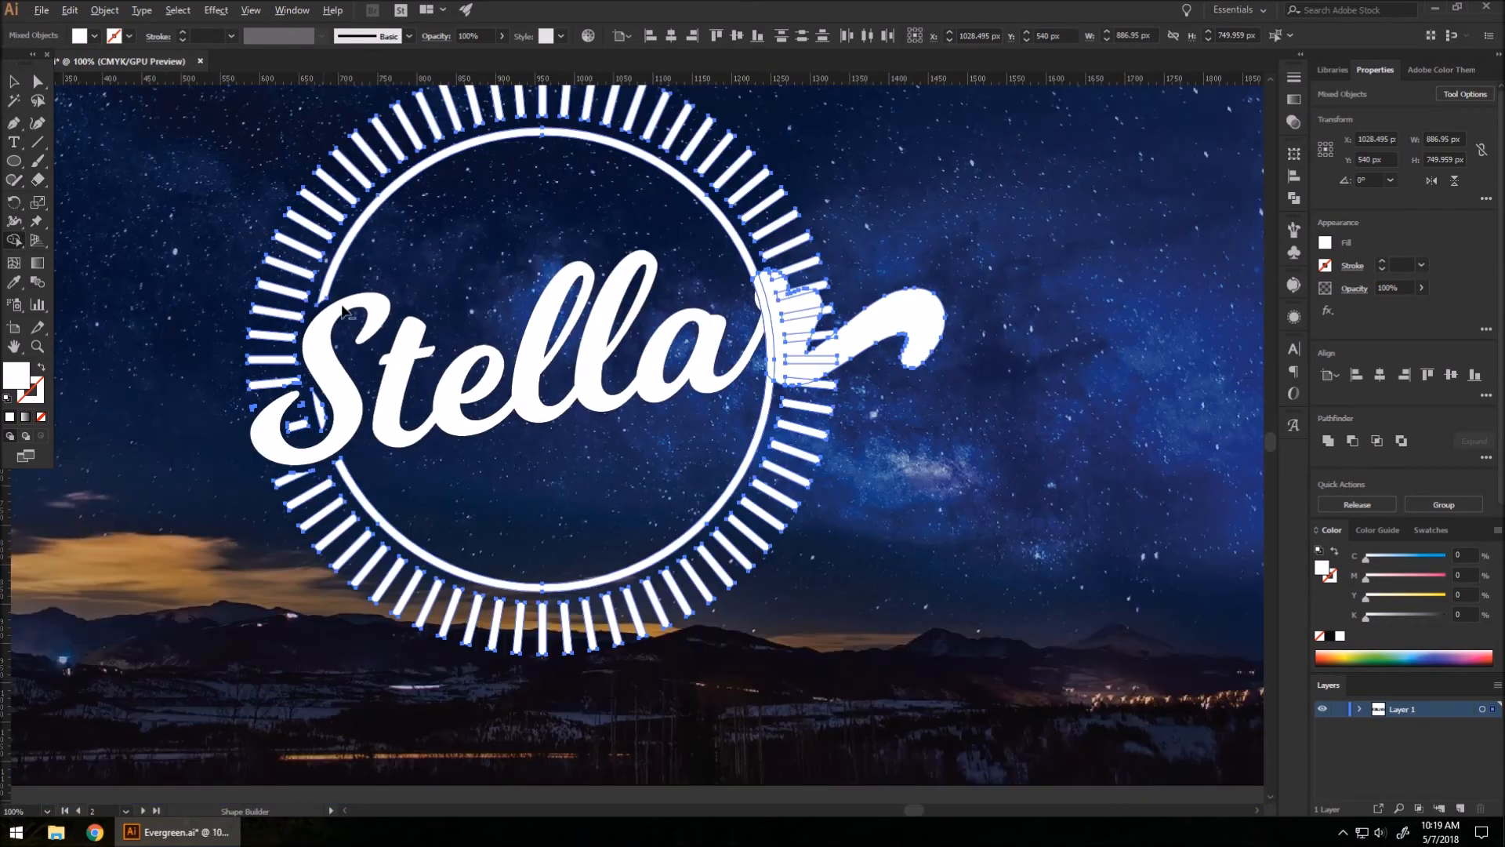
scroll(843, 291, up, 2)
scroll(646, 287, up, 2)
mouse_move(588, 279)
mouse_down()
mouse_move(659, 251)
mouse_move(686, 328)
mouse_move(746, 403)
mouse_move(728, 548)
mouse_move(736, 661)
mouse_up()
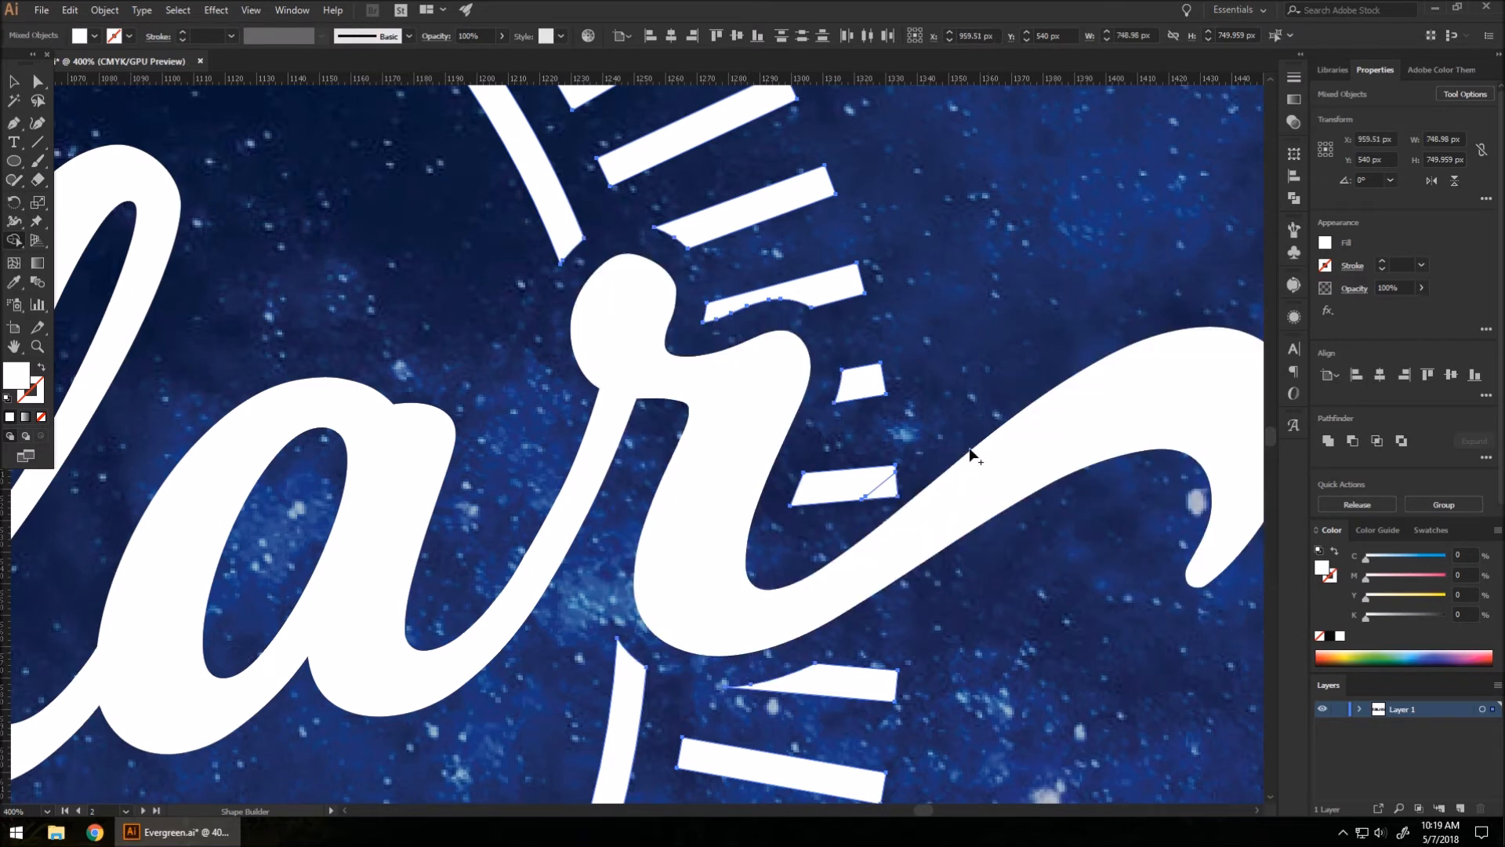
Step: Inspect the trimmed gaps around the r and the S for leftover ray fragments, and deselect the artwork
scroll(820, 413, down, 2)
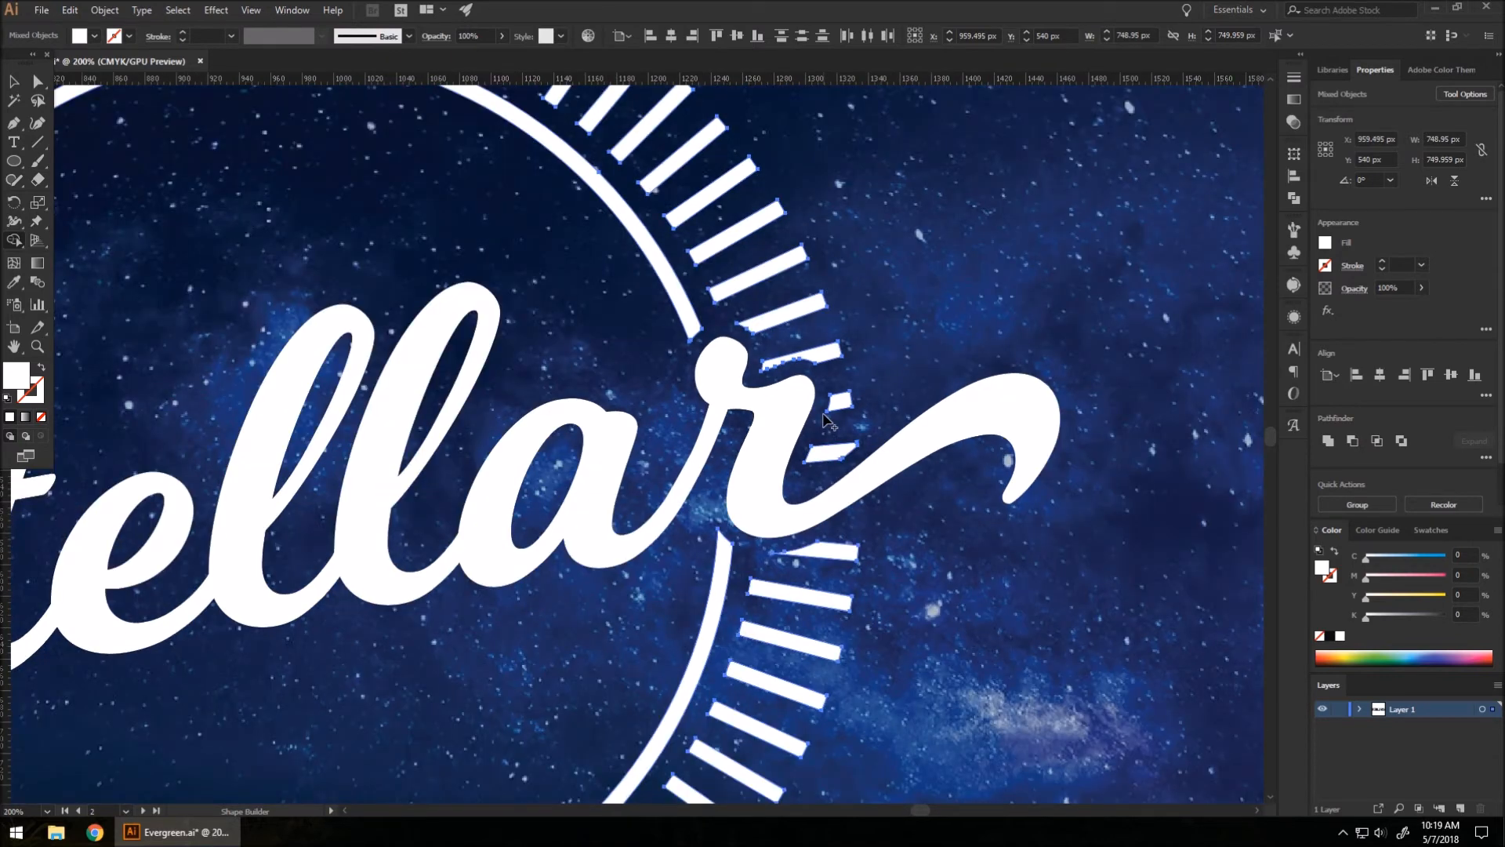
scroll(827, 421, down, 2)
scroll(827, 423, up, 5)
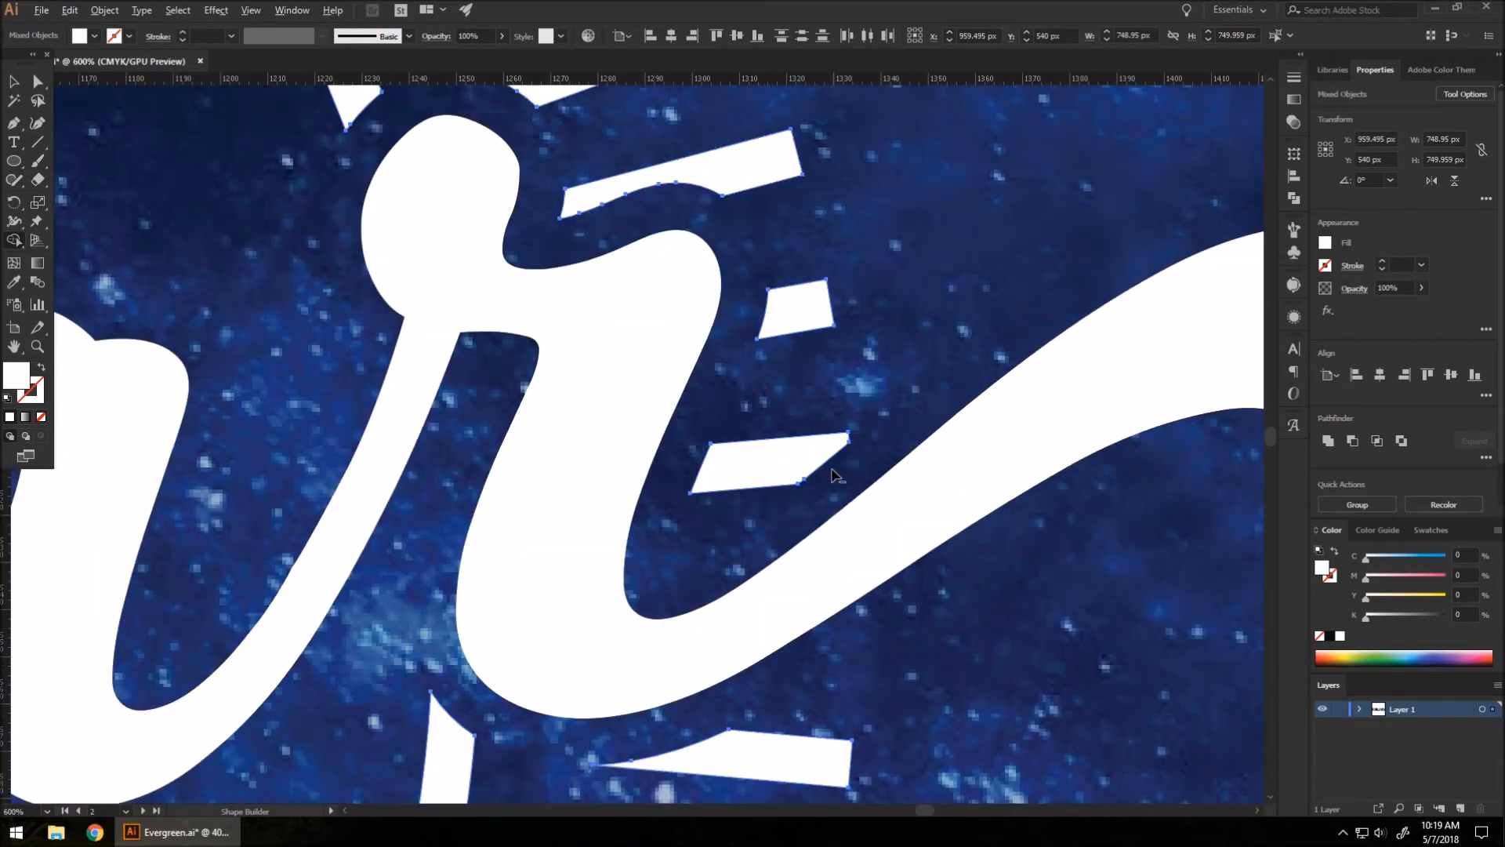
scroll(801, 284, down, 4)
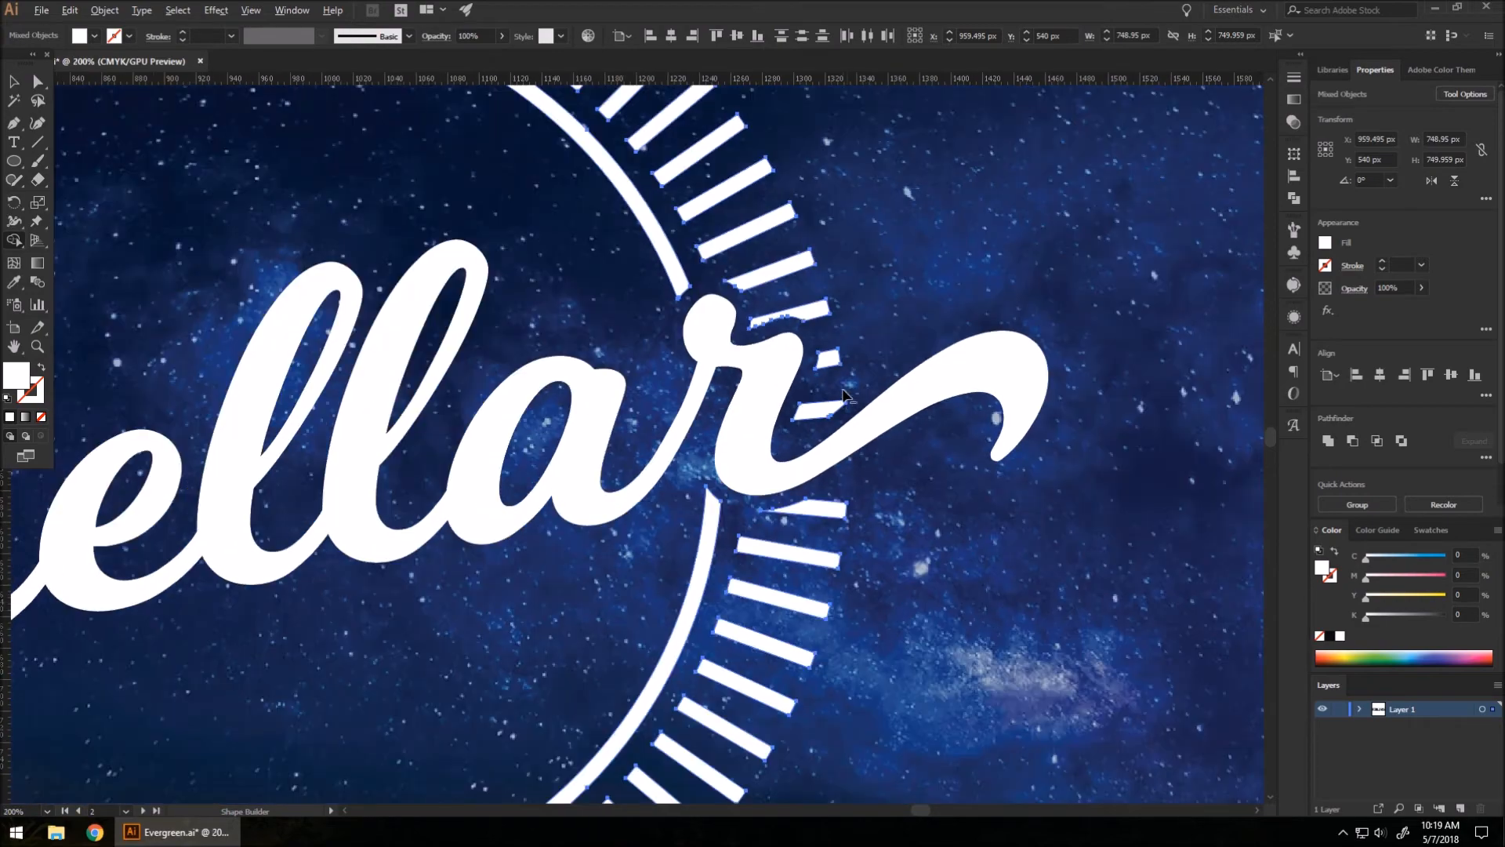
scroll(628, 450, down, 2)
scroll(356, 478, up, 5)
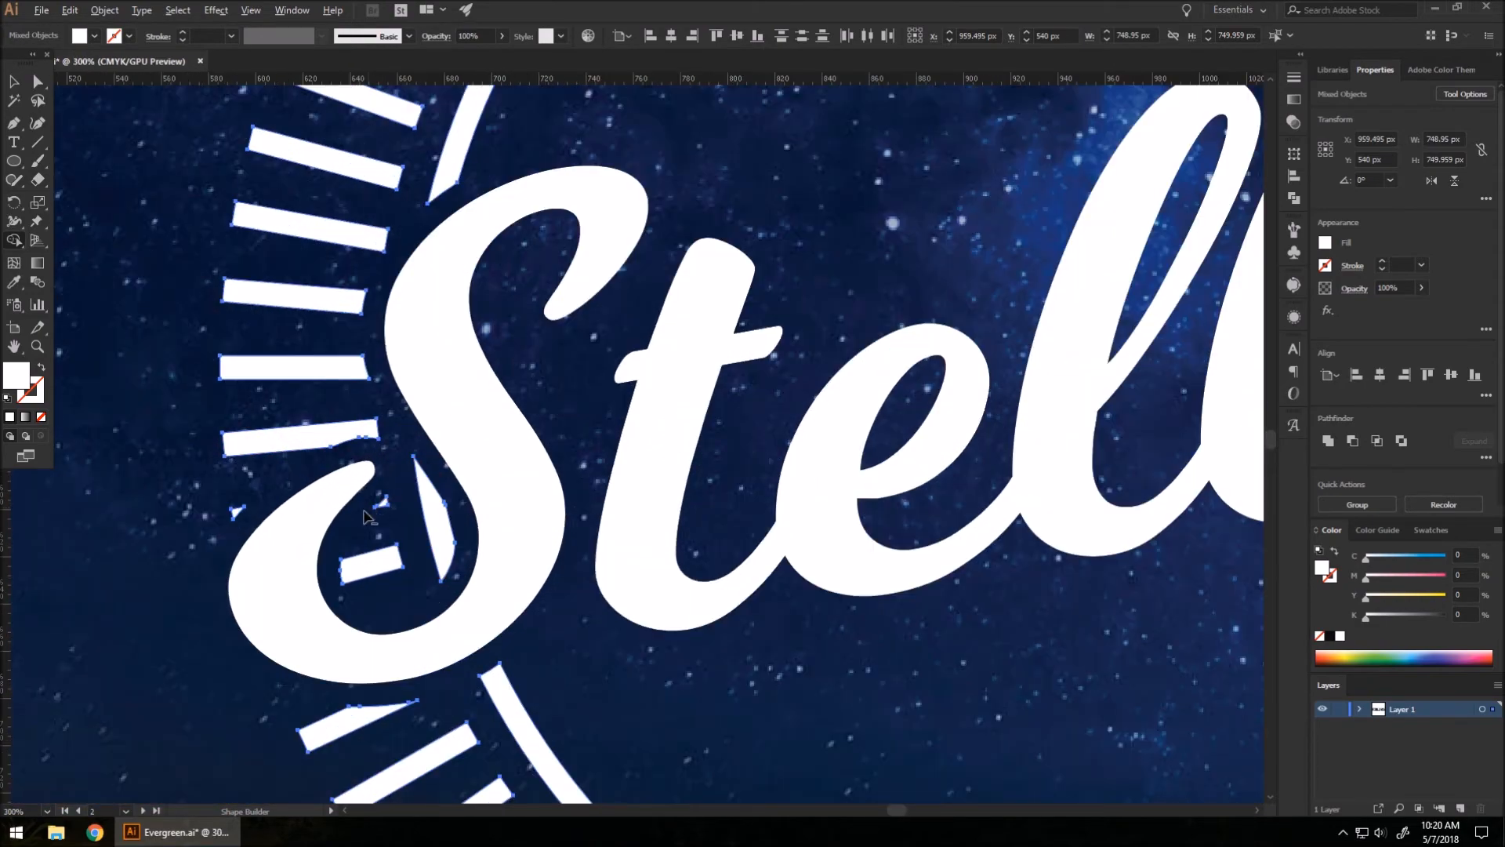
scroll(356, 478, down, 1)
scroll(355, 478, up, 2)
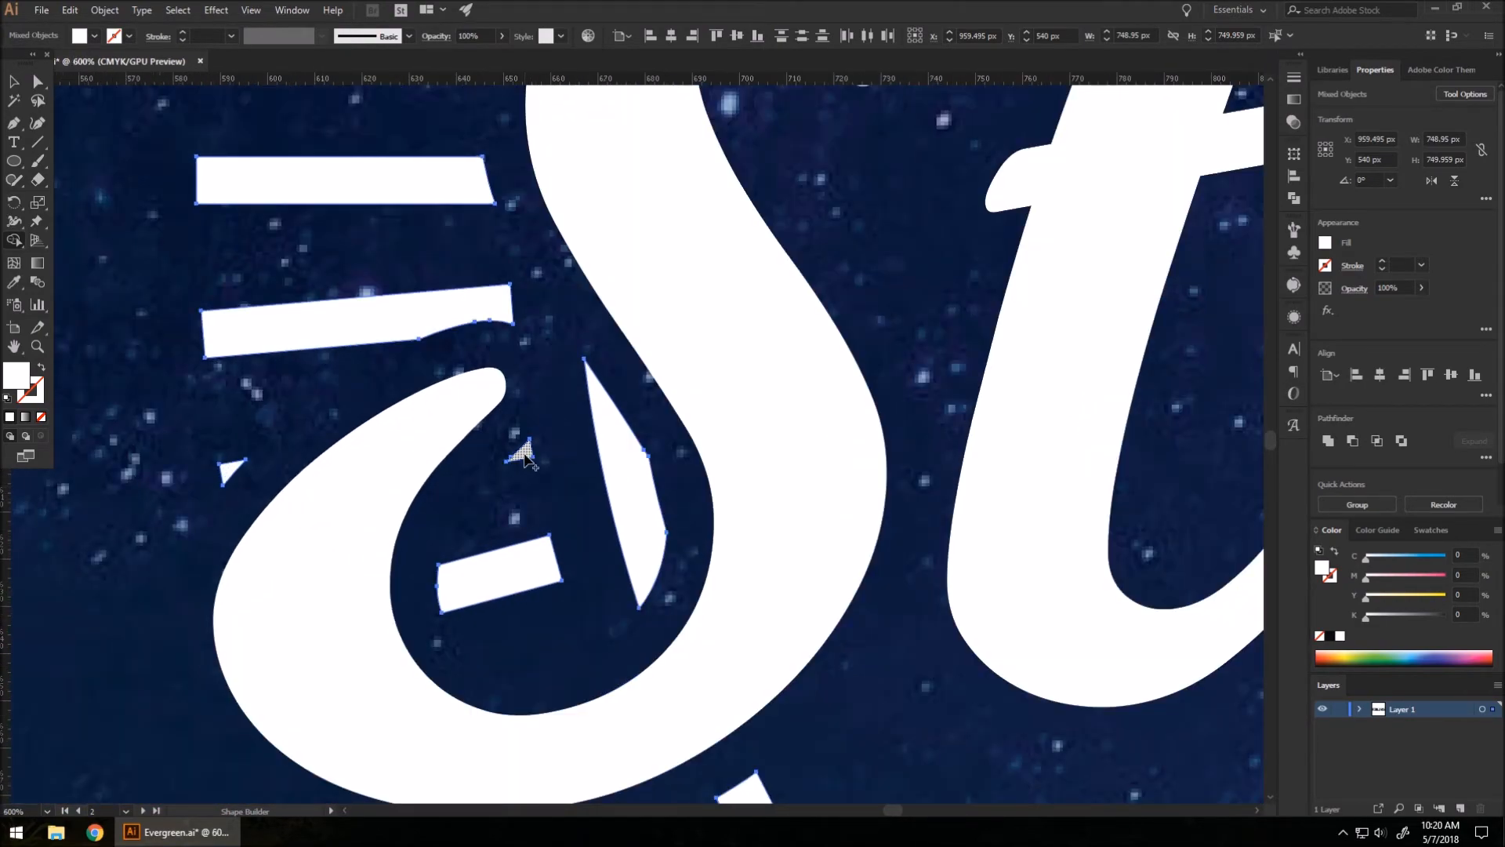
scroll(506, 346, down, 3)
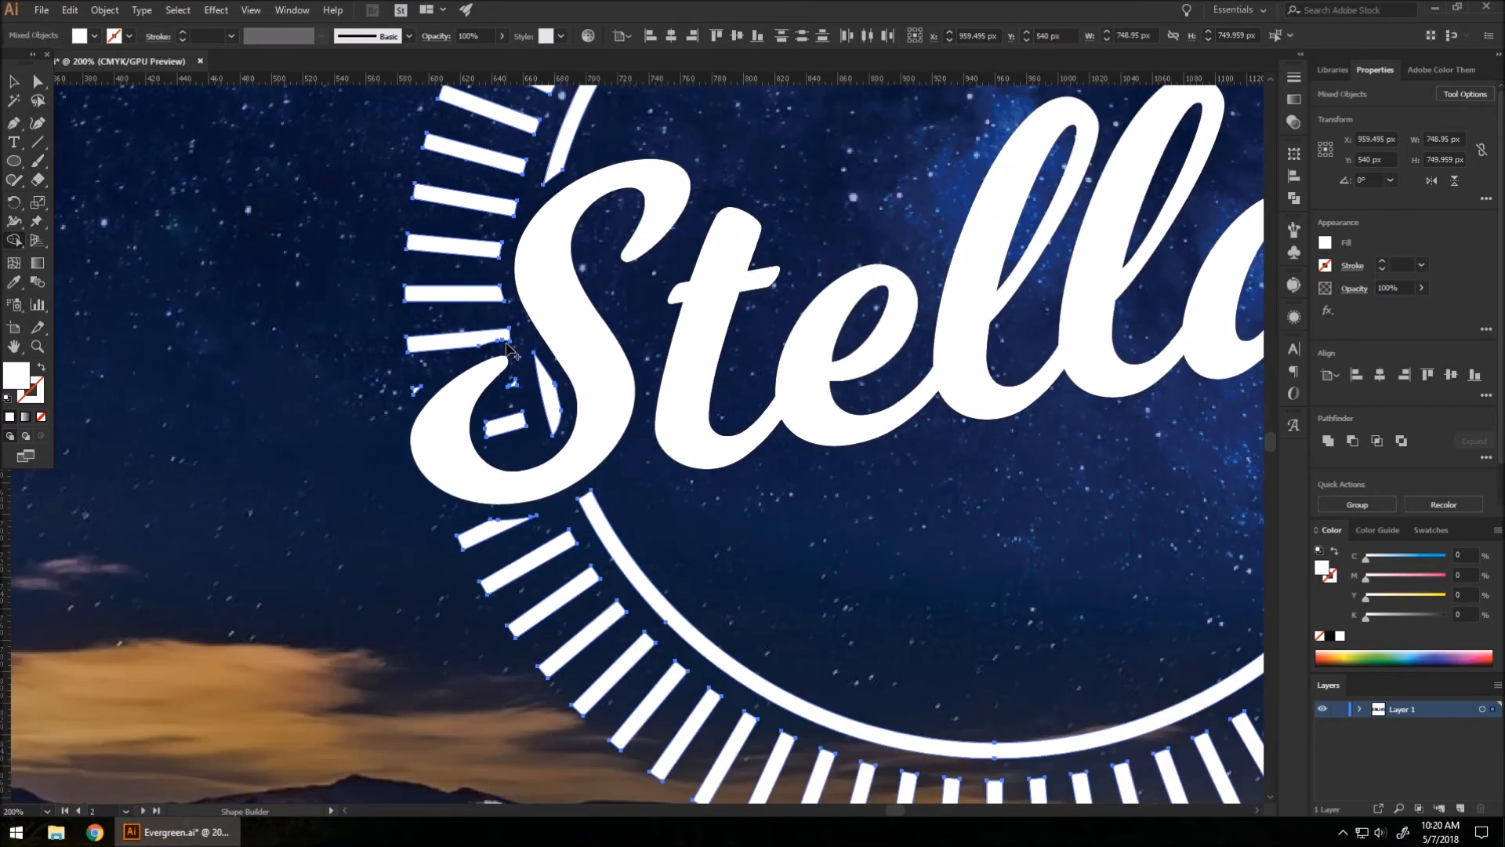
scroll(263, 349, down, 2)
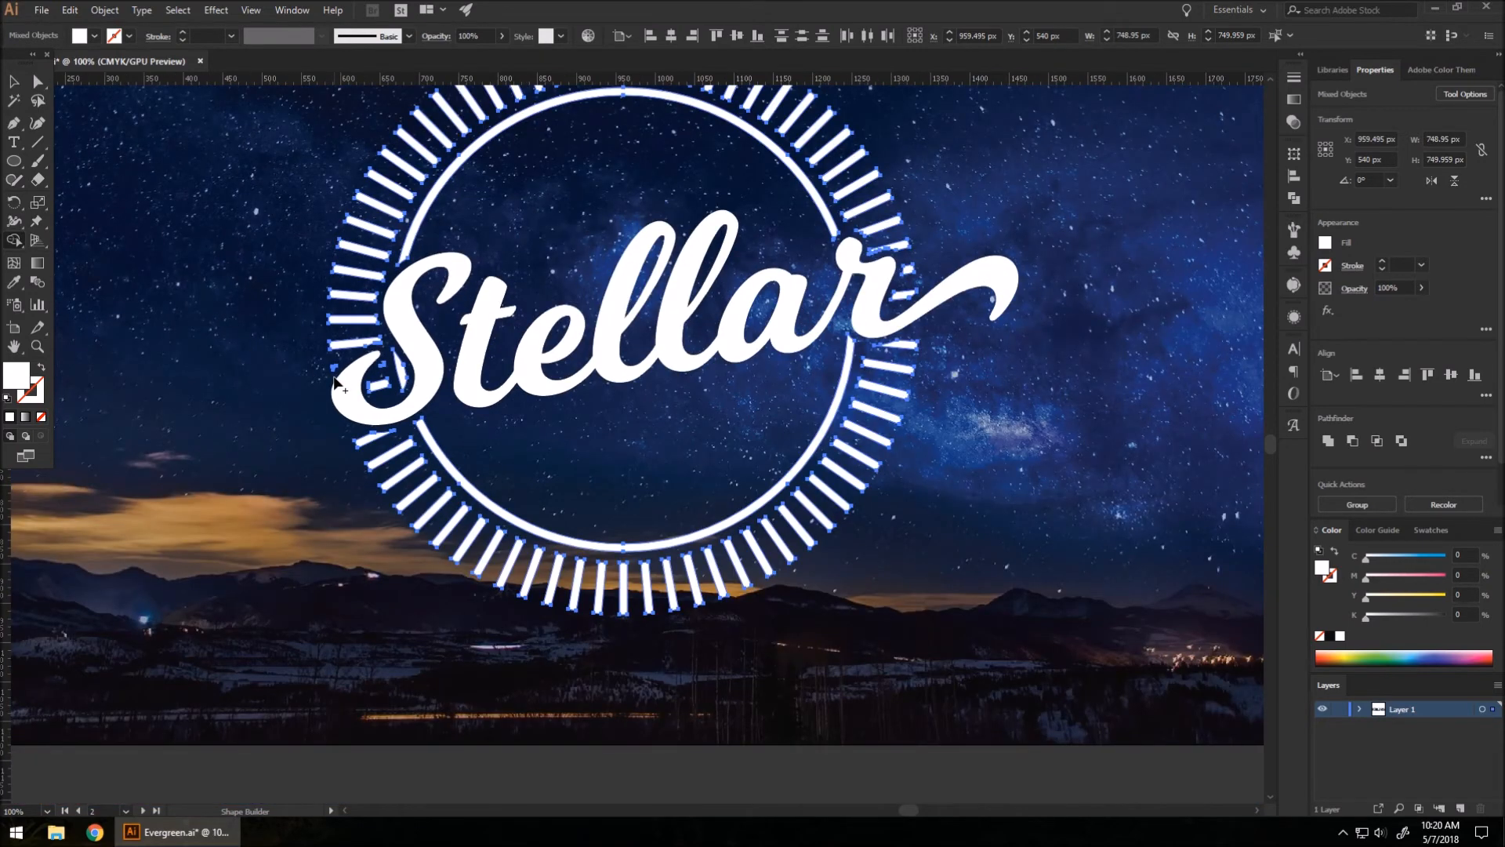
scroll(415, 351, down, 2)
scroll(357, 276, up, 1)
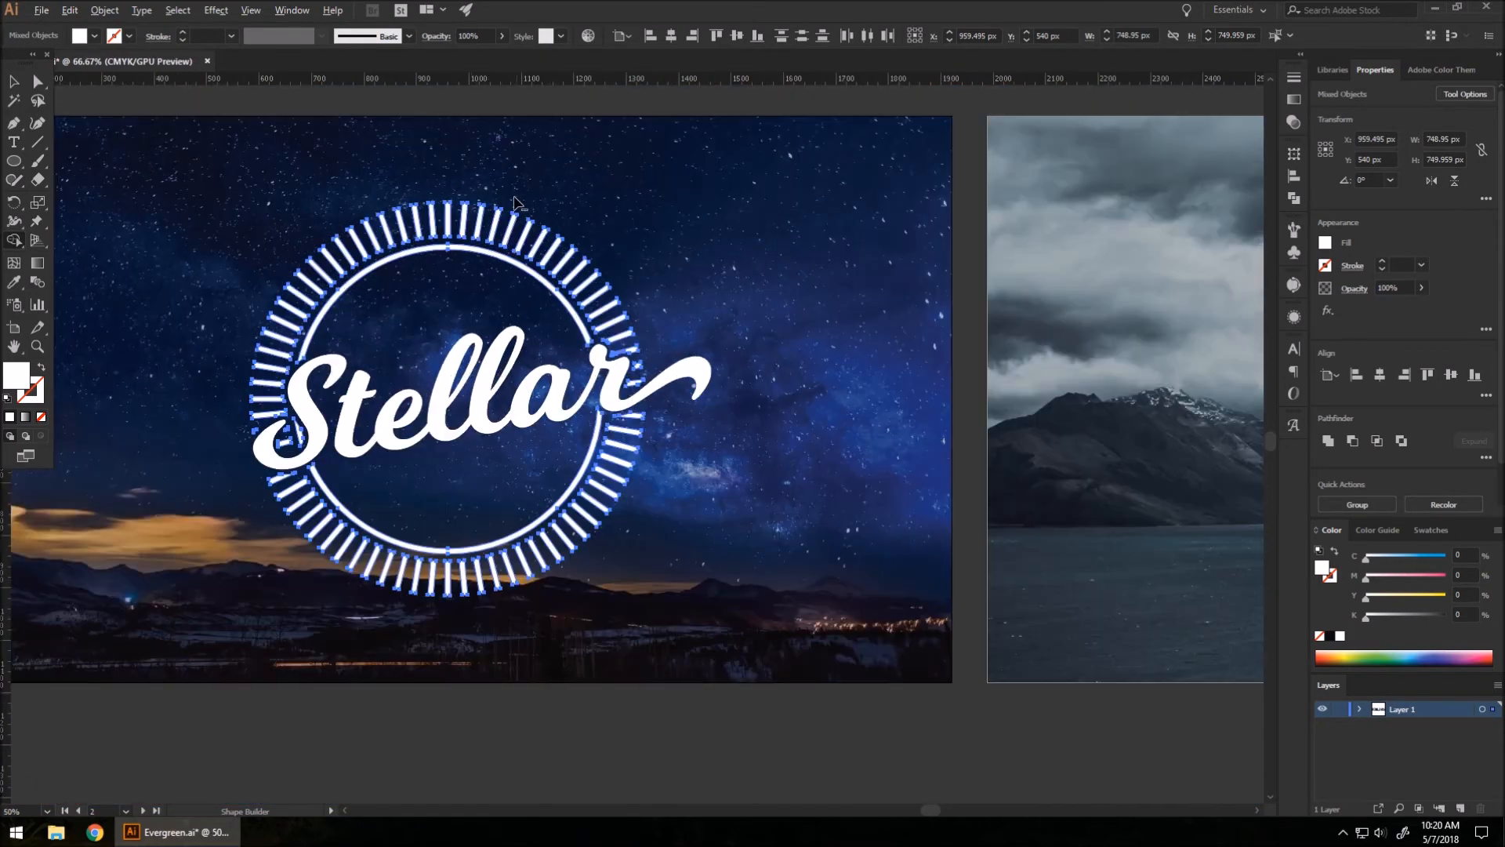
click(15, 85)
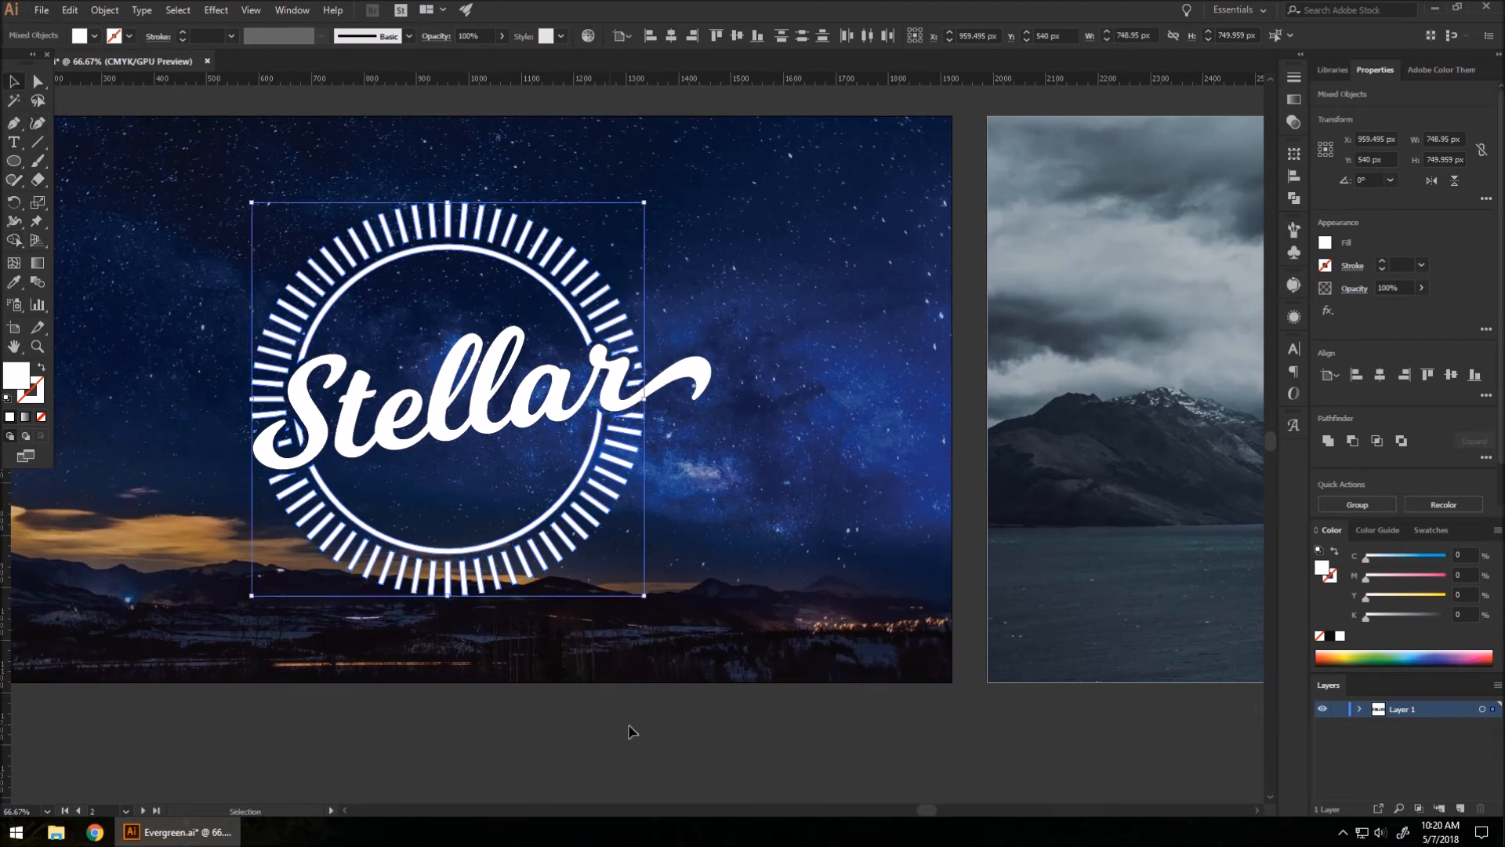
click(704, 672)
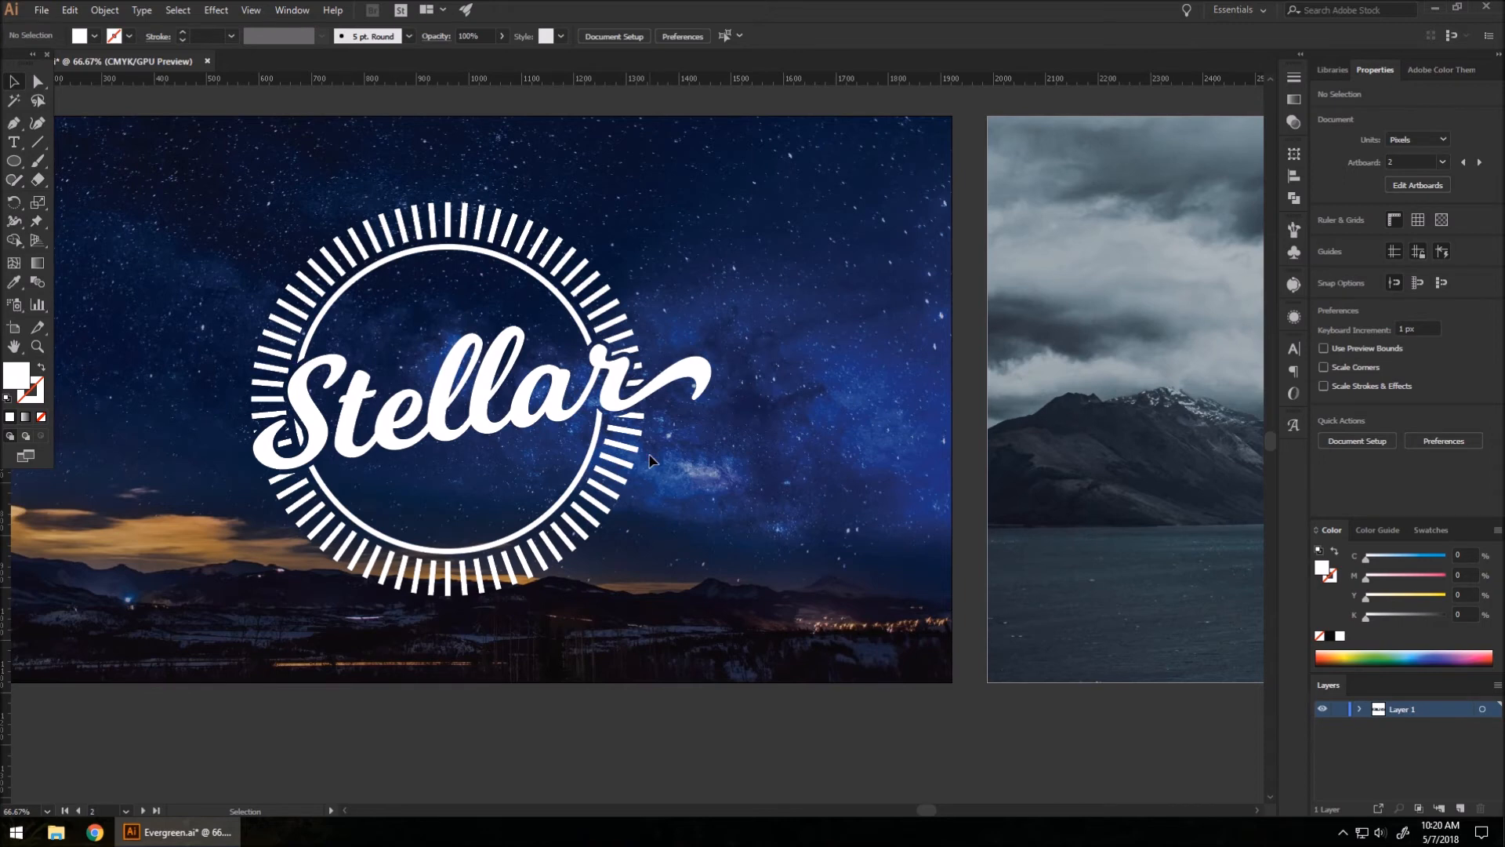
Step: Review the finished Stellar design next to the Evergreen and lake artboards, selecting its pieces briefly and deselecting them
scroll(647, 455, down, 2)
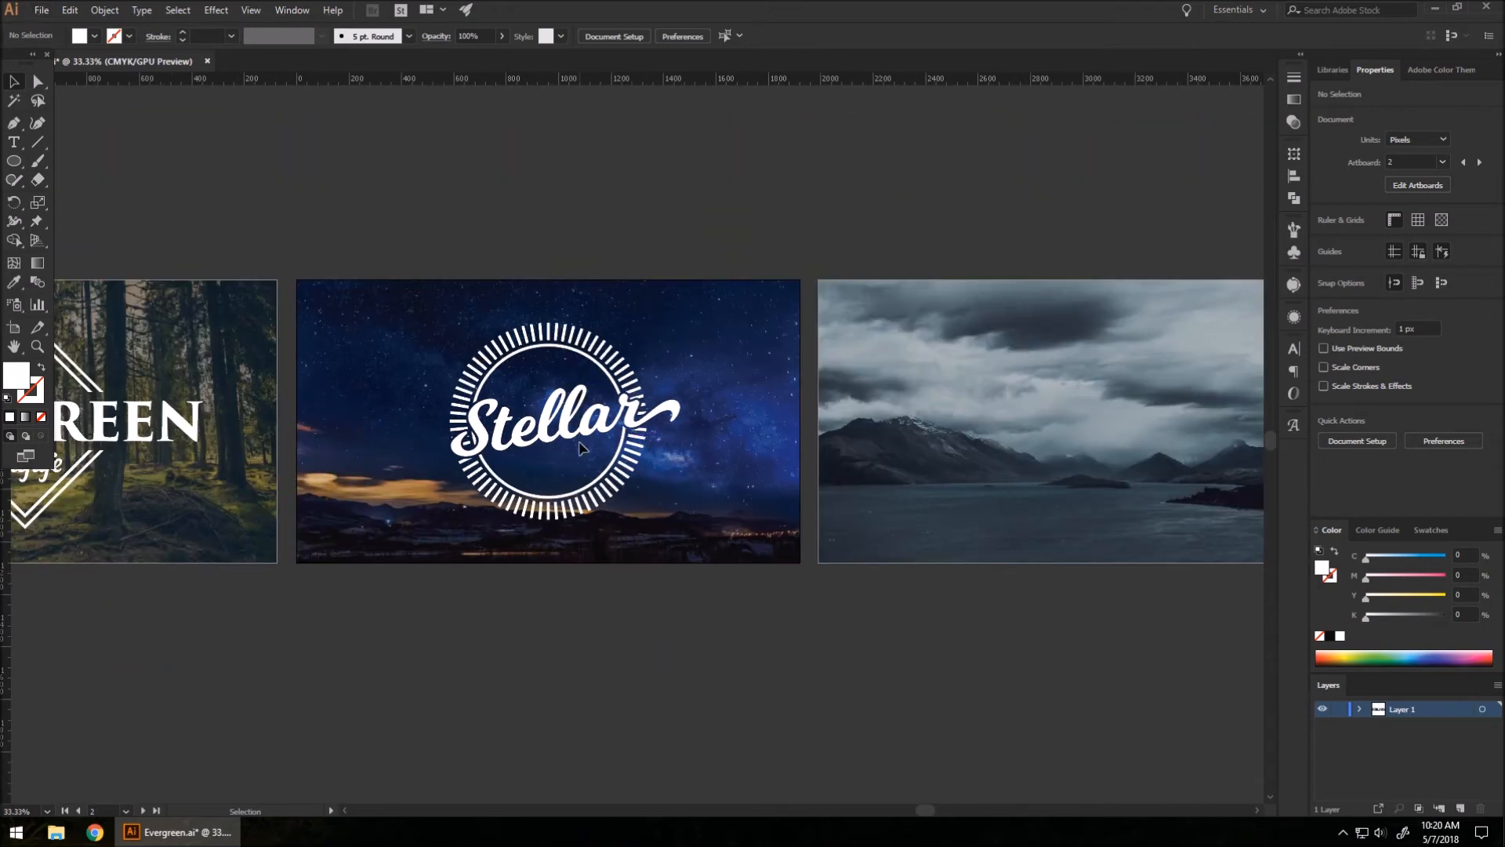
scroll(650, 448, down, 2)
scroll(492, 457, up, 2)
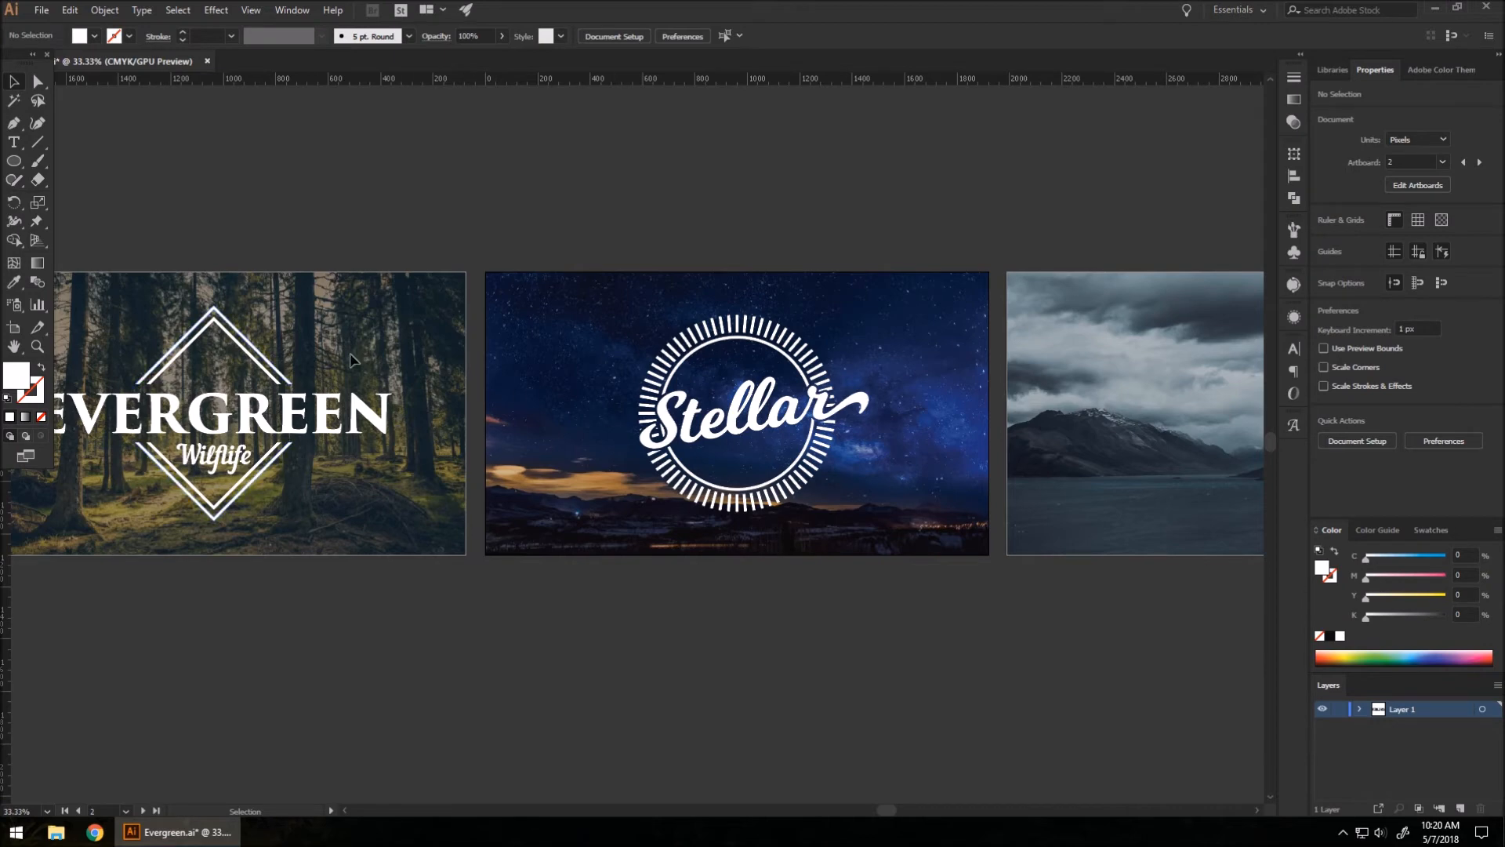
scroll(325, 345, down, 1)
scroll(664, 398, up, 1)
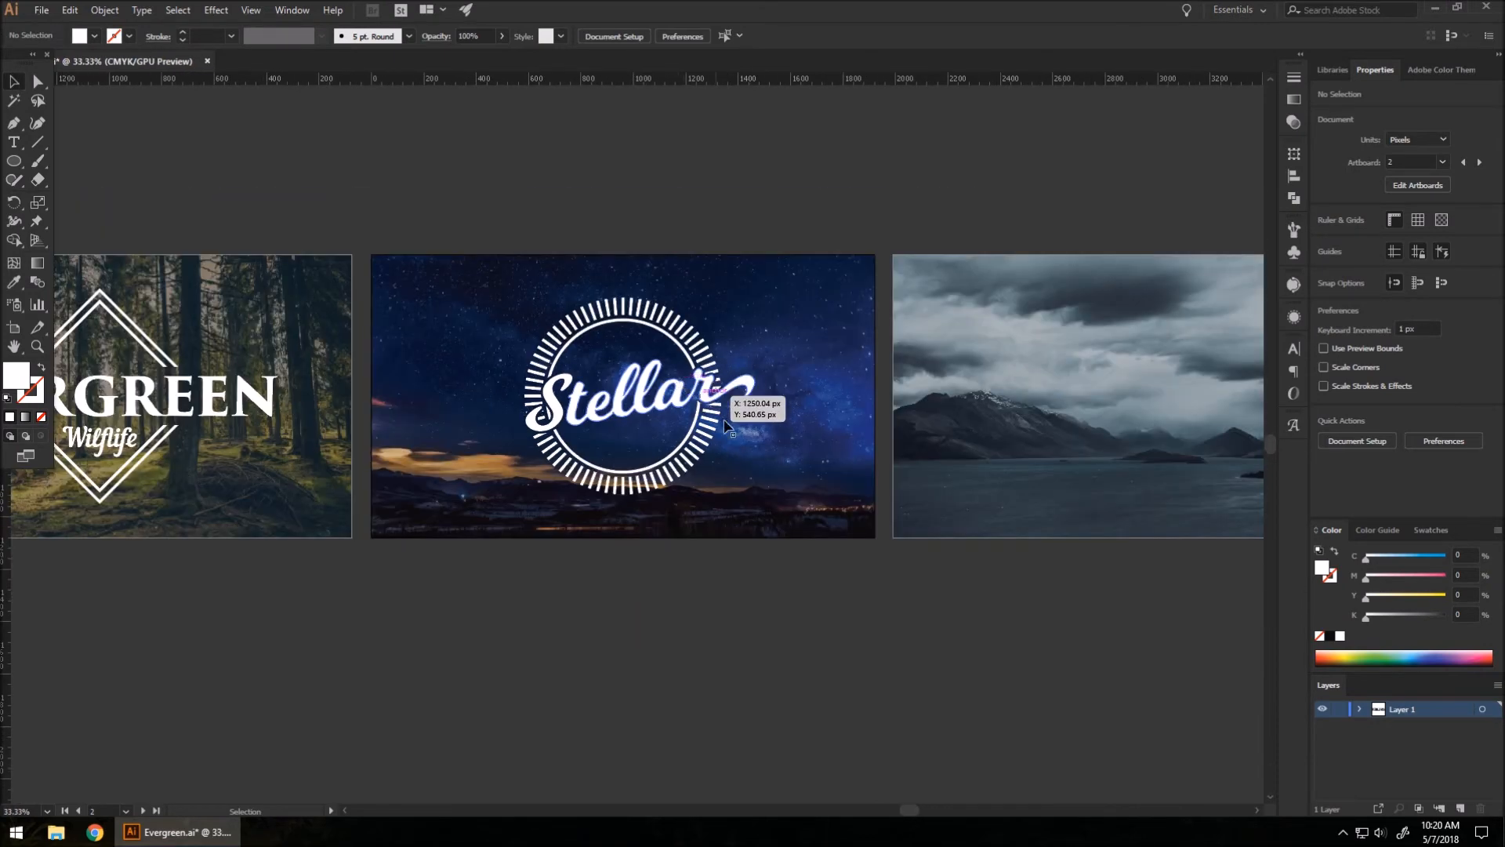
drag(514, 297, 782, 530)
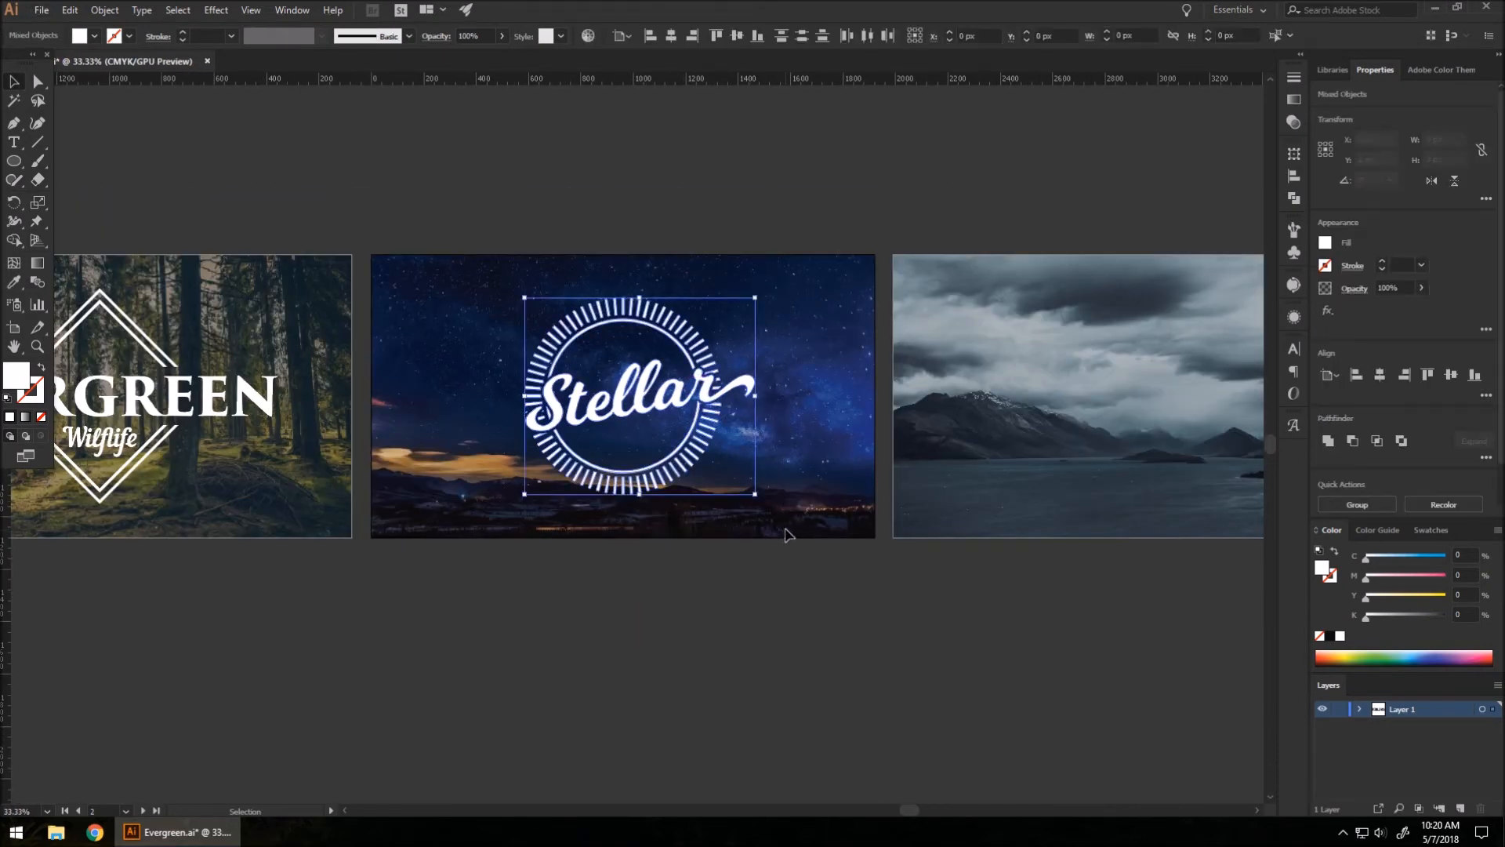
key(a)
key(v)
click(727, 566)
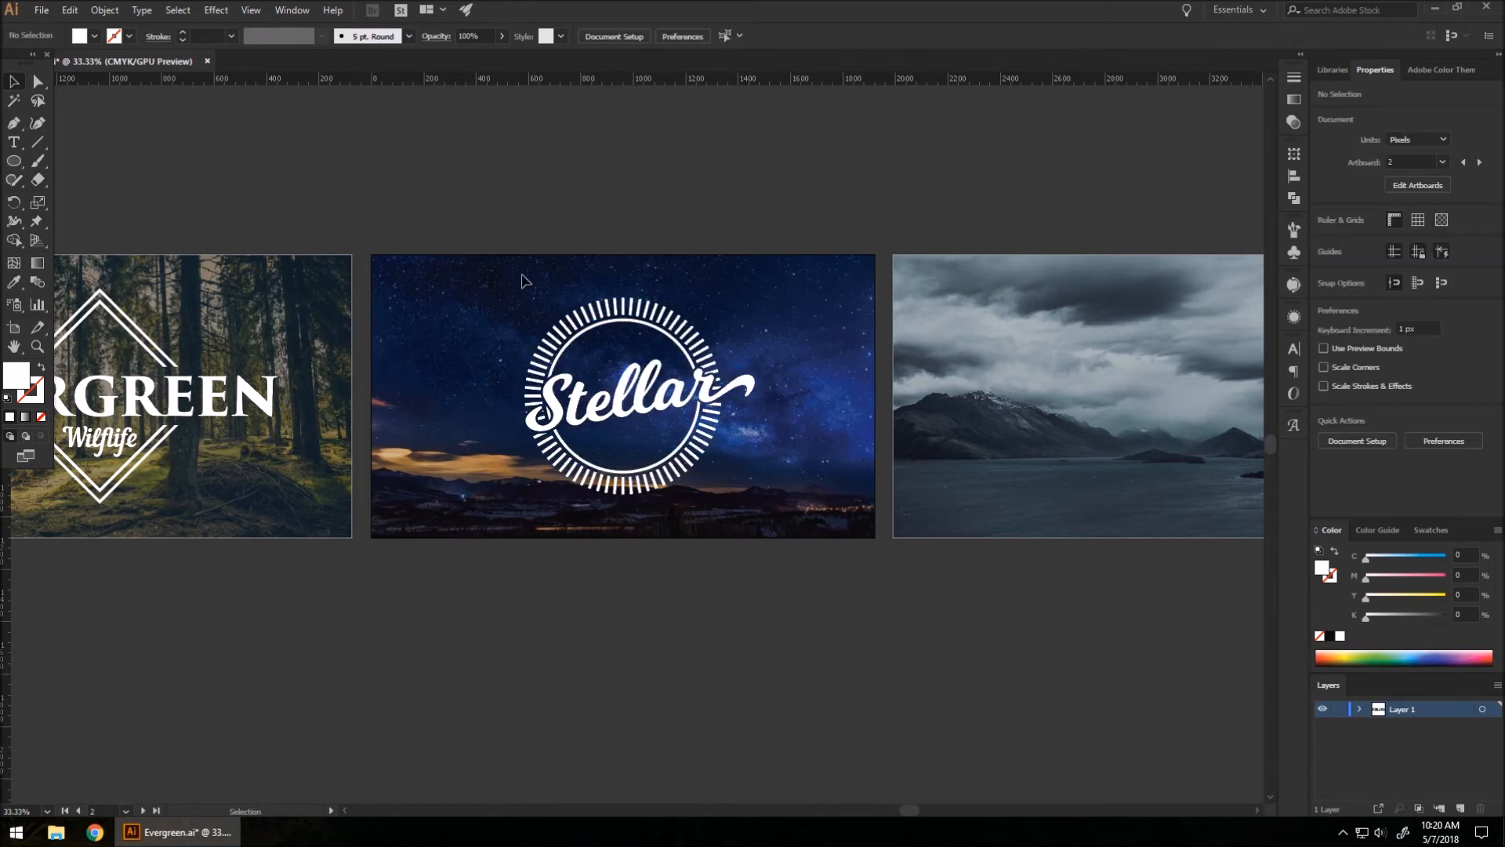
Step: Start a line of point type in the sky area of the mountain-lake artboard
drag(776, 540, 778, 533)
click(827, 680)
scroll(525, 474, down, 2)
scroll(948, 429, up, 2)
scroll(948, 427, up, 2)
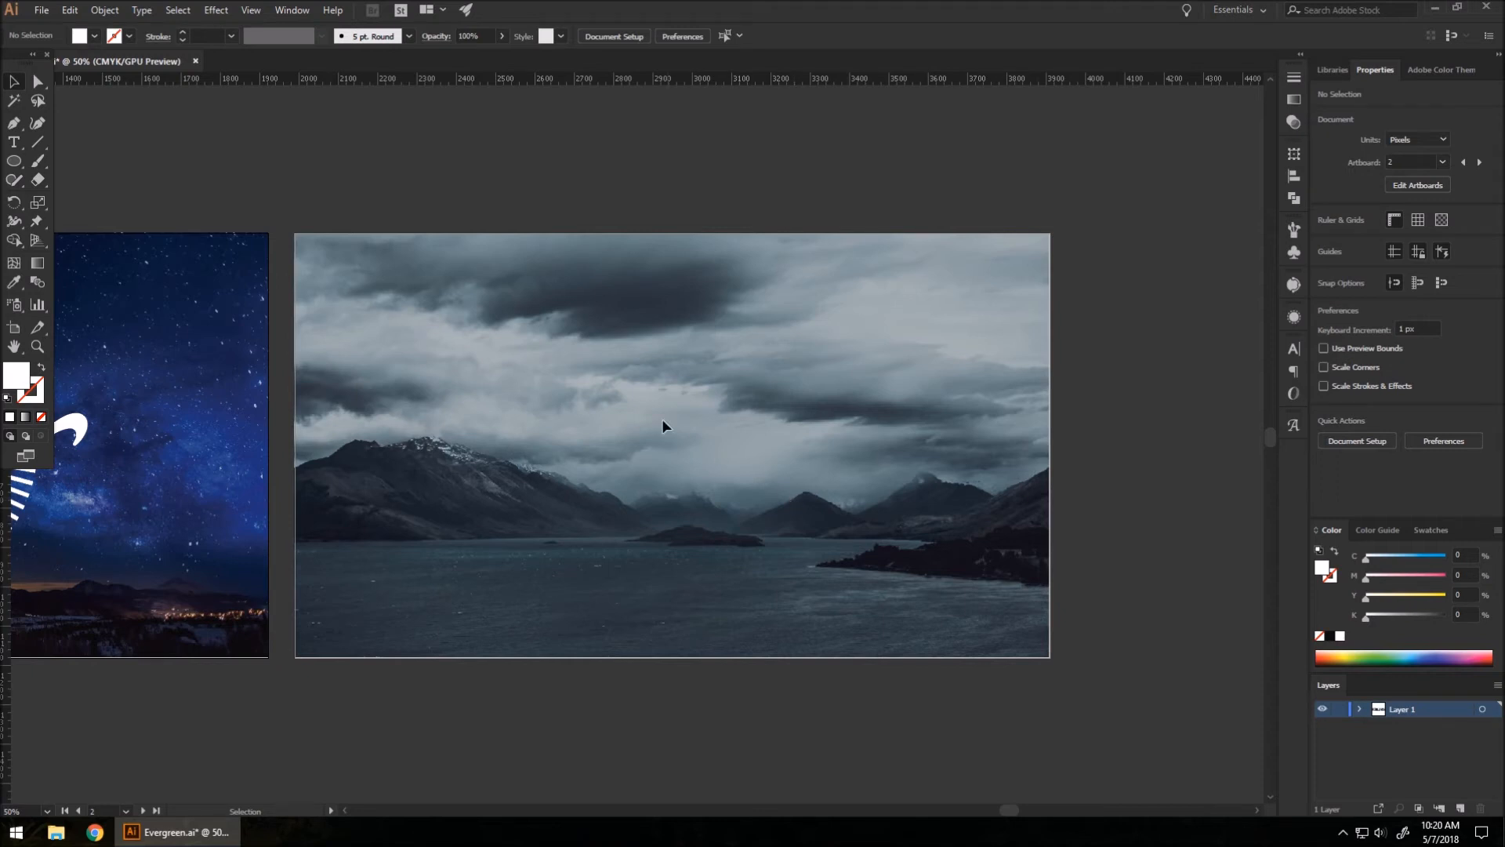
click(14, 142)
click(552, 414)
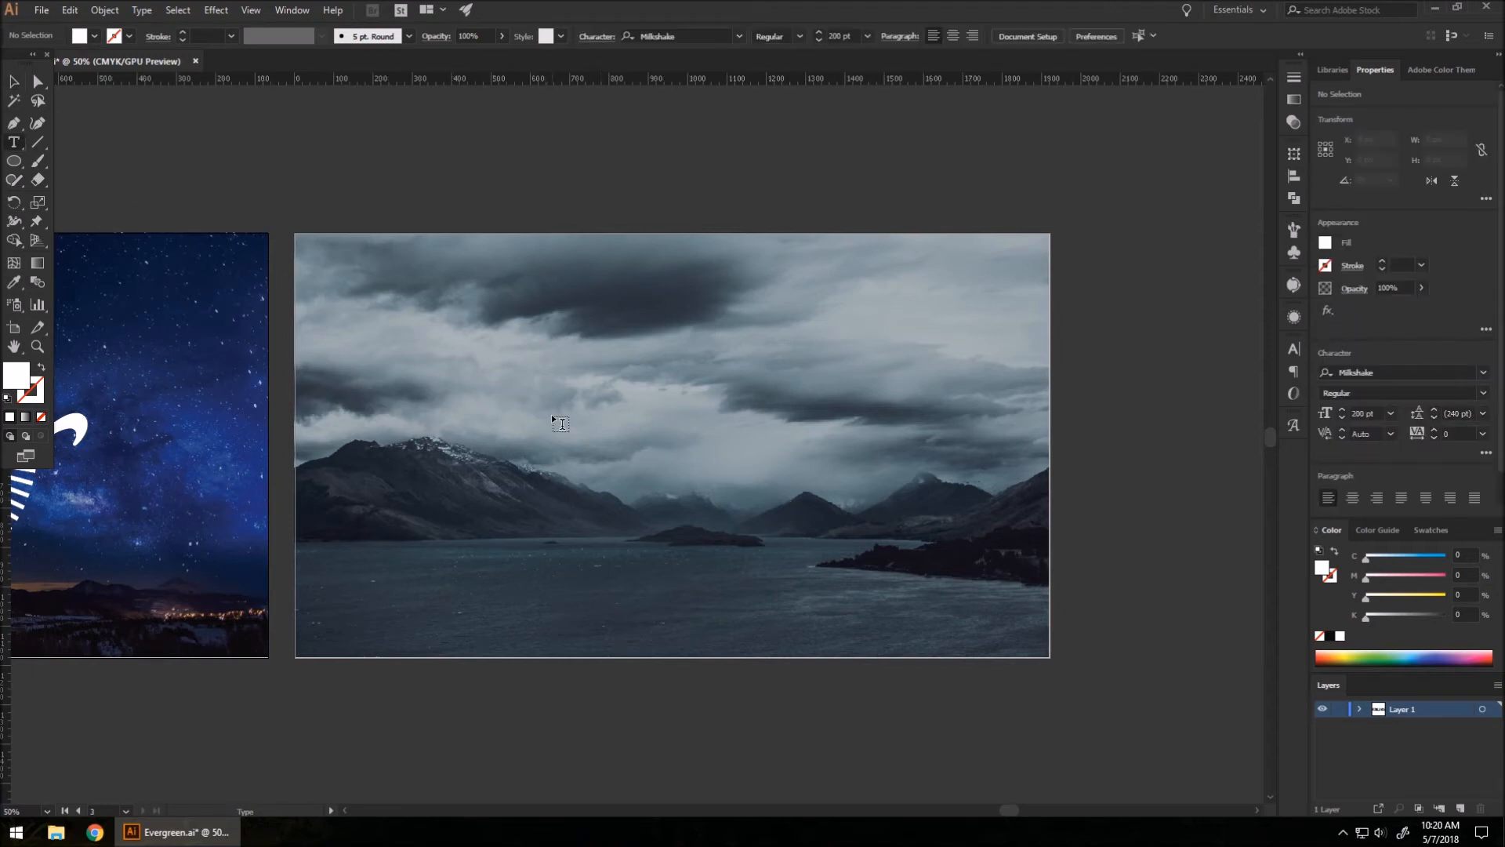
text(VINTAGE)
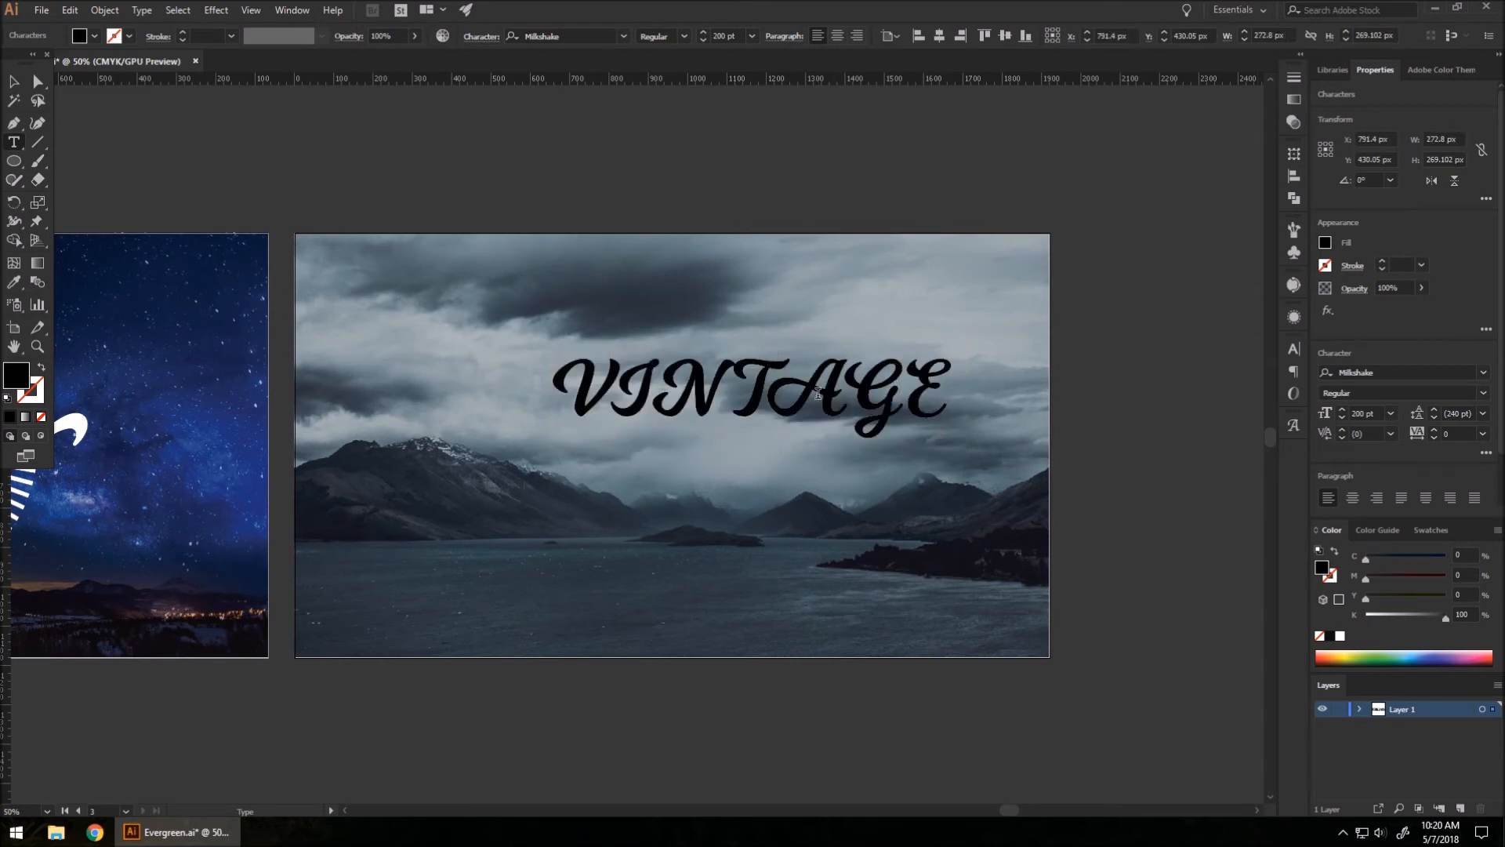
key(BackSpace)
key(BackSpace)
key(BackSpace)
key(BackSpace)
key(BackSpace)
key(BackSpace)
key(BackSpace)
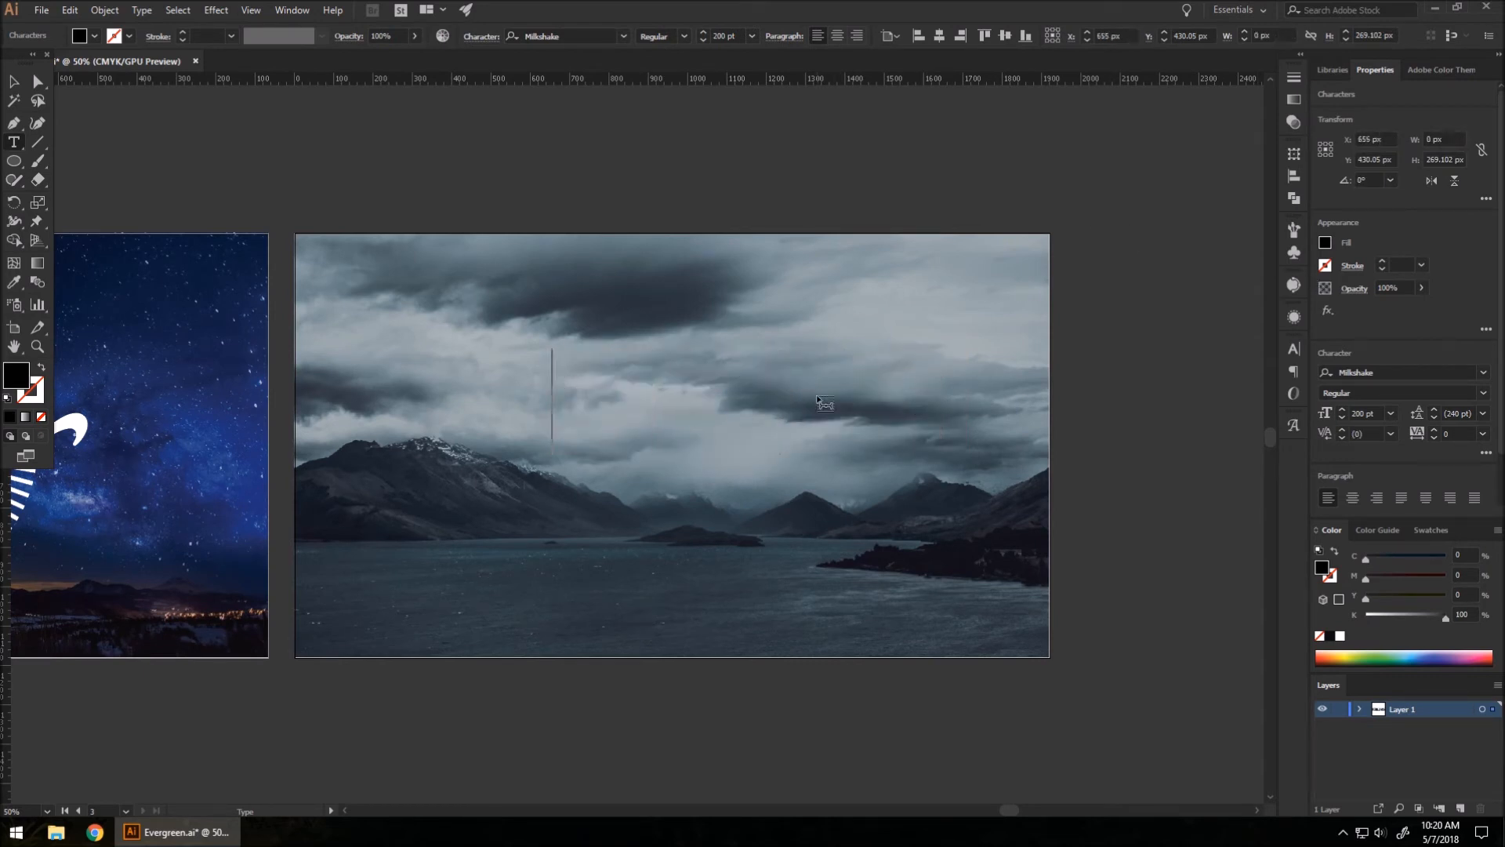
text(y)
key(BackSpace)
Step: Enter VOYAGE as the text on the lake artboard and set its font to League Gothic
text(VOYAGE)
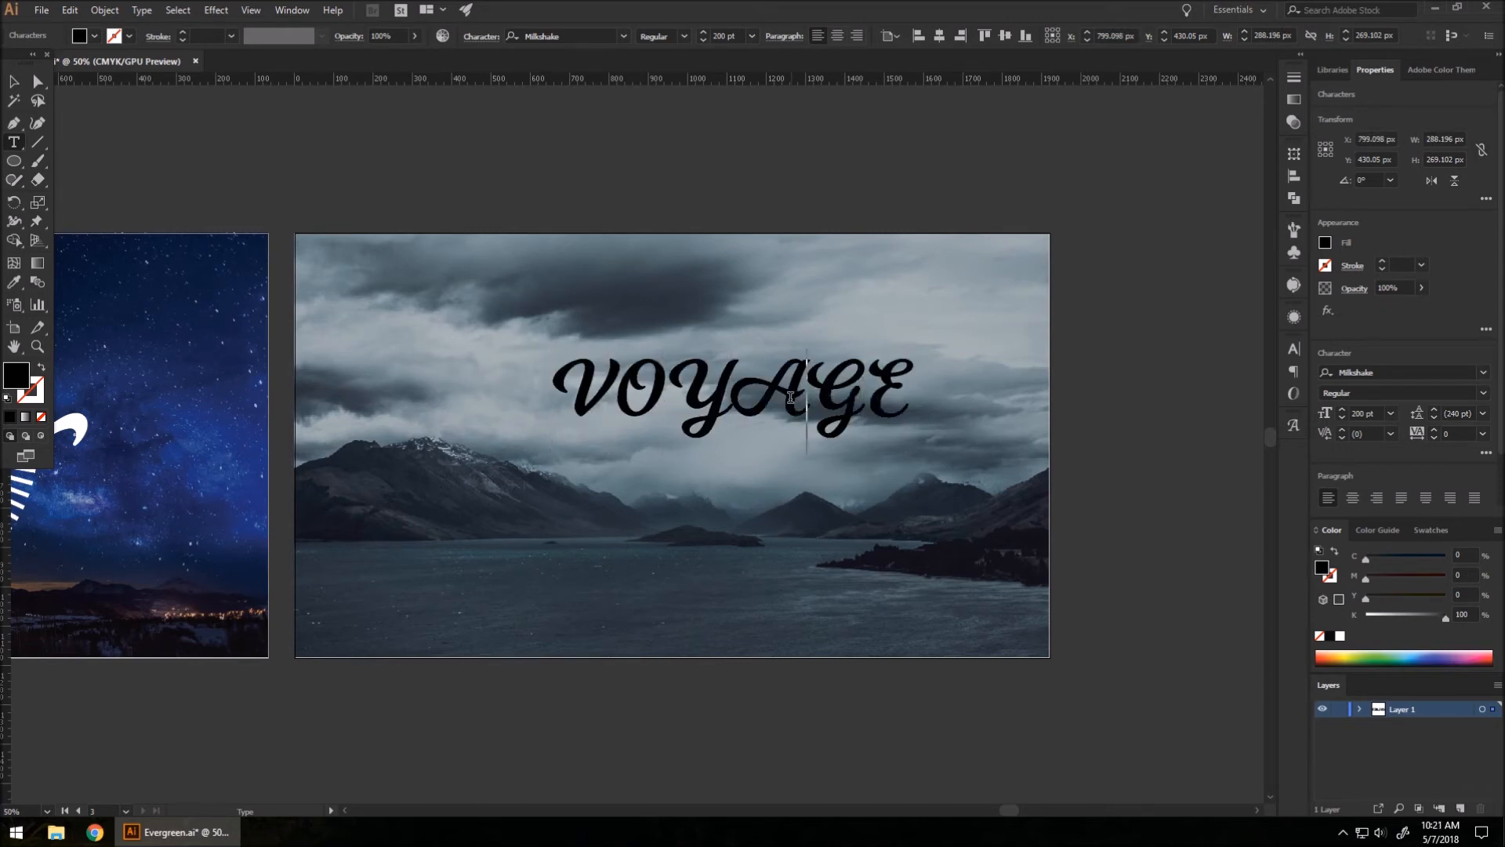
key(ctrl+a)
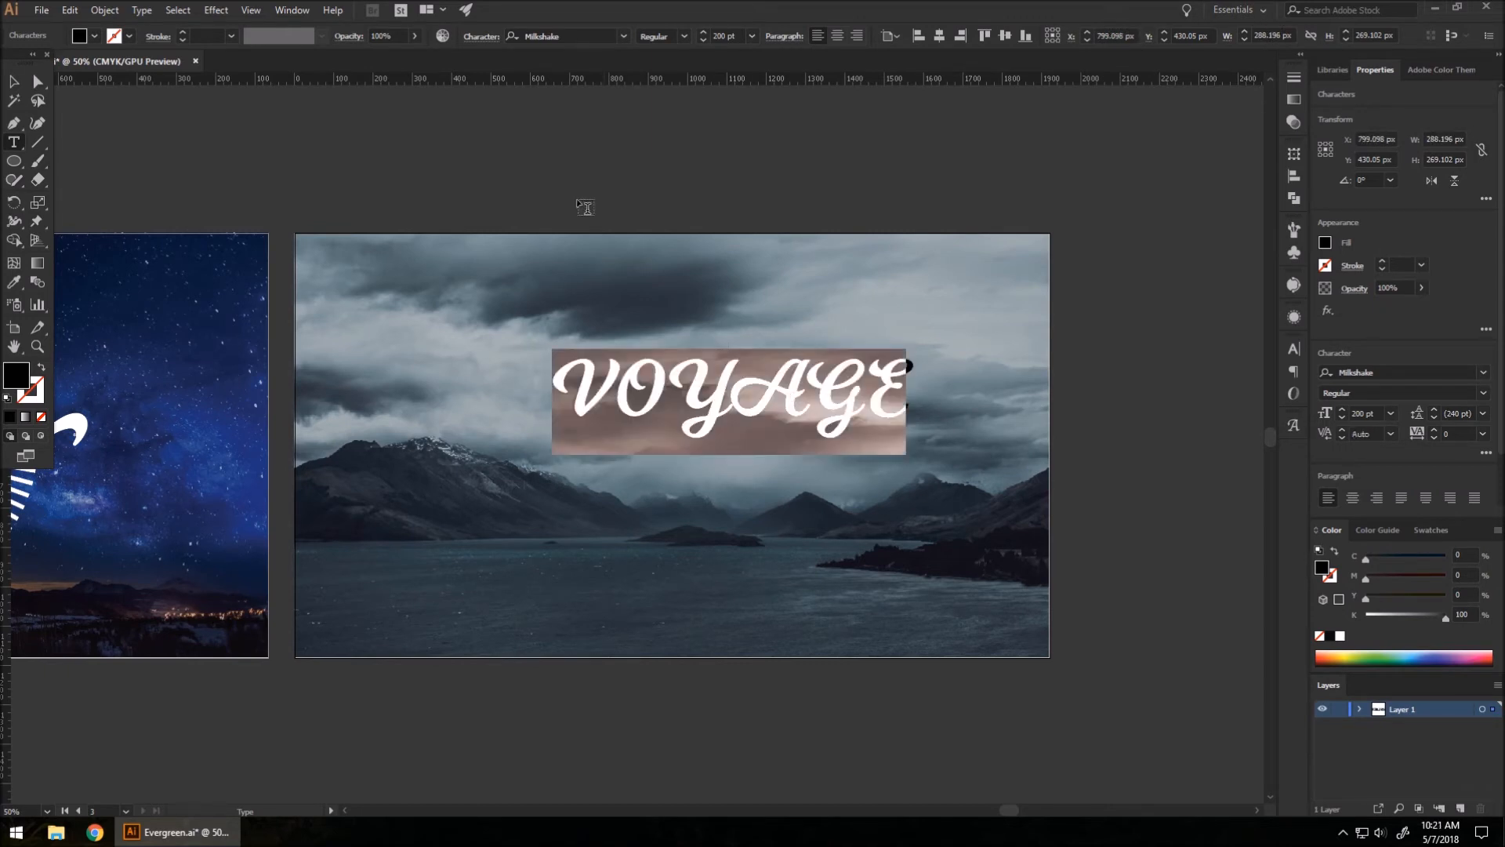
click(624, 36)
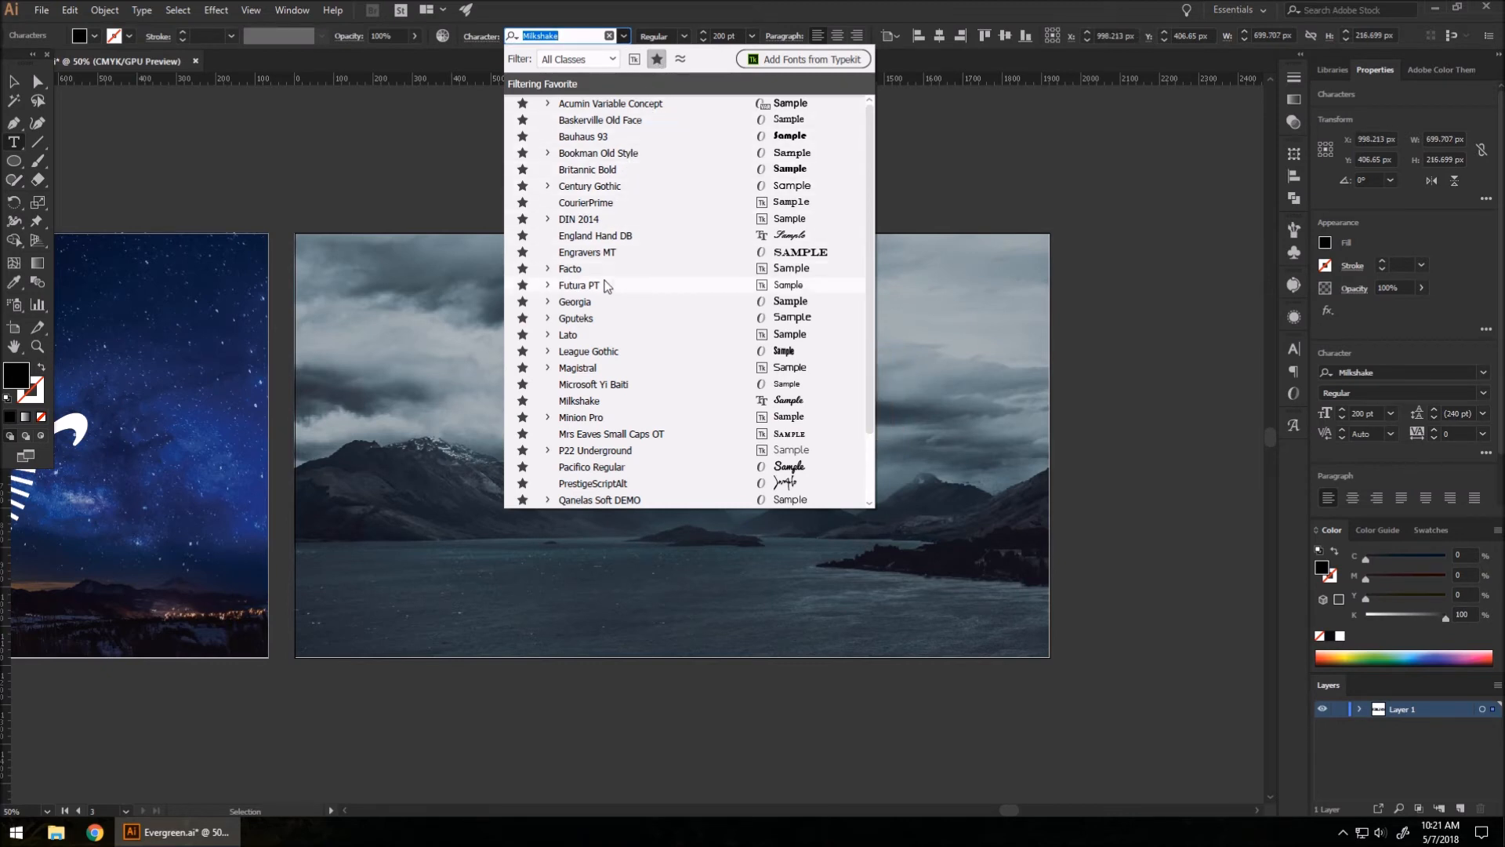
click(549, 353)
click(619, 416)
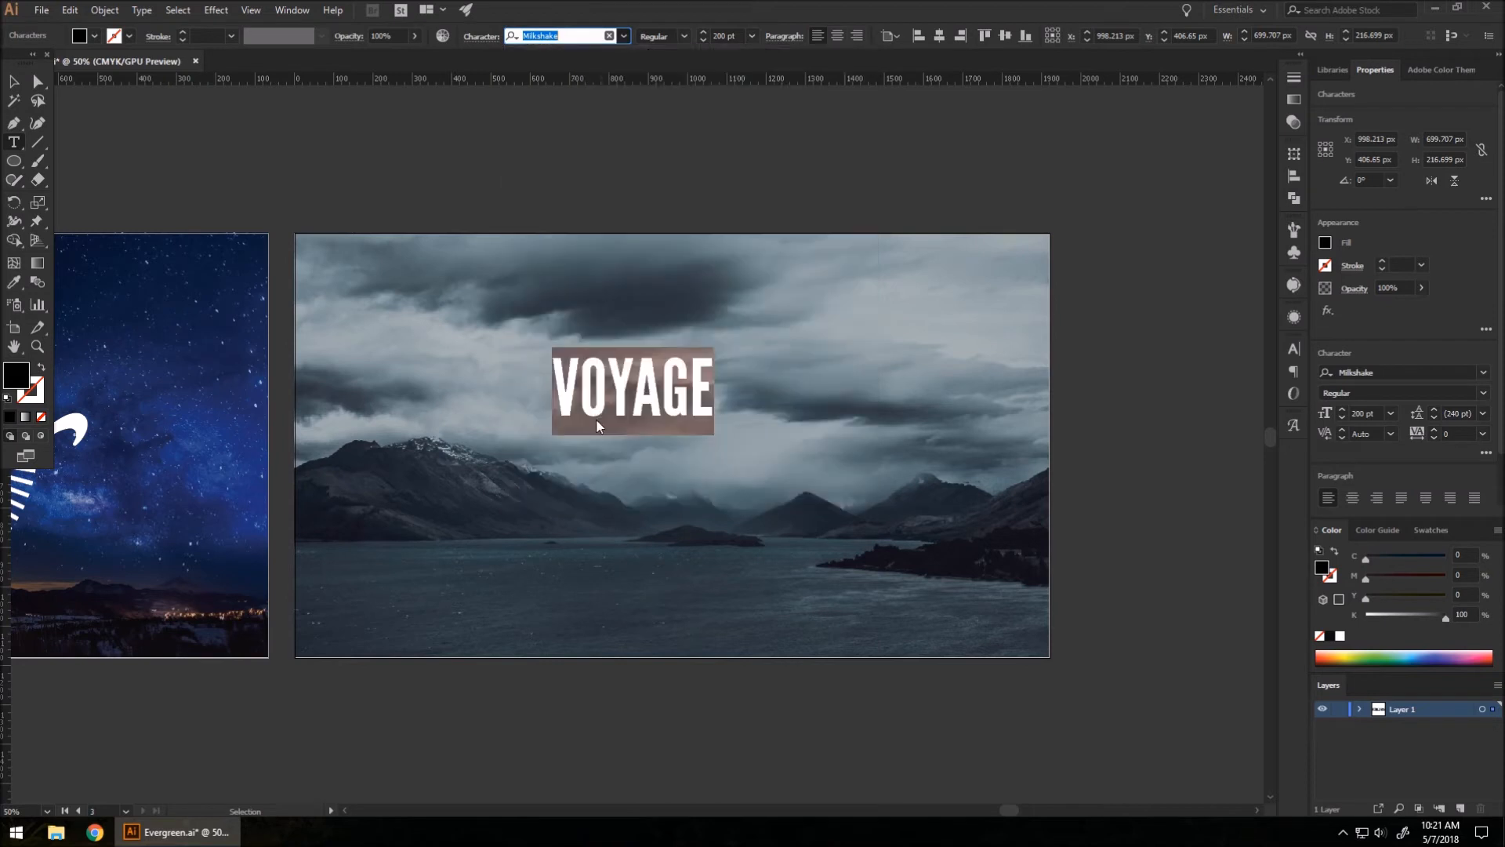
Step: Select the whole word VOYAGE and give it a white fill
click(650, 401)
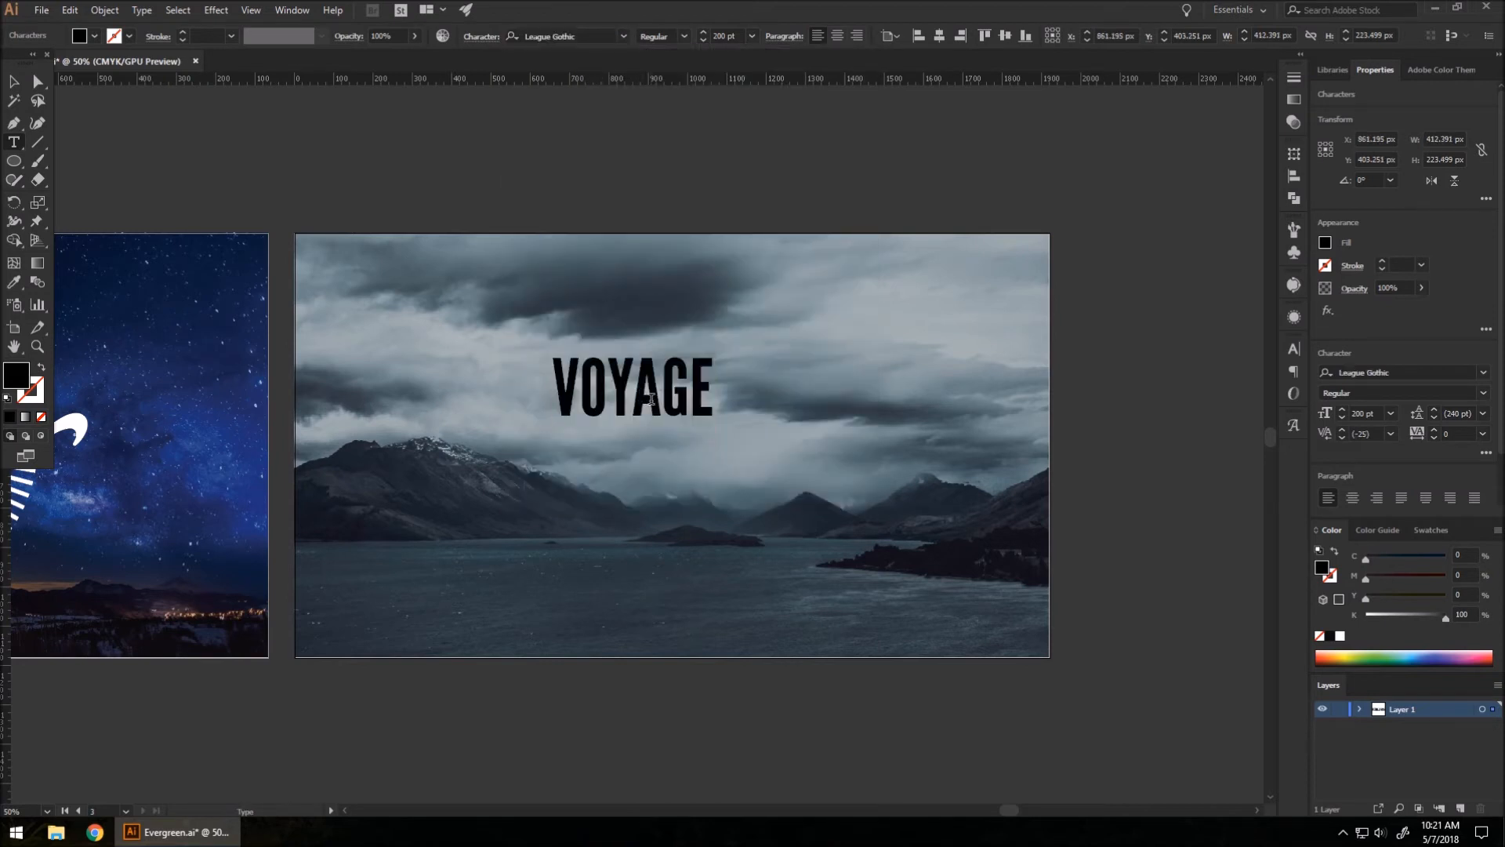
double_click(651, 398)
click(1325, 243)
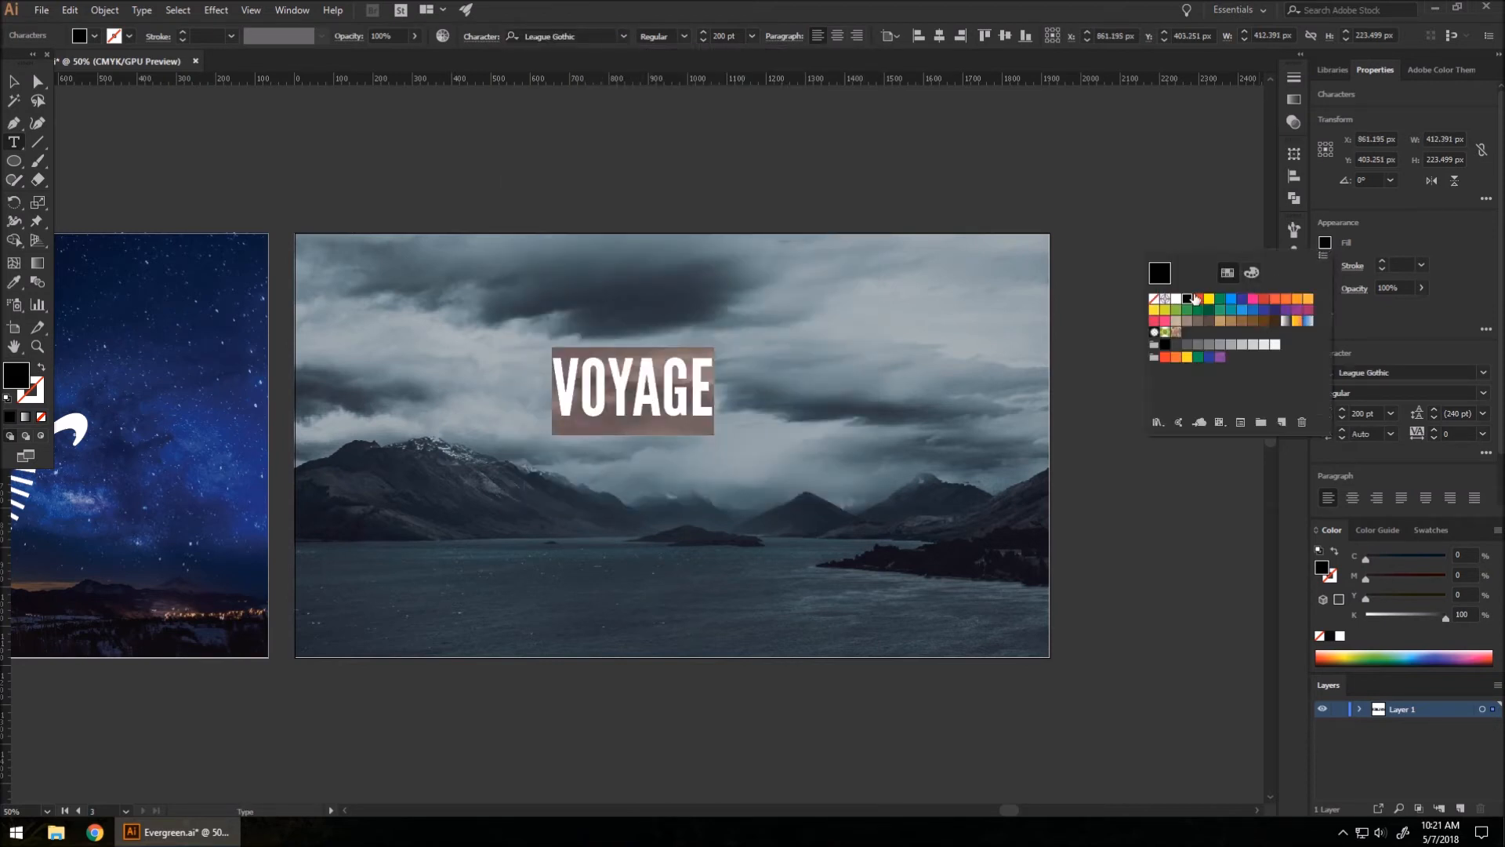
click(1176, 299)
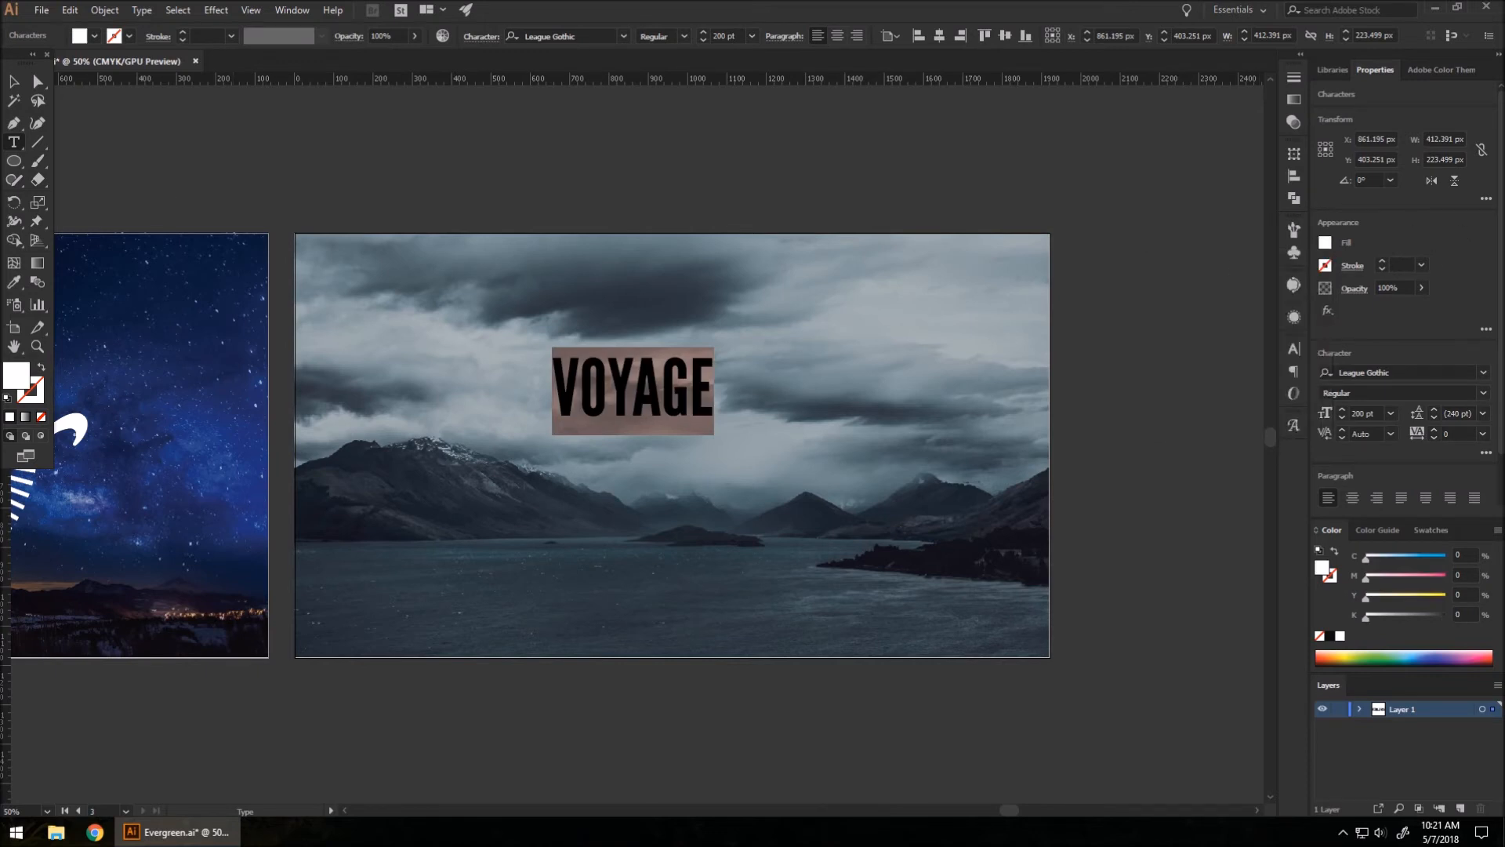
Step: Center the VOYAGE text horizontally and vertically on the lake artboard, and deselect it
click(16, 85)
drag(643, 409, 657, 405)
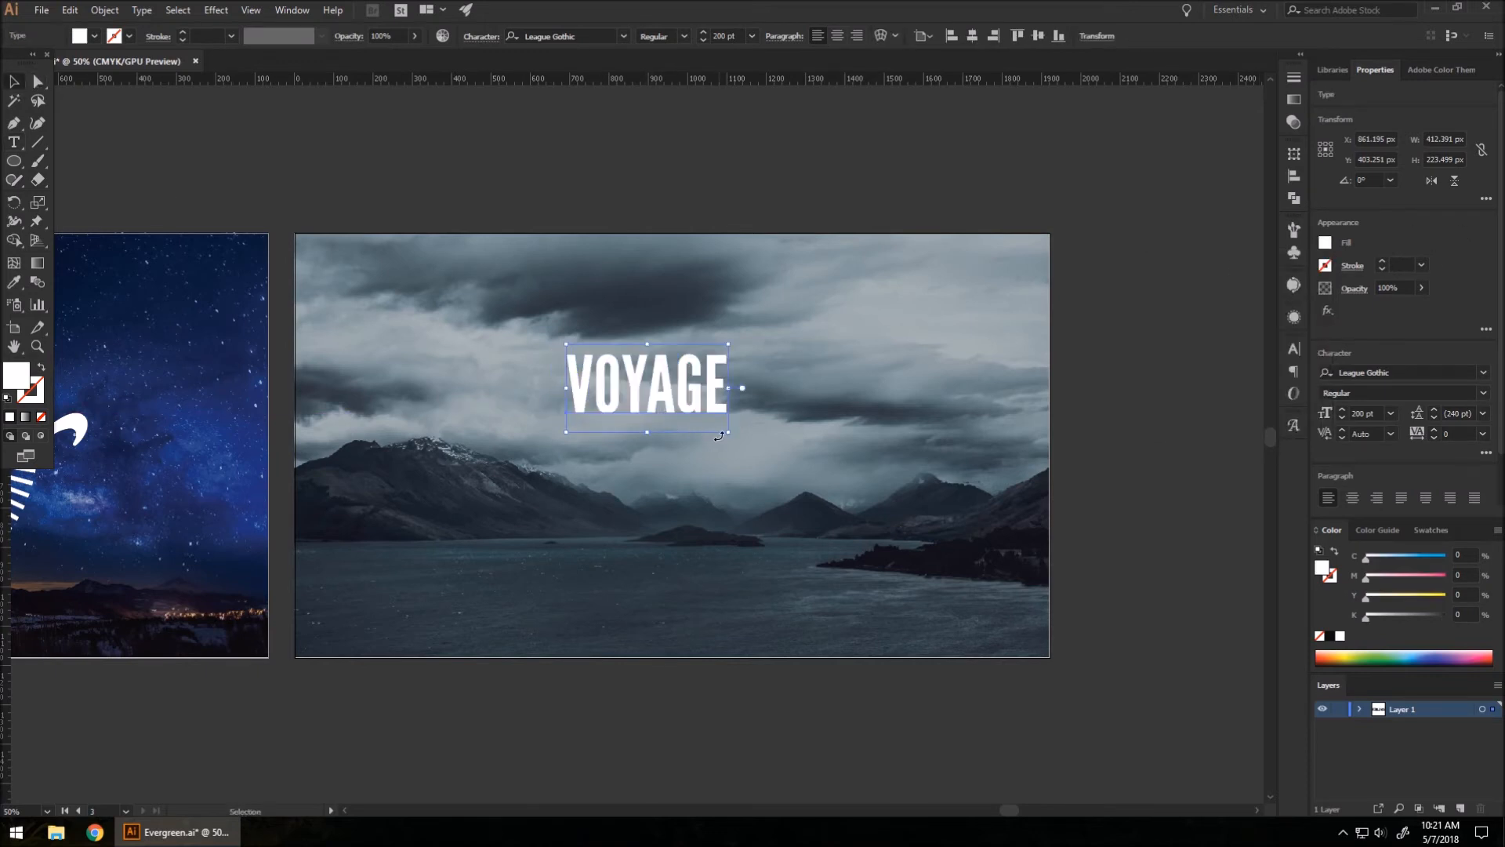
click(16, 144)
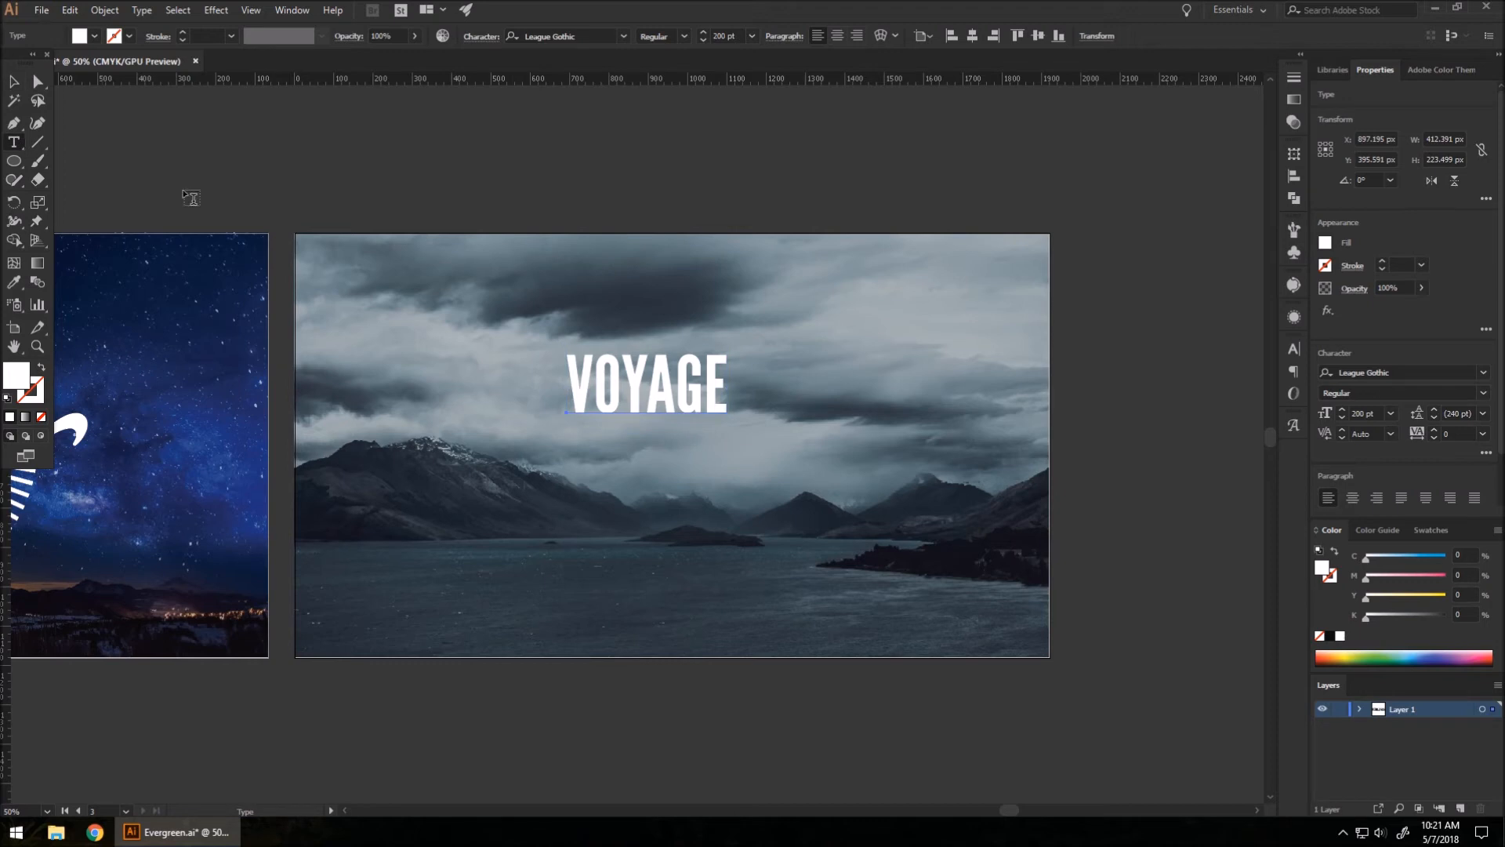
double_click(654, 392)
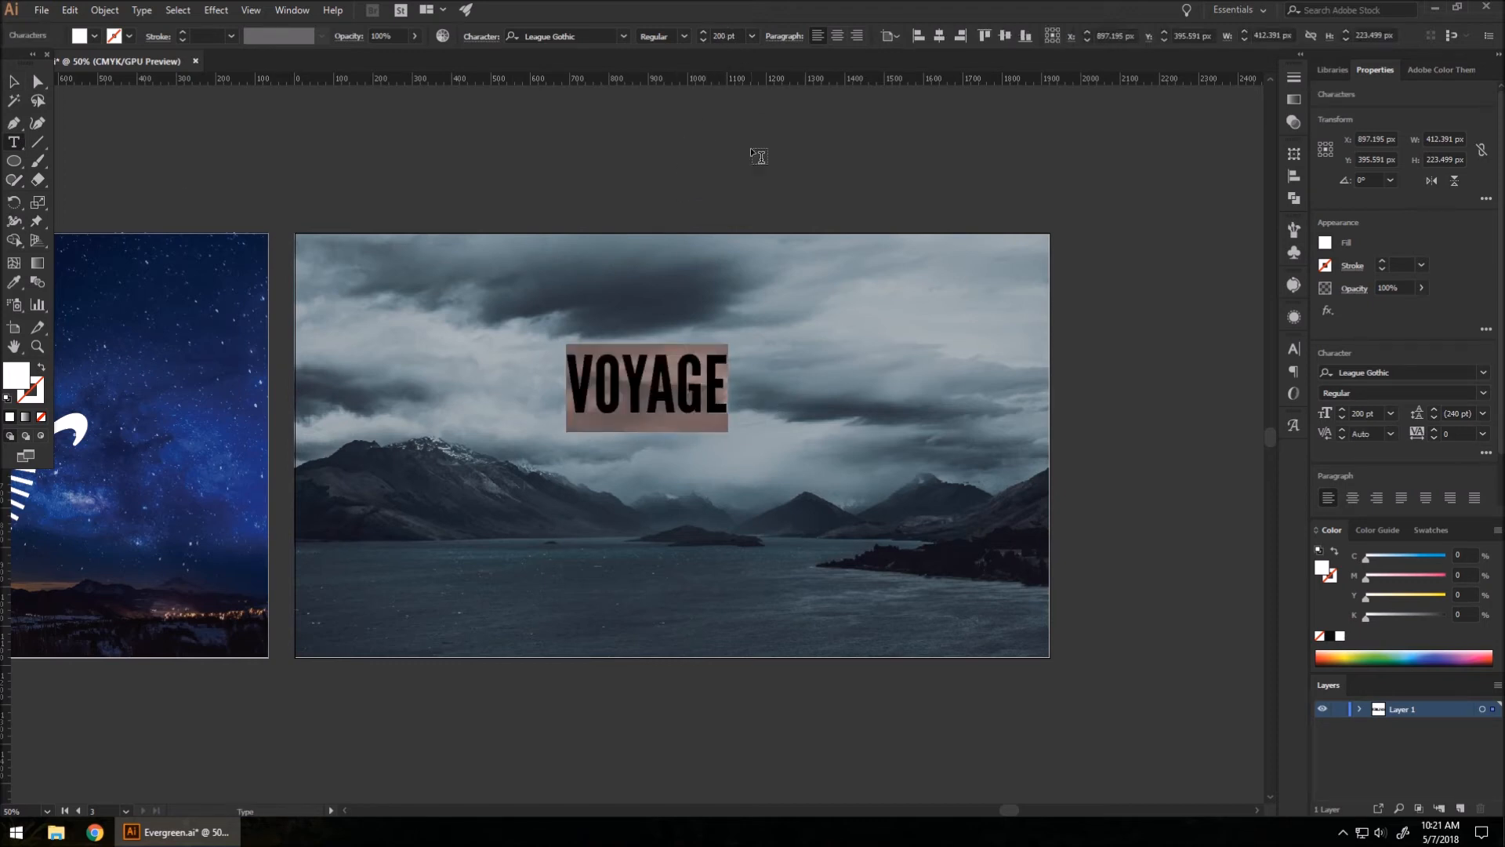
click(16, 84)
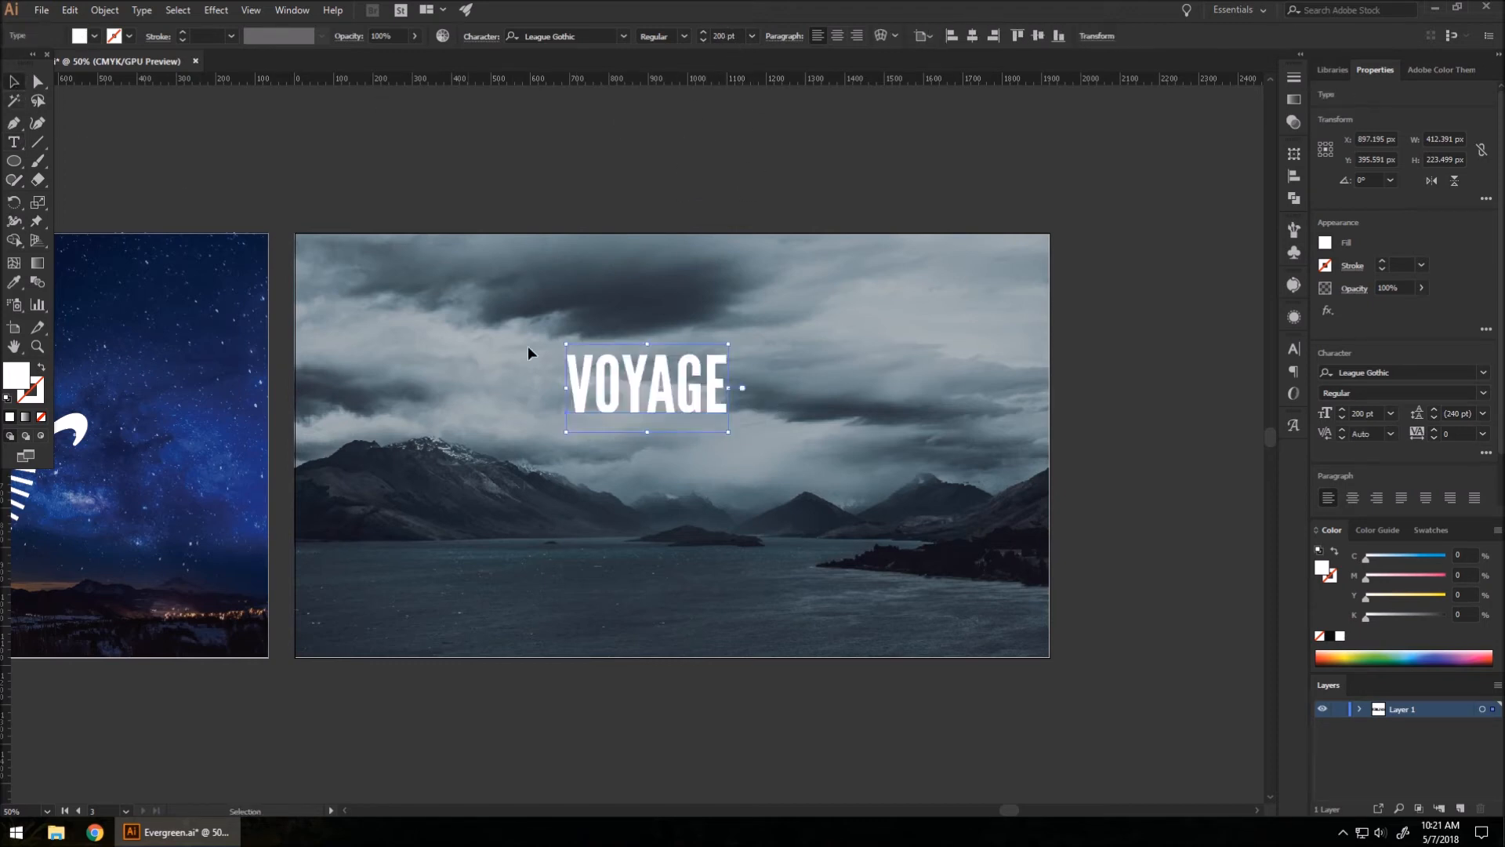
drag(655, 401, 656, 419)
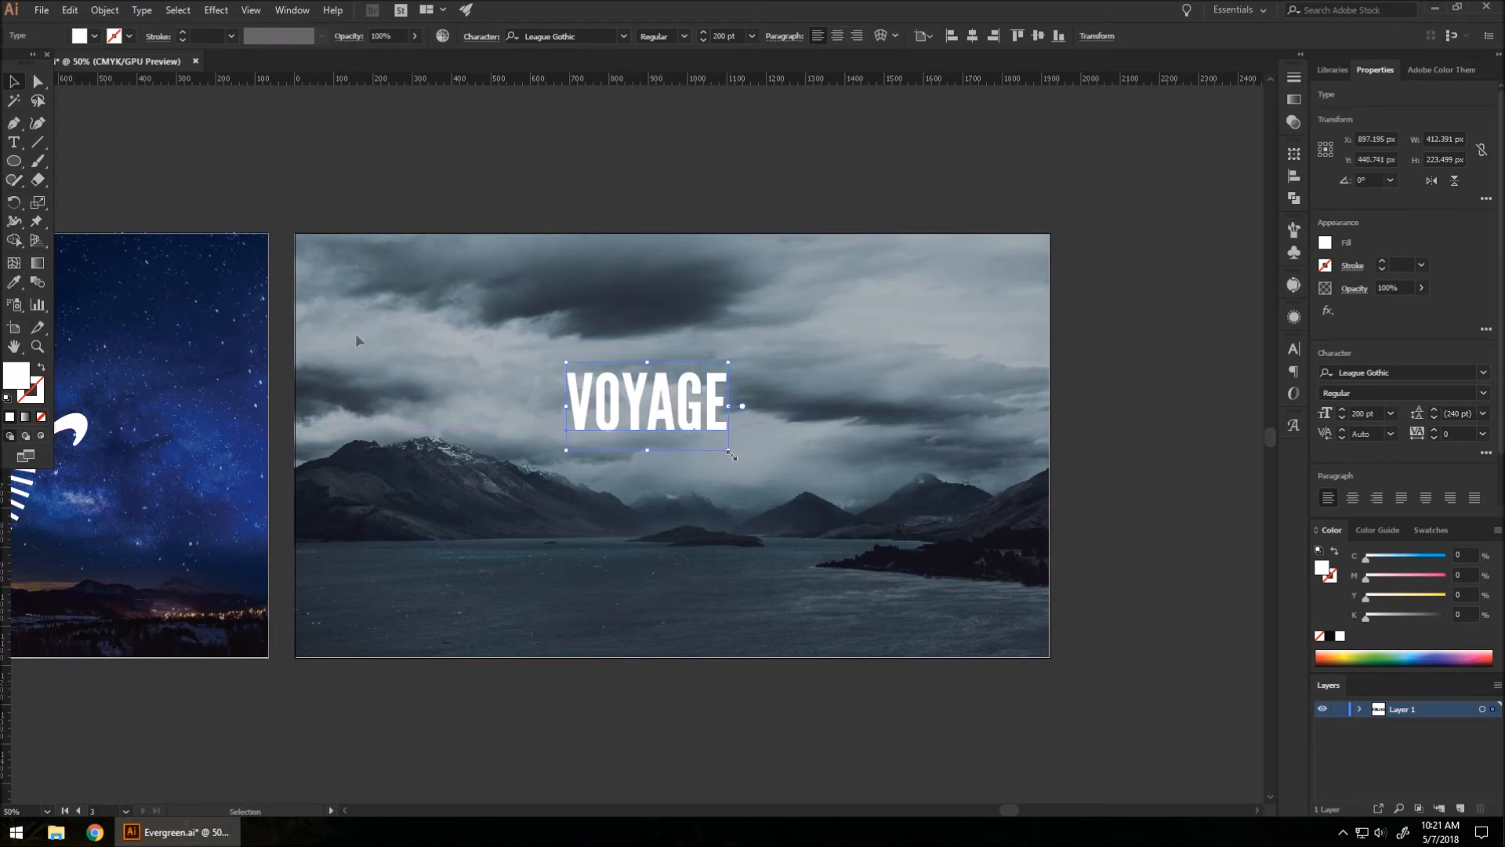
drag(600, 379, 601, 395)
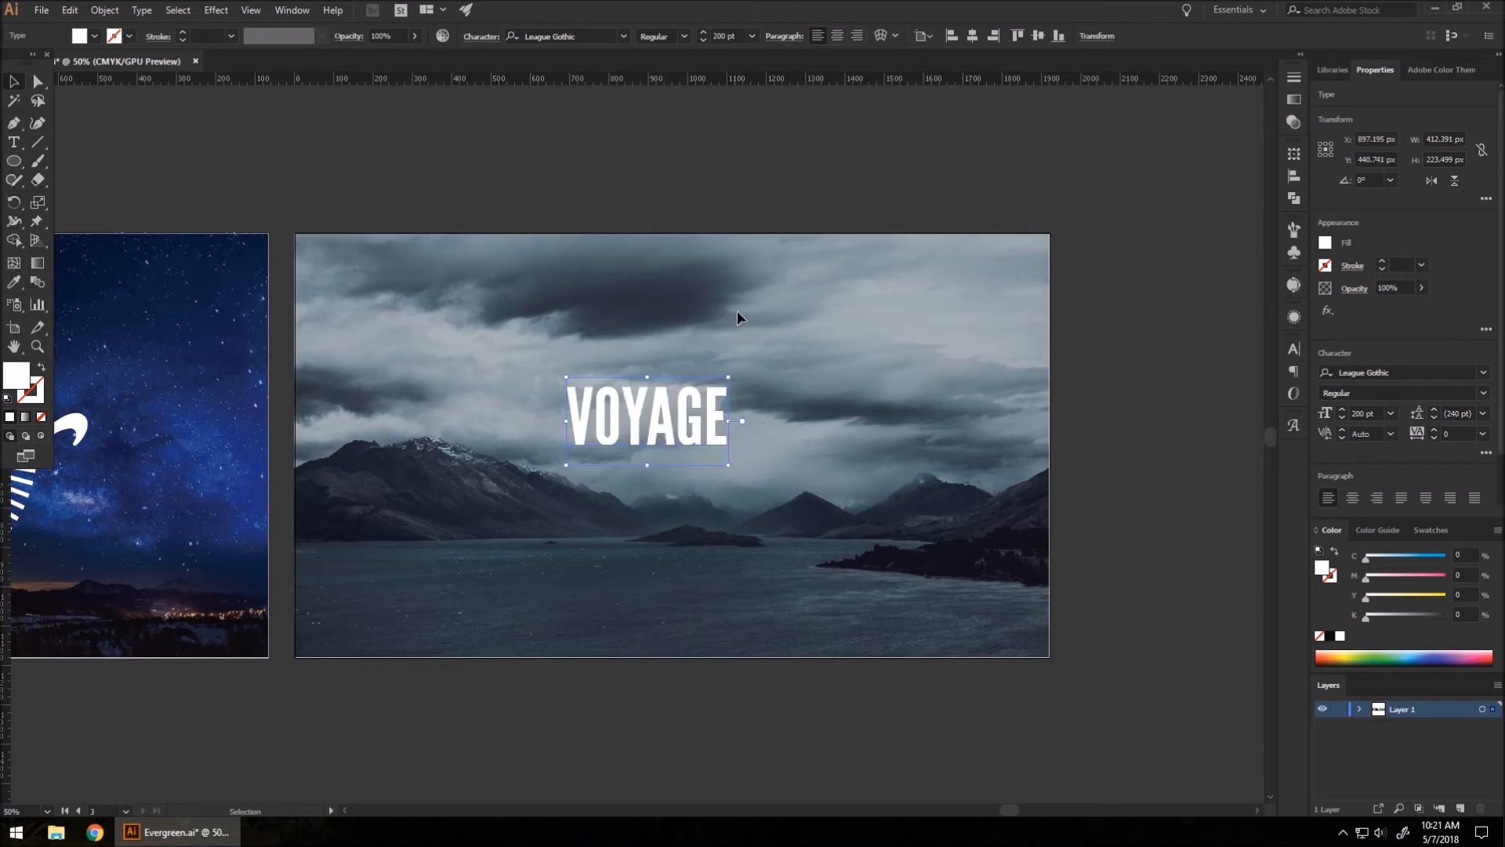
click(973, 37)
click(1038, 36)
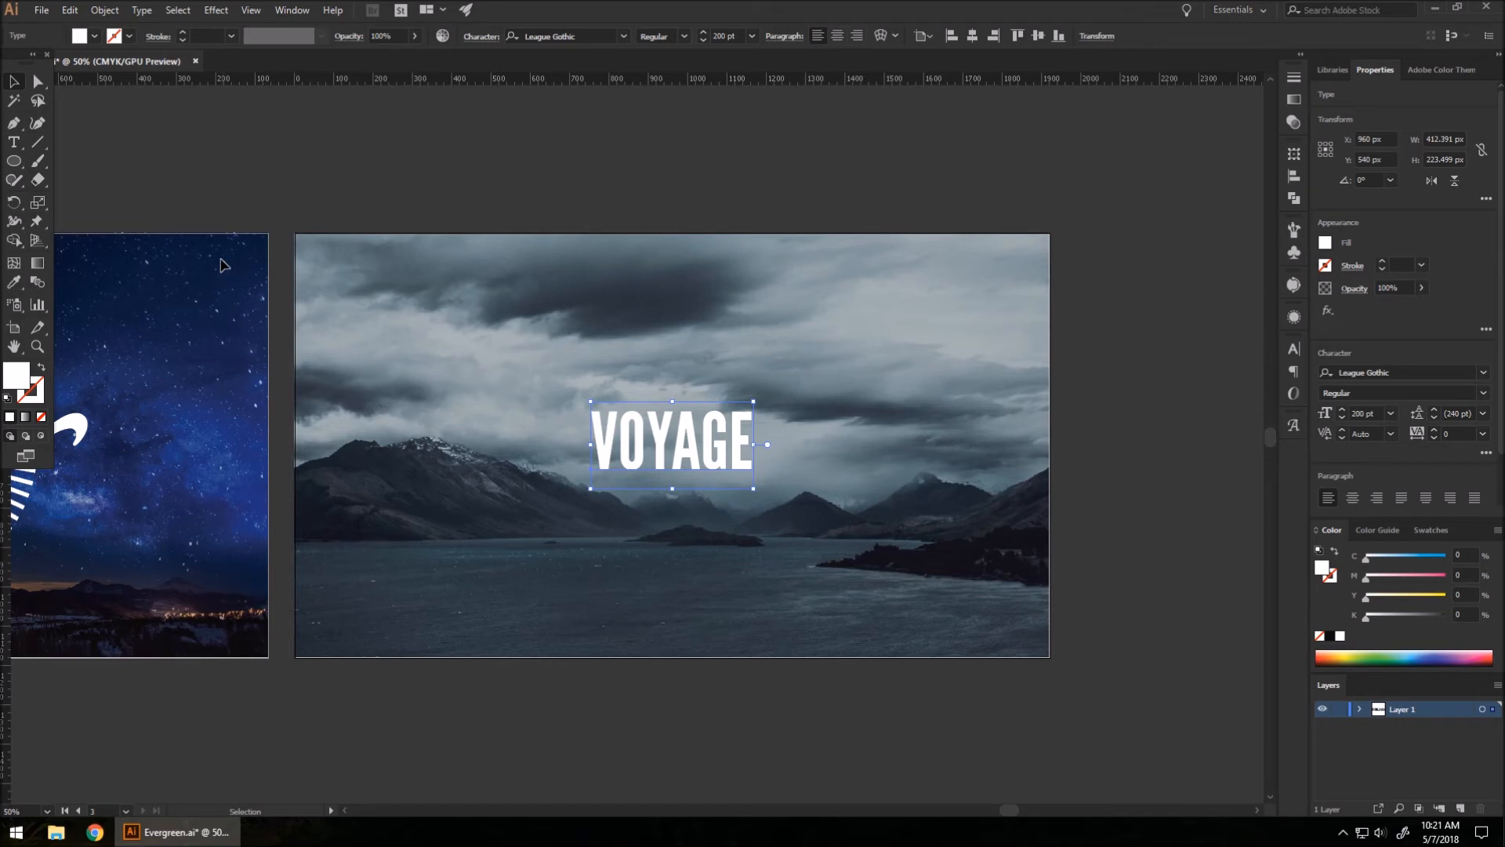
click(326, 180)
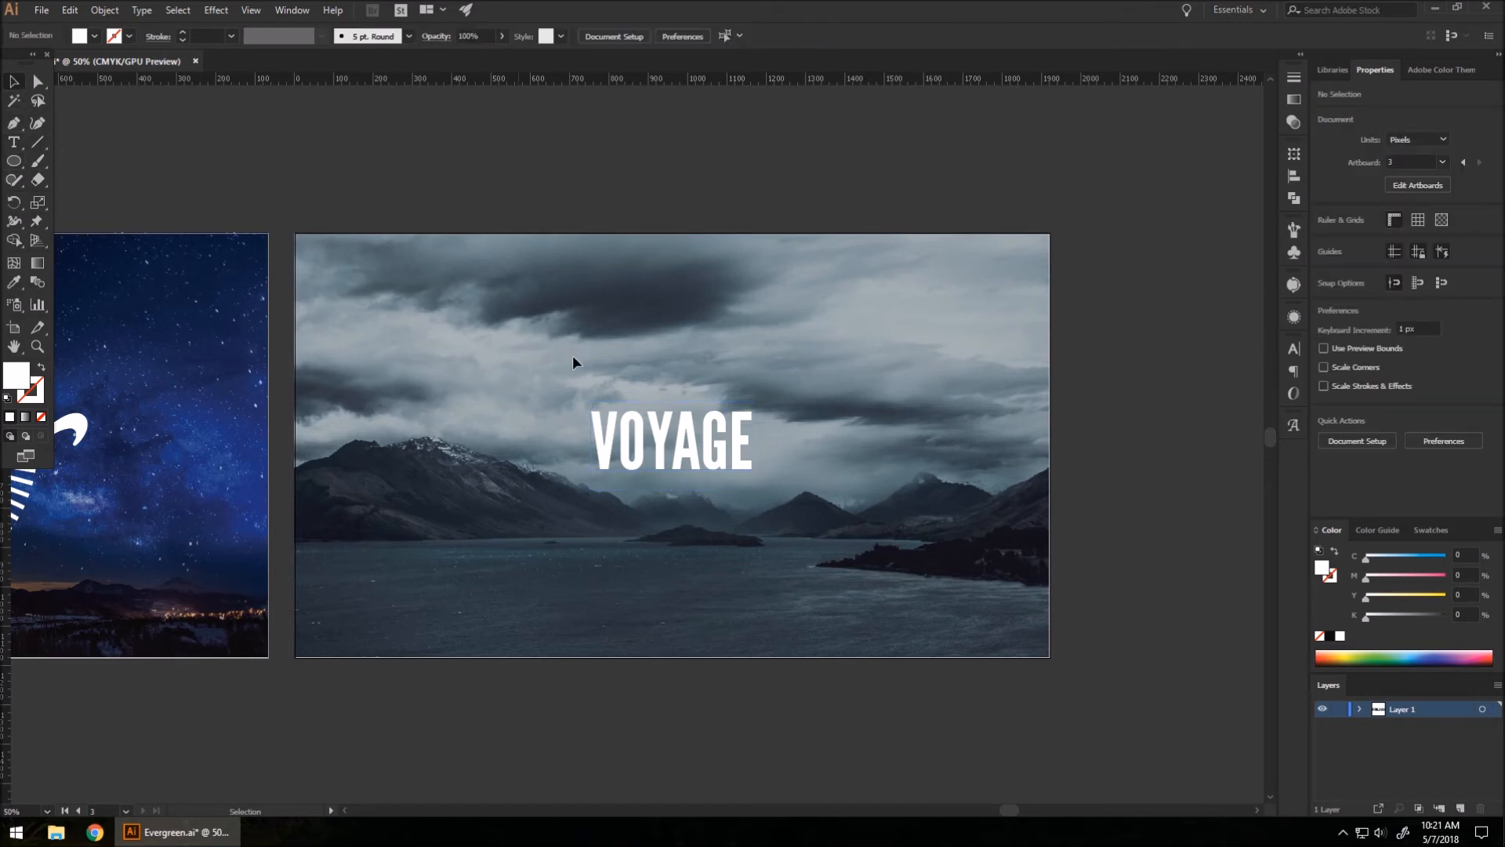
Step: Draw a circle about 686 px across around the VOYAGE text and remove its fill
click(657, 421)
click(94, 153)
click(7, 162)
drag(643, 462, 789, 541)
click(1325, 244)
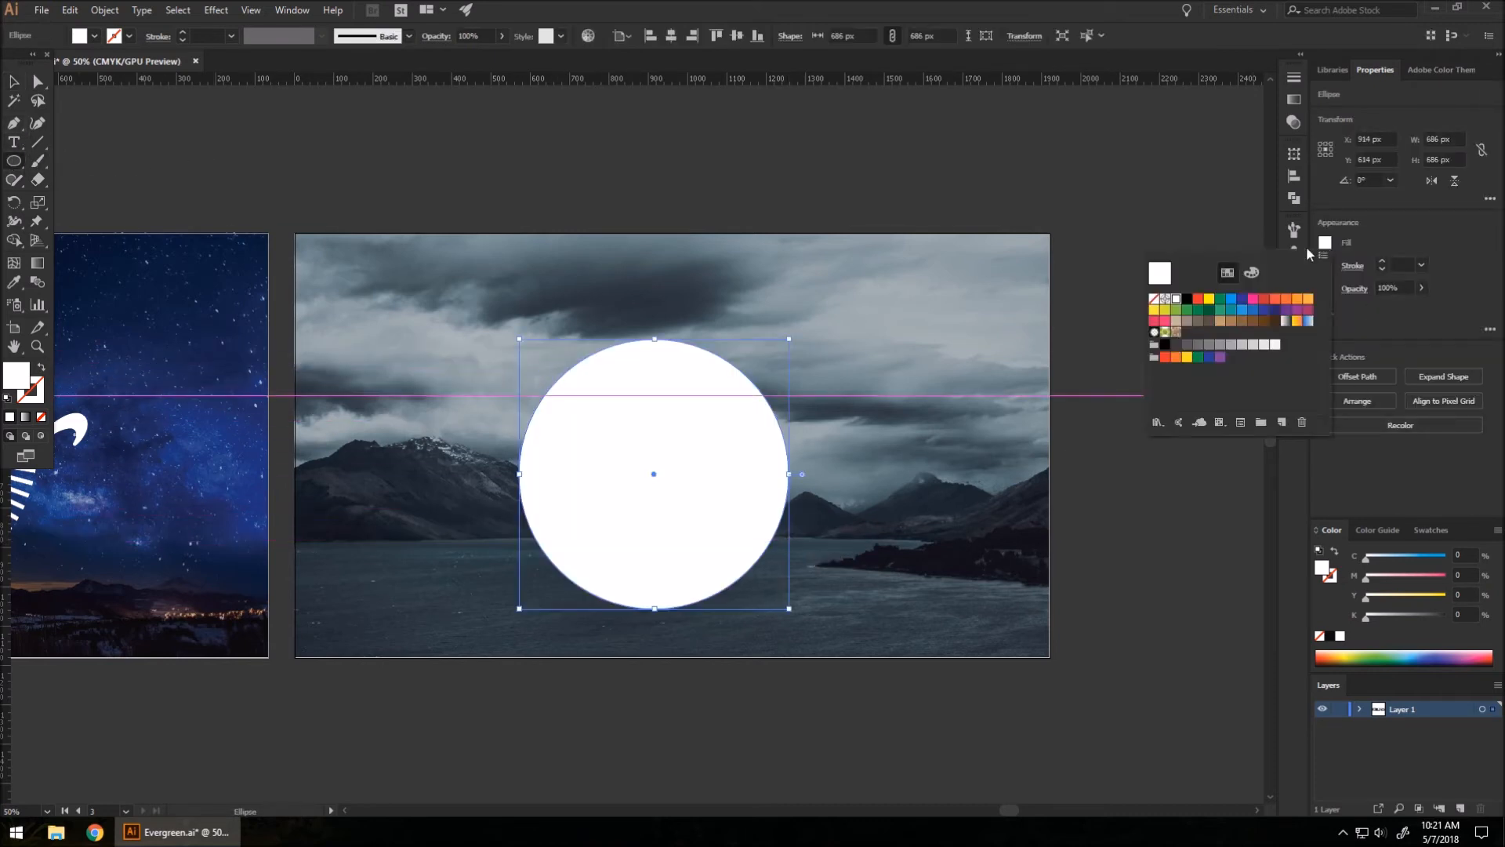
click(1154, 299)
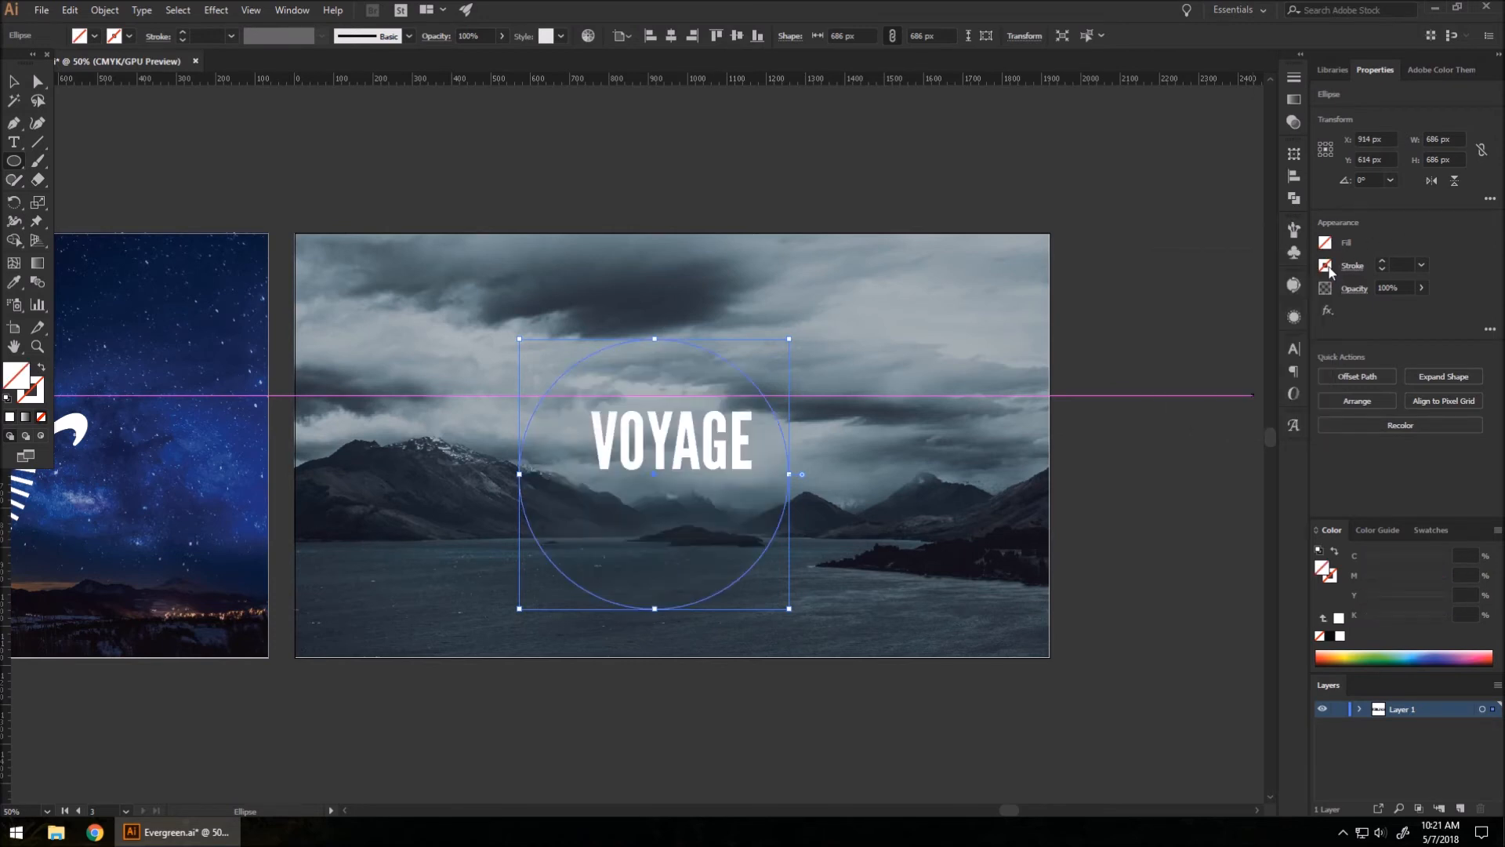
Step: Give the circle a white stroke with a weight of 6 pt
click(1324, 266)
click(1176, 321)
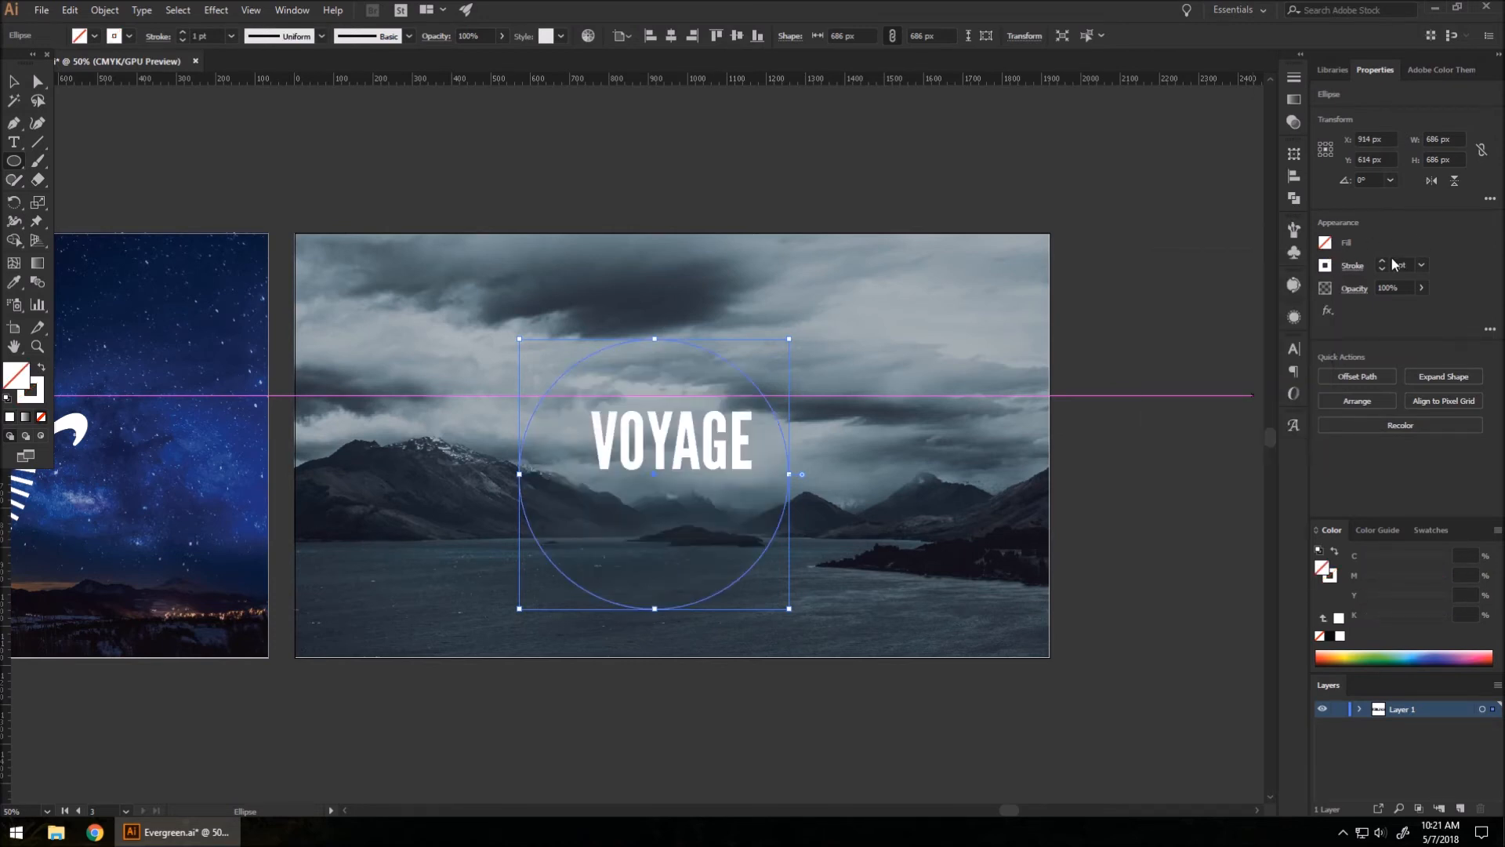
click(1382, 261)
click(1382, 261)
click(1382, 261)
click(1382, 261)
Step: Move the circle to the center of the lake artboard, at X 960 px and Y 540 px
click(12, 83)
click(989, 402)
scroll(755, 410, up, 1)
drag(612, 317, 640, 281)
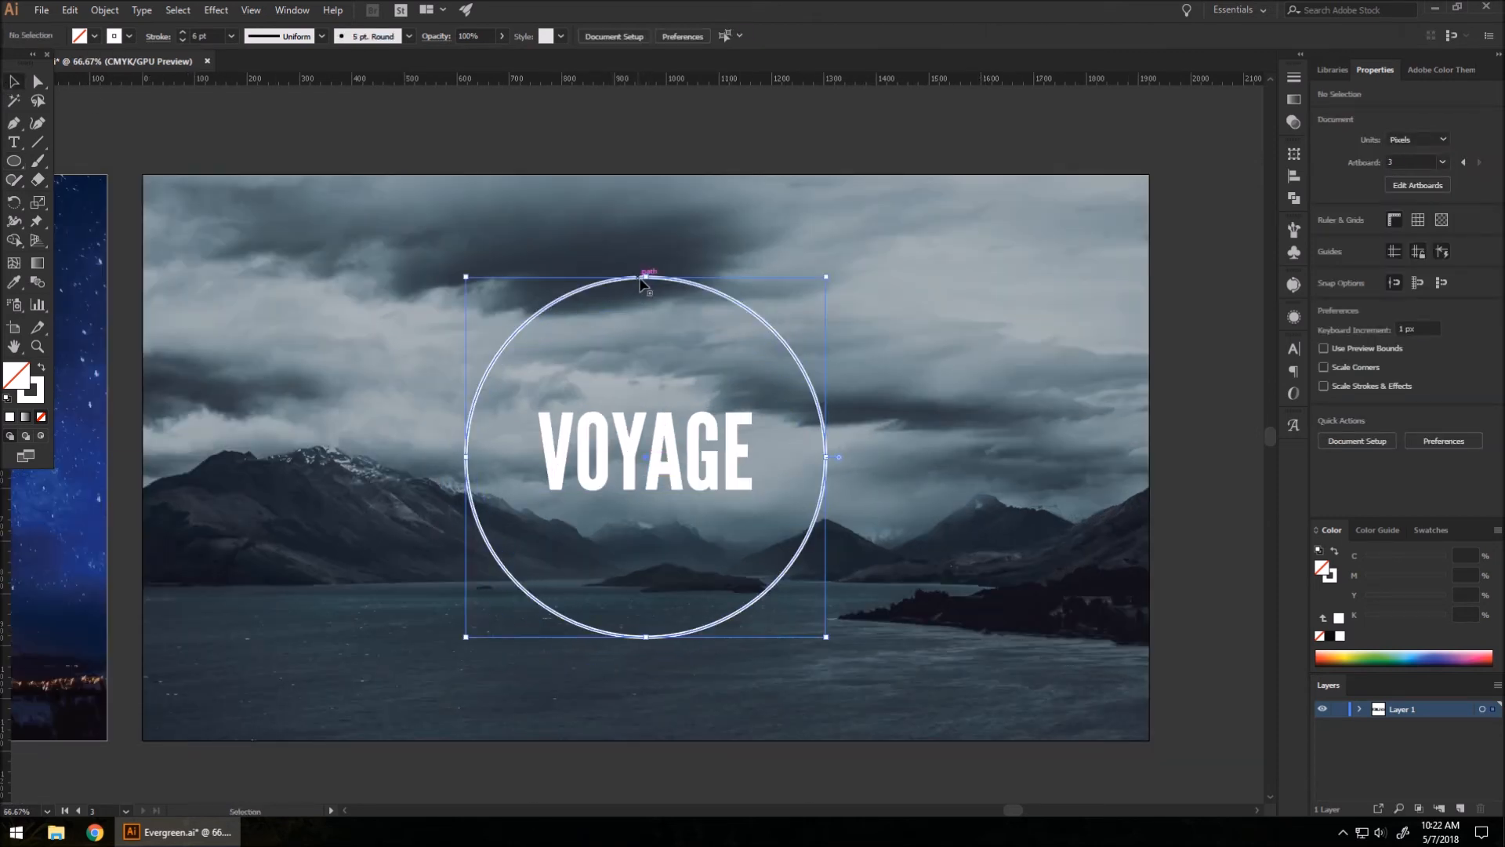
Step: Turn the circle into a text path with the Type on a Path tool, starting near its top, and select the placeholder text
click(14, 145)
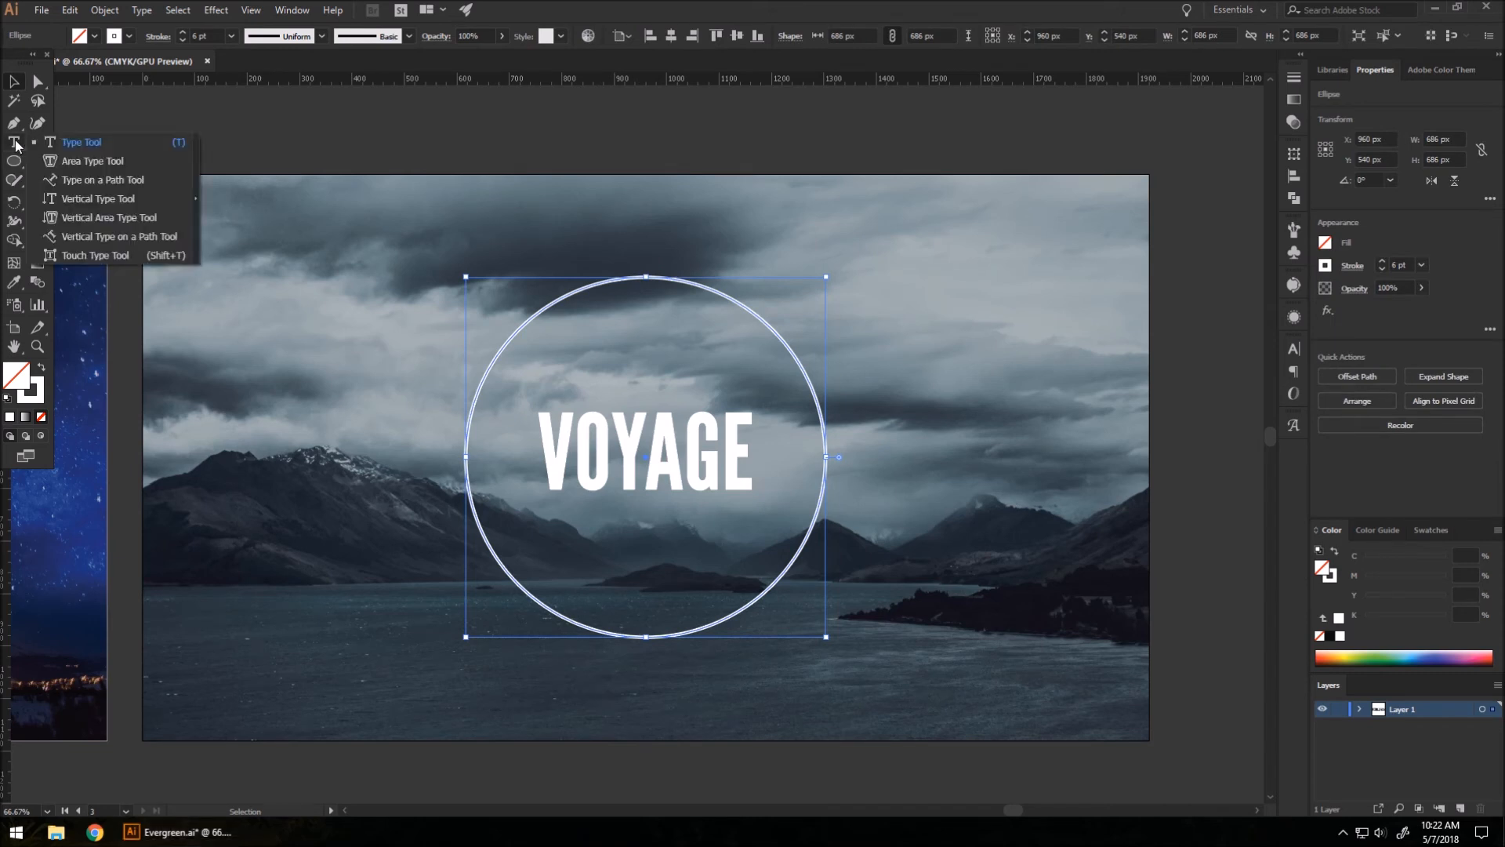
click(88, 181)
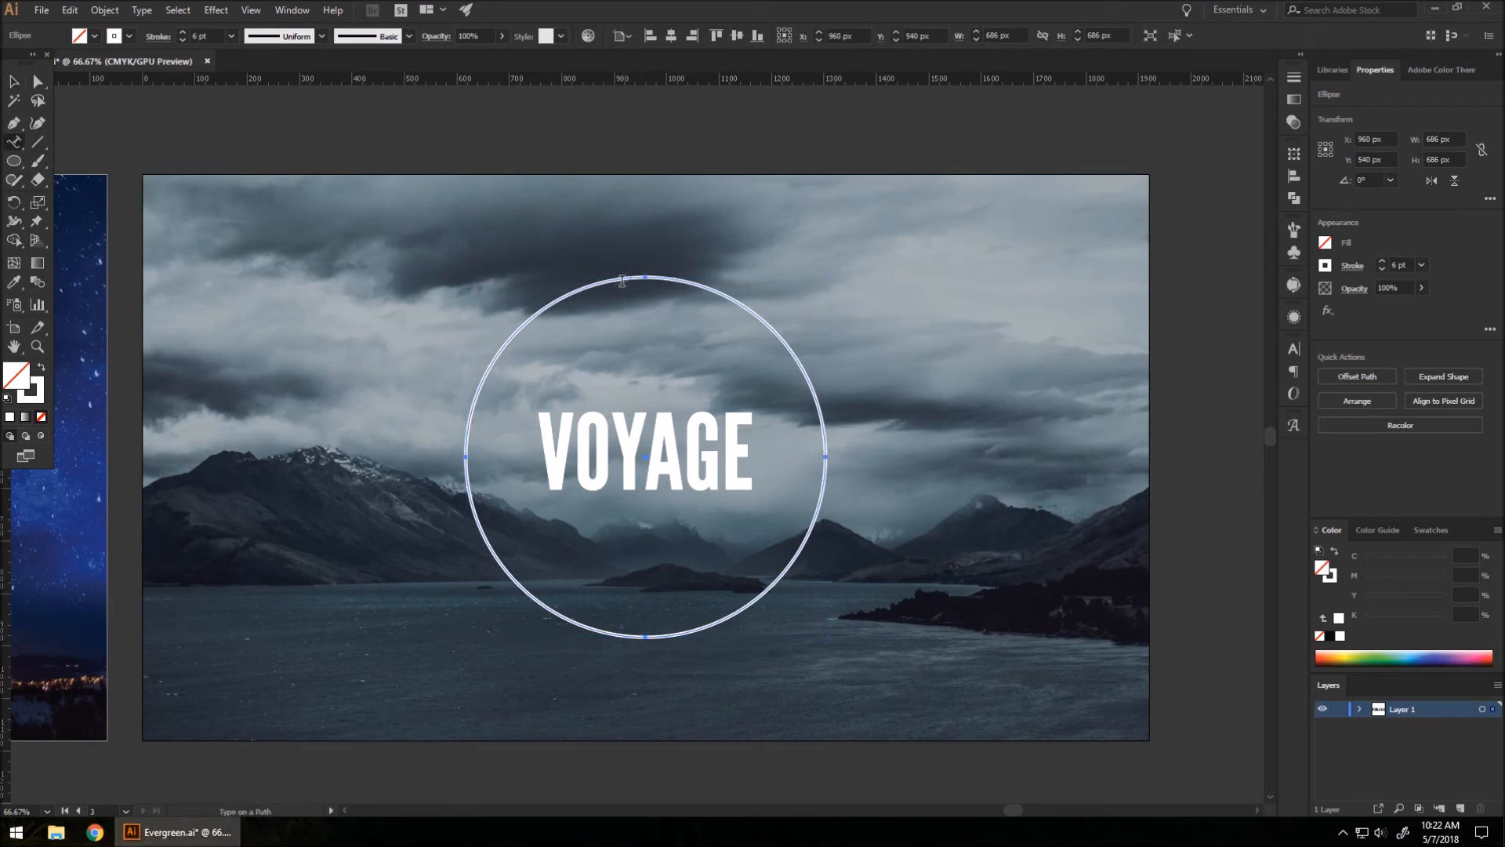
click(582, 290)
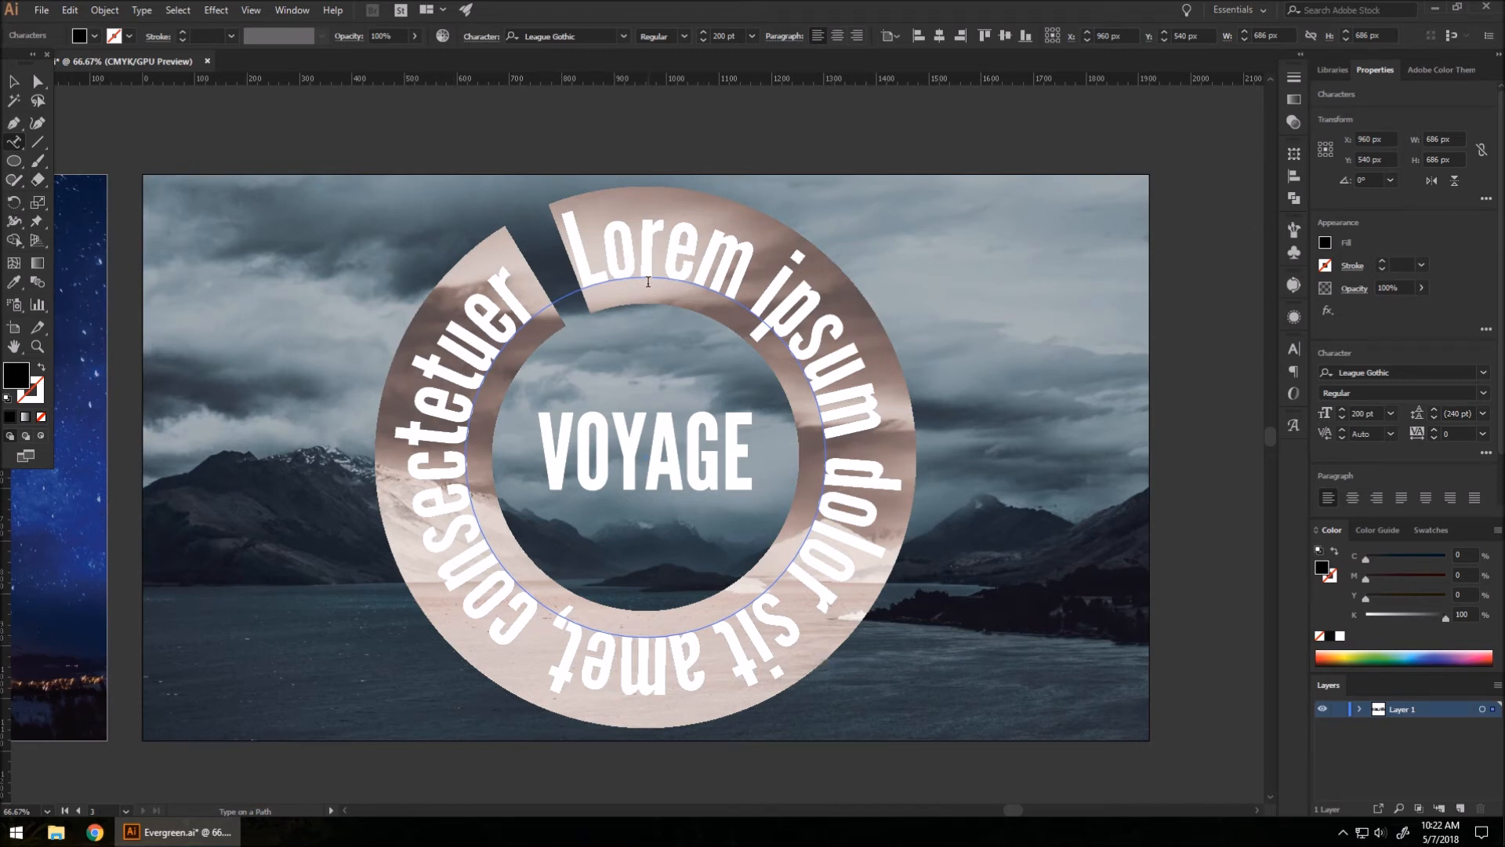
triple_click(624, 250)
text(Helro)
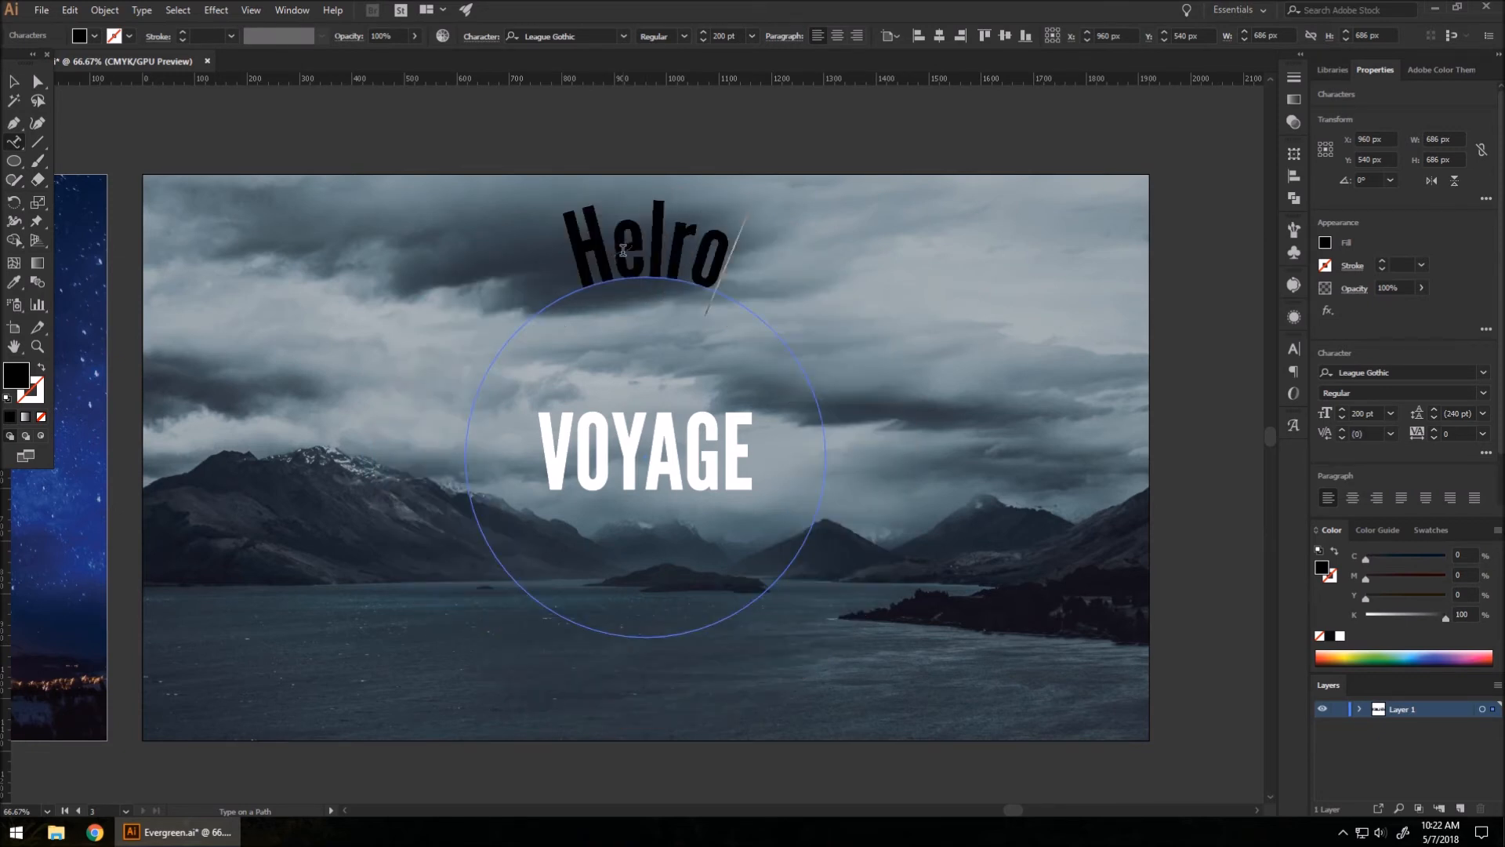
text(ppff)
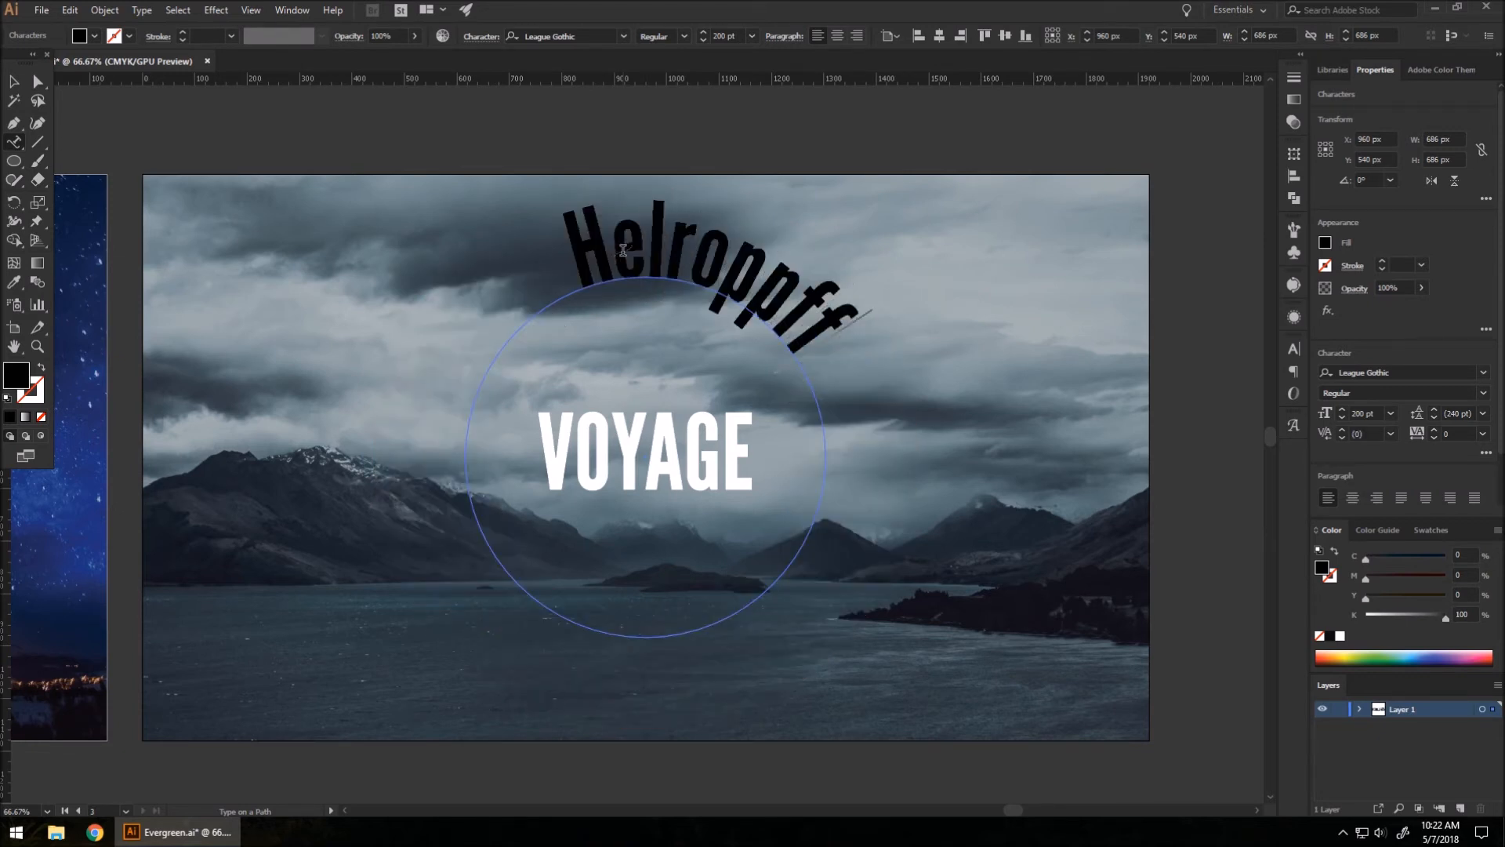
key(BackSpace)
key(BackSpace)
key(BackSpace)
key(BackSpace)
key(BackSpace)
key(BackSpace)
key(BackSpace)
key(BackSpace)
key(BackSpace)
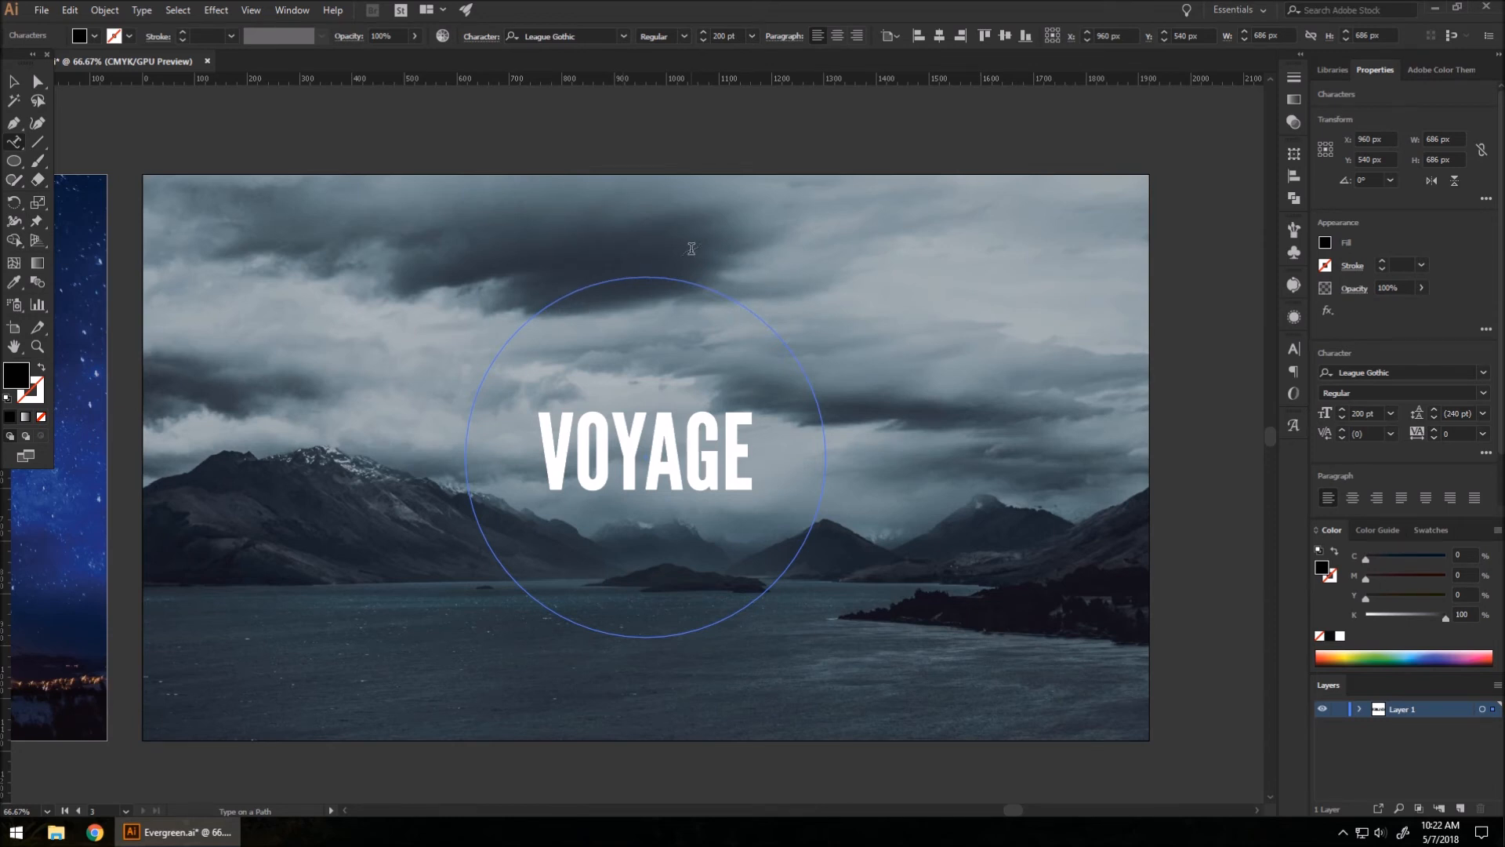
Step: Set the circular path text to a white fill and 100 pt, and enter HIKING along the top
click(1325, 243)
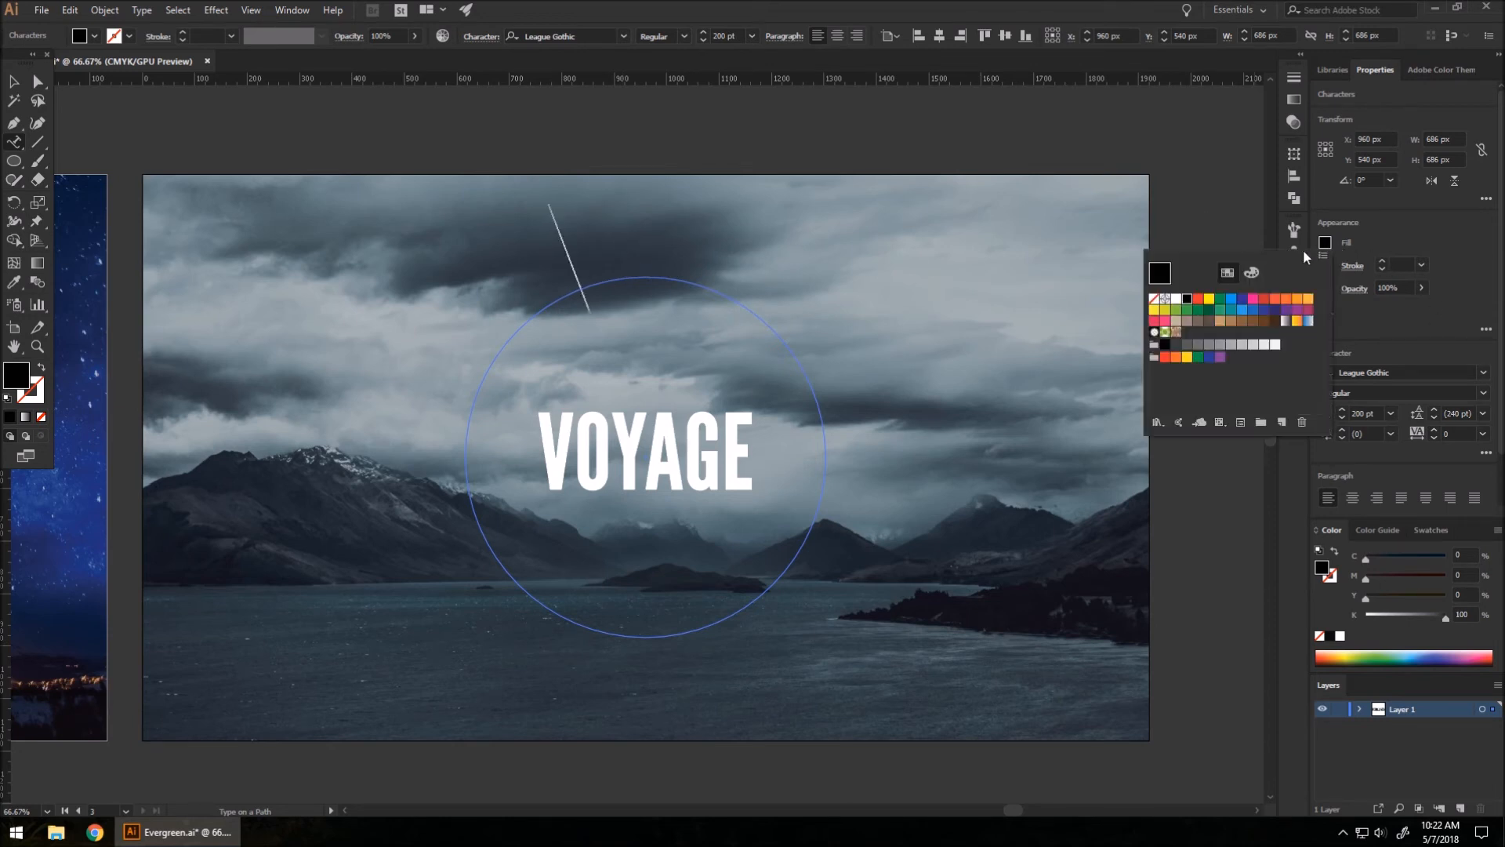
click(1159, 273)
click(710, 36)
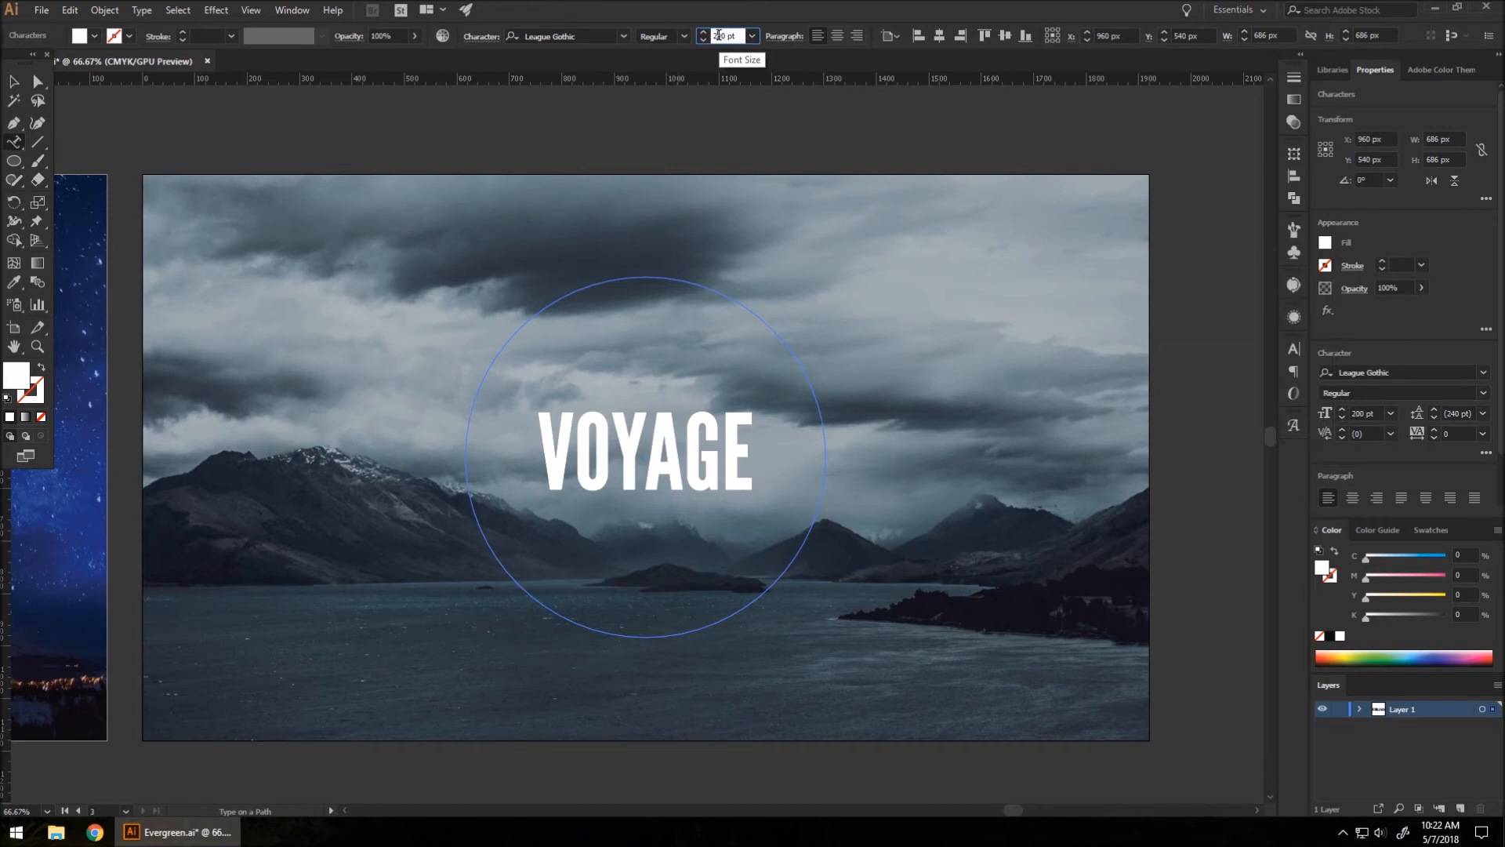
text(100)
key(Return)
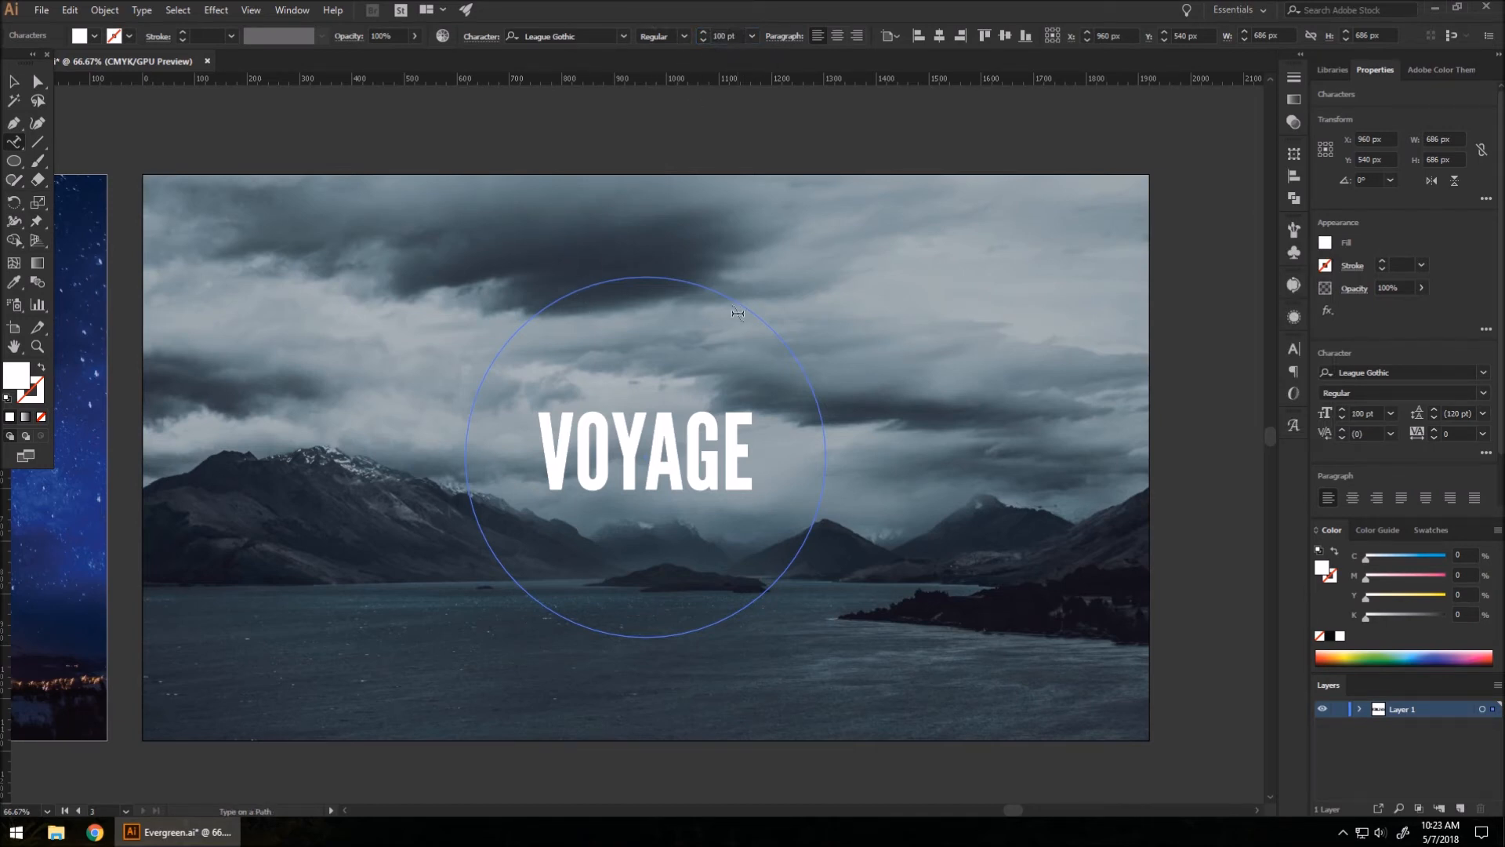
text(HIKING)
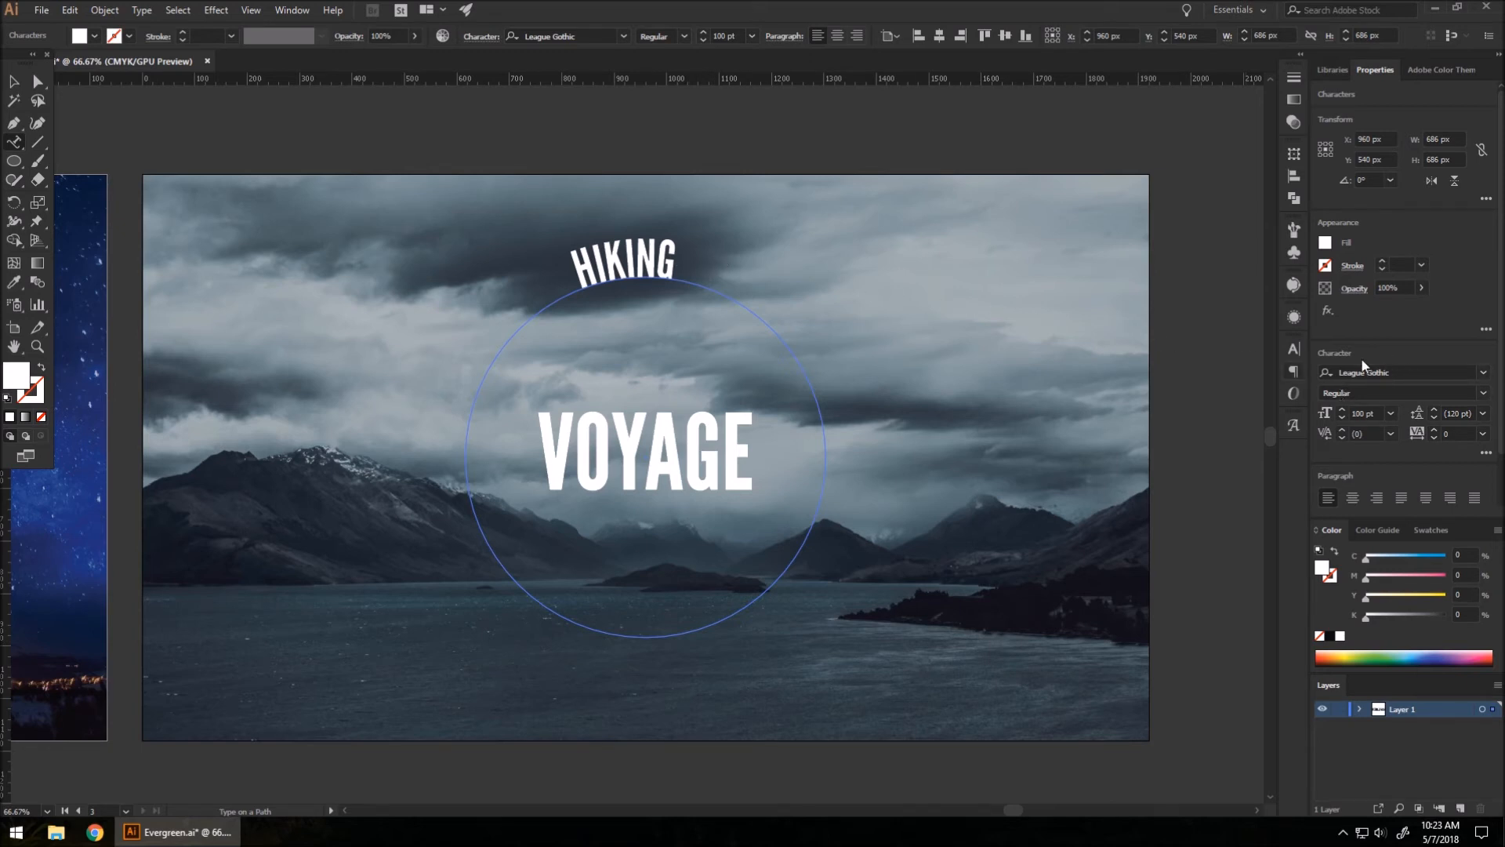
Step: Insert a bullet glyph from the League Gothic font after HIKING on the path and add CAMPING
click(1292, 424)
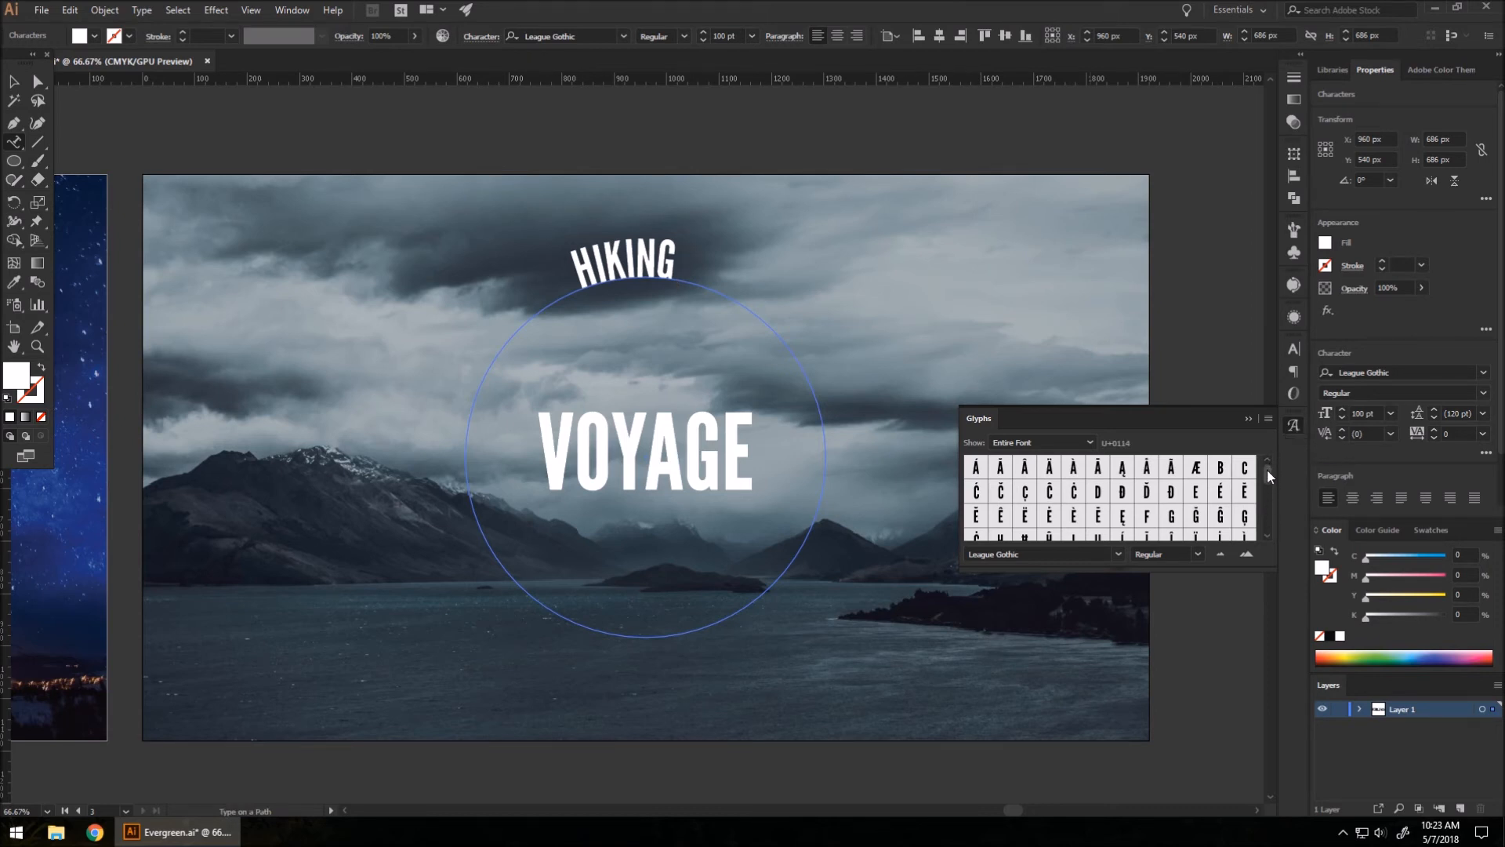
drag(1268, 473, 1267, 512)
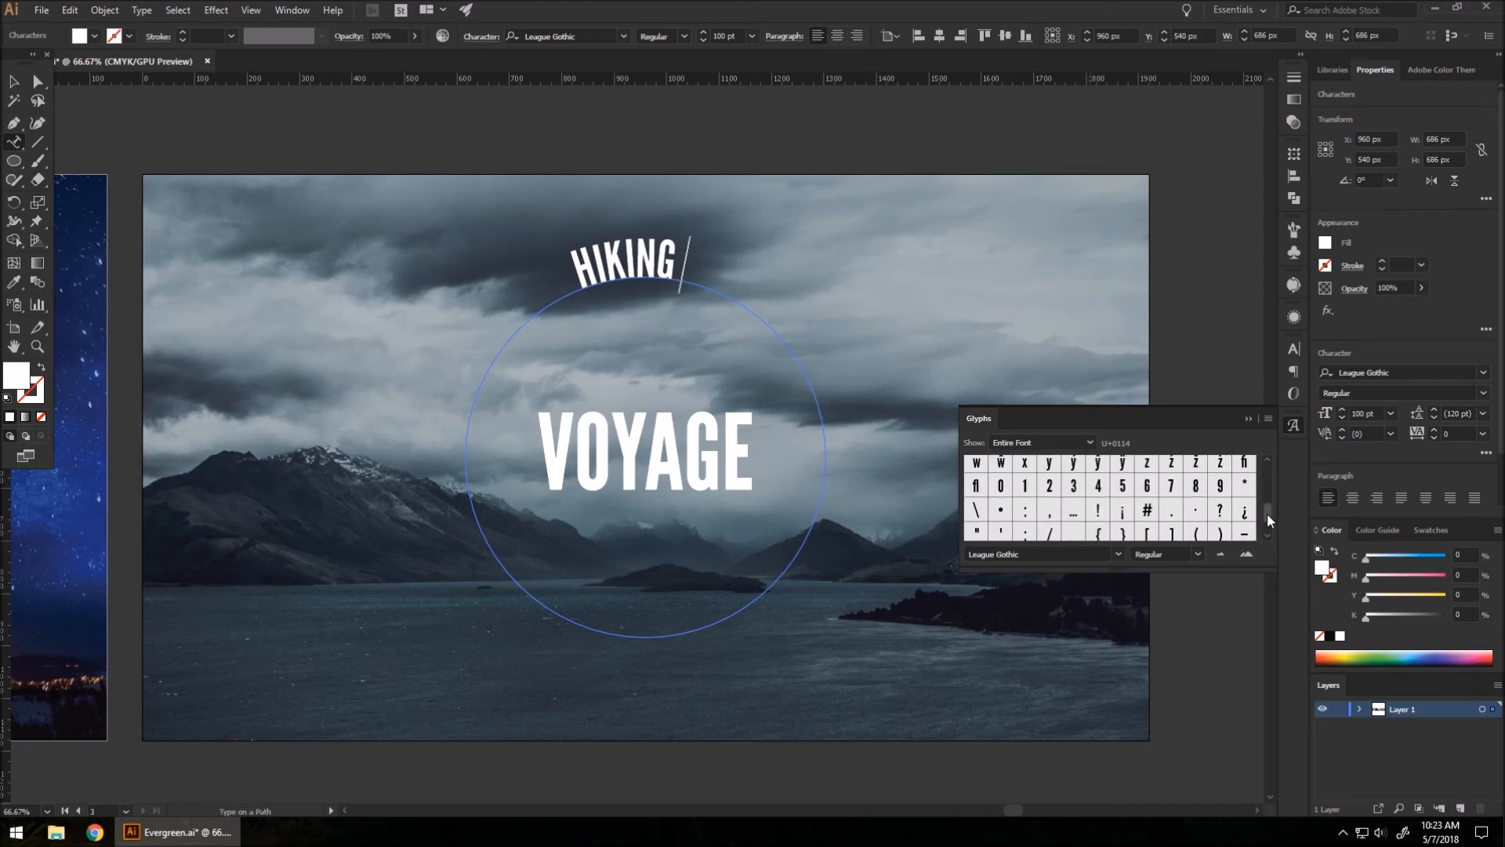
double_click(1003, 513)
click(1292, 428)
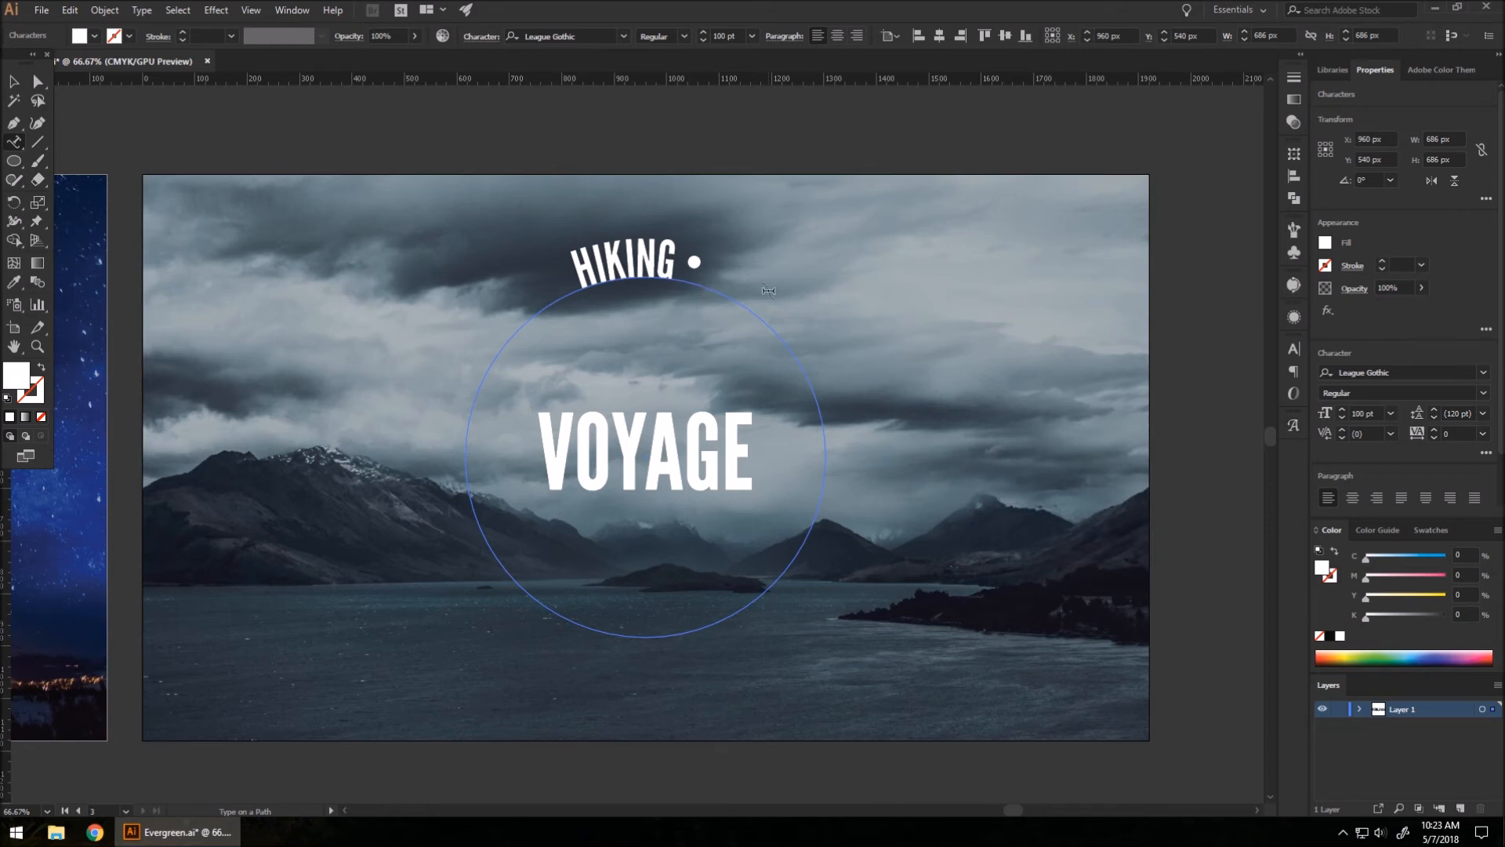
text(CAMPING)
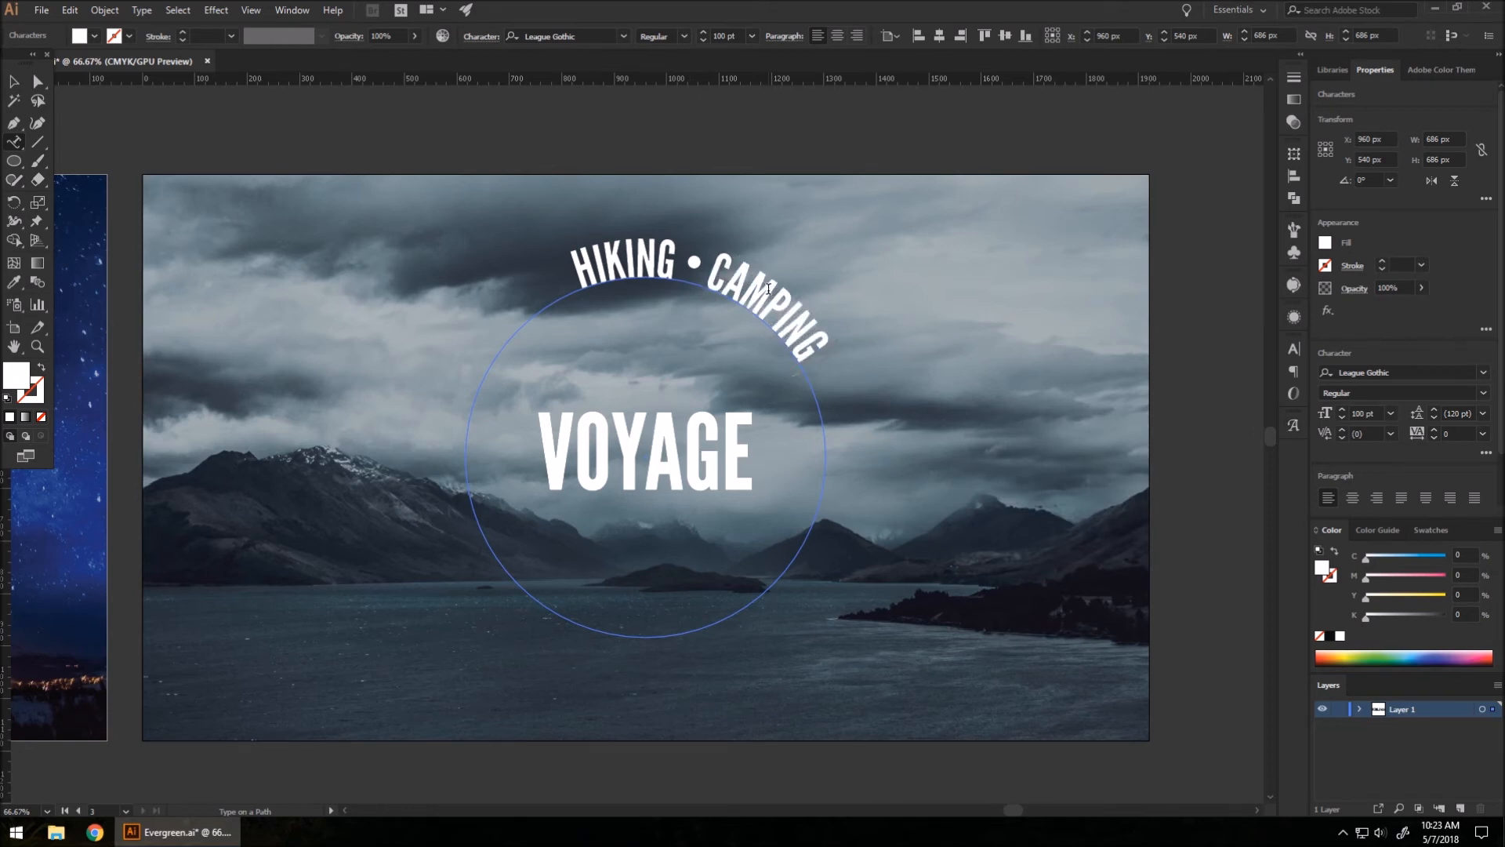
Step: Copy the bullet between the two words to the end of CAMPING and add FISHING after it
double_click(691, 265)
key(ctrl+c)
click(815, 354)
key(ctrl+v)
text(FISHING)
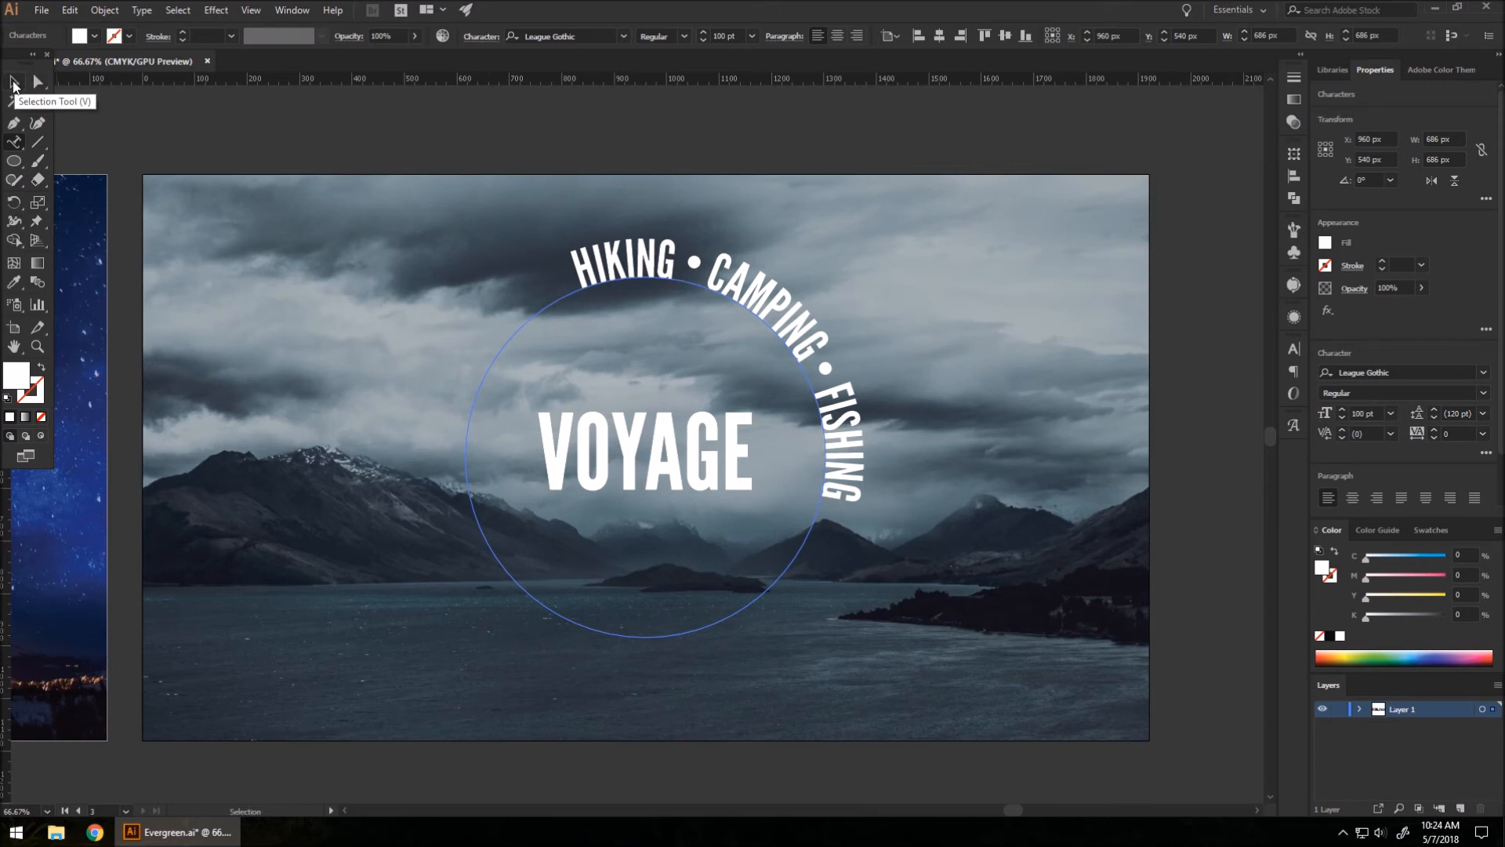
Step: Move the path text's end bracket to the right-hand midpoint of the circle
click(13, 82)
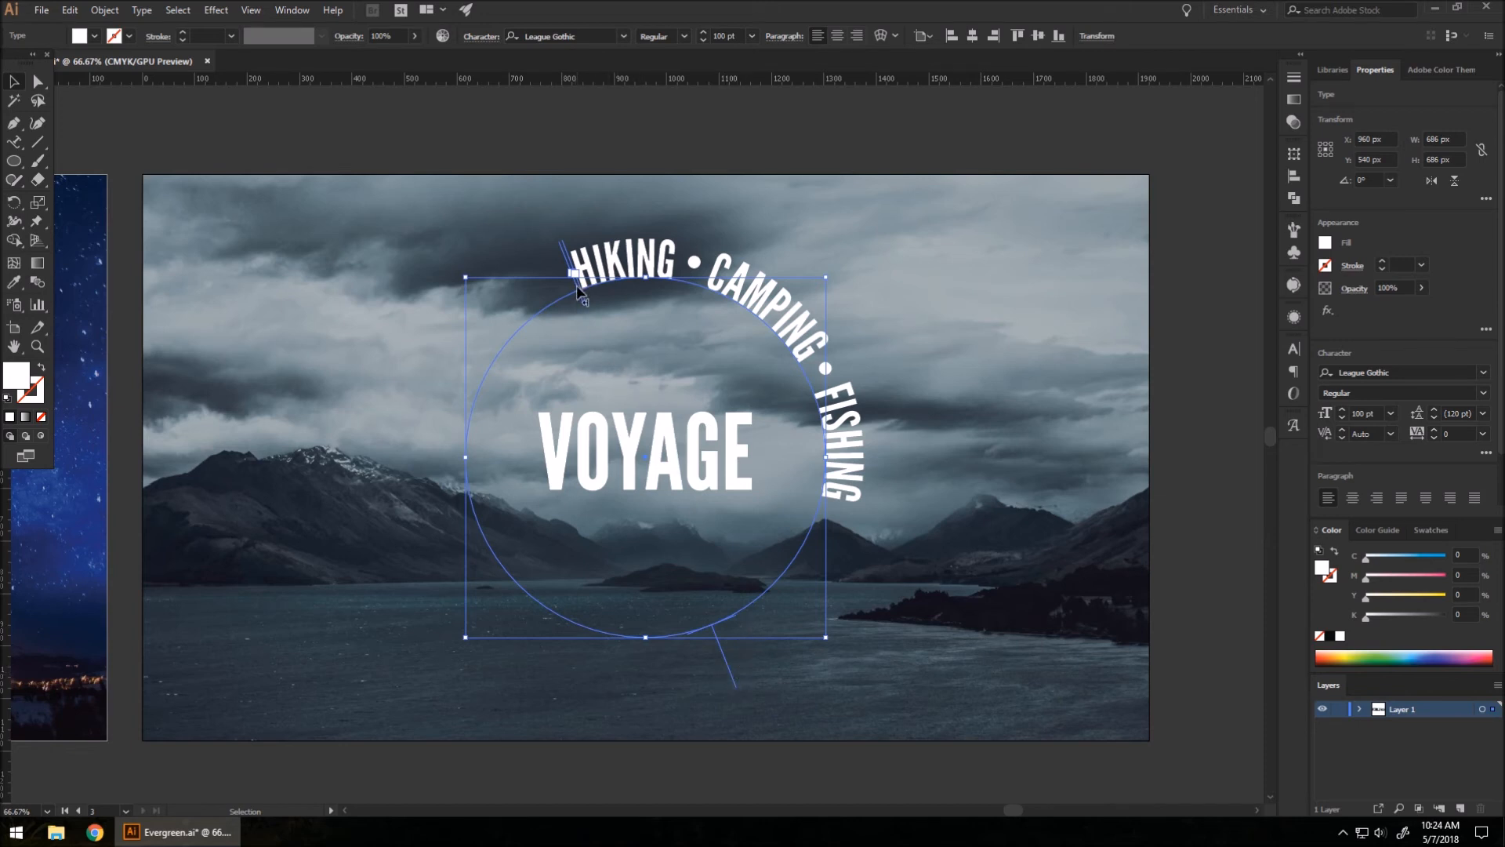
drag(573, 285, 541, 308)
drag(467, 398, 492, 595)
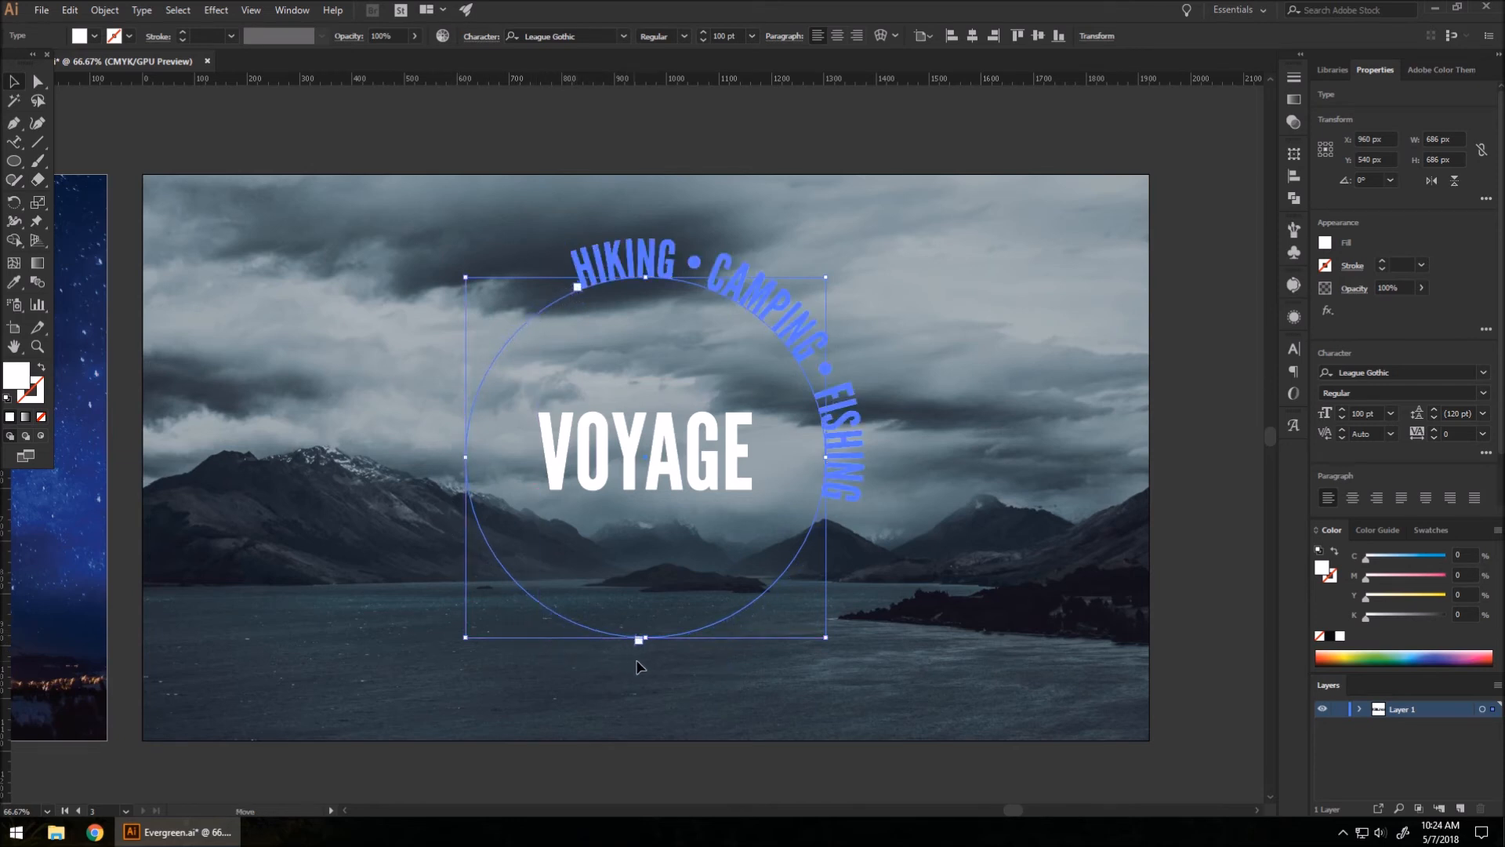
drag(828, 556, 832, 459)
key(t)
drag(580, 291, 541, 323)
key(ctrl+z)
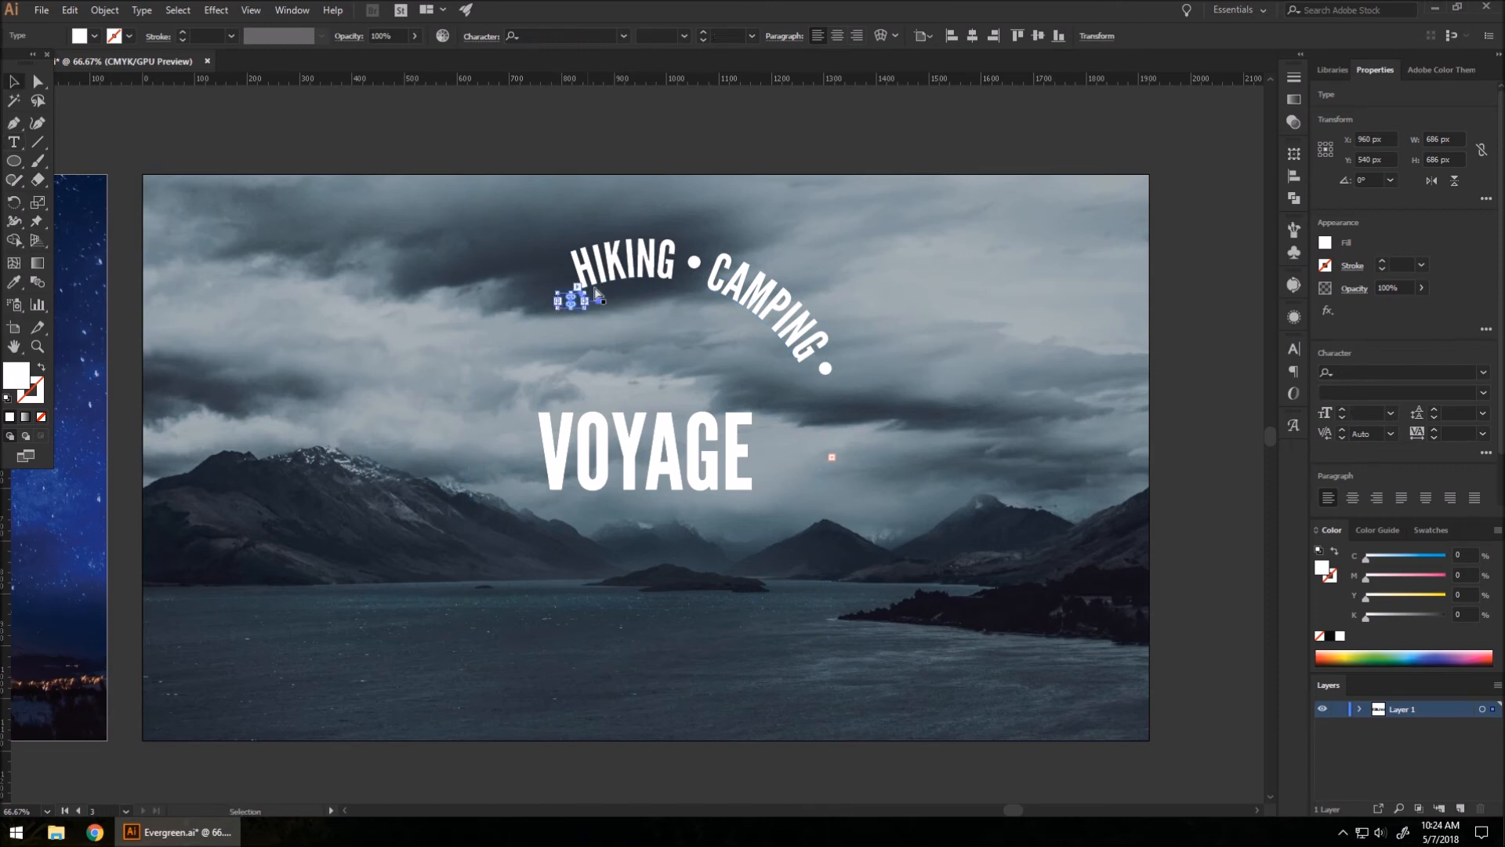
scroll(584, 294, up, 4)
drag(614, 341, 549, 391)
key(ctrl+z)
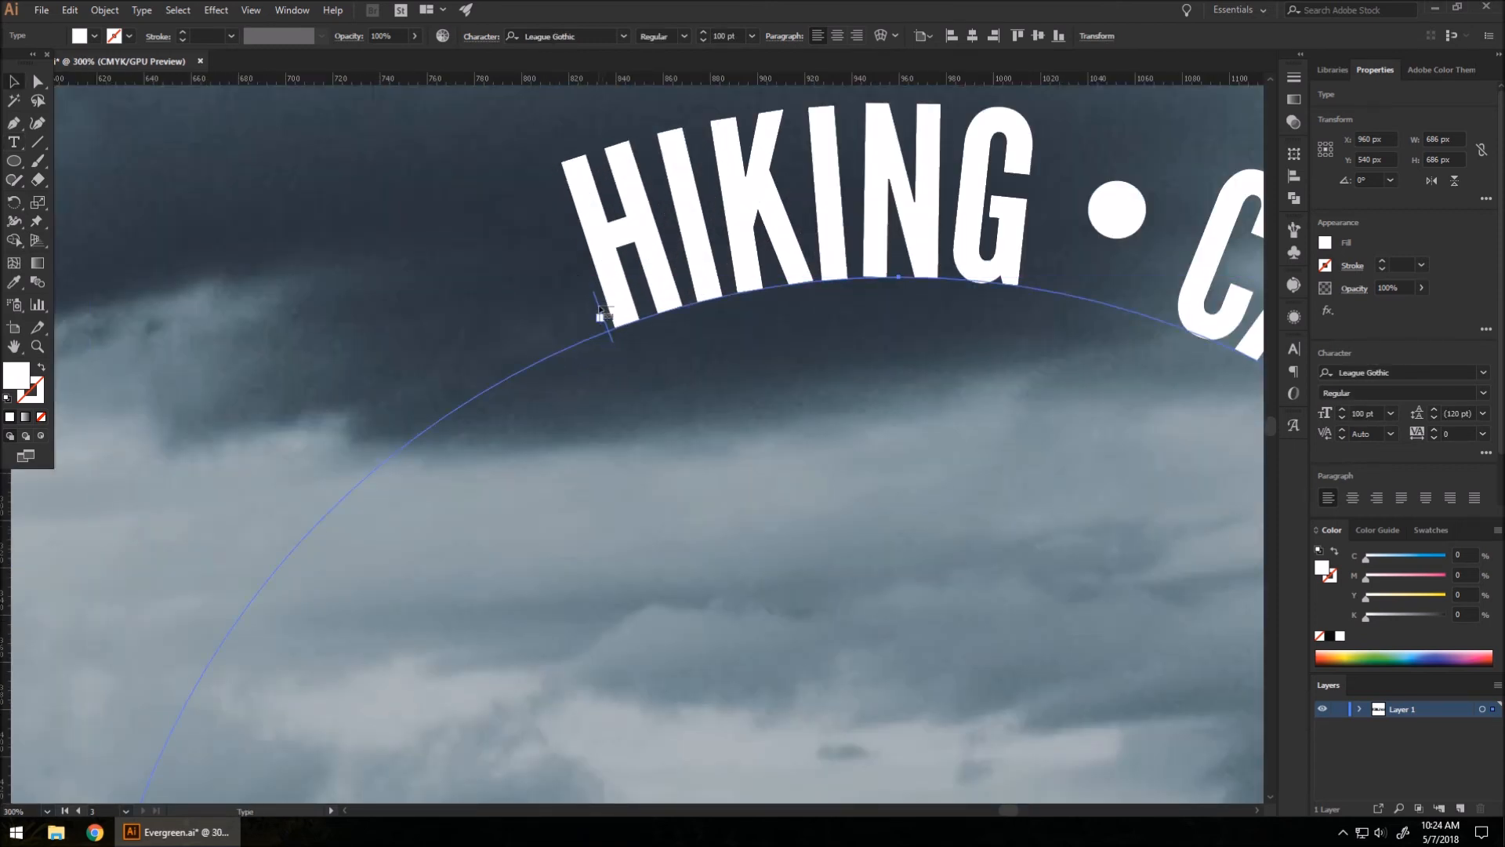
Step: Move the path text's start bracket to the left-hand midpoint of the circle
click(12, 84)
drag(611, 338, 282, 702)
scroll(361, 508, down, 3)
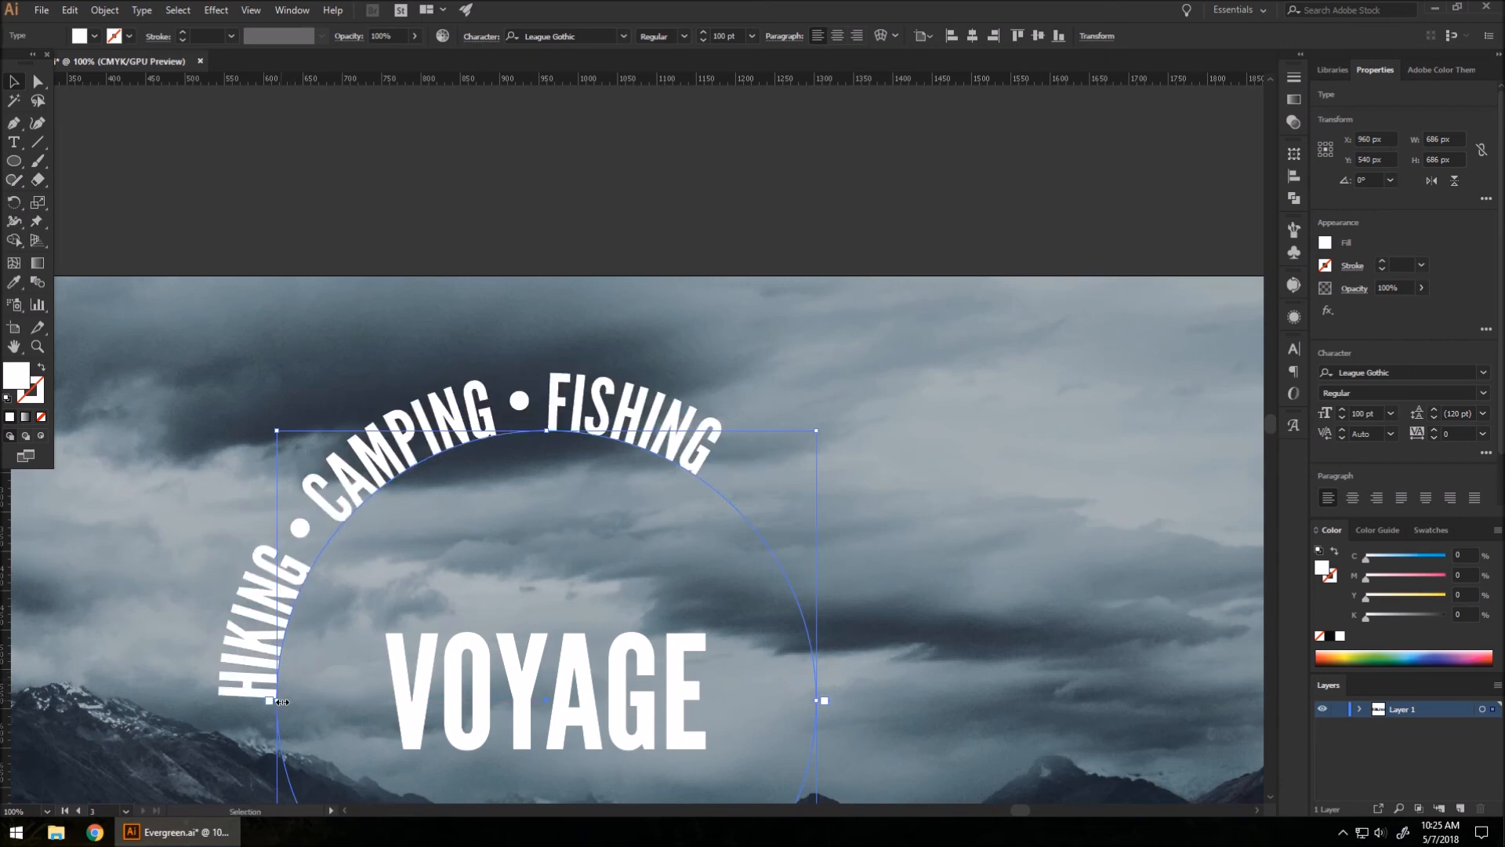
scroll(560, 445, down, 1)
scroll(599, 464, up, 1)
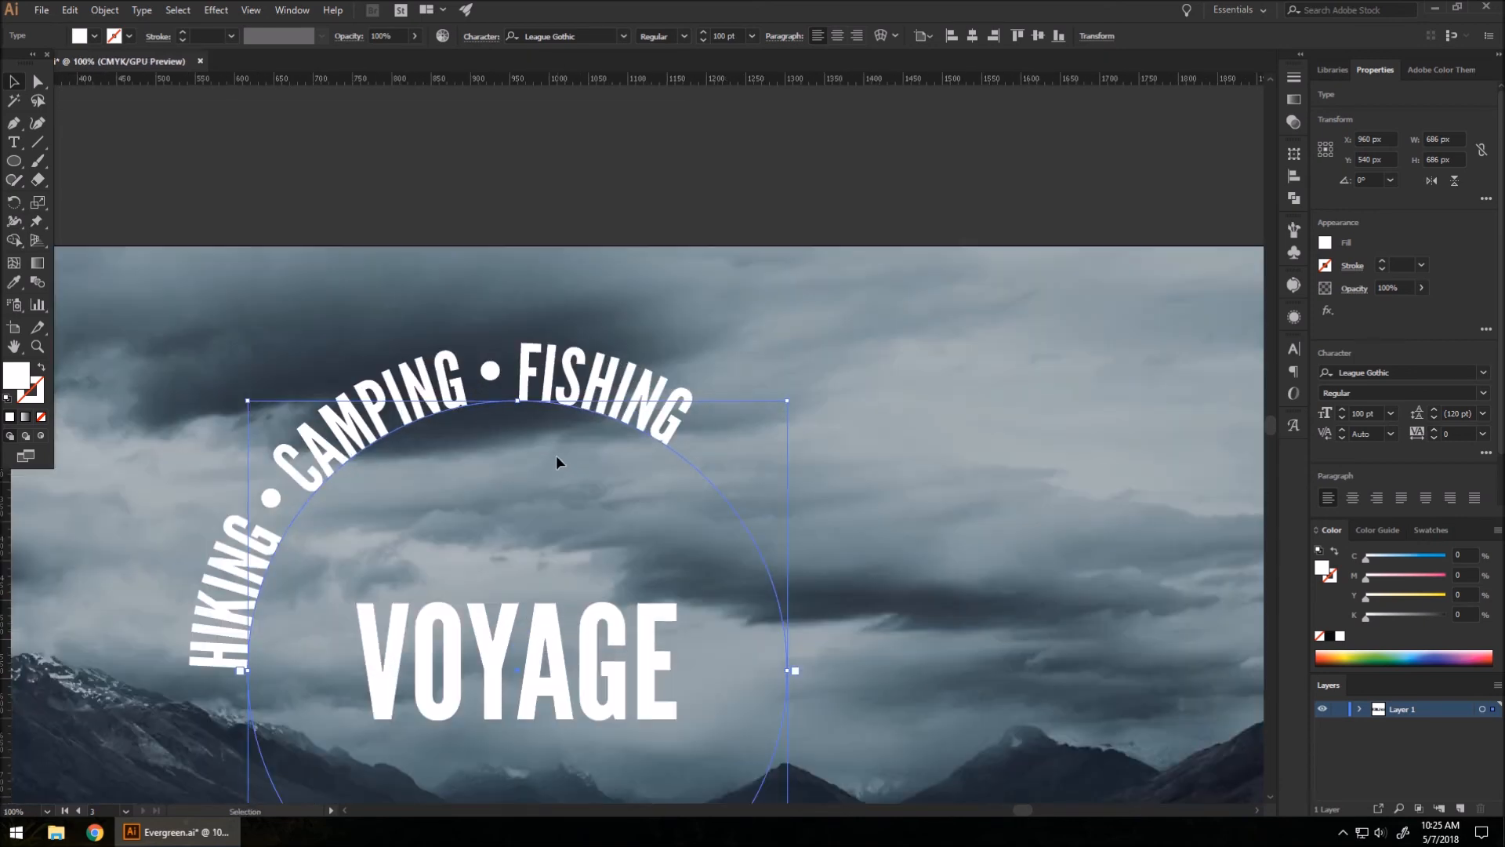
scroll(557, 454, down, 2)
scroll(622, 450, up, 1)
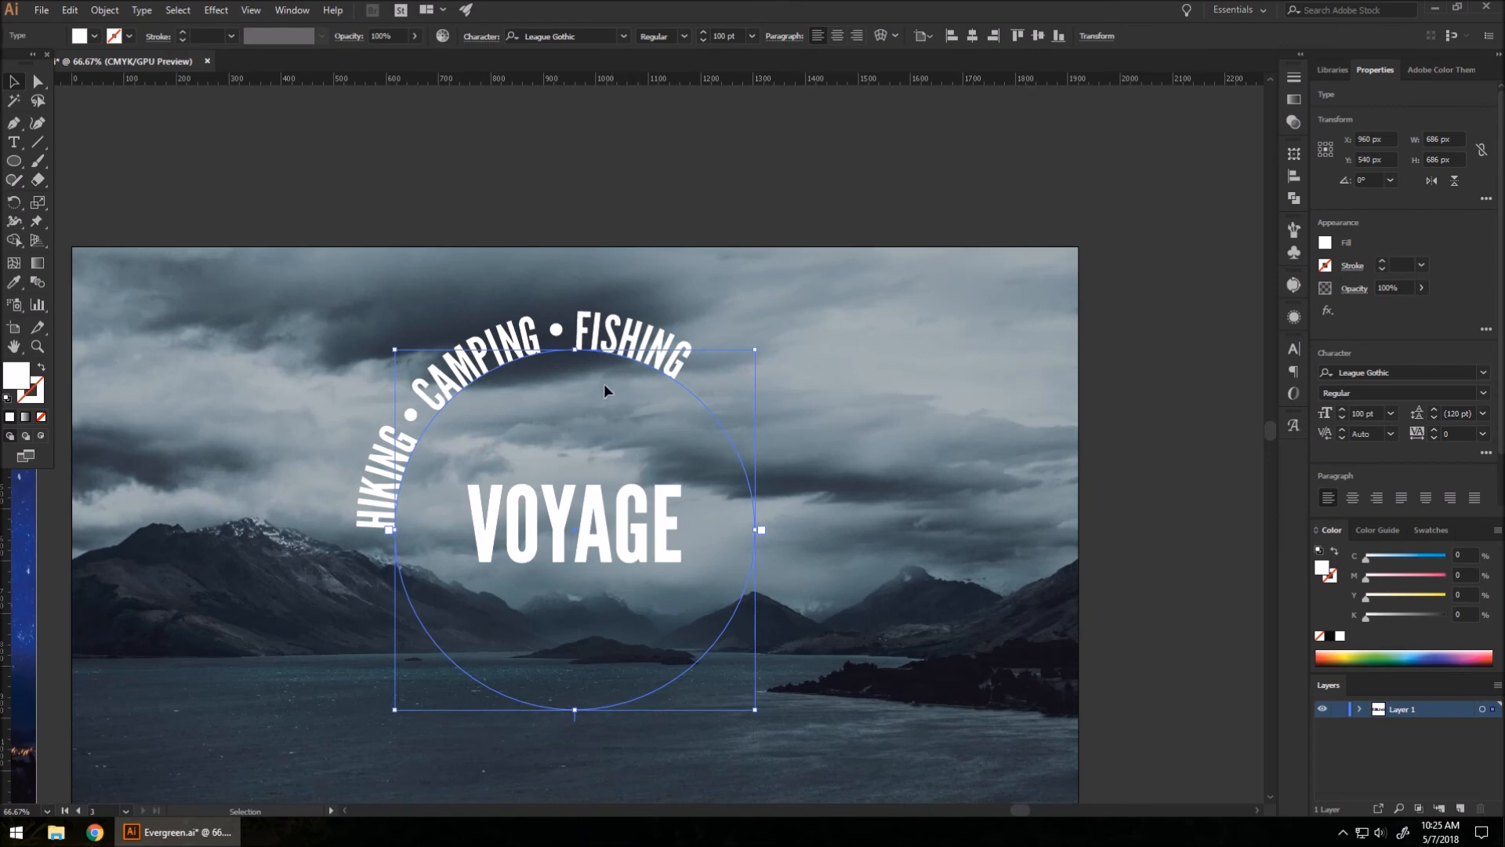
scroll(552, 398, up, 1)
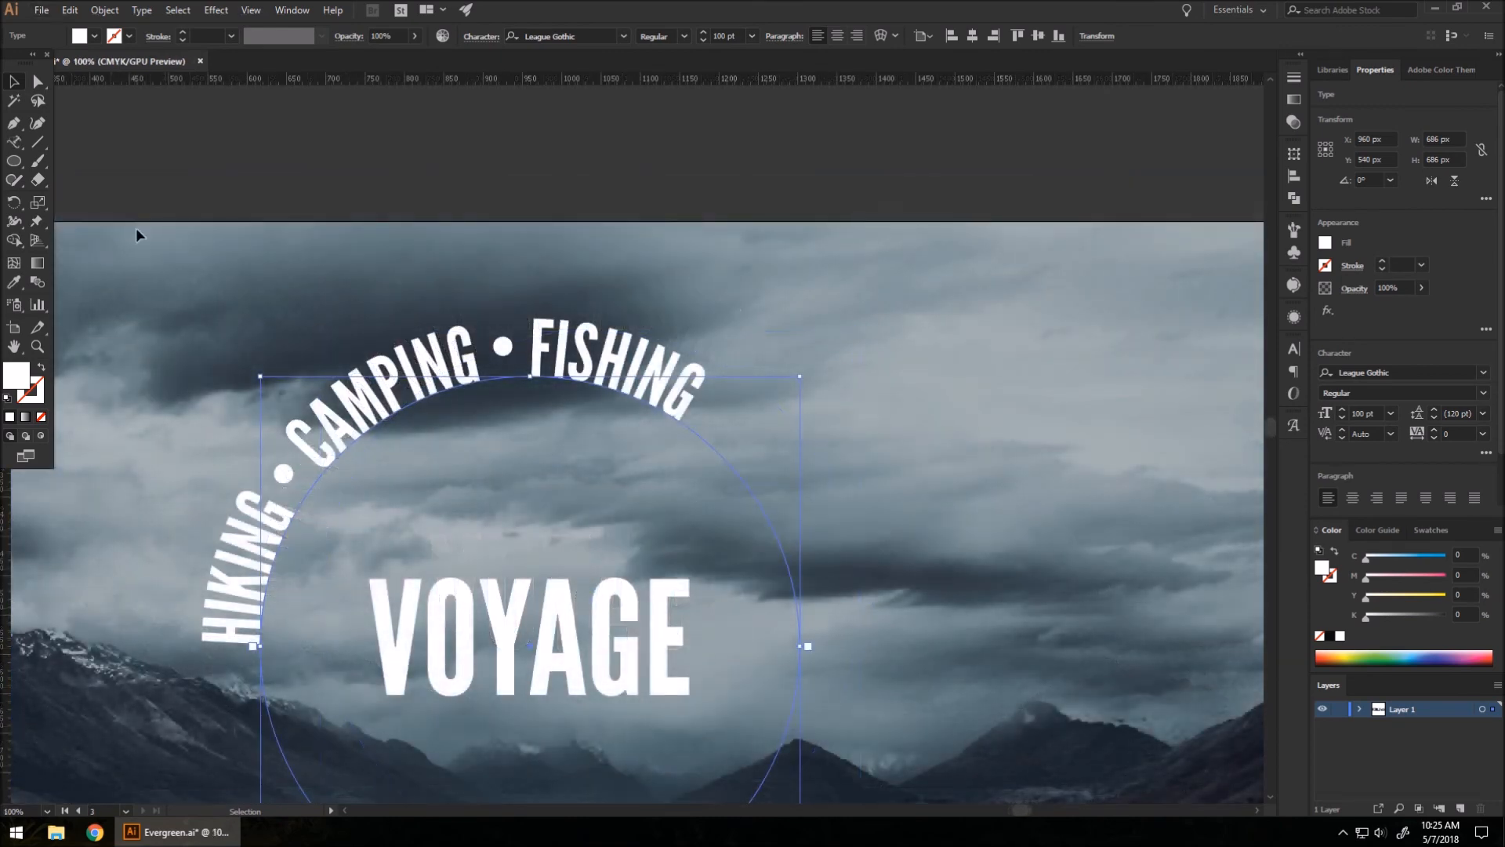
Step: Center-align the HIKING • CAMPING • FISHING text over the upper half of the circle and deselect it
click(22, 139)
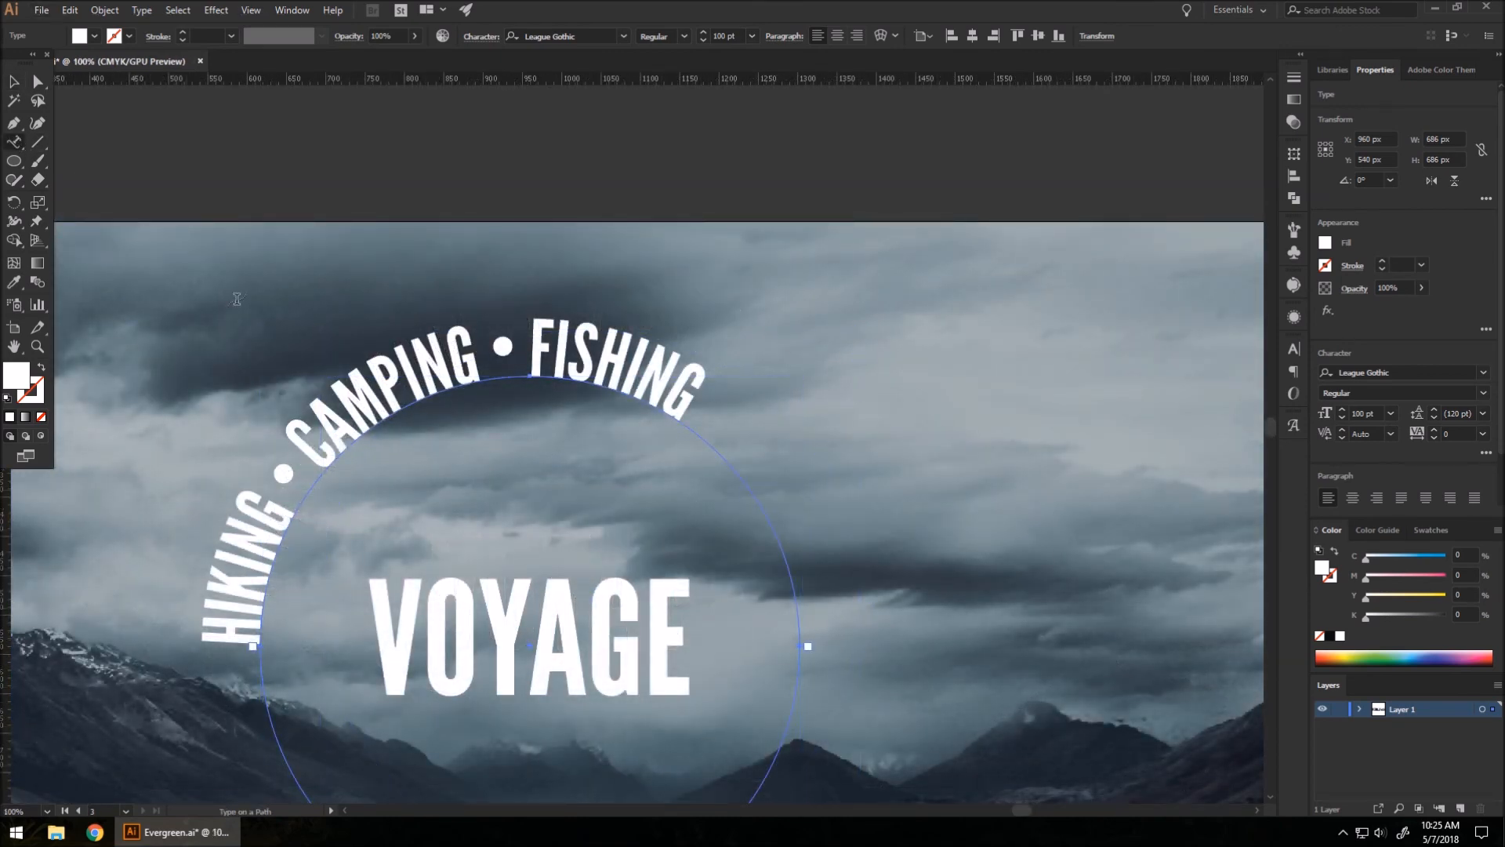
triple_click(344, 435)
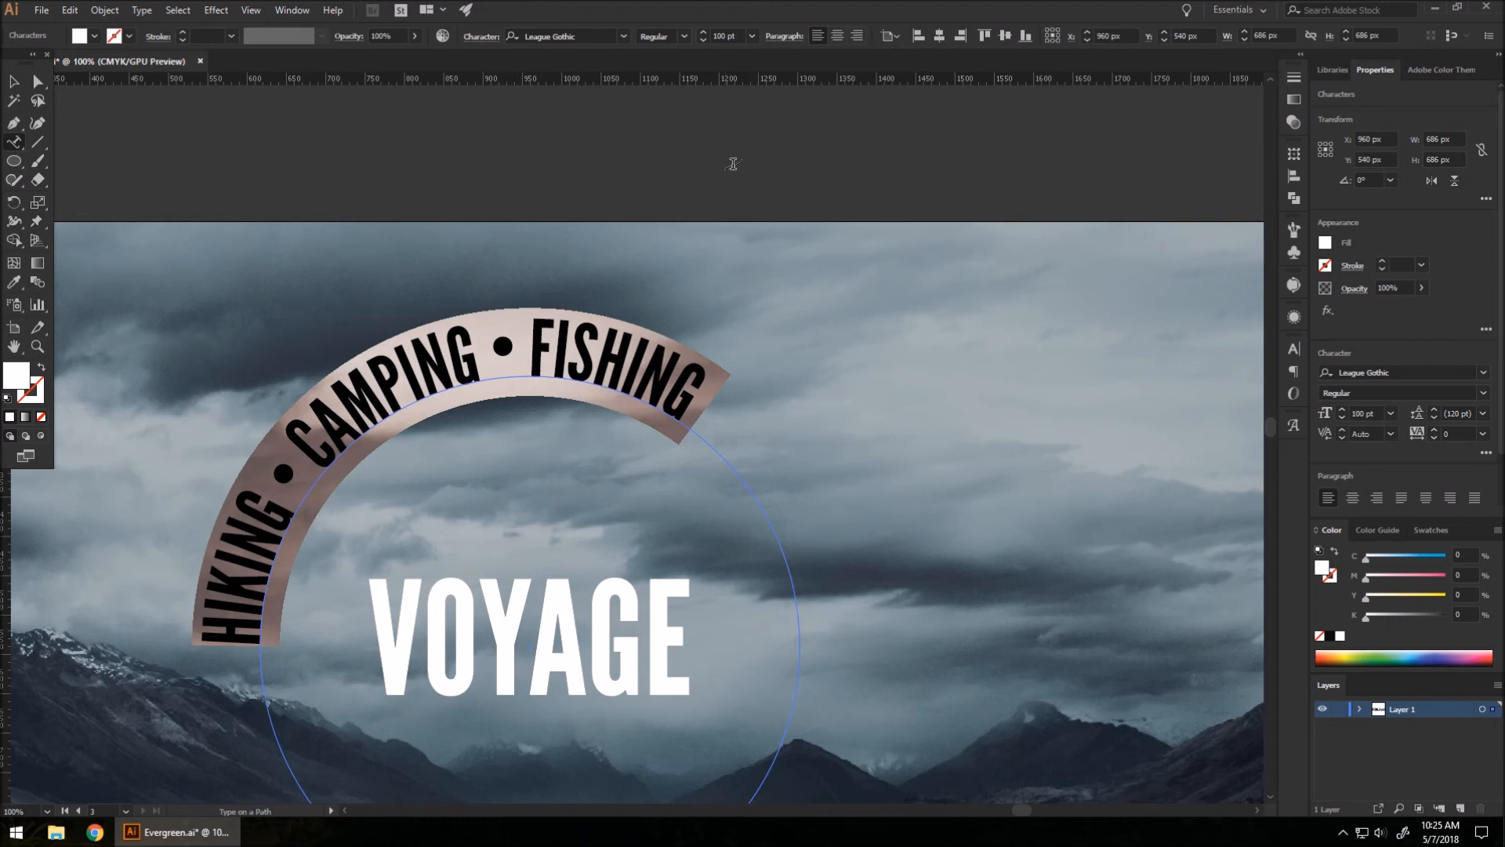
click(838, 36)
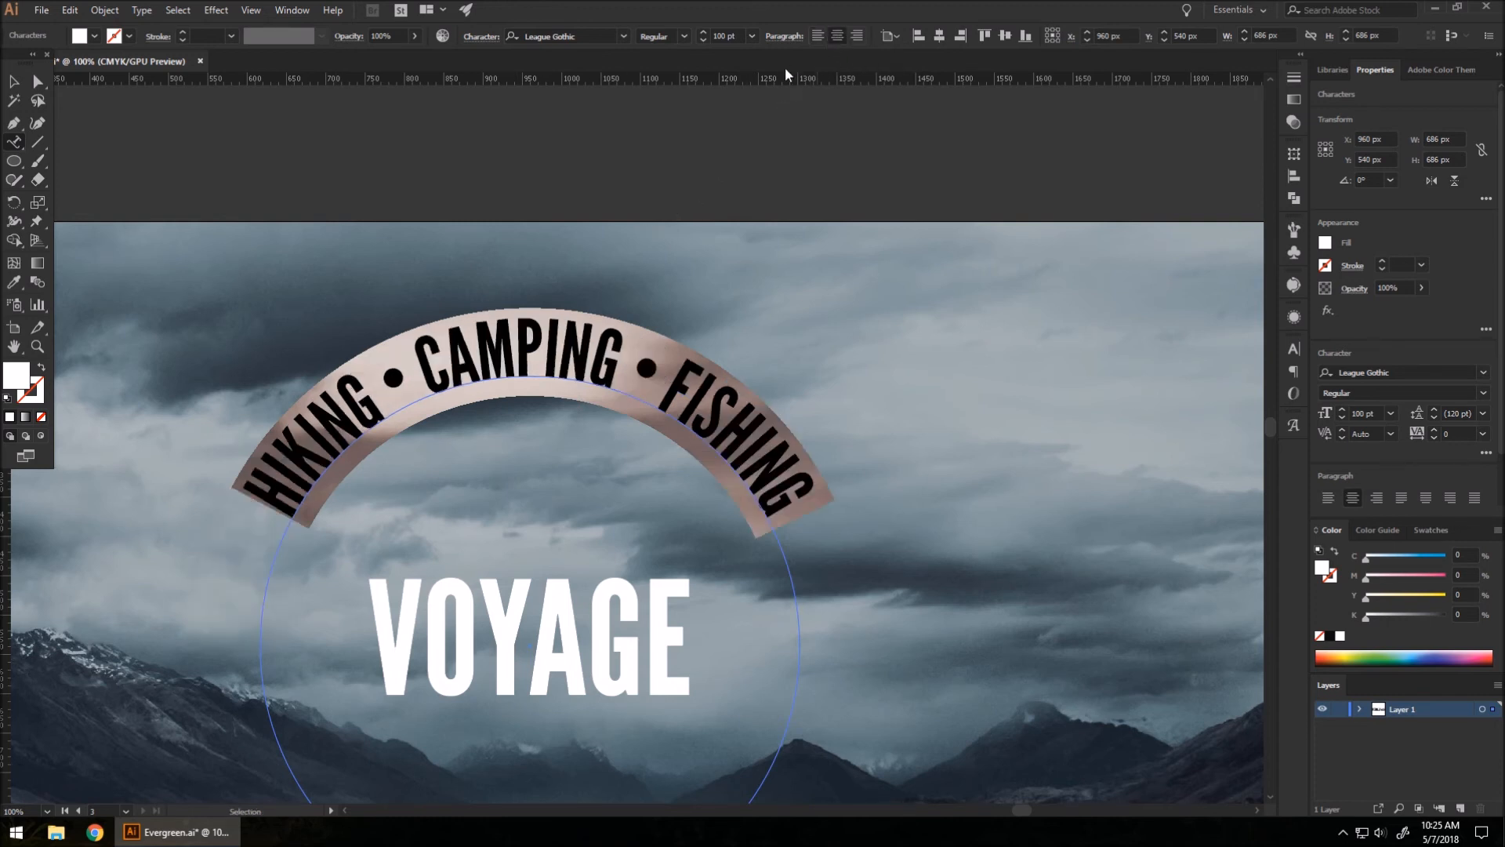
key(ctrl+minus)
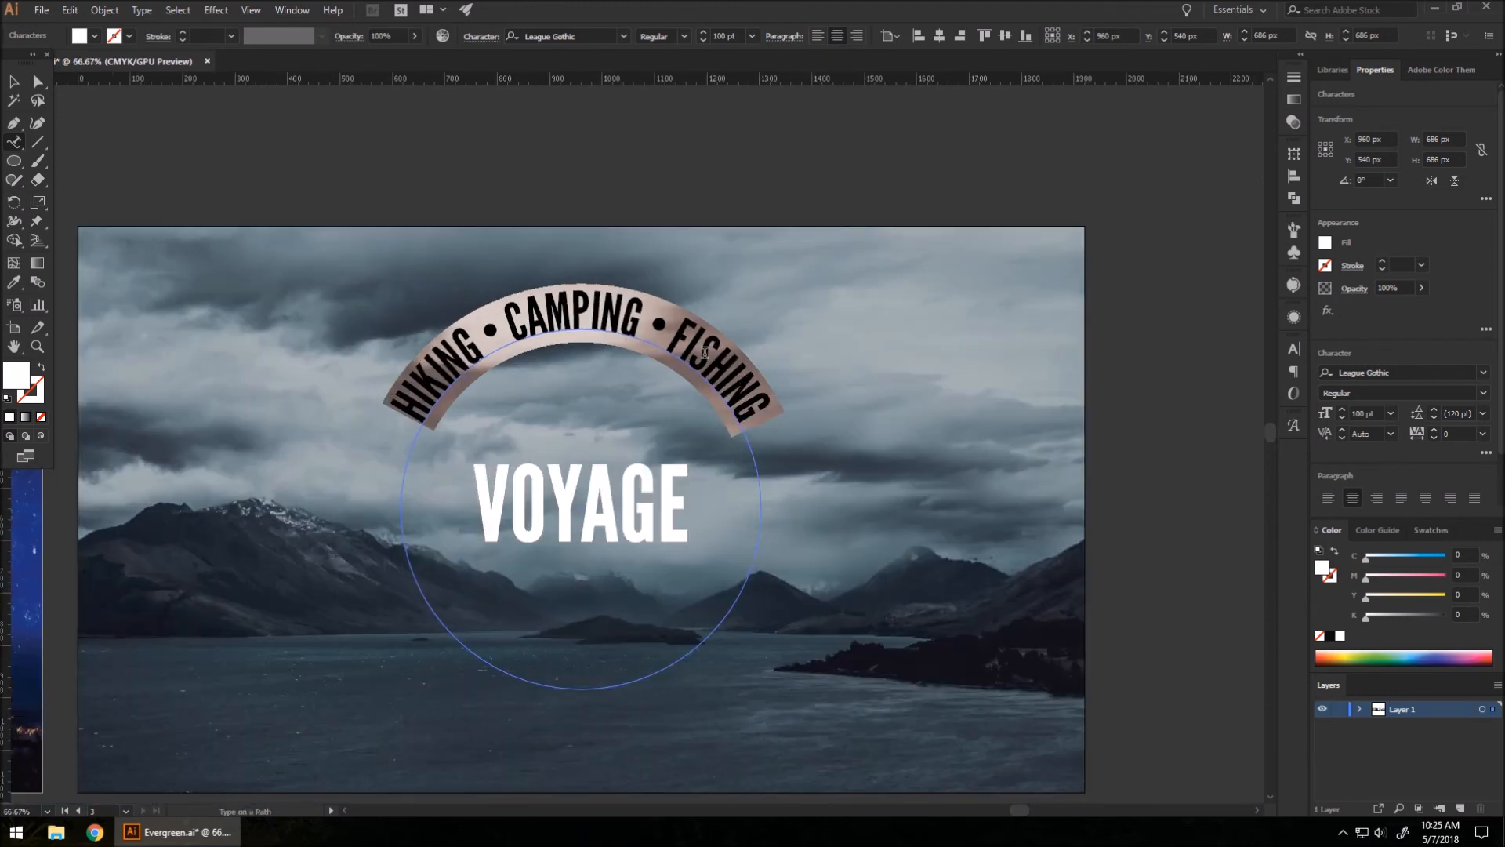
click(14, 82)
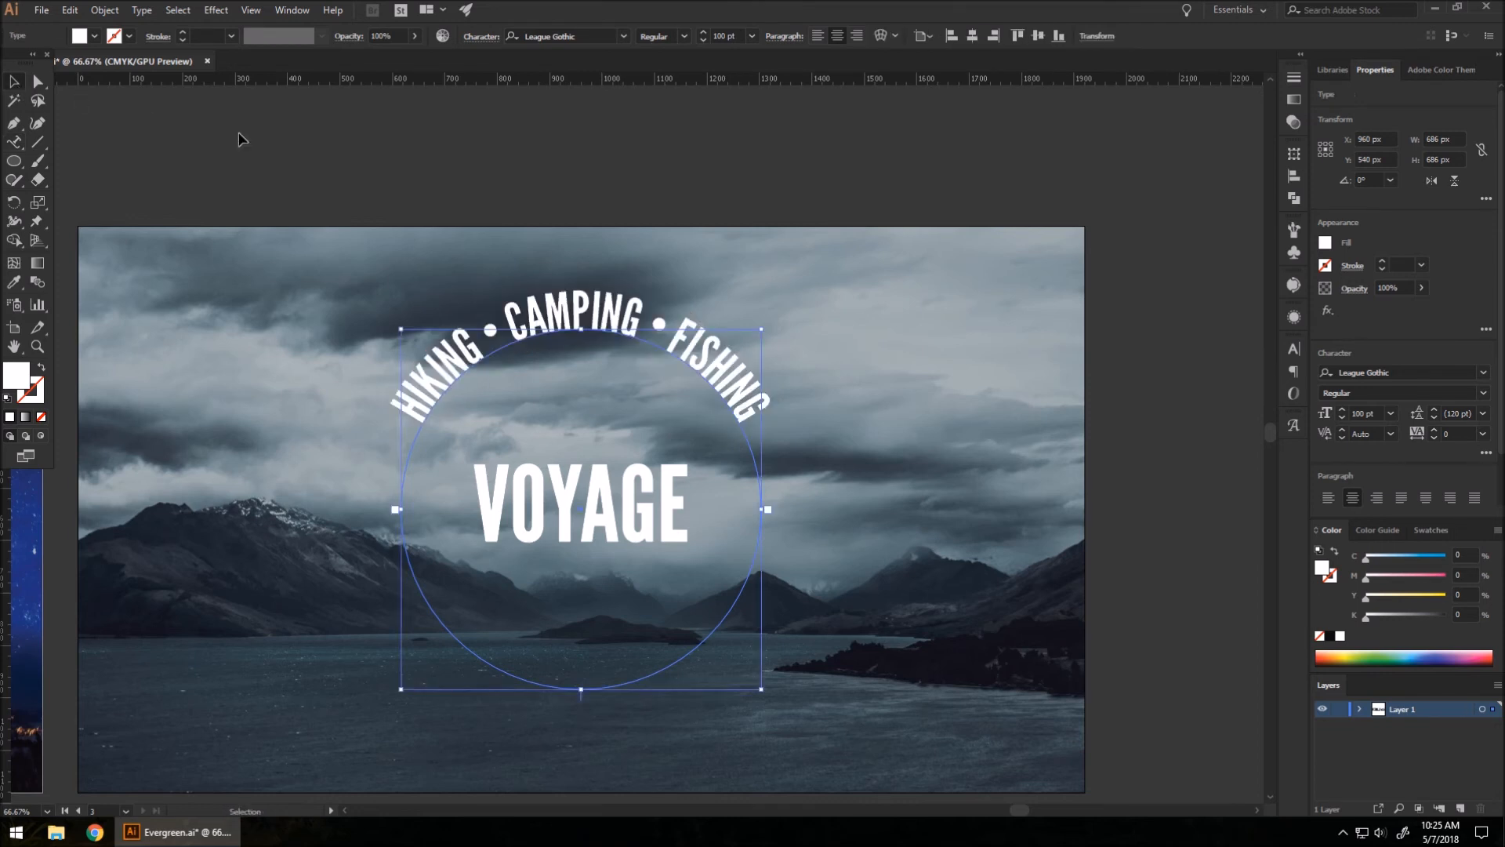
click(640, 174)
scroll(684, 347, down, 1)
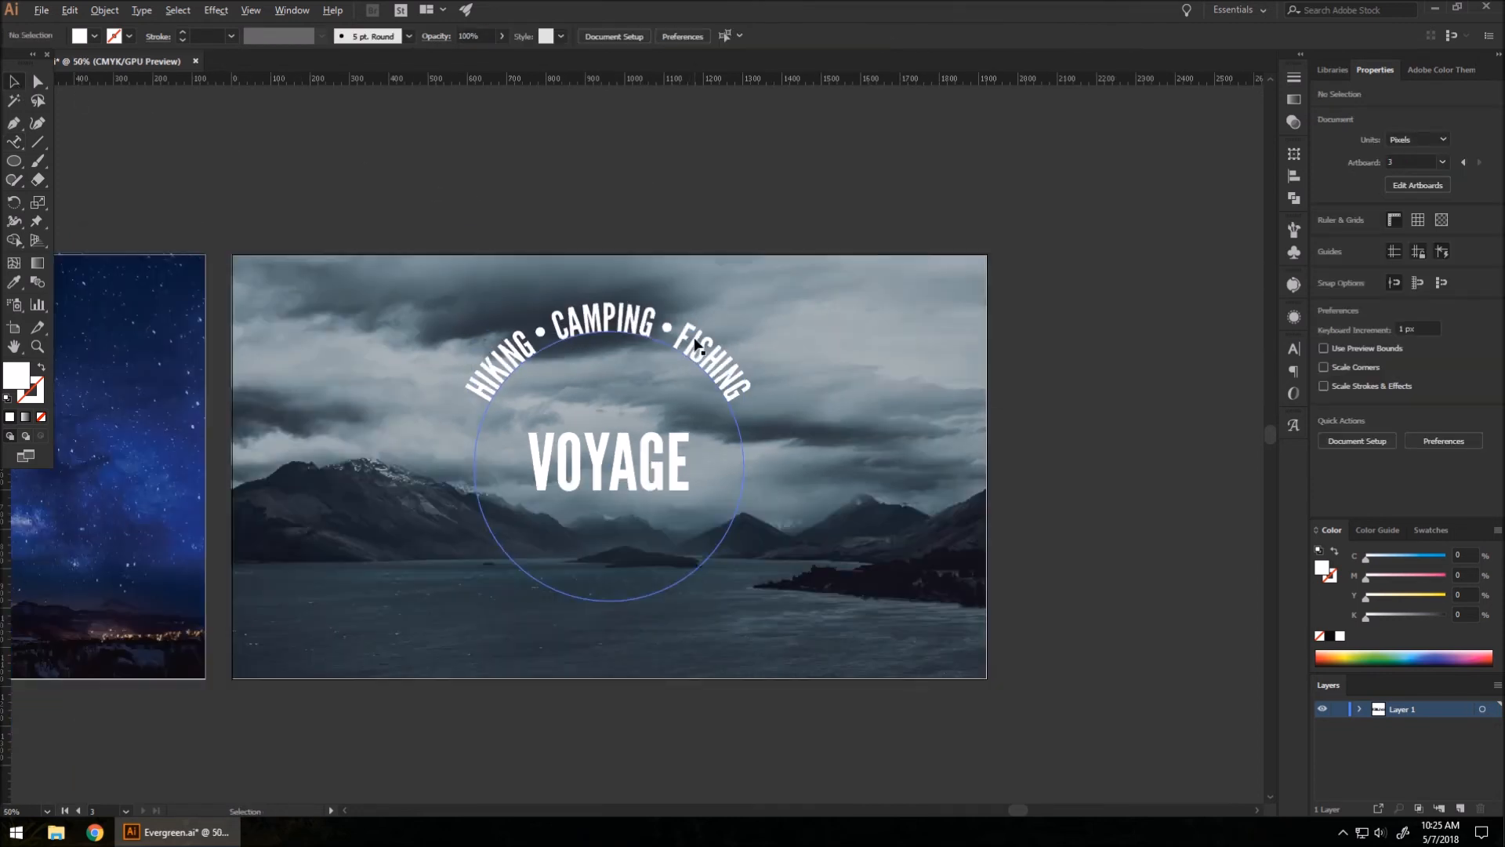
scroll(633, 474, up, 1)
click(580, 278)
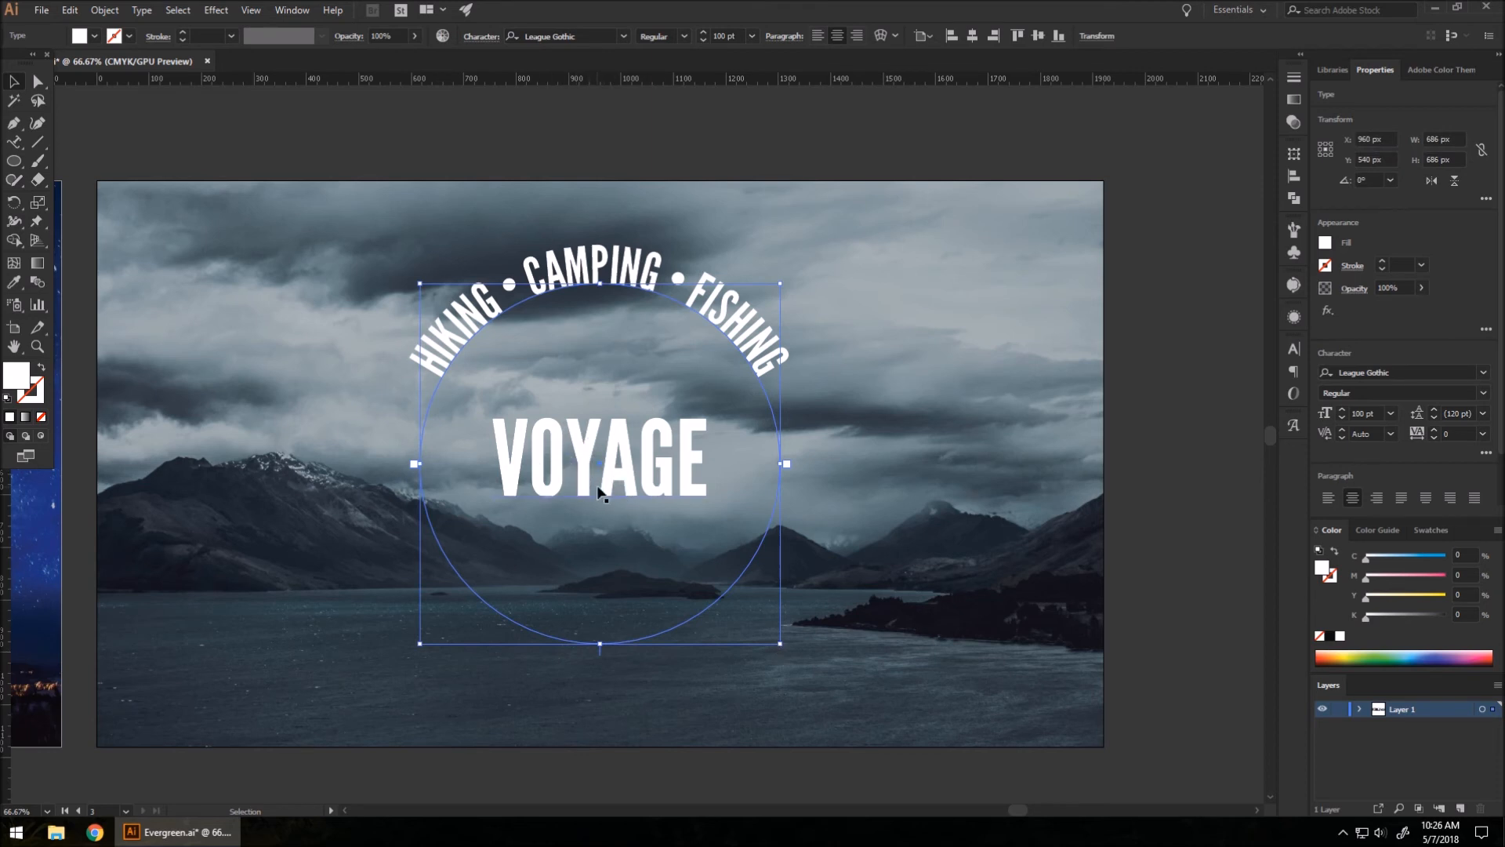
click(241, 535)
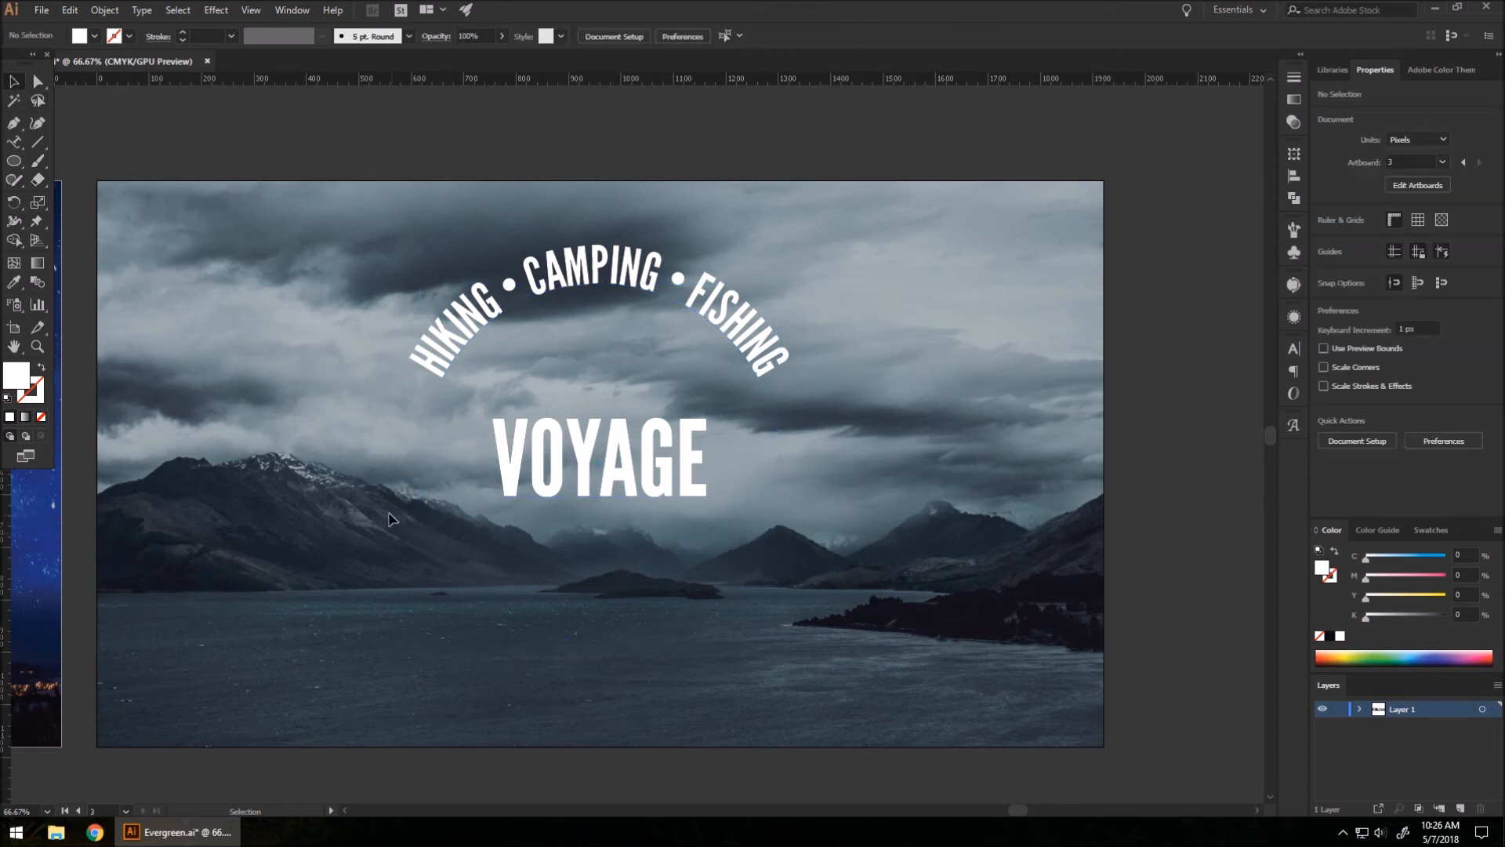
Step: Add the text 1988 over the mountains to the left of VOYAGE and give it a white fill
drag(16, 144, 58, 149)
click(303, 467)
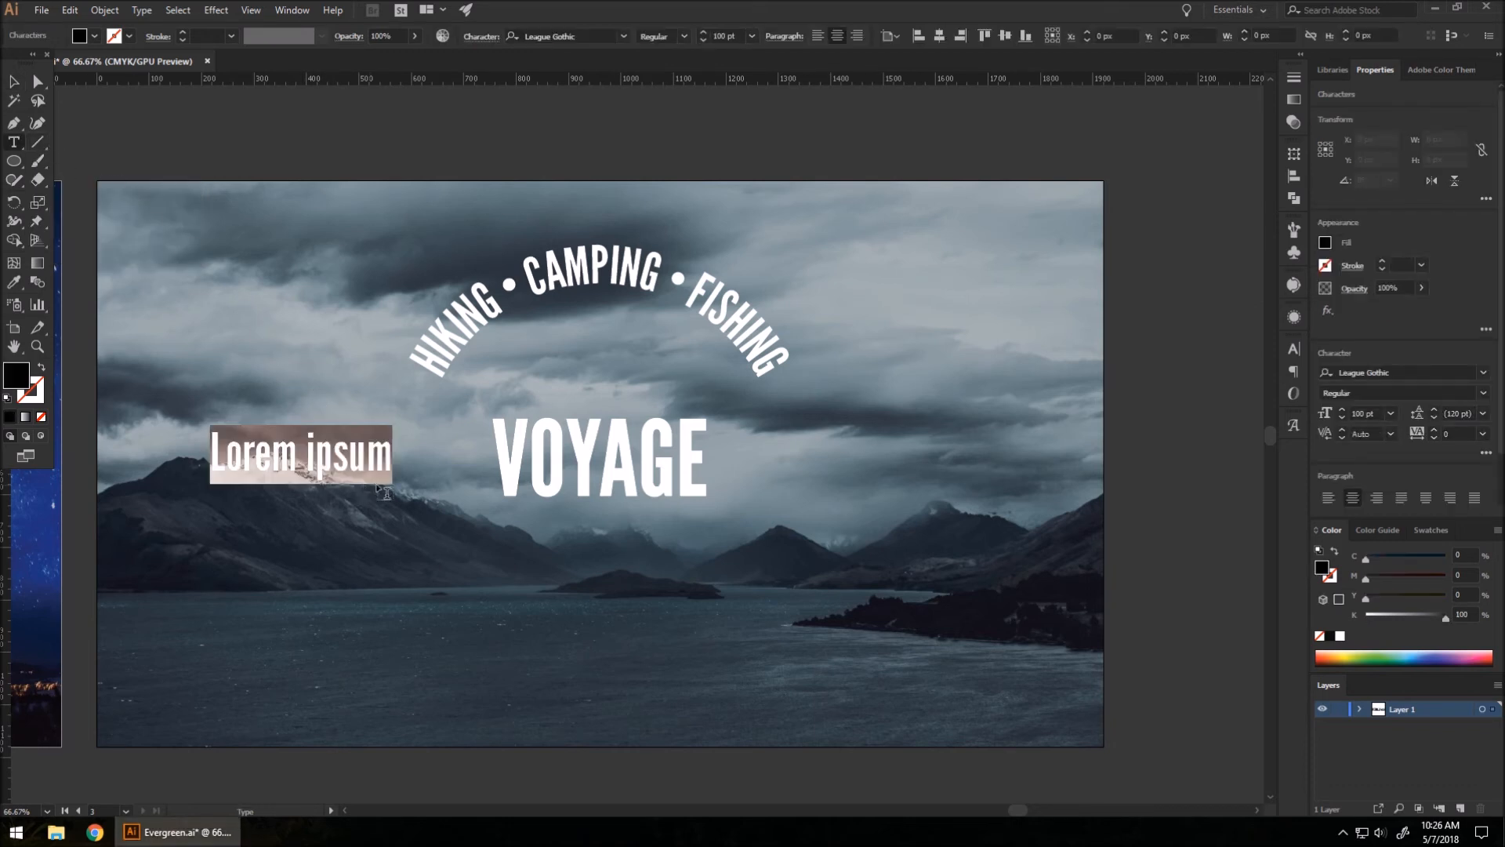
text(19888)
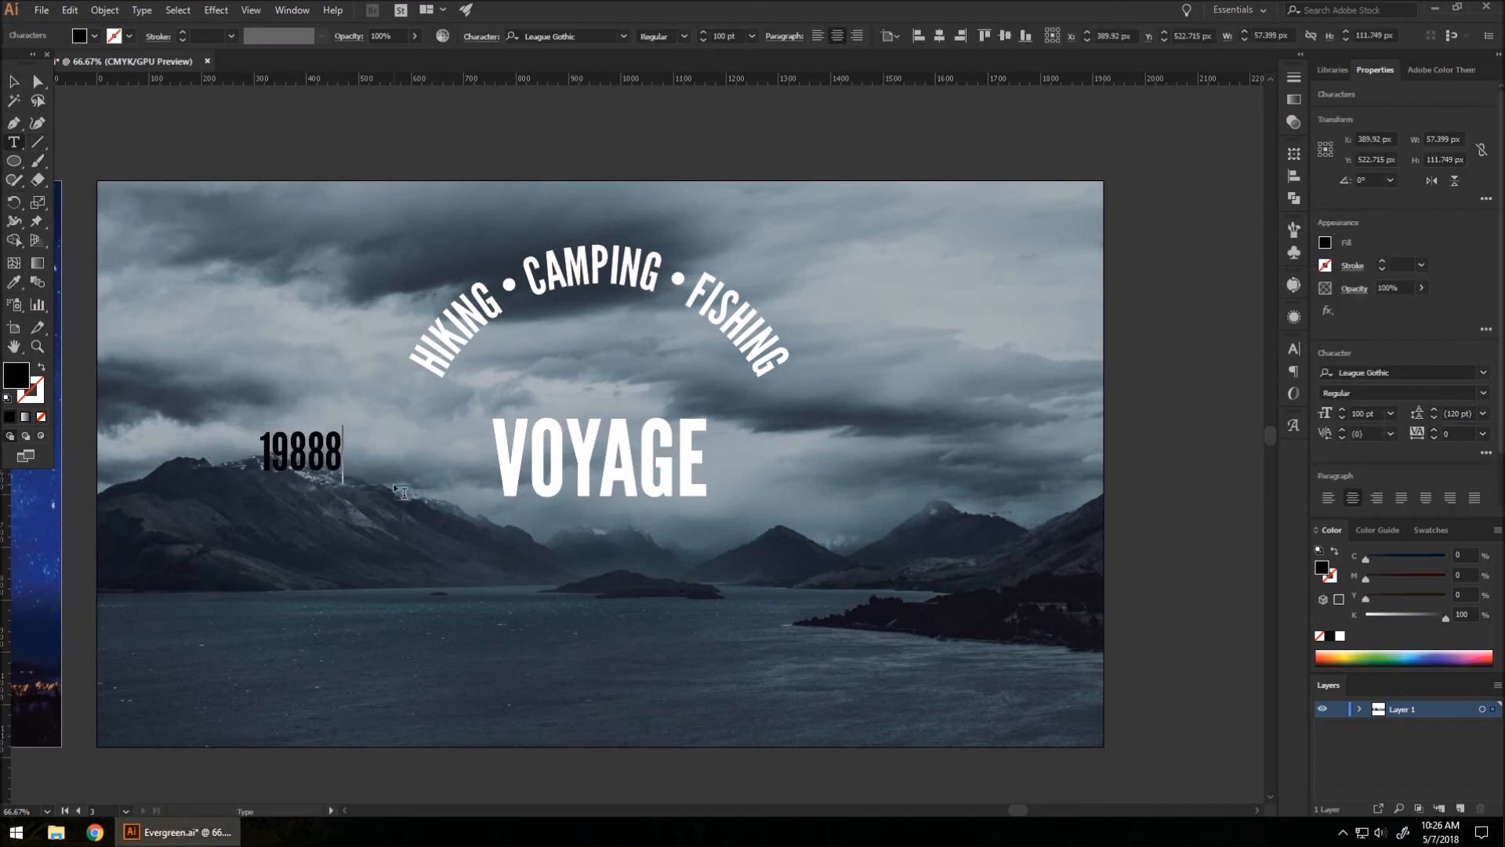
key(BackSpace)
drag(316, 457, 293, 457)
double_click(293, 457)
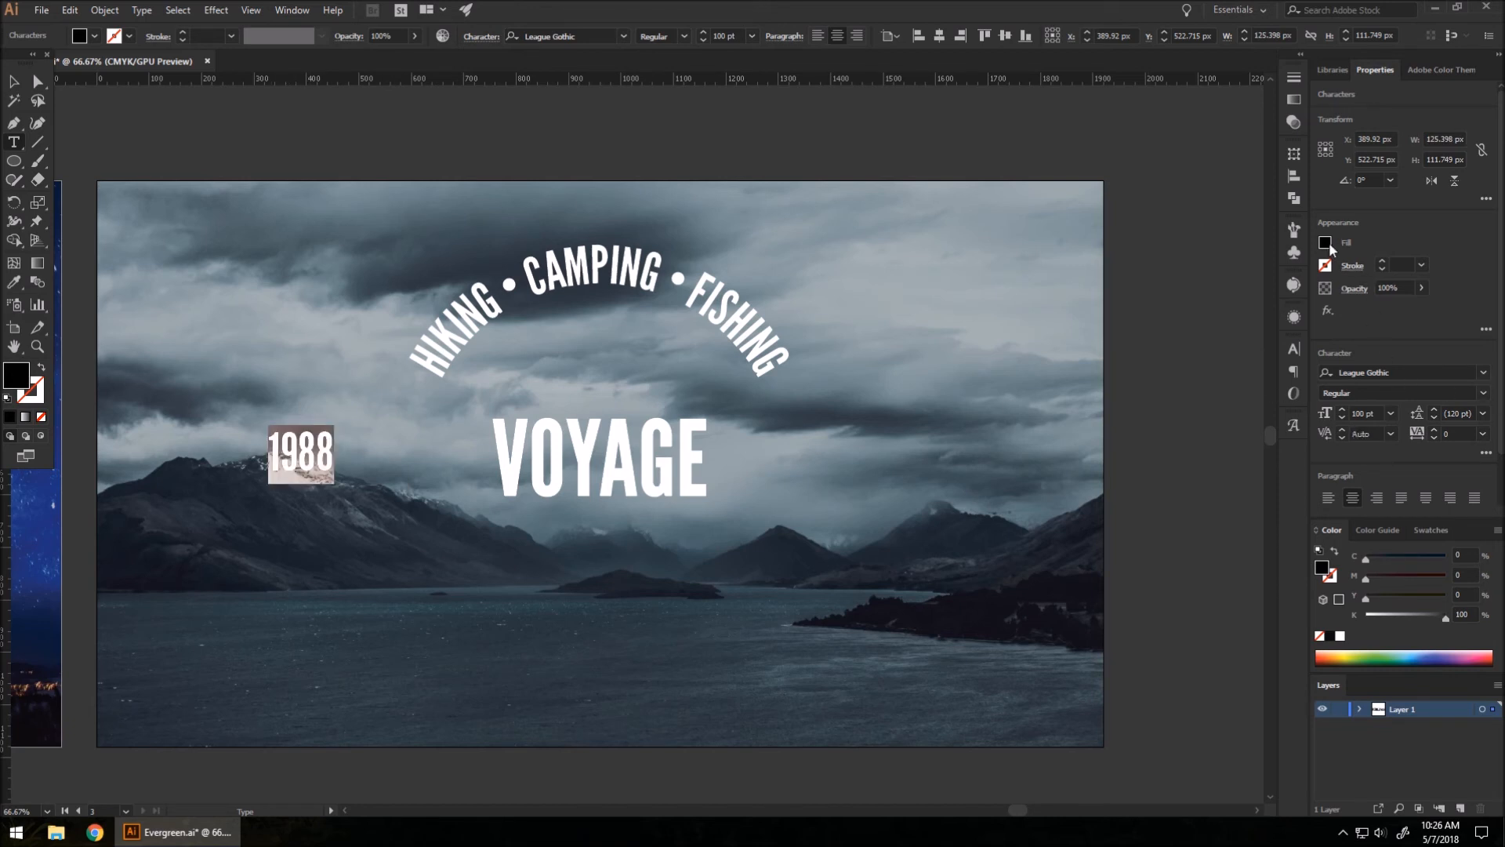
click(1325, 243)
click(1179, 301)
Step: Position 1988 beside VOYAGE on its left and place a duplicate level with it on the right
click(13, 81)
scroll(566, 559, up, 1)
drag(167, 387, 907, 413)
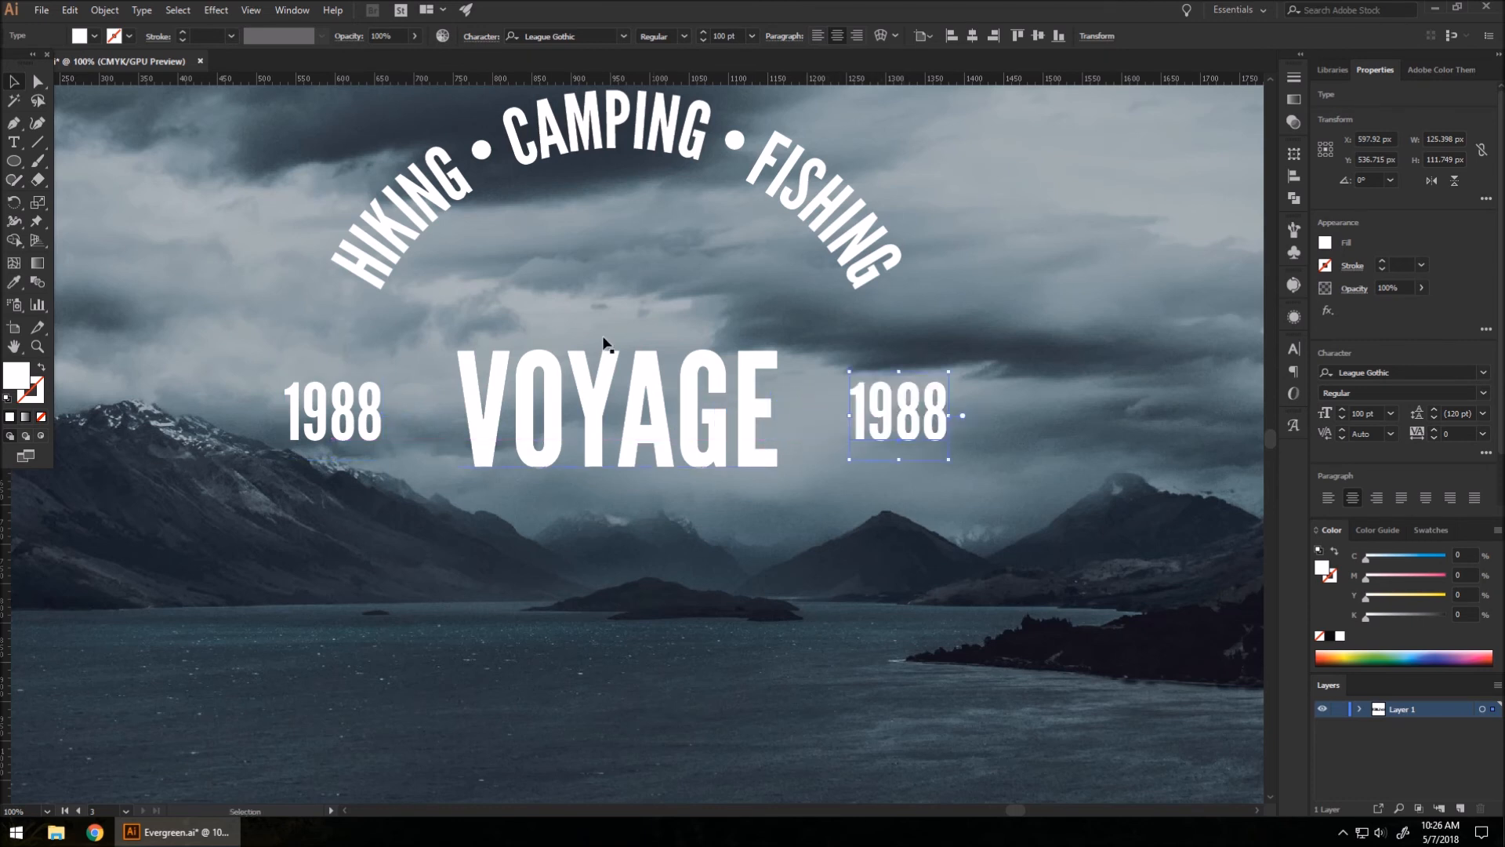
Step: Change the duplicated year to the right of VOYAGE to 2018 and deselect it
click(21, 145)
double_click(900, 400)
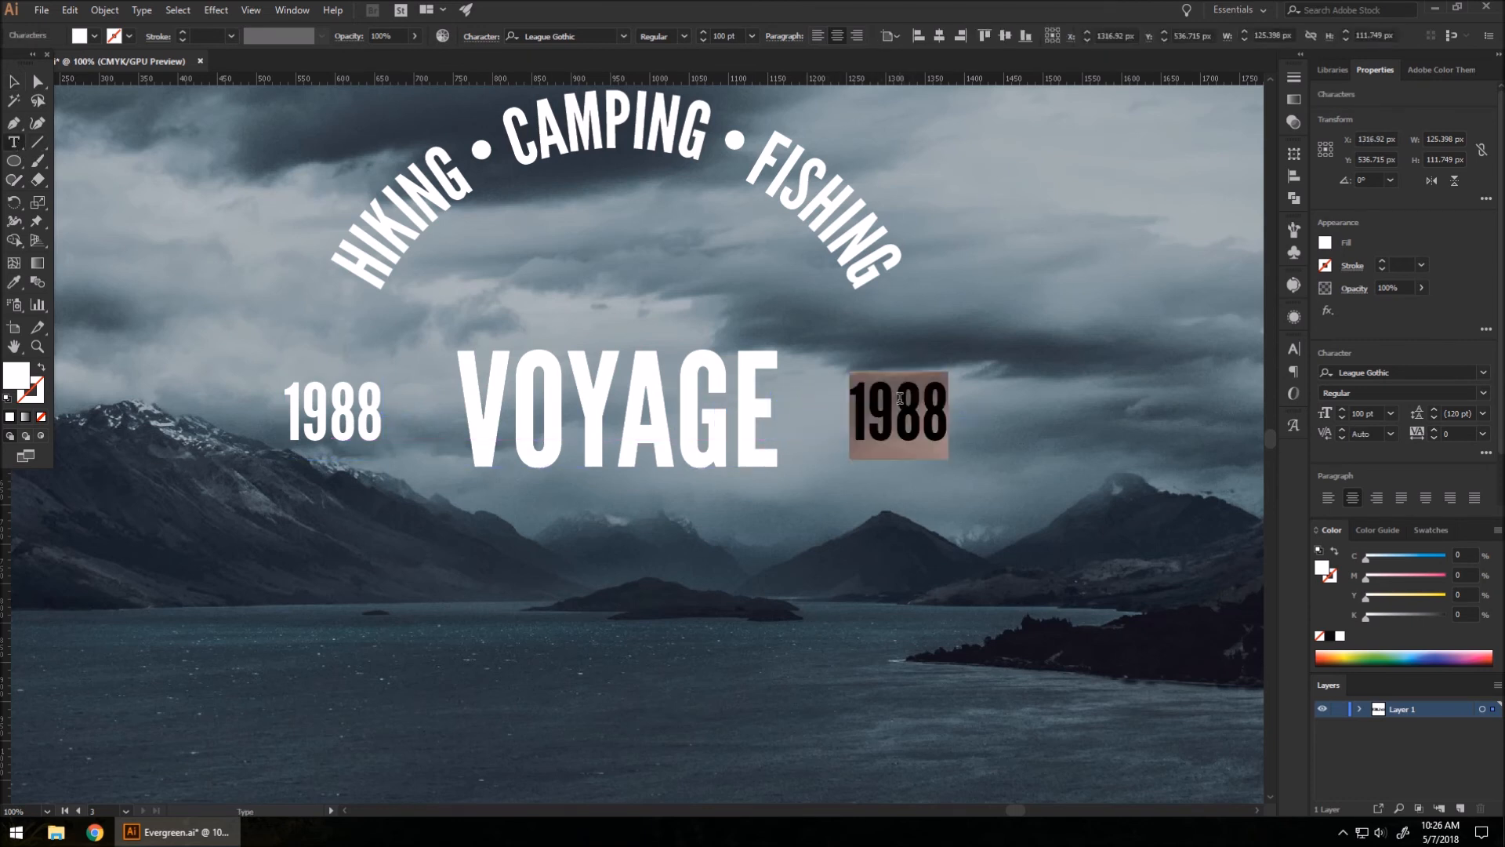
text(2018)
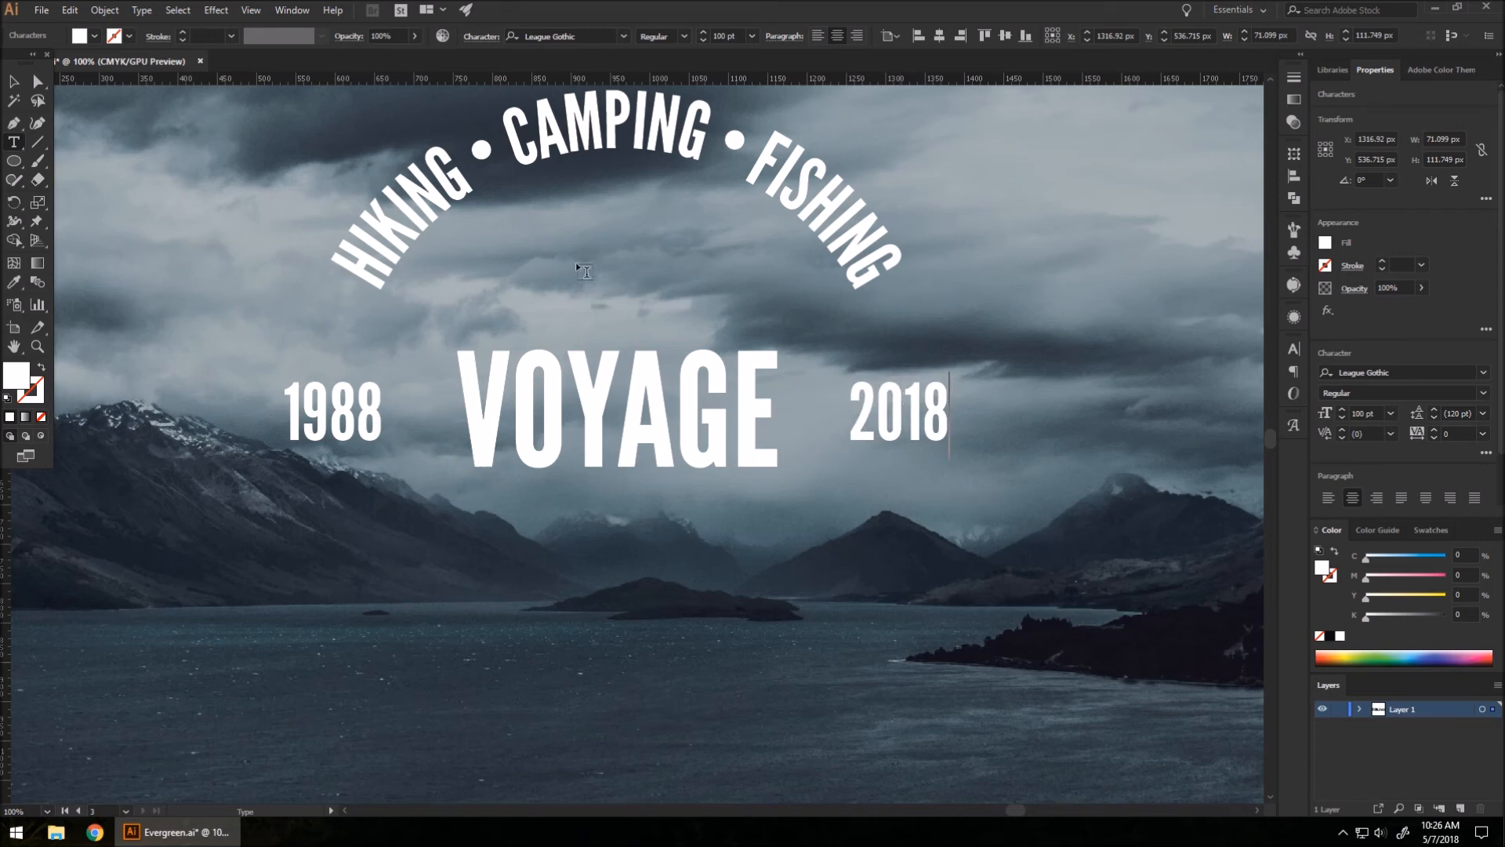
click(15, 83)
scroll(914, 255, down, 2)
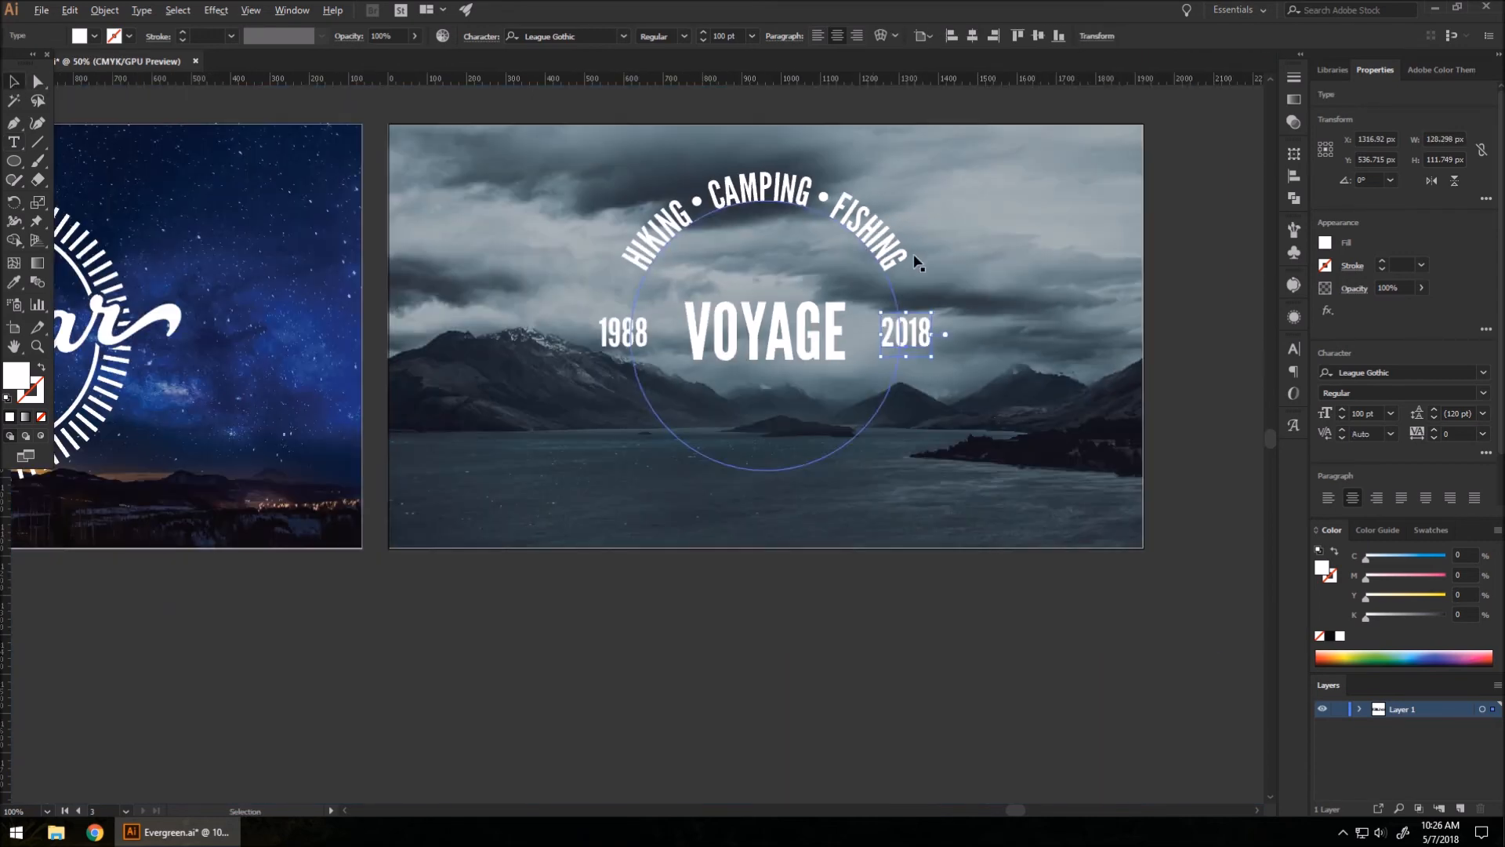
click(924, 573)
scroll(833, 390, up, 1)
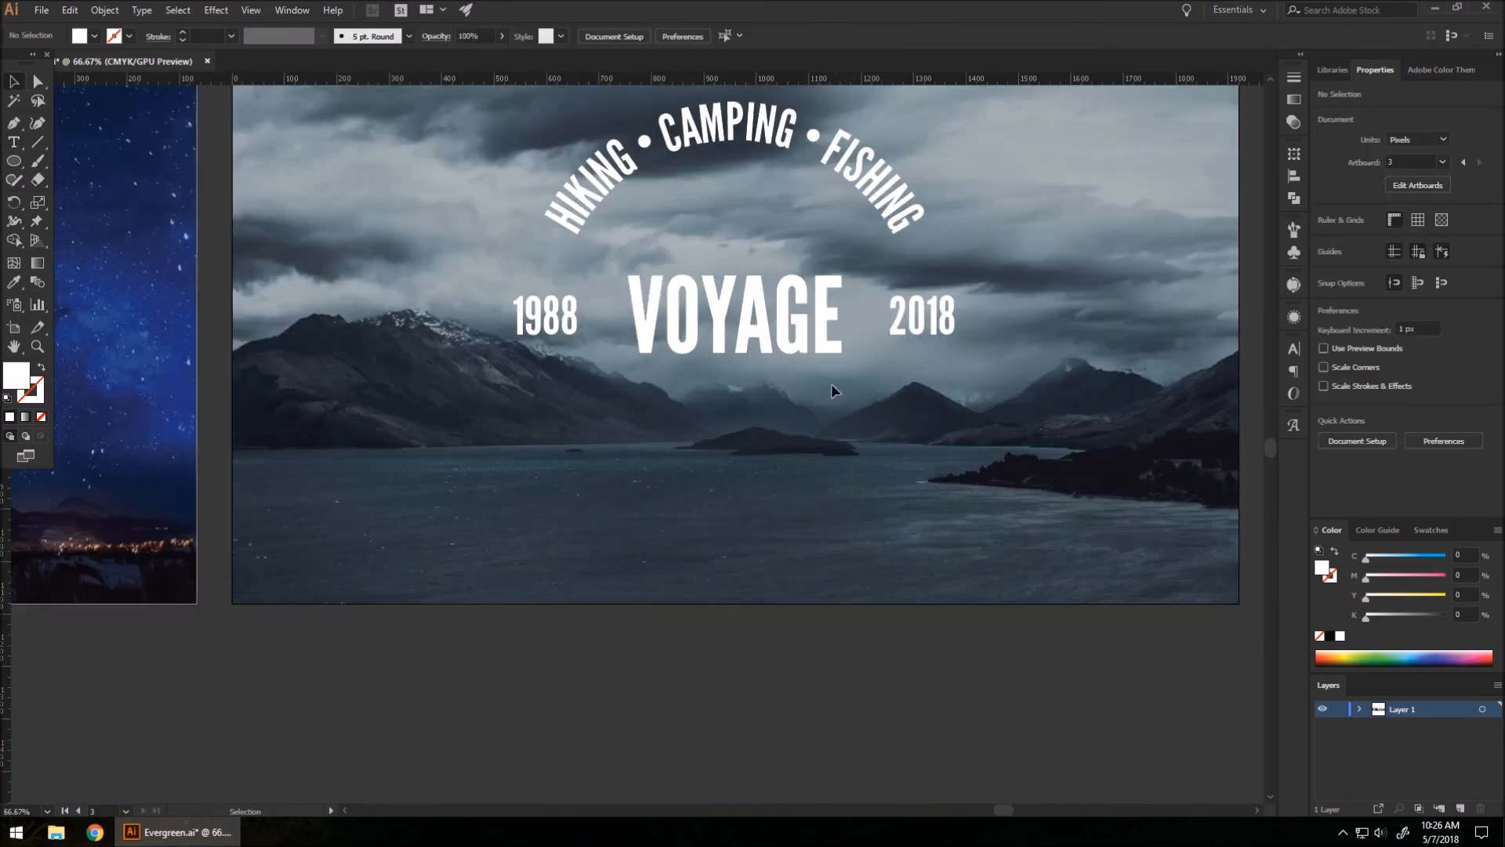
Step: Add a centered text line reading BRITISH COLUMBIA, CANADA over the lake below VOYAGE
click(15, 144)
click(620, 485)
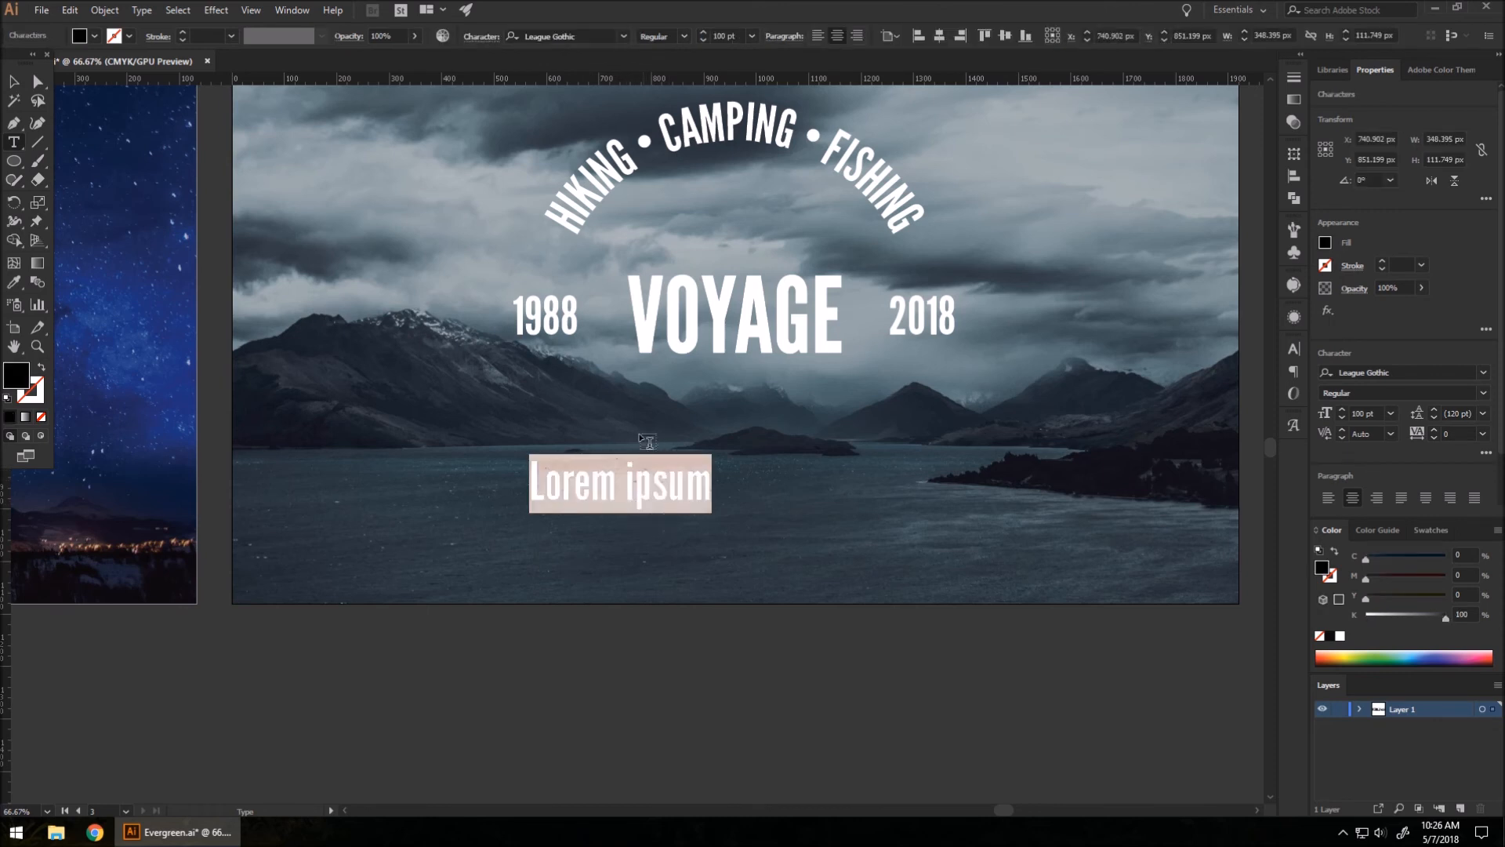
text(Br)
key(BackSpace)
text(RITH)
key(BackSpace)
key(BackSpace)
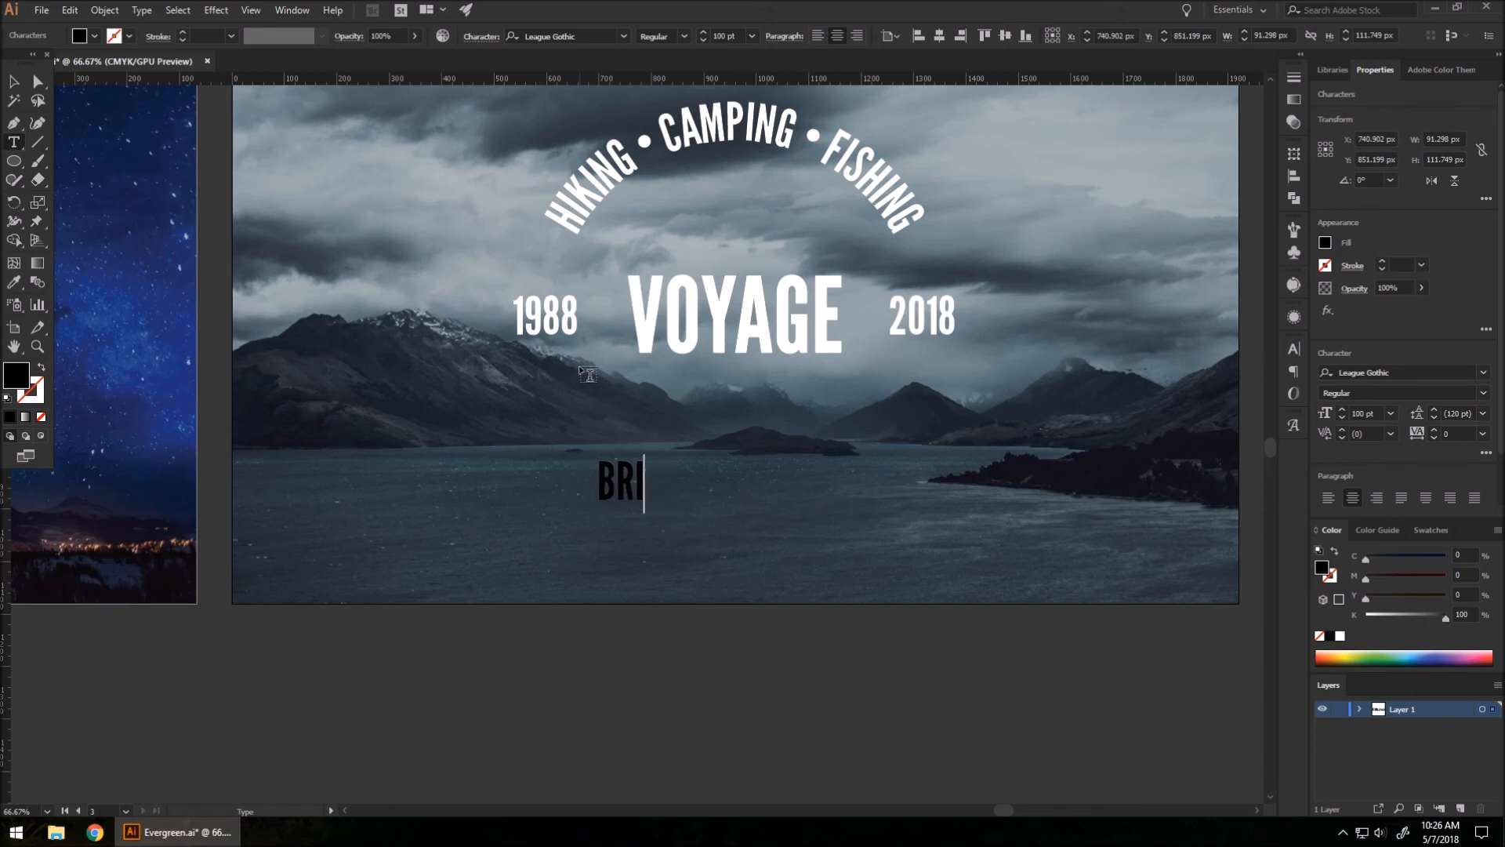
text(TI)
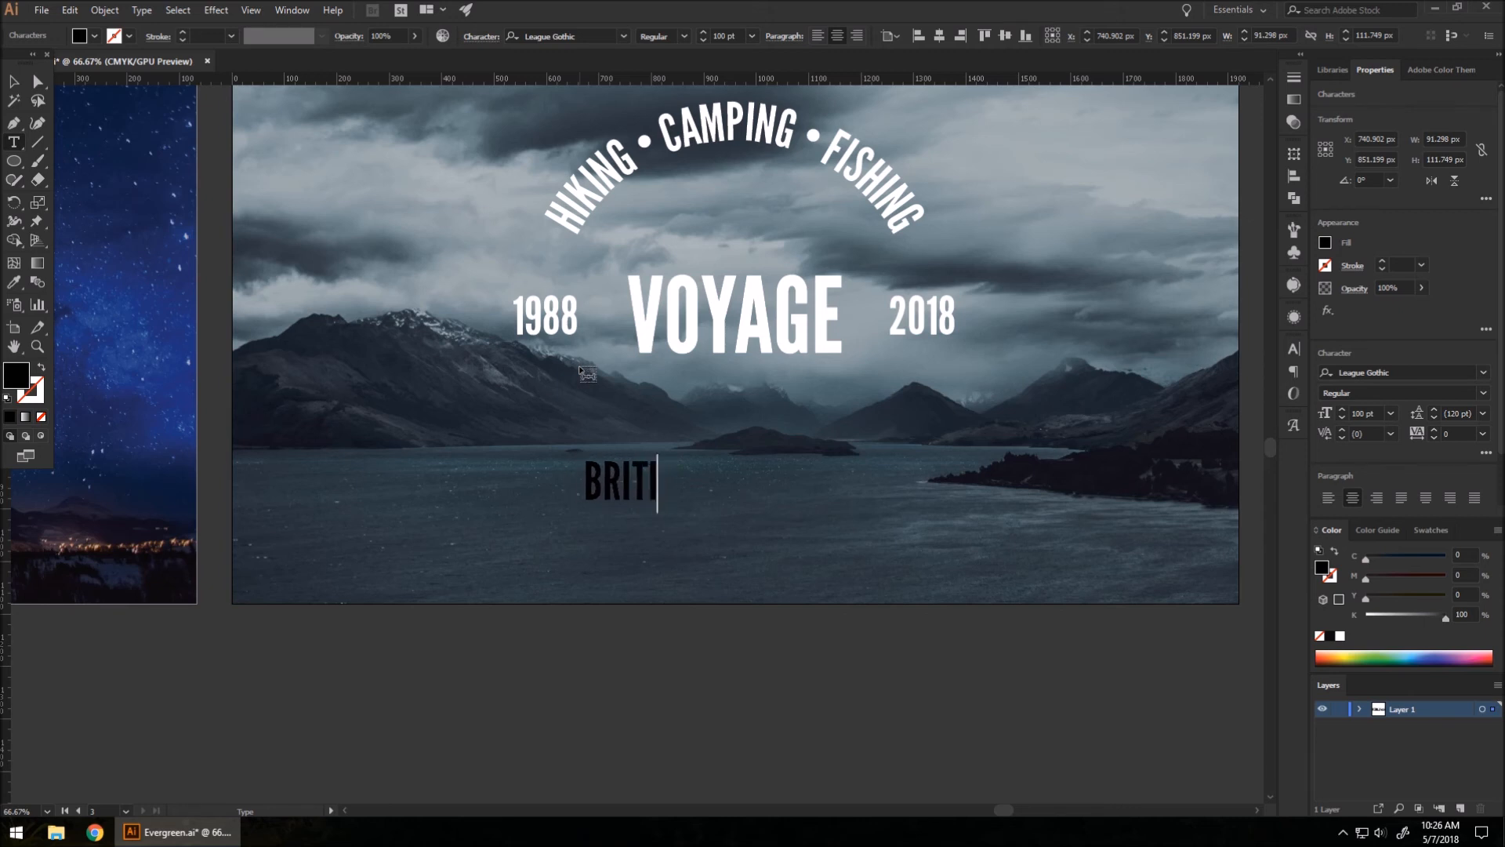
text(SH C)
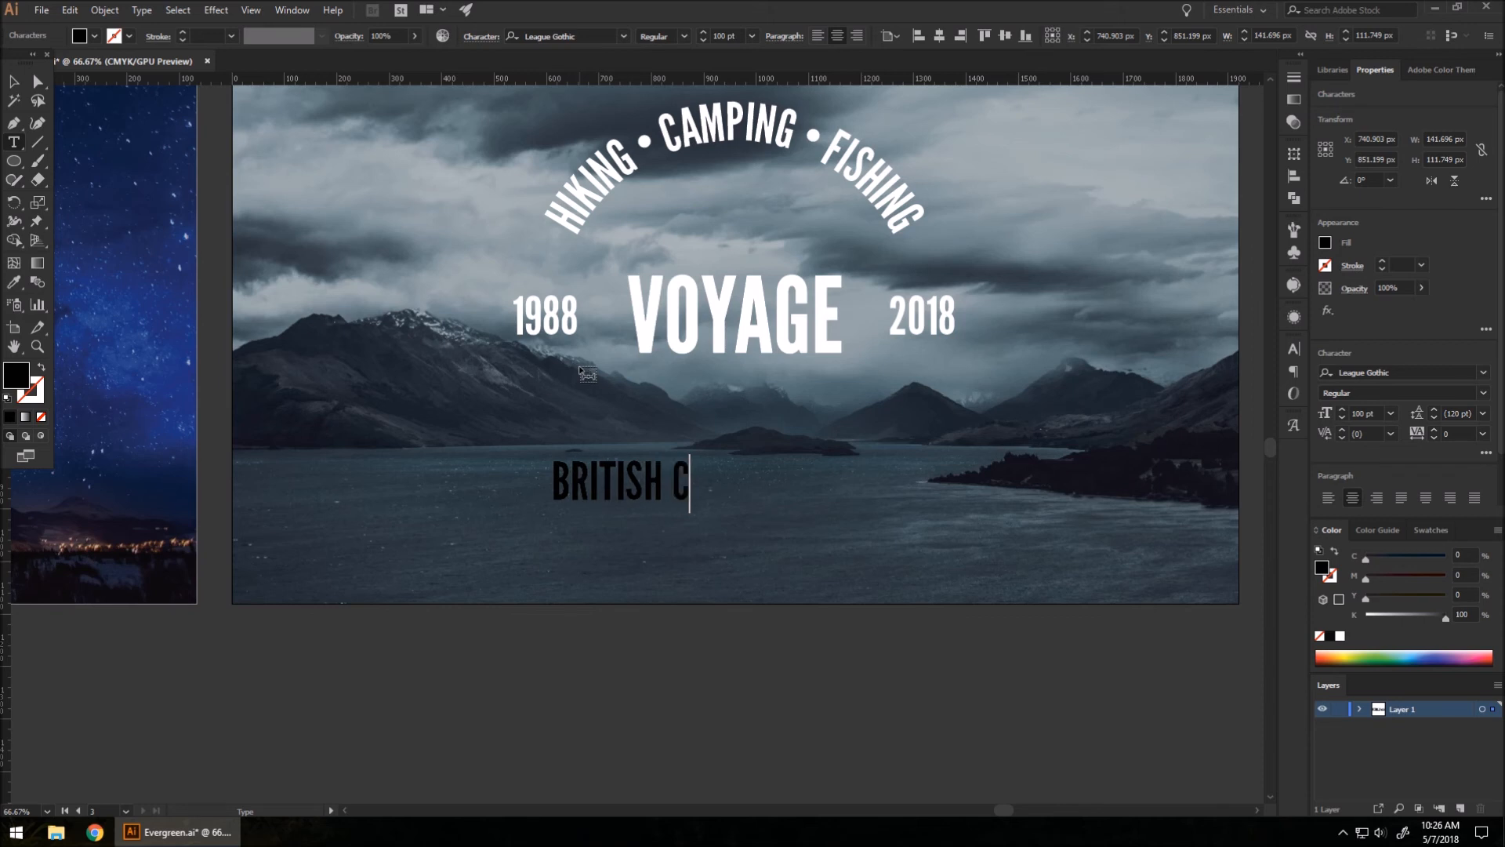
text(O)
key(BackSpace)
text(OLUMBIA, CANADA)
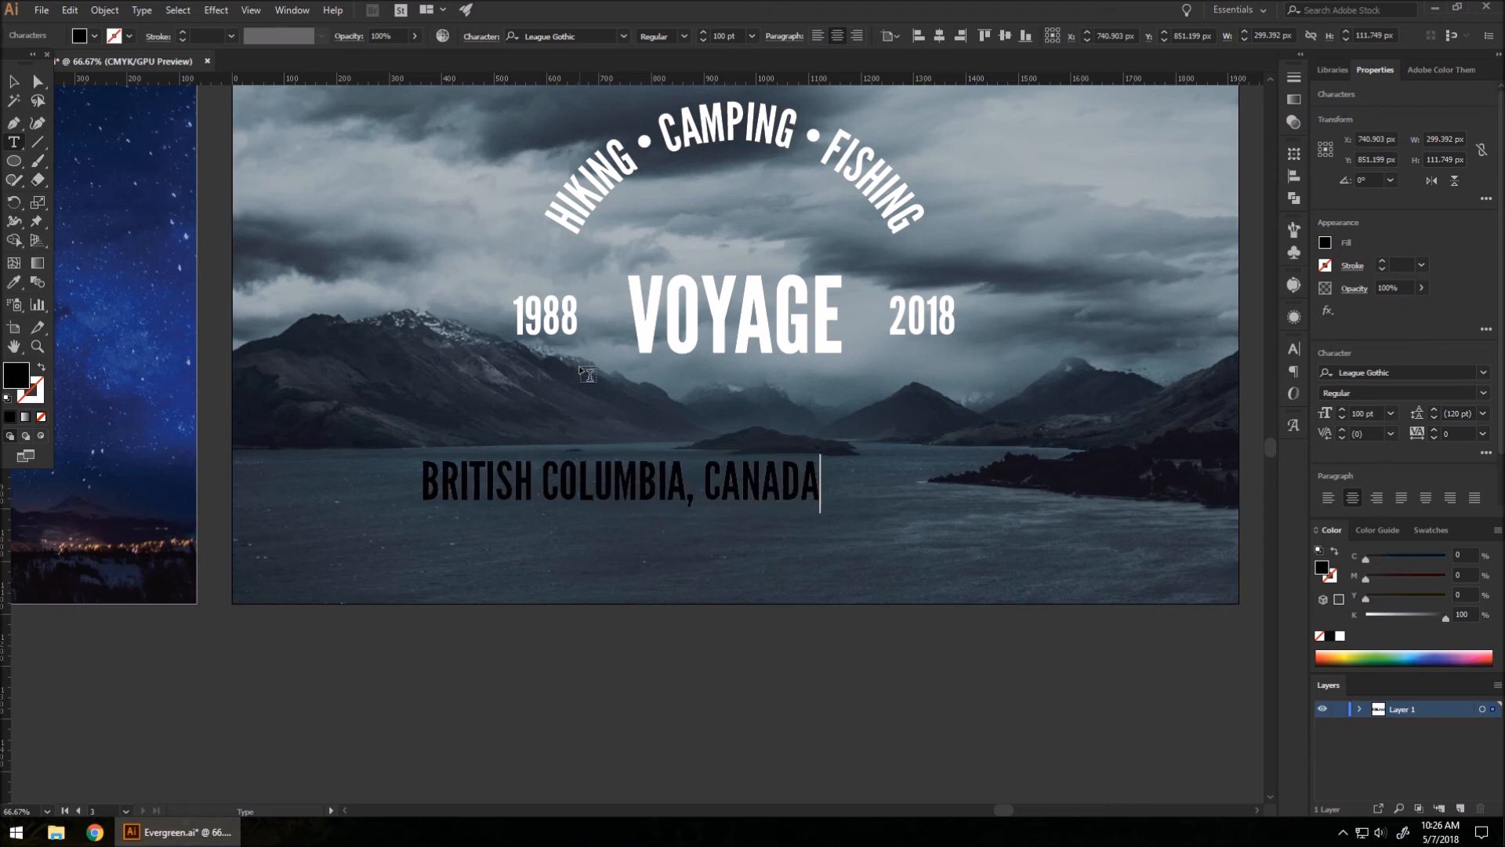
click(15, 82)
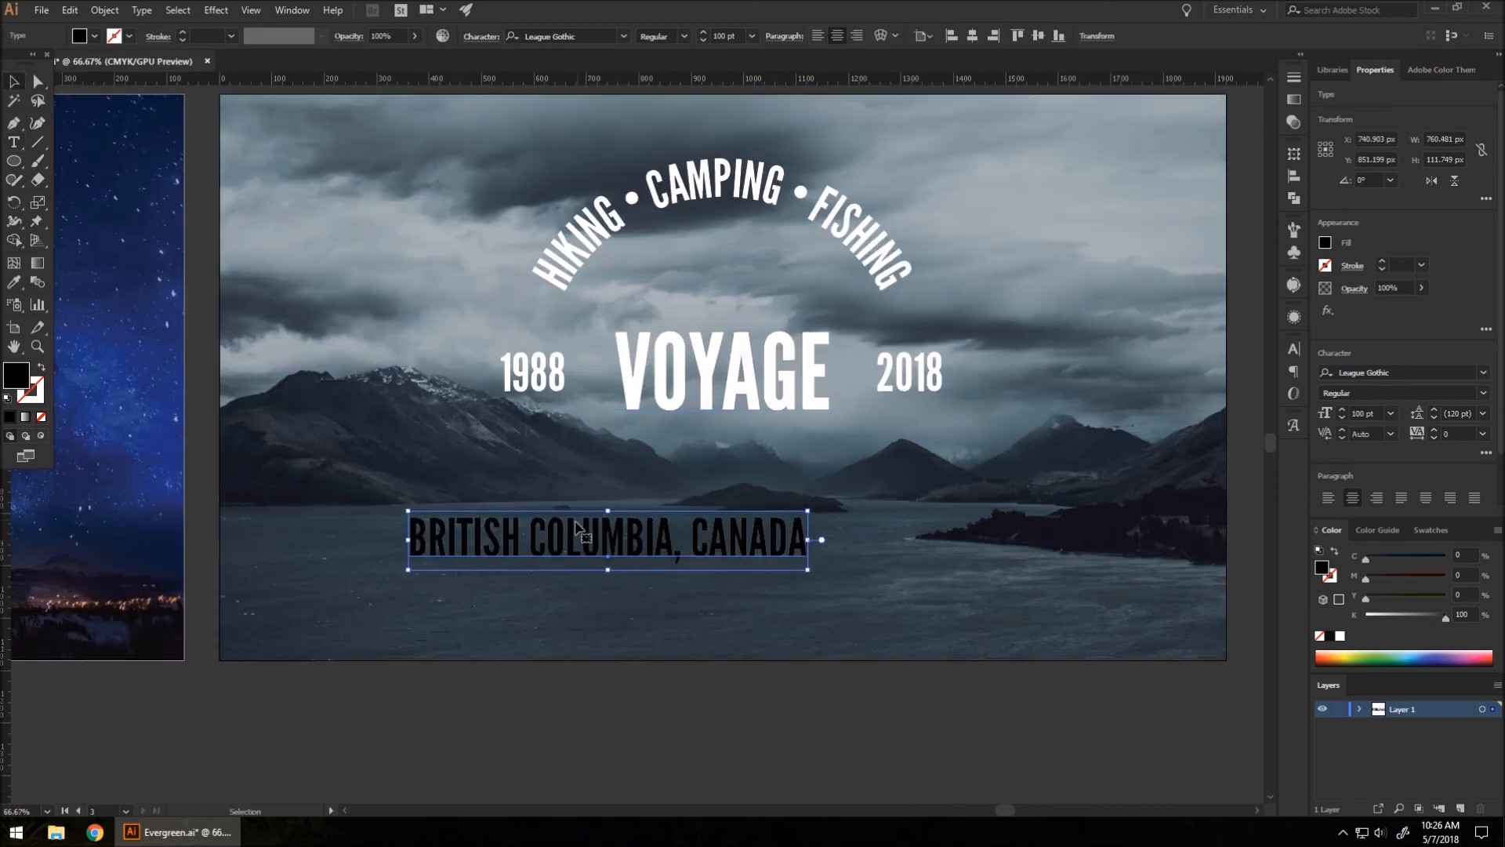
Step: Move the BRITISH COLUMBIA, CANADA line up to sit centered just below VOYAGE and give it a white fill
drag(579, 526, 694, 449)
key(t)
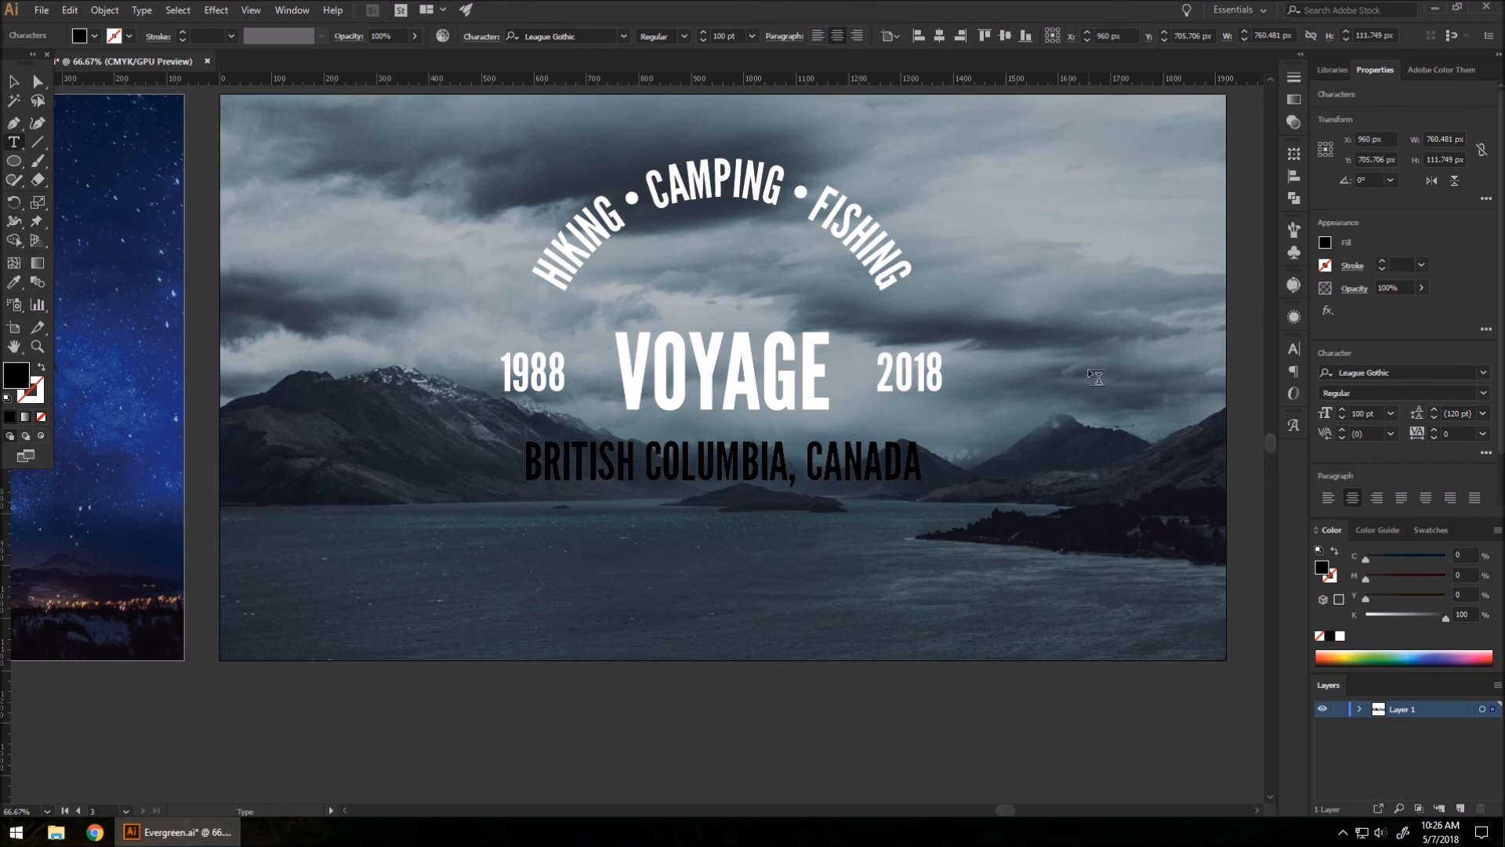
triple_click(755, 470)
click(1326, 265)
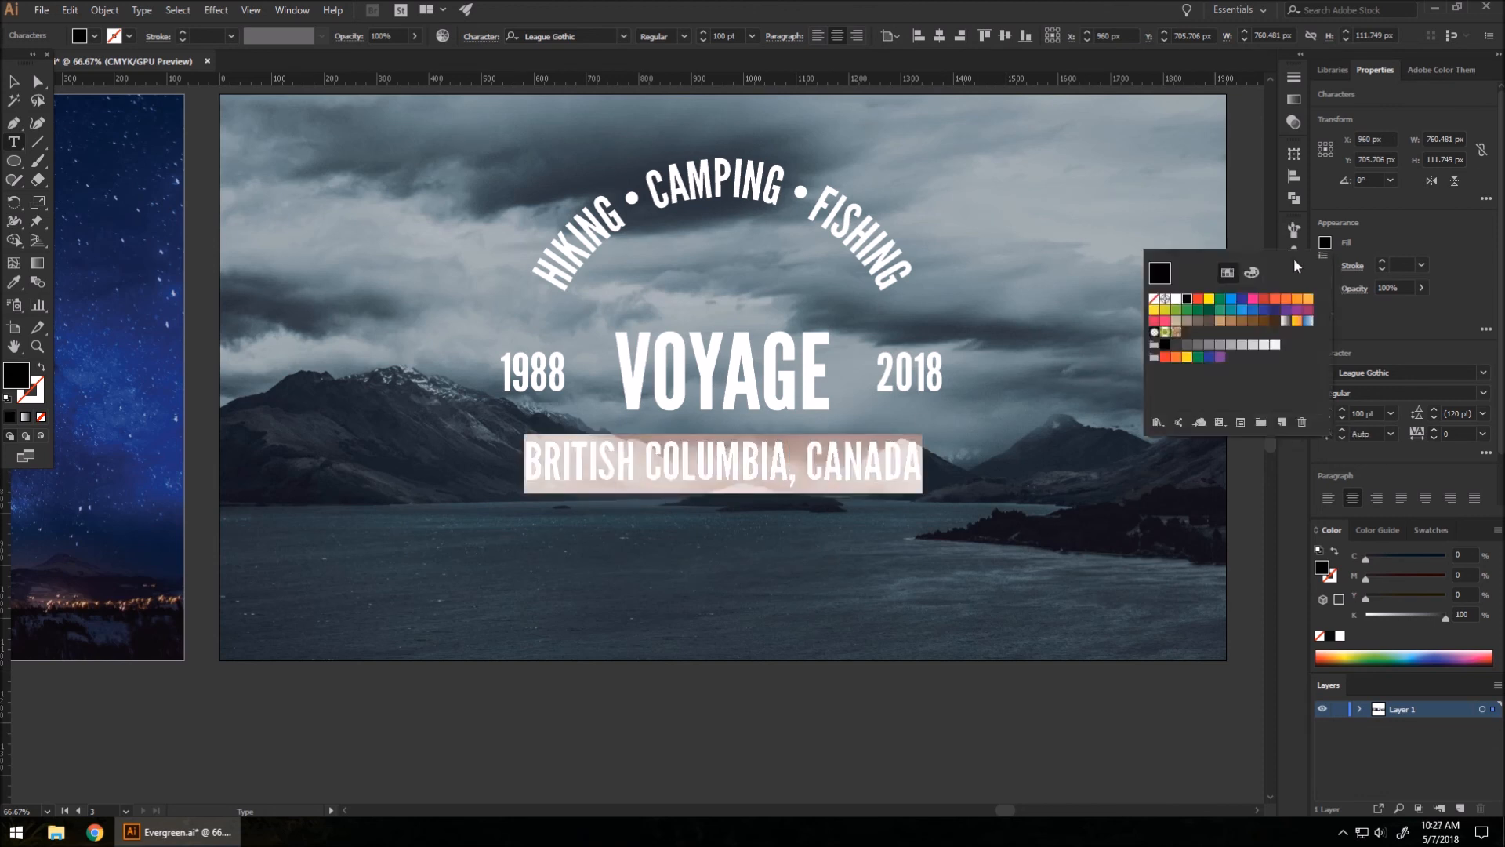
click(1177, 301)
click(1396, 233)
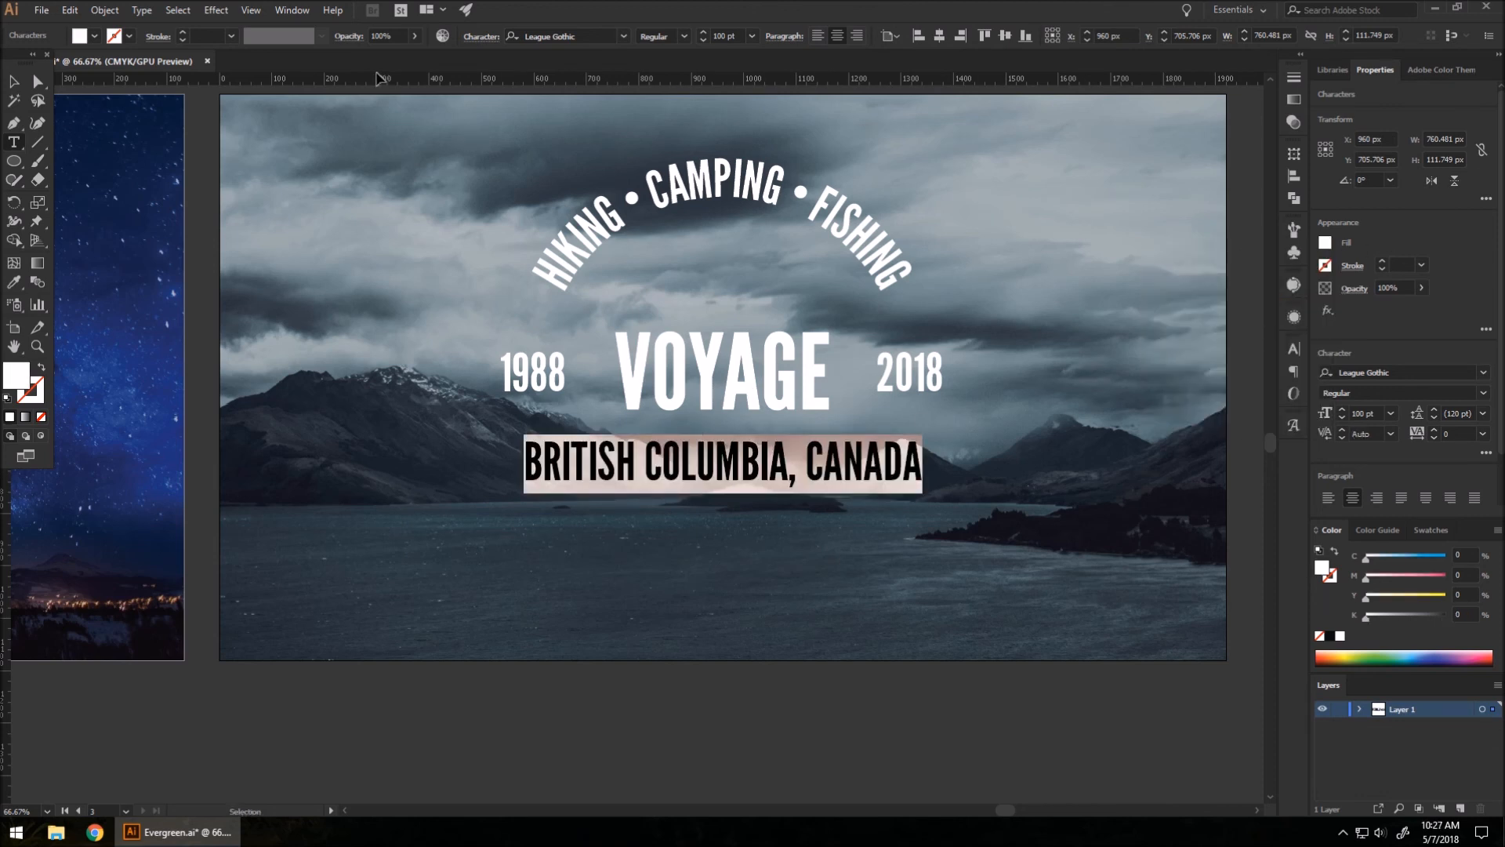
Step: Set the location line, 1988 and 2018 to League Gothic's Condensed Regular style
click(683, 36)
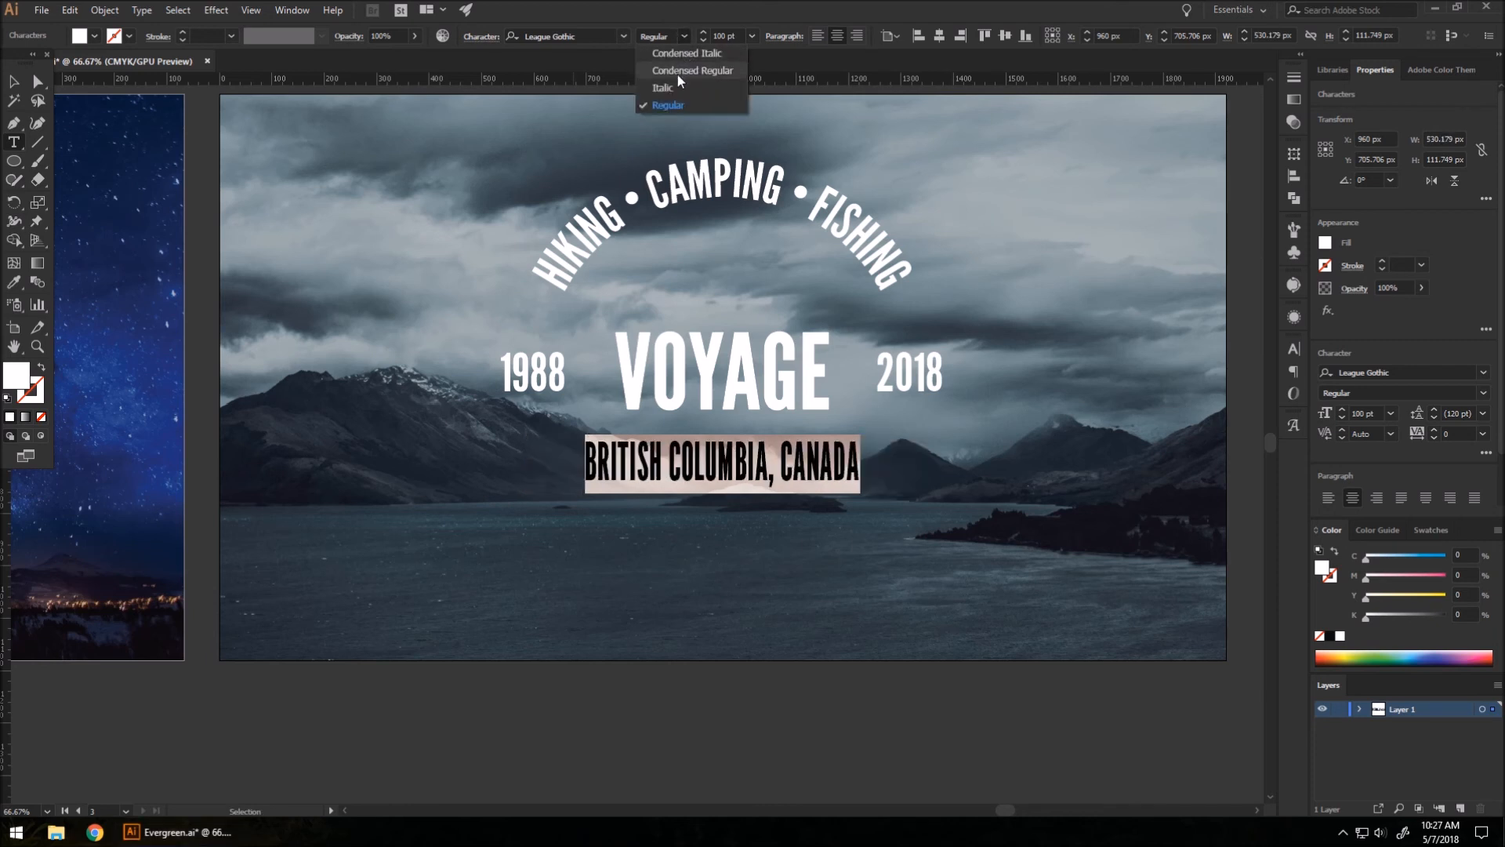
click(677, 71)
double_click(545, 376)
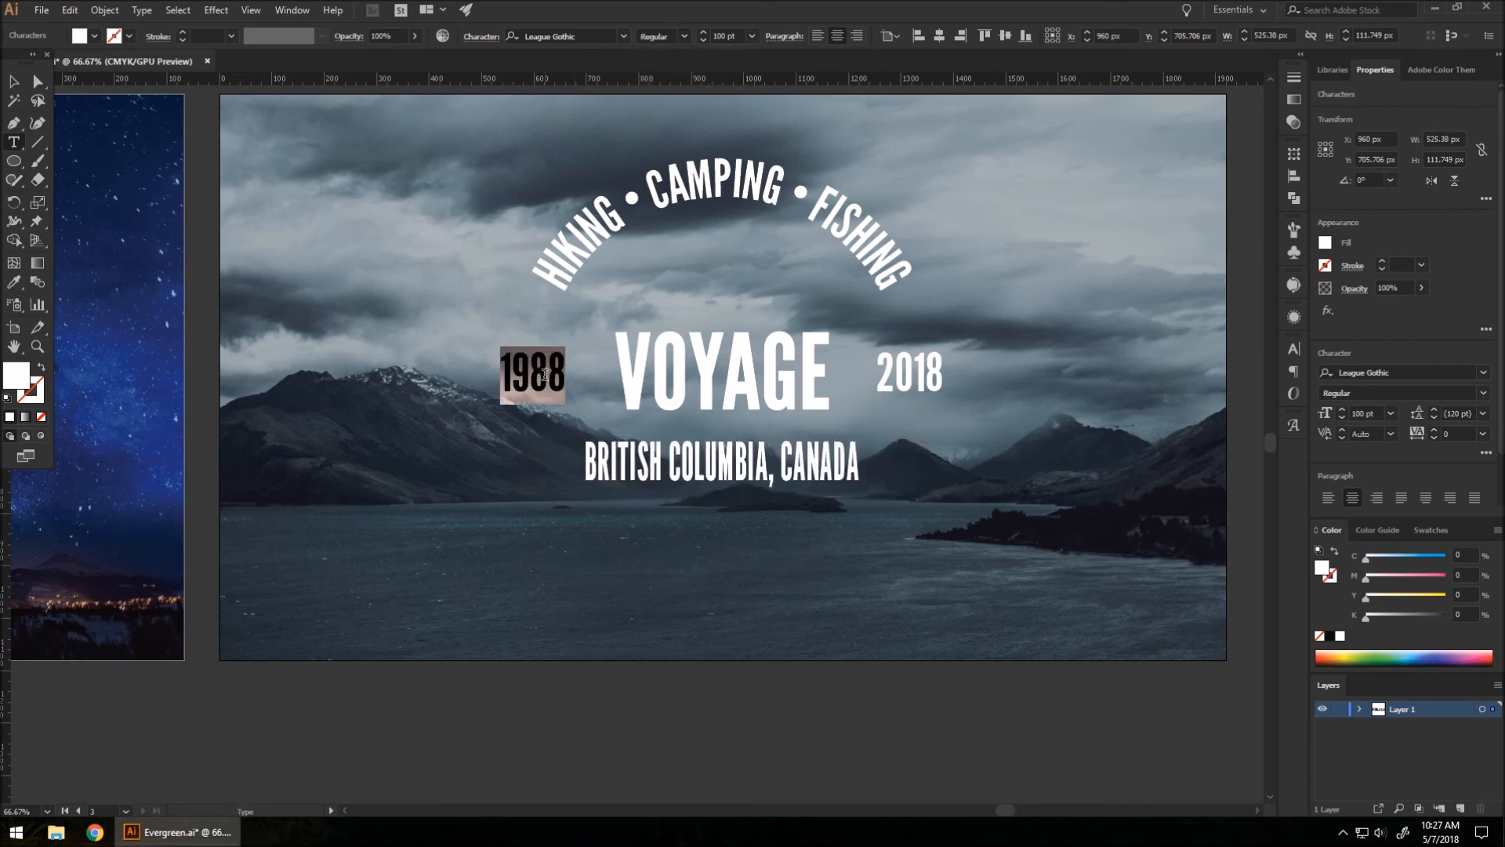
click(687, 36)
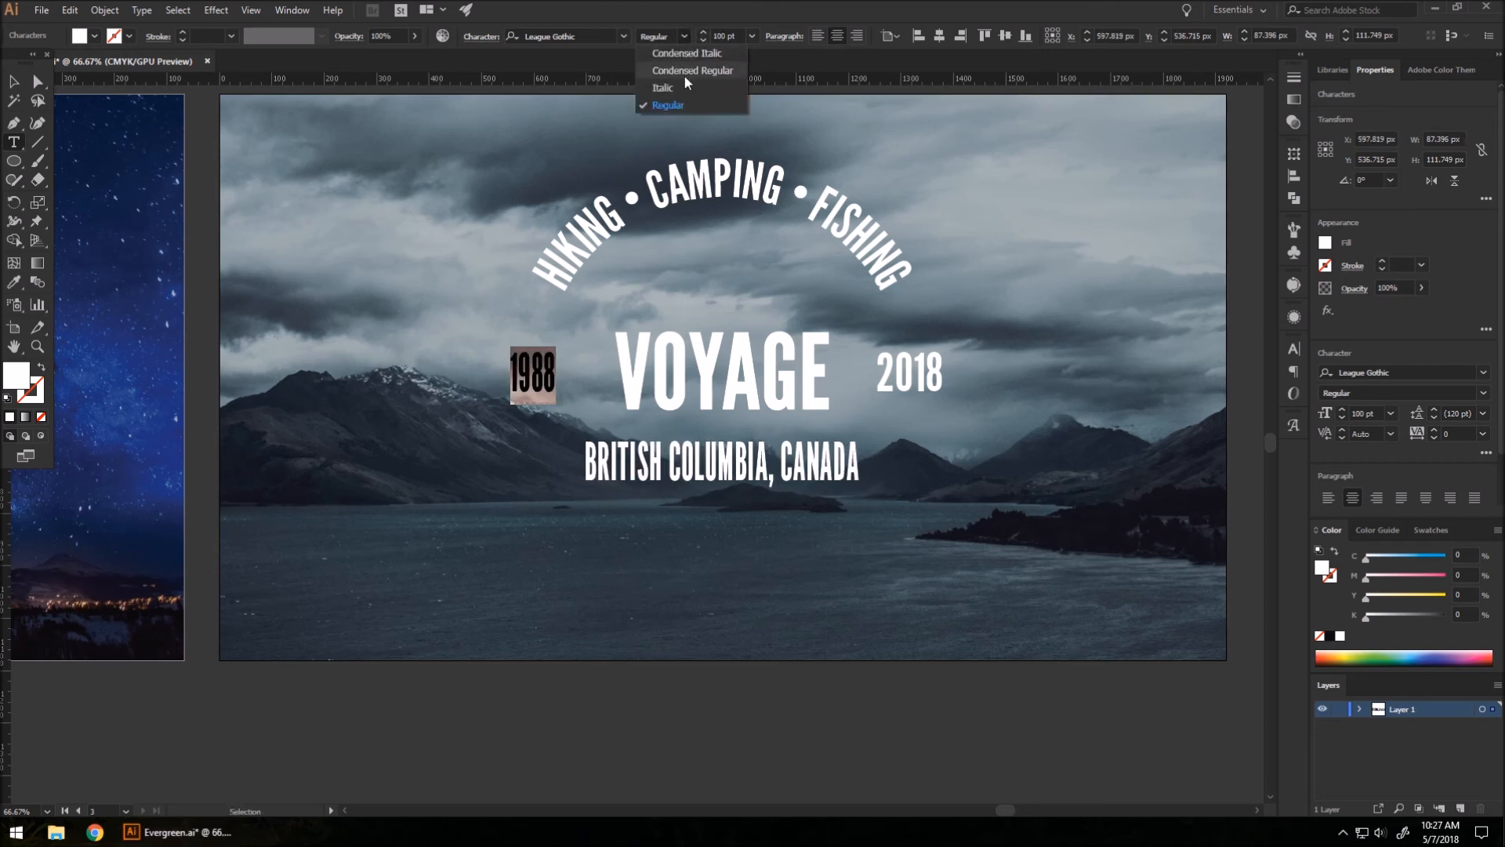
click(684, 74)
double_click(910, 375)
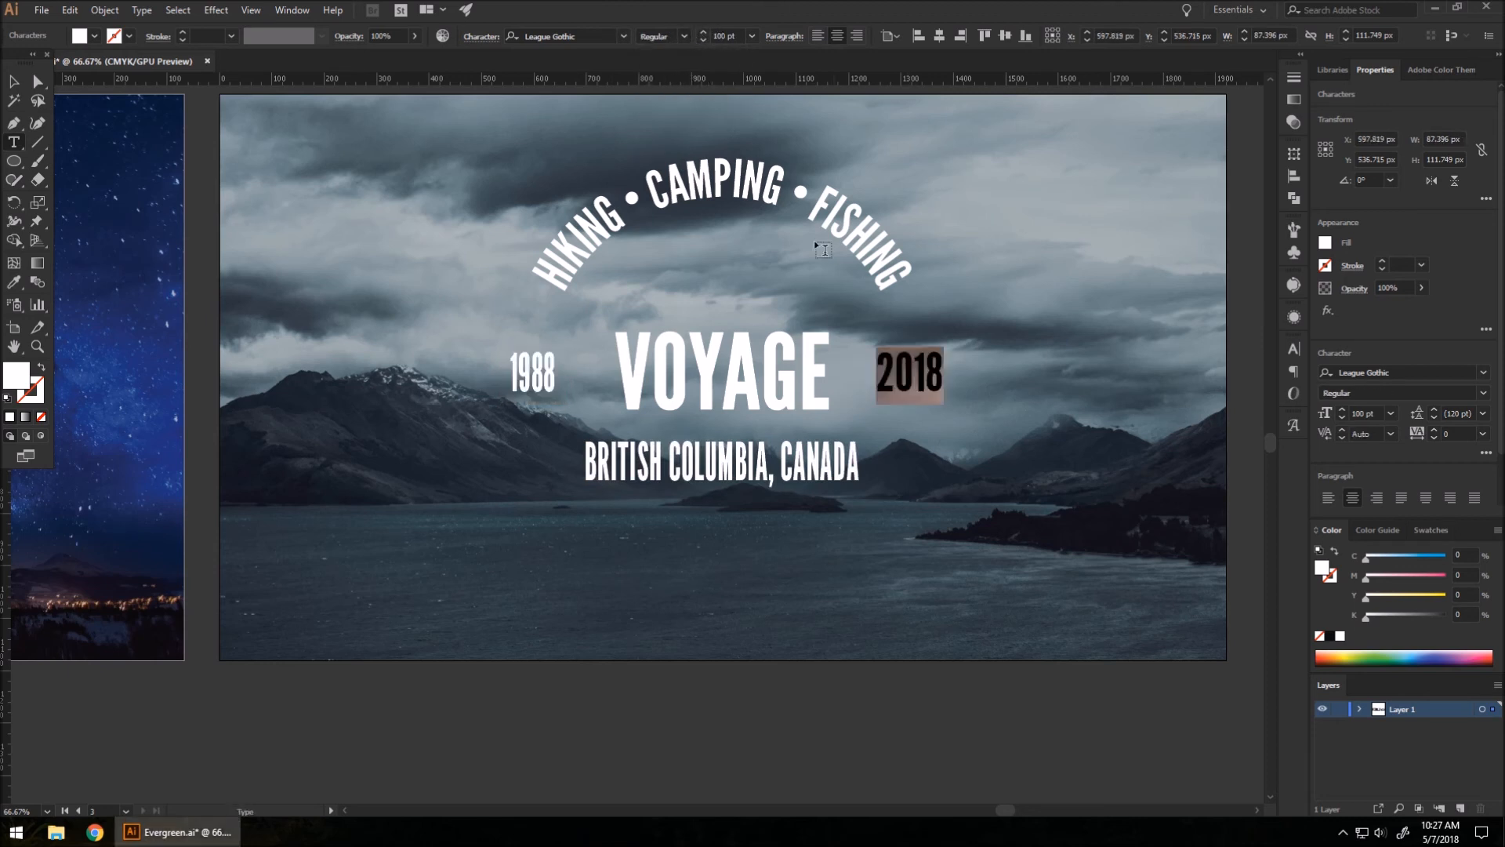
click(683, 36)
click(686, 72)
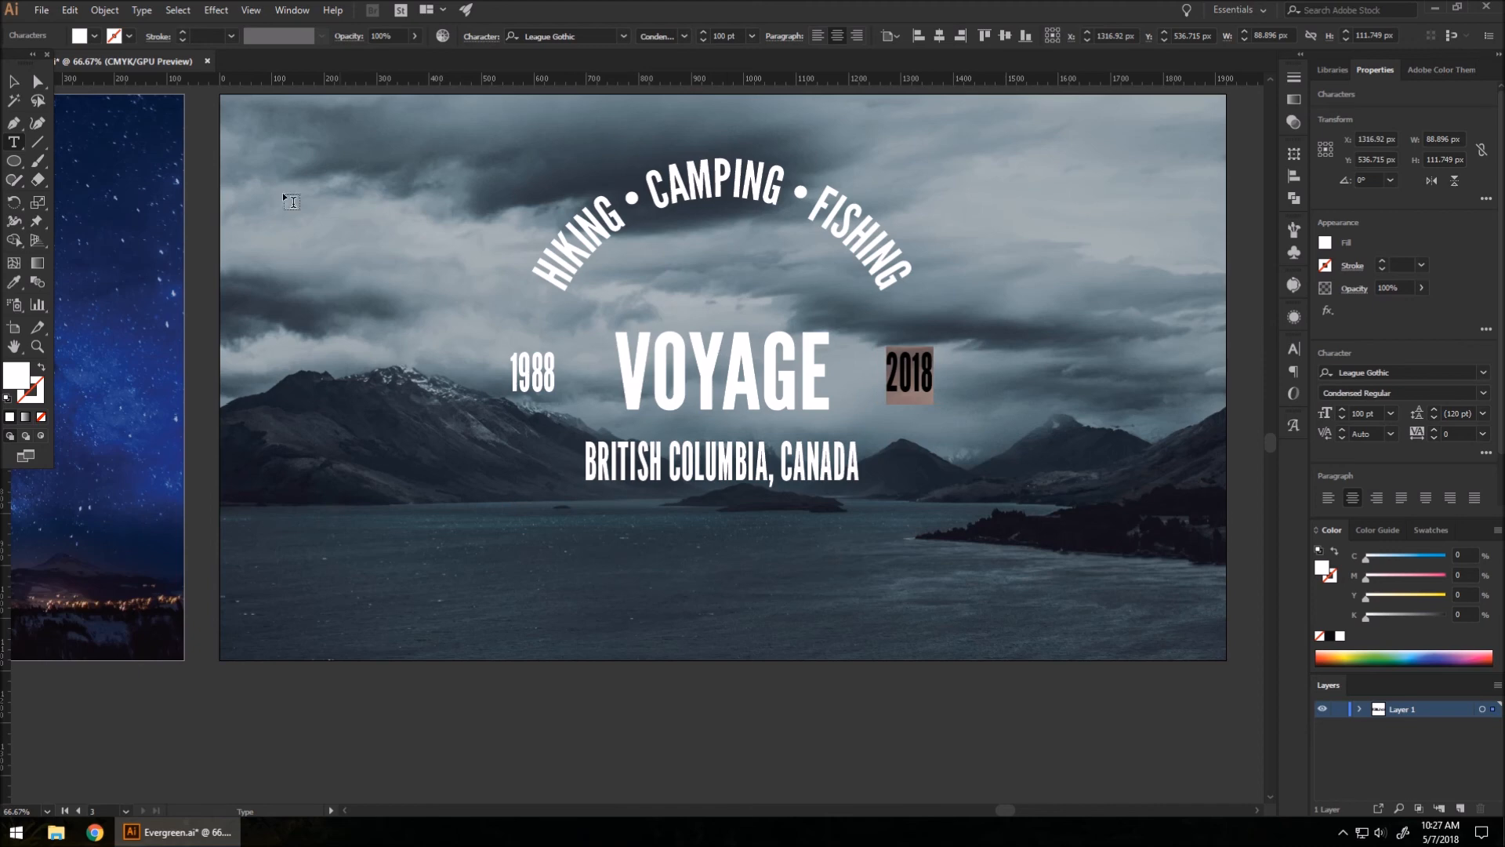
key(Escape)
Step: Scale the location line below VOYAGE down proportionally to about 83 pt, keeping it centered
key(ctrl+equal)
mouse_move(623, 470)
mouse_down()
mouse_move(627, 438)
mouse_move(623, 494)
mouse_up()
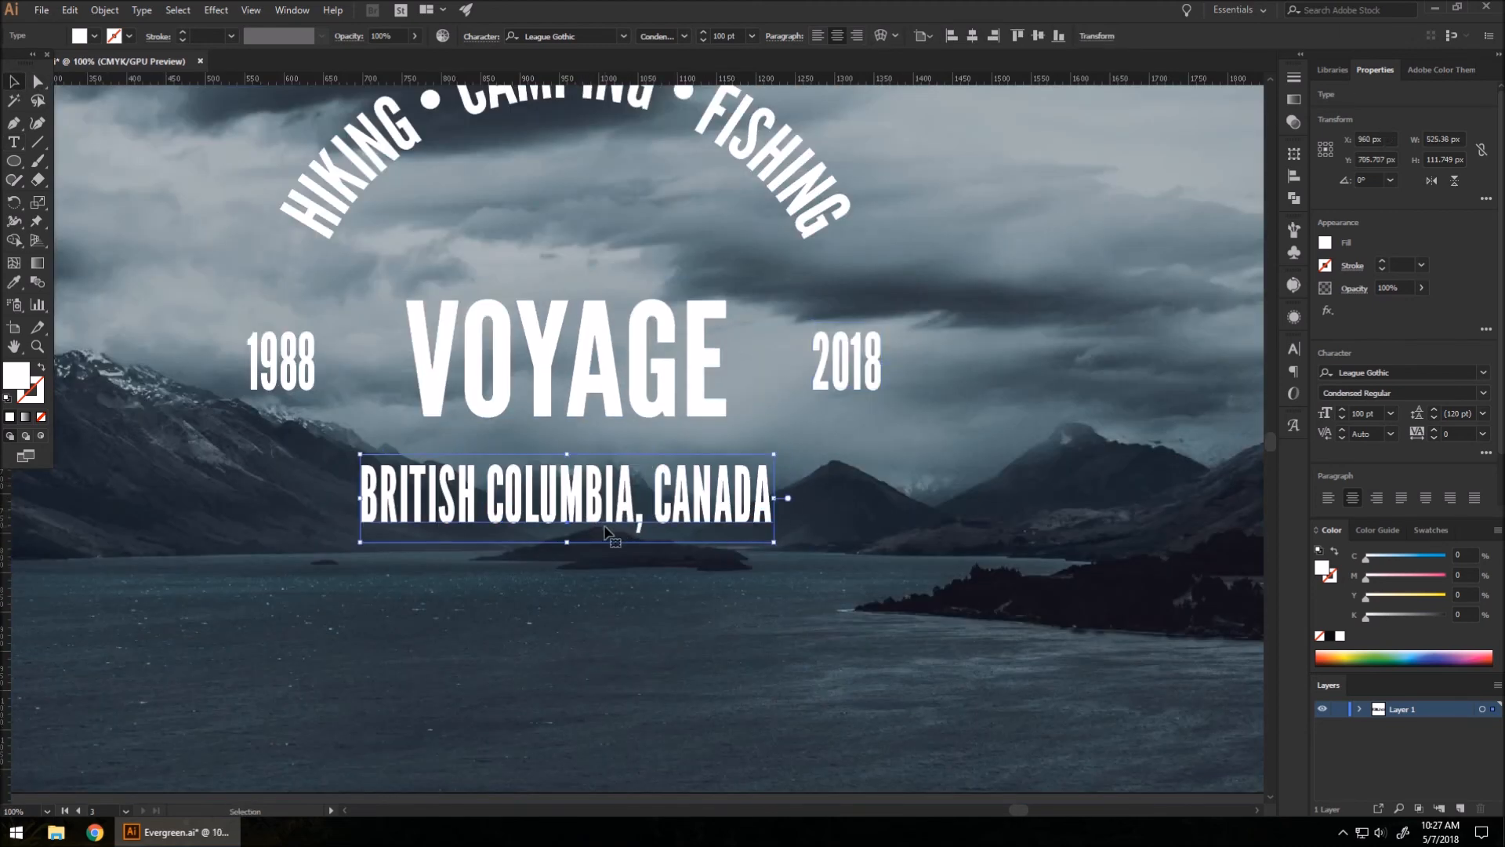
drag(567, 542, 565, 524)
key(ctrl+minus)
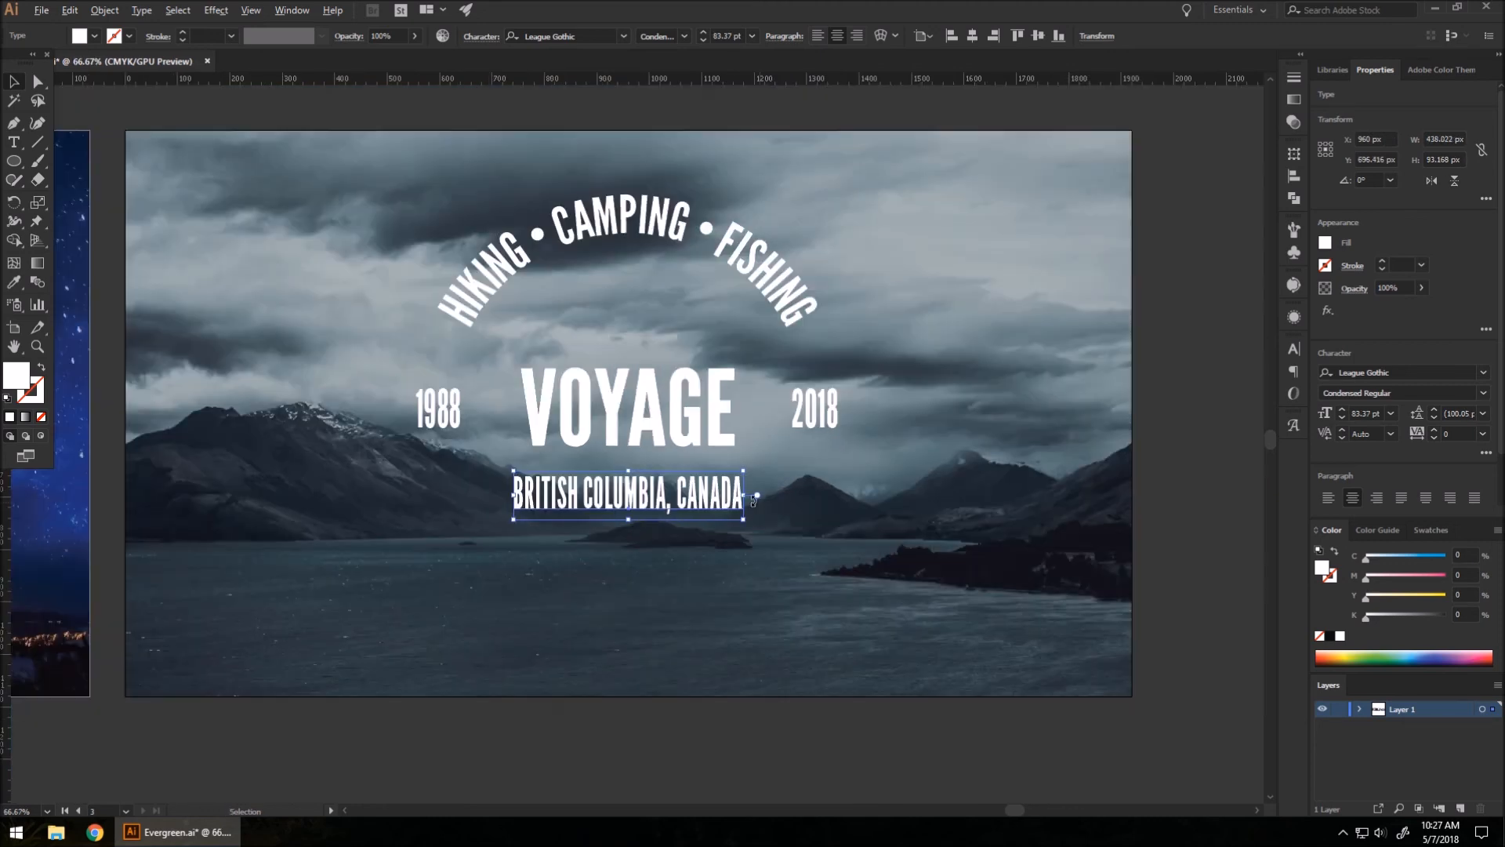
key(ctrl+equal)
key(ctrl+minus)
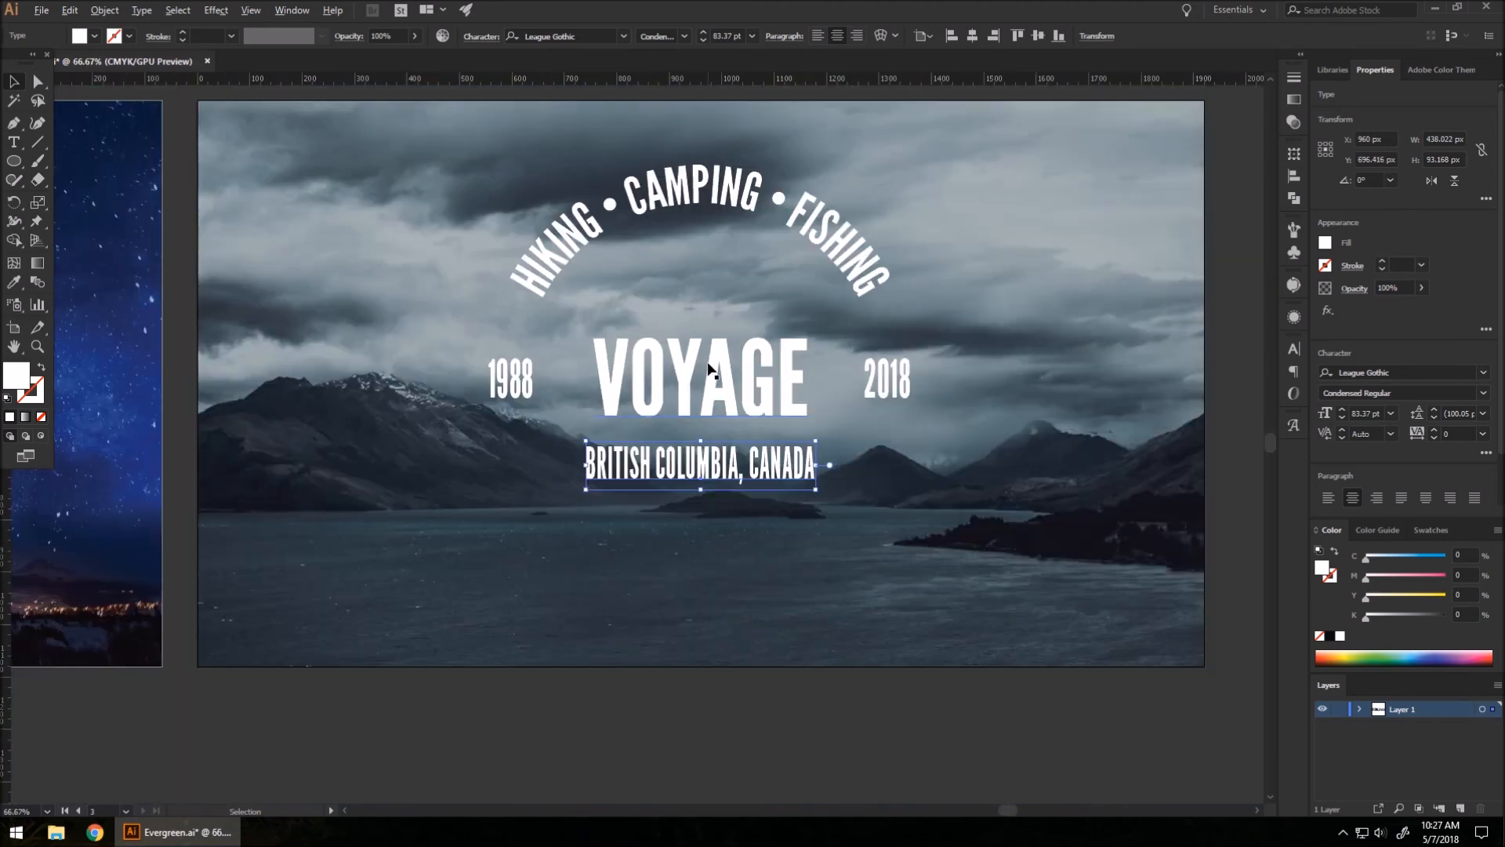
key(ctrl+equal)
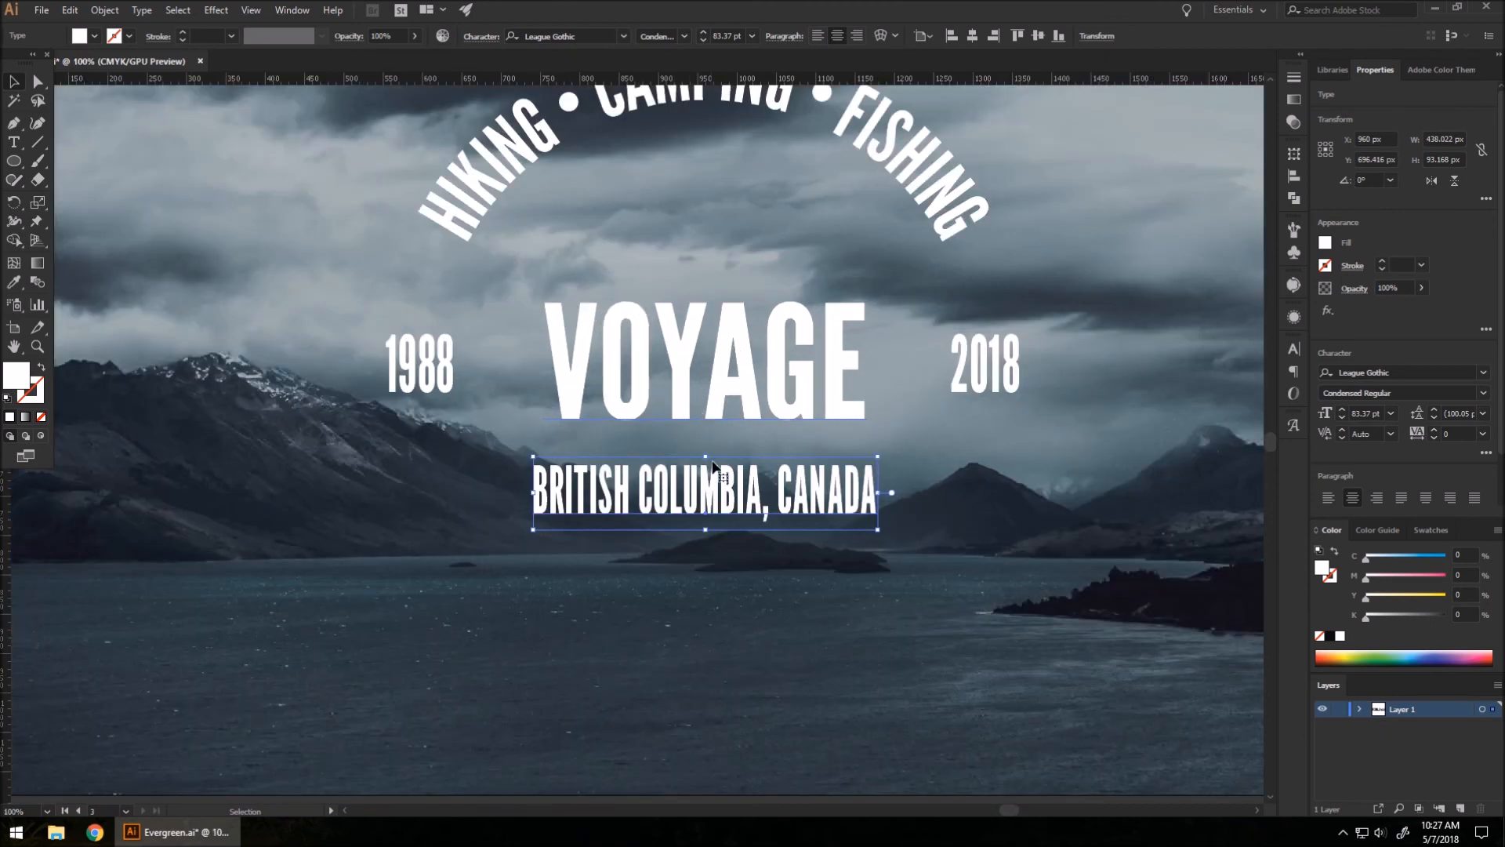
Step: Shrink the circular path of the HIKING • CAMPING • FISHING text to about 566 px in diameter
key(ctrl+minus)
key(ctrl+minus)
key(ctrl+equal)
key(ctrl+equal)
click(676, 210)
drag(938, 768, 891, 742)
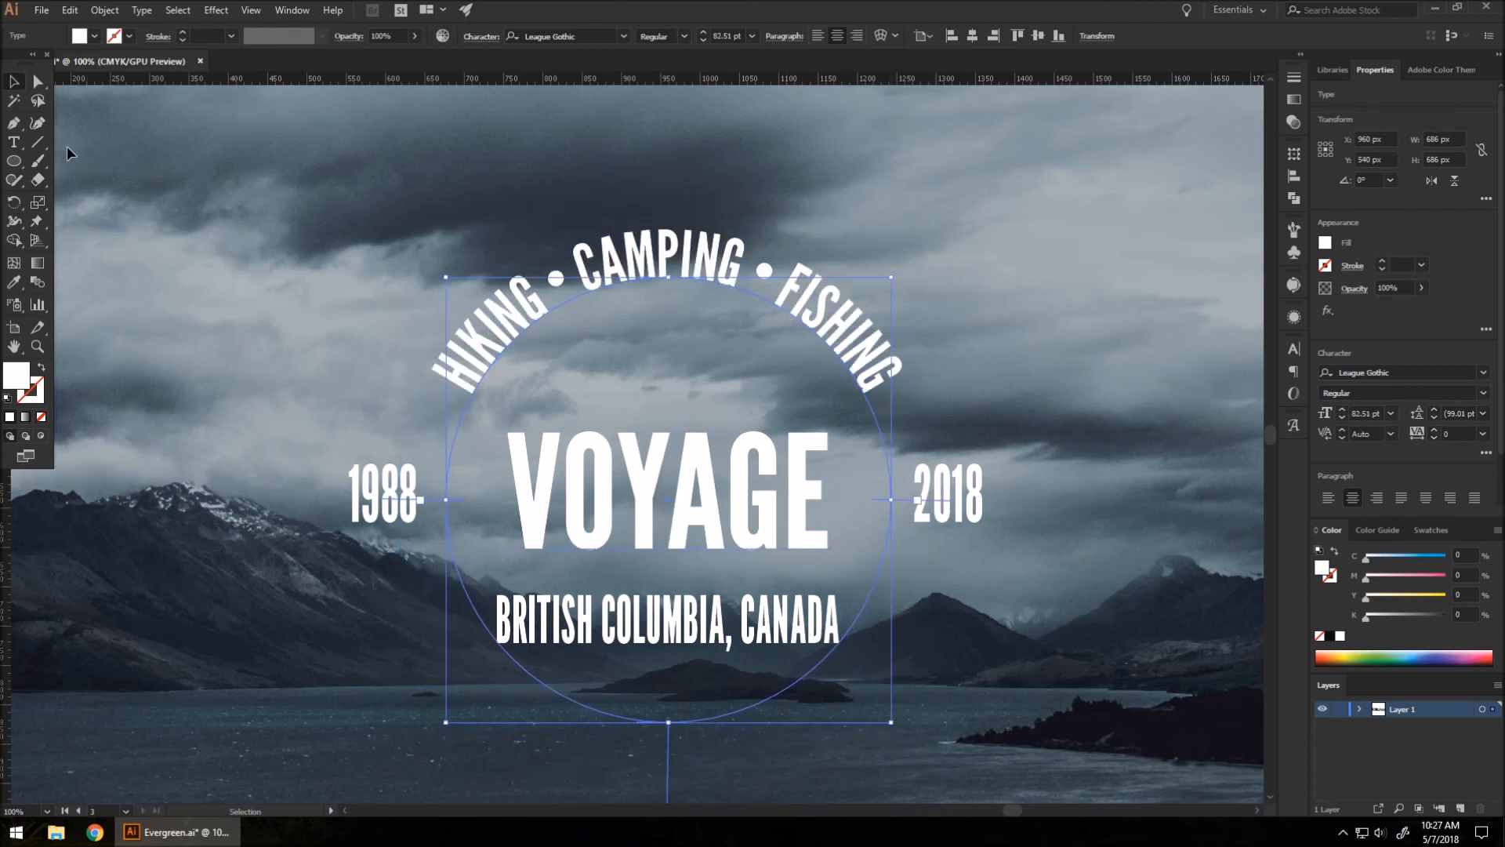
Step: Set the font size of the entire arched text to 100 pt
click(13, 146)
click(630, 268)
key(ctrl+a)
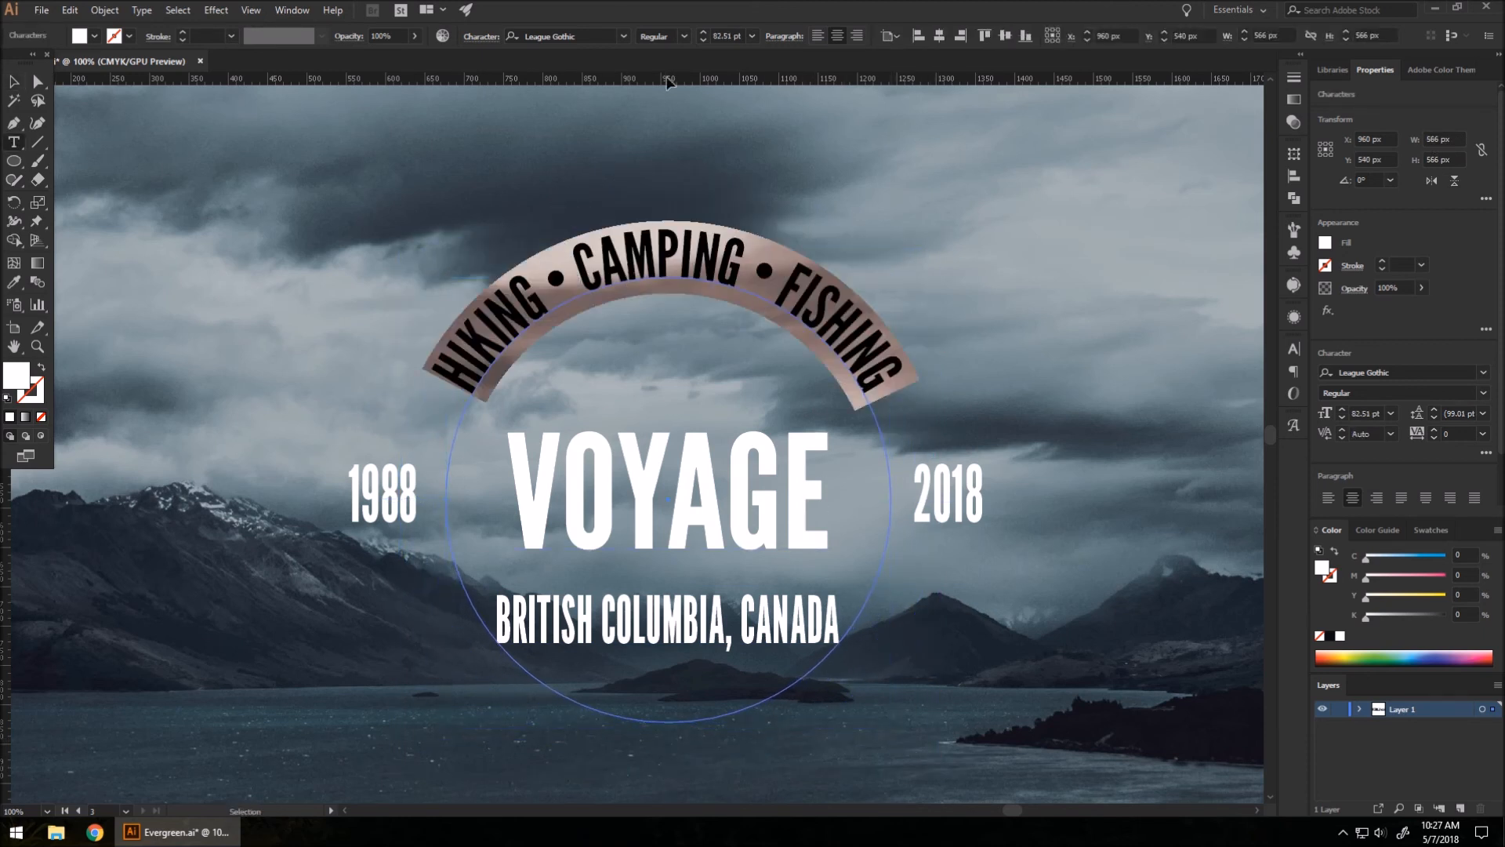
click(728, 35)
double_click(728, 35)
text(100)
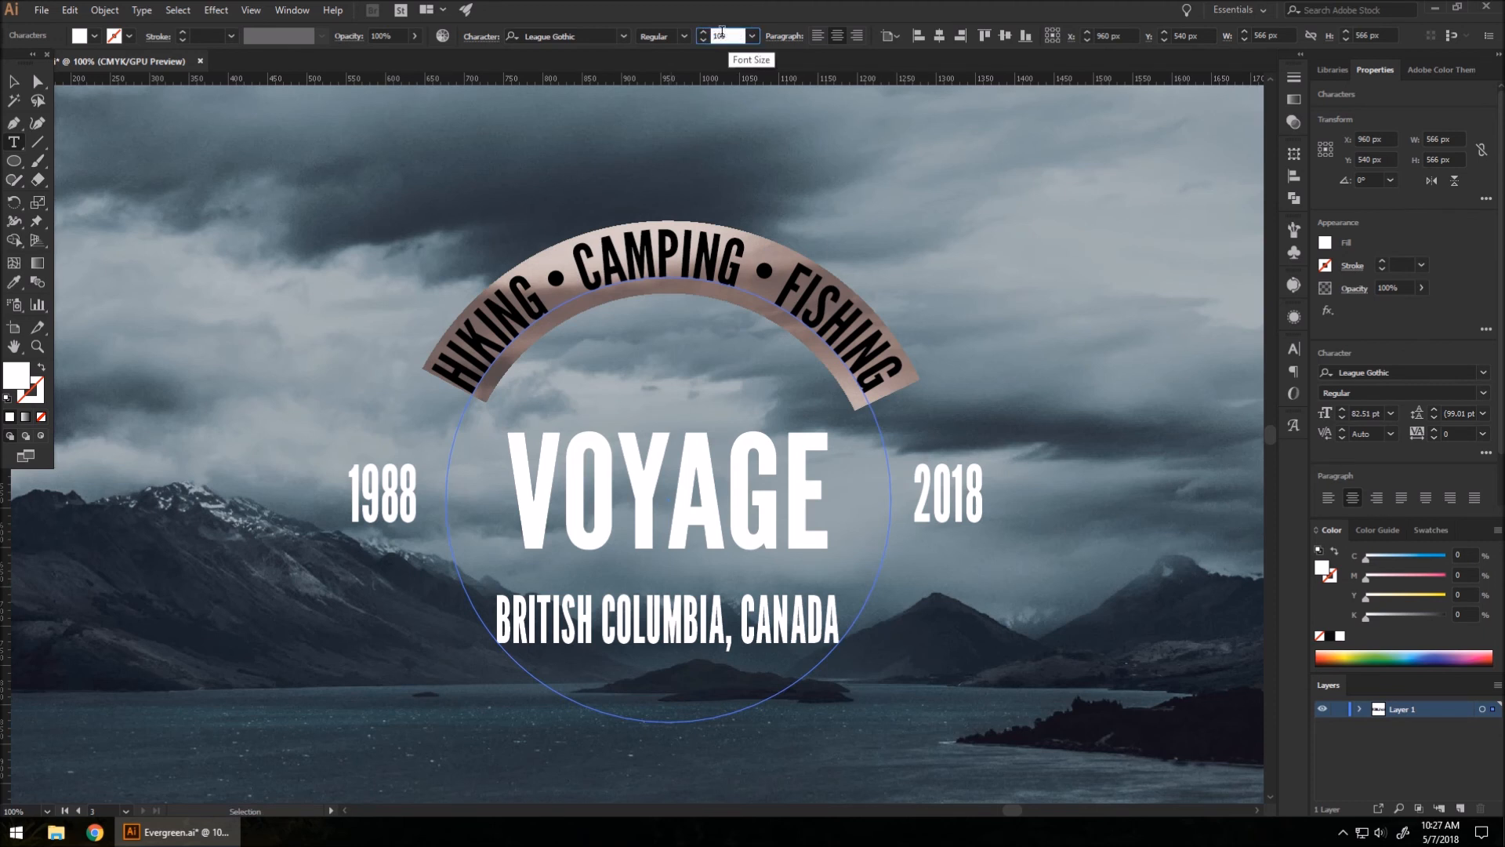
key(Return)
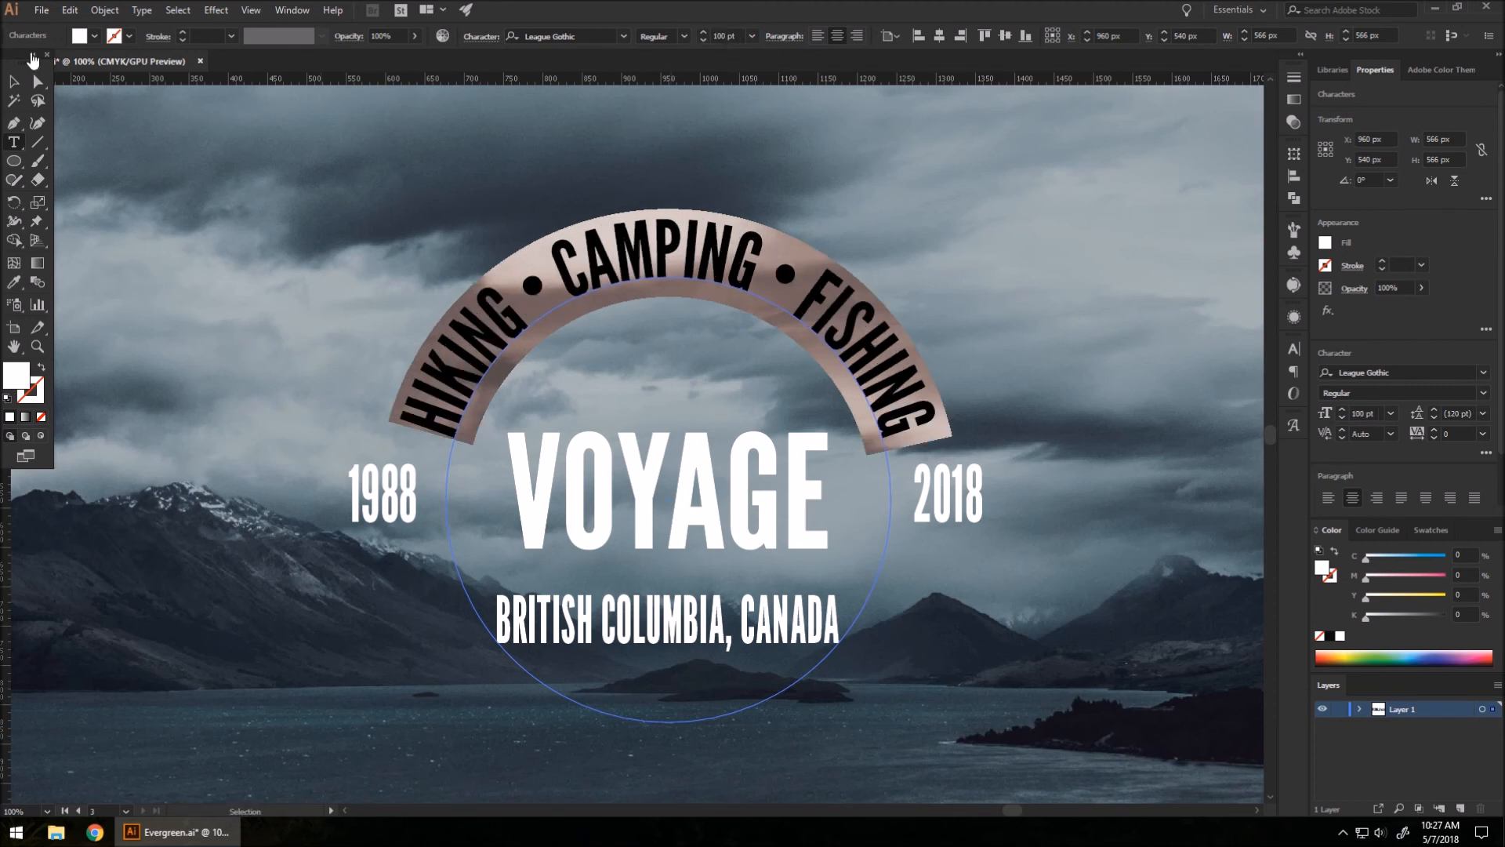
Step: Nudge the arched text slightly to adjust its position above VOYAGE
click(13, 82)
mouse_move(760, 276)
mouse_down()
mouse_move(778, 252)
mouse_move(777, 271)
mouse_up()
drag(674, 631, 675, 618)
scroll(820, 439, down, 2)
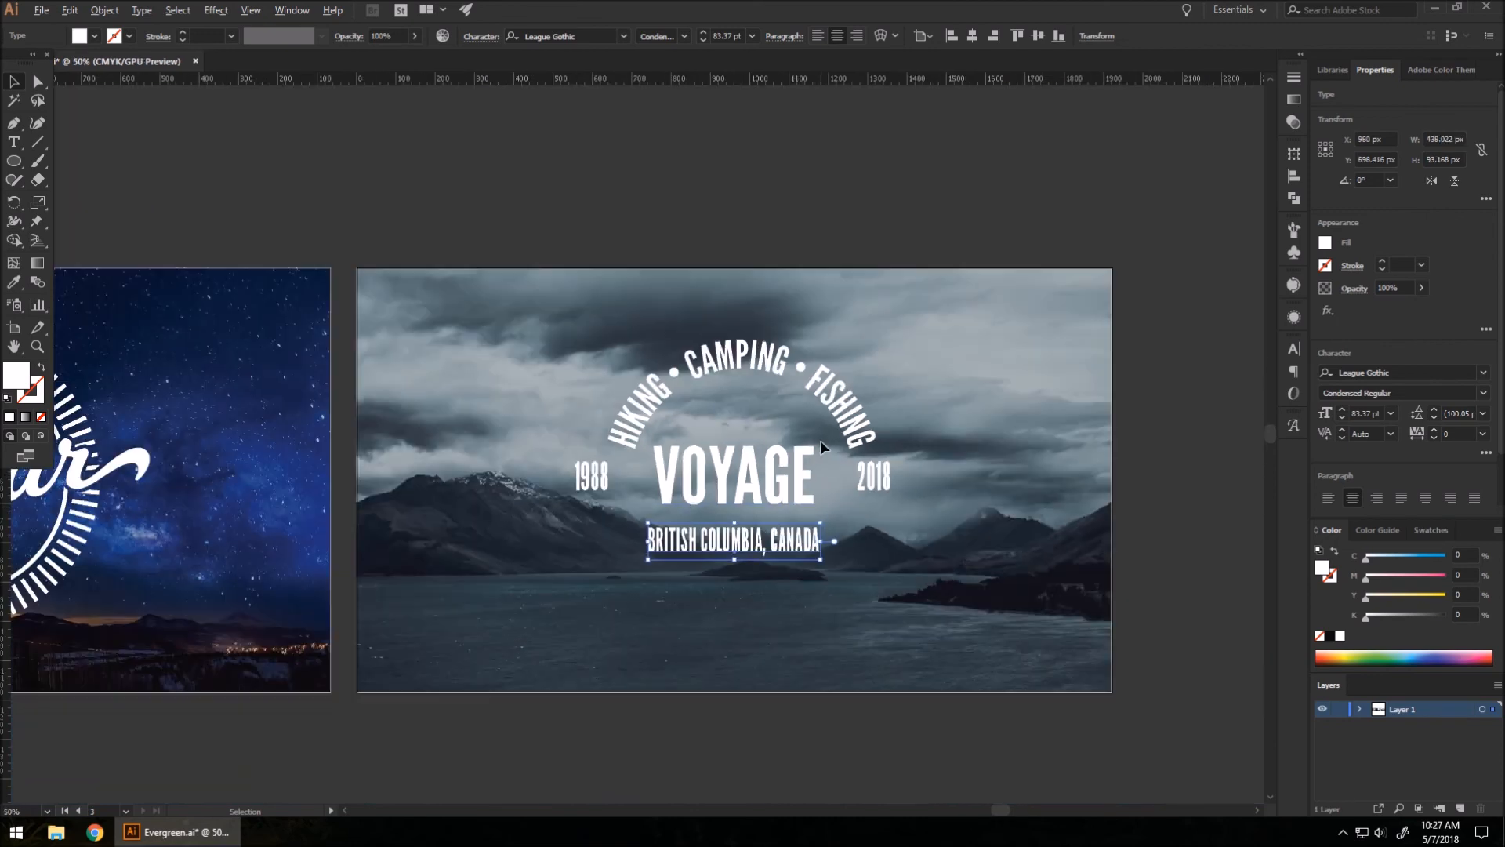
scroll(737, 568, up, 2)
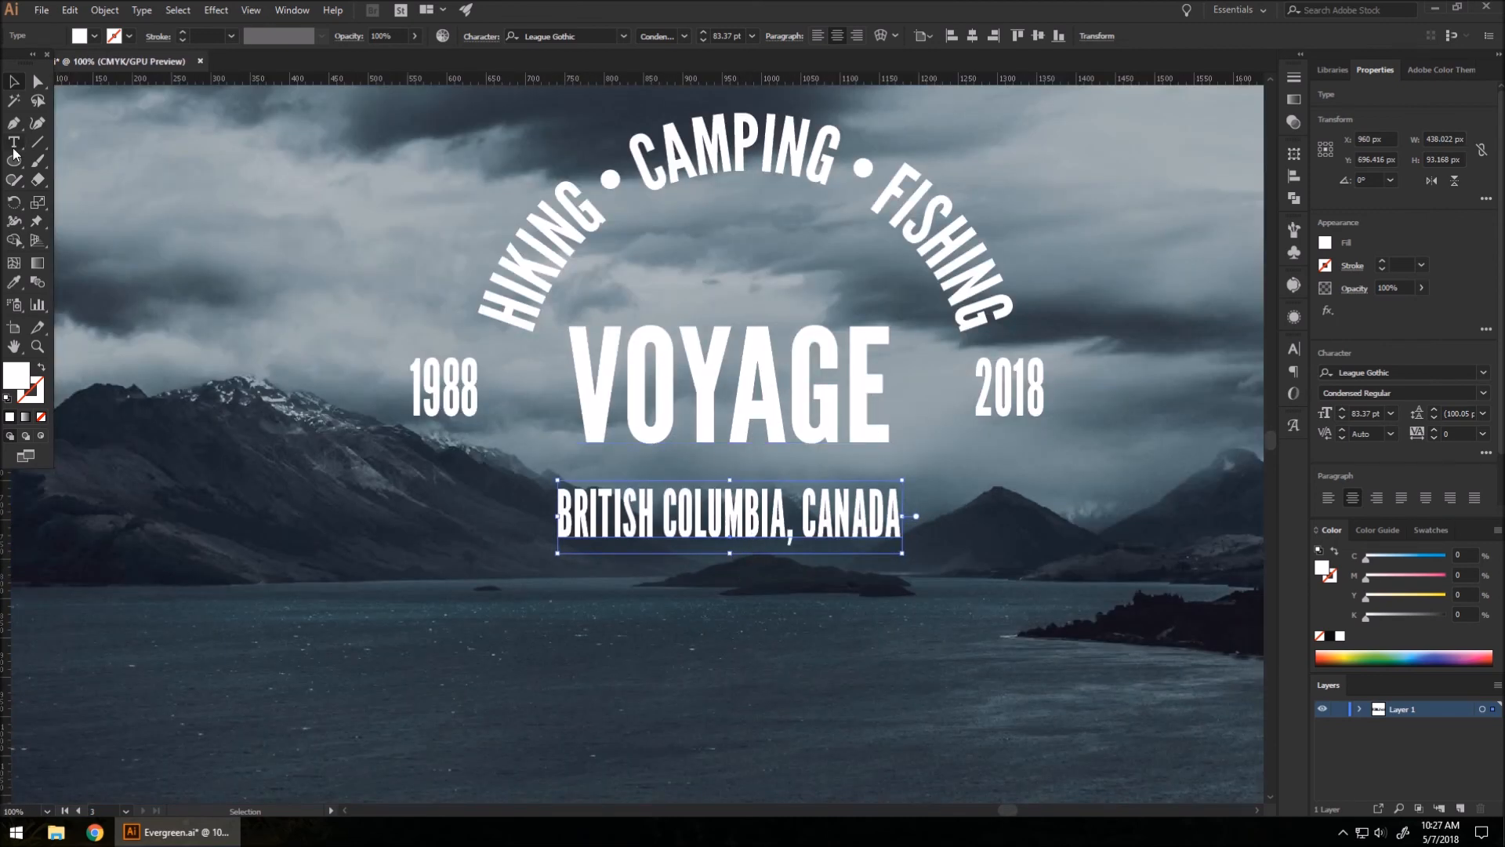
Step: Convert all the text of the VOYAGE design to outlines
click(14, 160)
click(22, 87)
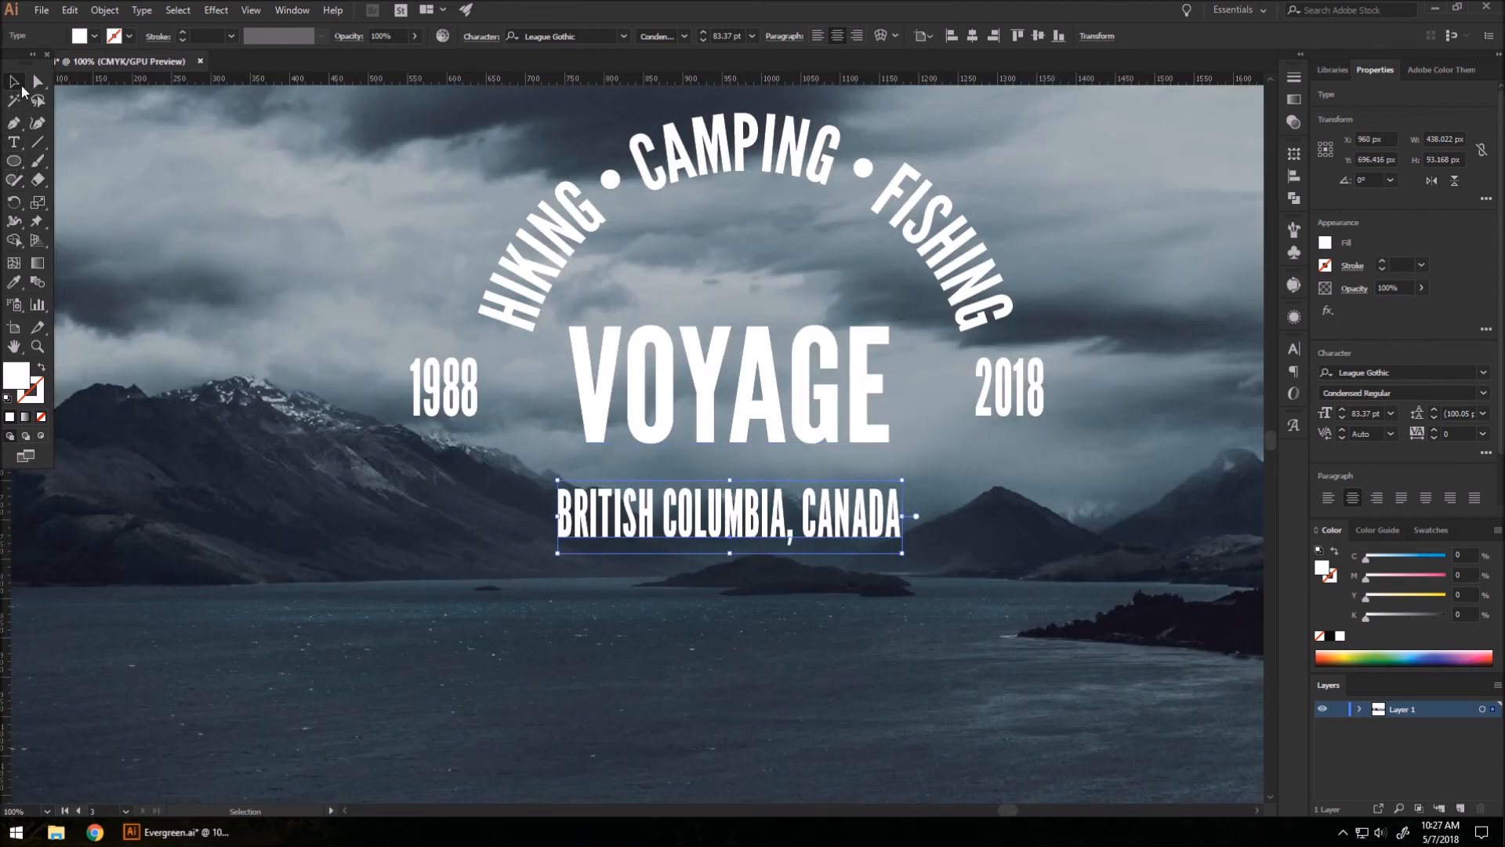
scroll(413, 314, down, 1)
key(ctrl+a)
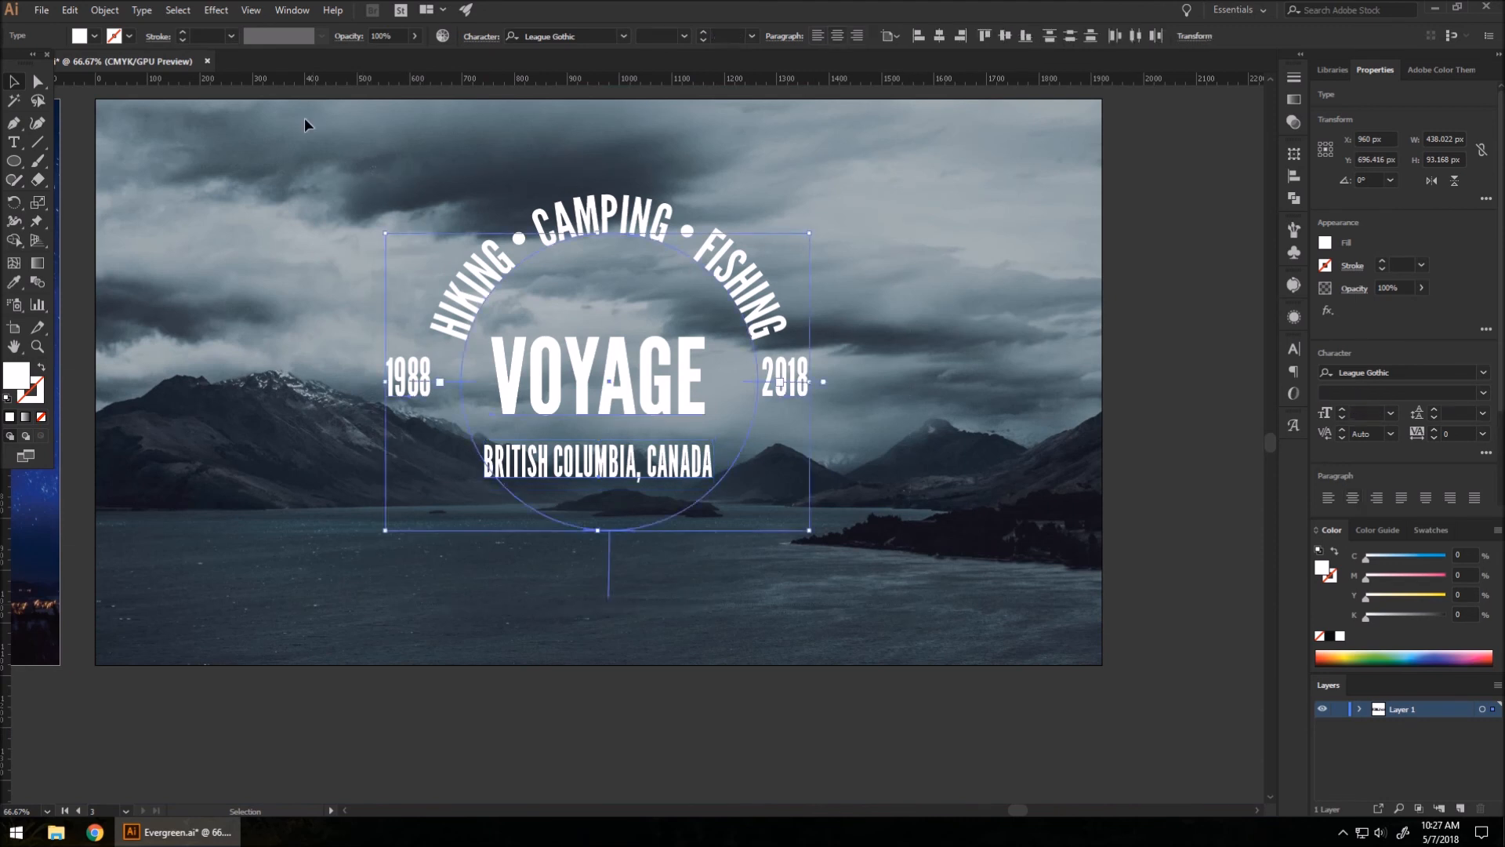
click(142, 10)
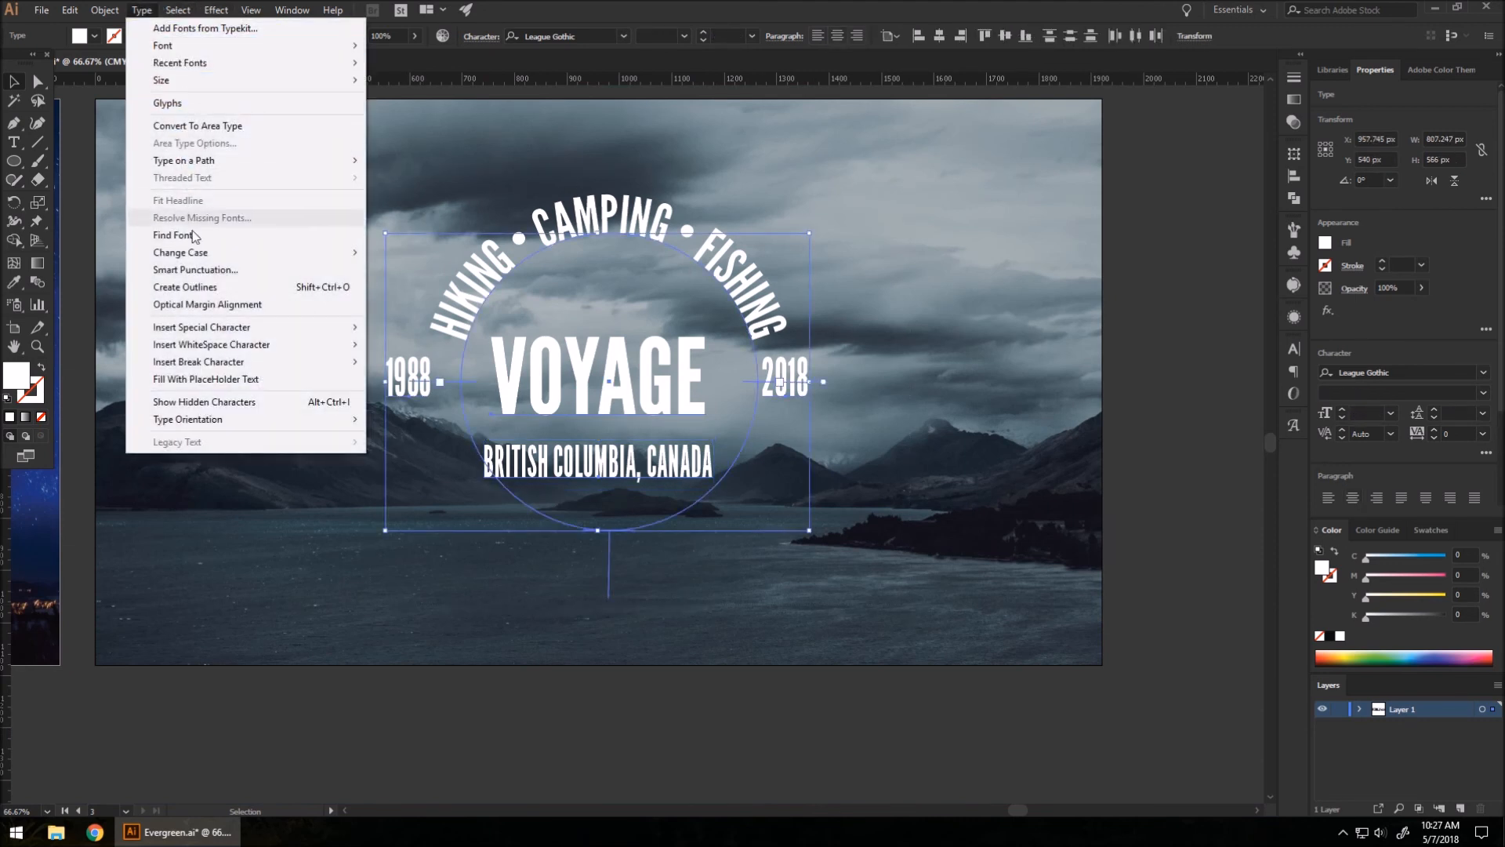
click(196, 288)
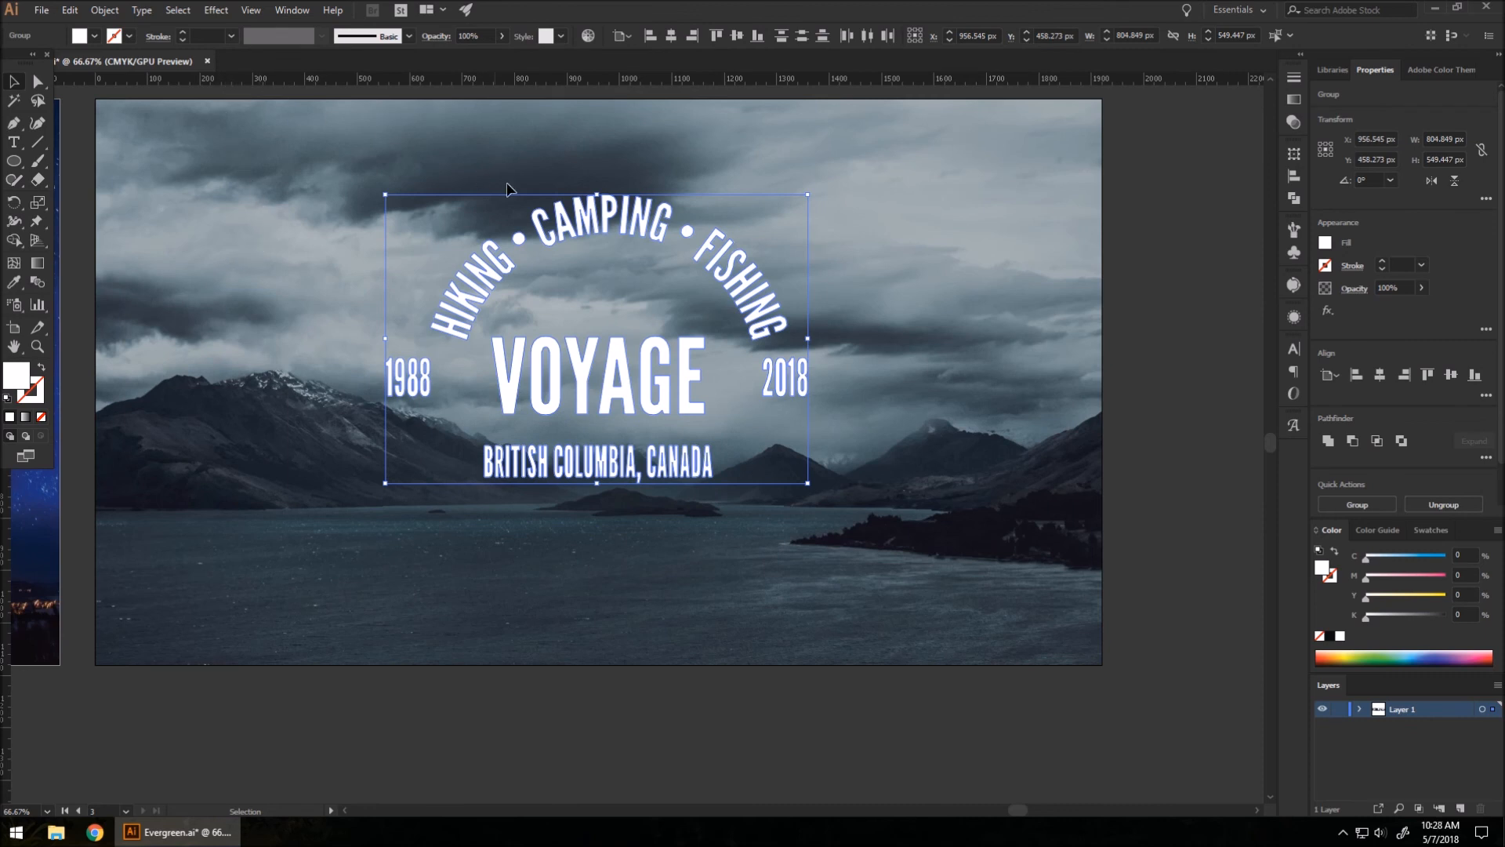
Step: Center the outlined HIKING • CAMPING • FISHING arch horizontally on the artboard
scroll(645, 392, up, 1)
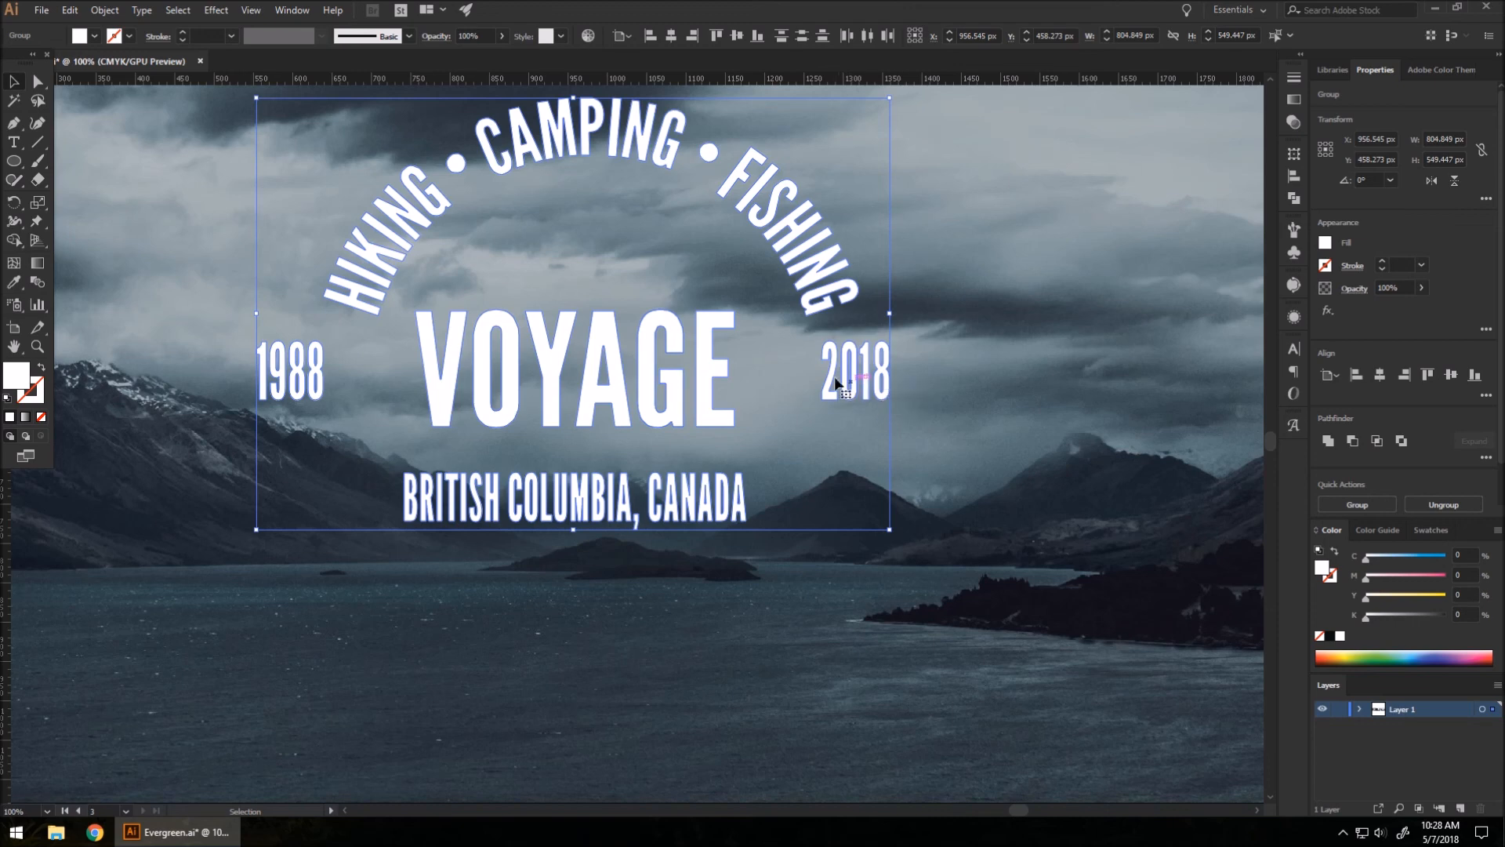
drag(847, 375, 923, 460)
click(725, 304)
click(886, 312)
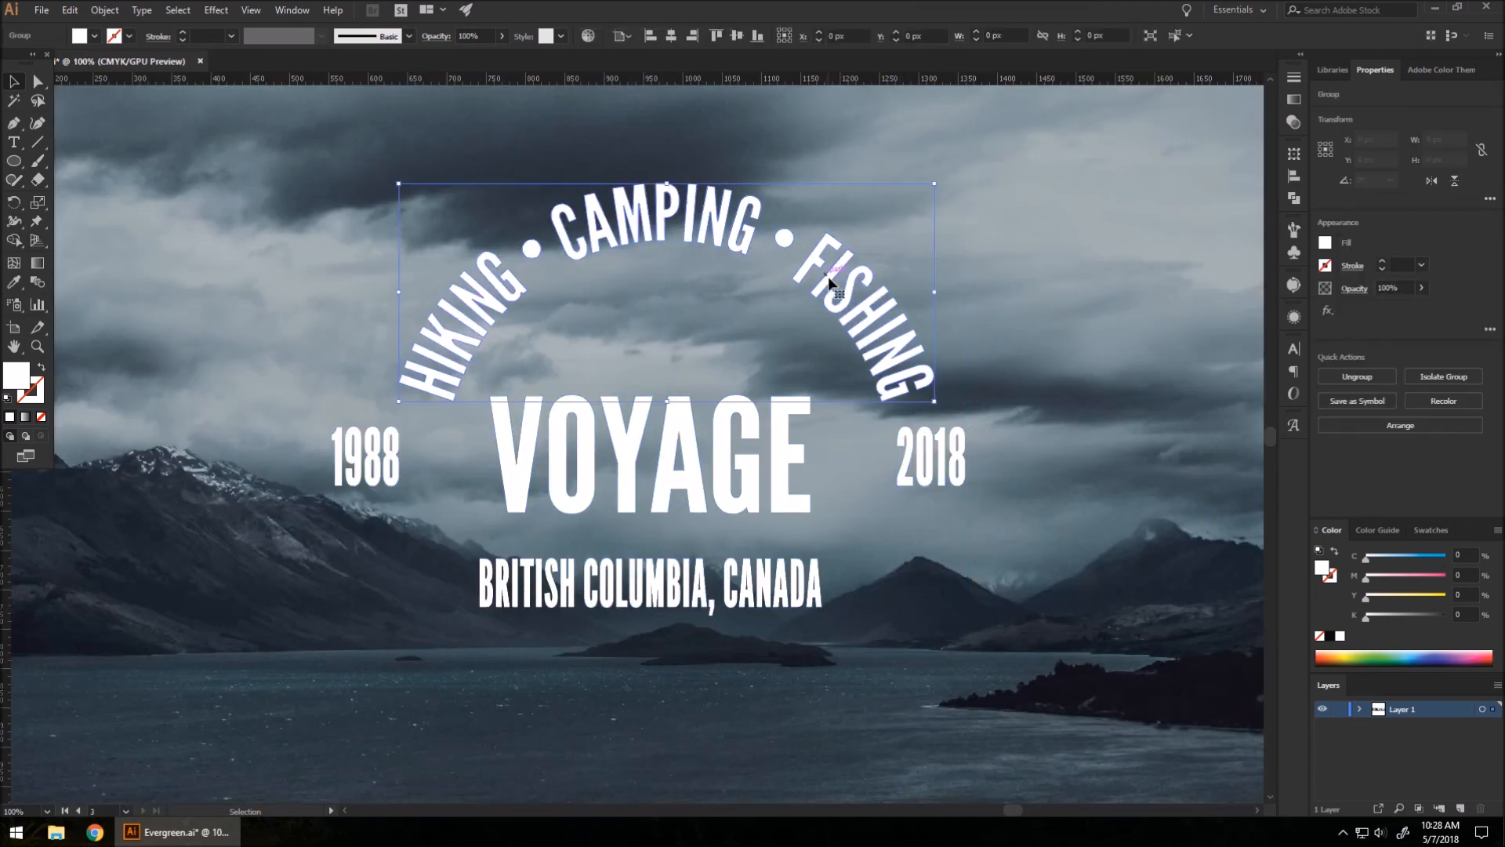
click(670, 35)
Step: Center the outlined VOYAGE horizontally and vertically on the artboard
click(661, 480)
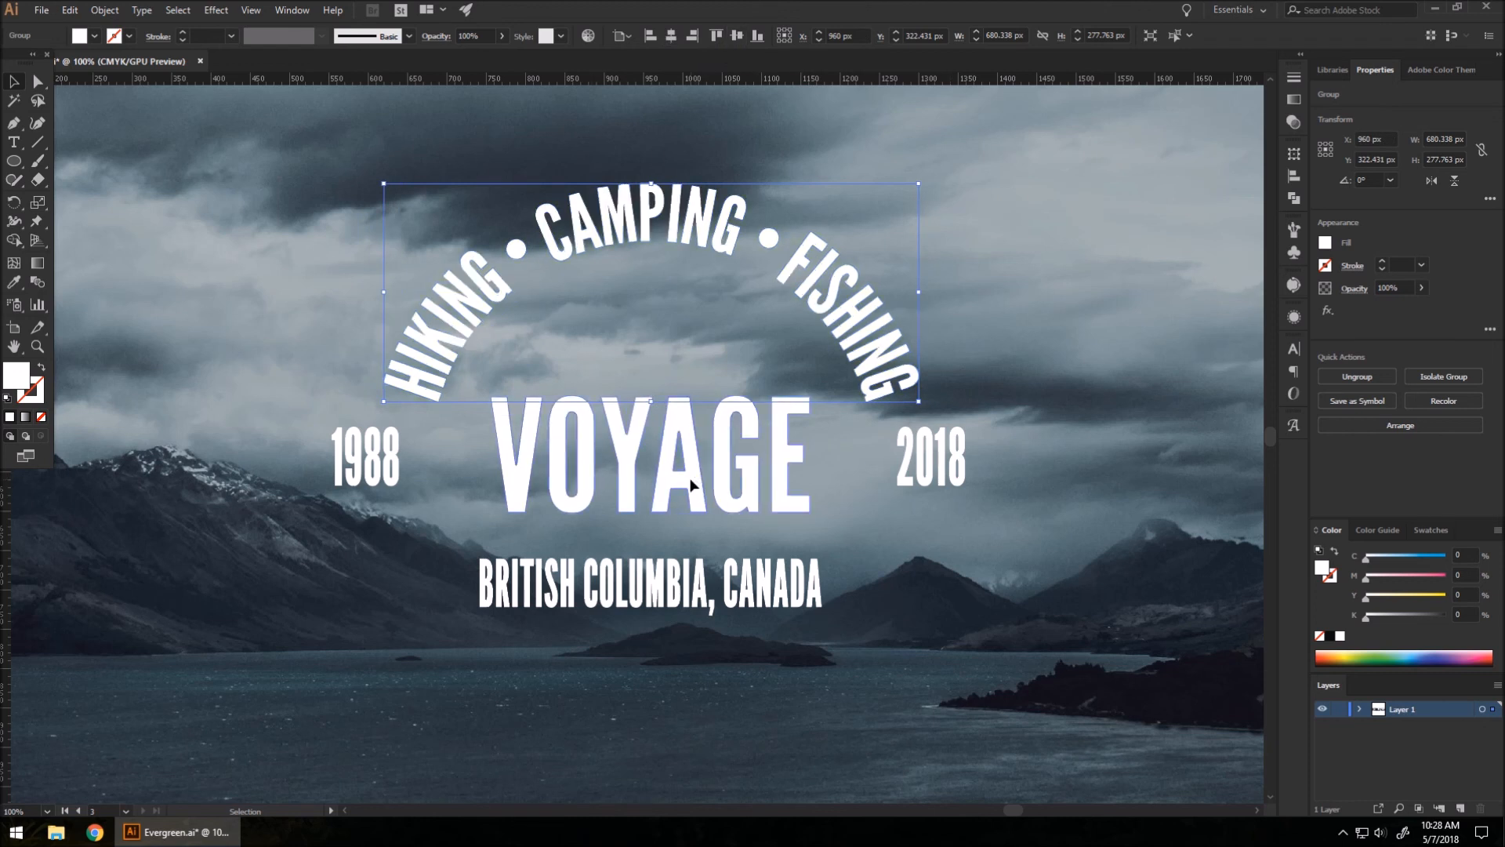
click(672, 36)
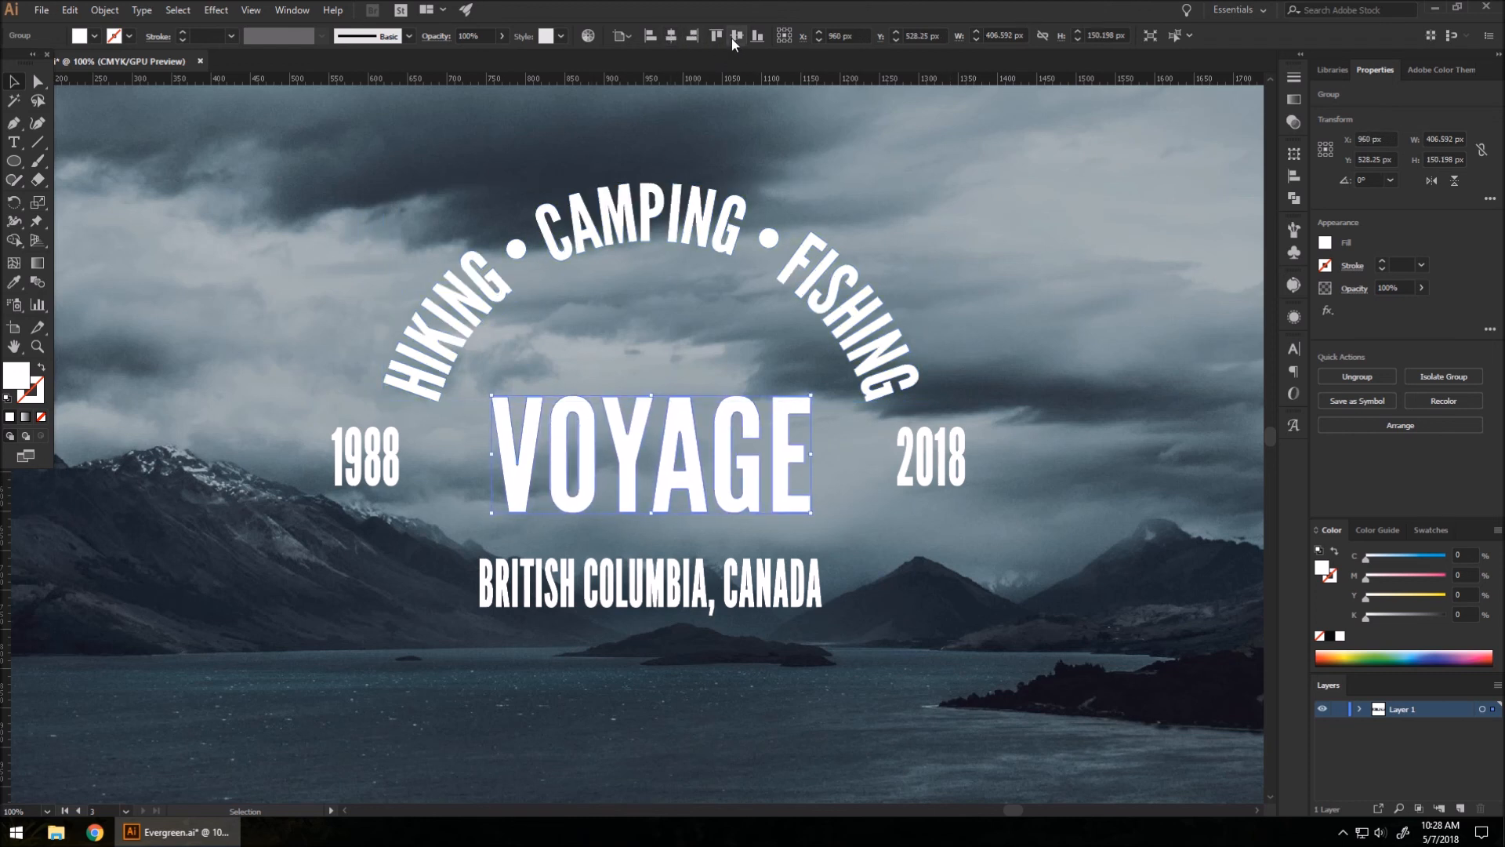
click(736, 36)
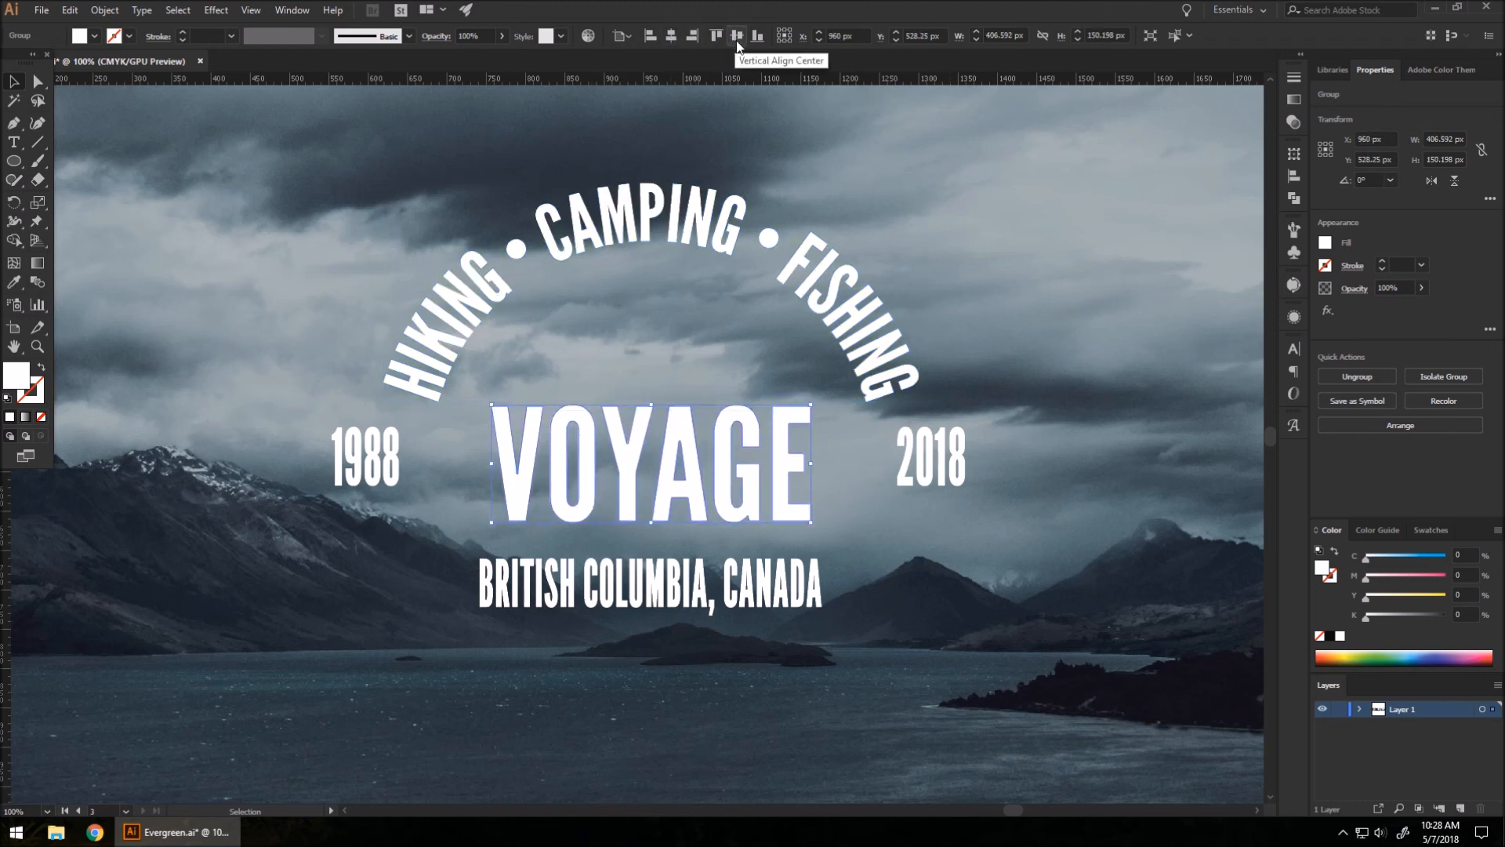
Step: Center the outlined location line horizontally and shrink it to about 370 px wide, close beneath VOYAGE
click(711, 601)
click(675, 36)
mouse_move(661, 589)
mouse_down()
mouse_move(662, 566)
mouse_move(651, 590)
mouse_up()
shift+click(663, 590)
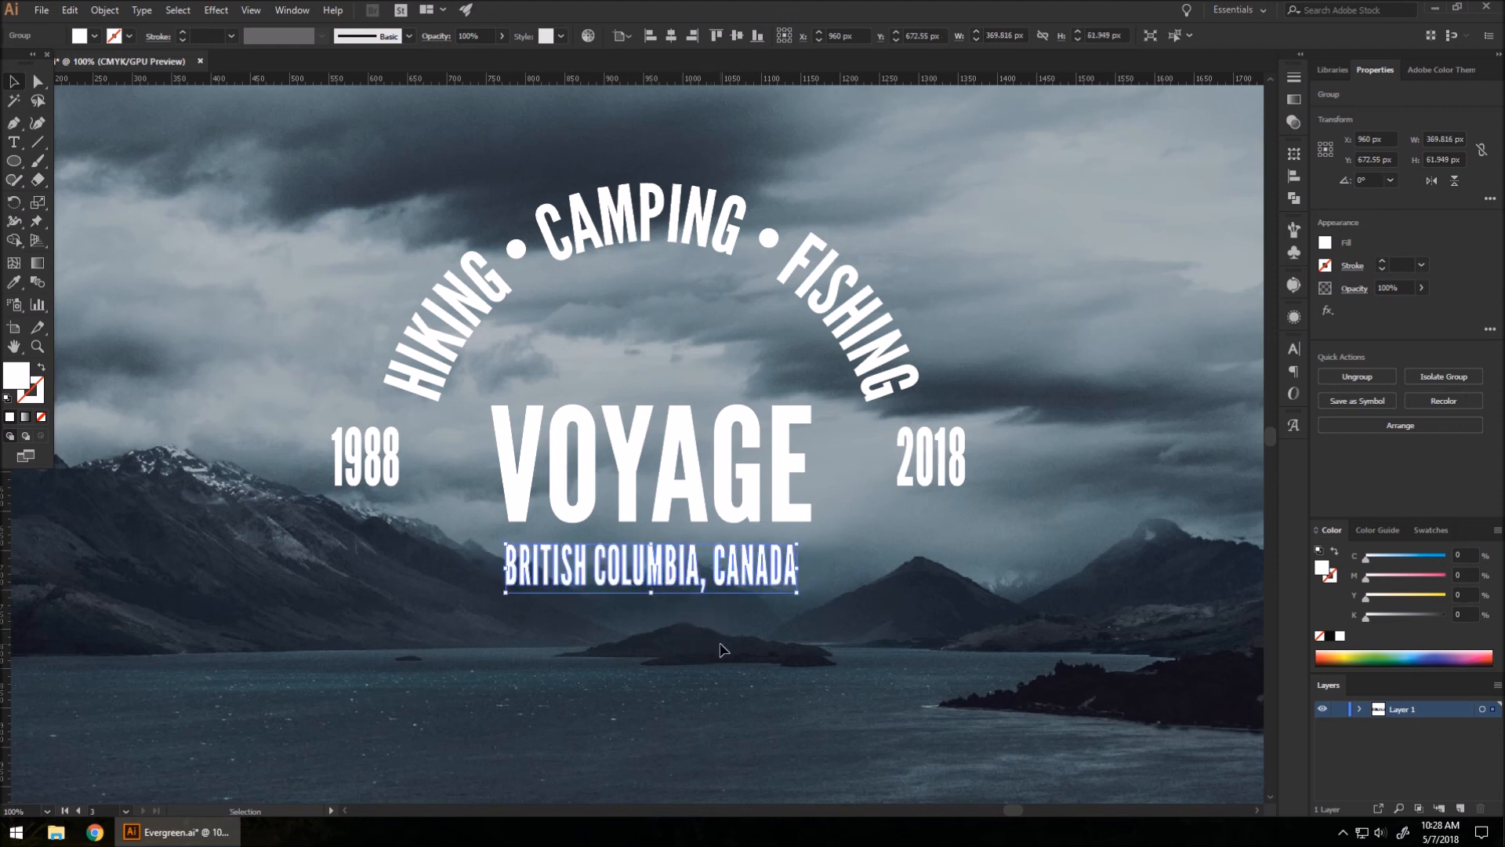
click(737, 34)
key(ctrl+z)
Step: Move 1988 and 2018 inward so each sits closer to its side of VOYAGE
click(939, 458)
scroll(919, 486, up, 2)
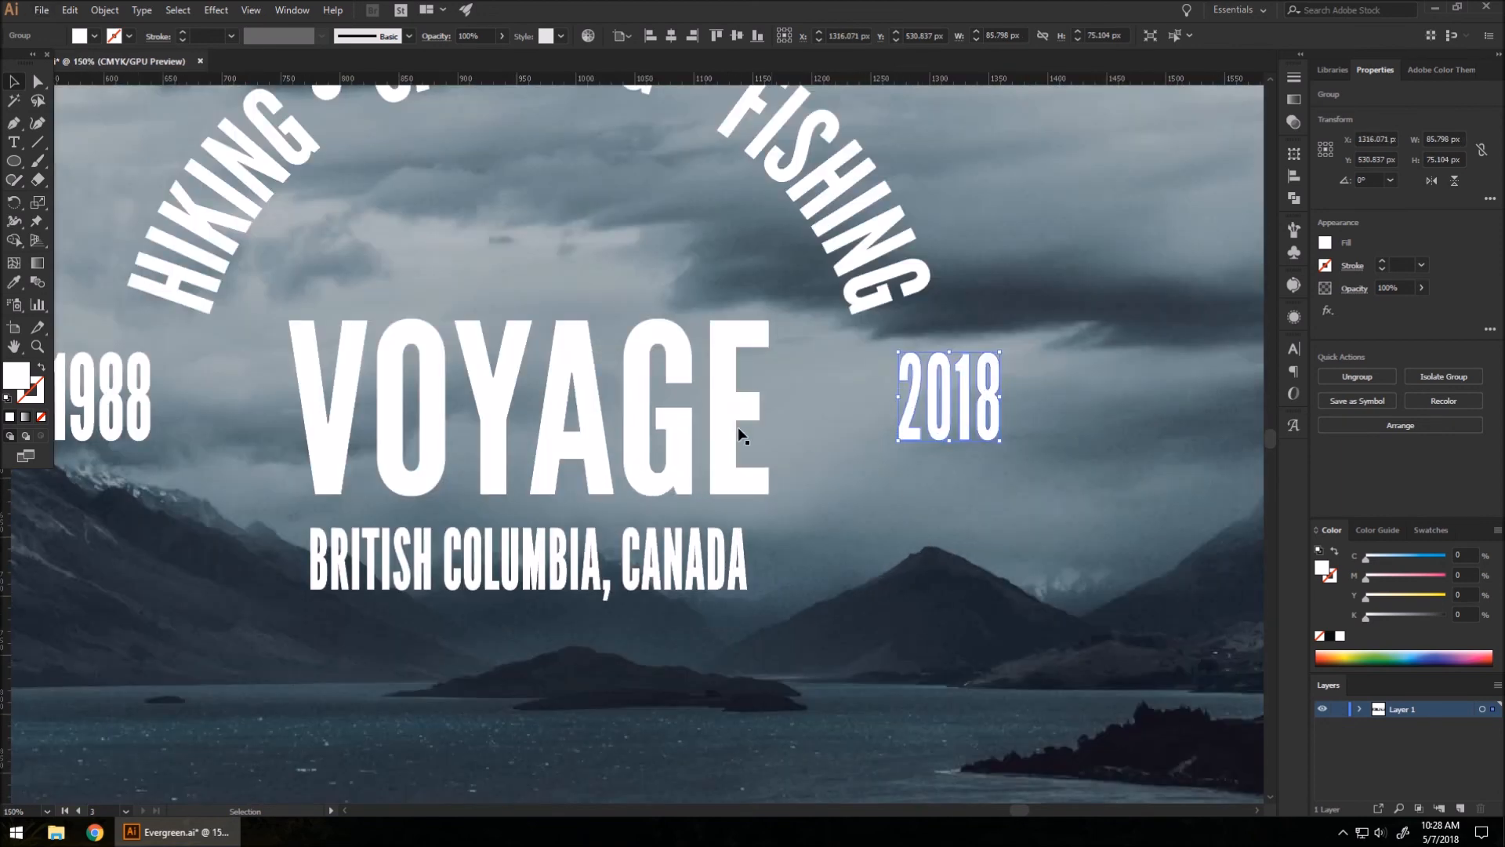
scroll(741, 475, down, 1)
drag(316, 438, 359, 439)
drag(891, 438, 854, 455)
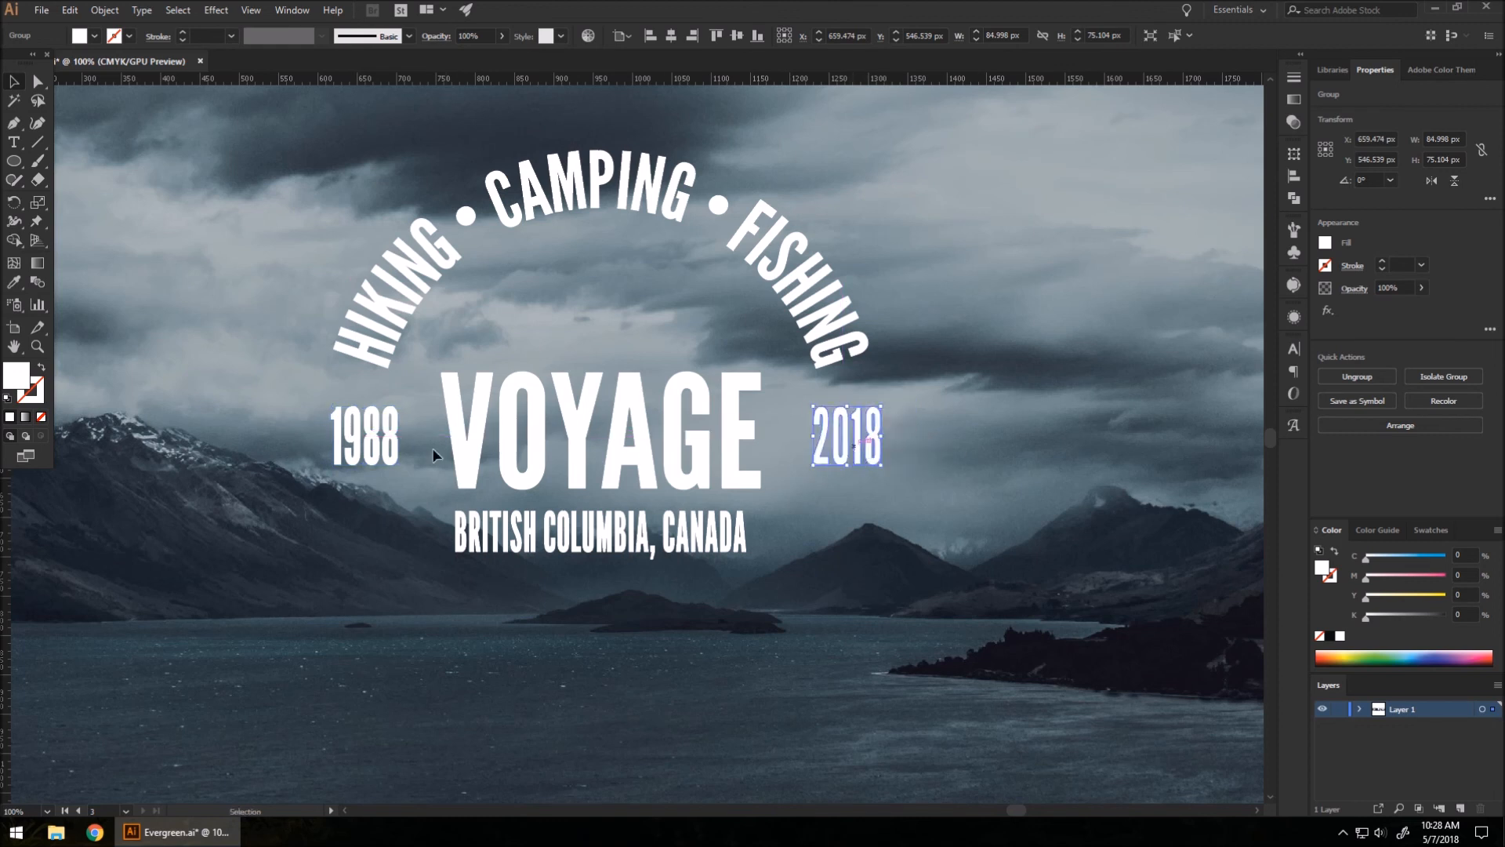
Step: Center 1988 and 2018 vertically on the artboard and group the two years
click(343, 440)
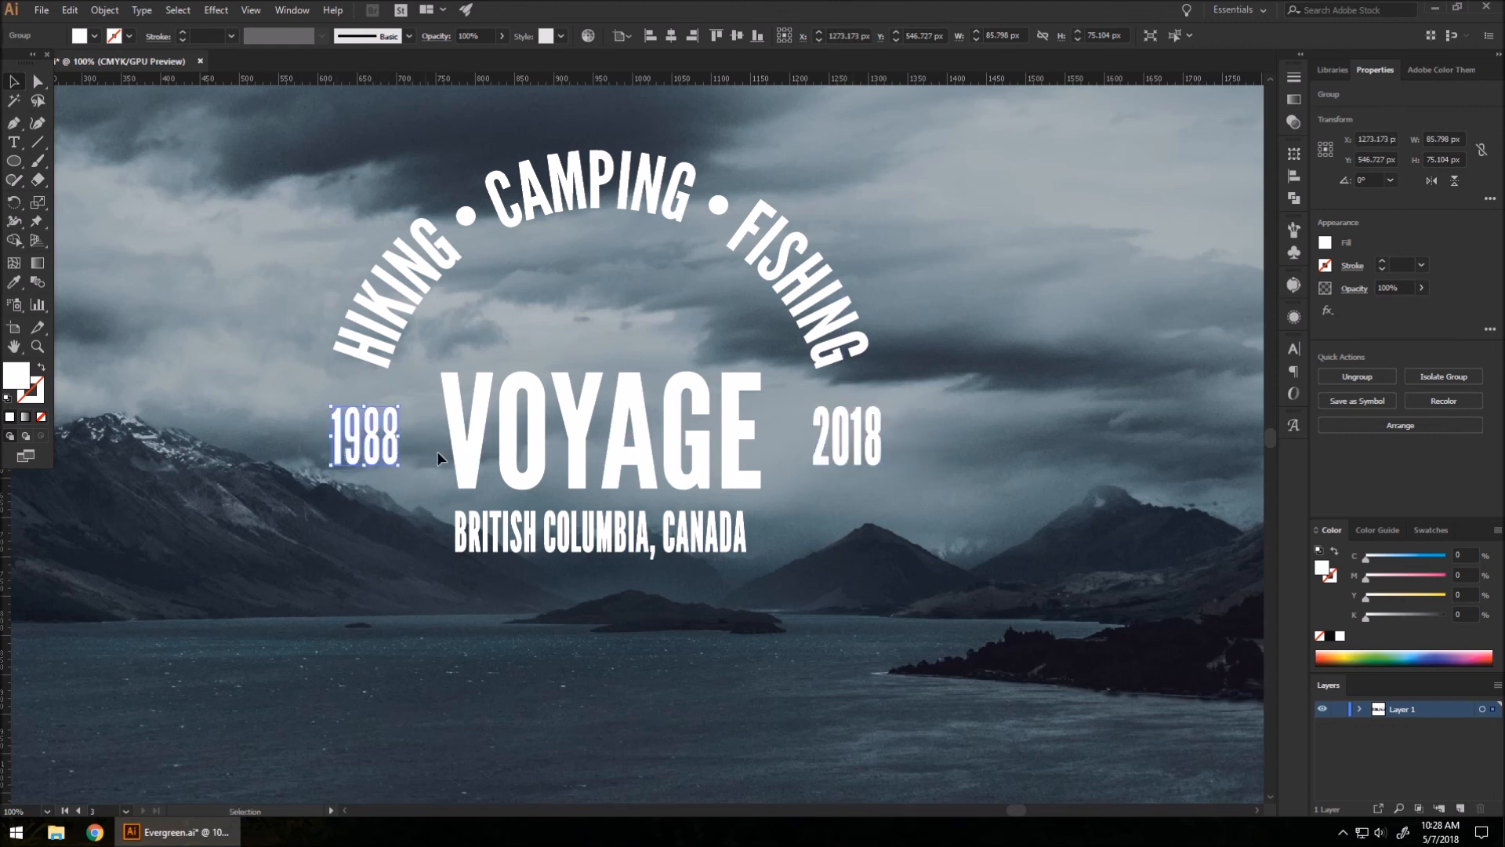
click(736, 35)
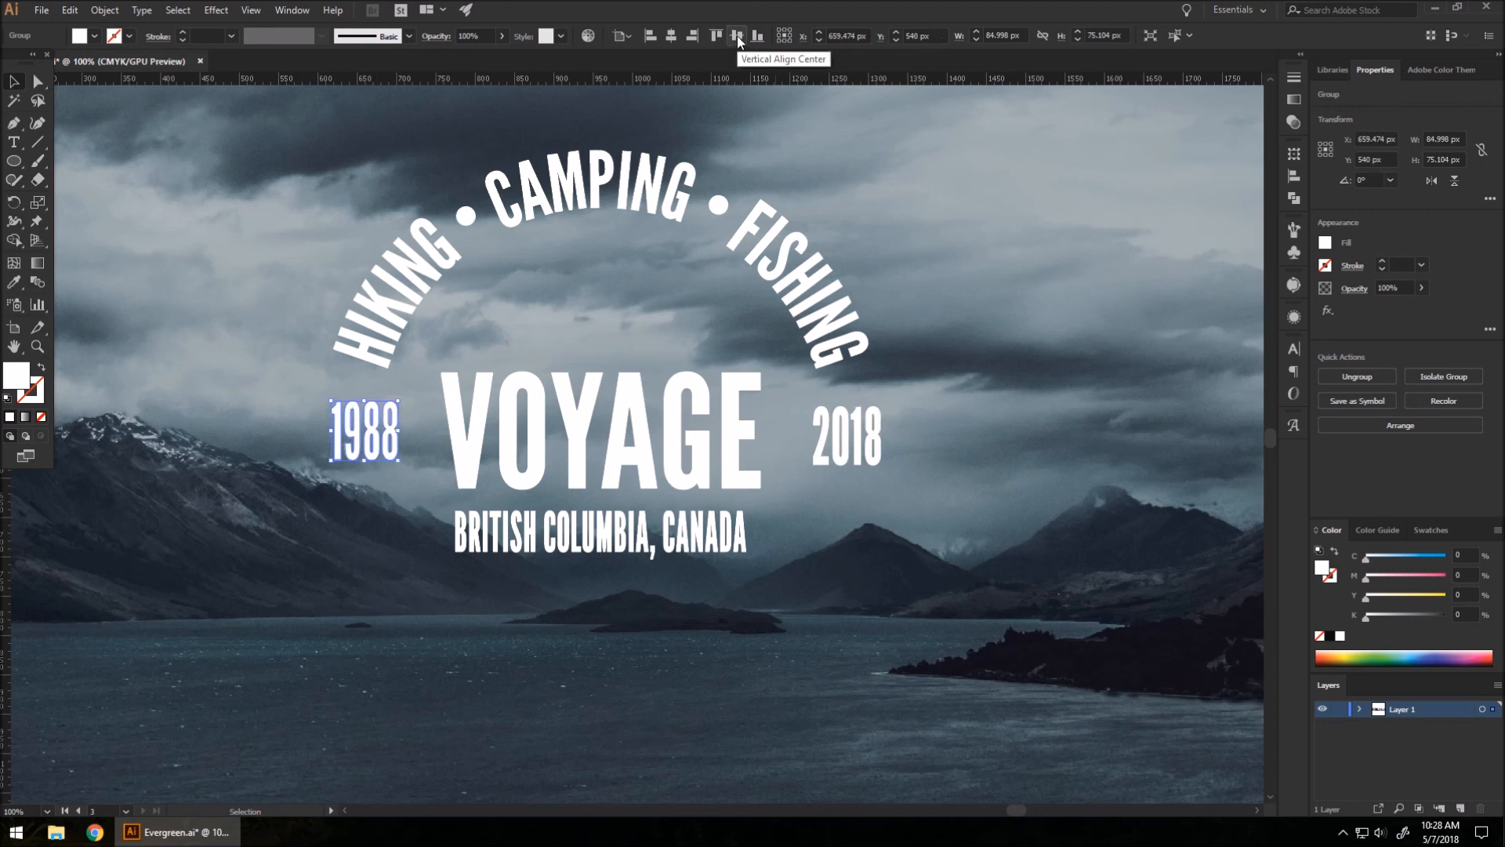
click(852, 447)
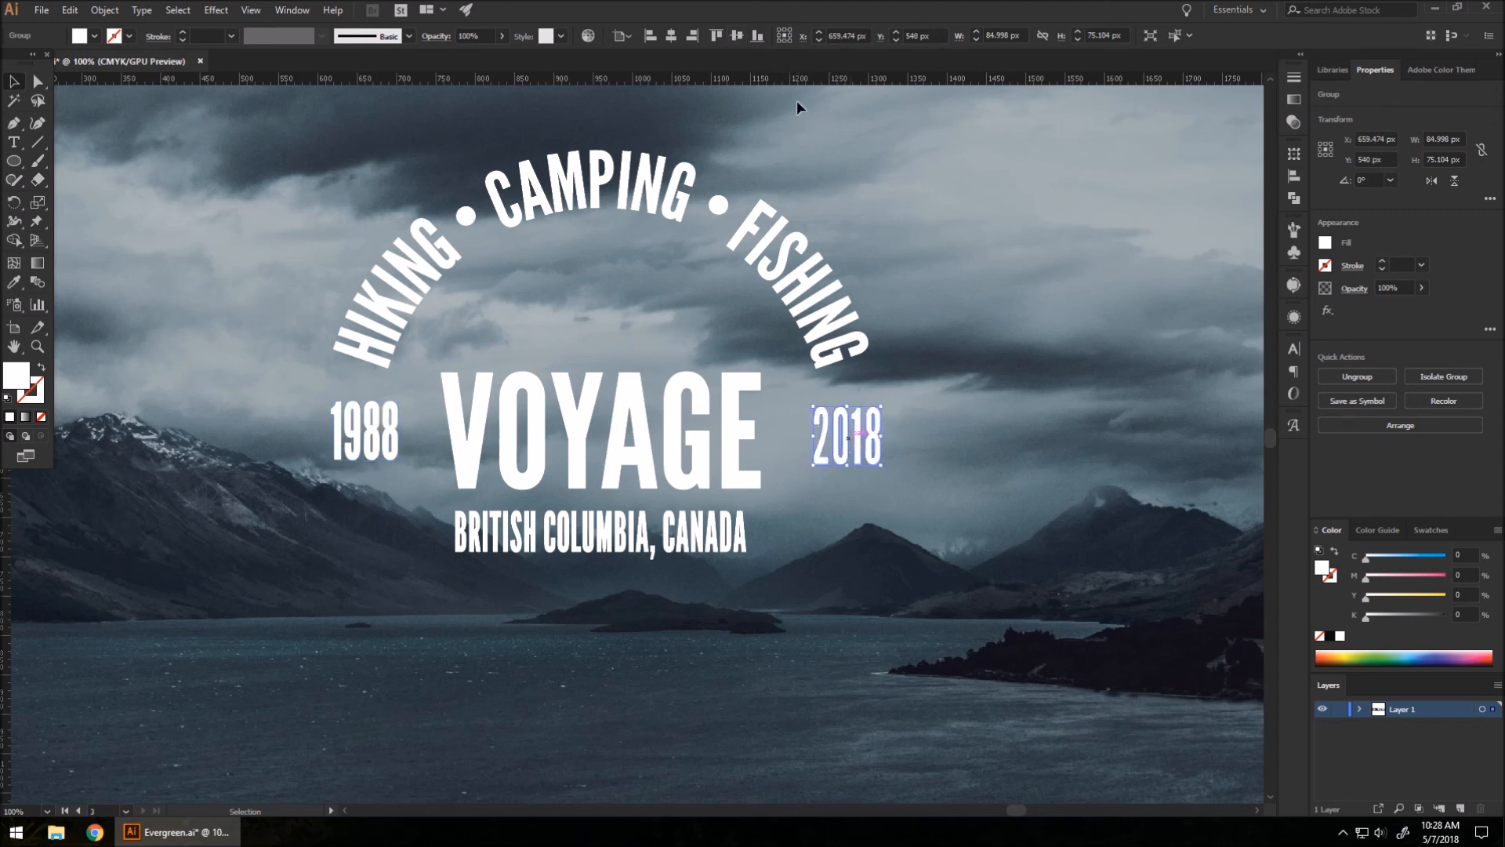
click(735, 36)
shift+click(397, 444)
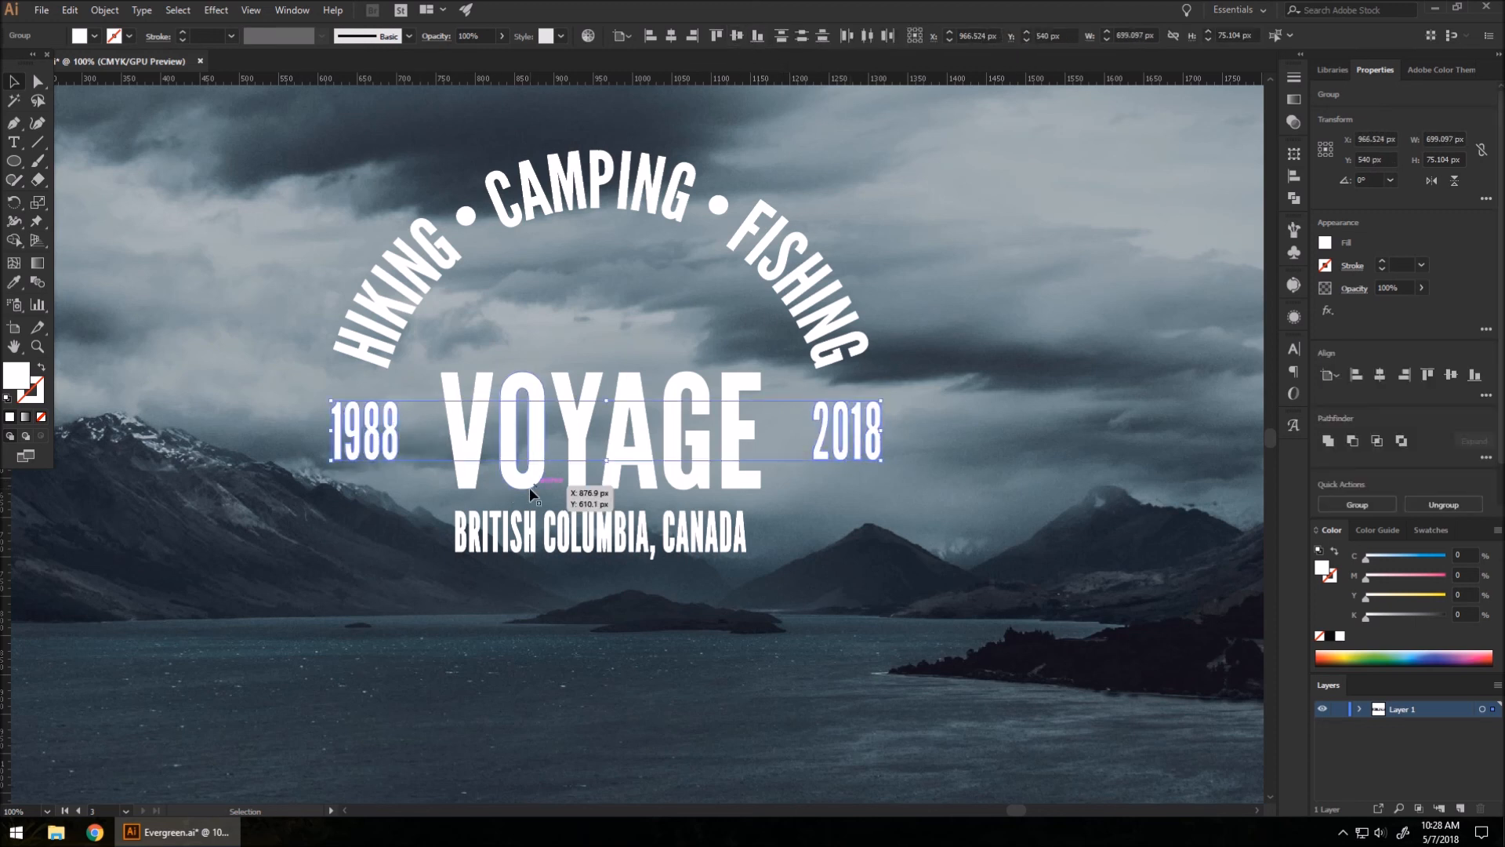
click(910, 494)
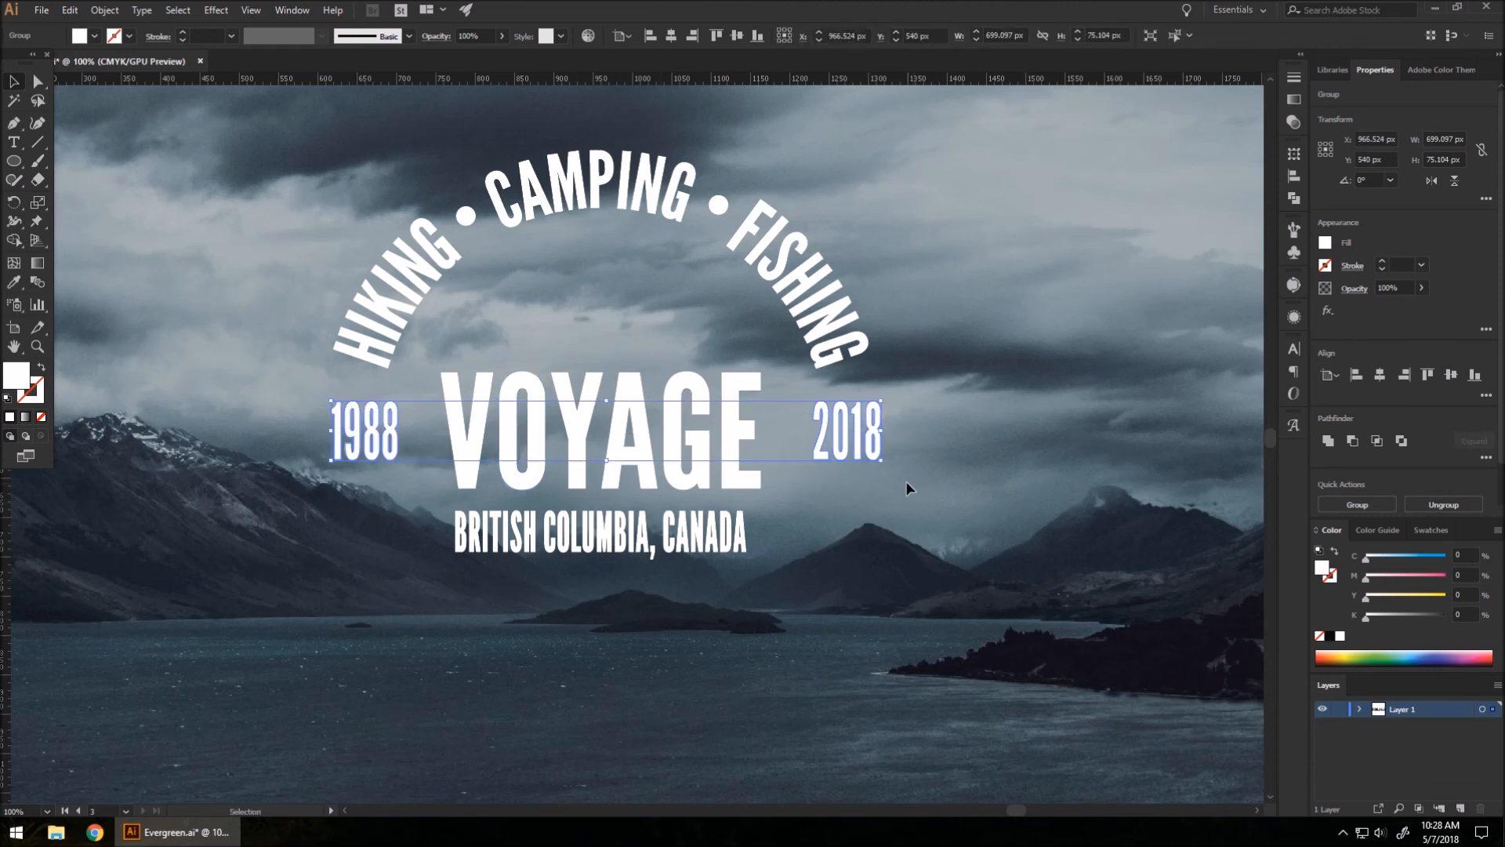
Step: Center the grouped years 1988 and 2018 horizontally on the artboard
drag(870, 437, 975, 447)
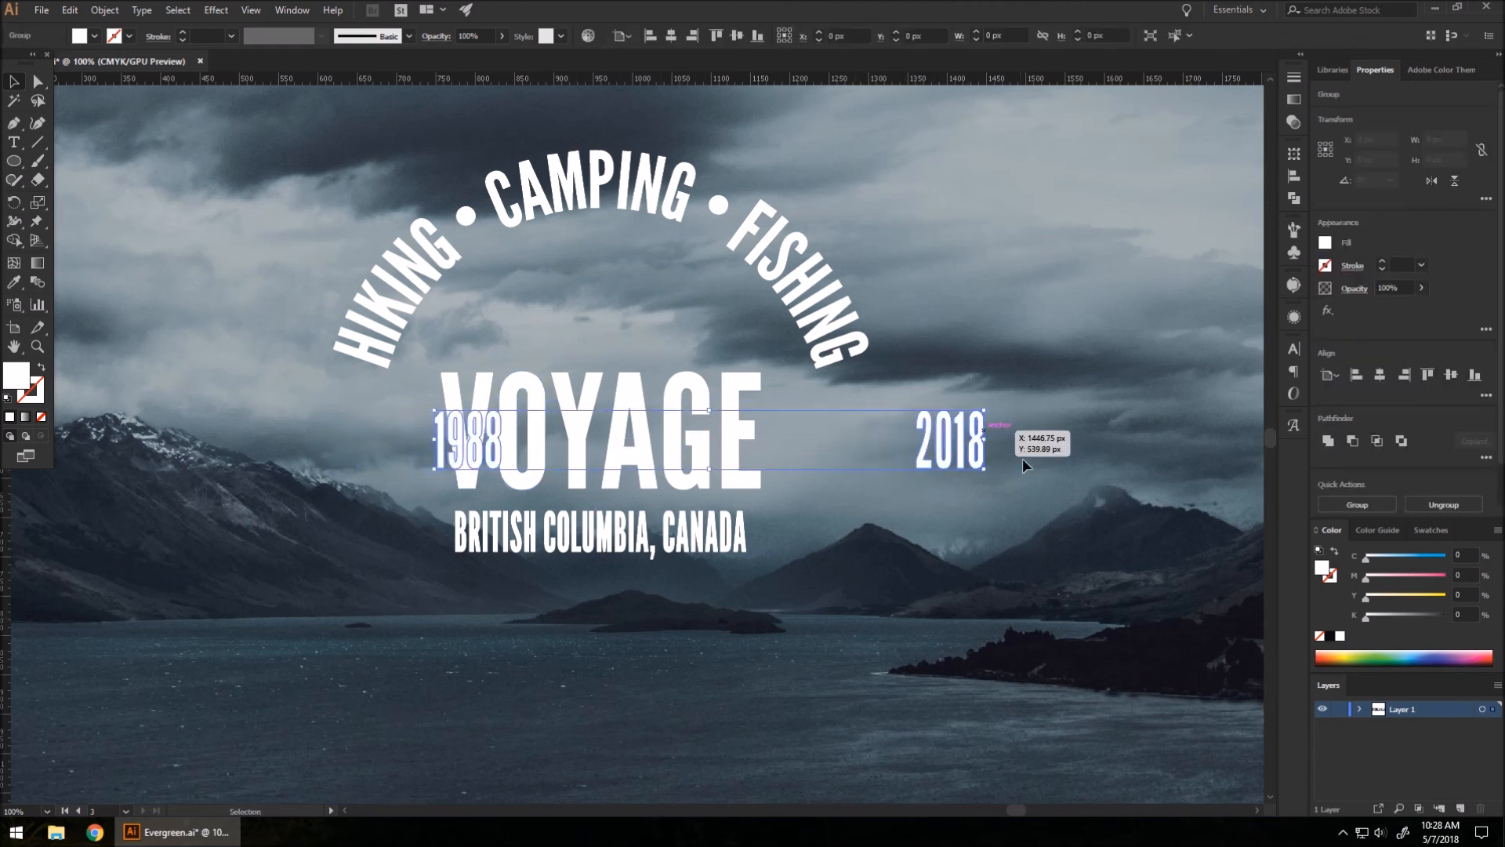
key(ctrl+z)
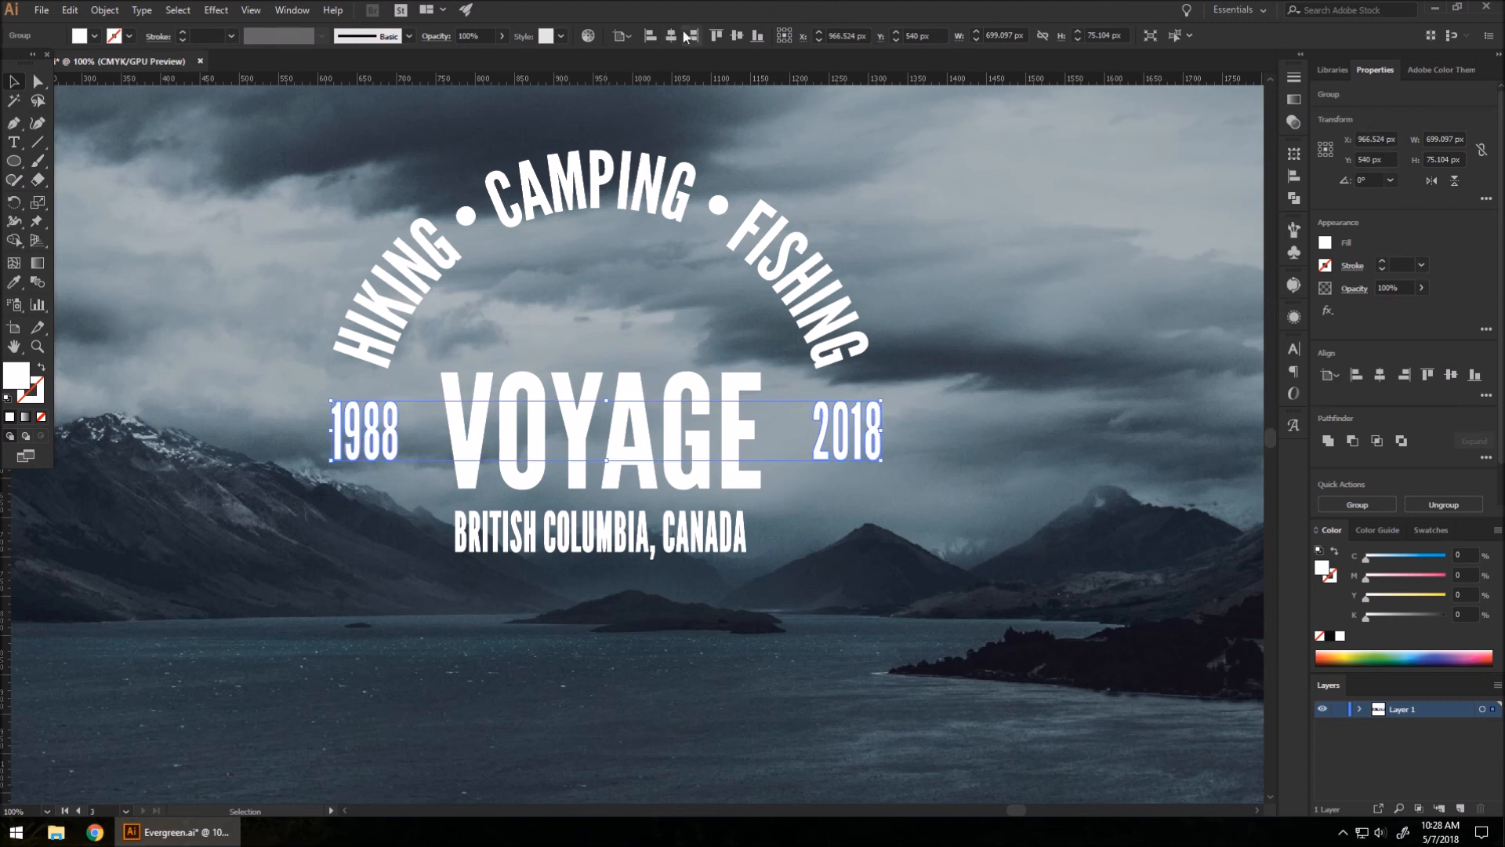
click(671, 36)
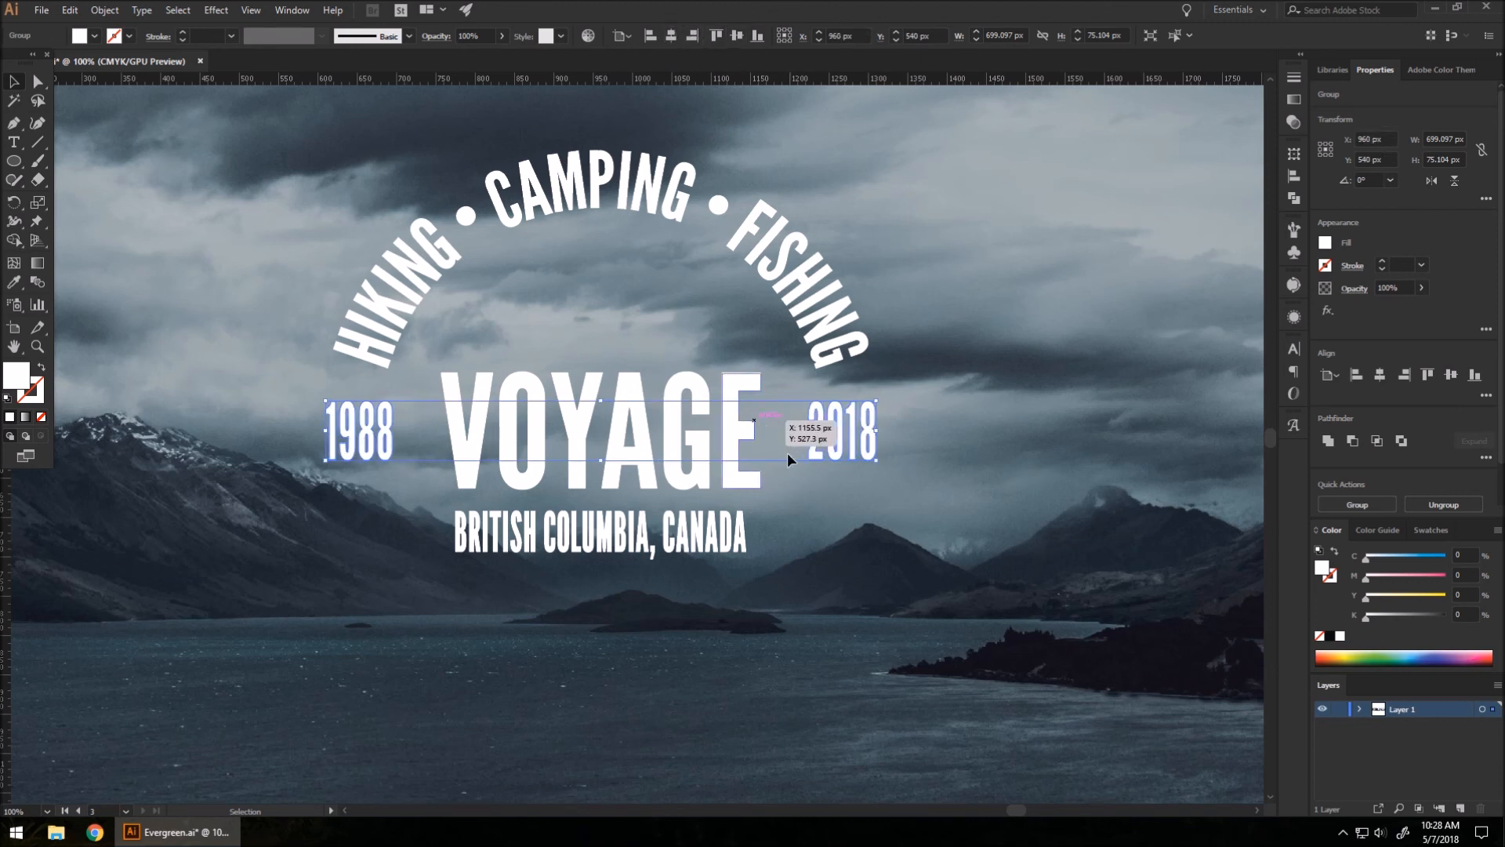
scroll(761, 494, down, 1)
scroll(786, 488, up, 1)
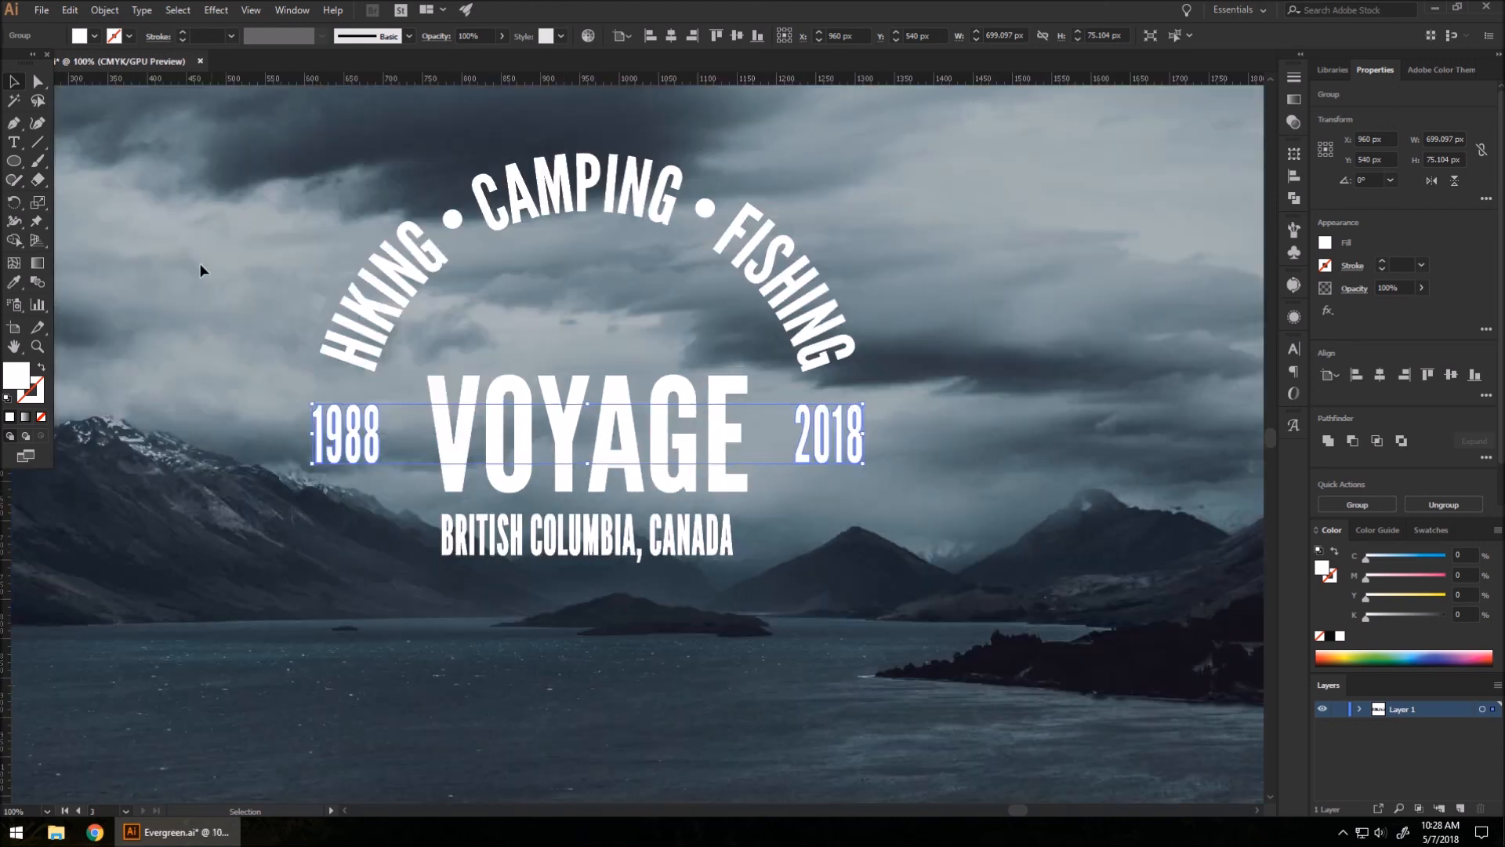
Step: Draw a thin white rectangle about 407 px wide and 13.5 px high across the top of VOYAGE, matching the word's full width
click(11, 163)
click(79, 161)
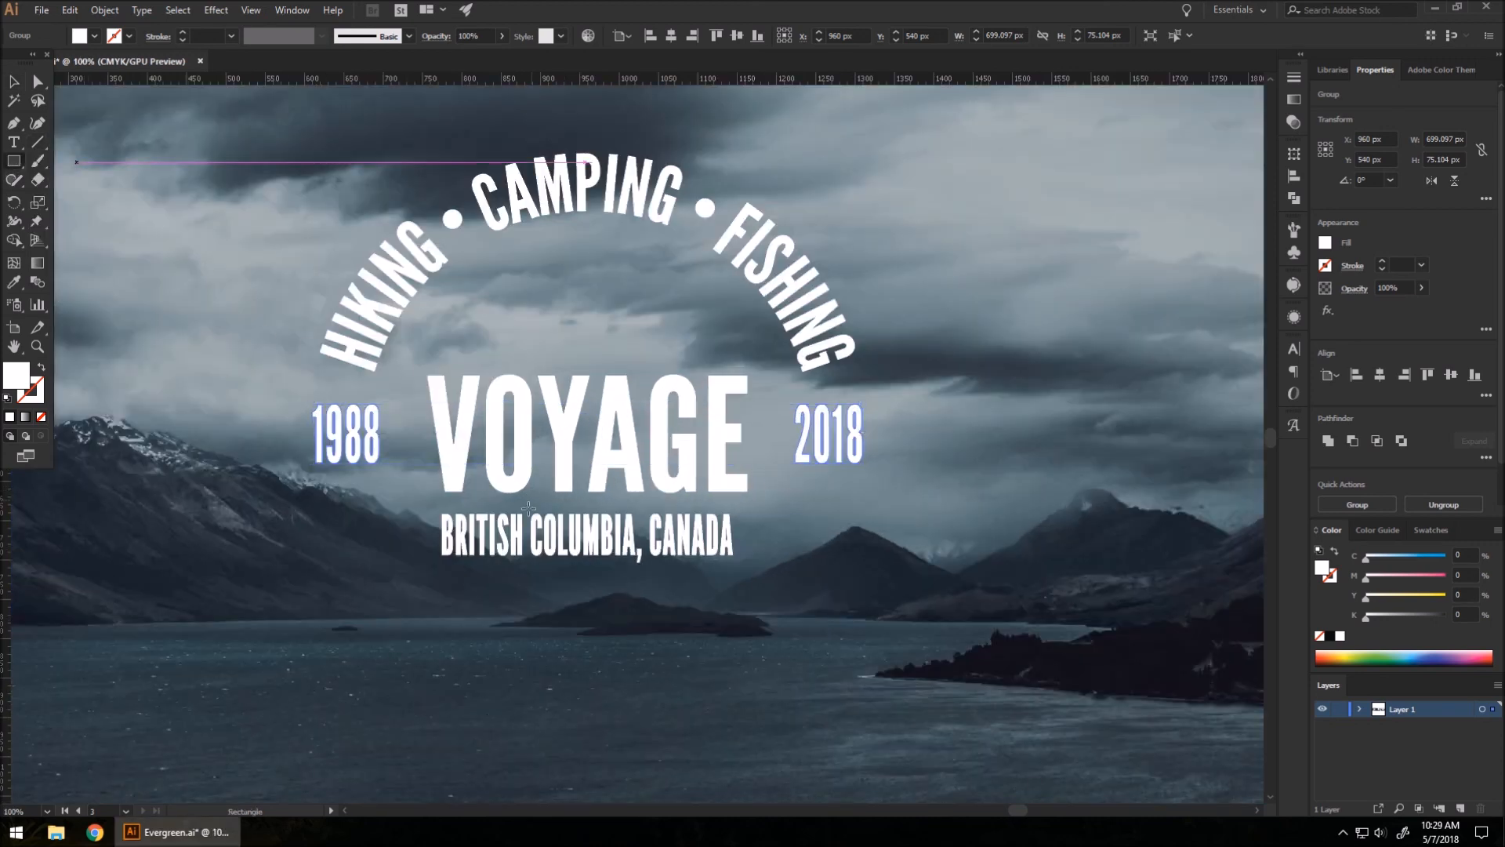
scroll(431, 498, up, 2)
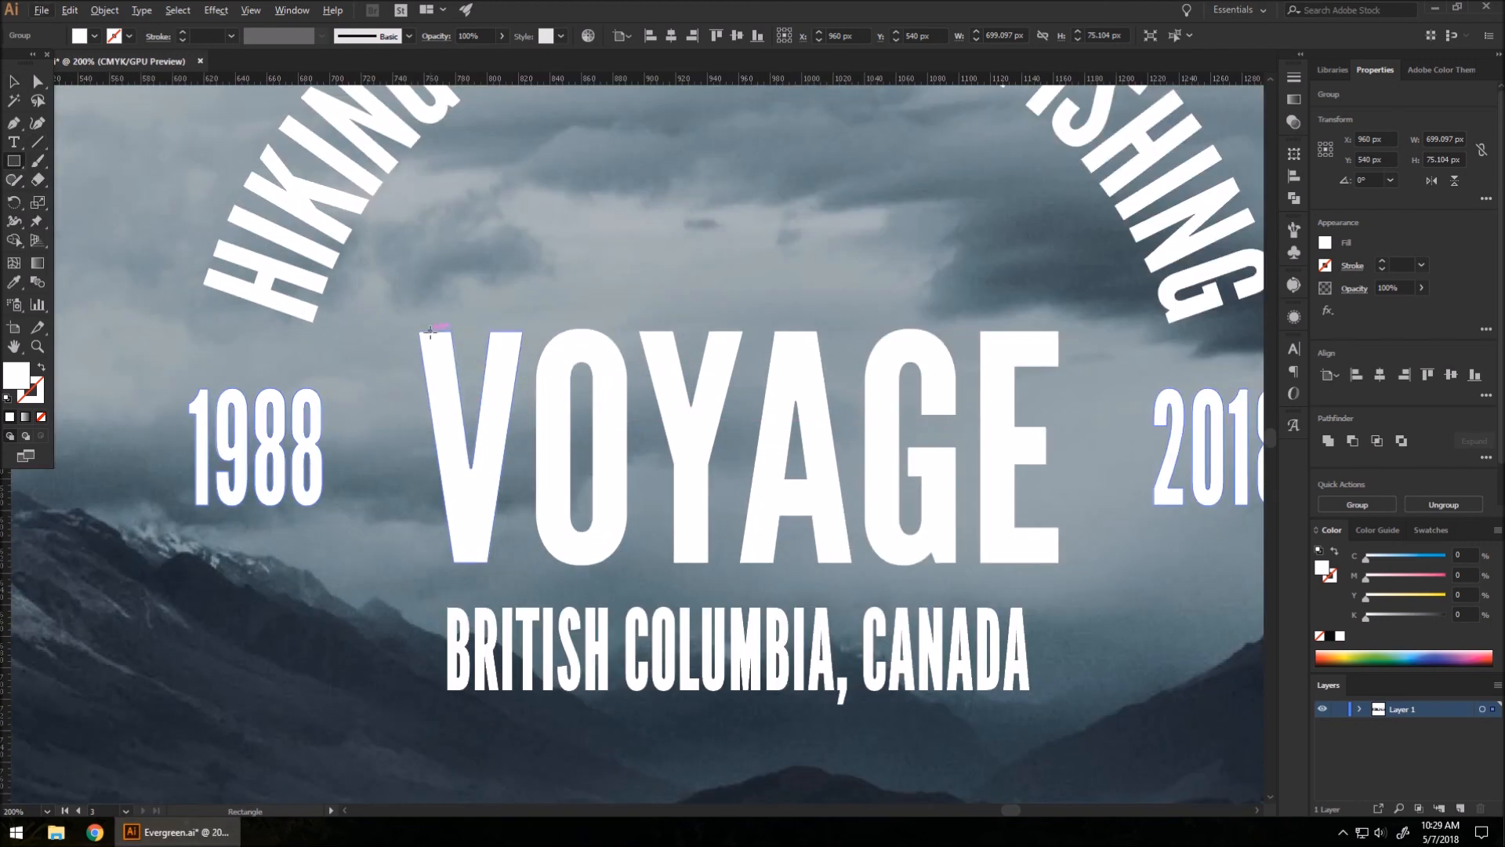
drag(421, 333, 1062, 353)
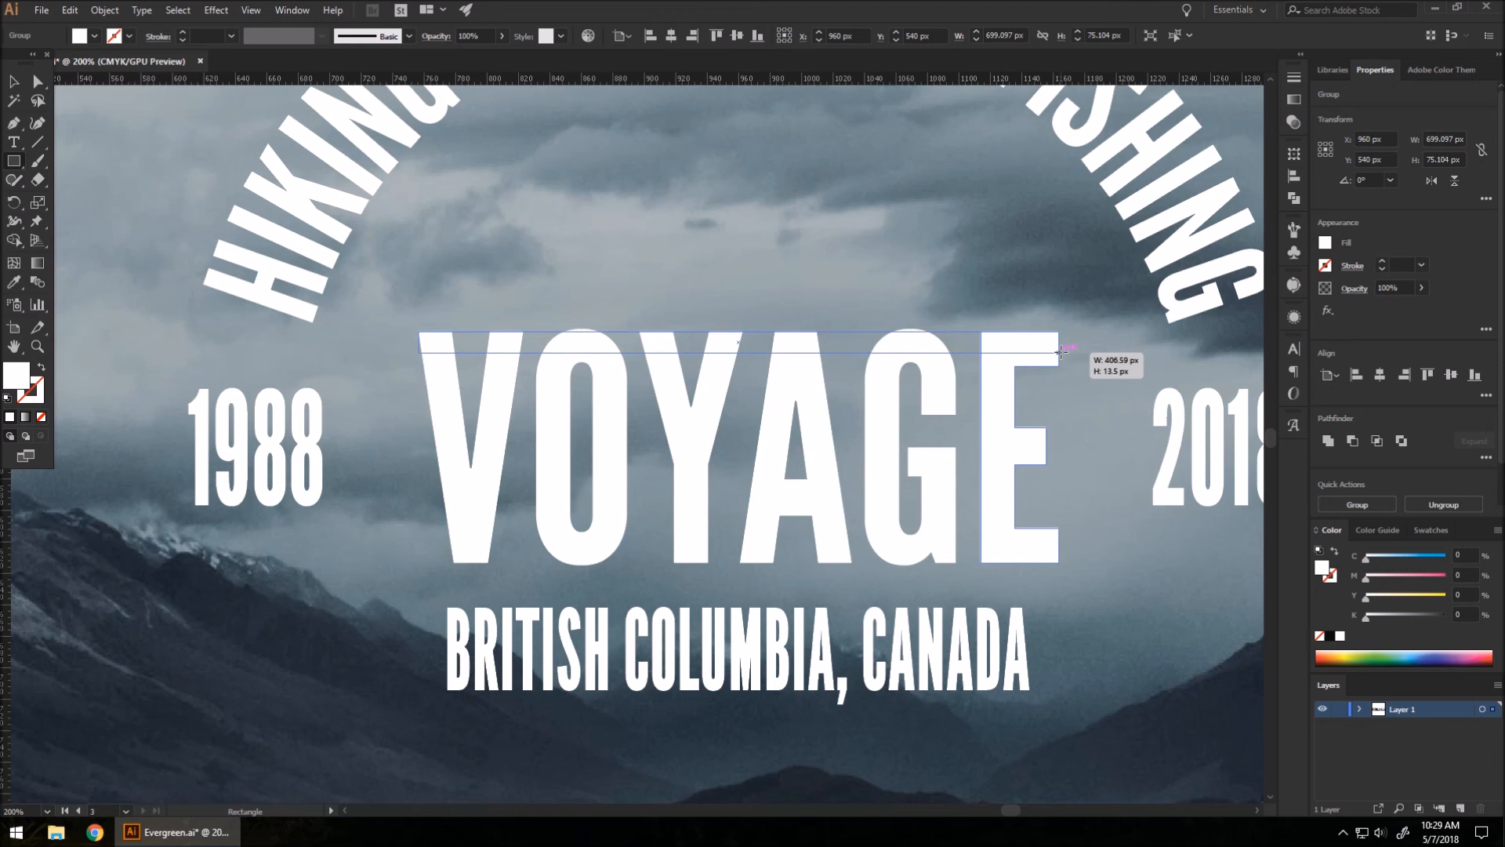
drag(1061, 353, 1062, 353)
key(v)
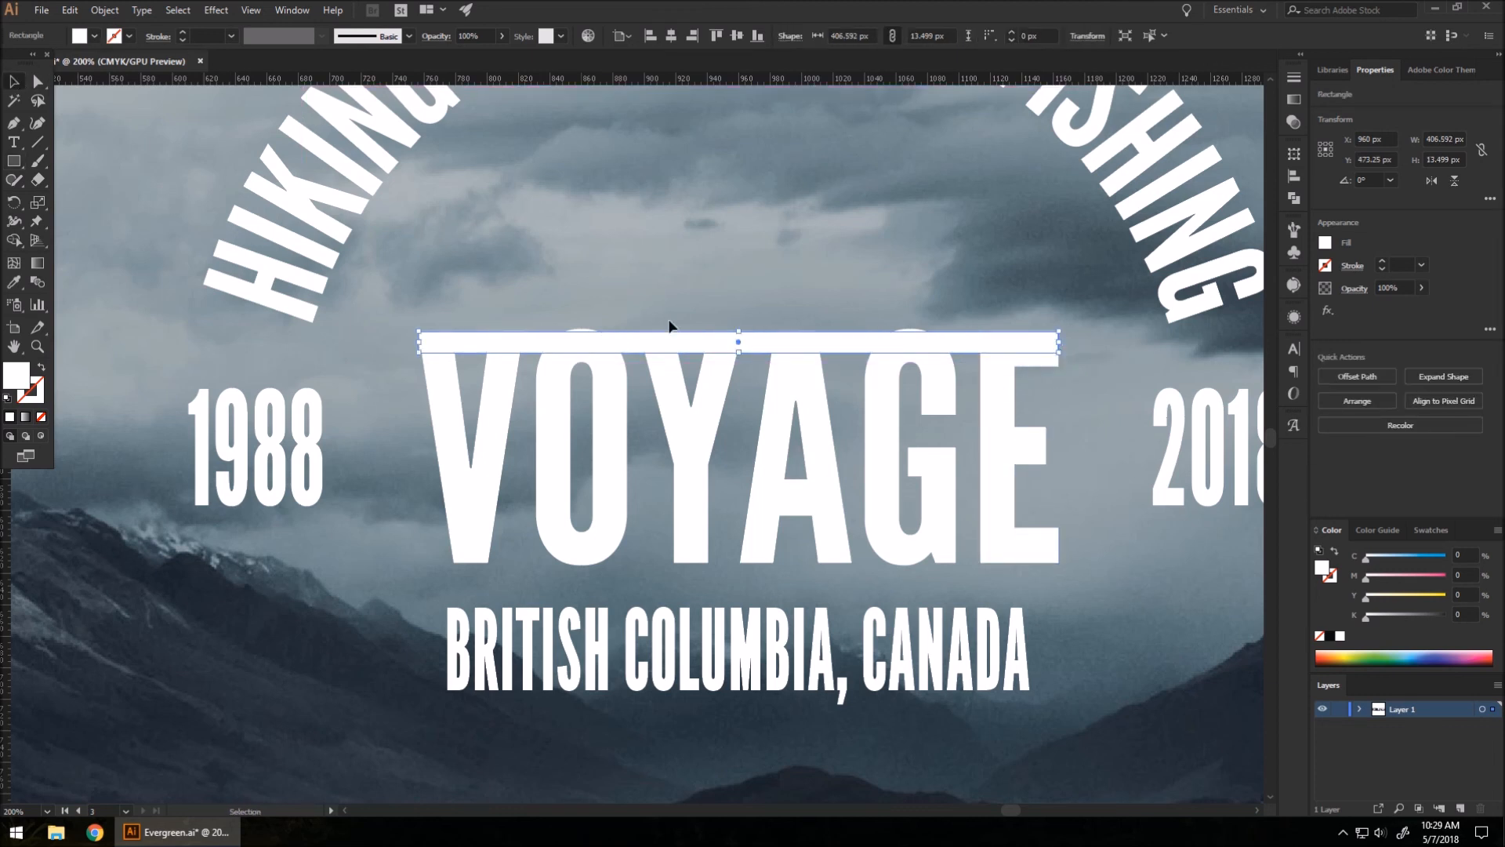
Step: Move the thin white bar straight down into the gap between VOYAGE and the British Columbia, Canada line
drag(714, 351, 705, 581)
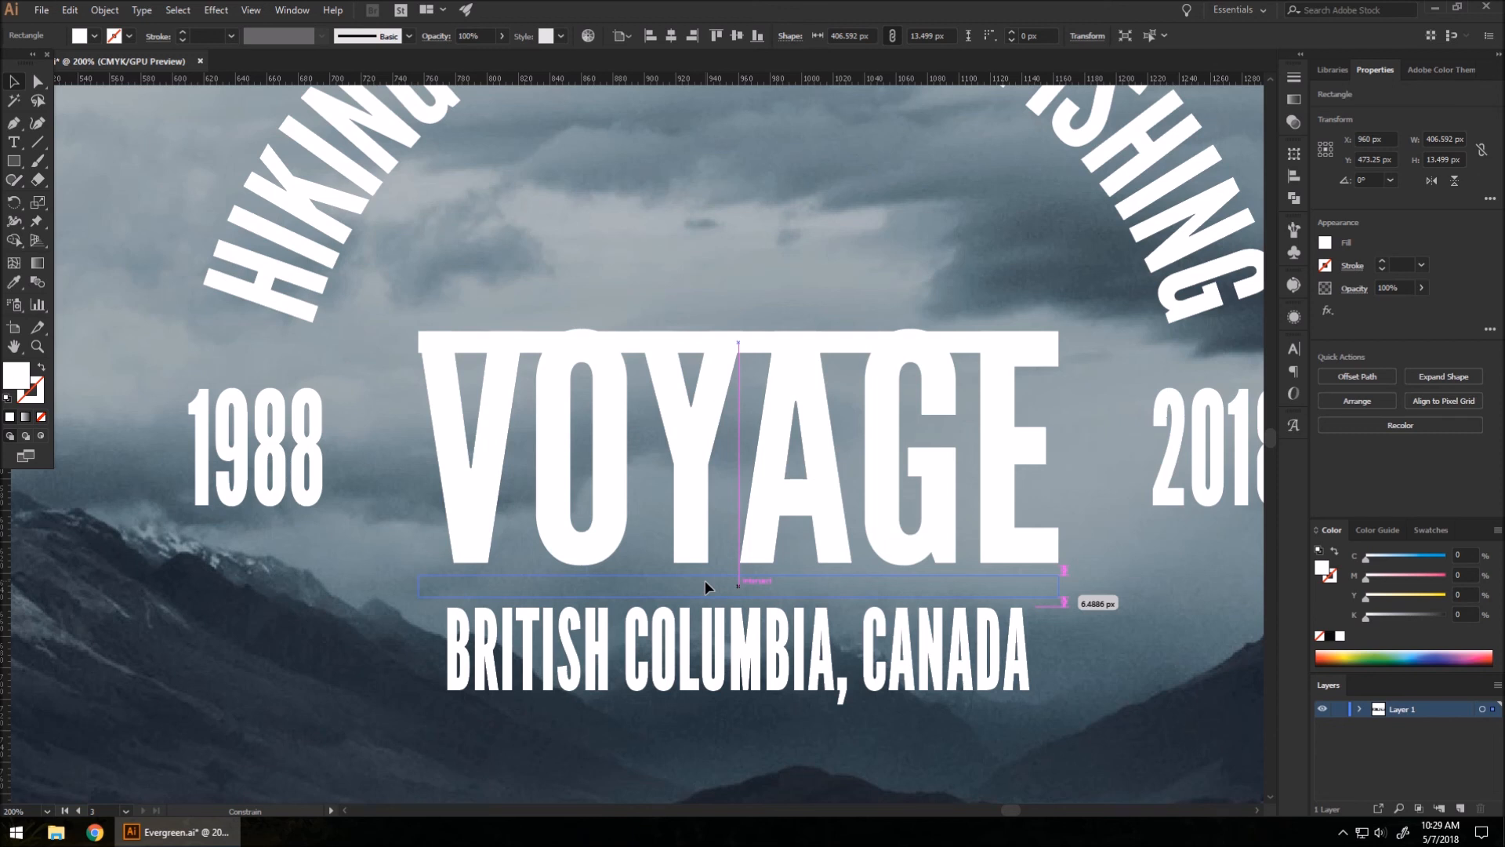
drag(705, 581, 705, 582)
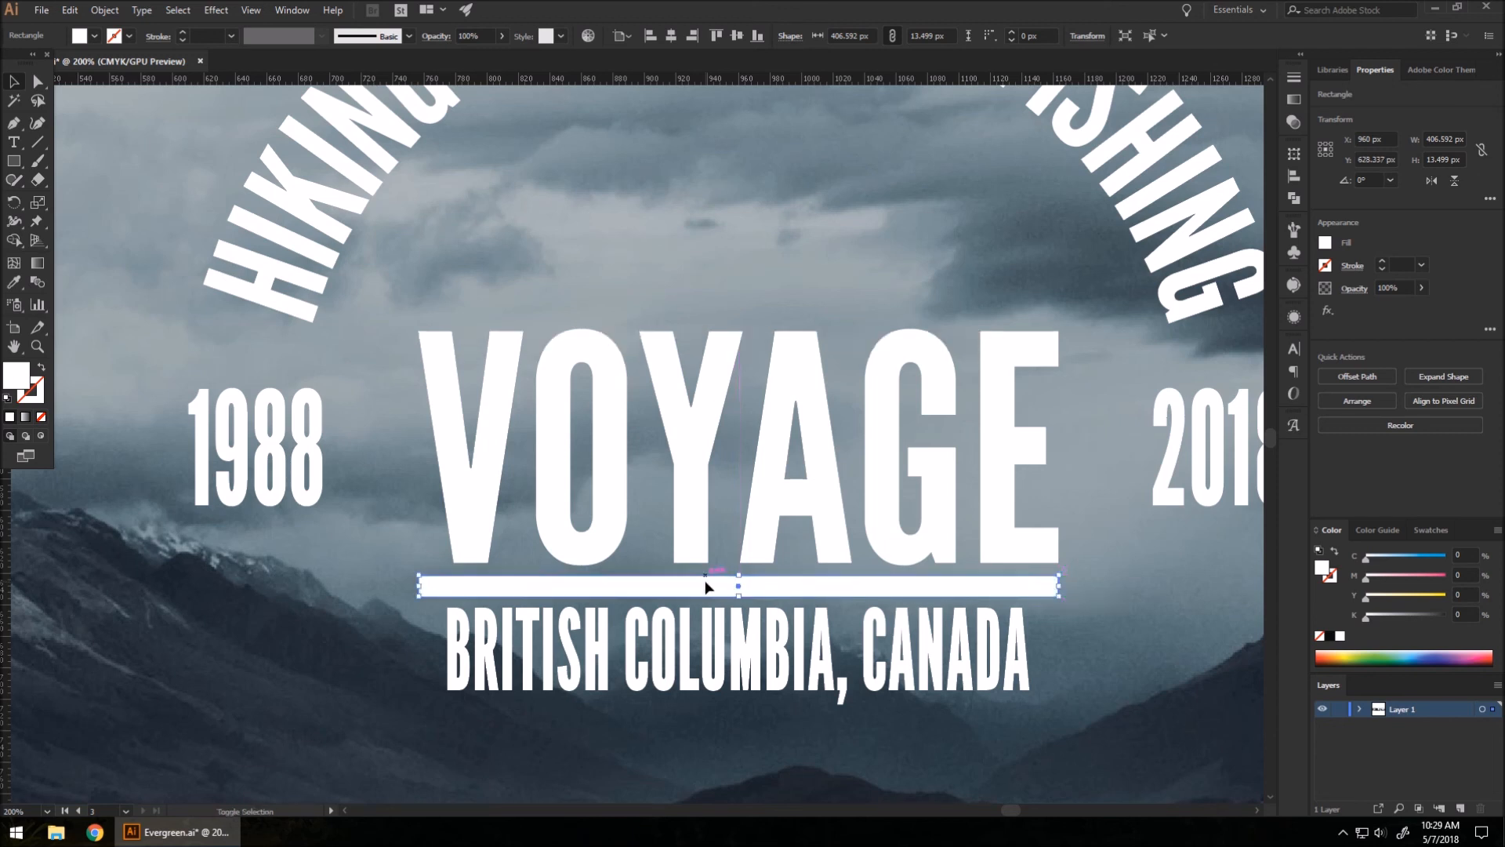
click(321, 511)
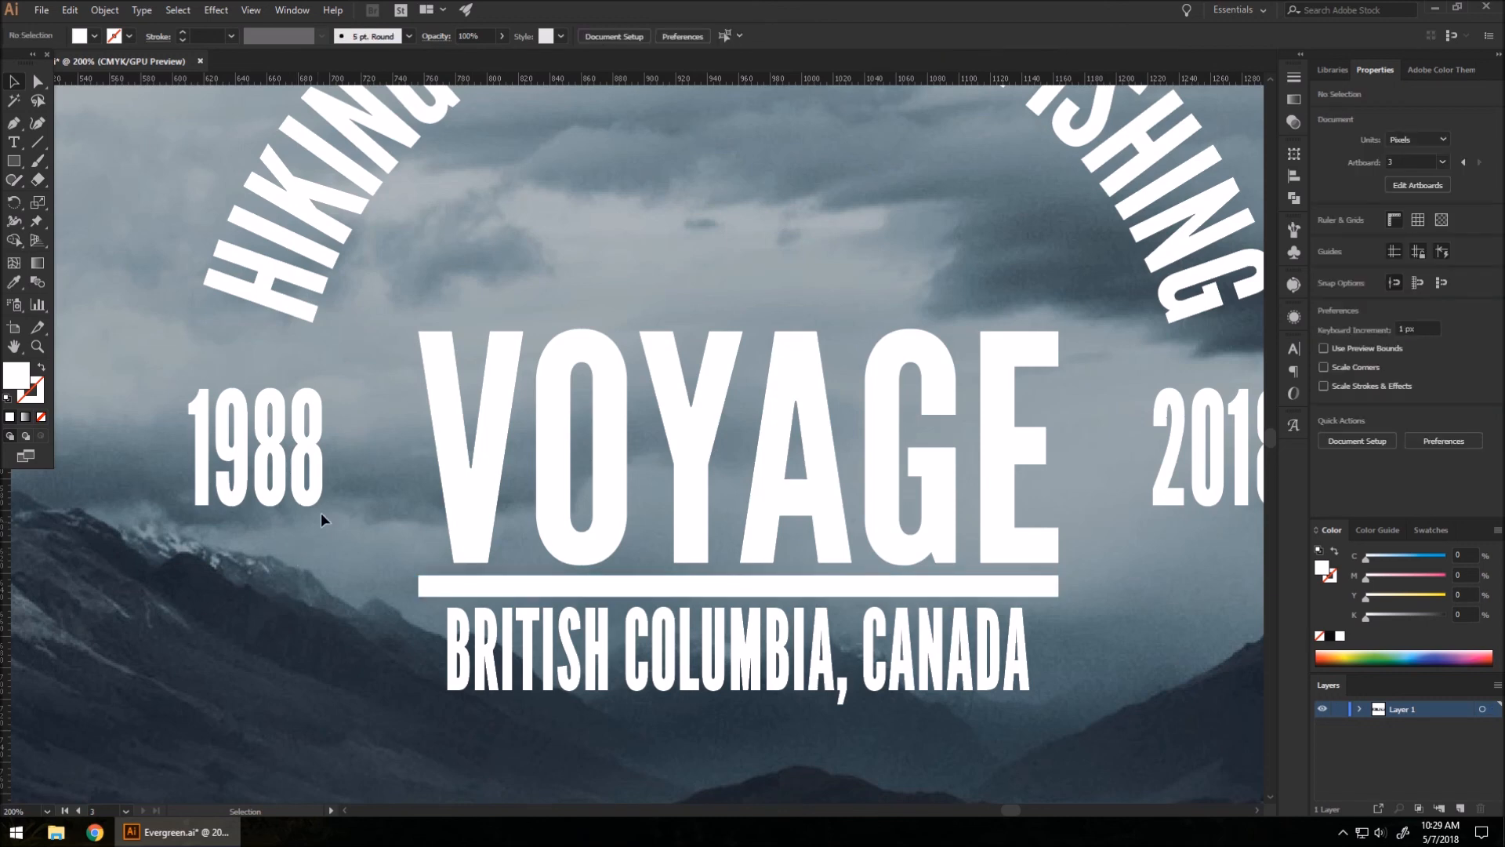
Step: Shrink the arched HIKING • CAMPING • FISHING text proportionally to about 550 px wide, keeping its base centered just above VOYAGE
key(ctrl+0)
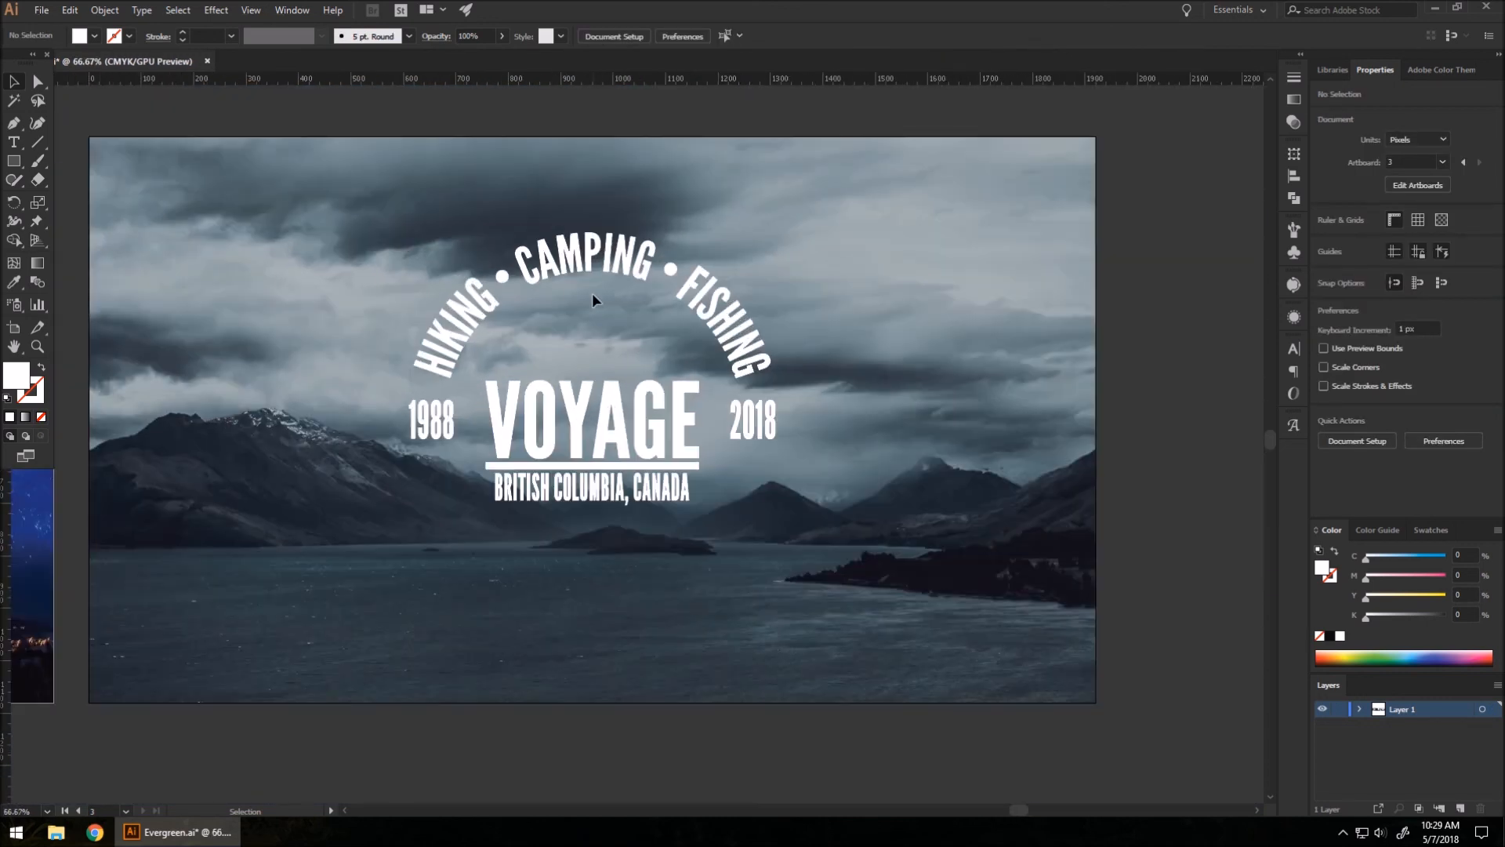
click(627, 259)
key(ctrl+1)
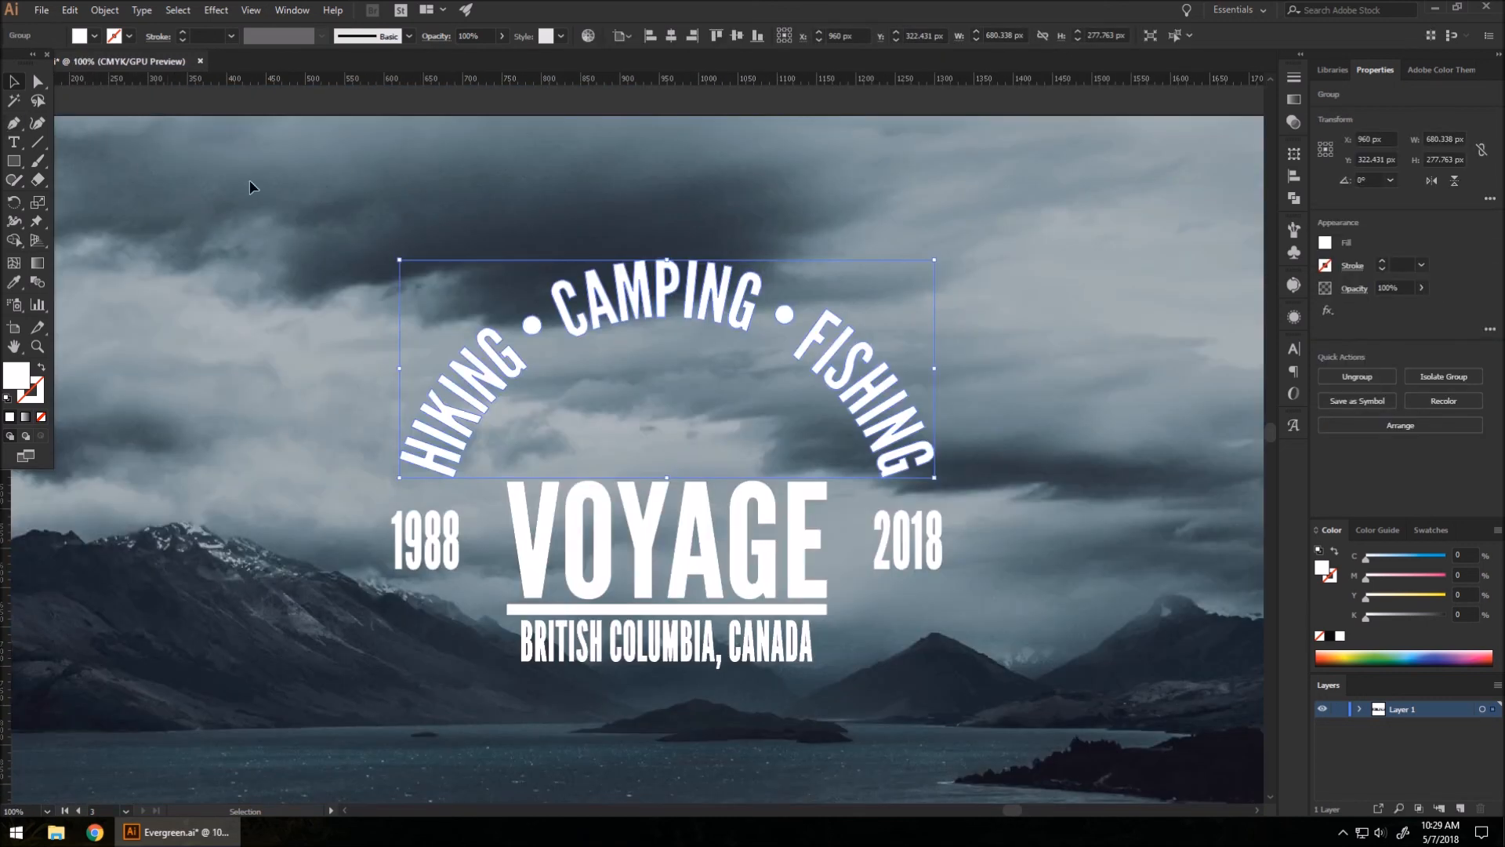
drag(667, 259, 665, 302)
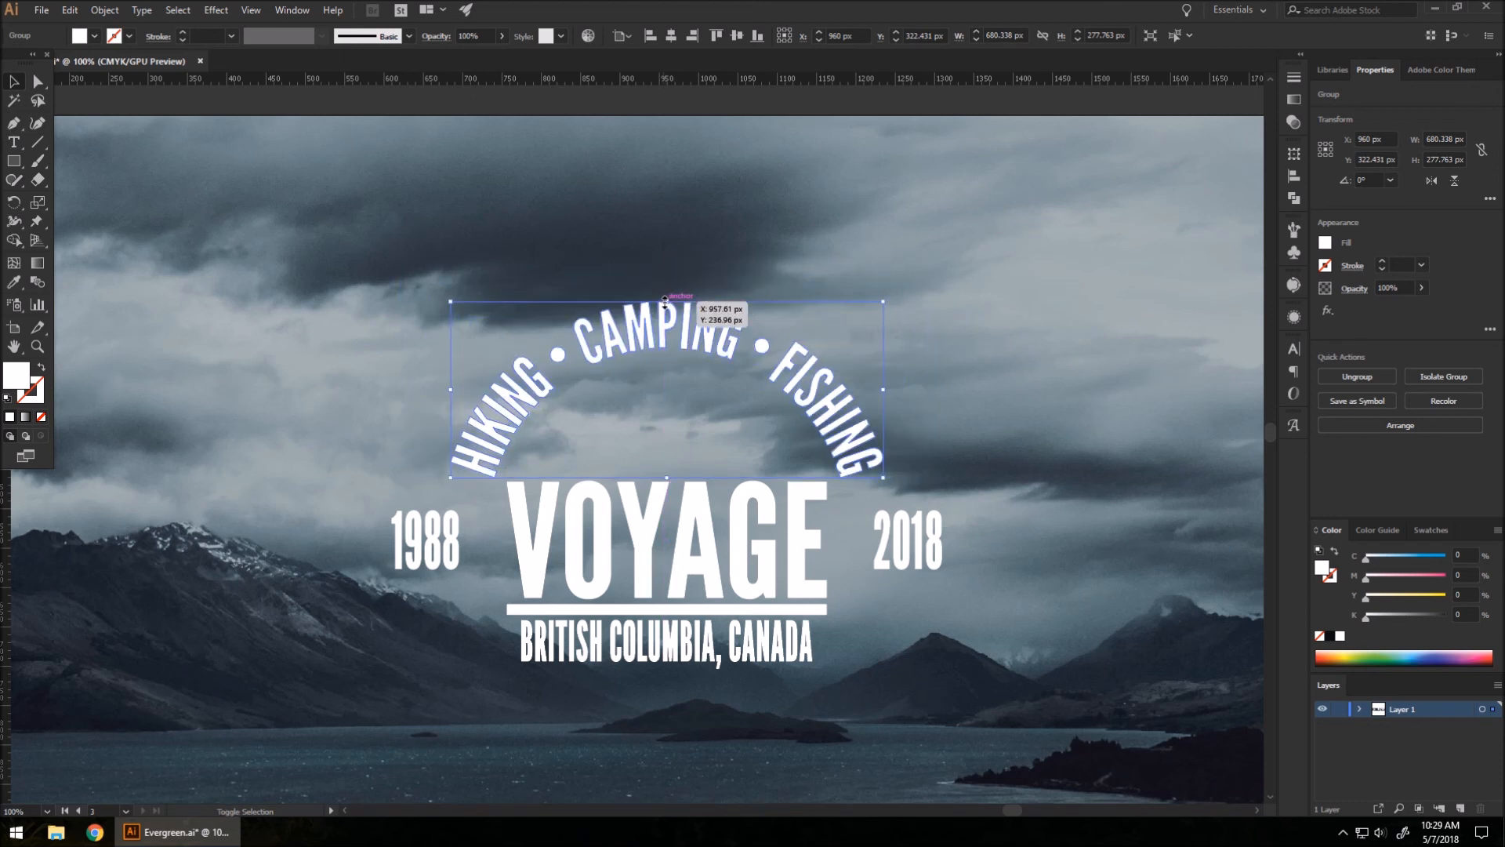
click(981, 410)
Step: Group all the VOYAGE text elements with the bar and enlarge the group proportionally from its center to about 970 px wide
key(ctrl+0)
scroll(727, 603, up, 1)
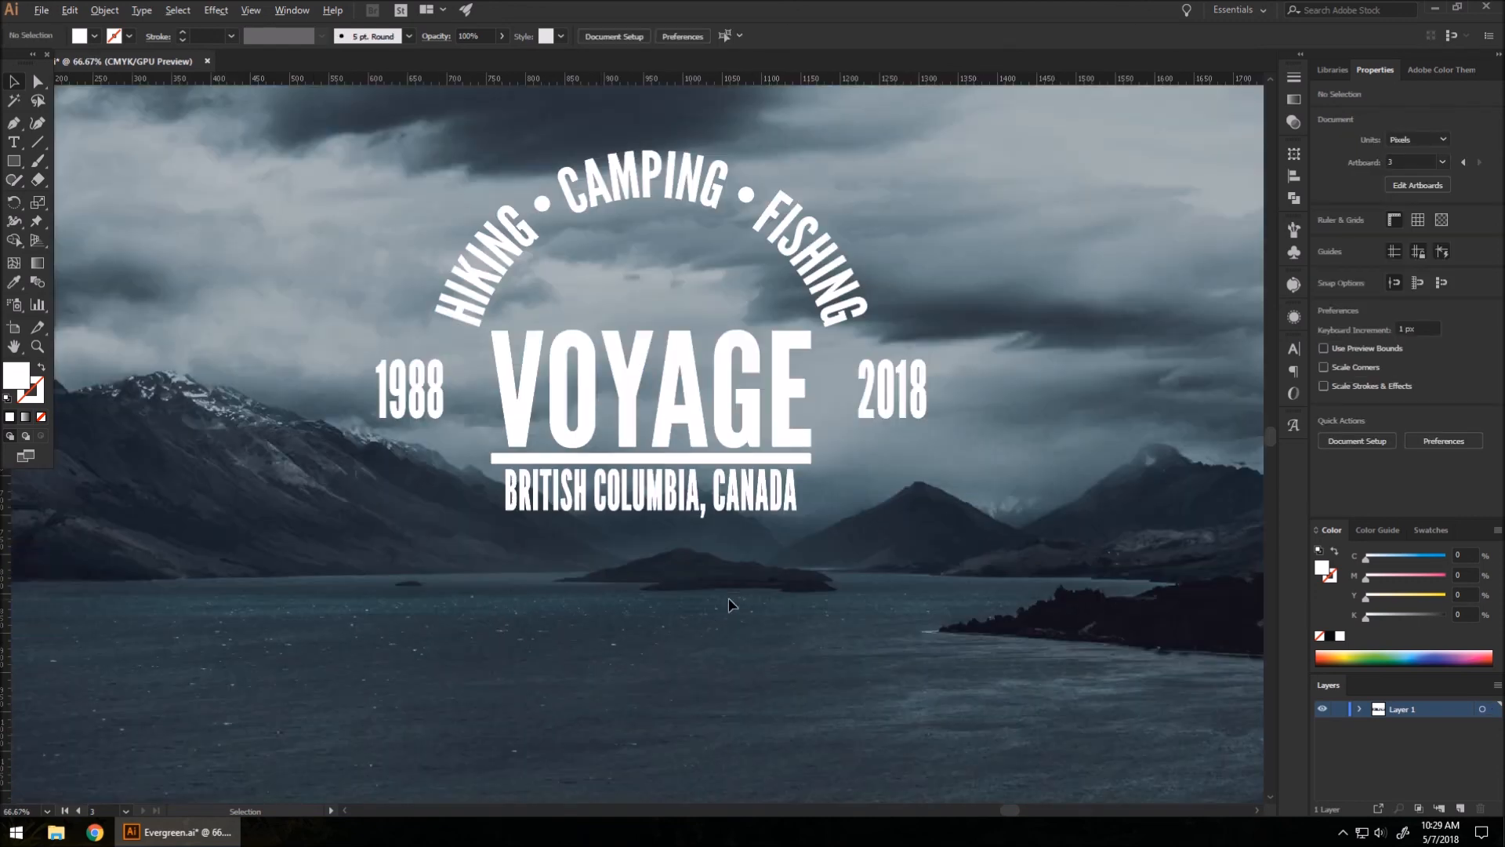
scroll(637, 461, down, 1)
drag(443, 239, 922, 587)
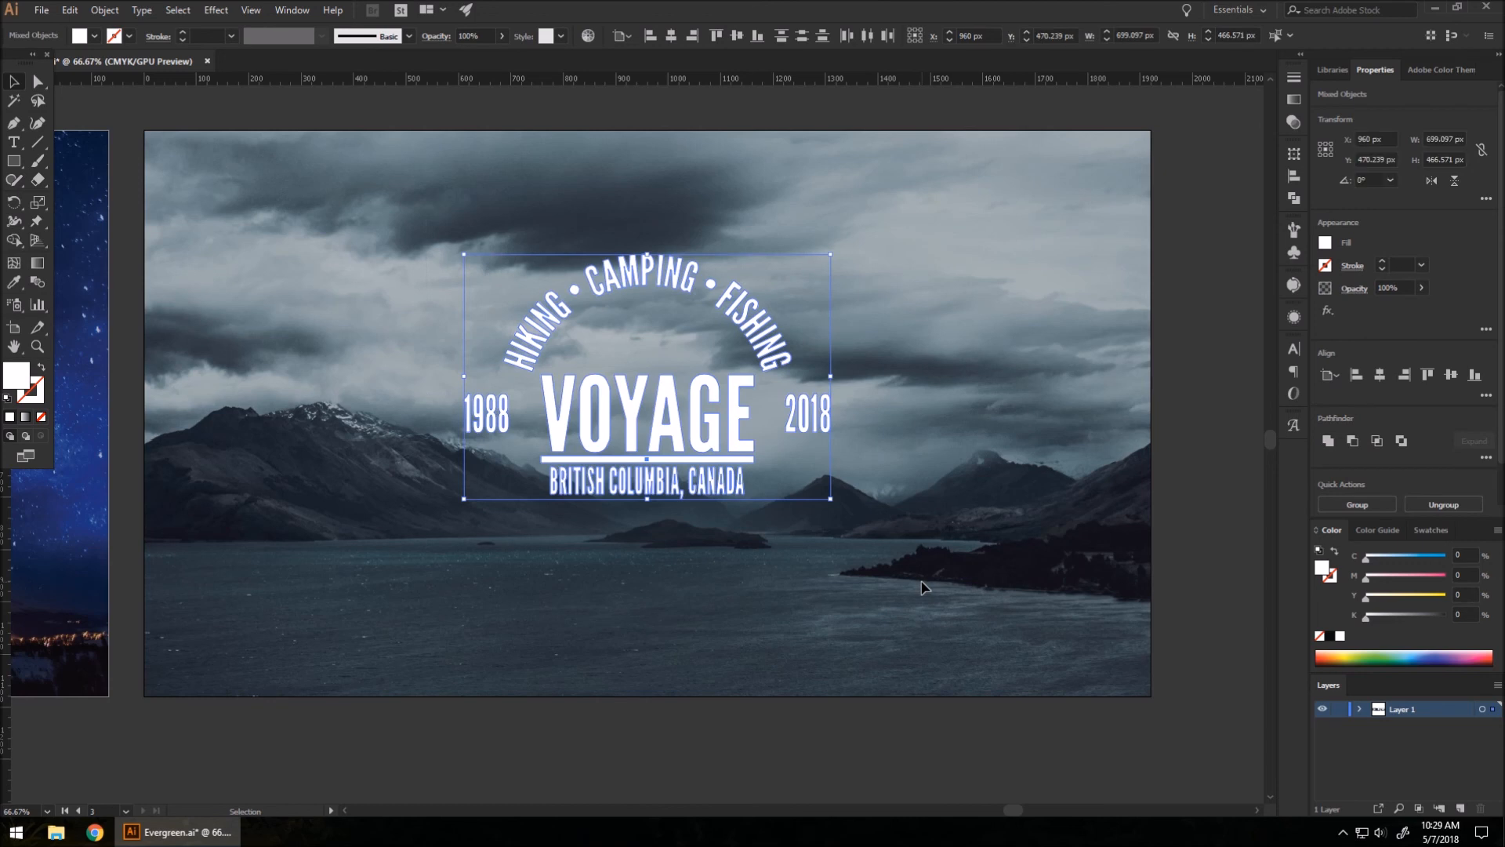
key(ctrl+g)
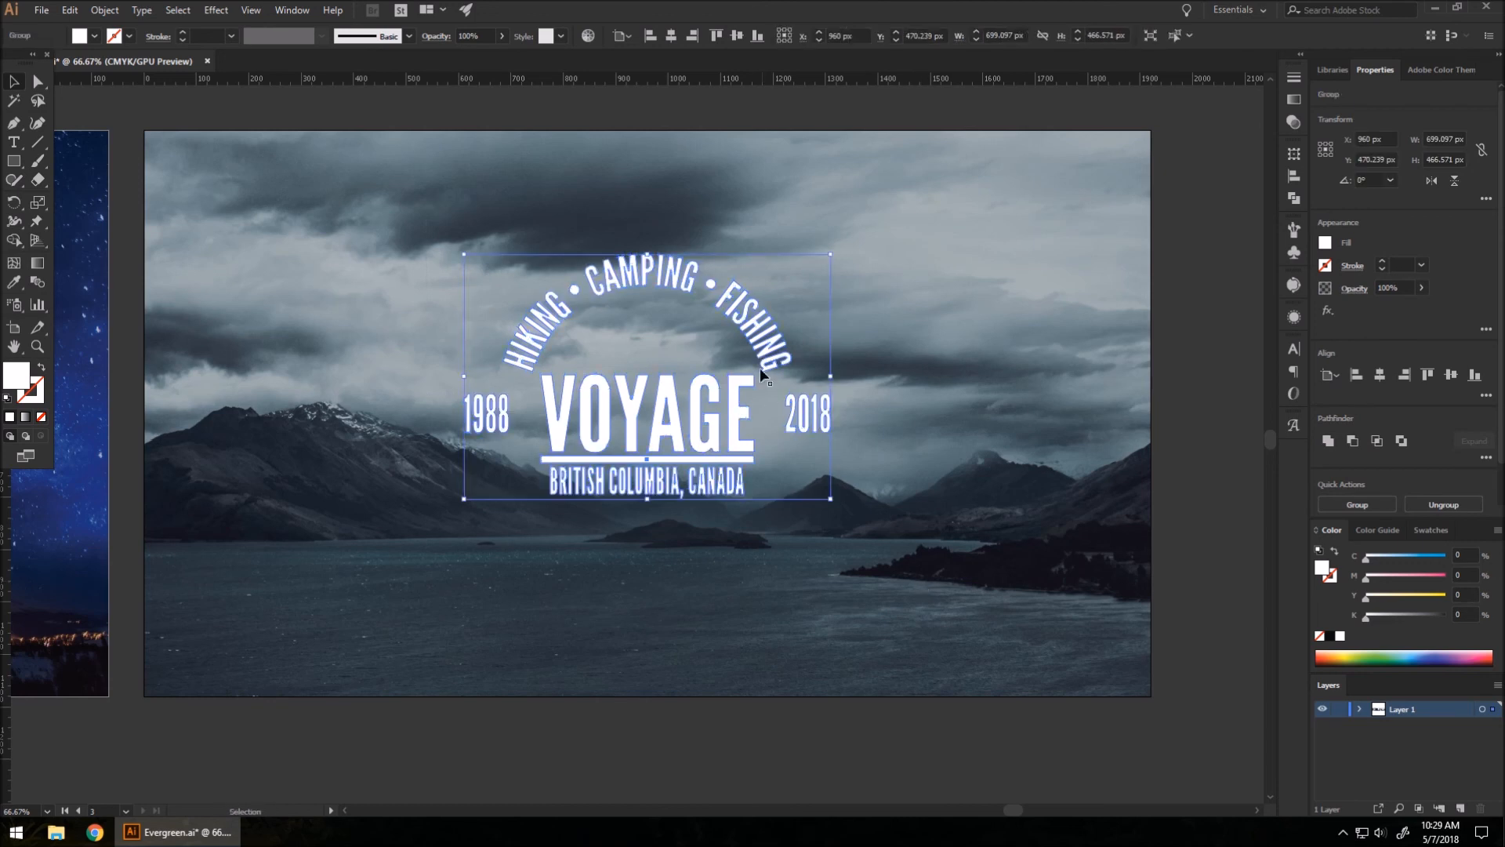
drag(832, 506, 903, 549)
click(922, 625)
Step: Review the Evergreen, Stellar and VOYAGE designs side by side on their artboards
scroll(969, 350, down, 2)
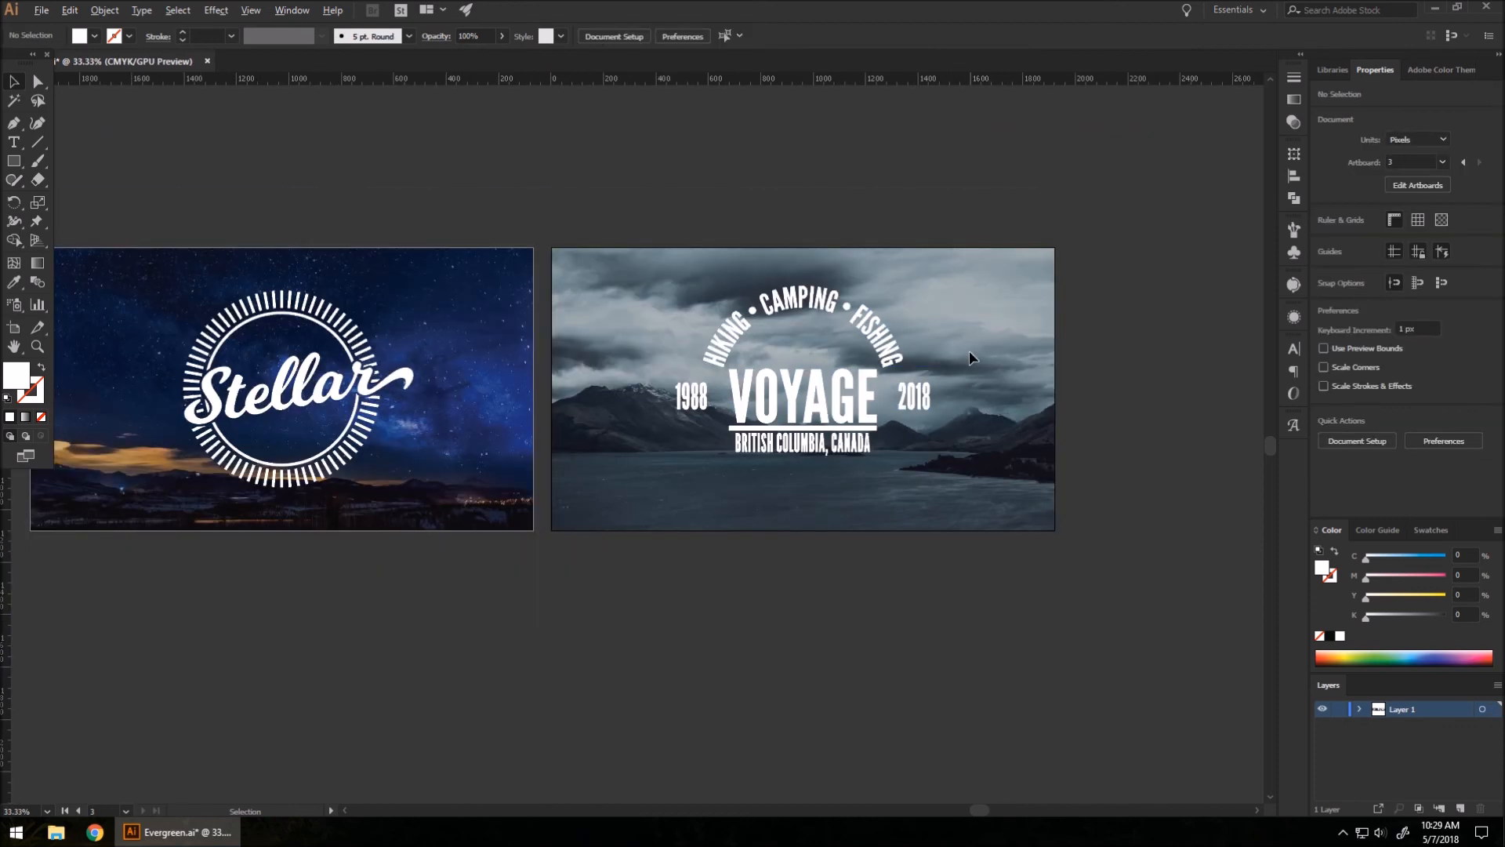
scroll(969, 351, down, 1)
scroll(965, 369, up, 2)
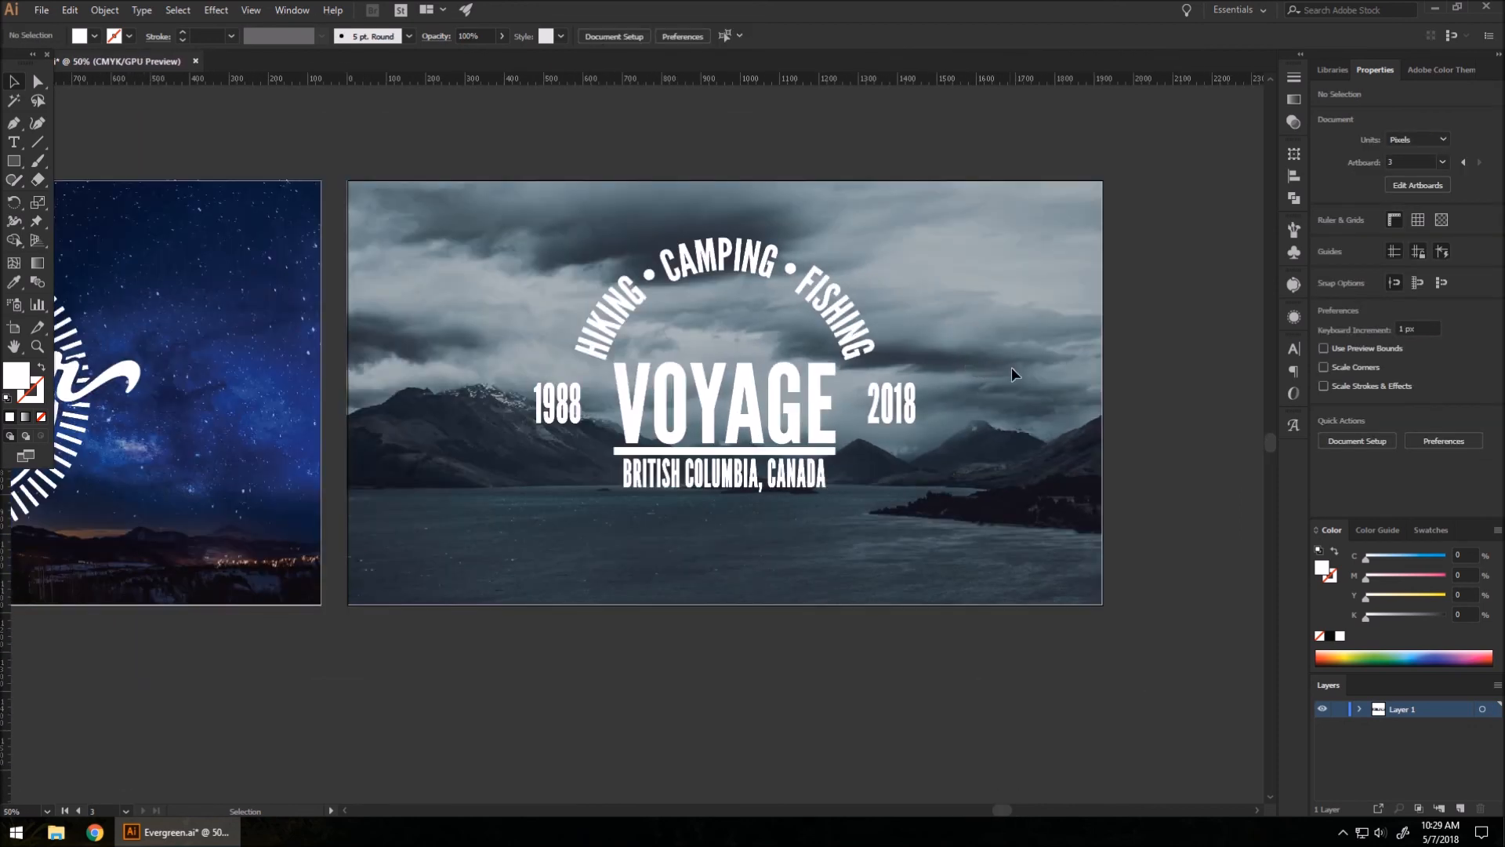
scroll(1021, 370, down, 3)
scroll(768, 355, up, 1)
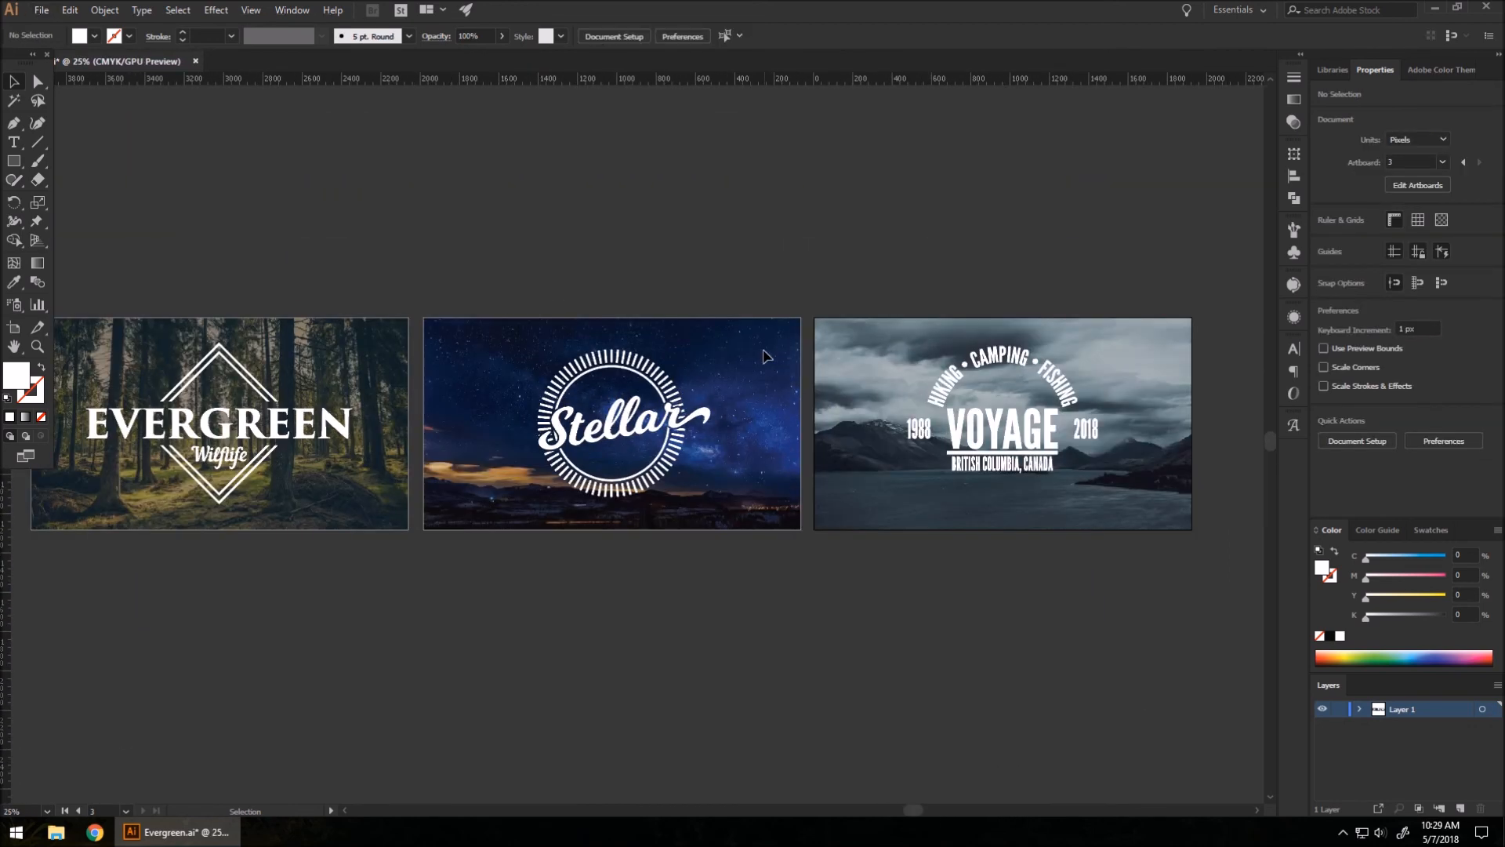
scroll(800, 365, left, 2)
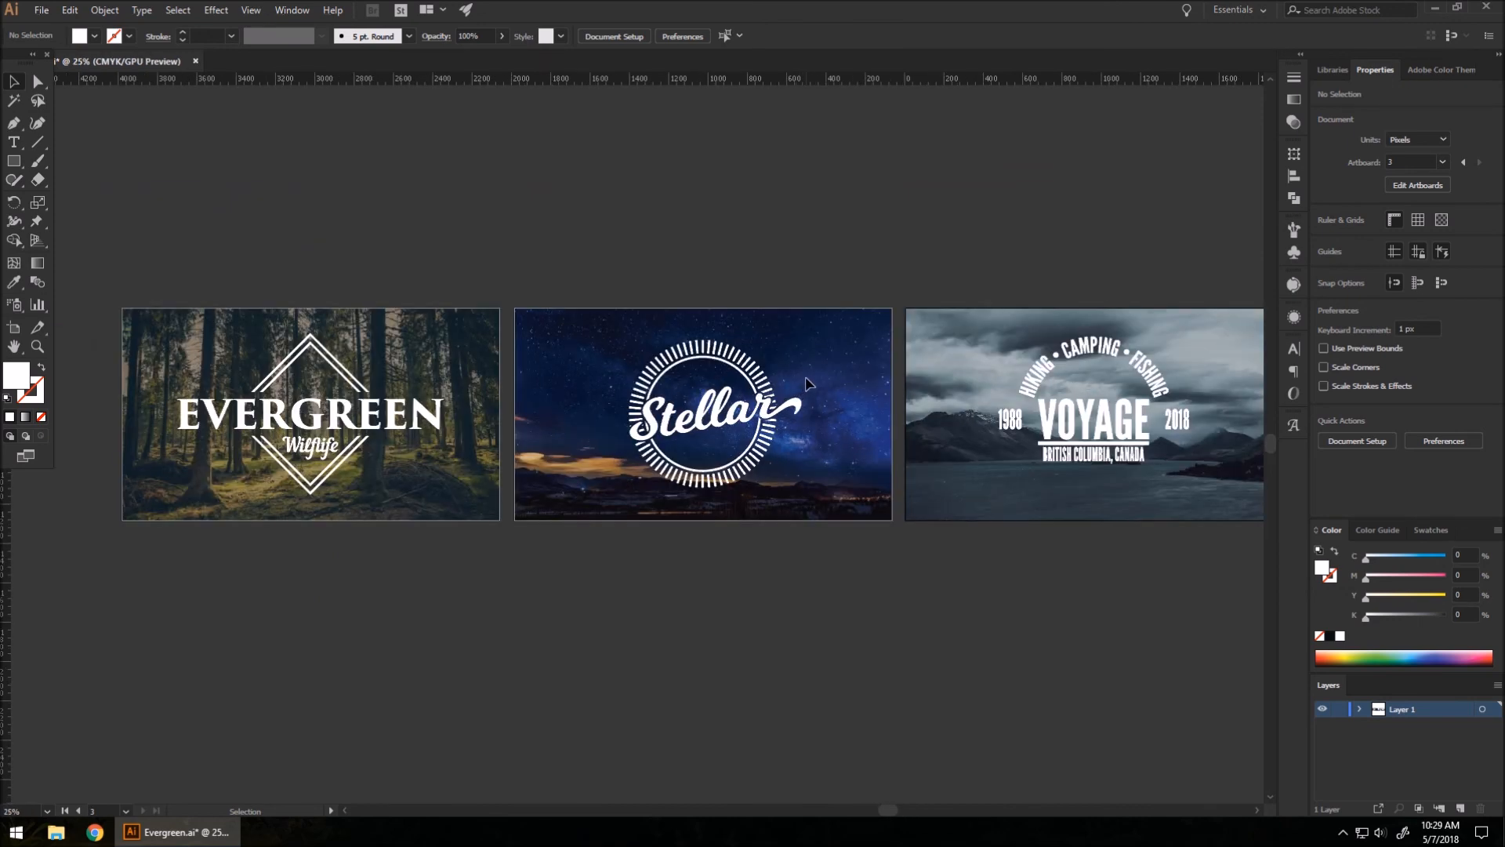